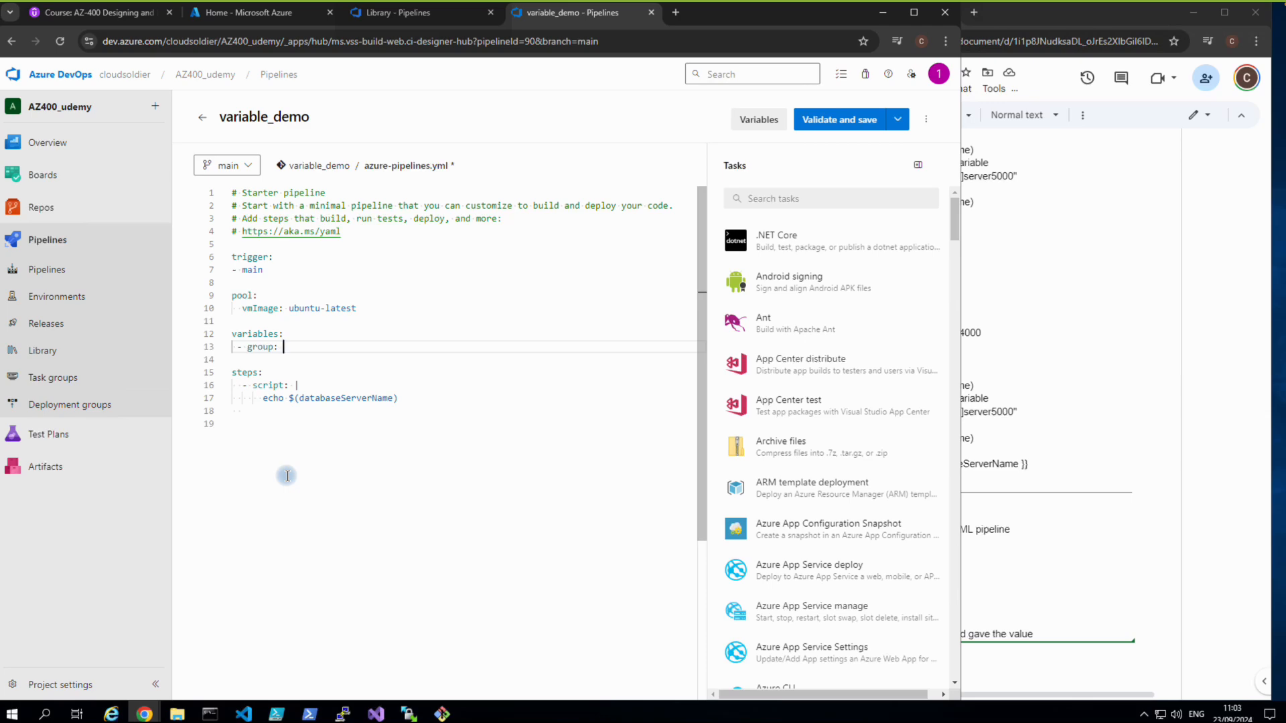
Replay the Udemy lecture from 1:57 and pause at 2:30, where the YAML lists SharedVariables.
{"action": "left_click", "coordinate": [118, 18]}
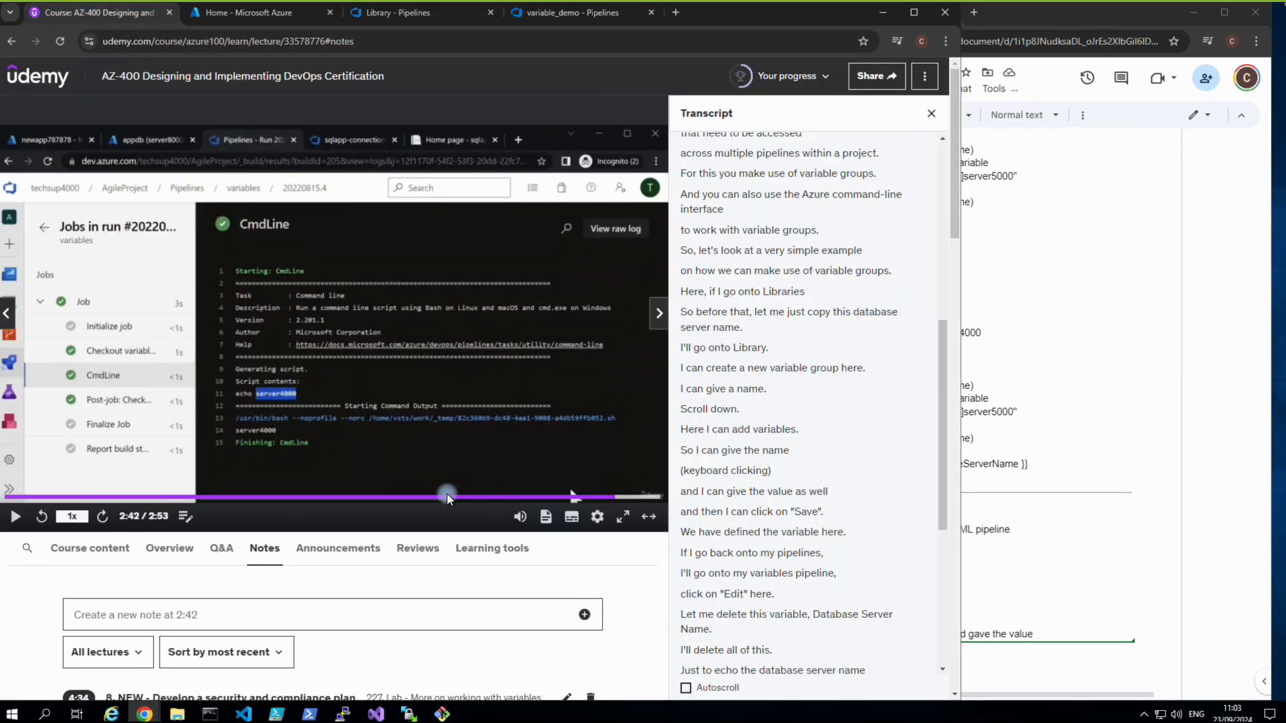
{"action": "left_click", "coordinate": [447, 497]}
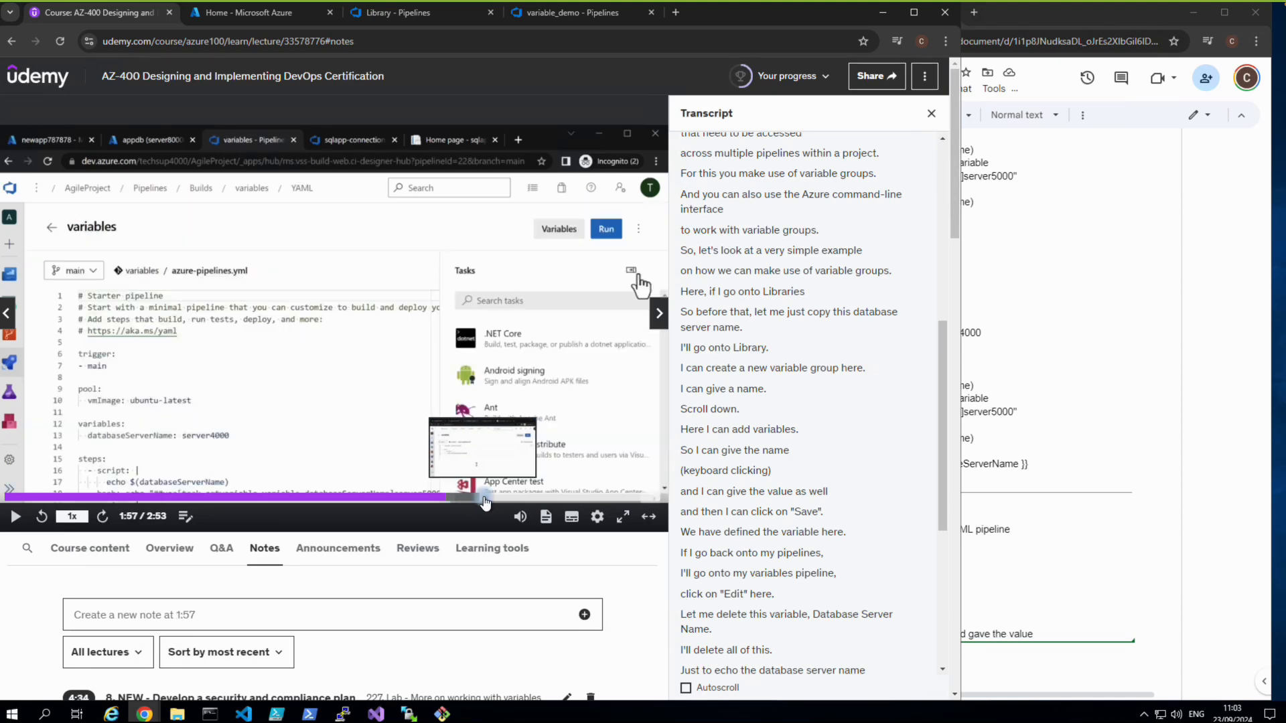
{"action": "left_click", "coordinate": [486, 504]}
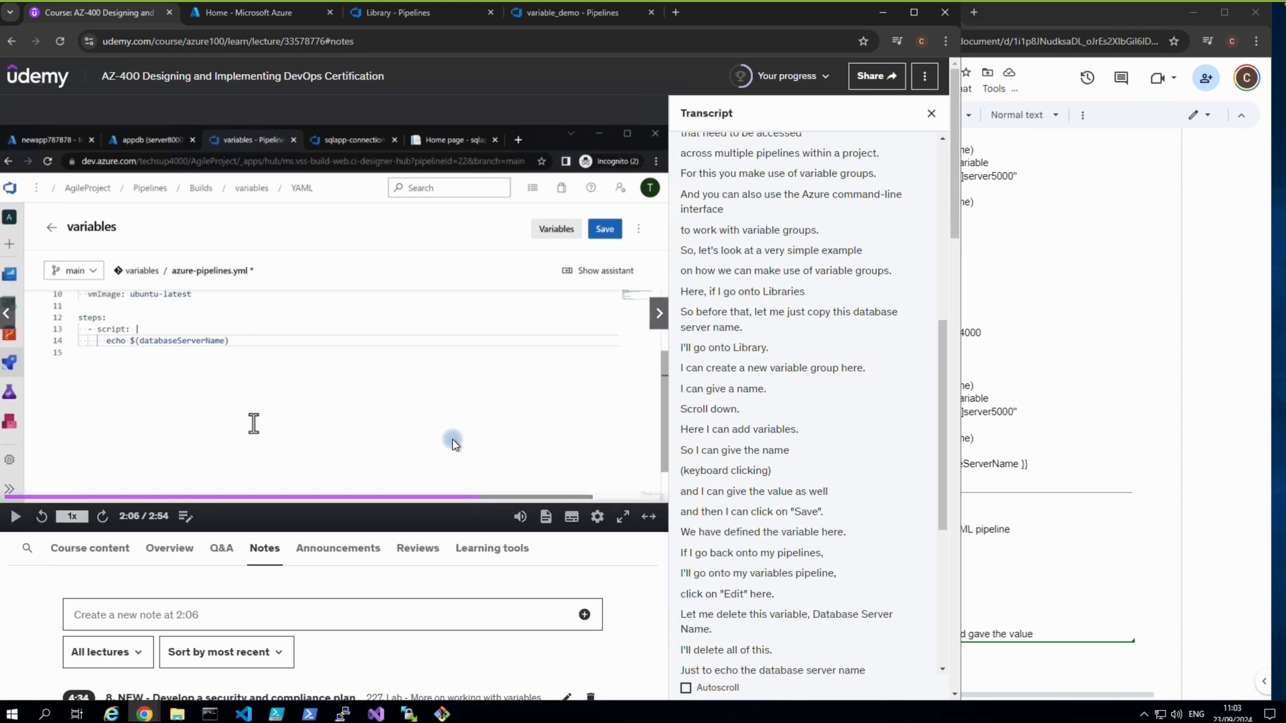
{"action": "left_click", "coordinate": [452, 439]}
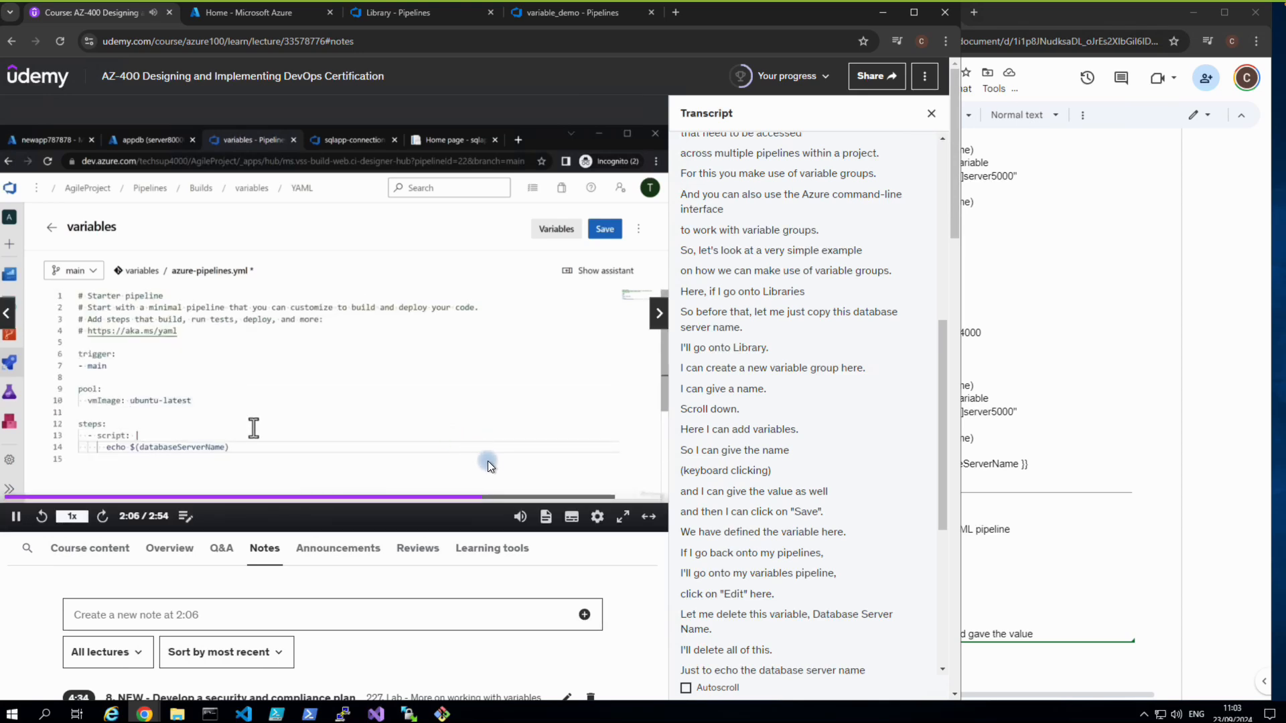
{"action": "left_click", "coordinate": [522, 497]}
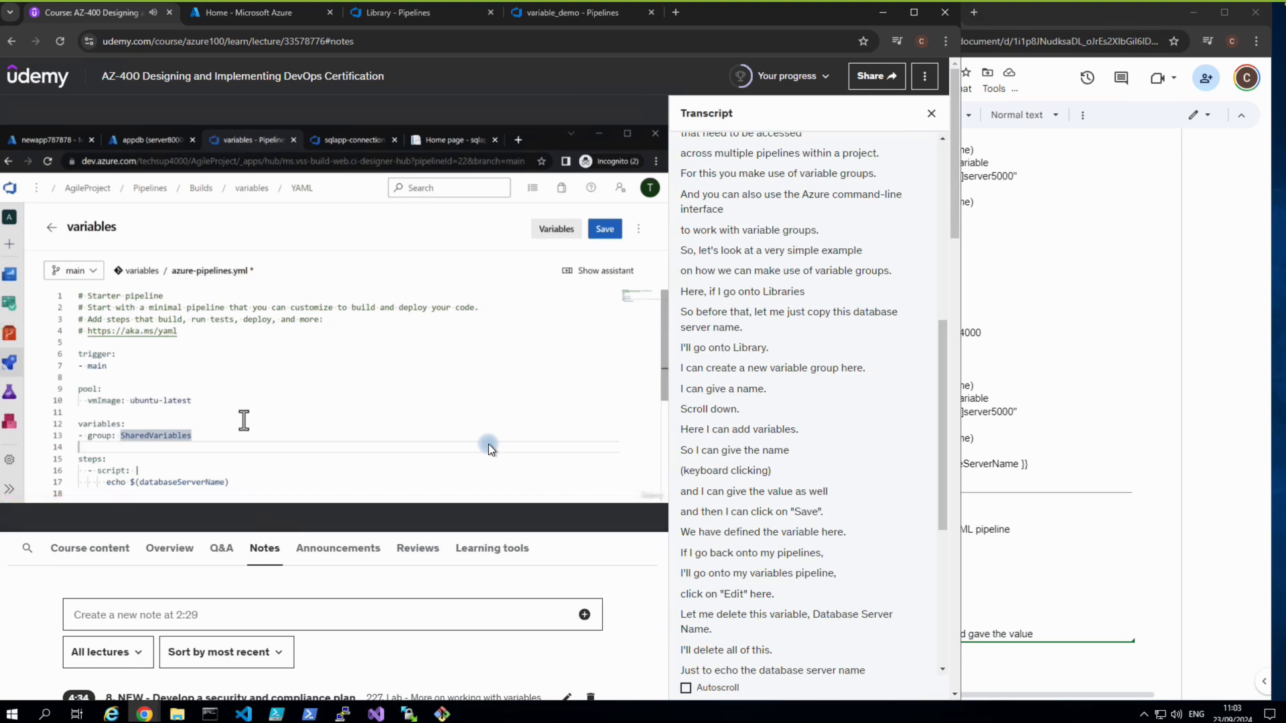
{"action": "left_click", "coordinate": [402, 275]}
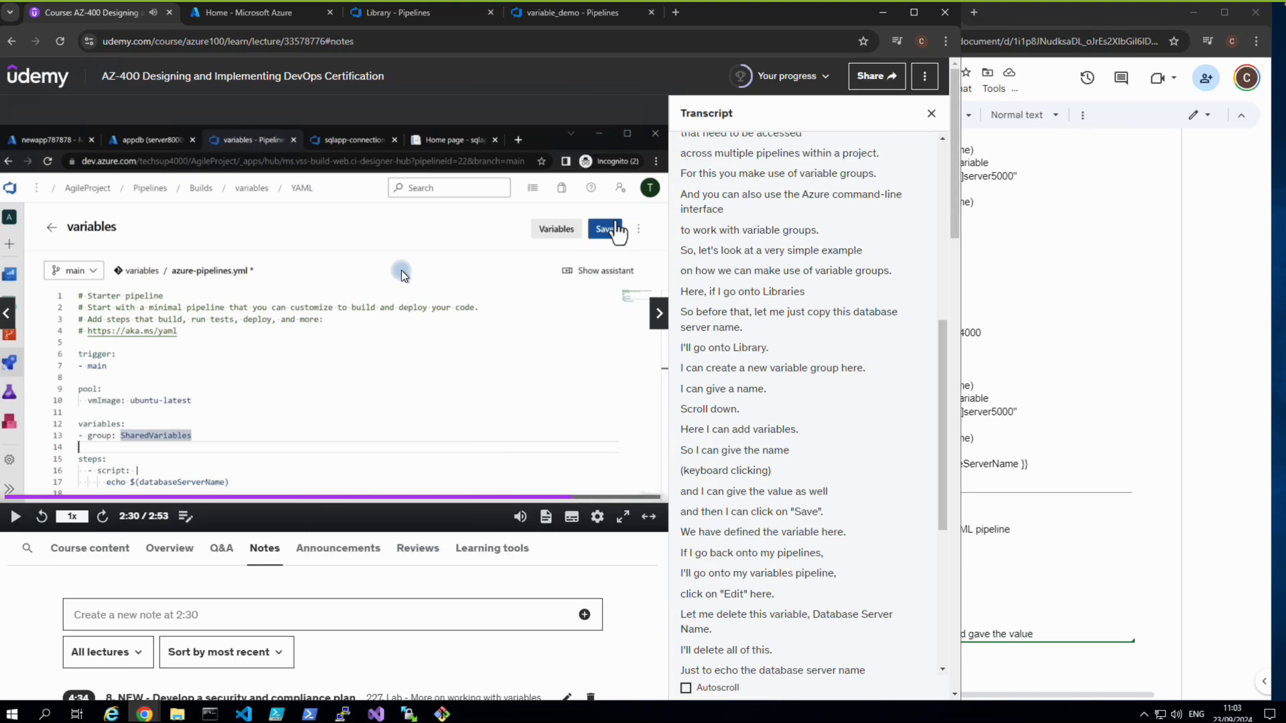
Return to the Azure DevOps run 20240923.2 CmdLine log, then bring up the remote Azure portal session.
{"action": "left_click", "coordinate": [455, 18]}
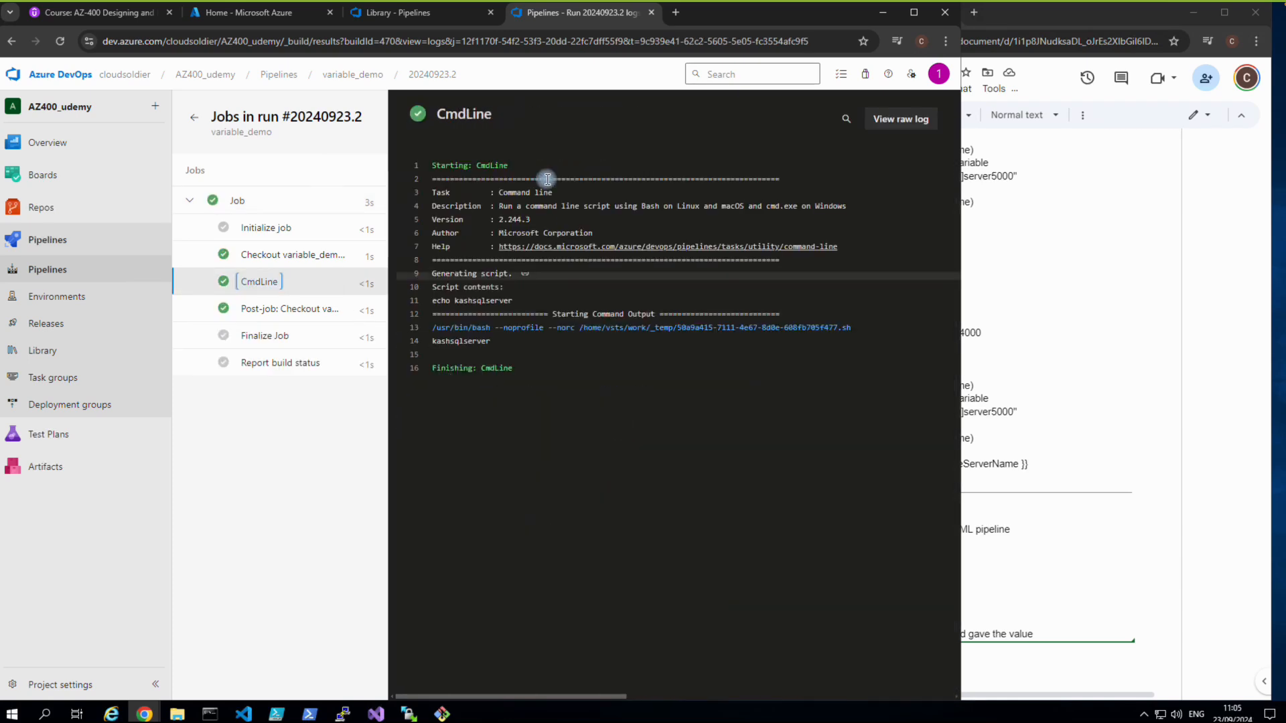
{"action": "mouse_move", "coordinate": [733, 4]}
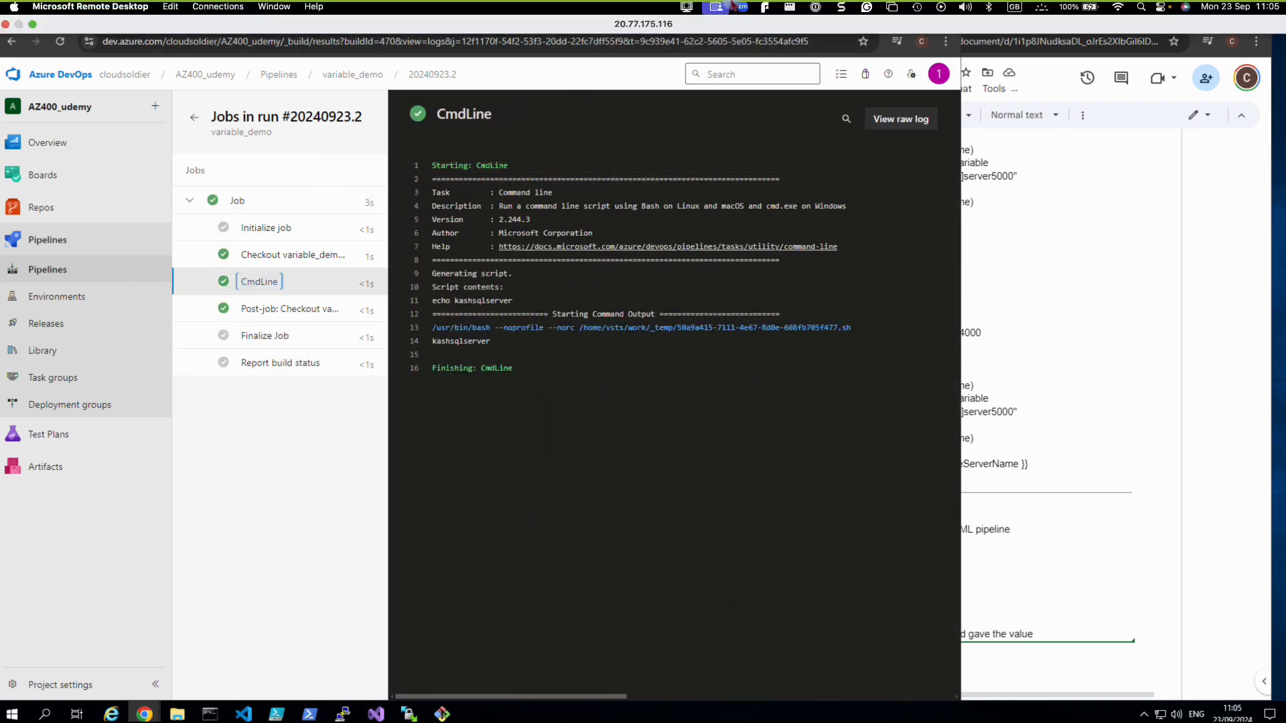
{"action": "left_click", "coordinate": [791, 7]}
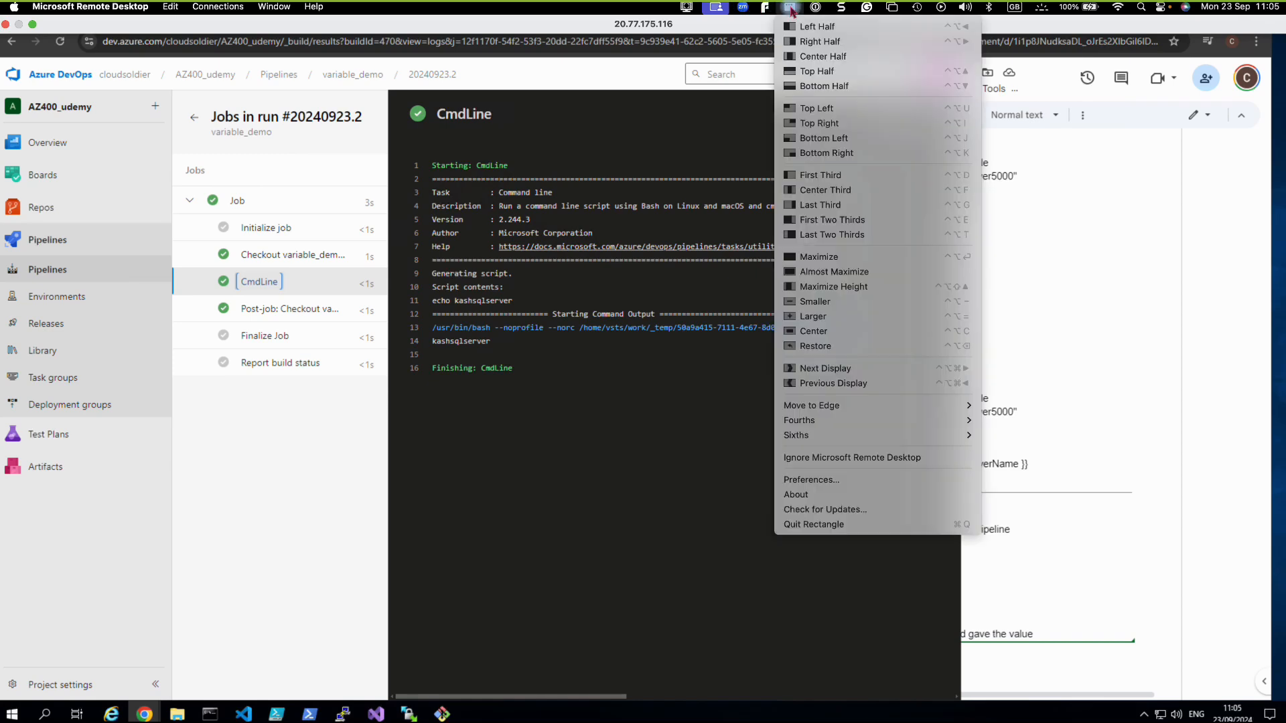
{"action": "left_click", "coordinate": [715, 9]}
{"action": "left_click", "coordinate": [689, 9]}
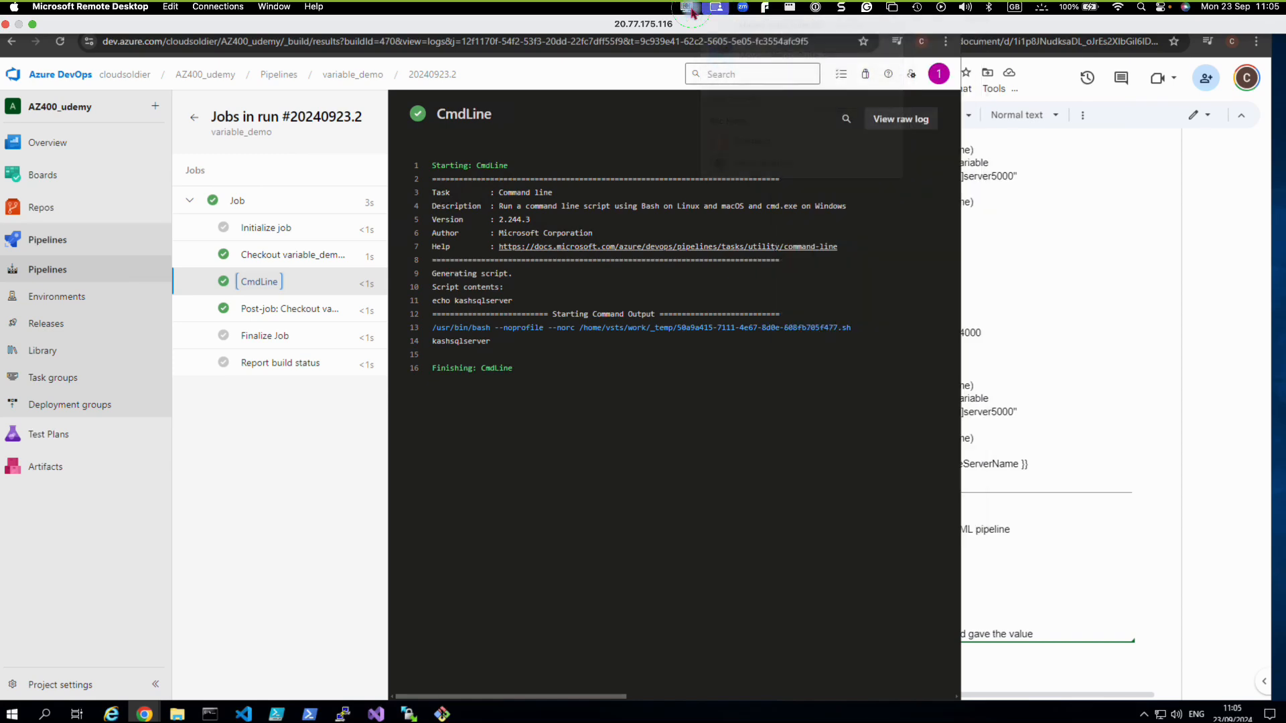
{"action": "left_click", "coordinate": [689, 9]}
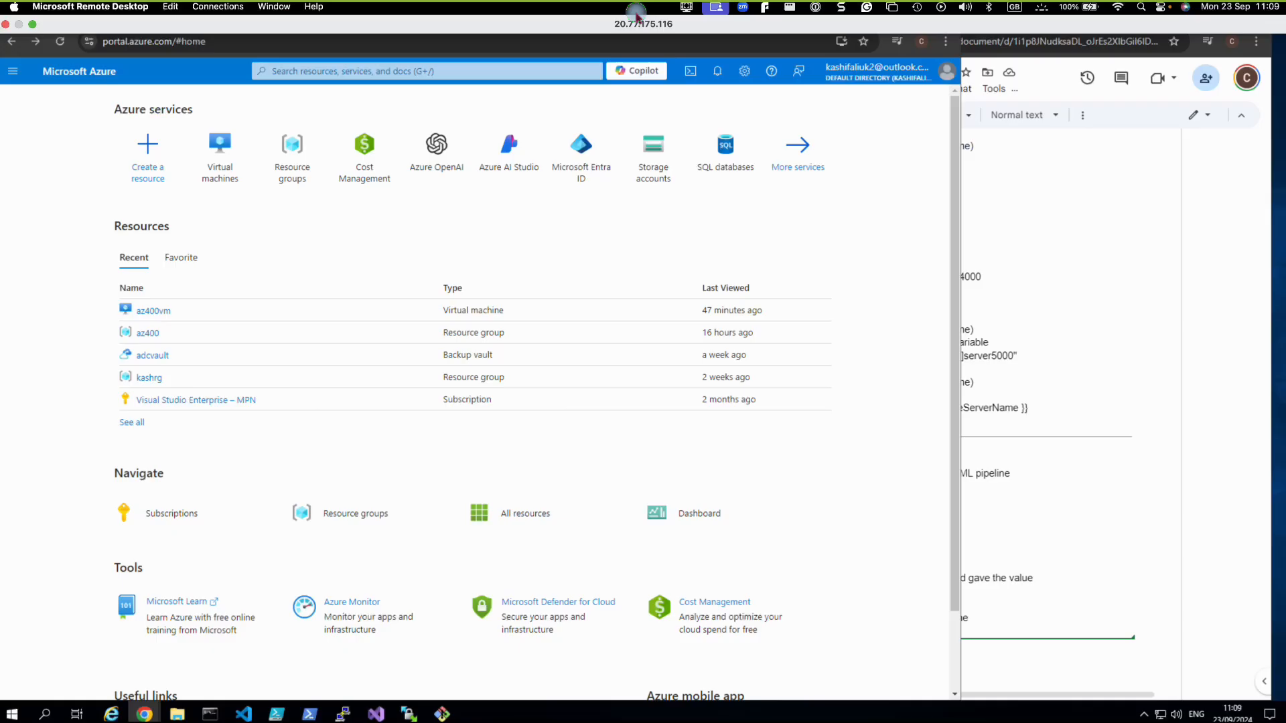
Show the Azure portal home page listing az400vm, az400, adcvault and kashrg as recent resources.
{"action": "left_click", "coordinate": [716, 8]}
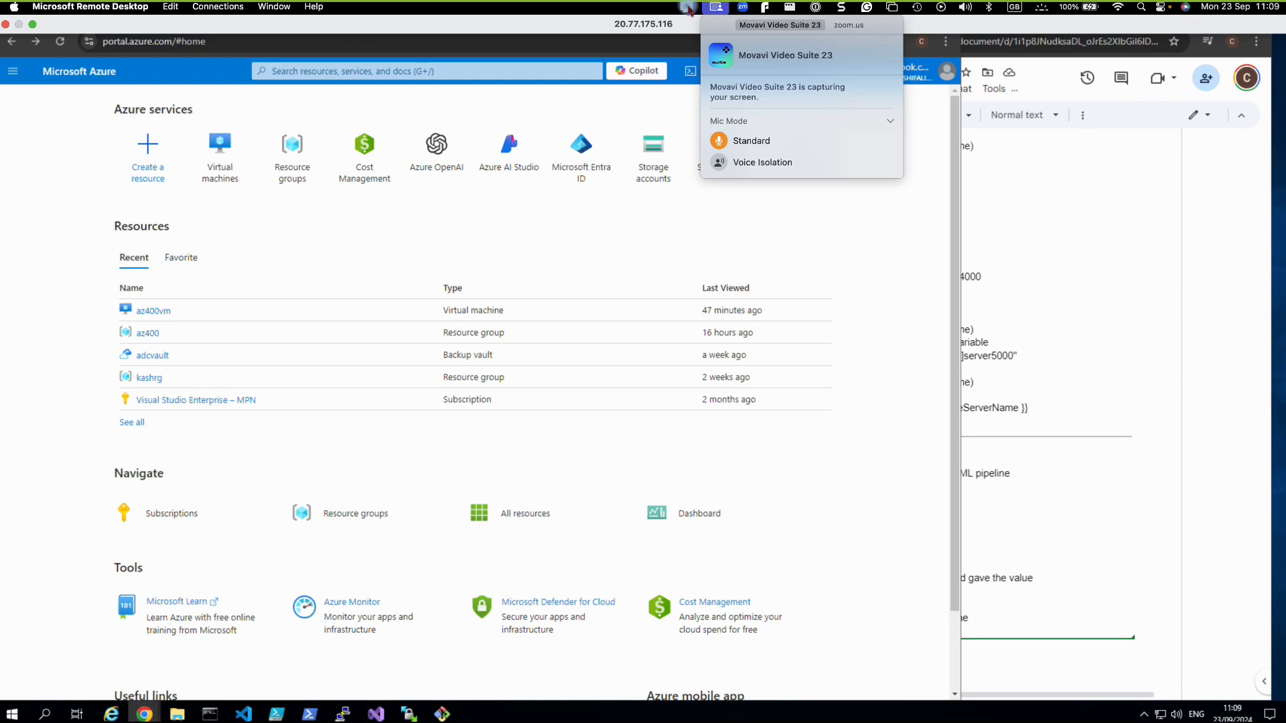
{"action": "left_click", "coordinate": [688, 8]}
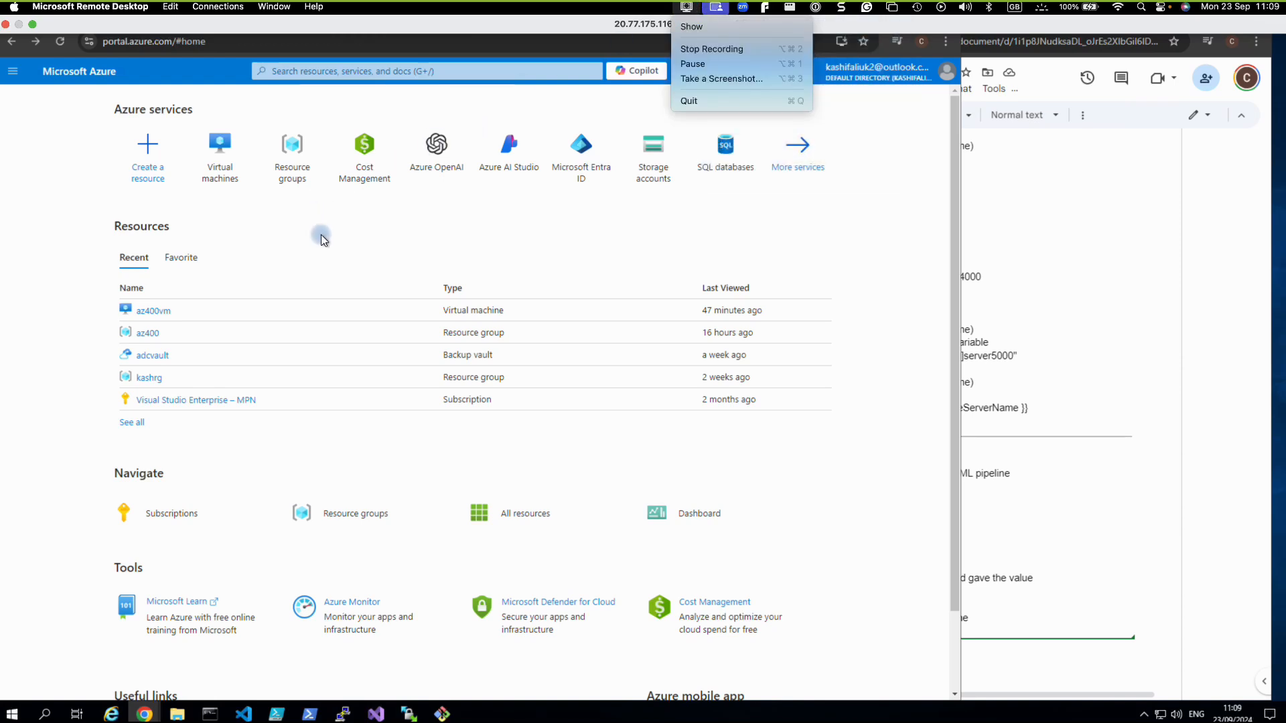
{"action": "left_click", "coordinate": [72, 215]}
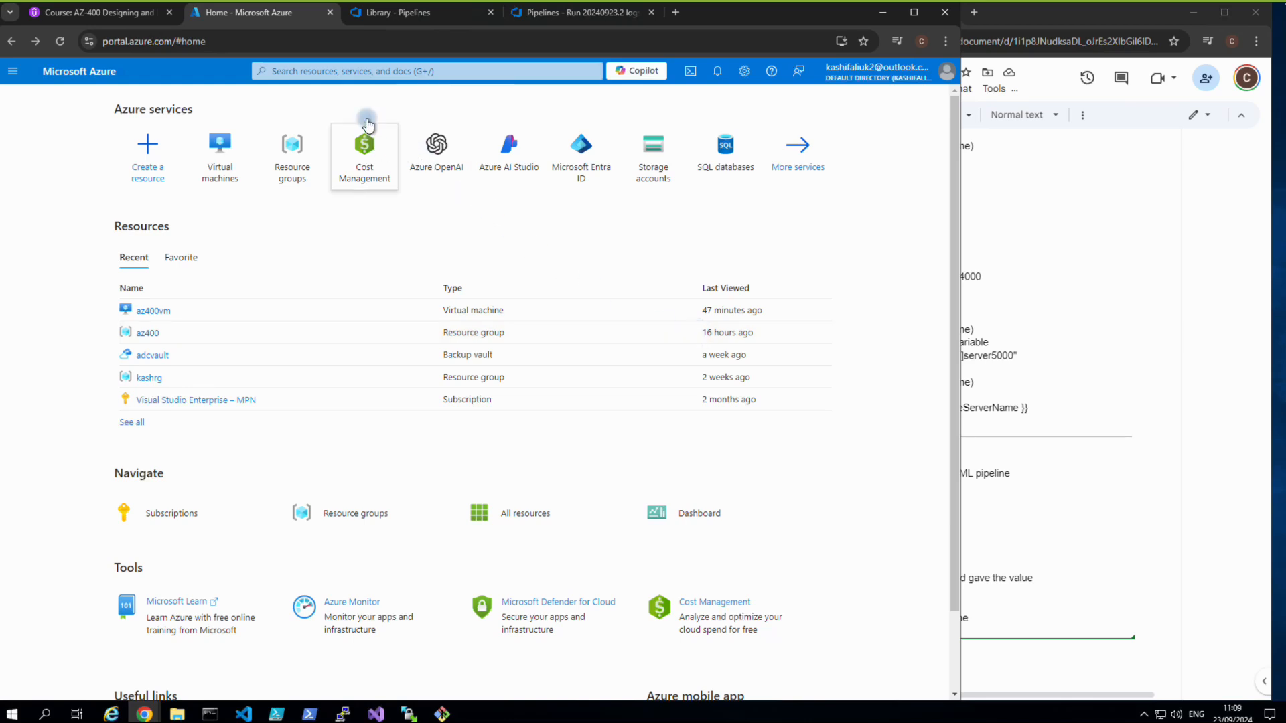
Close the finished pipeline run log and open the Releases list.
{"action": "left_click", "coordinate": [422, 14]}
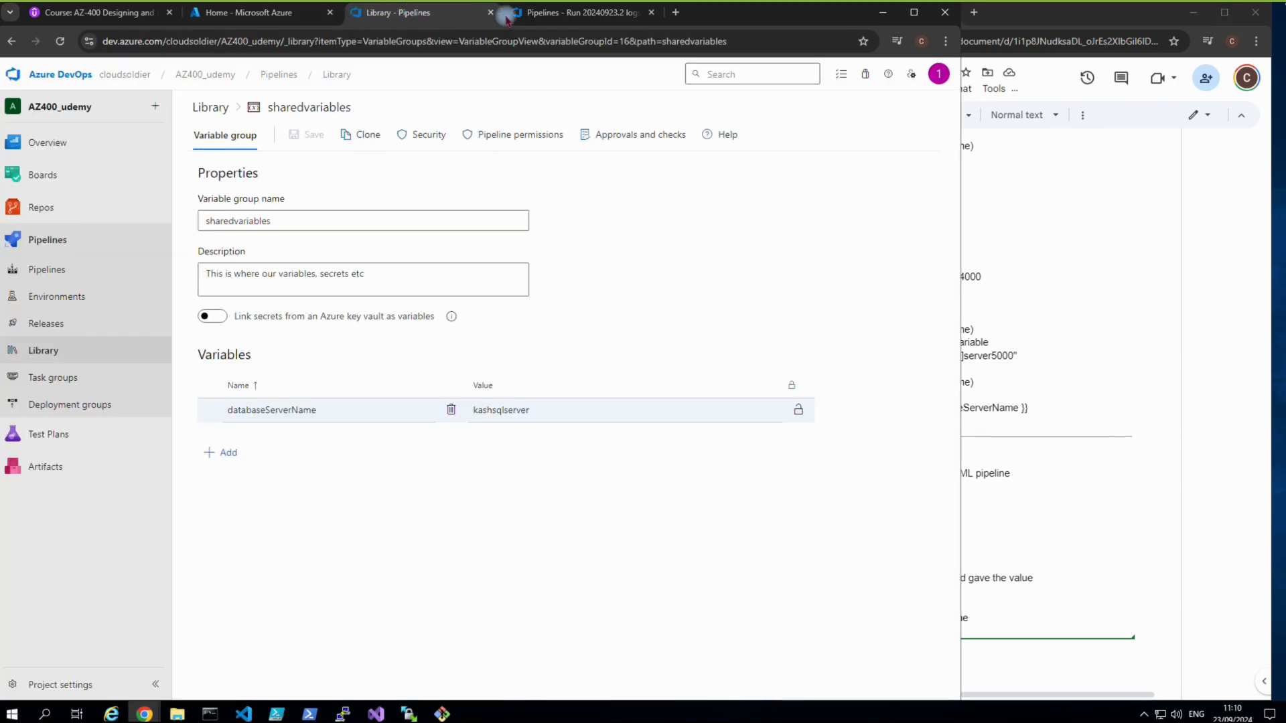
{"action": "left_click", "coordinate": [651, 12]}
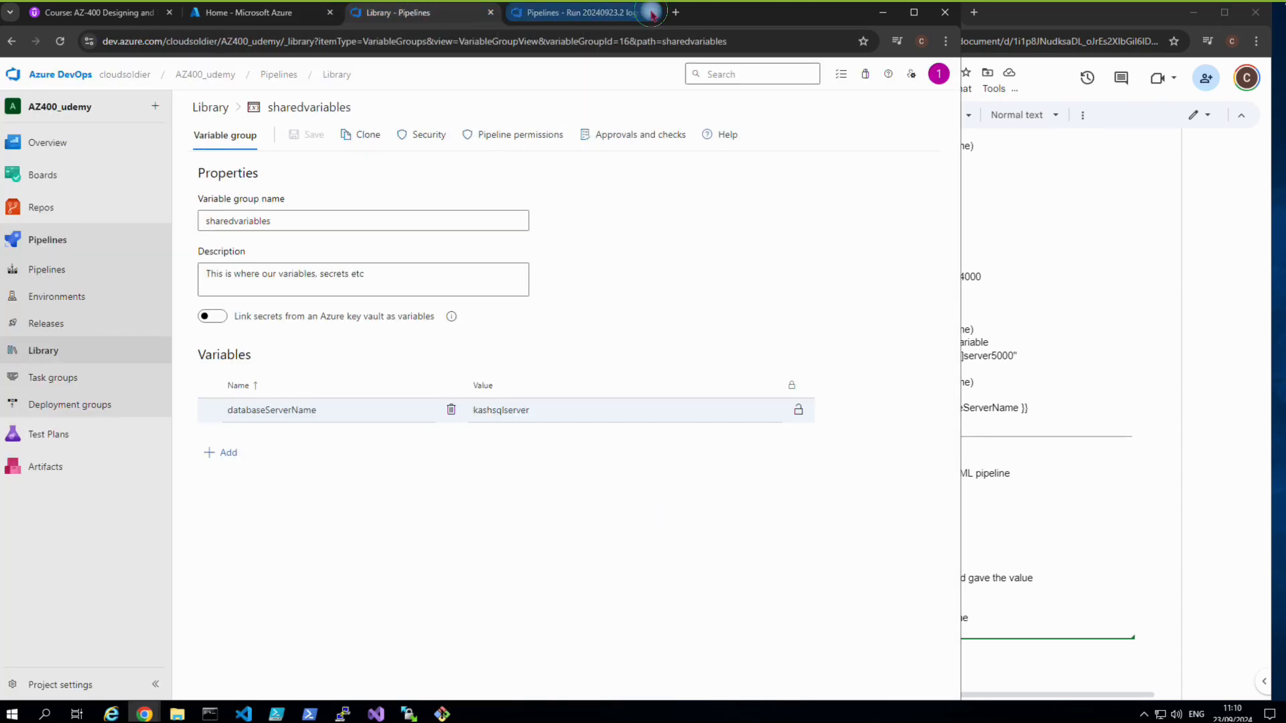
{"action": "left_click", "coordinate": [70, 325]}
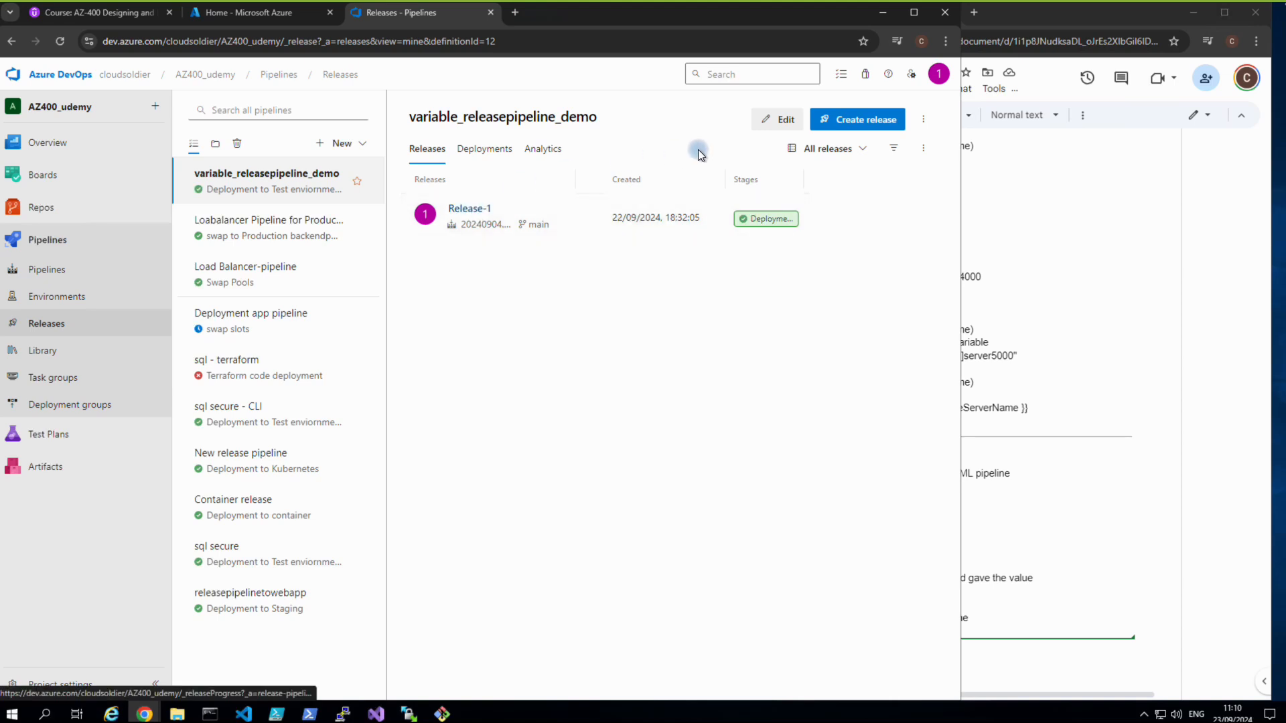
Edit variable_releasepipeline_demo, review its pipeline variables, and open the Test stage tasks.
{"action": "left_click", "coordinate": [777, 119]}
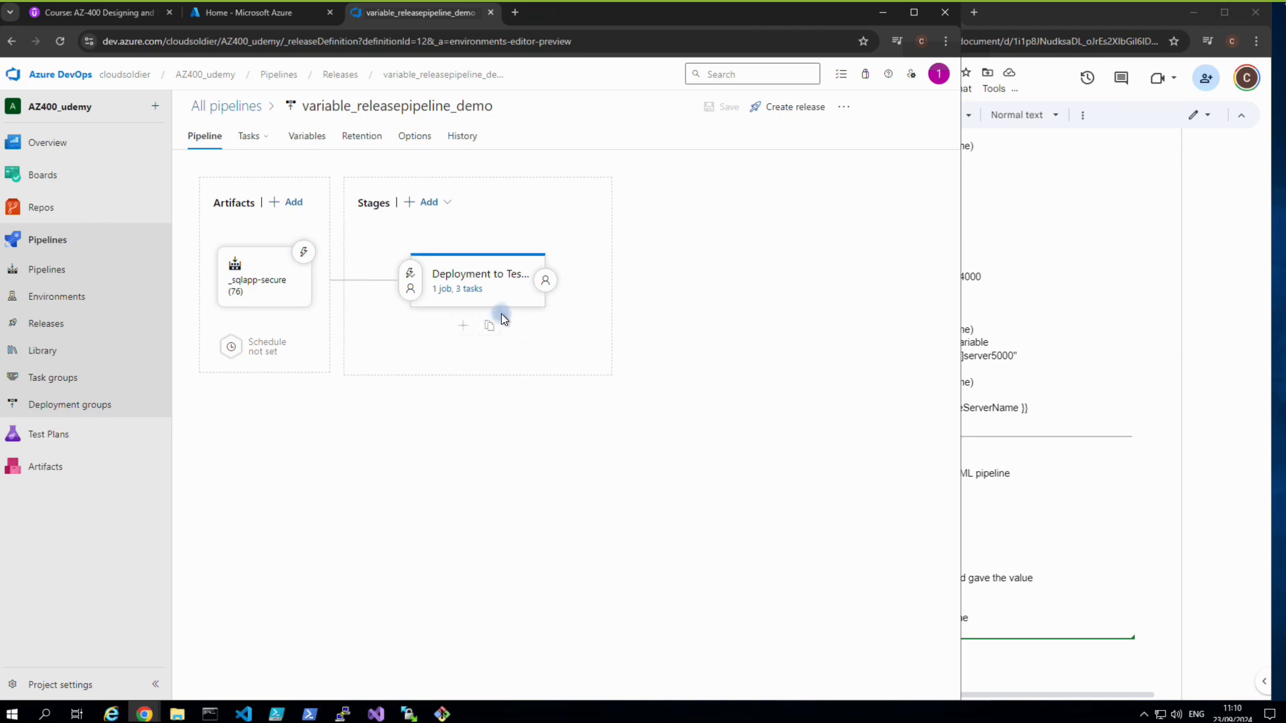
{"action": "left_click", "coordinate": [469, 289]}
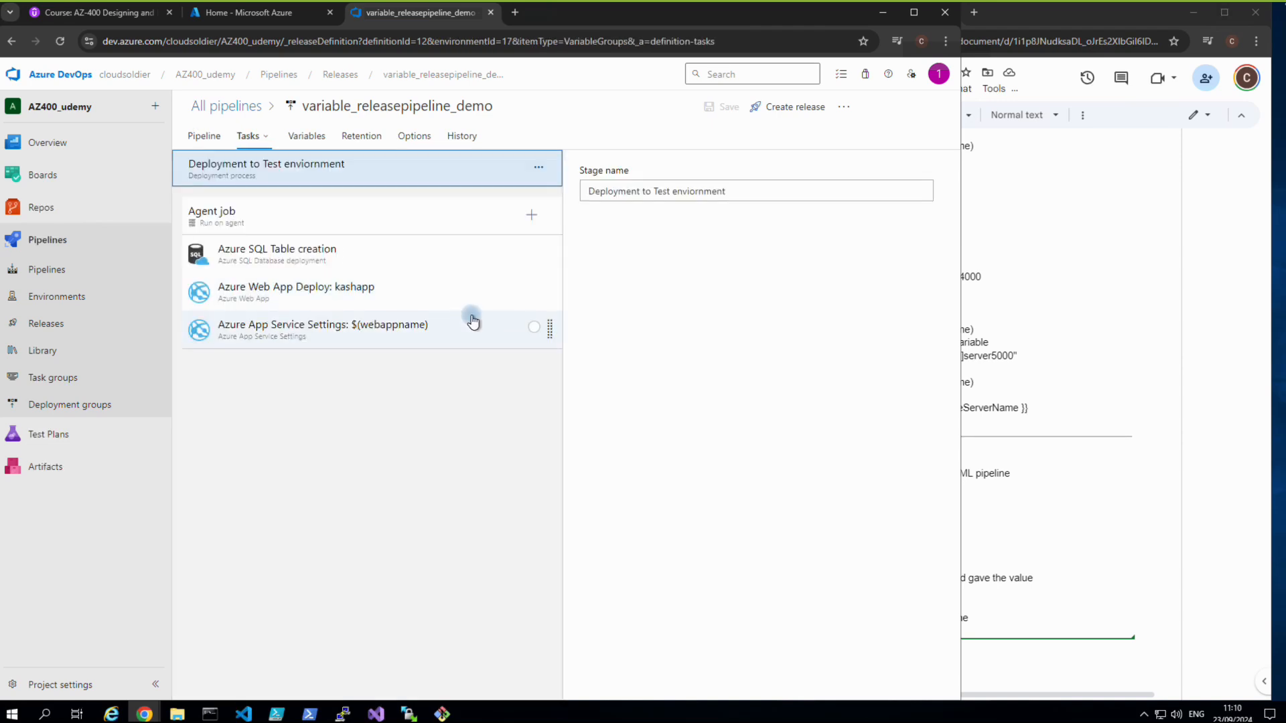
{"action": "left_click", "coordinate": [300, 138]}
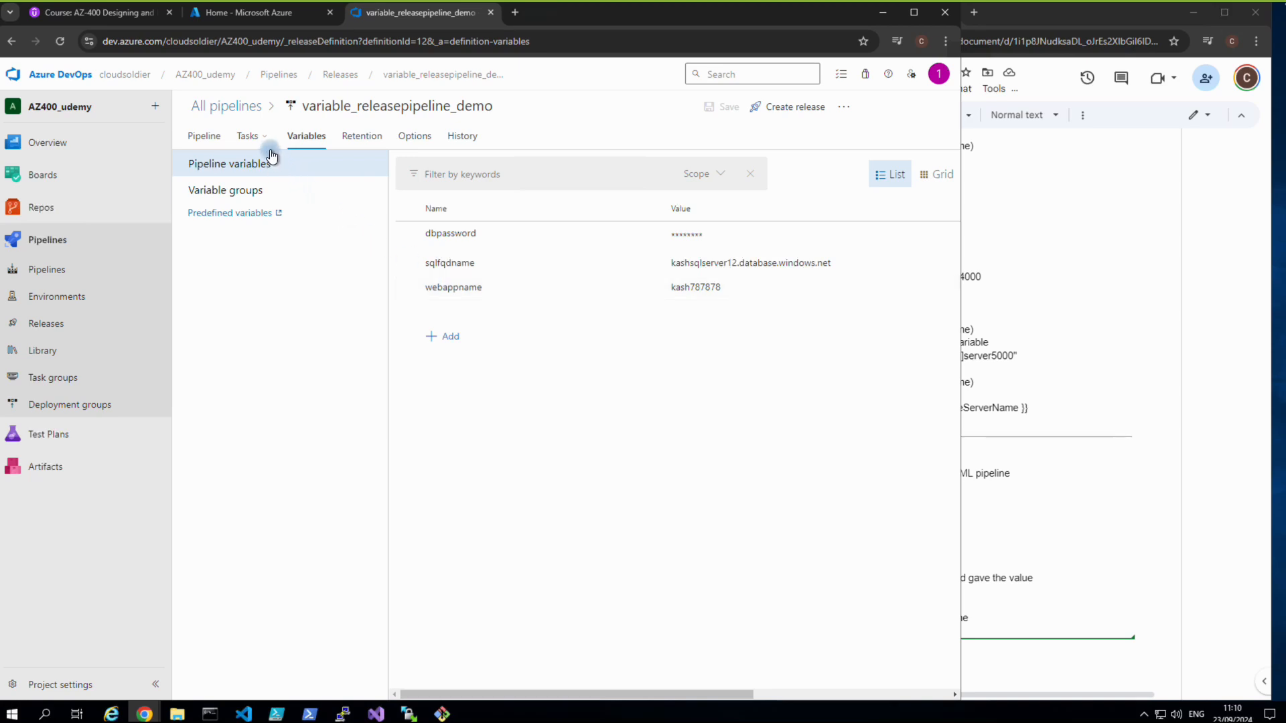
{"action": "left_click", "coordinate": [219, 137]}
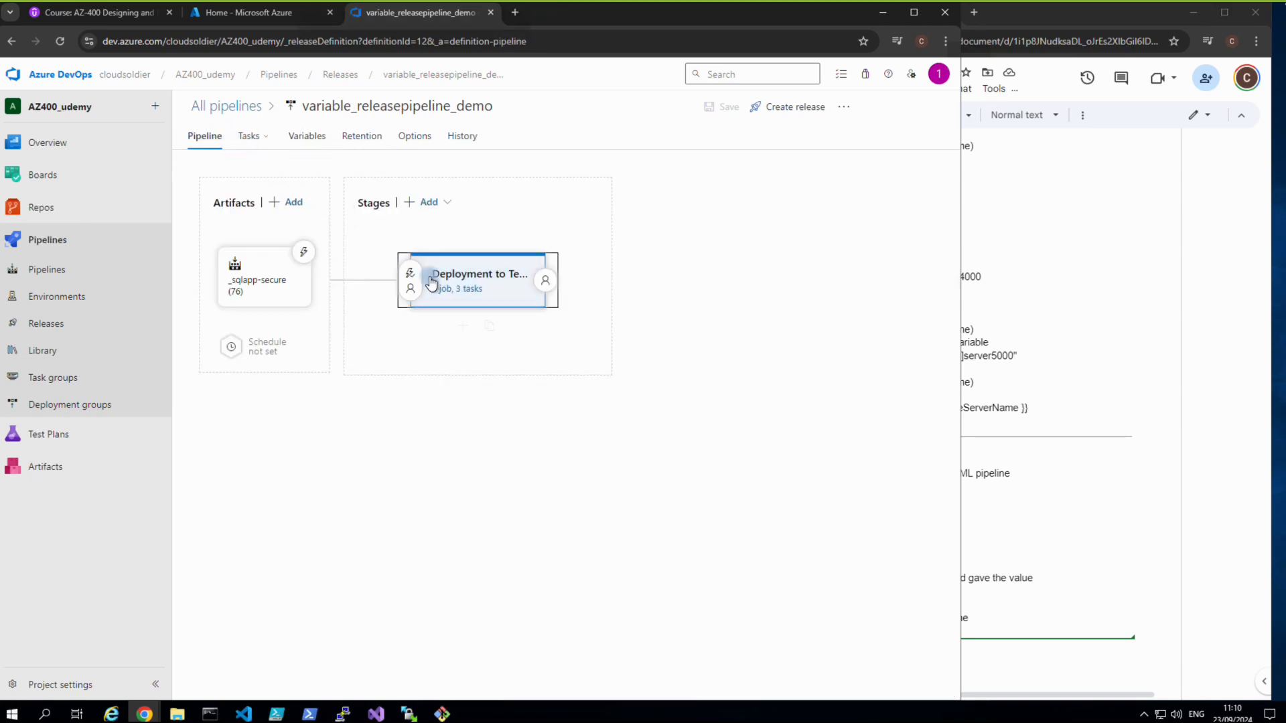
{"action": "left_click", "coordinate": [468, 288]}
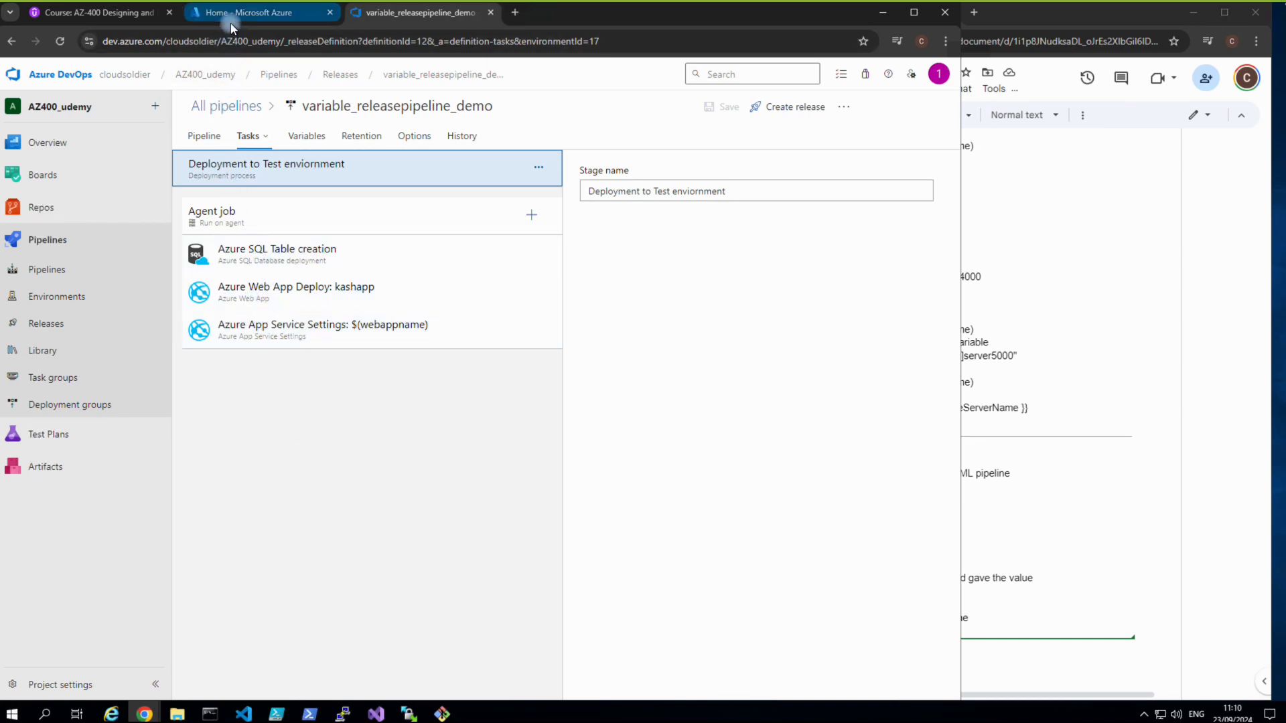
Create the resource group variablegroup_rg in the UK South region.
{"action": "mouse_move", "coordinate": [240, 18]}
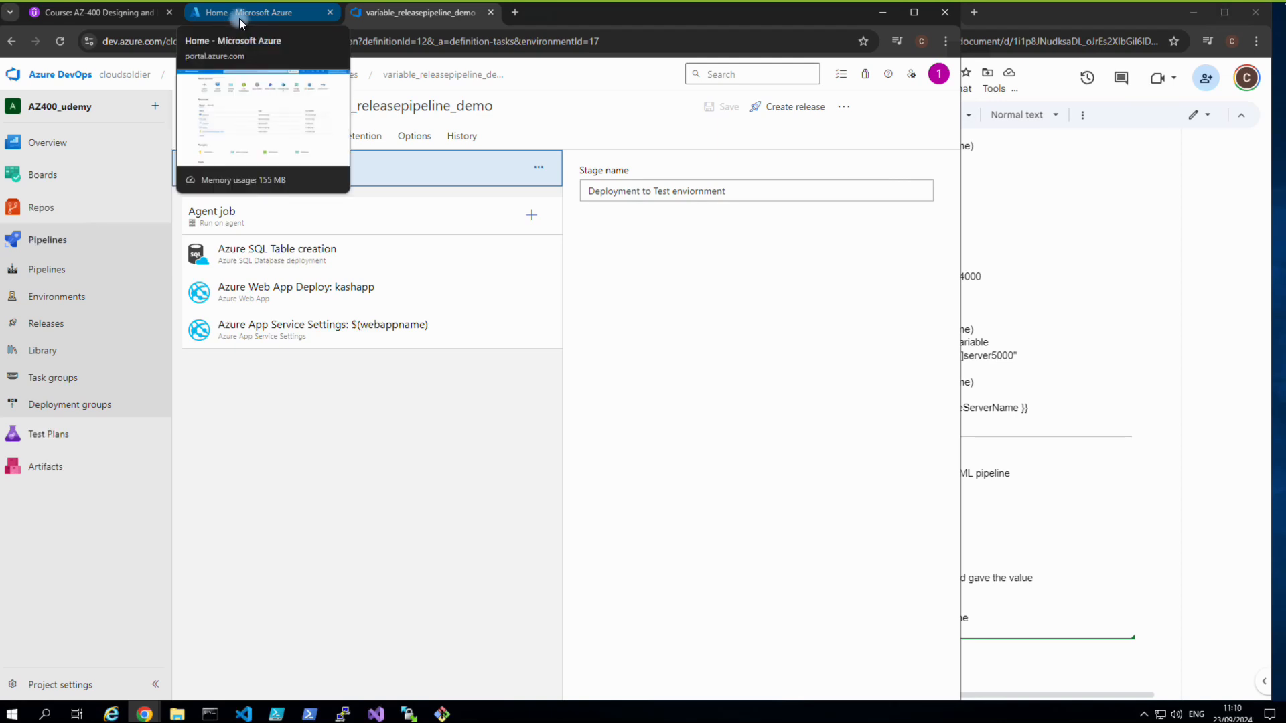
{"action": "left_click", "coordinate": [239, 18]}
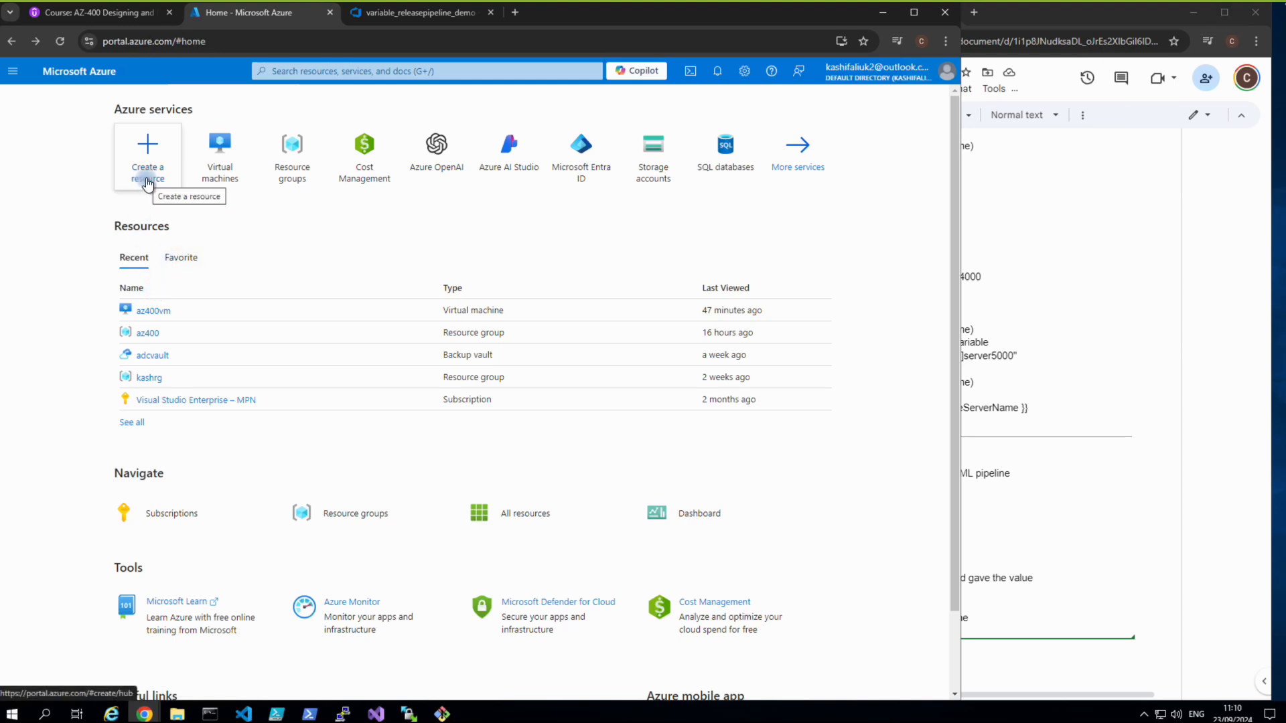
{"action": "left_click", "coordinate": [286, 172]}
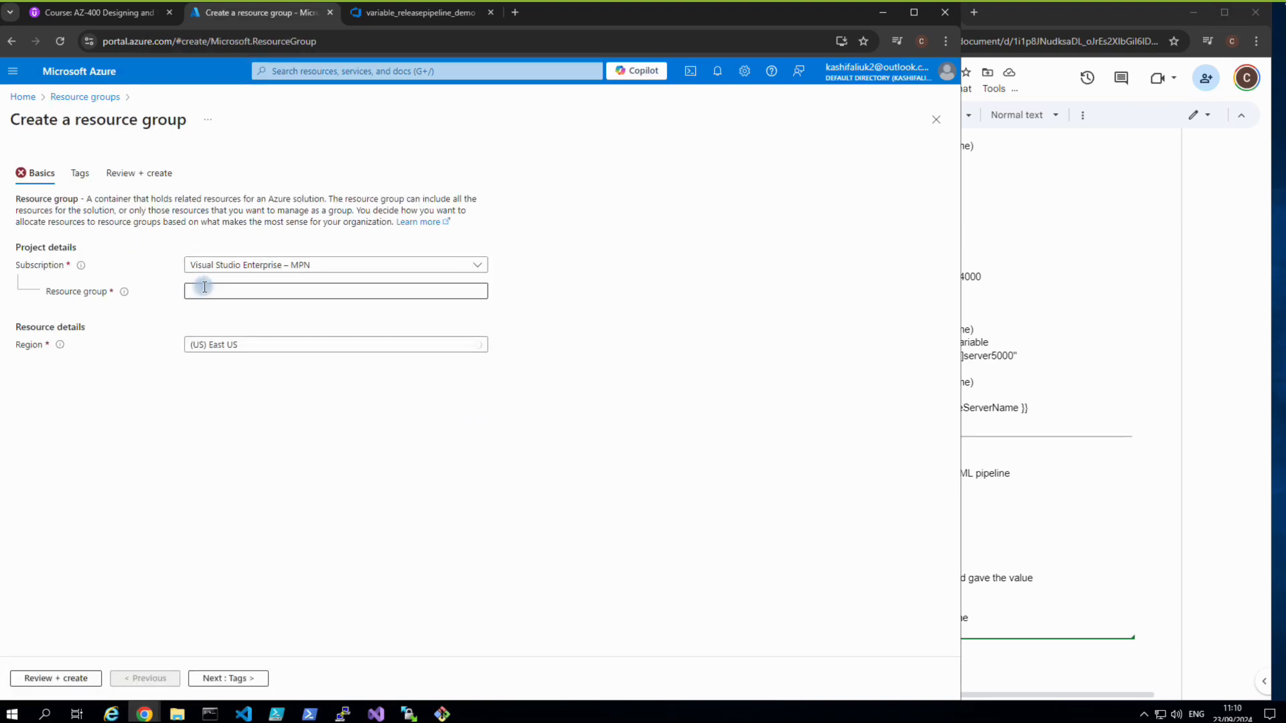
{"action": "left_click", "coordinate": [202, 288]}
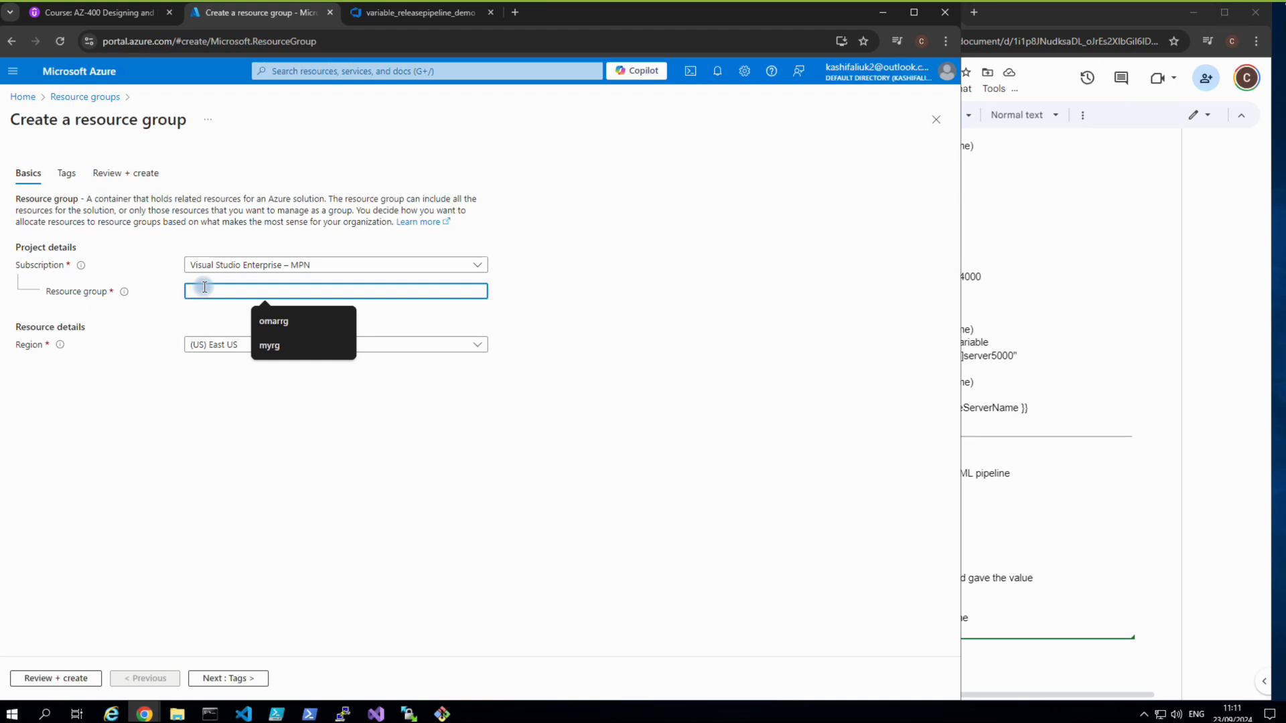
{"action": "type", "text": "variablegru"}
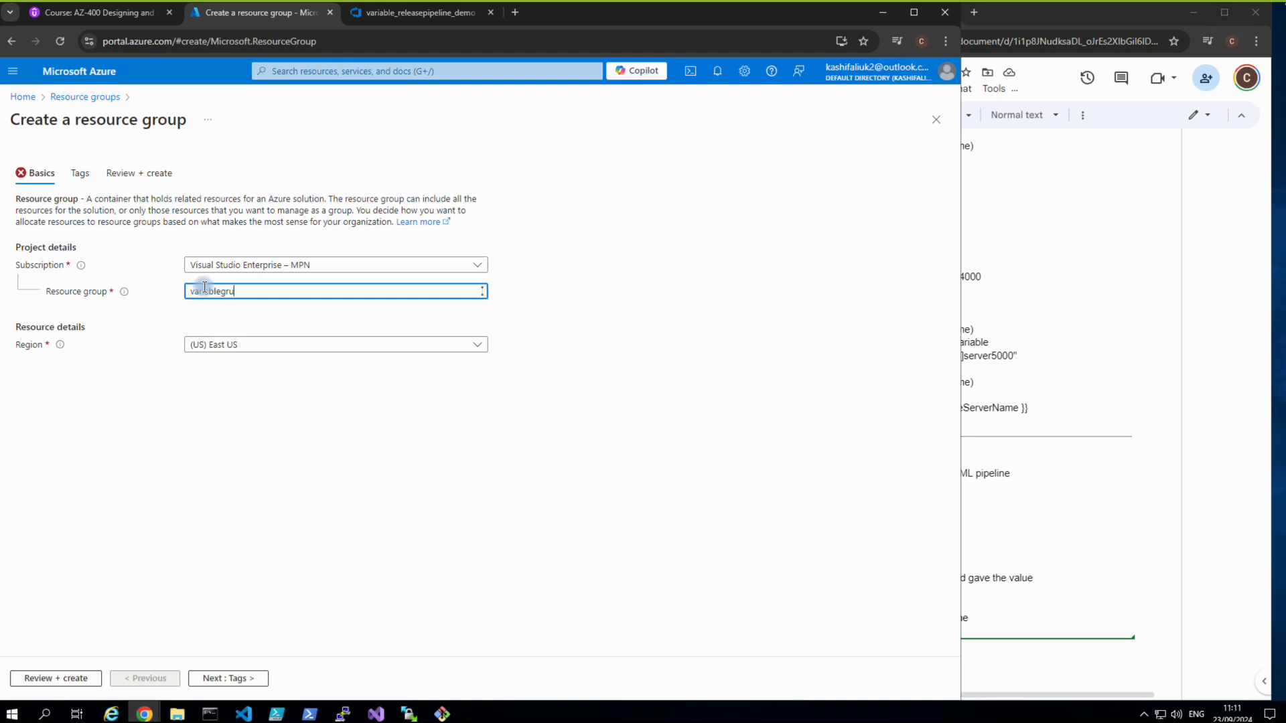
{"action": "key", "text": "BackSpace"}
{"action": "left_click", "coordinate": [225, 342]}
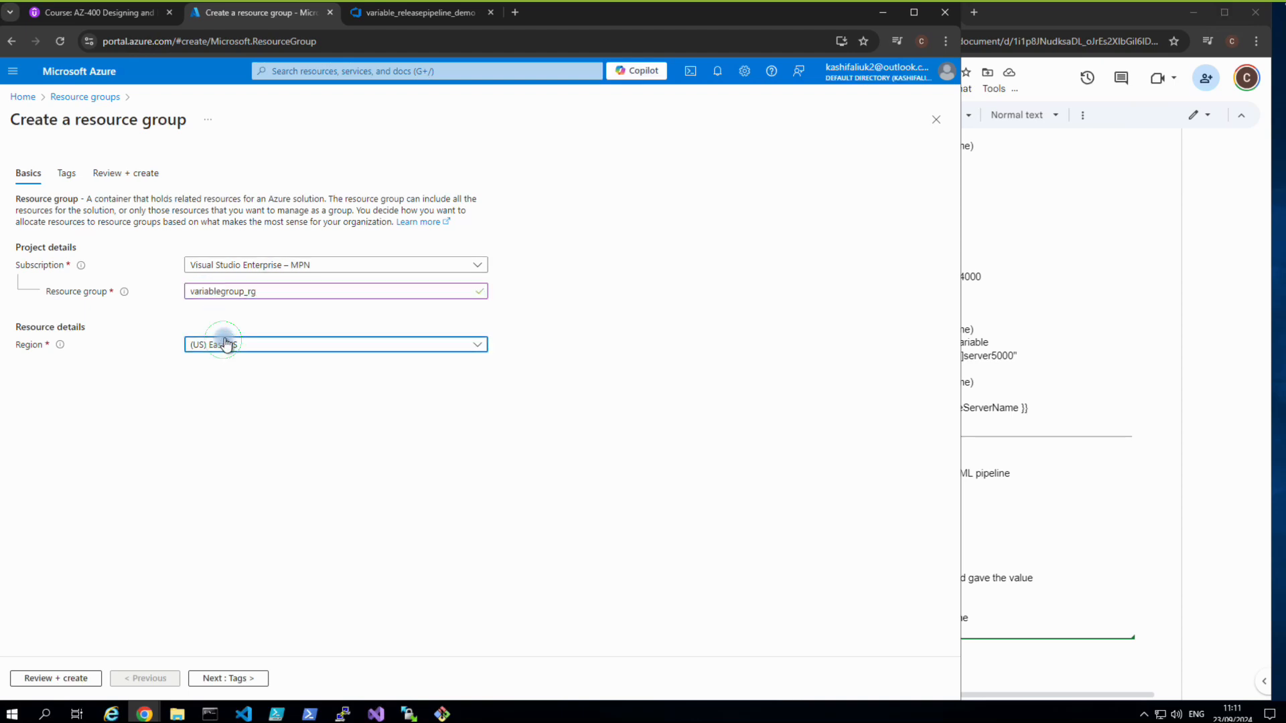
{"action": "type", "text": "uk"}
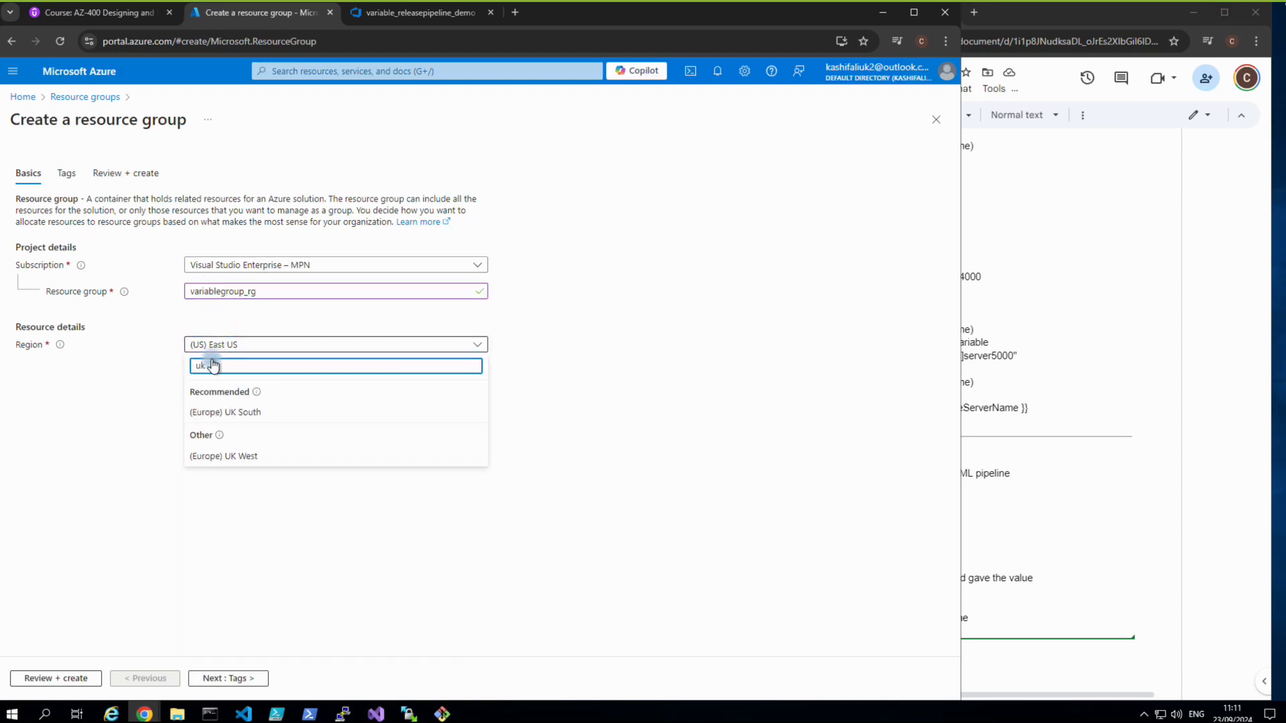
{"action": "left_click", "coordinate": [220, 412]}
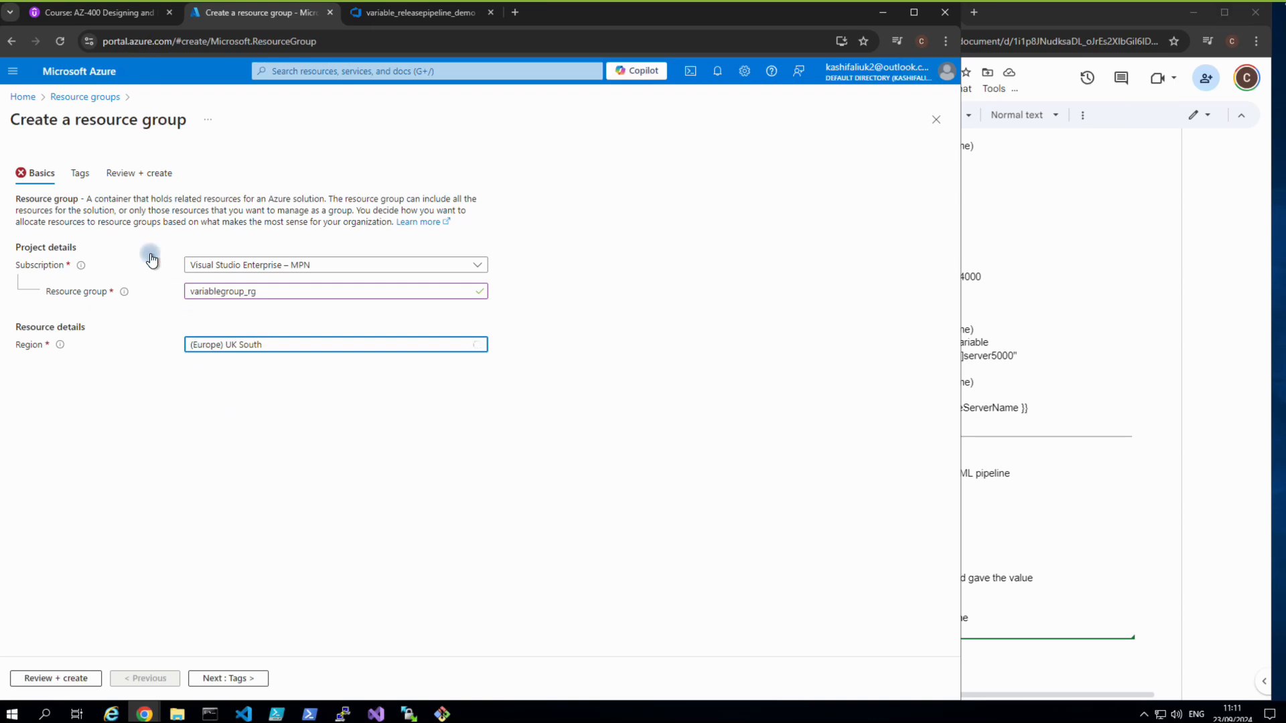
{"action": "left_click", "coordinate": [215, 677]}
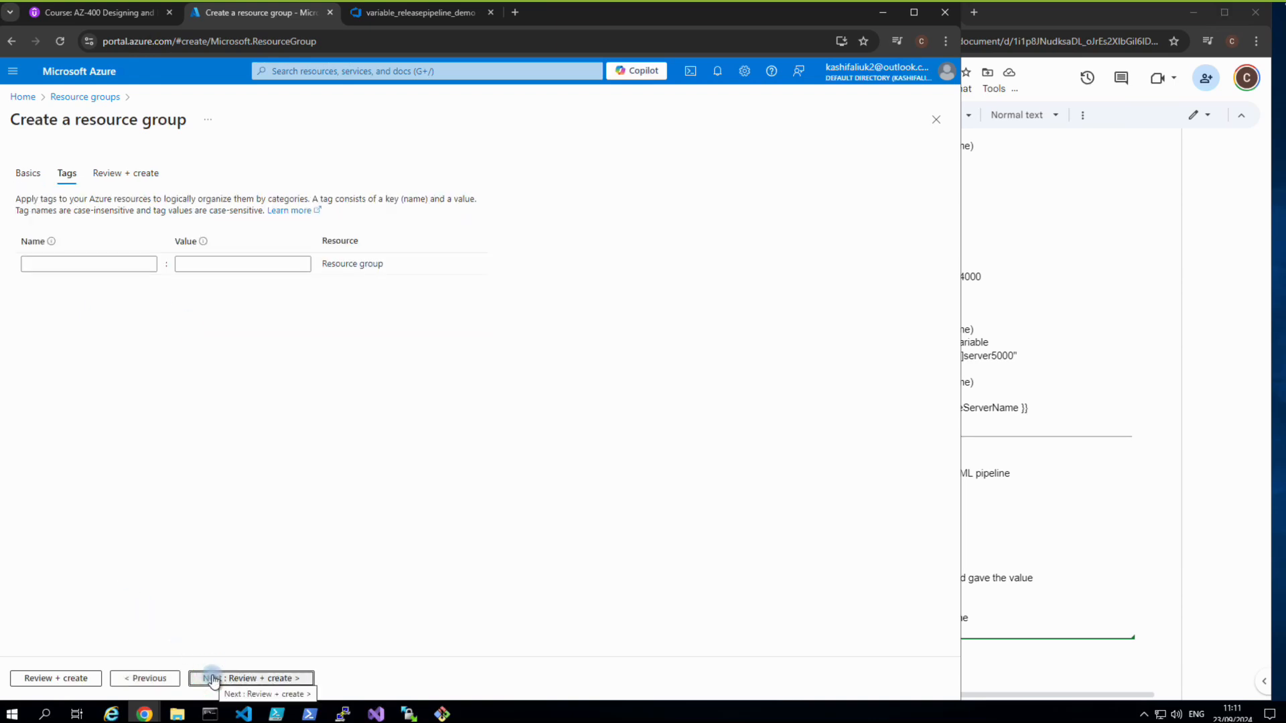
{"action": "left_click", "coordinate": [74, 680]}
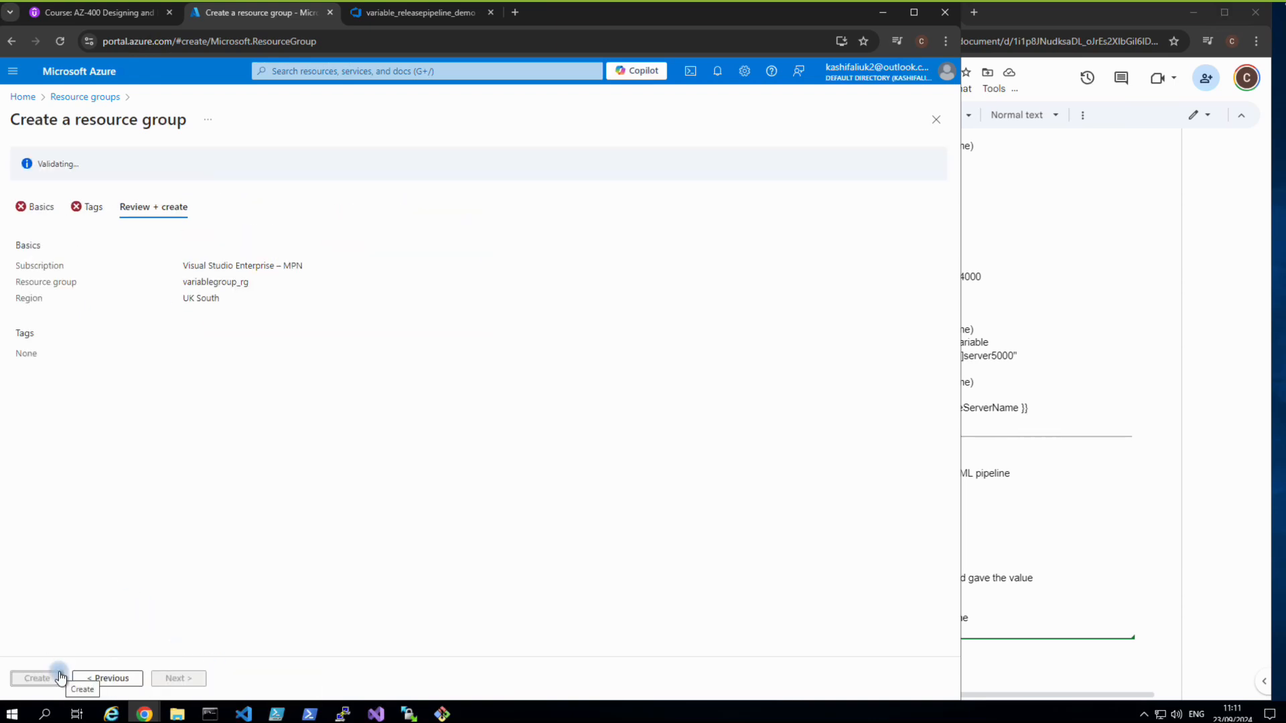
{"action": "left_click", "coordinate": [59, 678]}
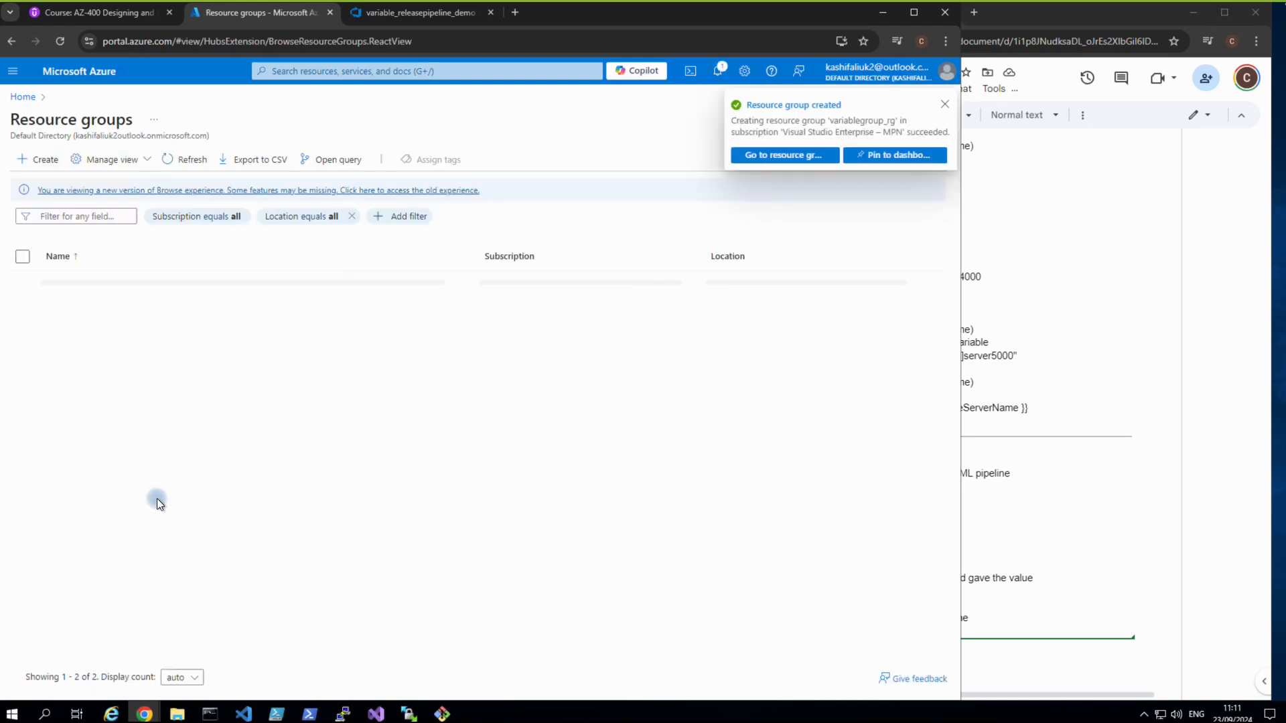
From the new variablegroup_rg group, search the Marketplace for 'webapp'.
{"action": "left_click", "coordinate": [777, 160]}
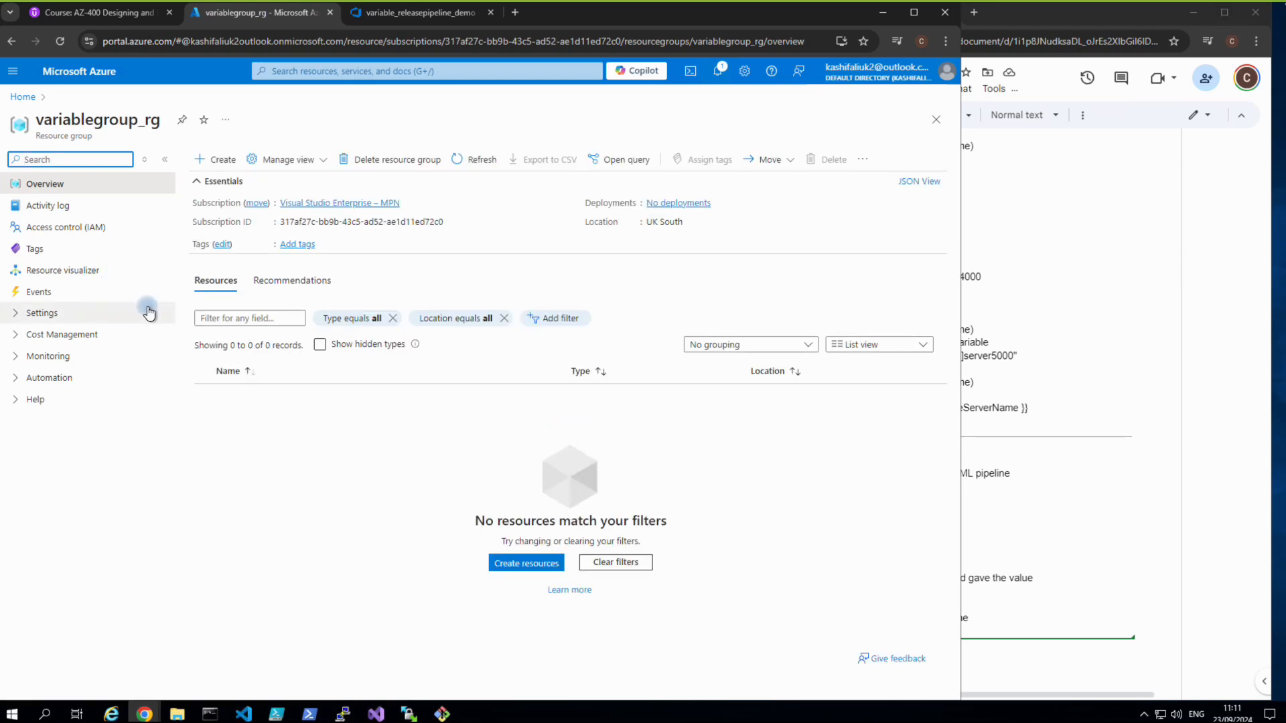
{"action": "left_click", "coordinate": [223, 163]}
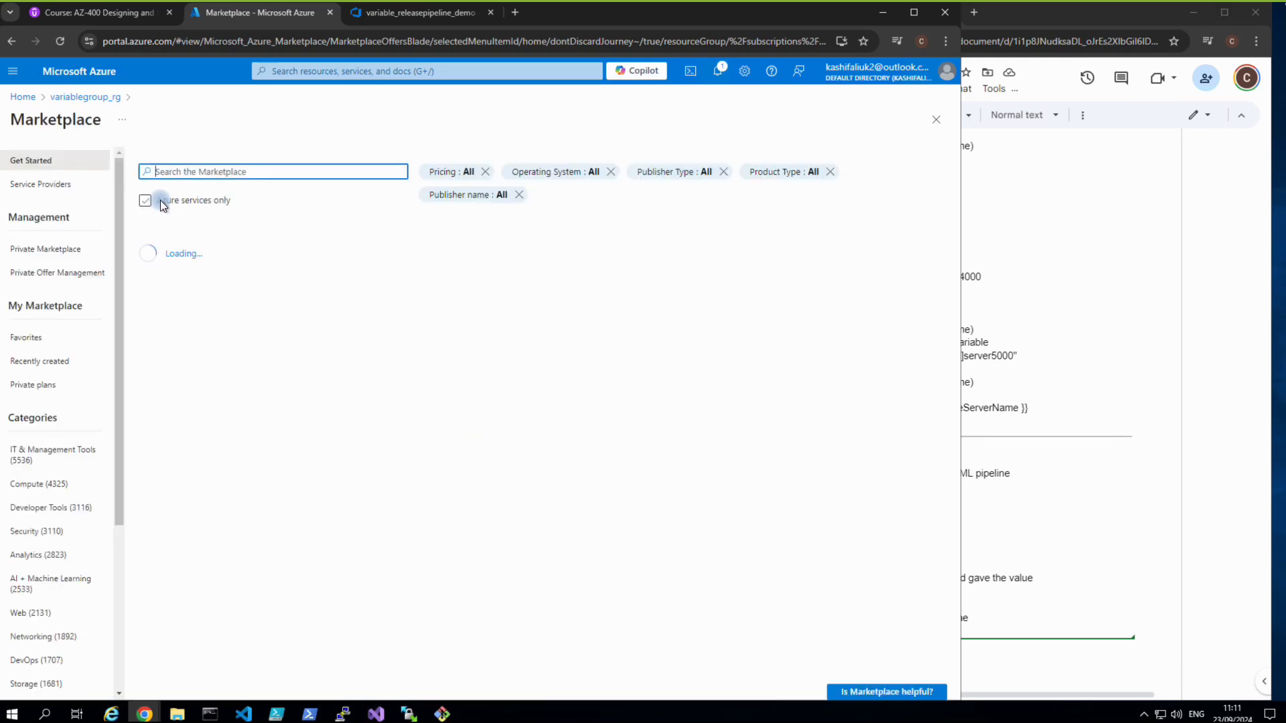
{"action": "type", "text": "we"}
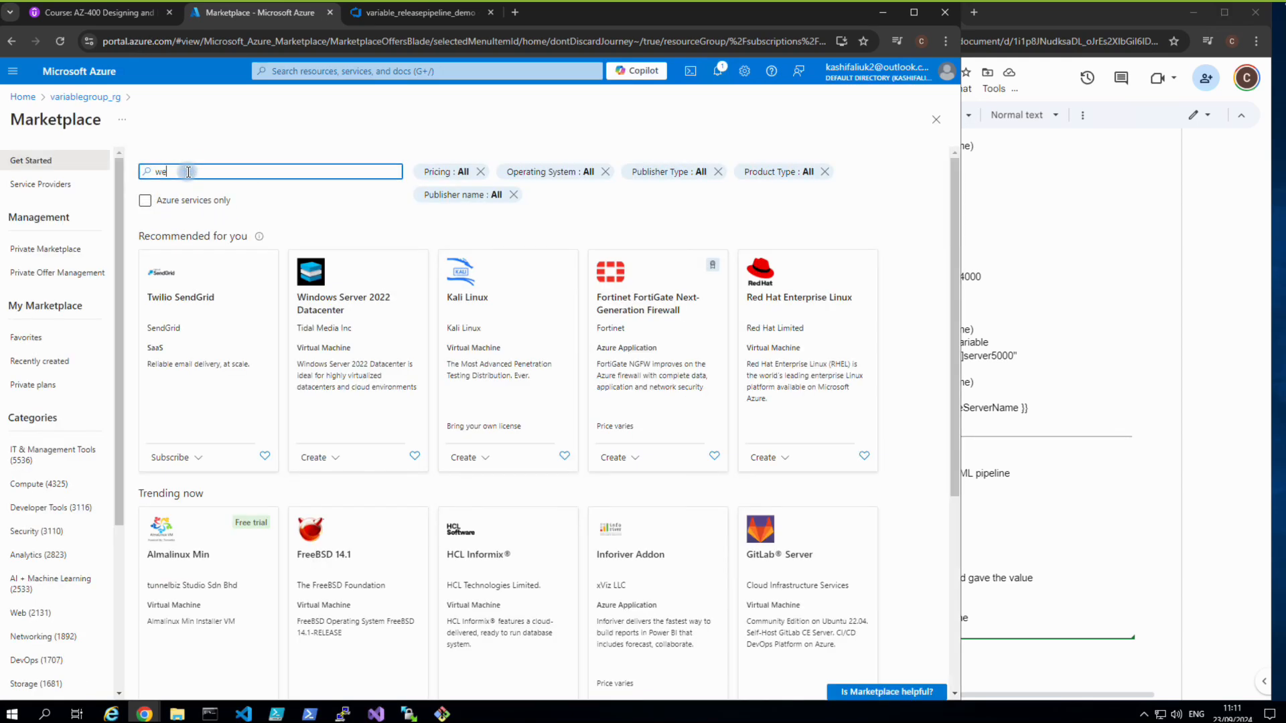
{"action": "type", "text": "bapp"}
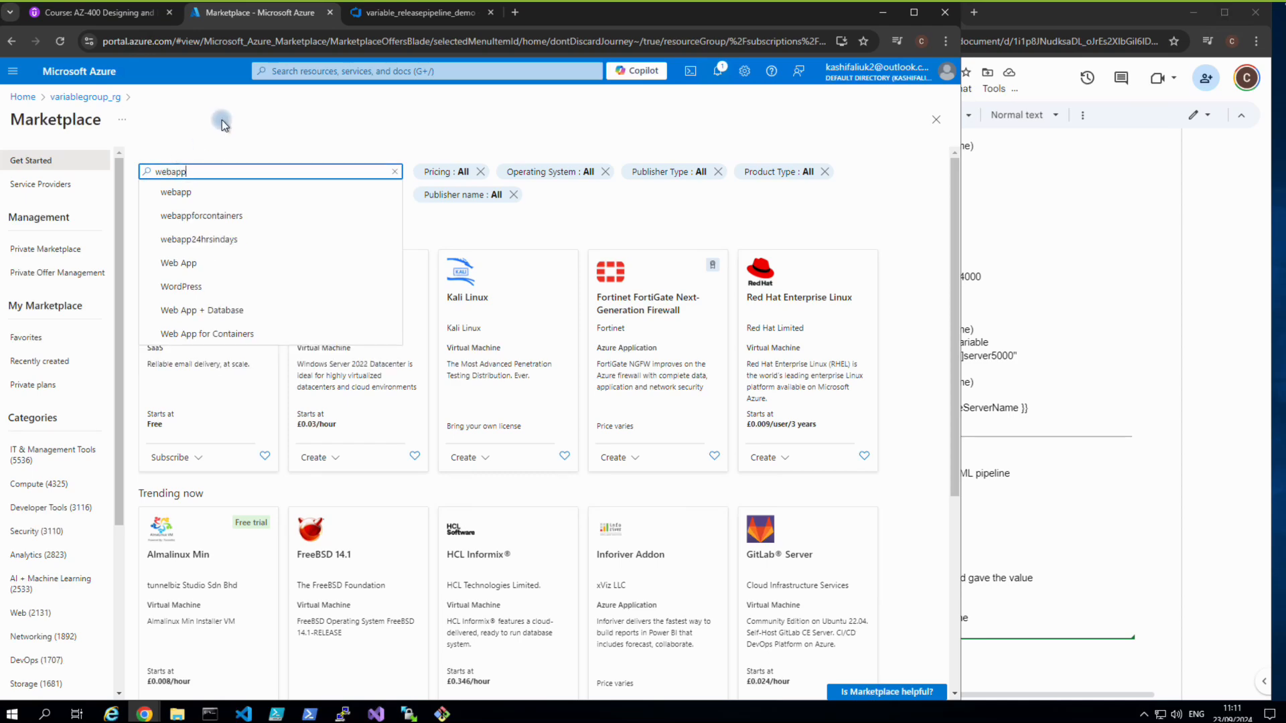
{"action": "left_click", "coordinate": [176, 193]}
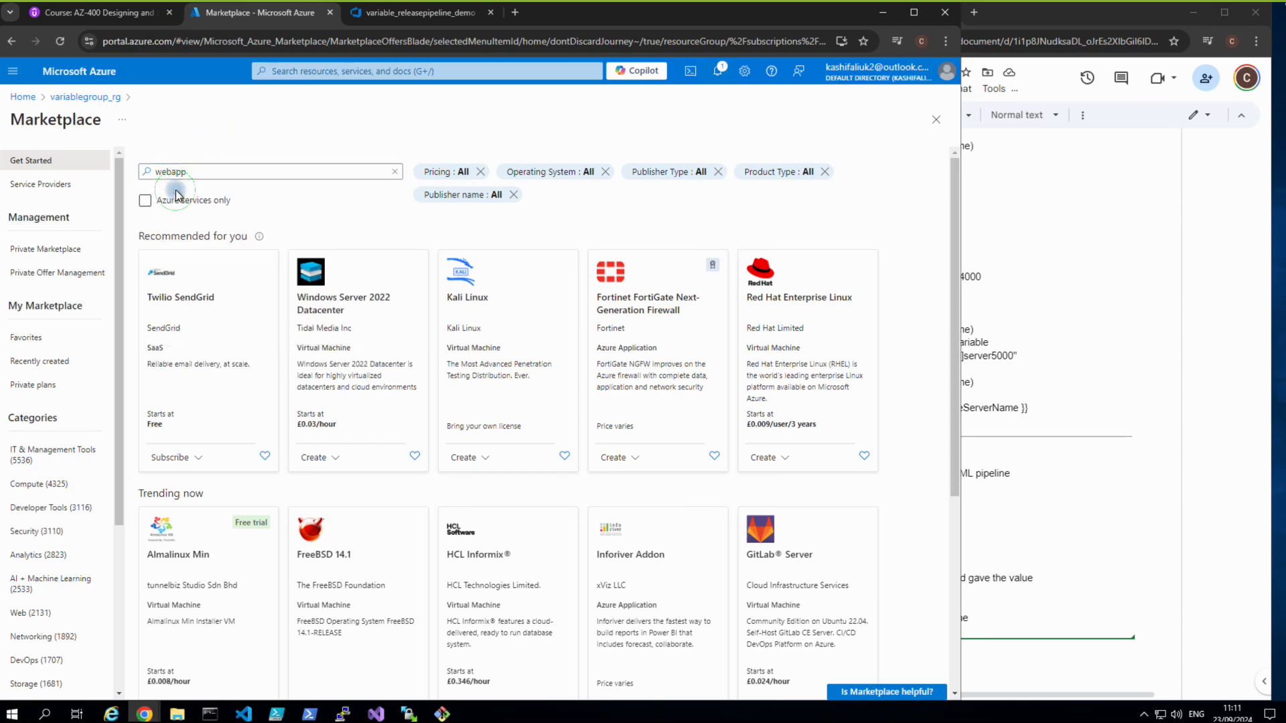
{"action": "left_click", "coordinate": [399, 18]}
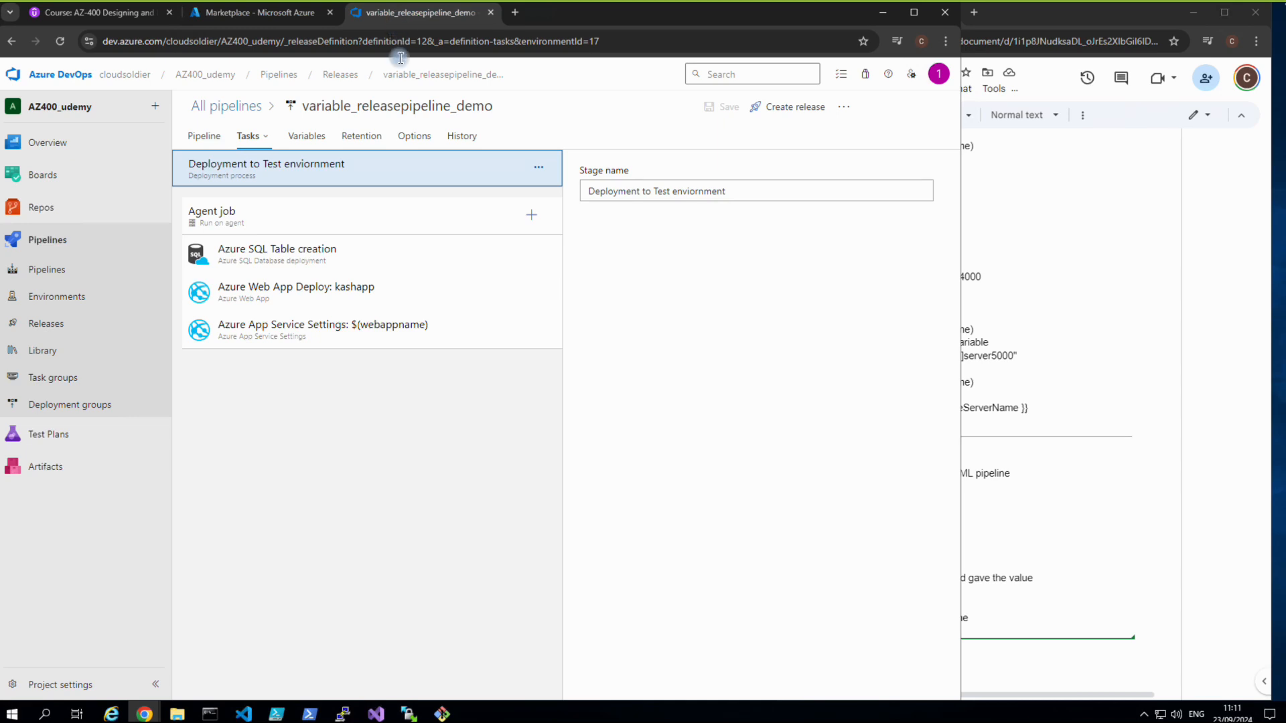
Inspect the Azure Web App Deploy task and the App Service Settings task using $(webappname).
{"action": "left_click", "coordinate": [323, 286]}
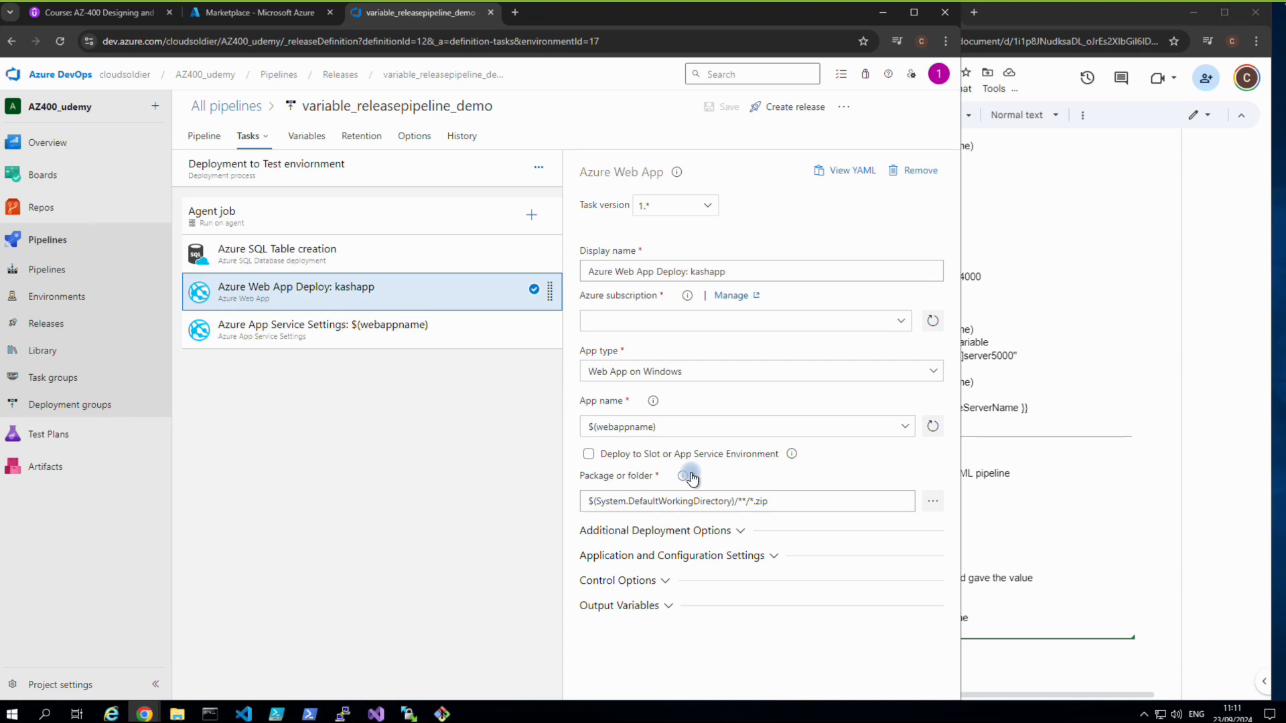
{"action": "left_click", "coordinate": [364, 337]}
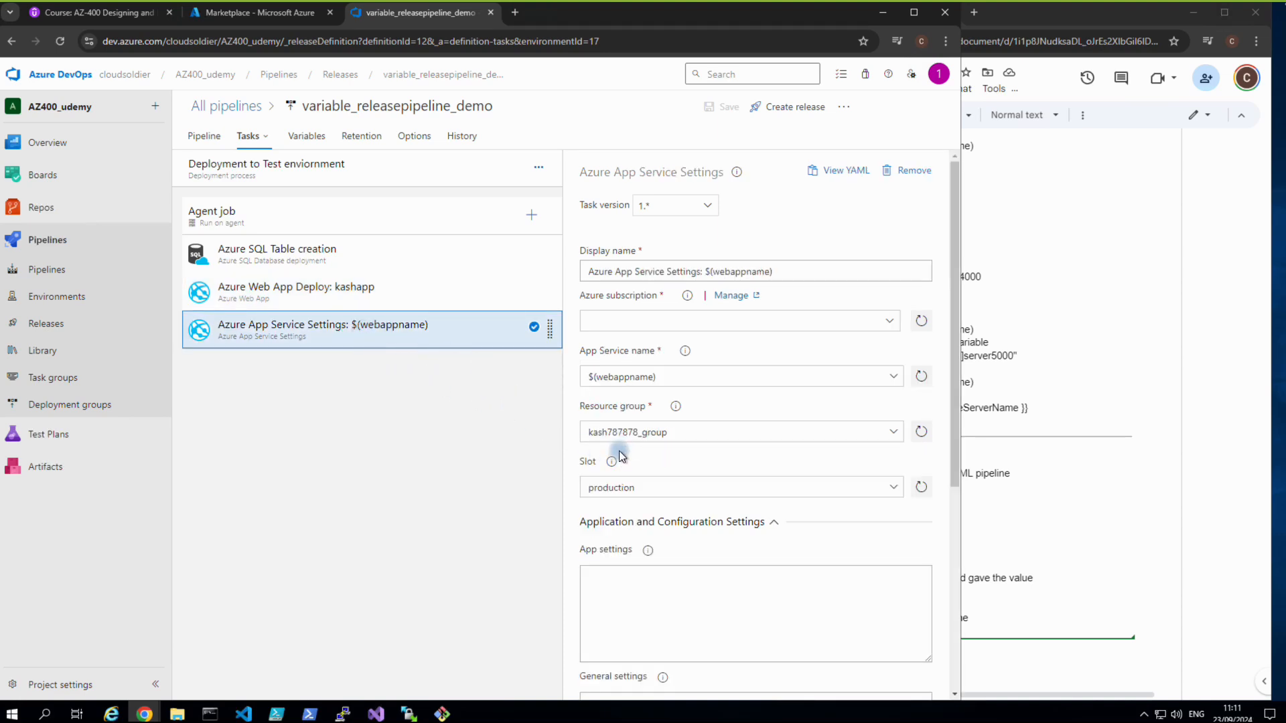
Copy the webappname value kash787878 from the release pipeline's Variables list.
{"action": "left_click", "coordinate": [315, 137]}
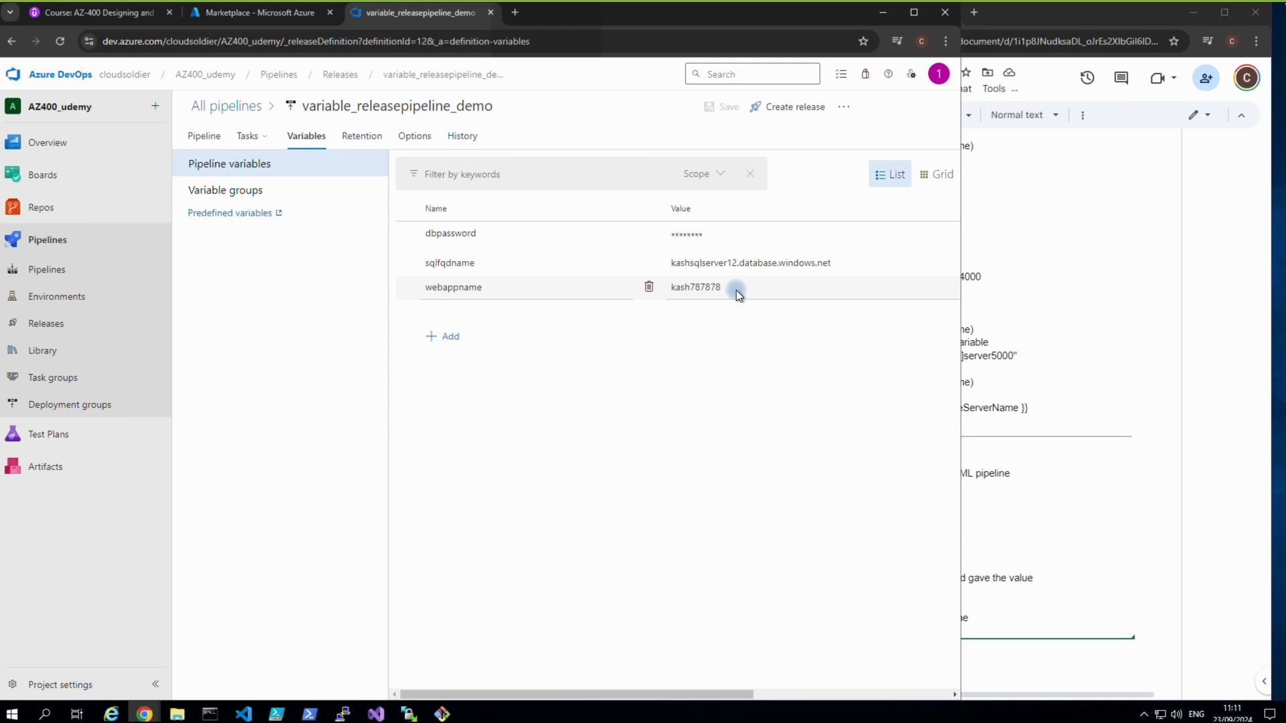
{"action": "left_click_drag", "start_coordinate": [729, 294], "coordinate": [662, 286]}
{"action": "right_click", "coordinate": [667, 287]}
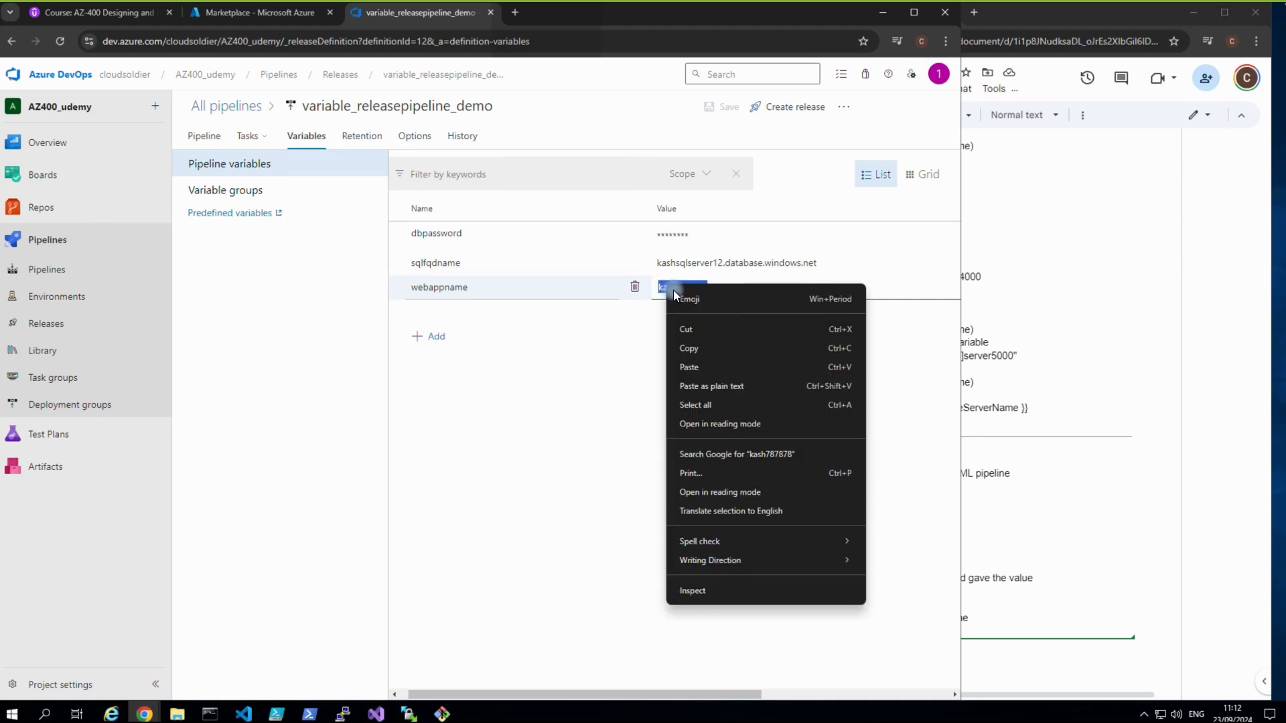
{"action": "left_click", "coordinate": [690, 349]}
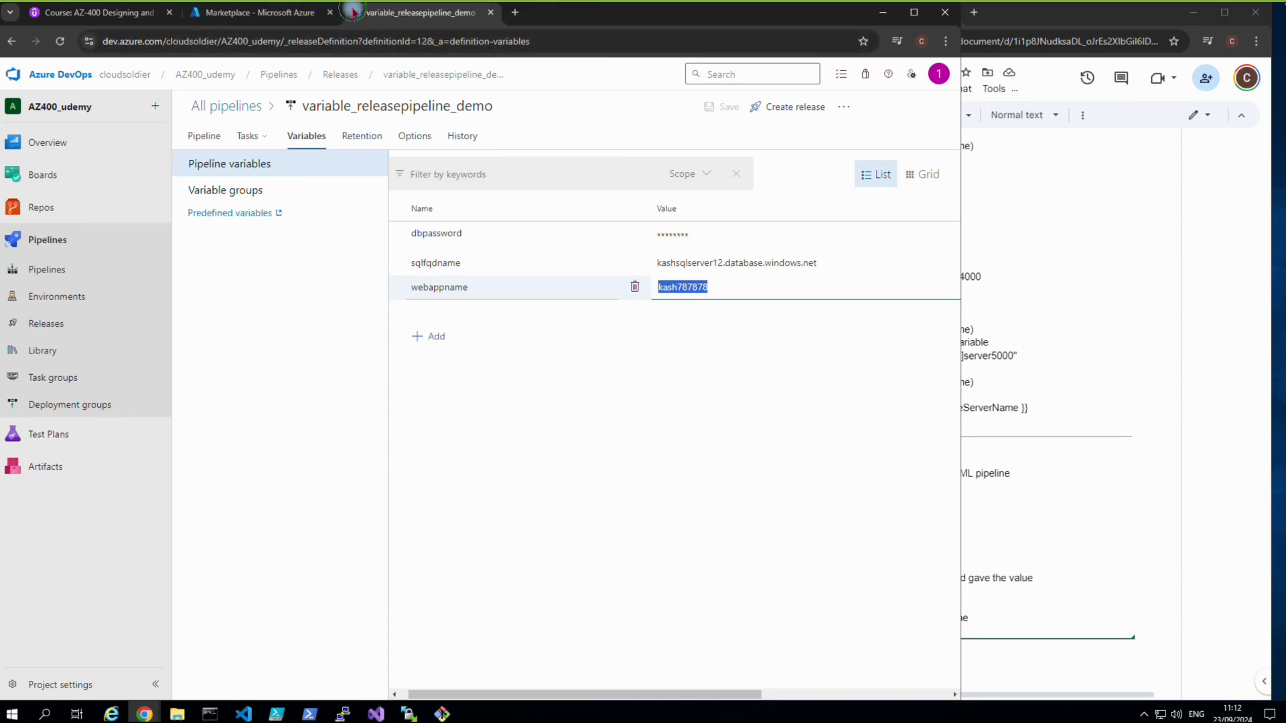
{"action": "left_click", "coordinate": [299, 12]}
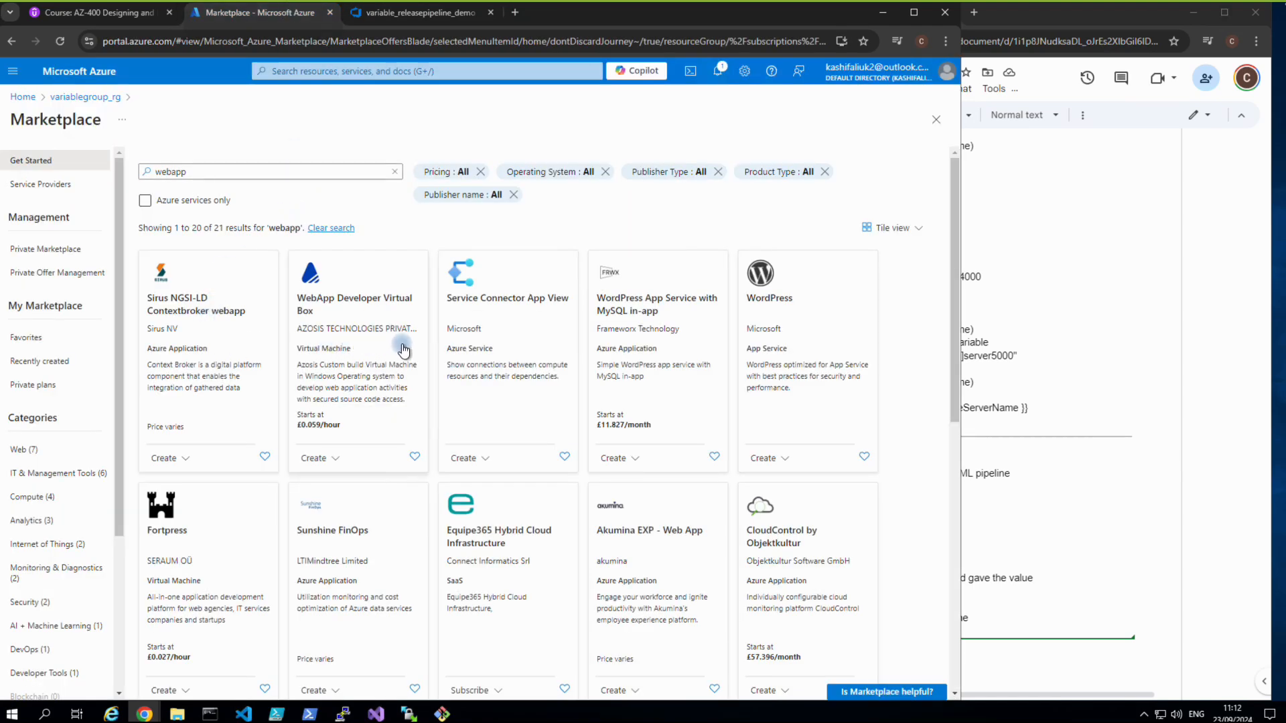
Search the Marketplace for 'web app' and start creating a Web App.
{"action": "left_click", "coordinate": [201, 171]}
{"action": "left_click", "coordinate": [173, 171]}
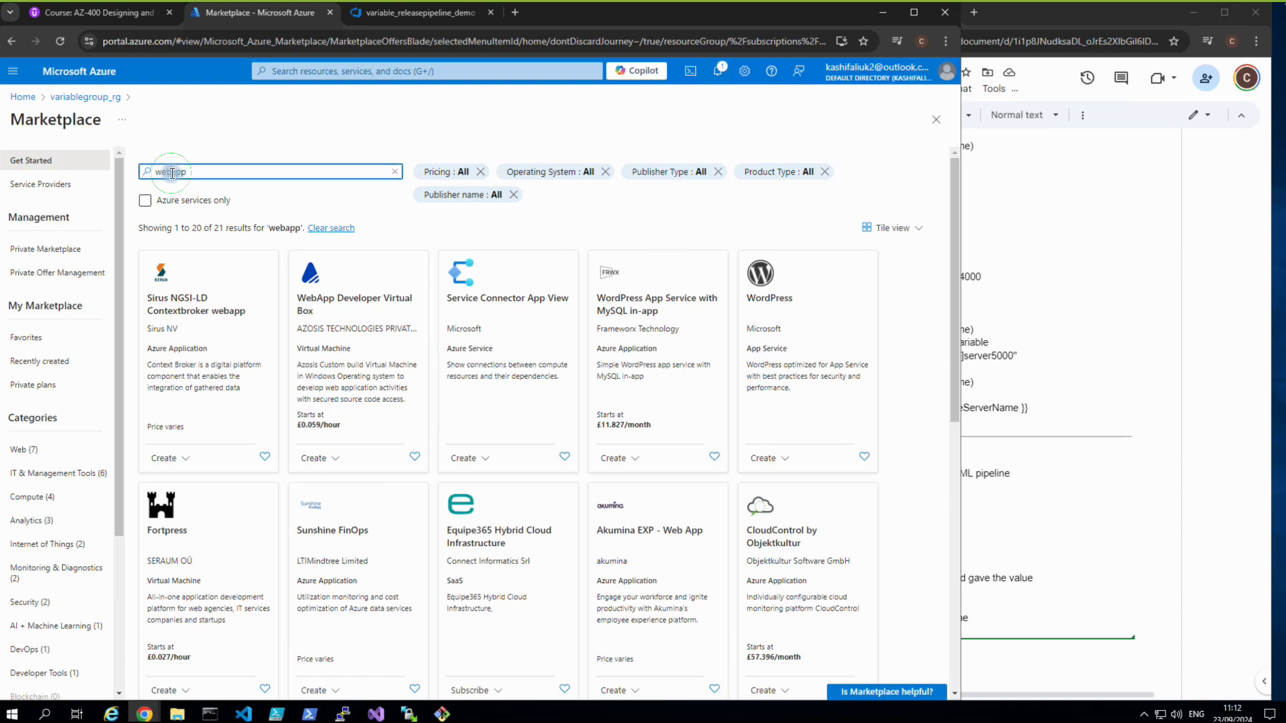
{"action": "left_click", "coordinate": [191, 193]}
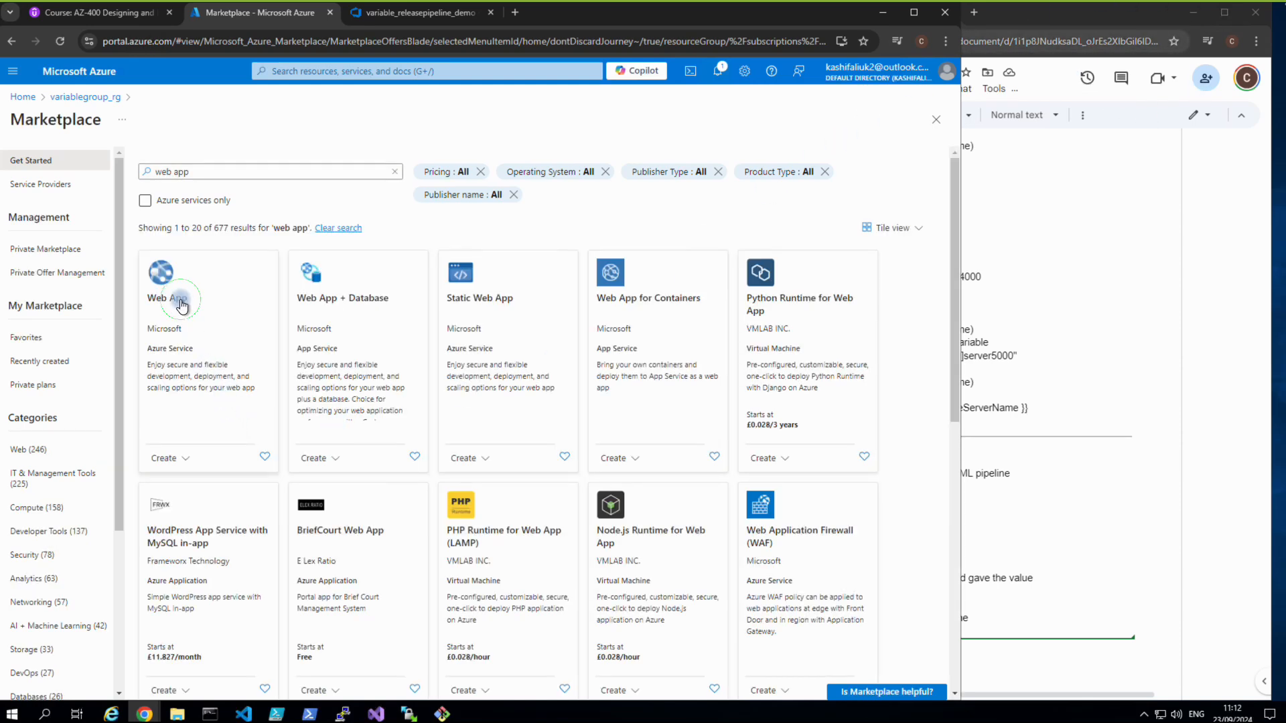
{"action": "left_click", "coordinate": [182, 307]}
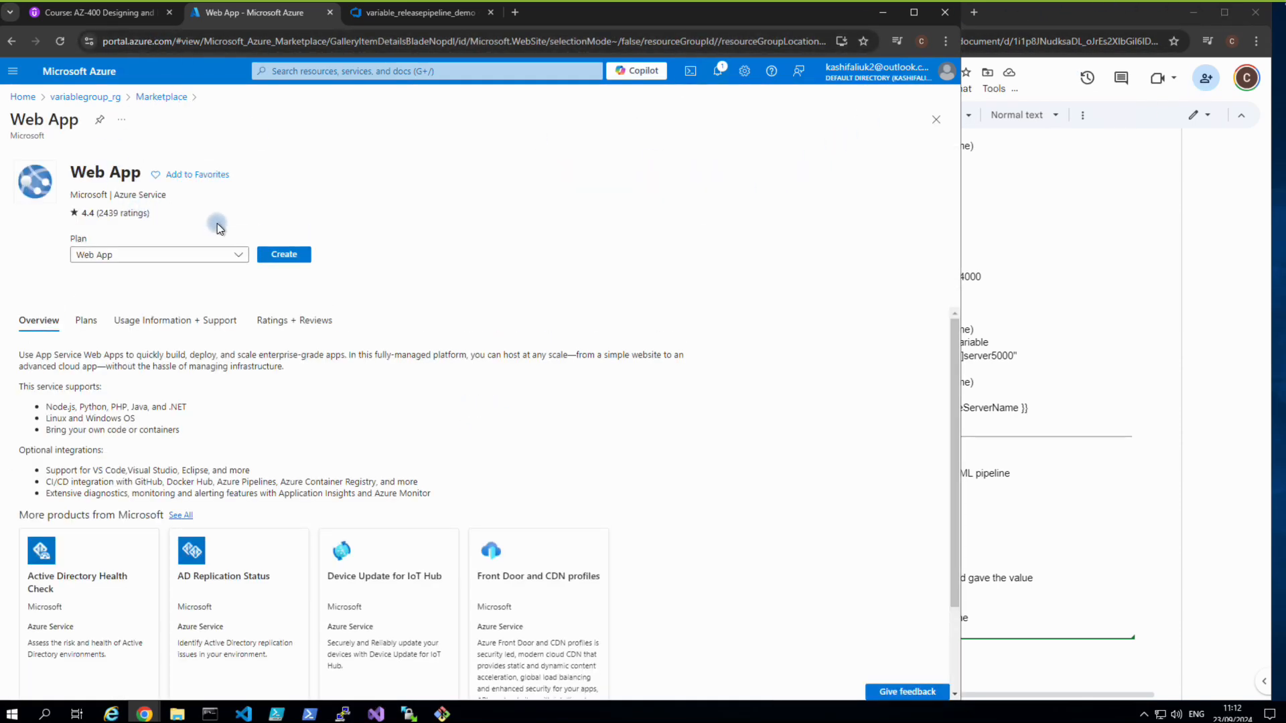
{"action": "left_click", "coordinate": [284, 255]}
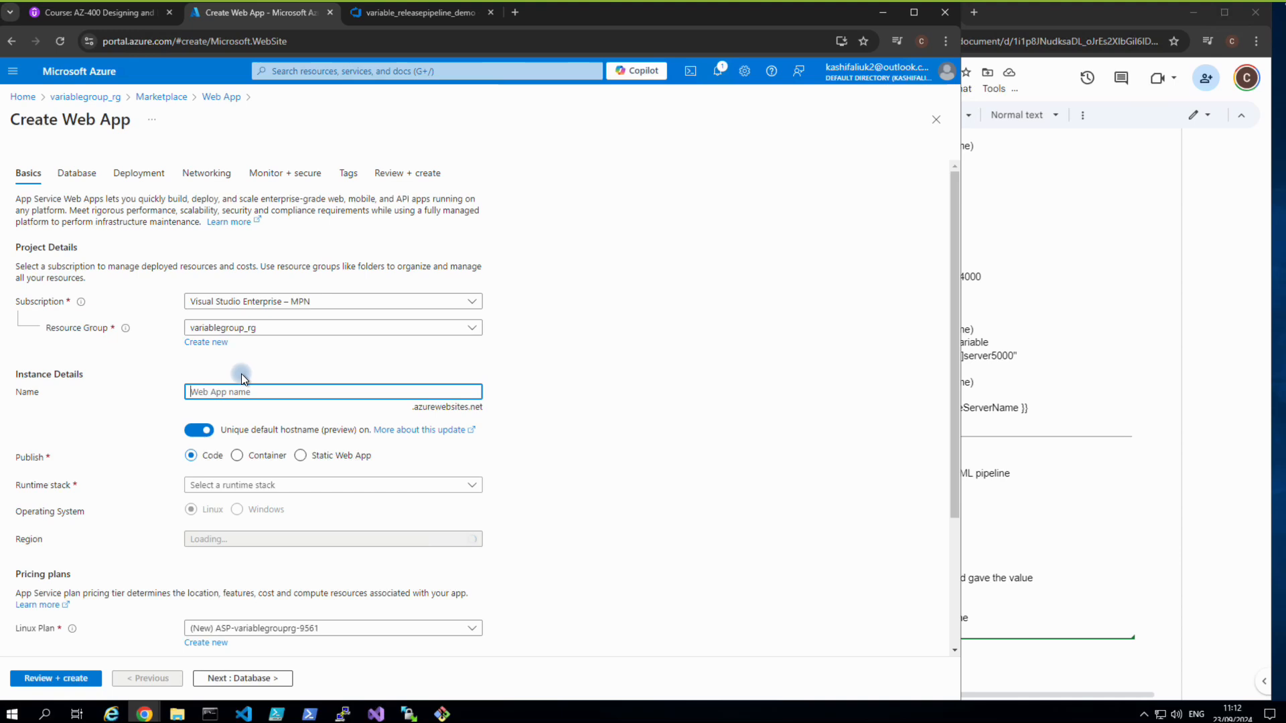
Create web app kash787878 on .NET 8 (LTS) in UK South, without a unique default hostname.
{"action": "left_click", "coordinate": [239, 392]}
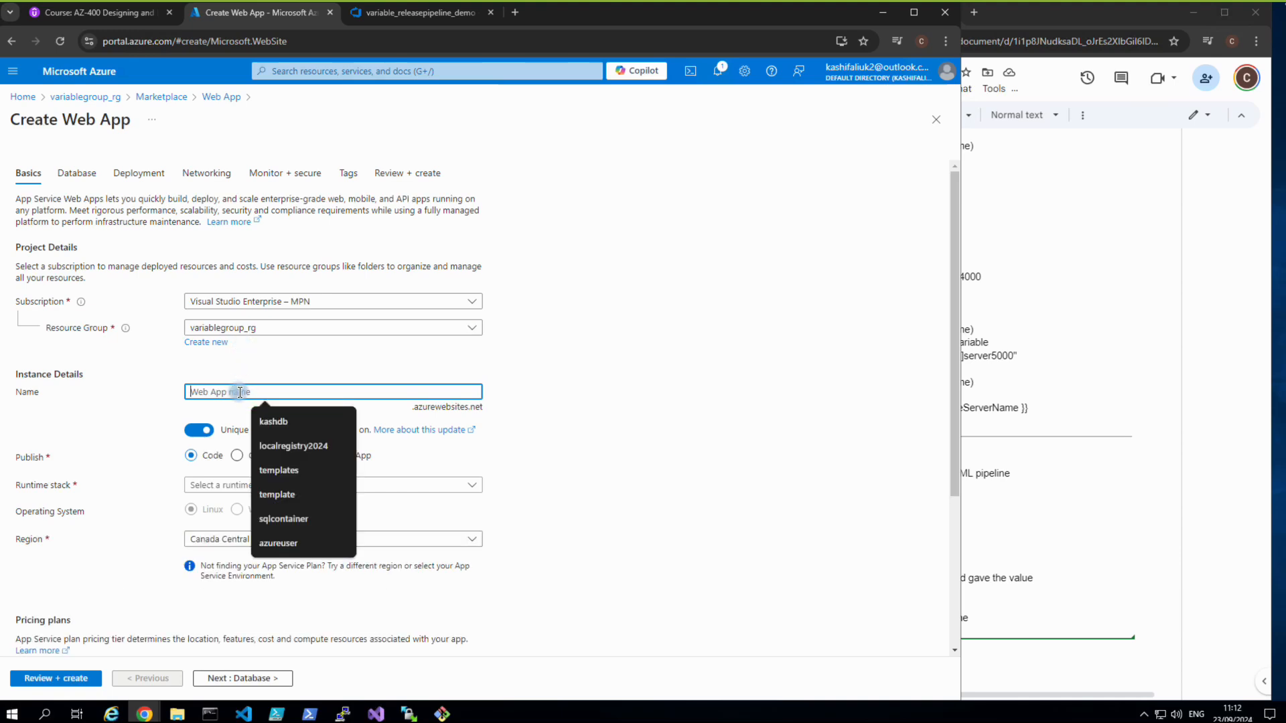
{"action": "type", "text": "kash787878"}
{"action": "left_click", "coordinate": [216, 427]}
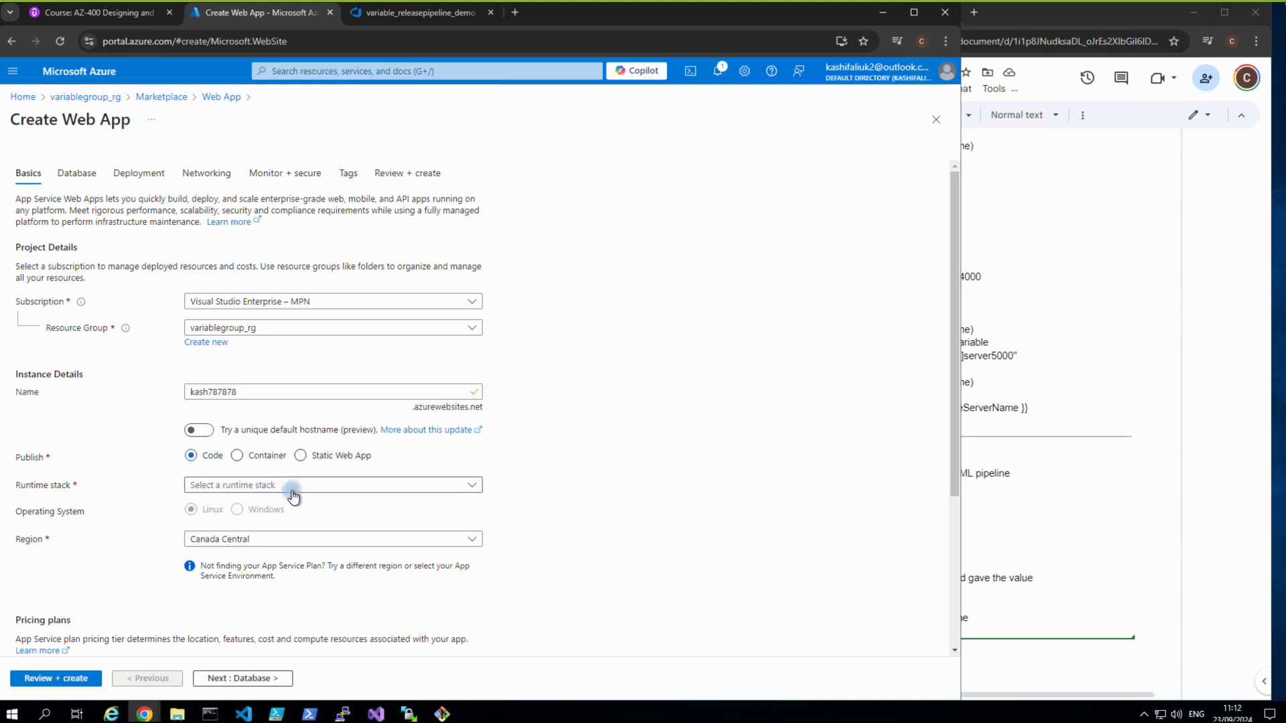
{"action": "left_click", "coordinate": [340, 491]}
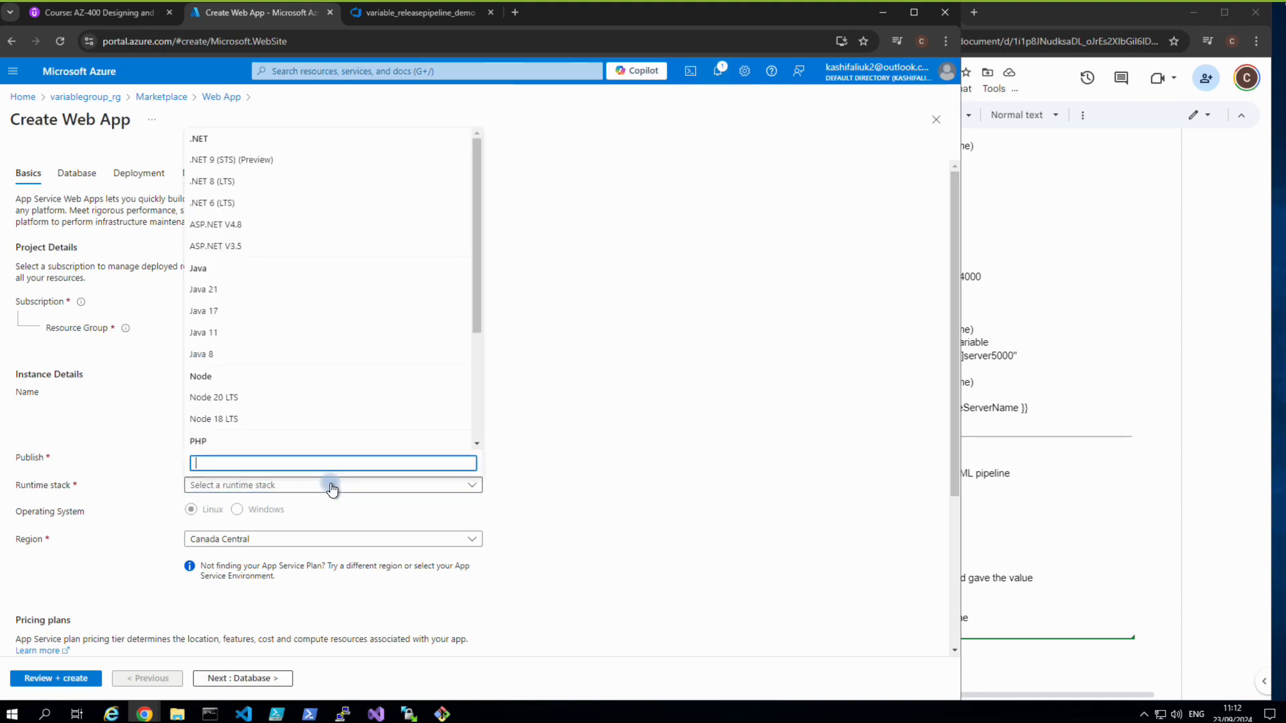
{"action": "left_click", "coordinate": [230, 182]}
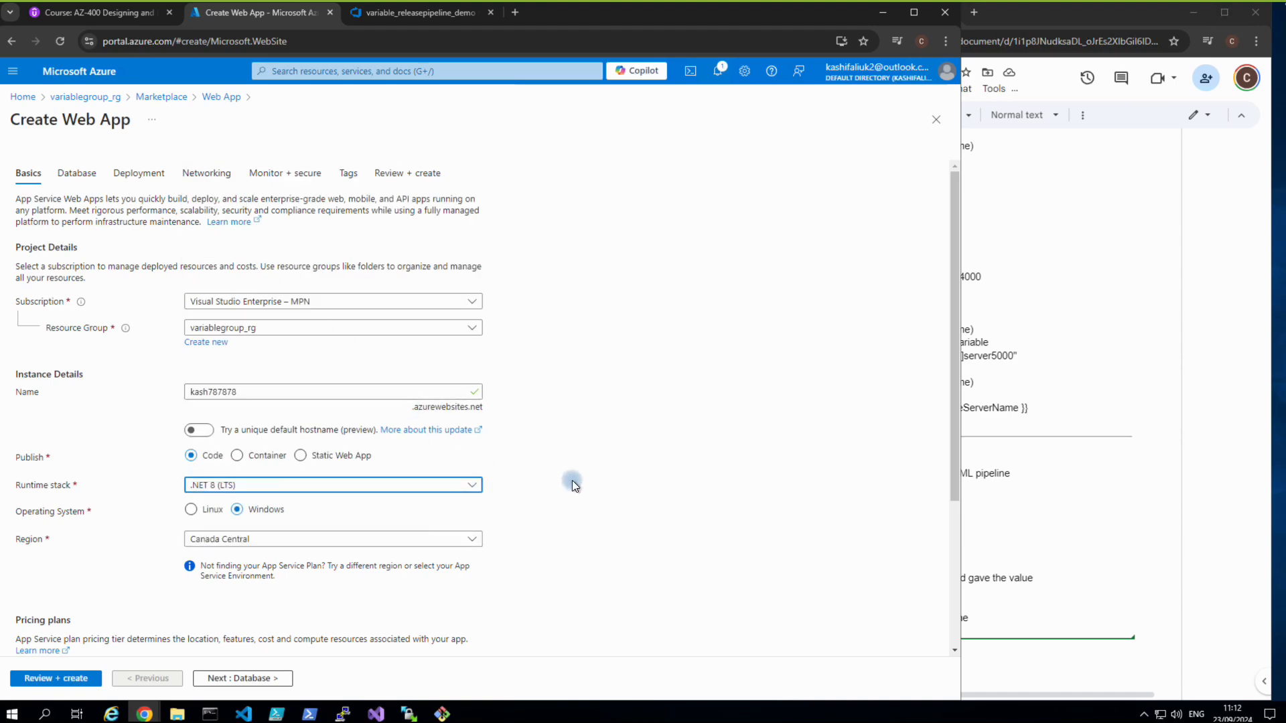
{"action": "left_click", "coordinate": [472, 540]}
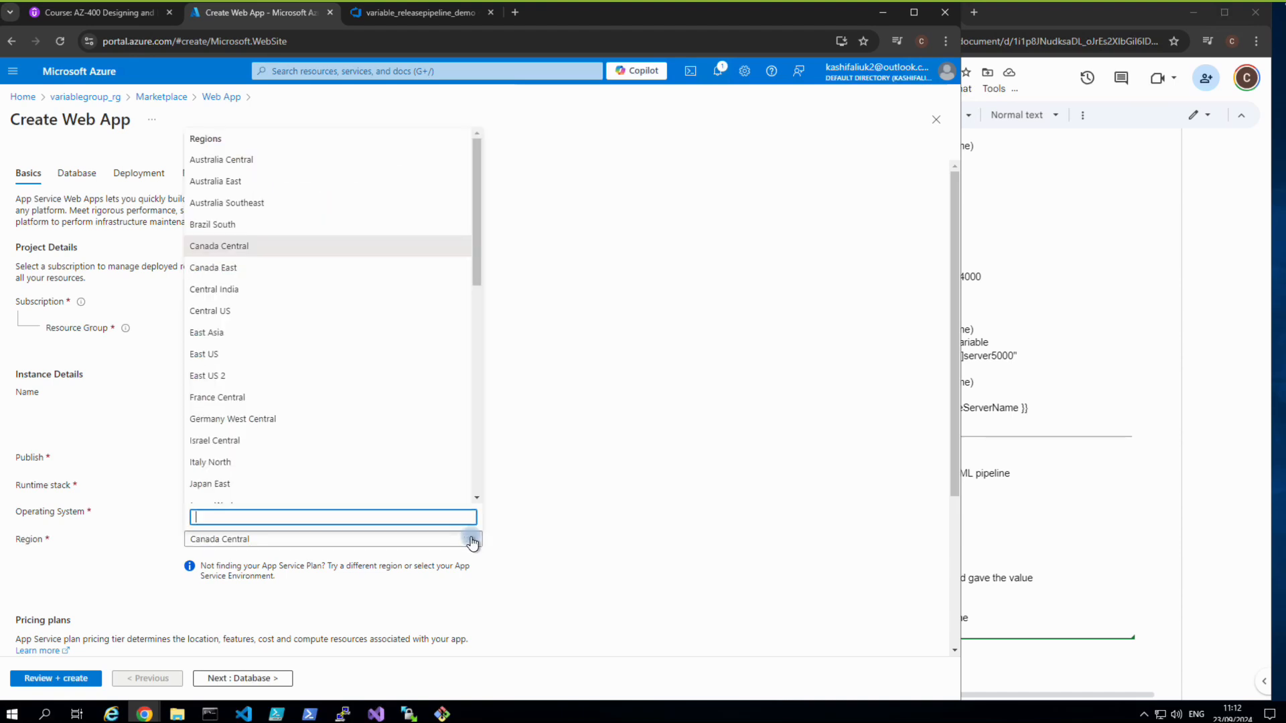
{"action": "type", "text": "uk"}
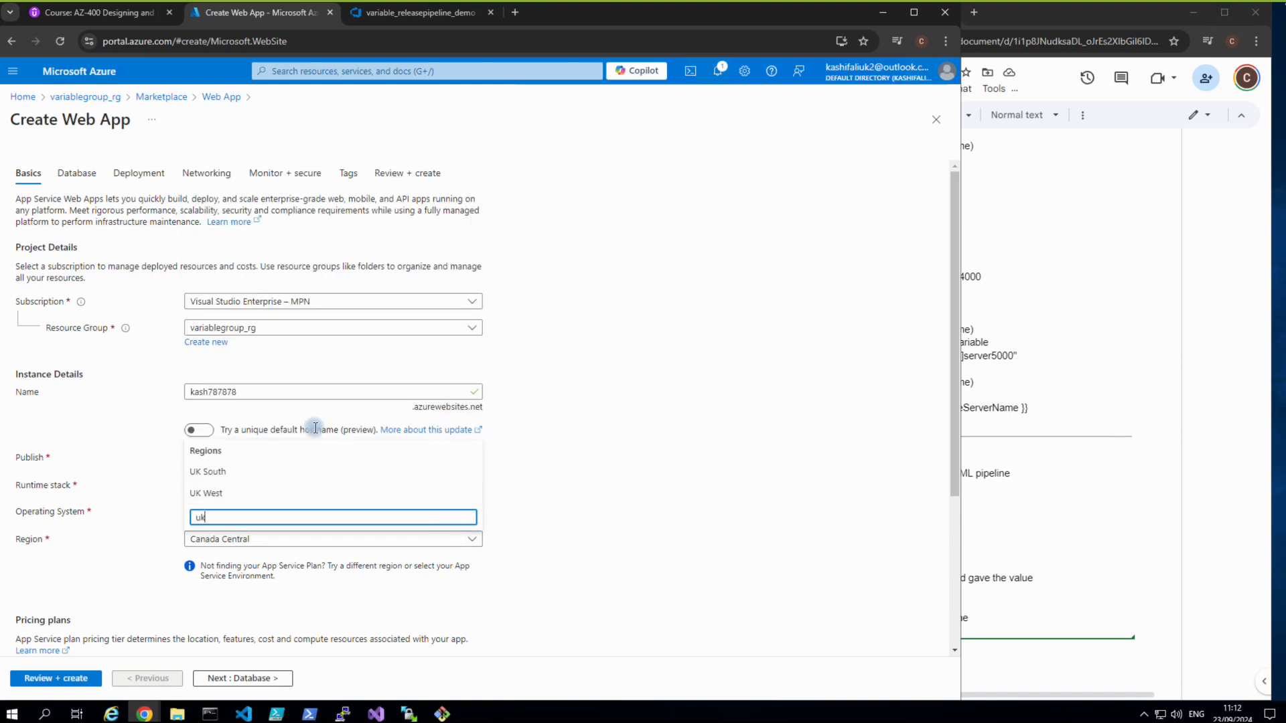
{"action": "left_click", "coordinate": [212, 472]}
{"action": "scroll", "coordinate": [304, 507], "scroll_direction": "down", "scroll_amount": 3}
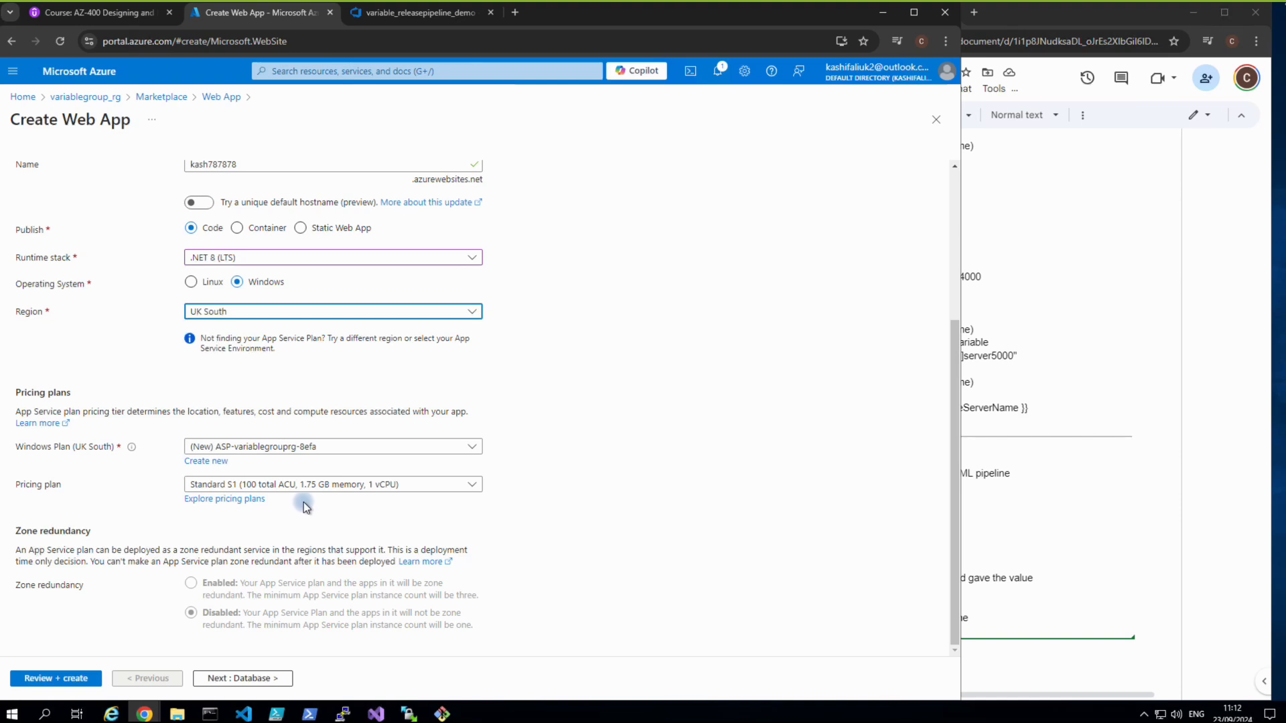
{"action": "left_click", "coordinate": [260, 680]}
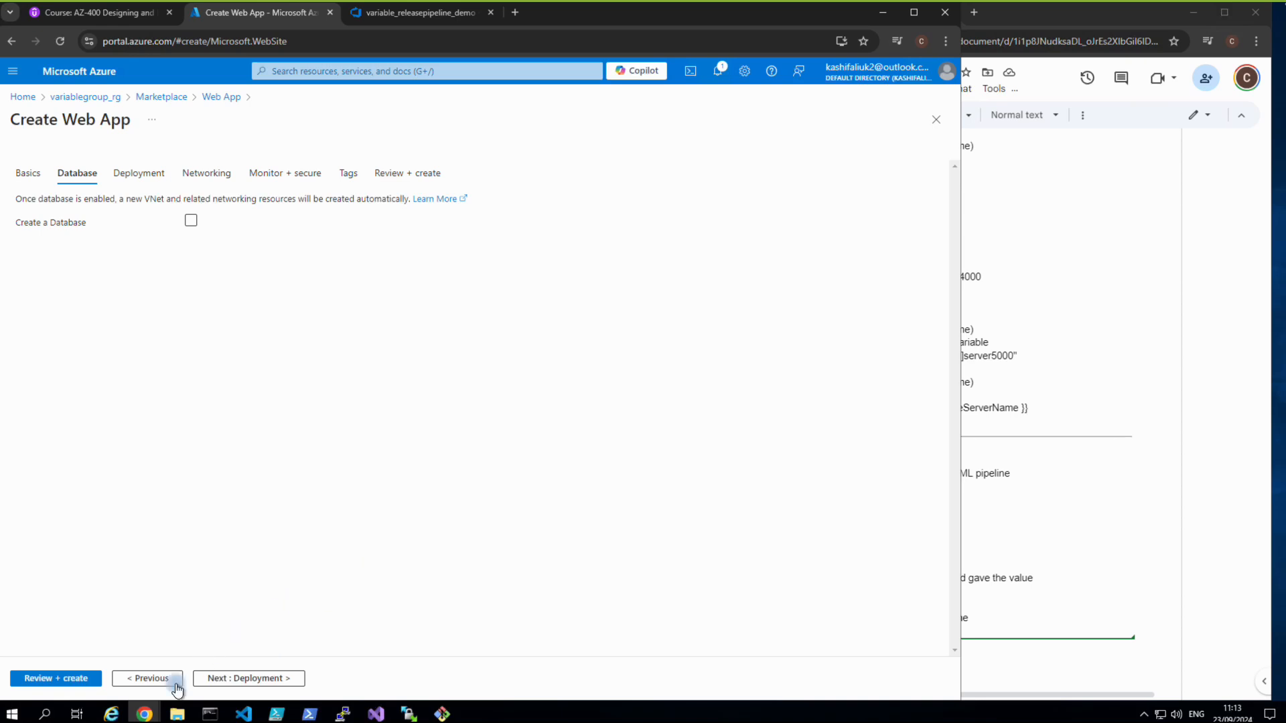
{"action": "left_click", "coordinate": [94, 677]}
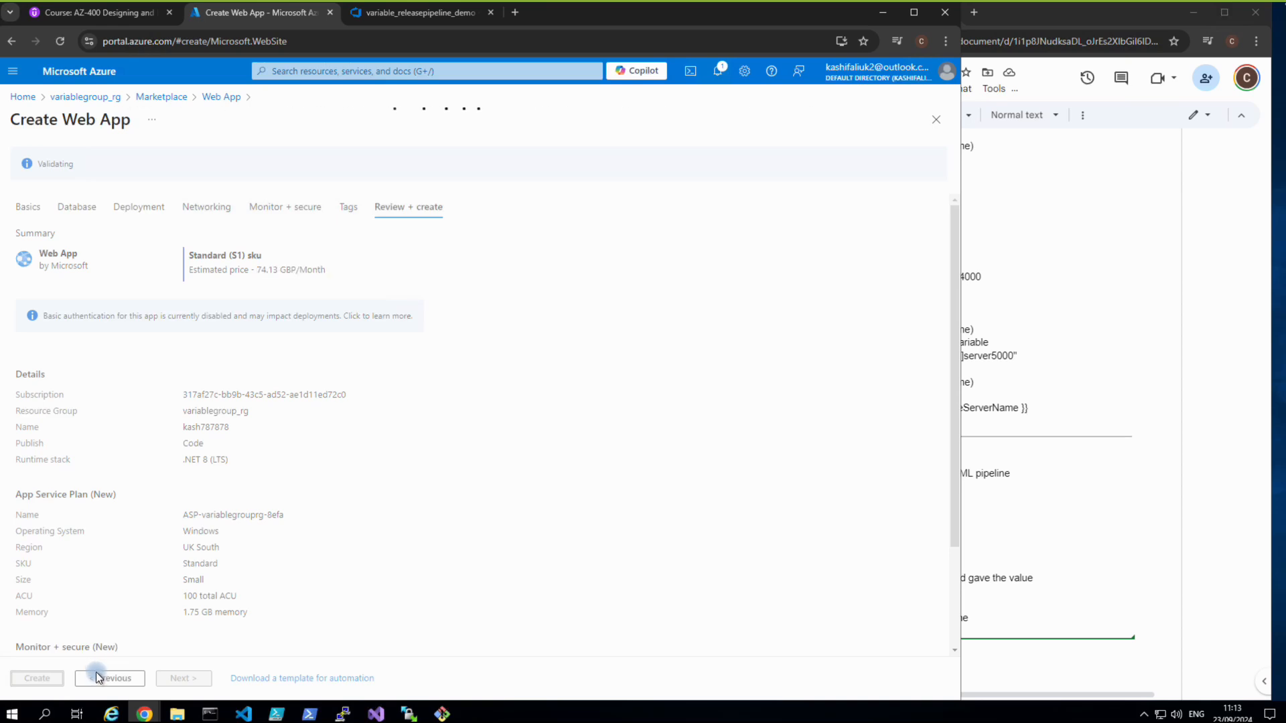
{"action": "left_click", "coordinate": [58, 679]}
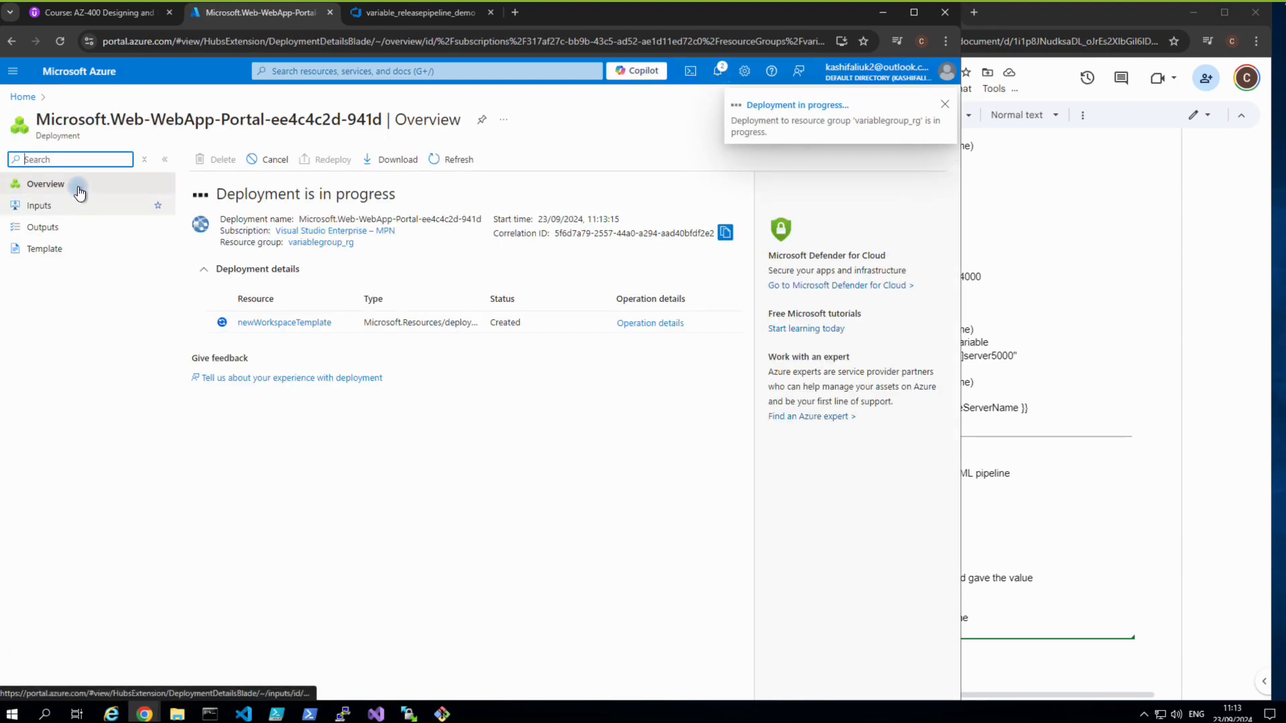
Go from the portal home to variablegroup_rg and open its Marketplace to add a resource.
{"action": "left_click", "coordinate": [19, 99]}
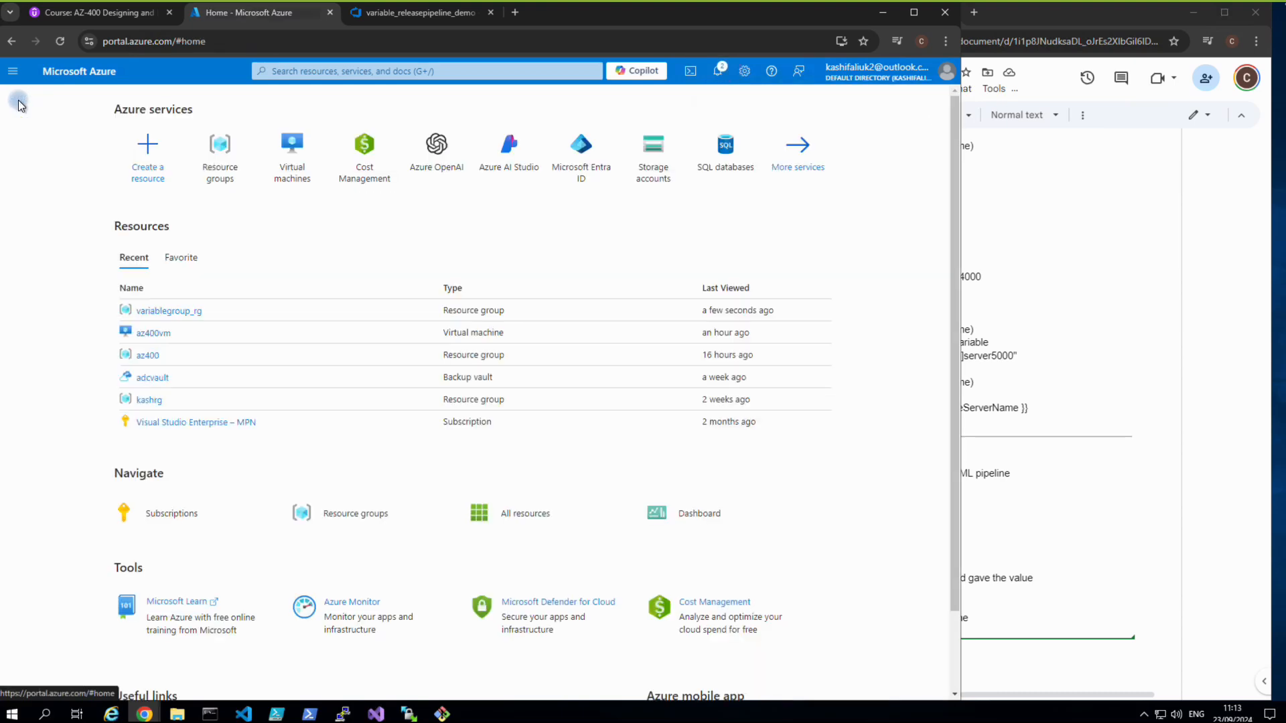
{"action": "left_click", "coordinate": [227, 159]}
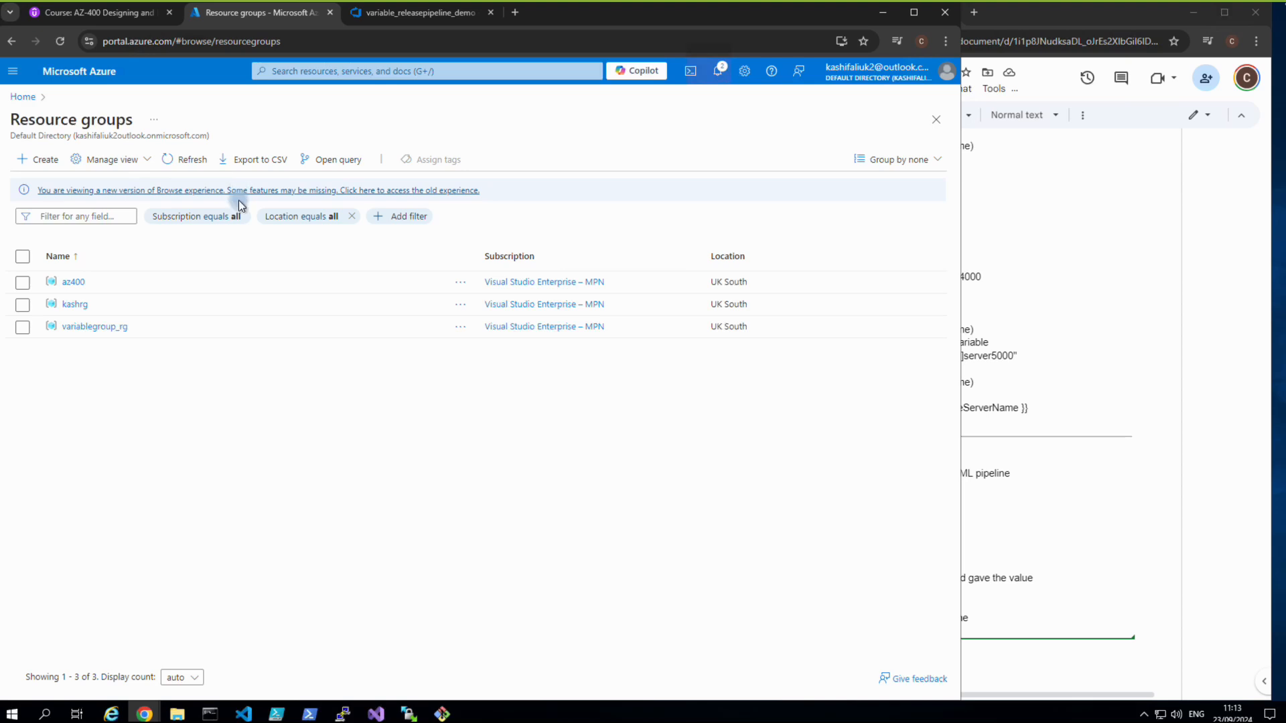
{"action": "left_click", "coordinate": [95, 326]}
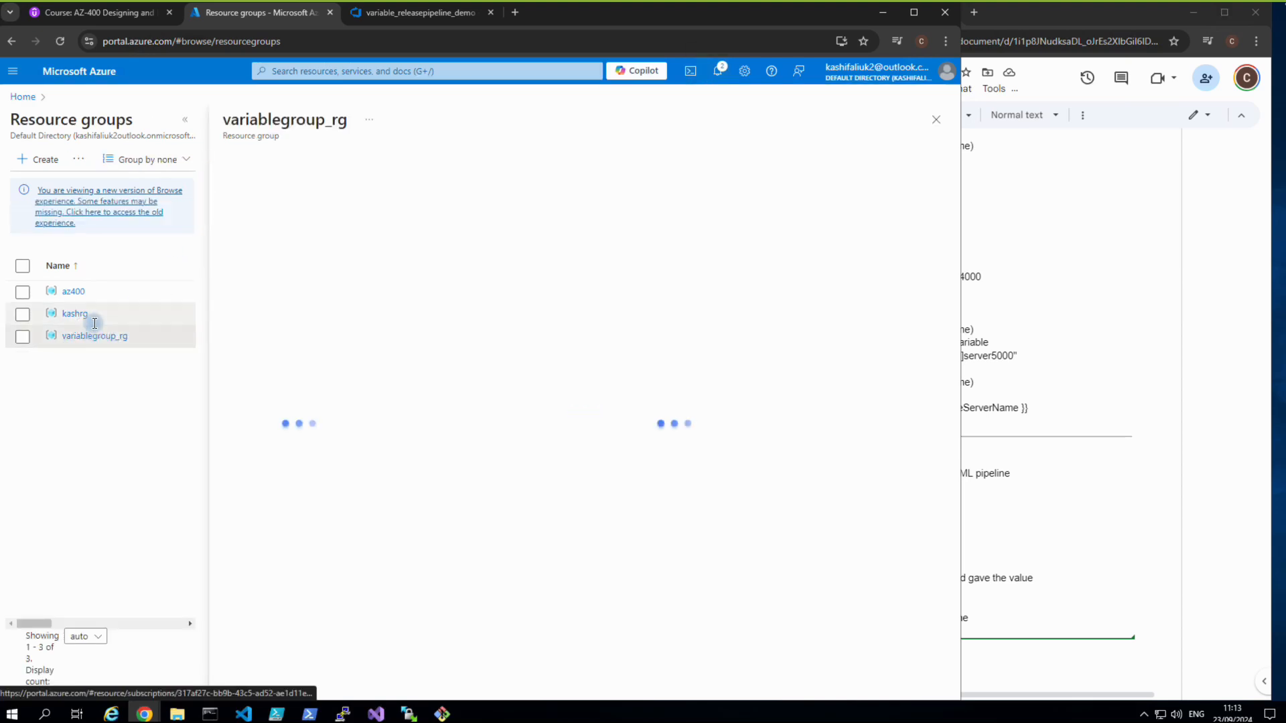
{"action": "left_click", "coordinate": [424, 160]}
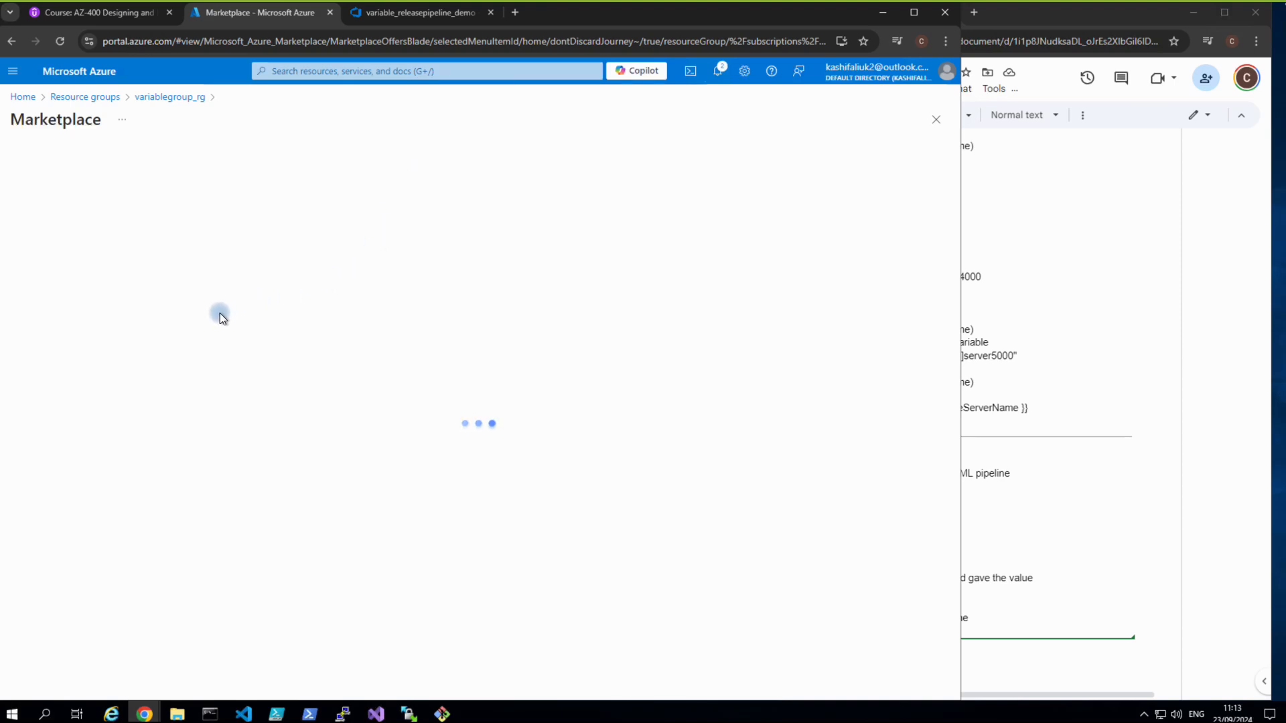
Find SQL Database in the Marketplace and start creating one.
{"action": "left_click", "coordinate": [204, 172]}
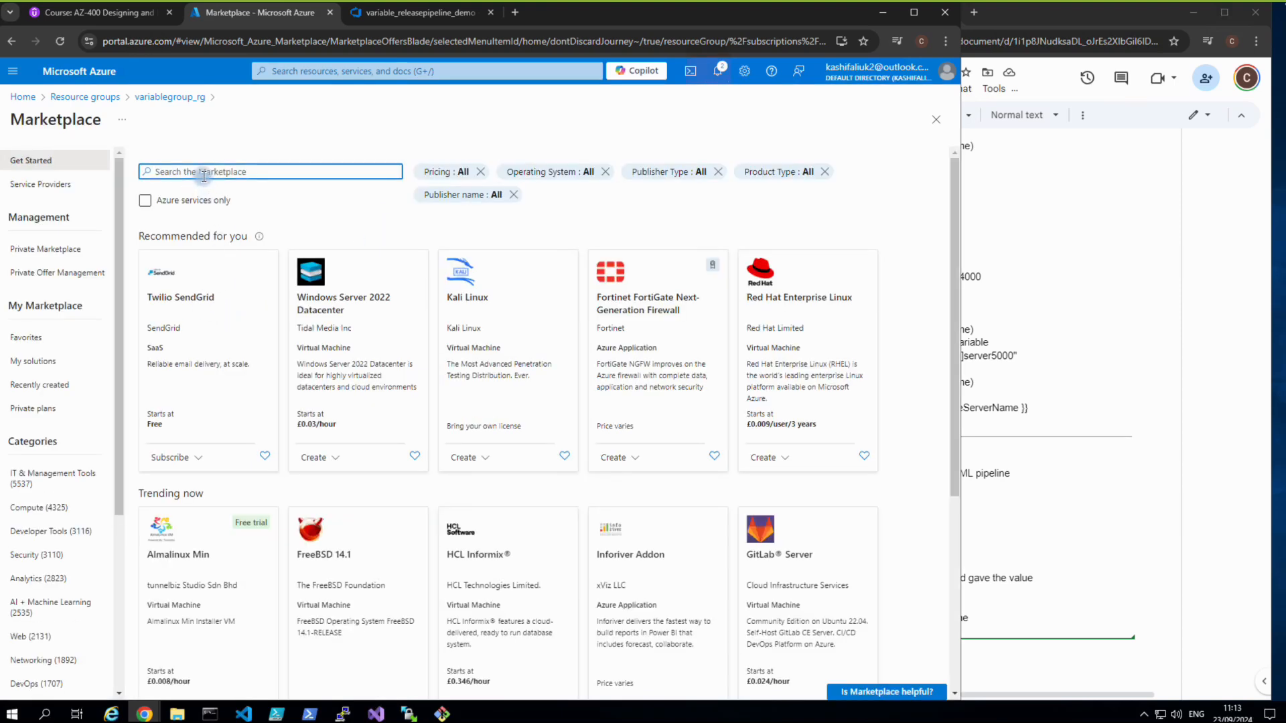
{"action": "type", "text": "sql dat"}
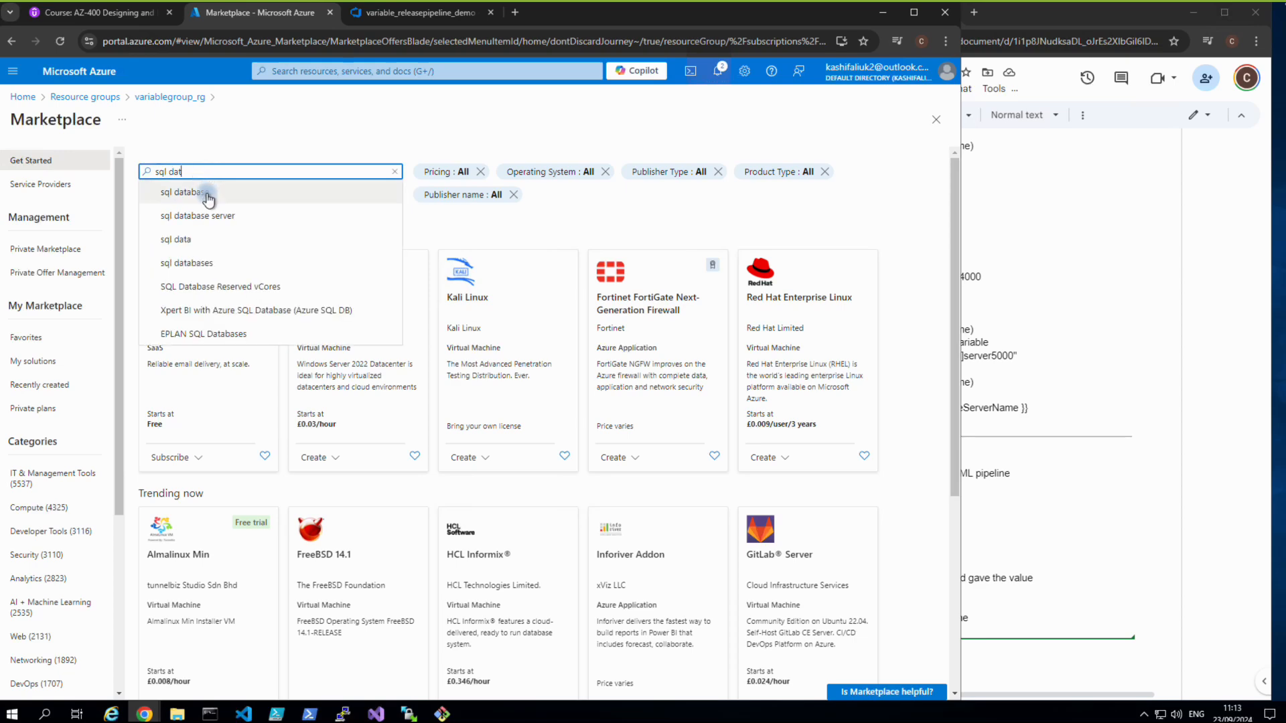
{"action": "left_click", "coordinate": [208, 196]}
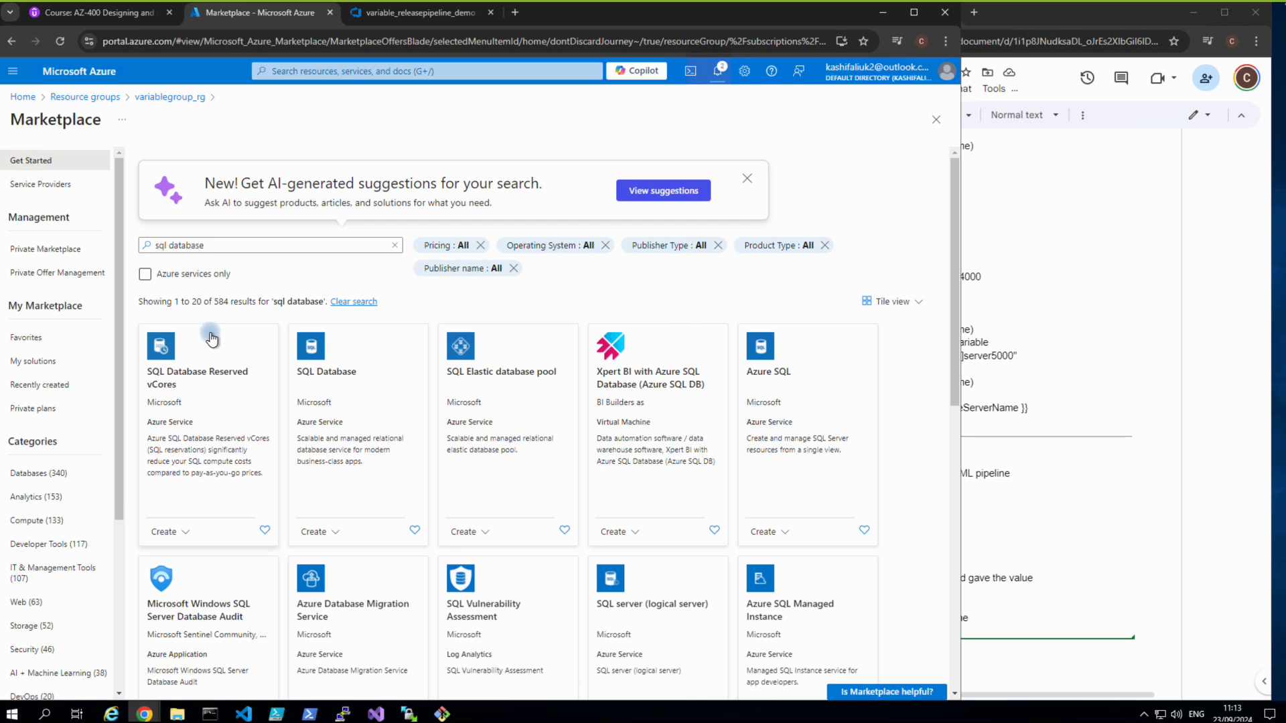
{"action": "left_click", "coordinate": [309, 356]}
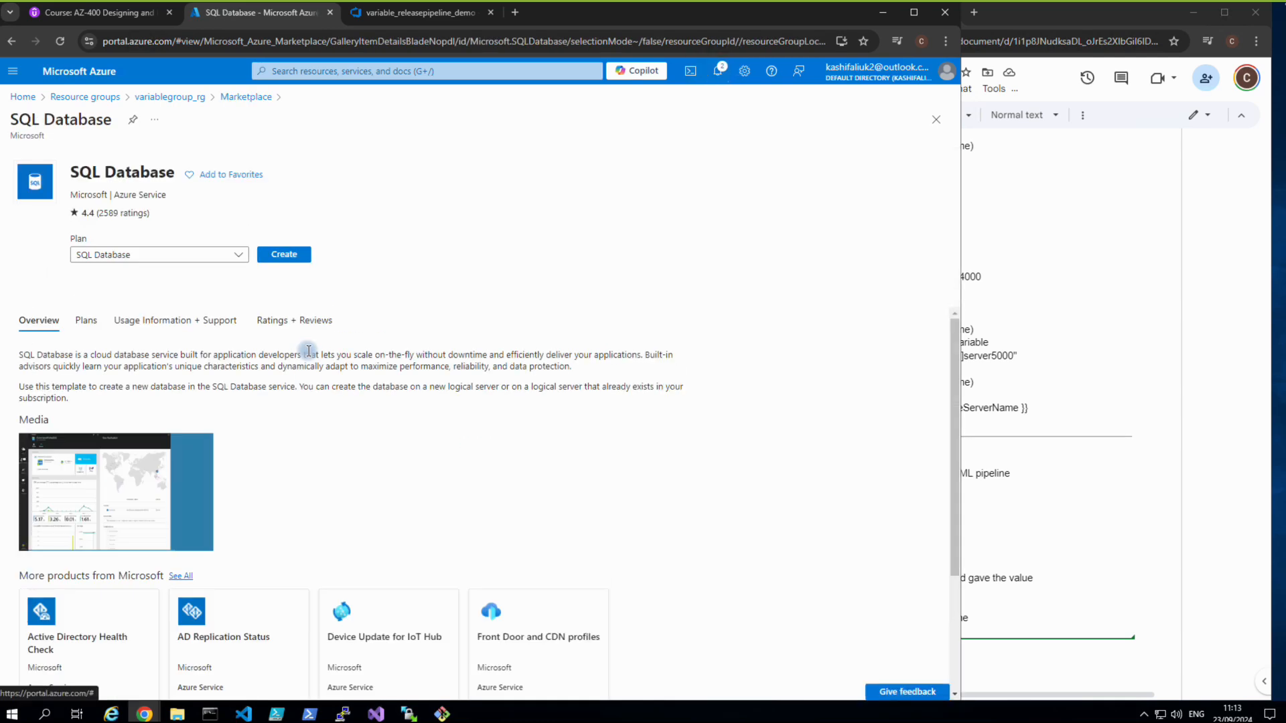
{"action": "left_click", "coordinate": [288, 258]}
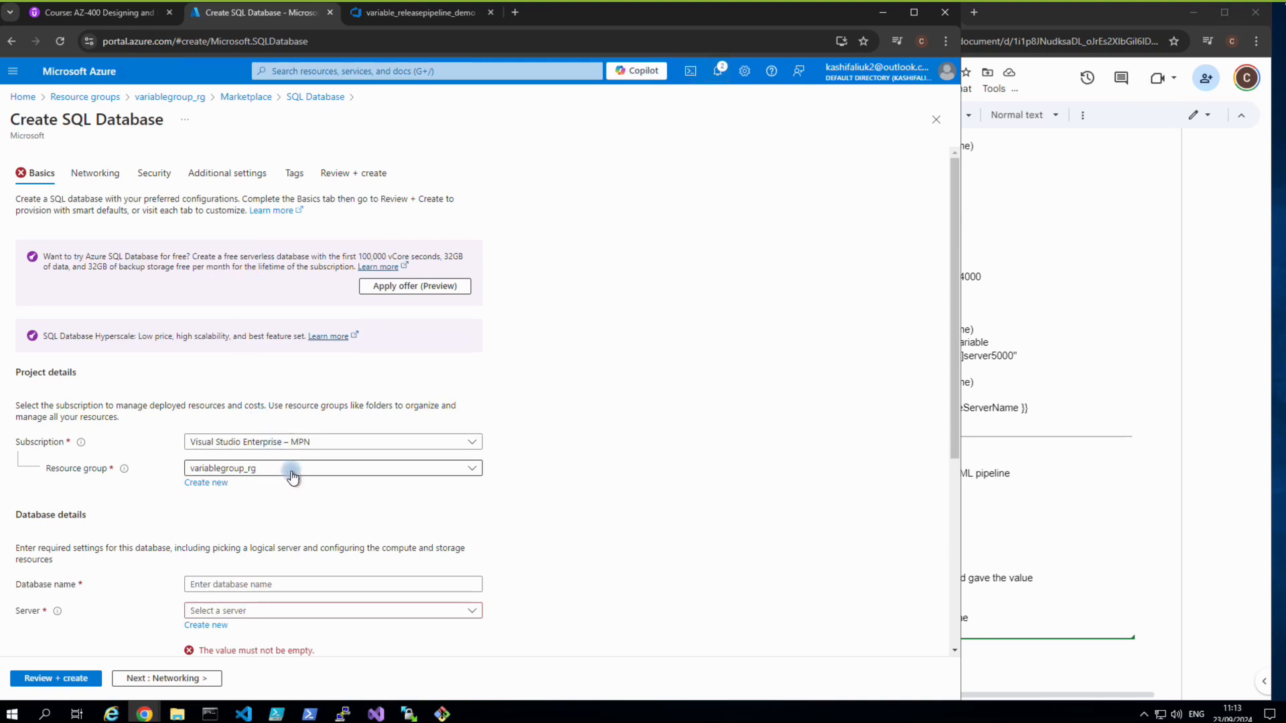
Name the database kashdb and open the form for a new database server.
{"action": "left_click", "coordinate": [261, 584]}
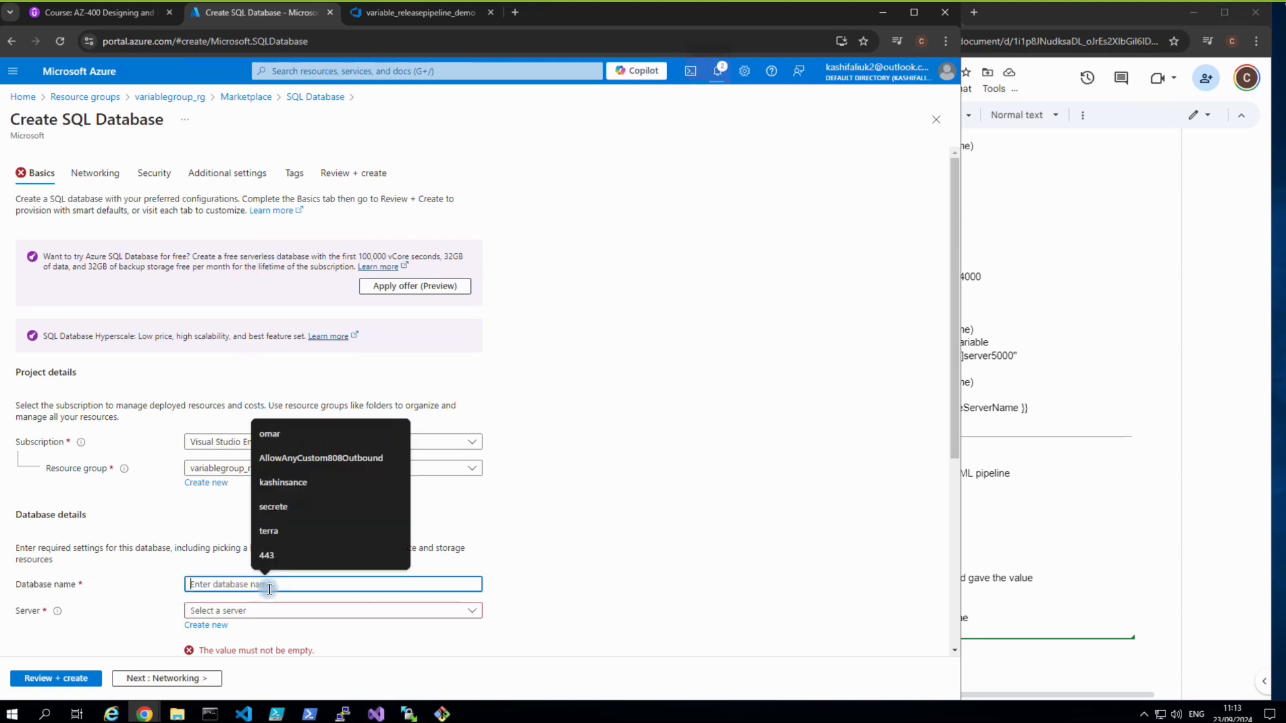
{"action": "type", "text": "kash"}
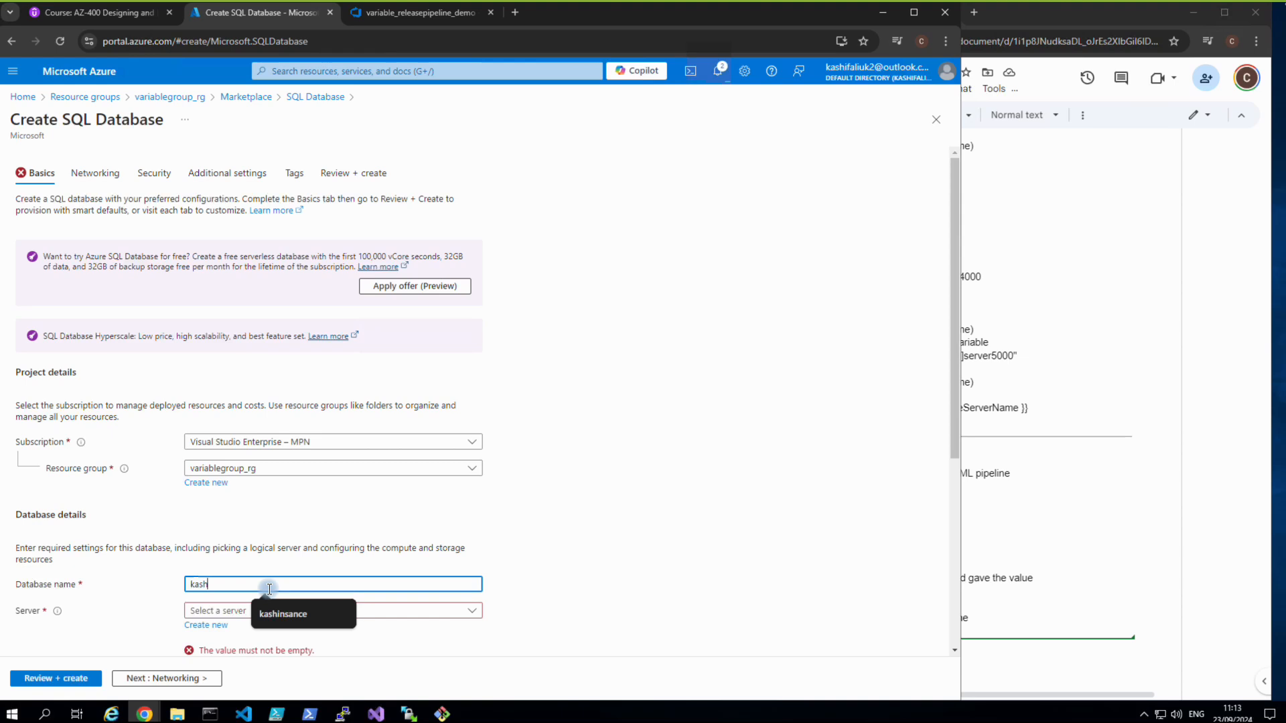
{"action": "type", "text": "db"}
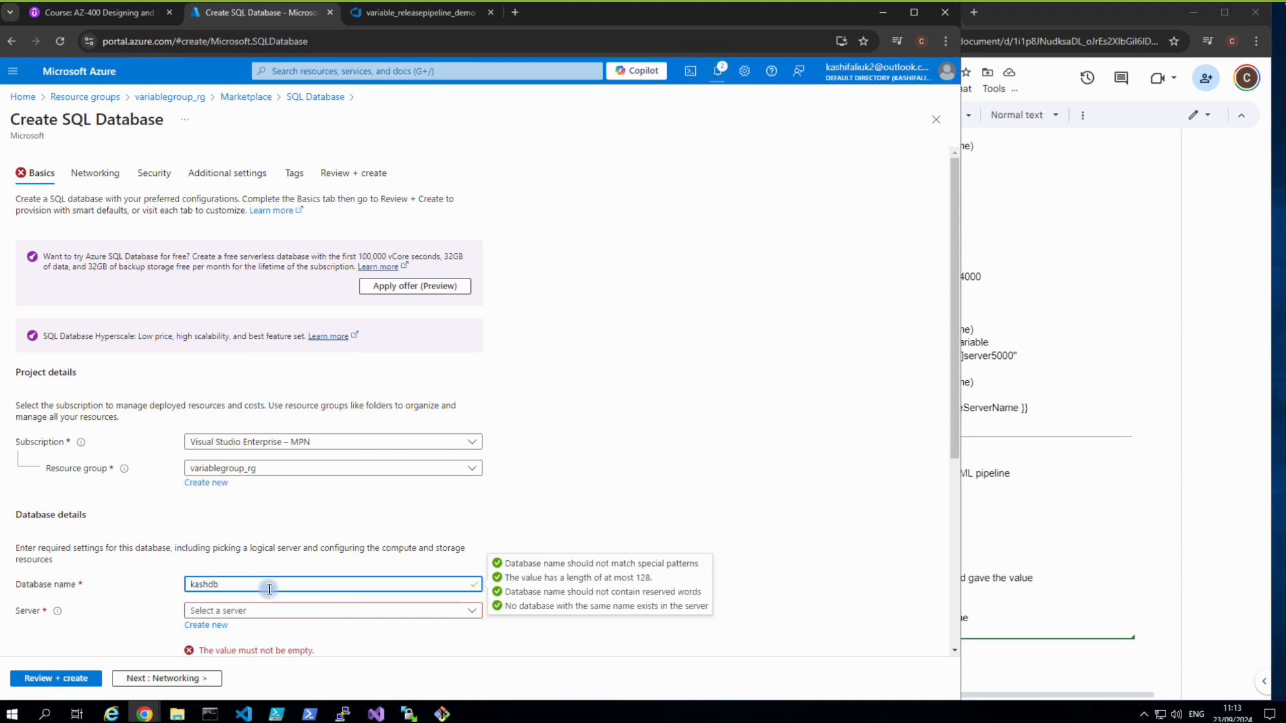
{"action": "left_click", "coordinate": [214, 625]}
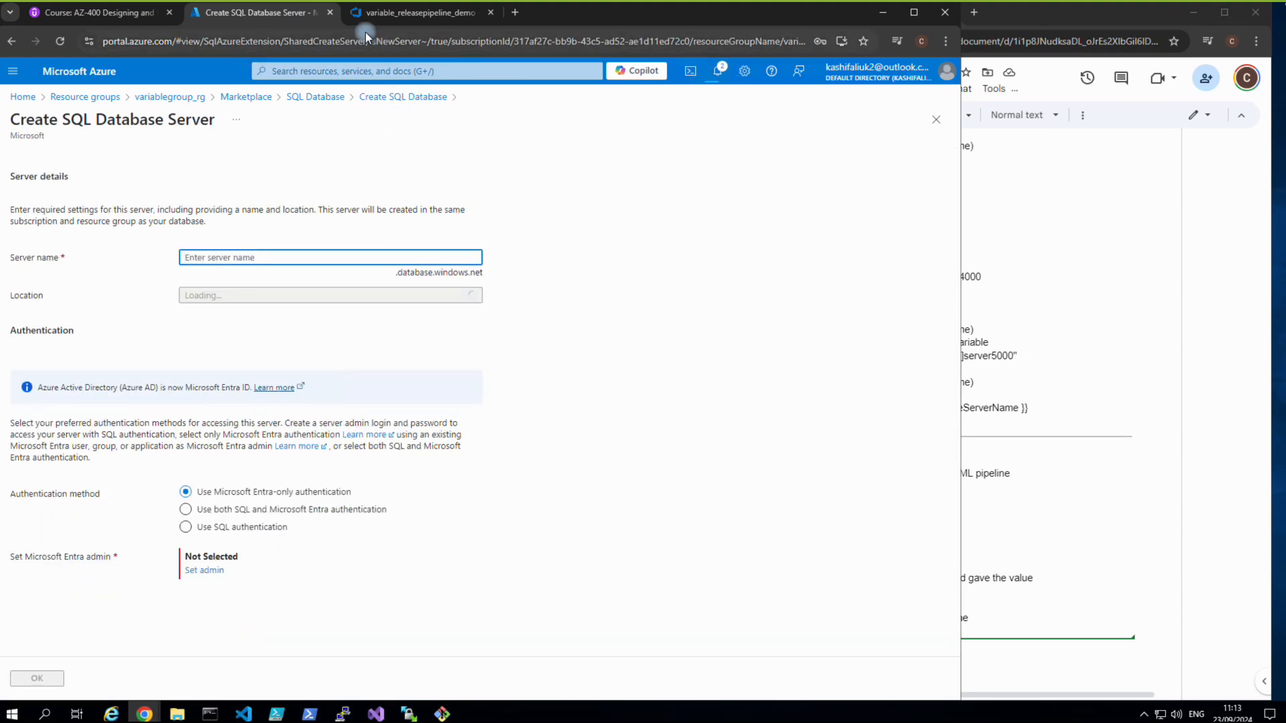
Name the new server kashsqlserver12 and place it in the (Europe) UK South location.
{"action": "left_click", "coordinate": [379, 19]}
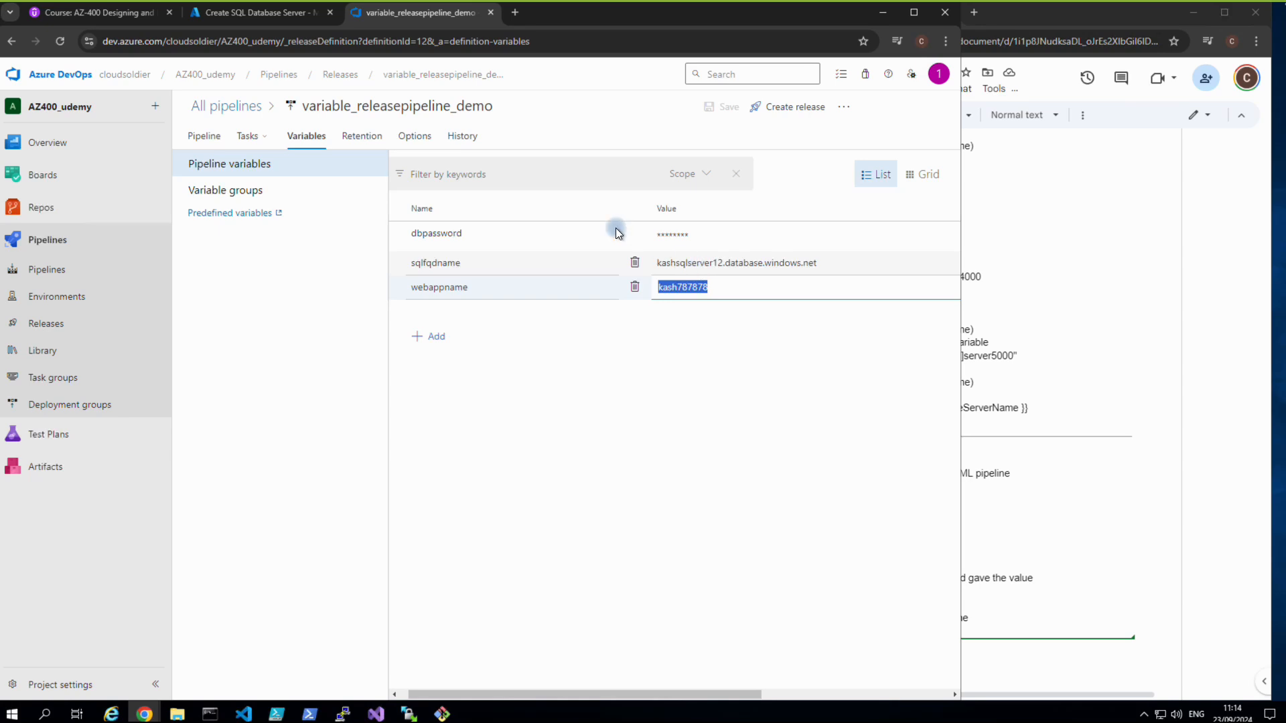
{"action": "left_click", "coordinate": [292, 17]}
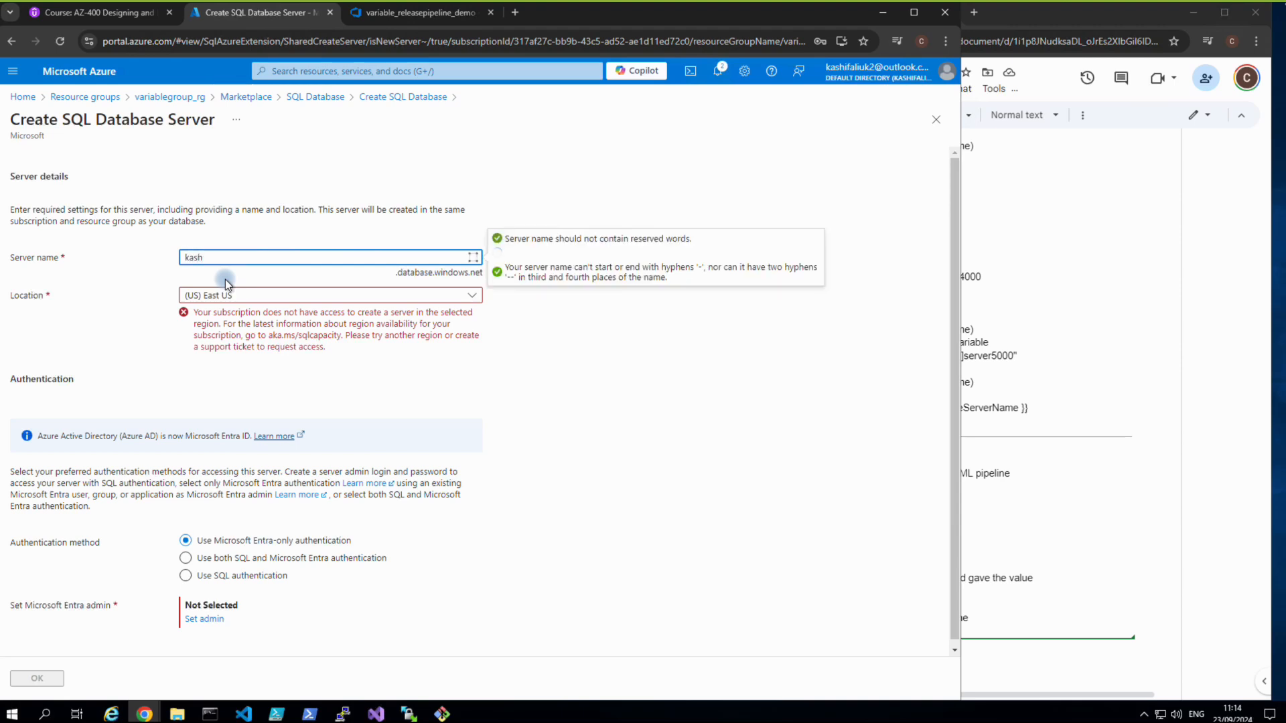
{"action": "type", "text": "lserve"}
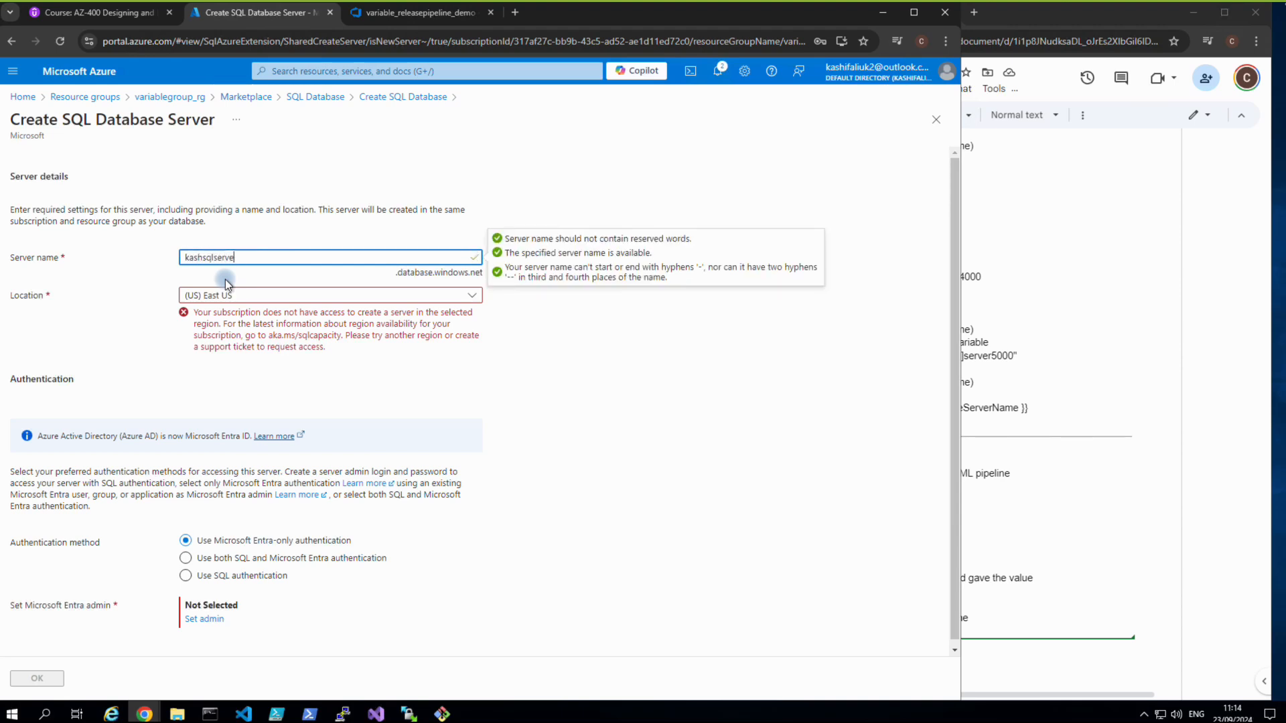
{"action": "type", "text": "r12"}
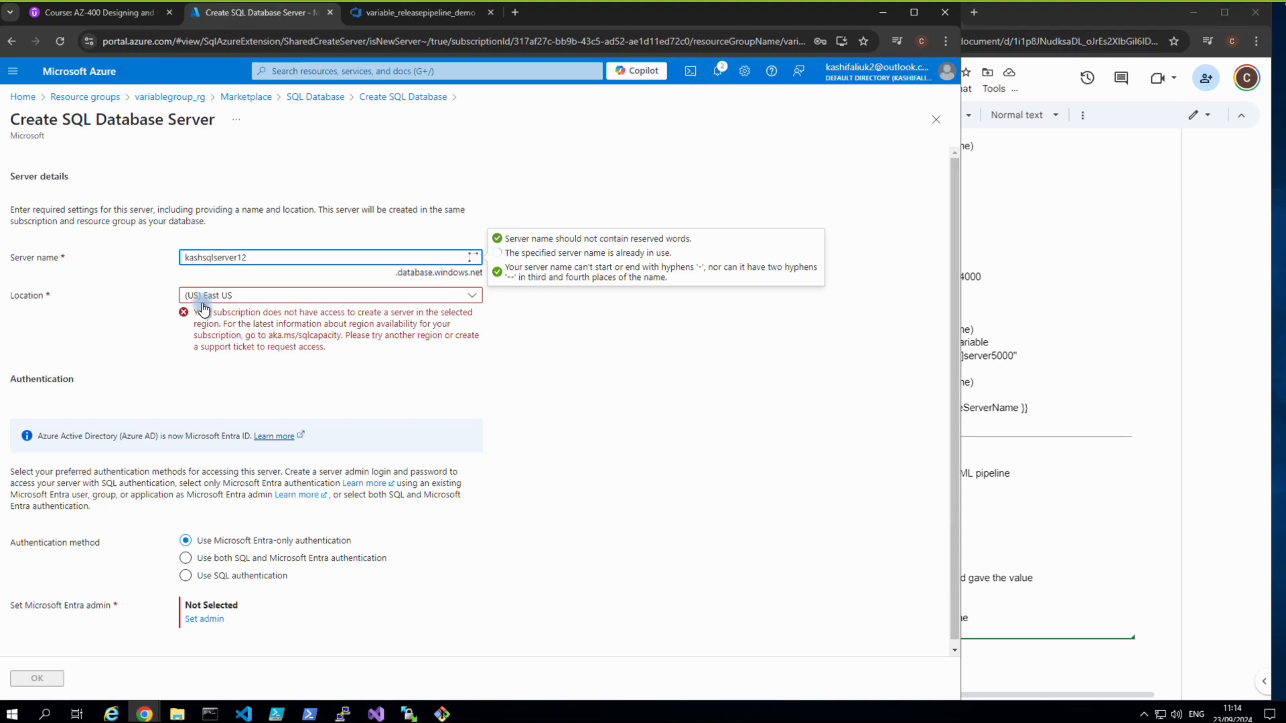
{"action": "left_click", "coordinate": [206, 303]}
{"action": "type", "text": "uk"}
{"action": "left_click", "coordinate": [209, 363]}
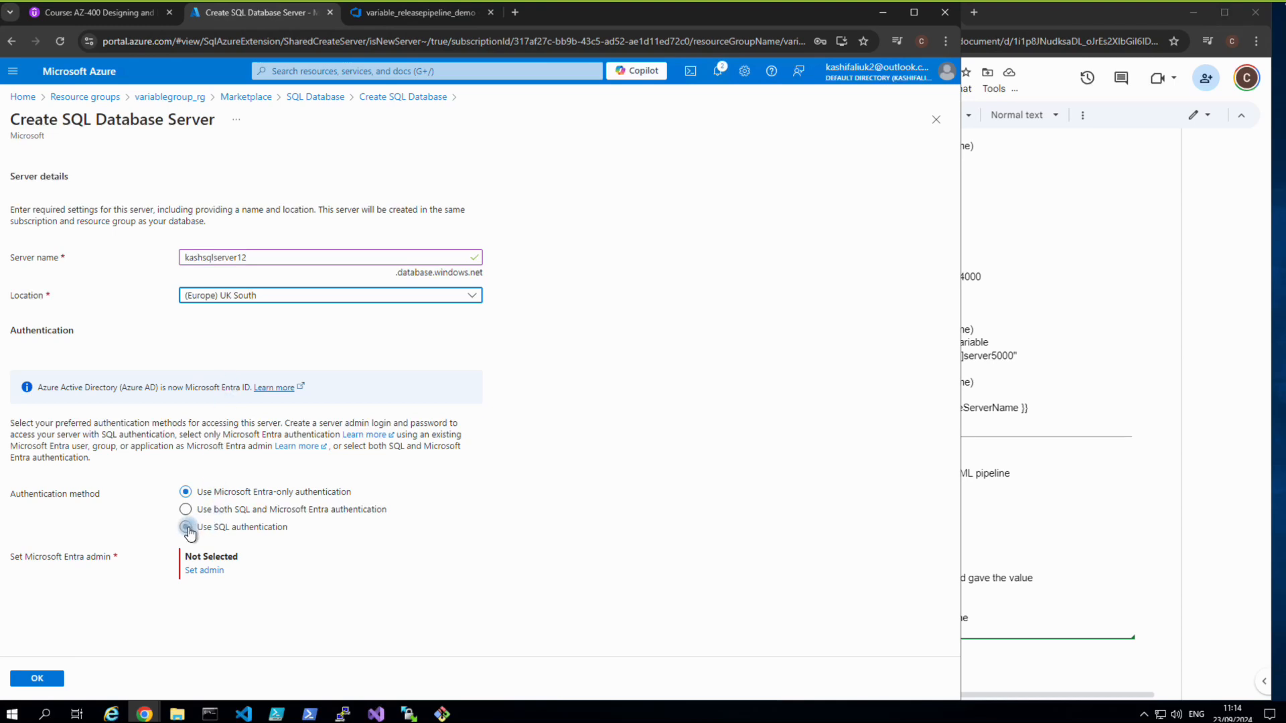
Use SQL authentication with admin login sqluser and a confirmed password, then confirm the server.
{"action": "left_click", "coordinate": [188, 528]}
{"action": "left_click", "coordinate": [203, 558]}
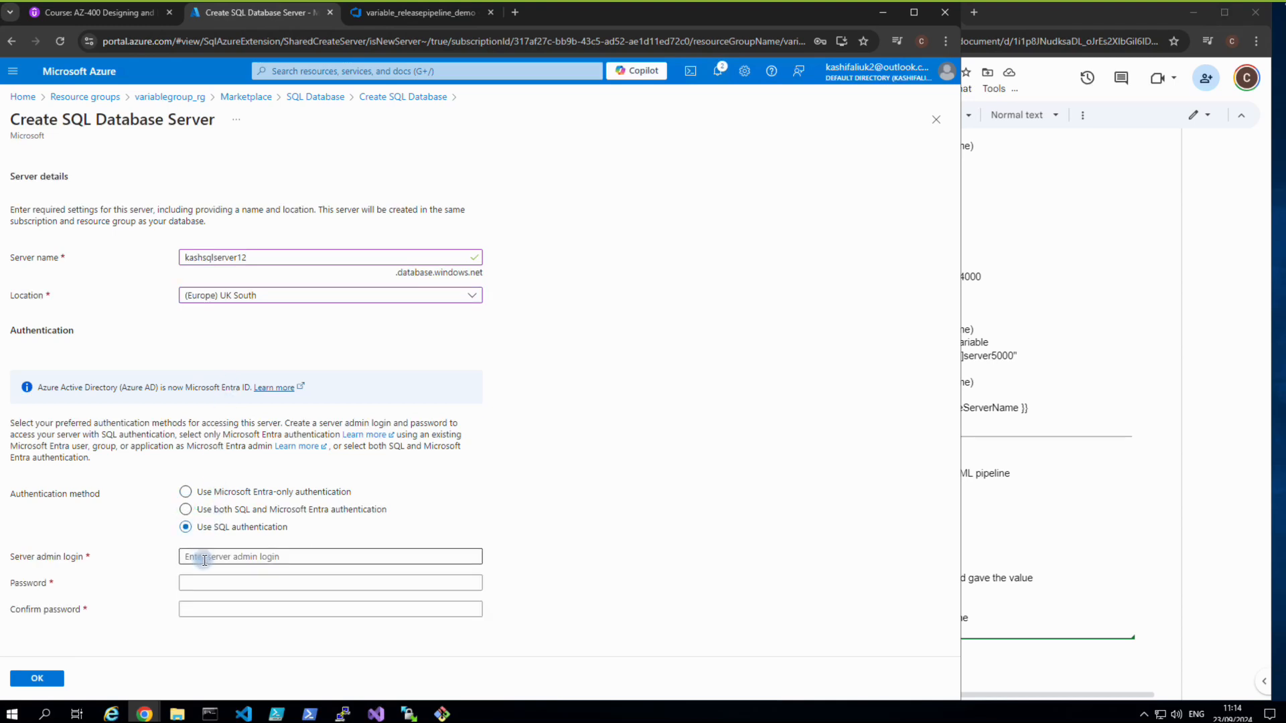
{"action": "type", "text": "sq"}
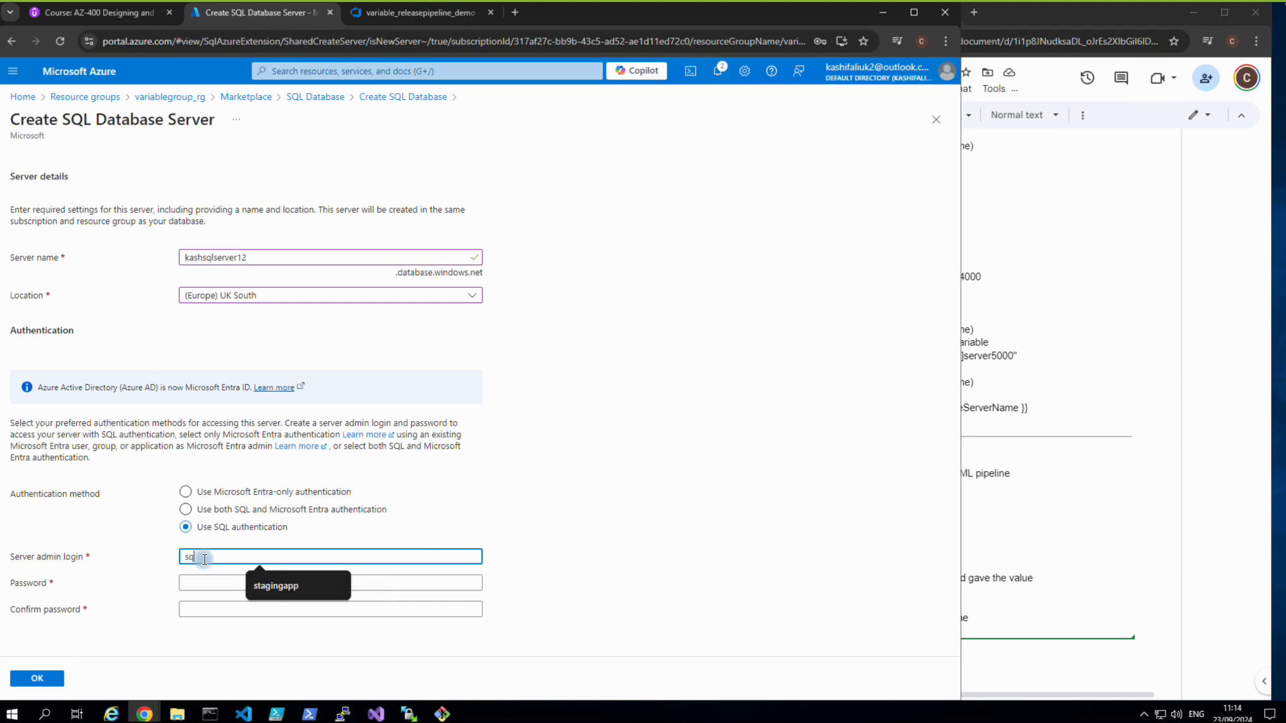
{"action": "type", "text": "luser"}
{"action": "left_click", "coordinate": [211, 582]}
{"action": "type", "text": "•••••••"}
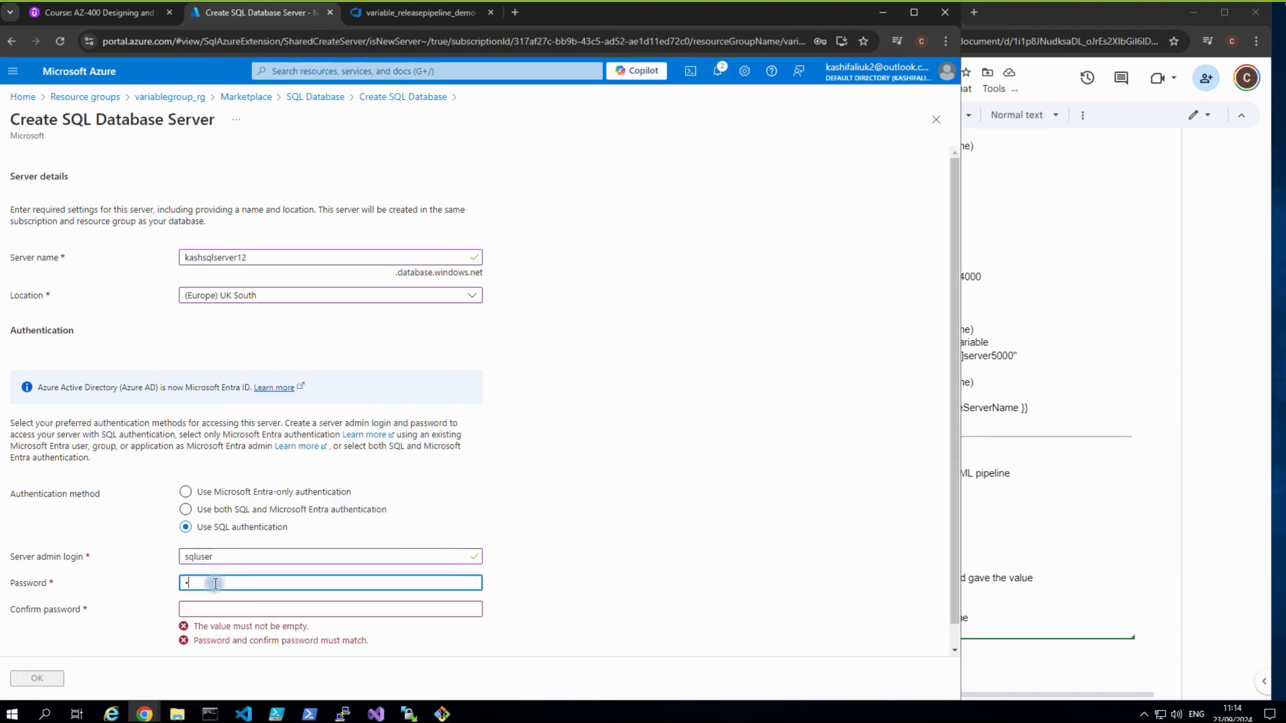
{"action": "type", "text": "••••"}
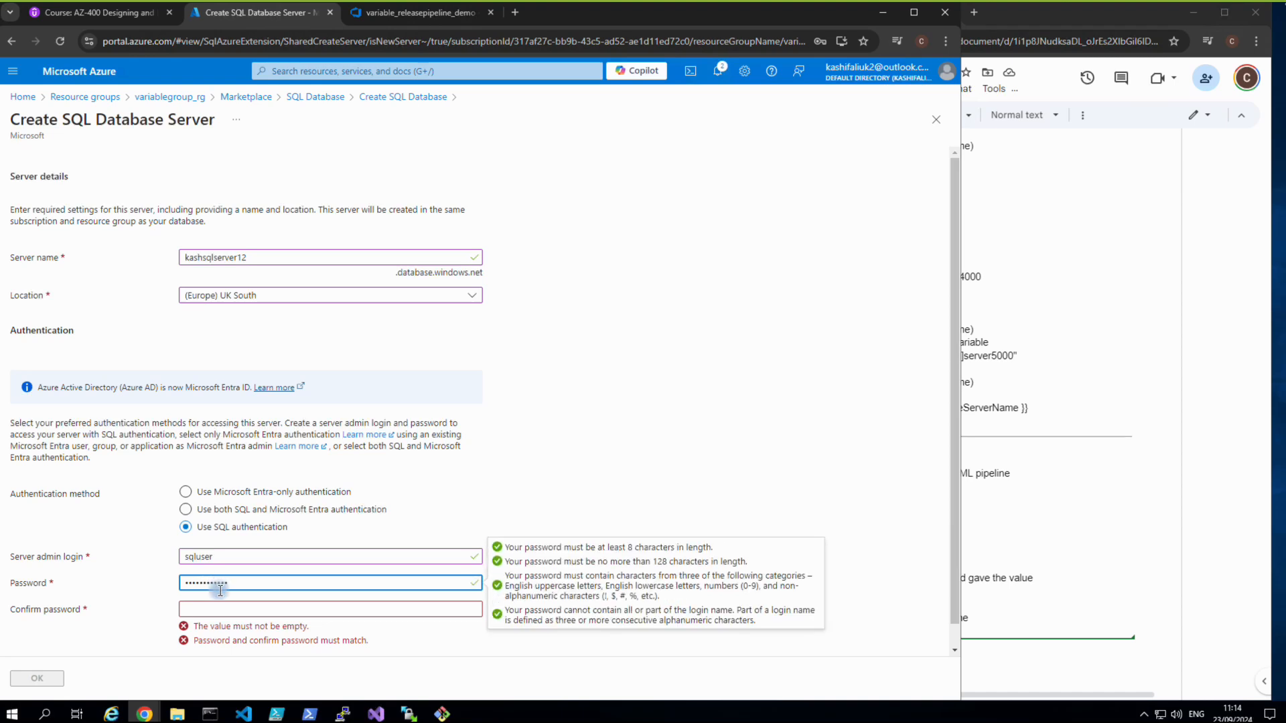
{"action": "left_click", "coordinate": [223, 607]}
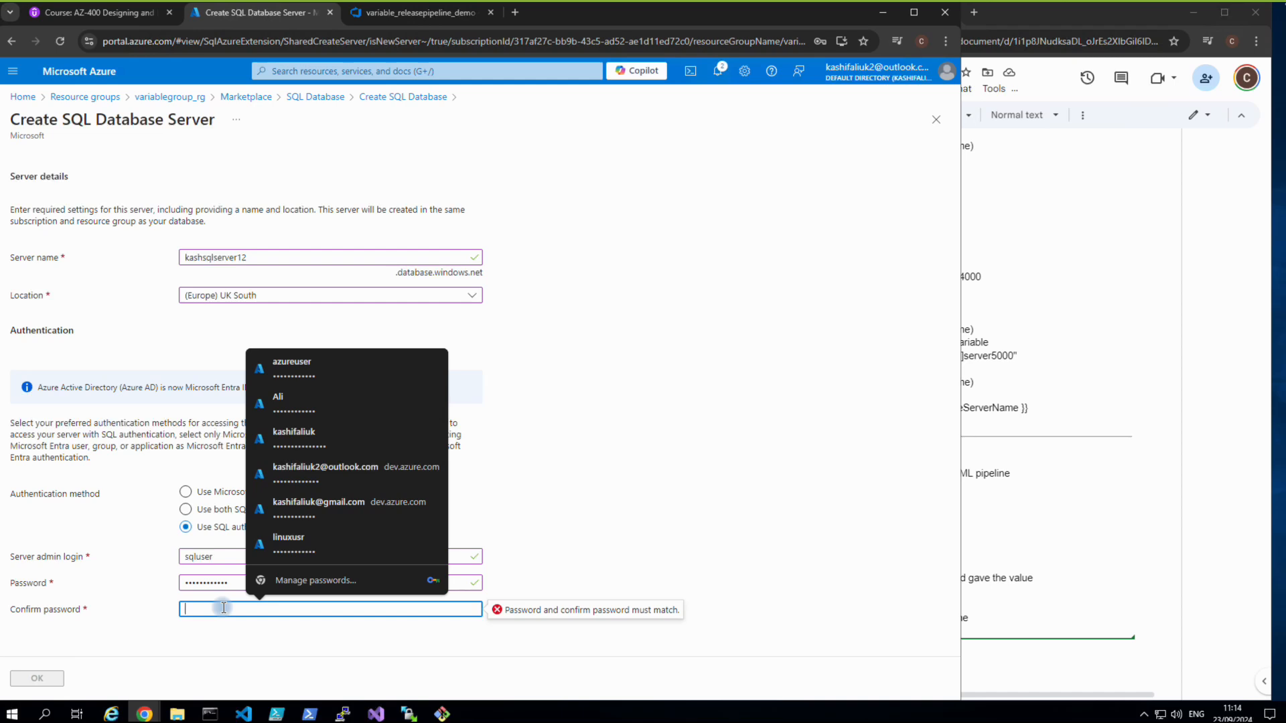
{"action": "type", "text": "••"}
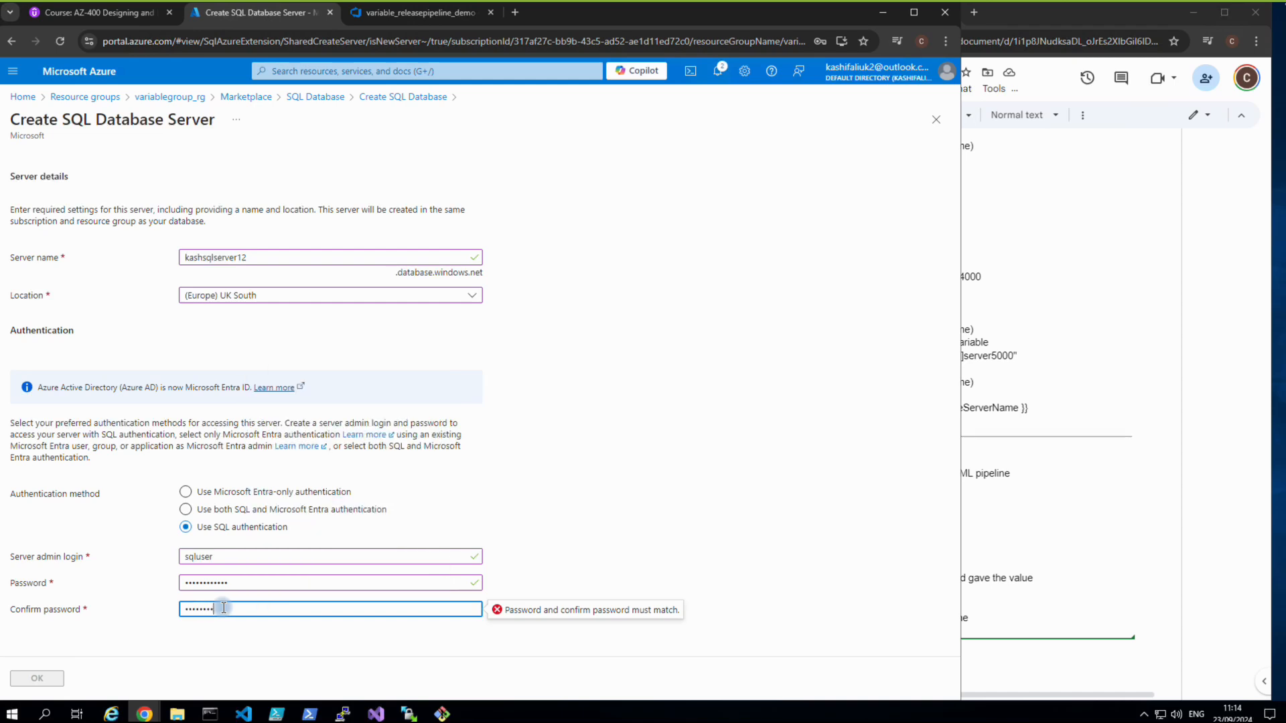
{"action": "type", "text": "••••••••••"}
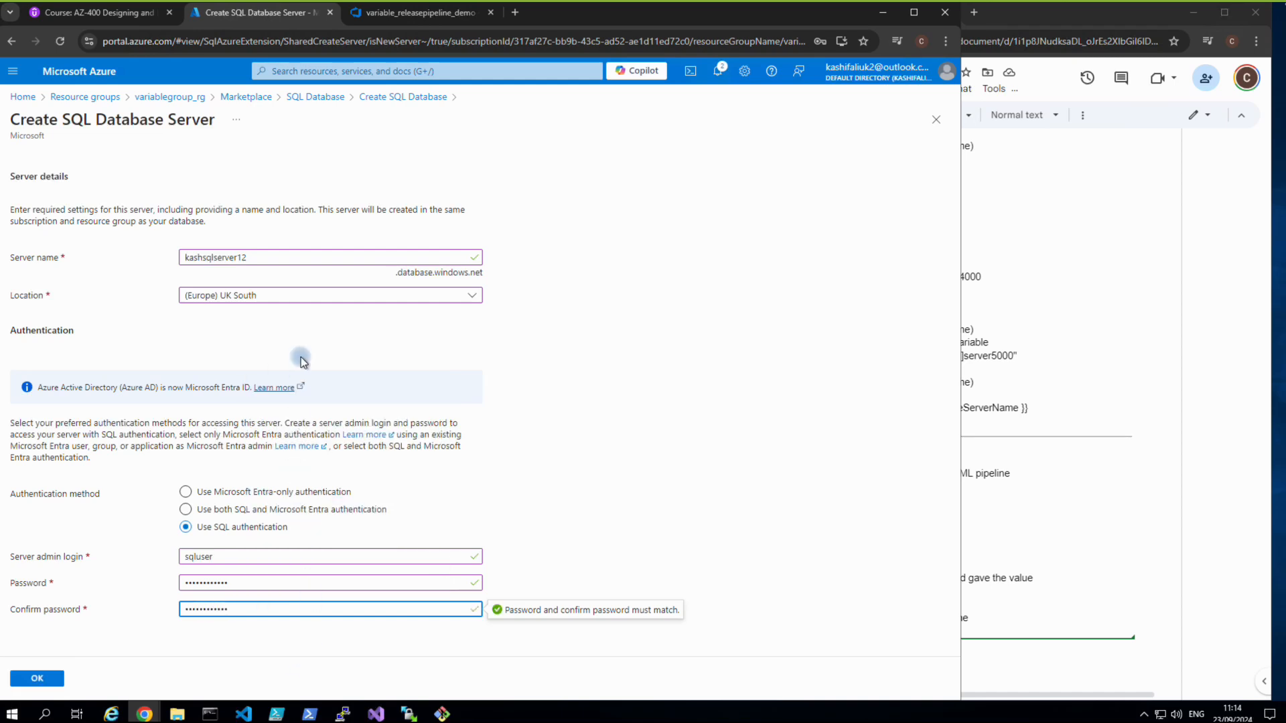
{"action": "left_click", "coordinate": [45, 679]}
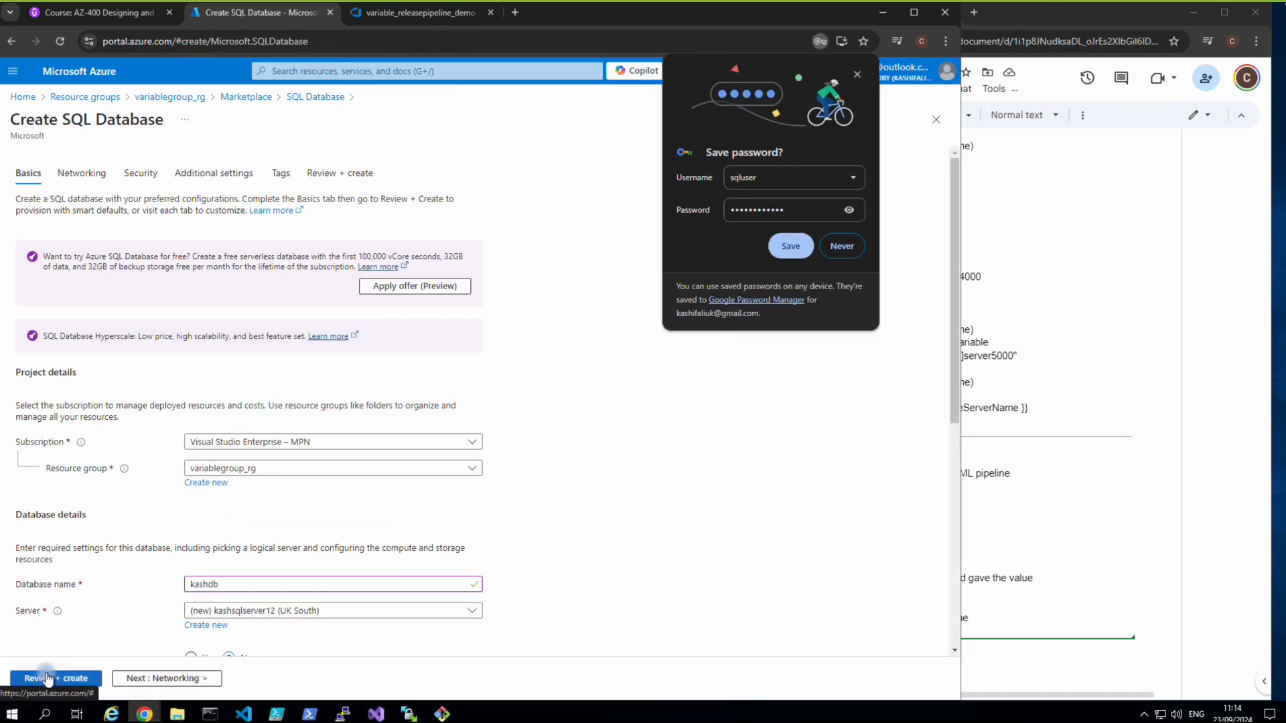
Decline the browser's save-password prompt and choose locally-redundant backup storage for kashdb.
{"action": "left_click", "coordinate": [840, 252]}
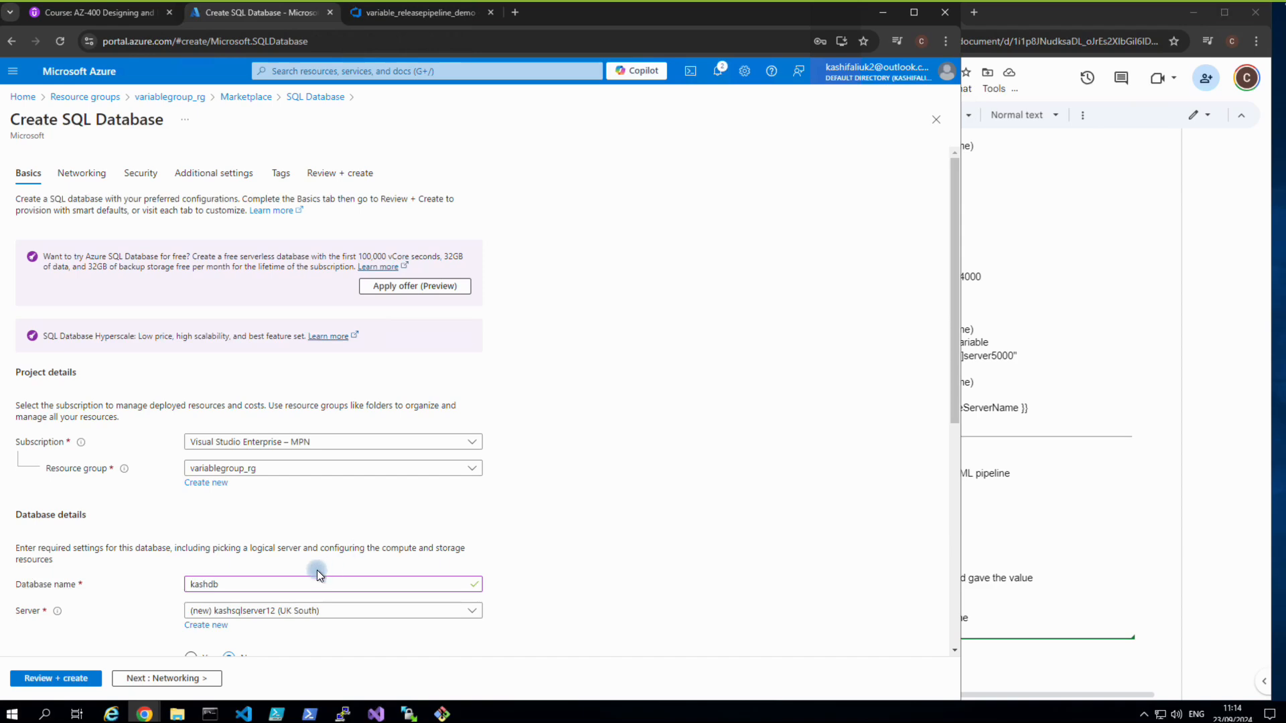
{"action": "scroll", "coordinate": [201, 636], "scroll_direction": "down", "scroll_amount": 4}
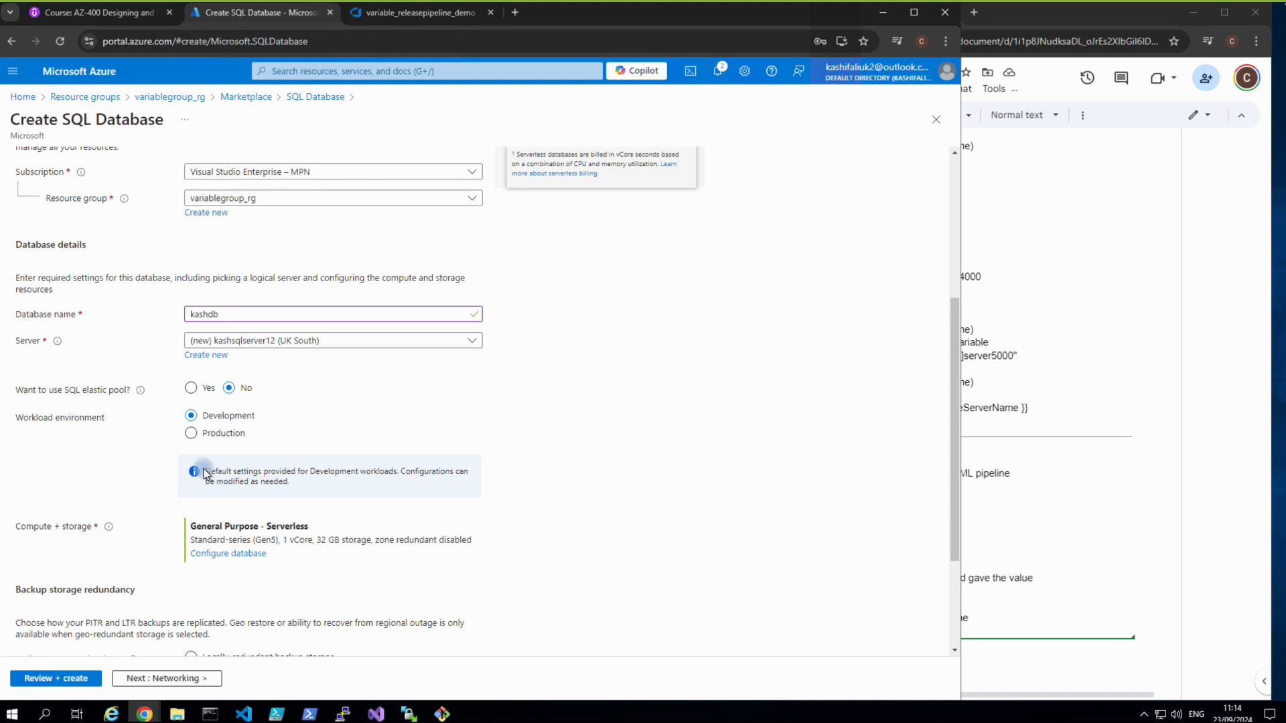
{"action": "scroll", "coordinate": [205, 474], "scroll_direction": "down", "scroll_amount": 2}
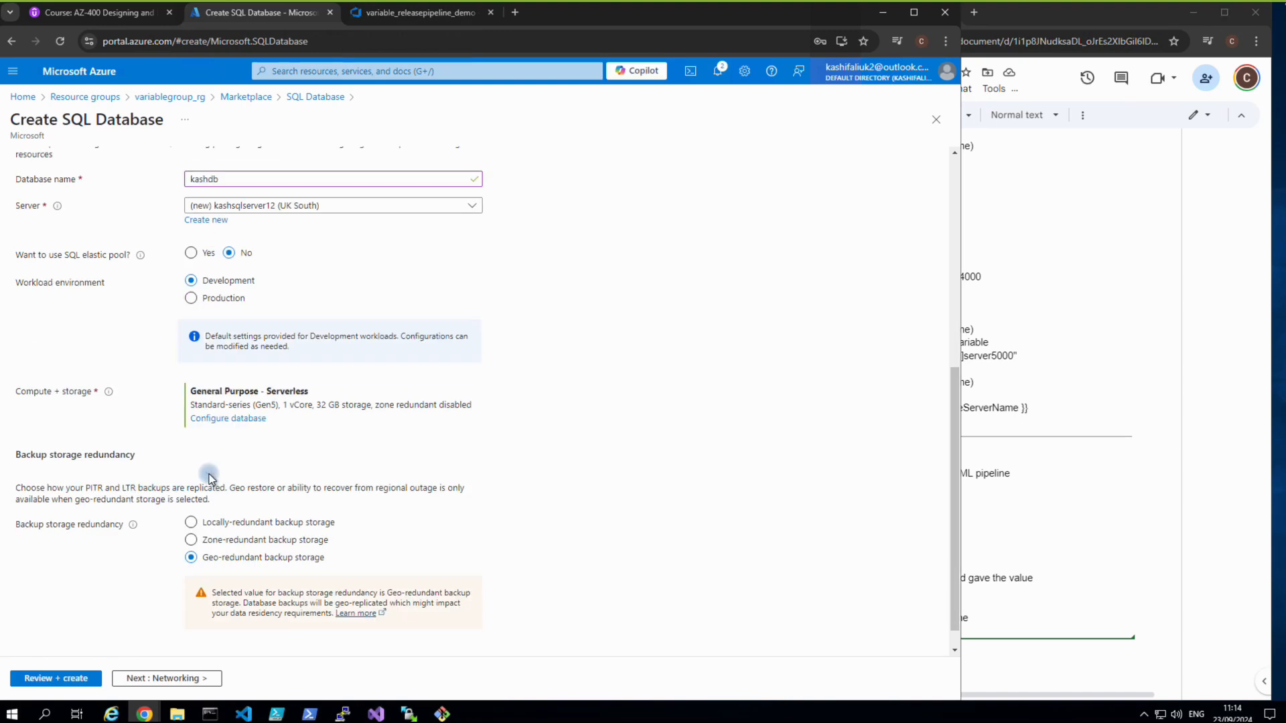
{"action": "scroll", "coordinate": [209, 478], "scroll_direction": "down", "scroll_amount": 1}
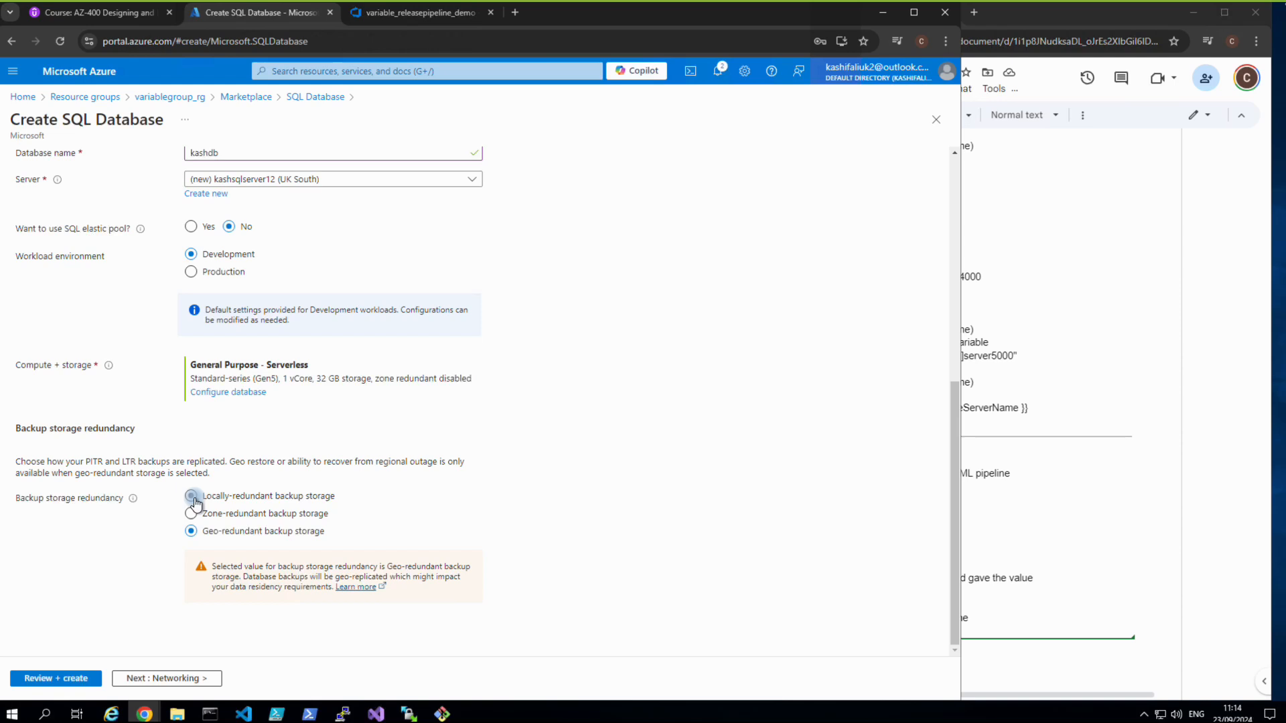
{"action": "left_click", "coordinate": [191, 496]}
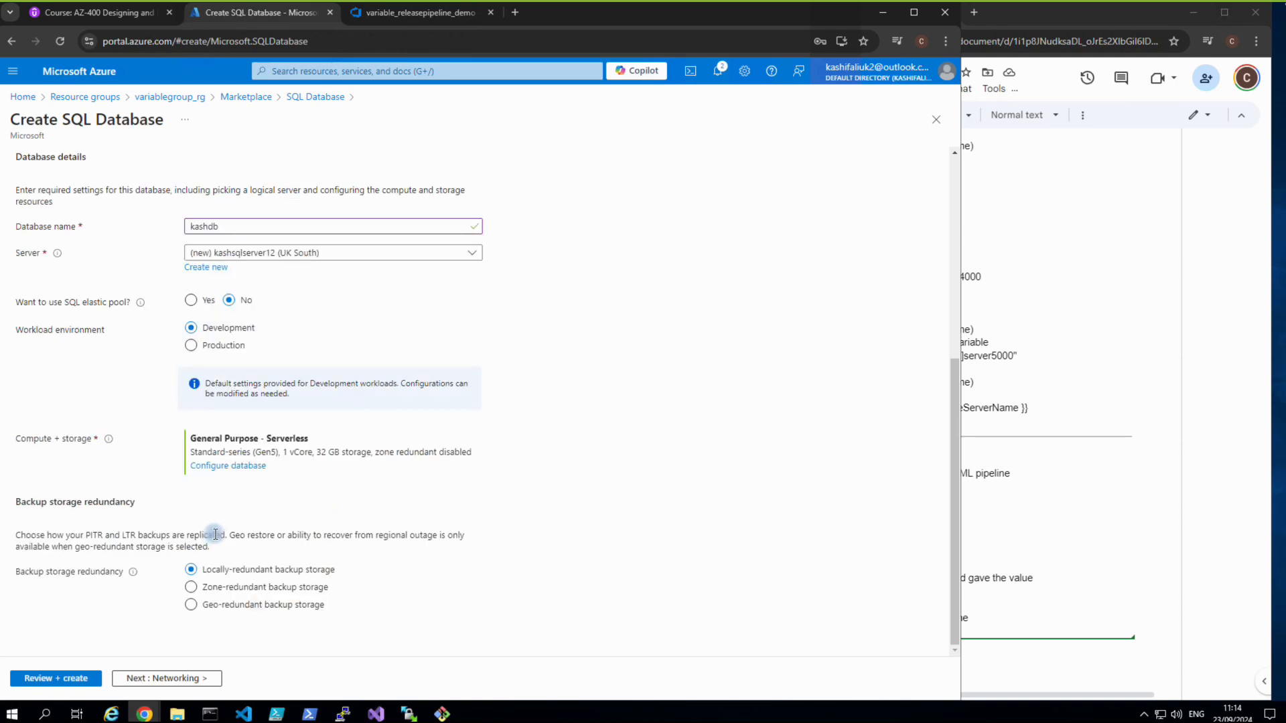
{"action": "left_click", "coordinate": [182, 678]}
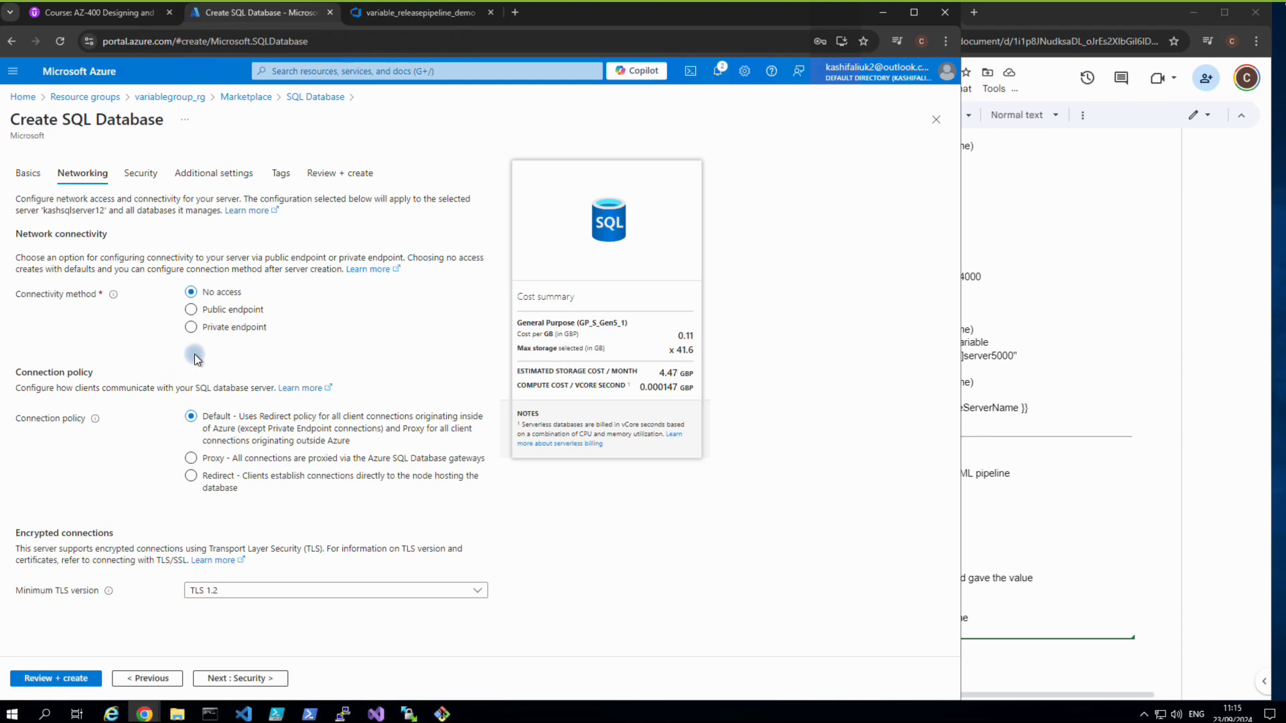
Enable public endpoint access, allow Azure services, and add the current client IP to the firewall.
{"action": "left_click", "coordinate": [191, 309]}
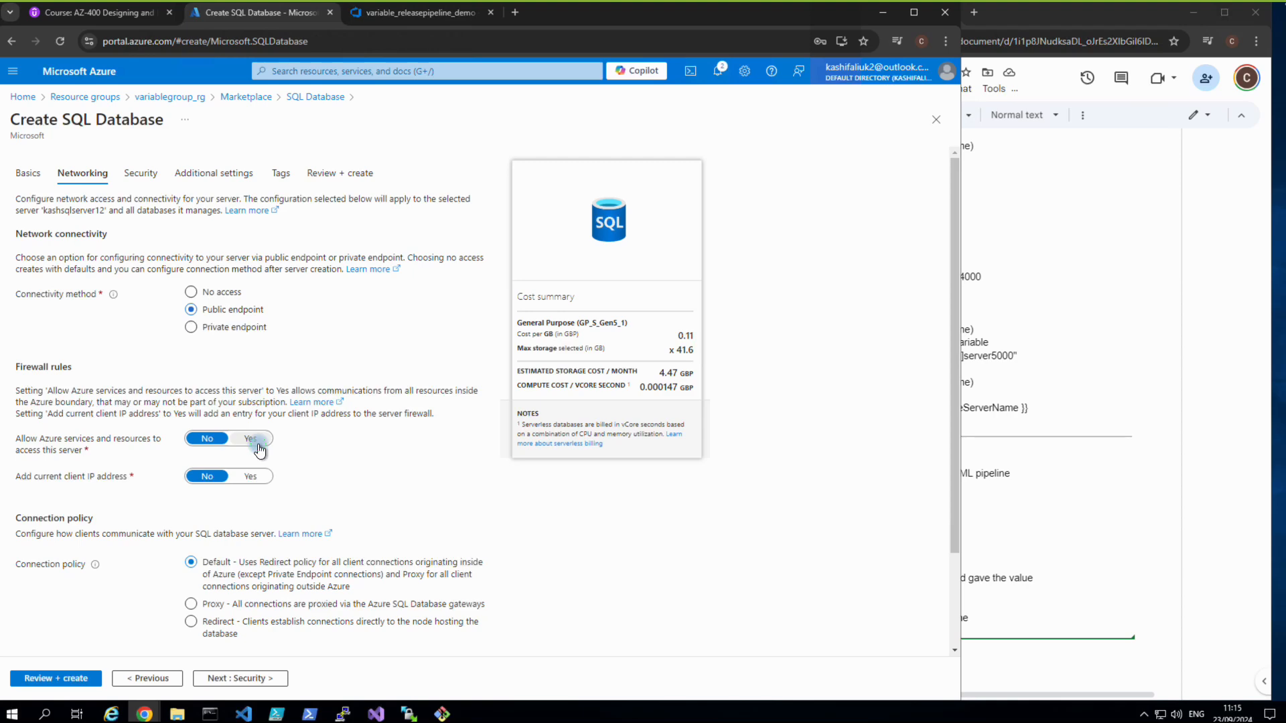
{"action": "left_click", "coordinate": [252, 440]}
{"action": "left_click", "coordinate": [261, 484]}
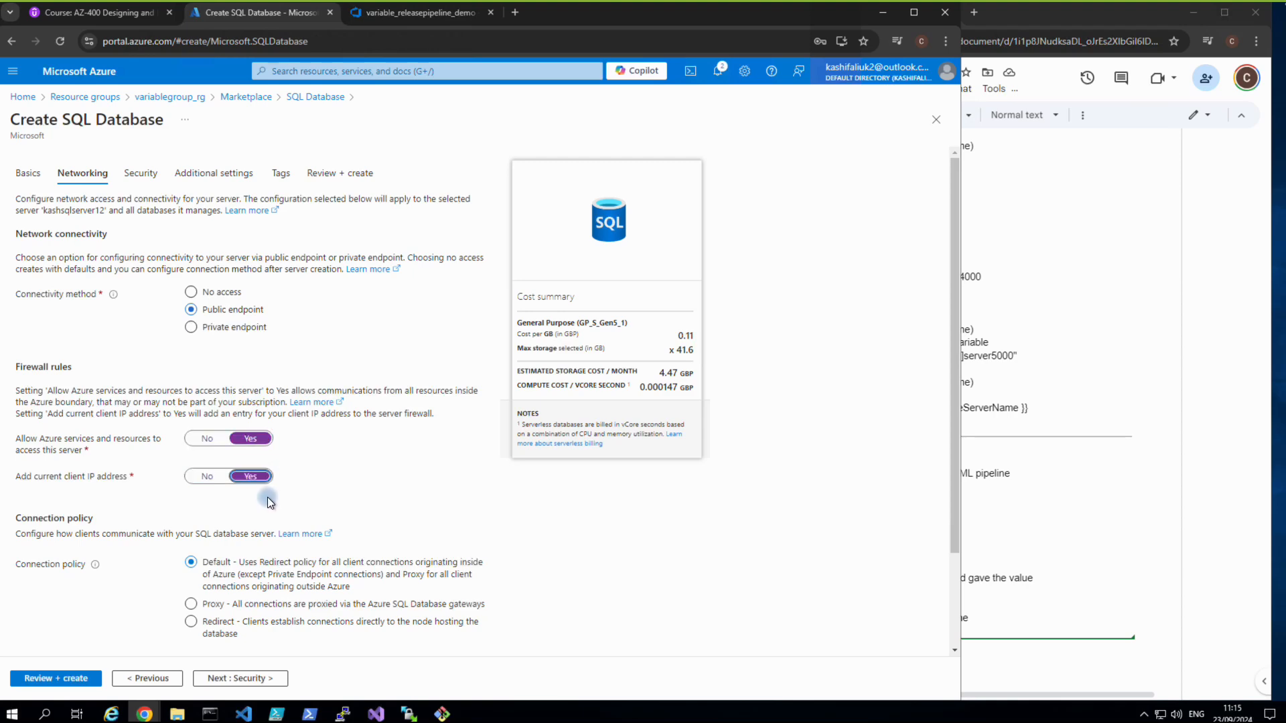
{"action": "scroll", "coordinate": [271, 502], "scroll_direction": "down", "scroll_amount": 2}
{"action": "left_click", "coordinate": [277, 516]}
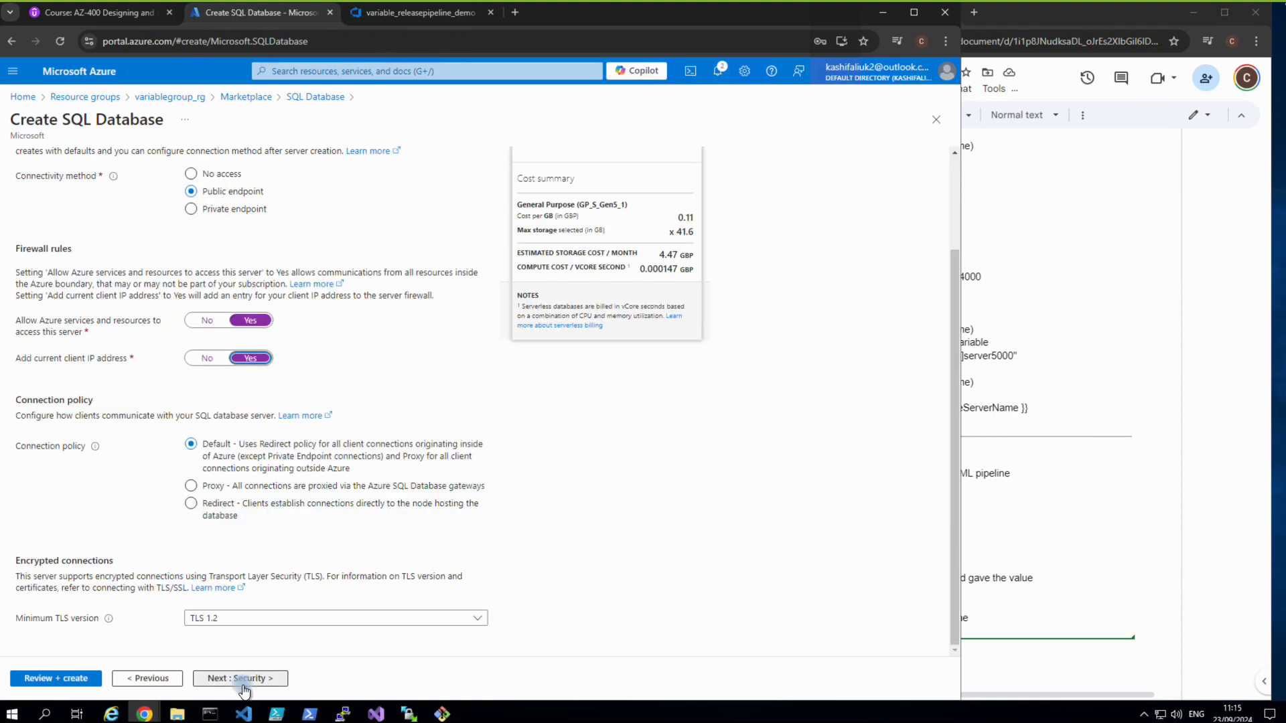
Step through Security, Additional settings and Tags to the Review + create summary.
{"action": "left_click", "coordinate": [214, 678]}
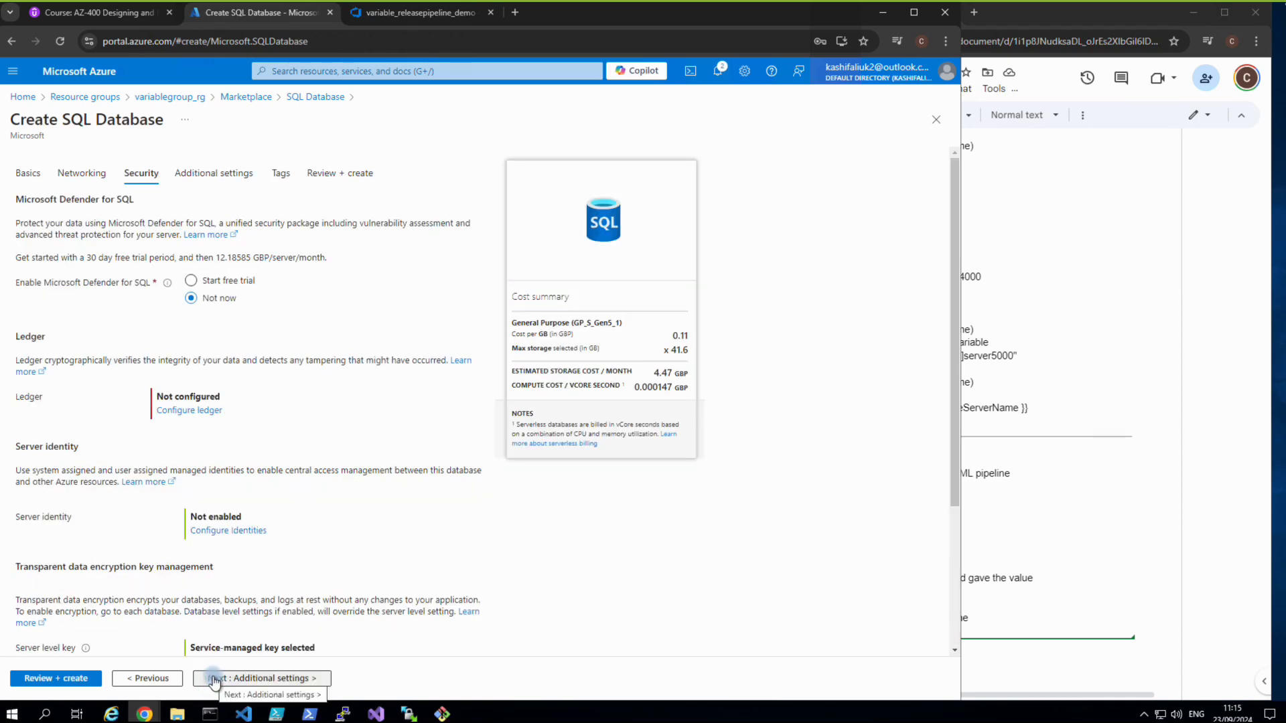
{"action": "scroll", "coordinate": [218, 635], "scroll_direction": "down", "scroll_amount": 3}
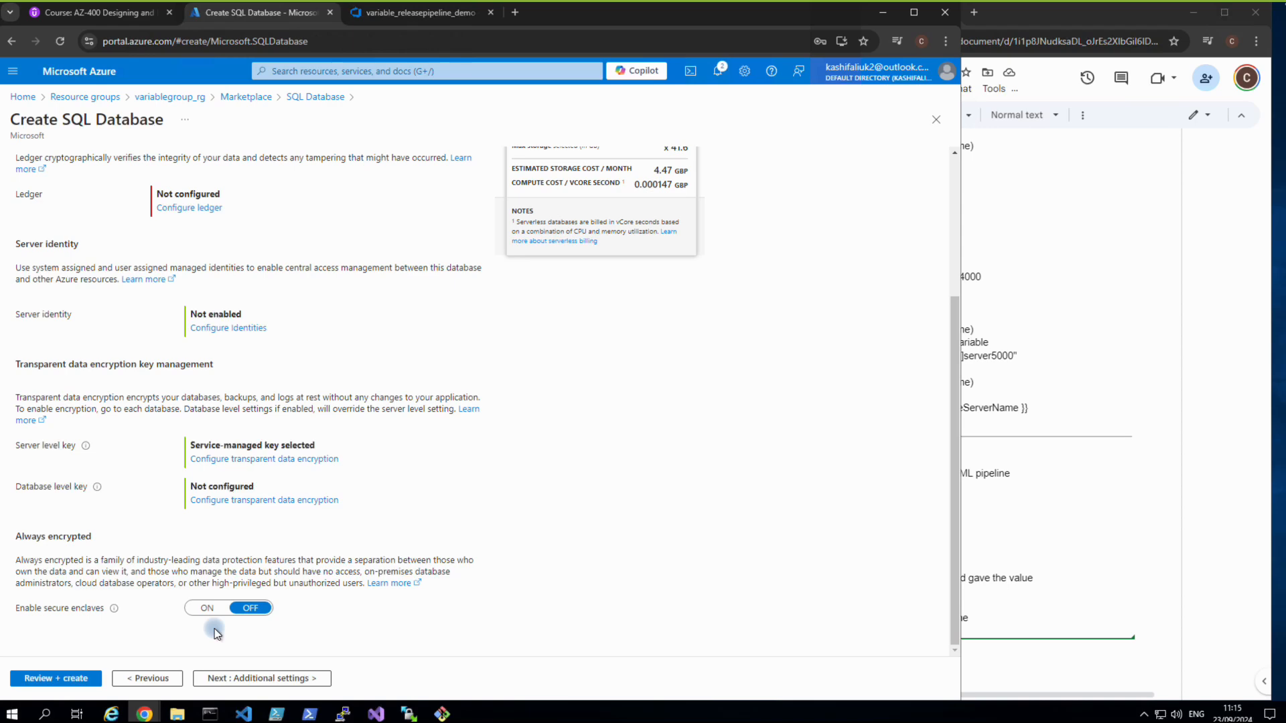
{"action": "left_click", "coordinate": [222, 678]}
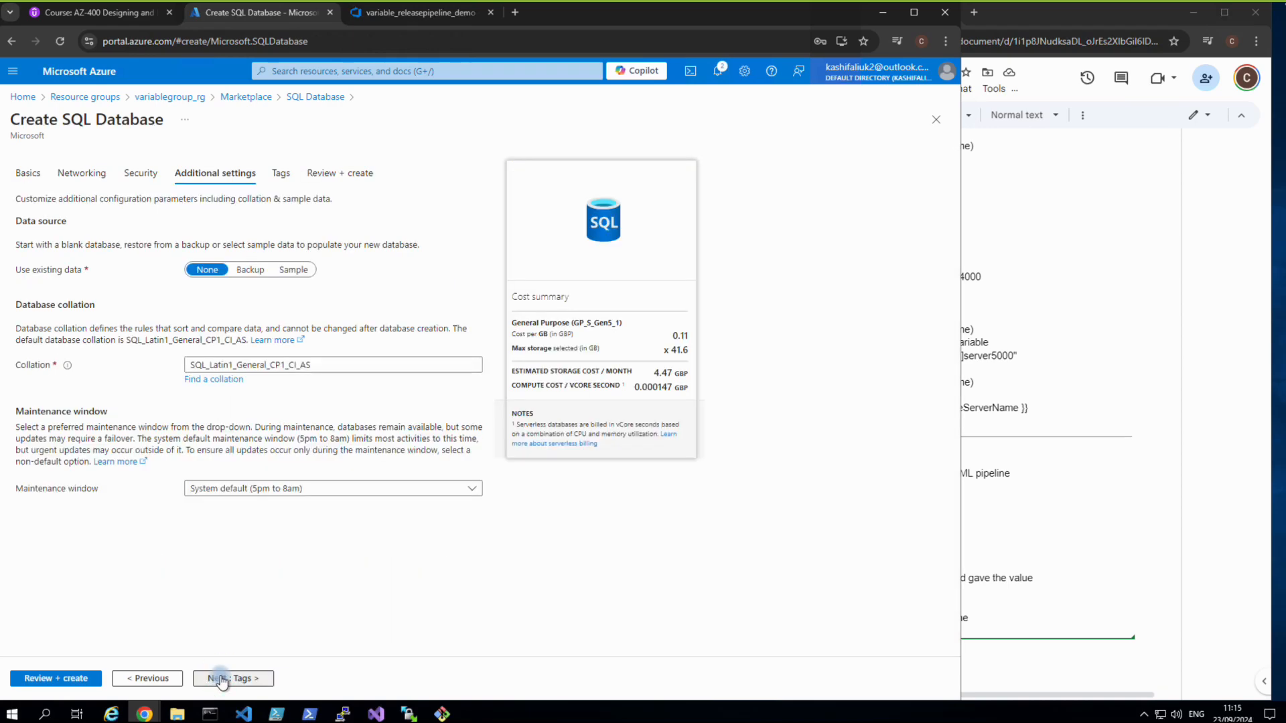
{"action": "left_click", "coordinate": [222, 678]}
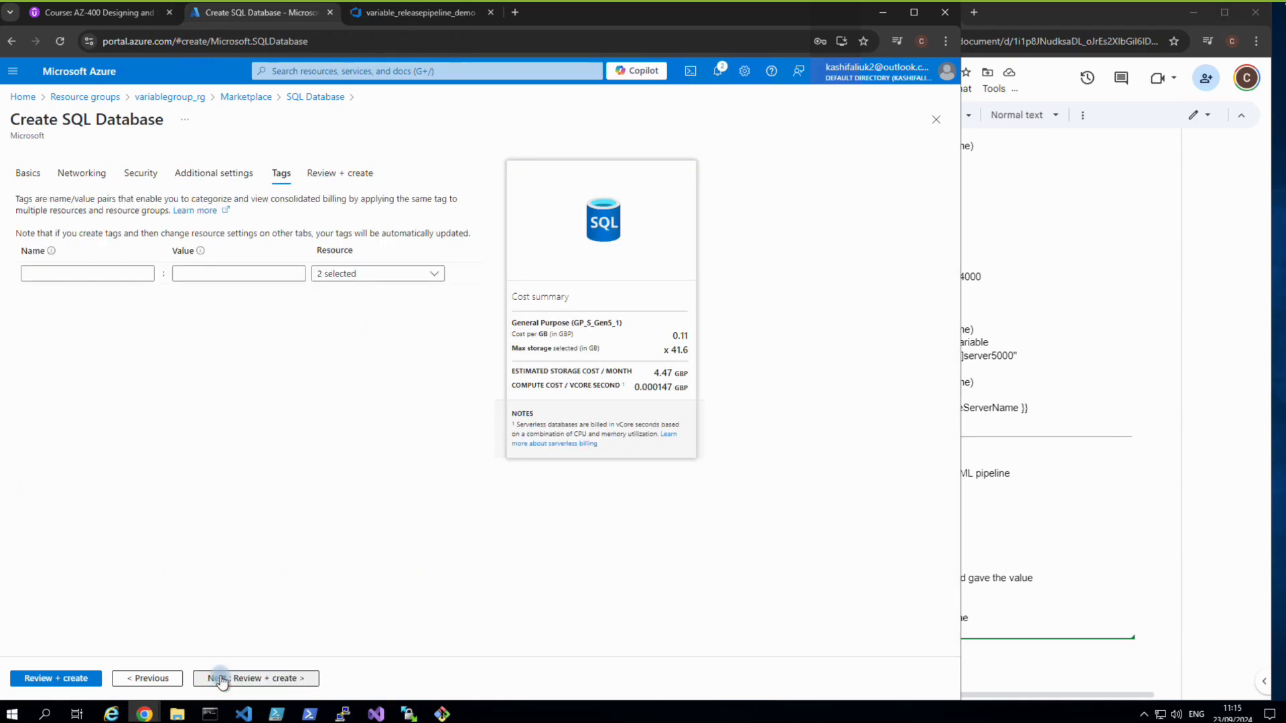
{"action": "left_click", "coordinate": [219, 679]}
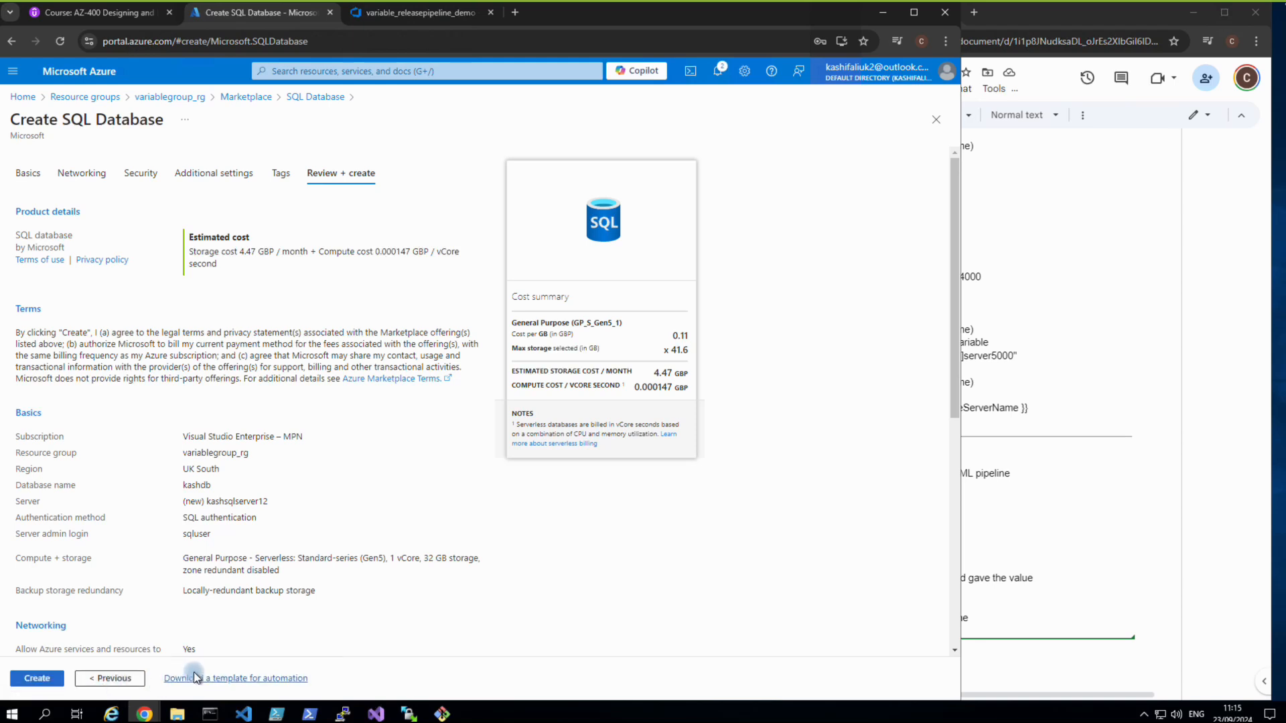
Create the kashdb database on kashsqlserver12 and return to the variable_releasepipeline_demo tab.
{"action": "left_click", "coordinate": [55, 677]}
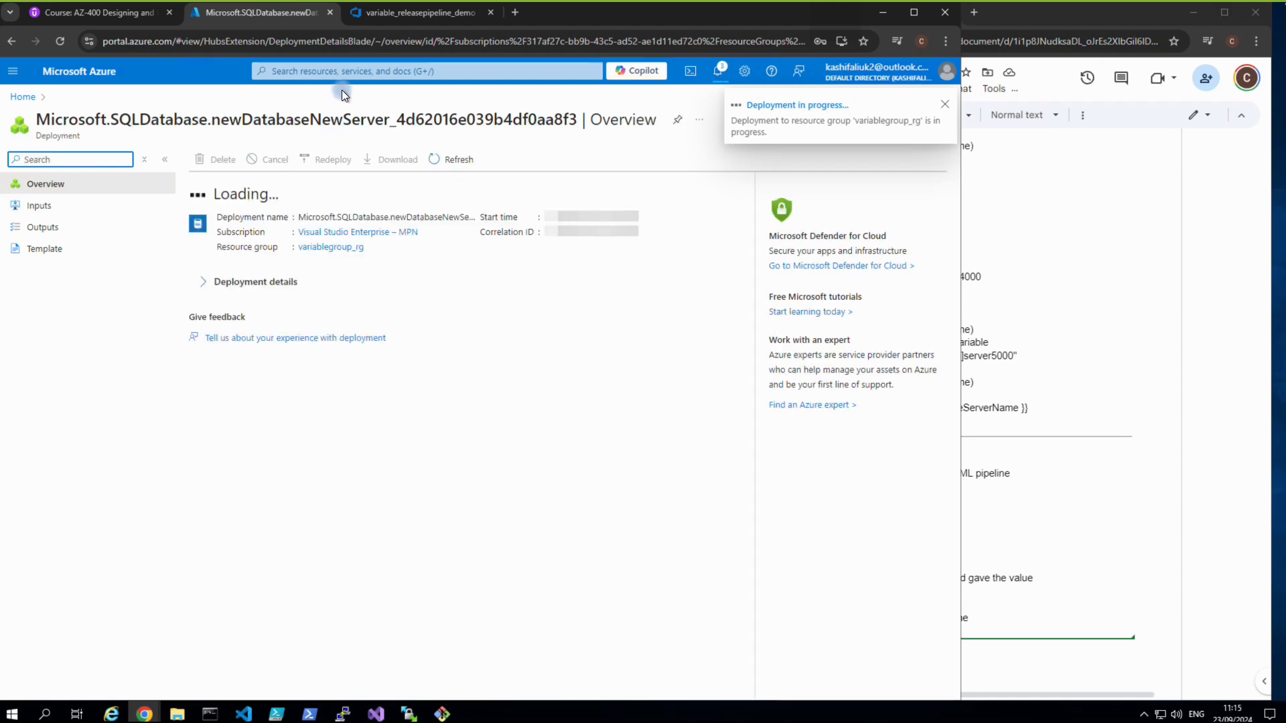
{"action": "left_click", "coordinate": [363, 21]}
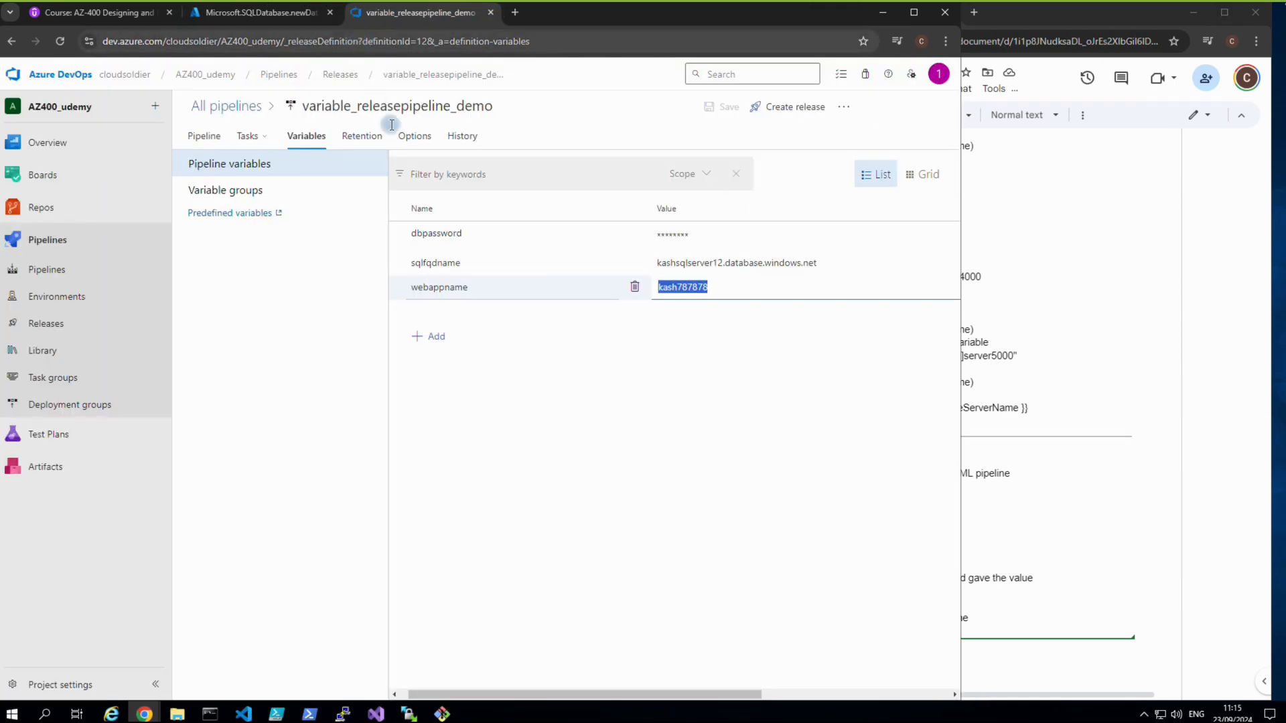
Copy the dbpassword variable name and bring up the 'az 400 course contents' notes.
{"action": "left_click", "coordinate": [467, 240]}
{"action": "left_click_drag", "start_coordinate": [467, 237], "coordinate": [429, 235]}
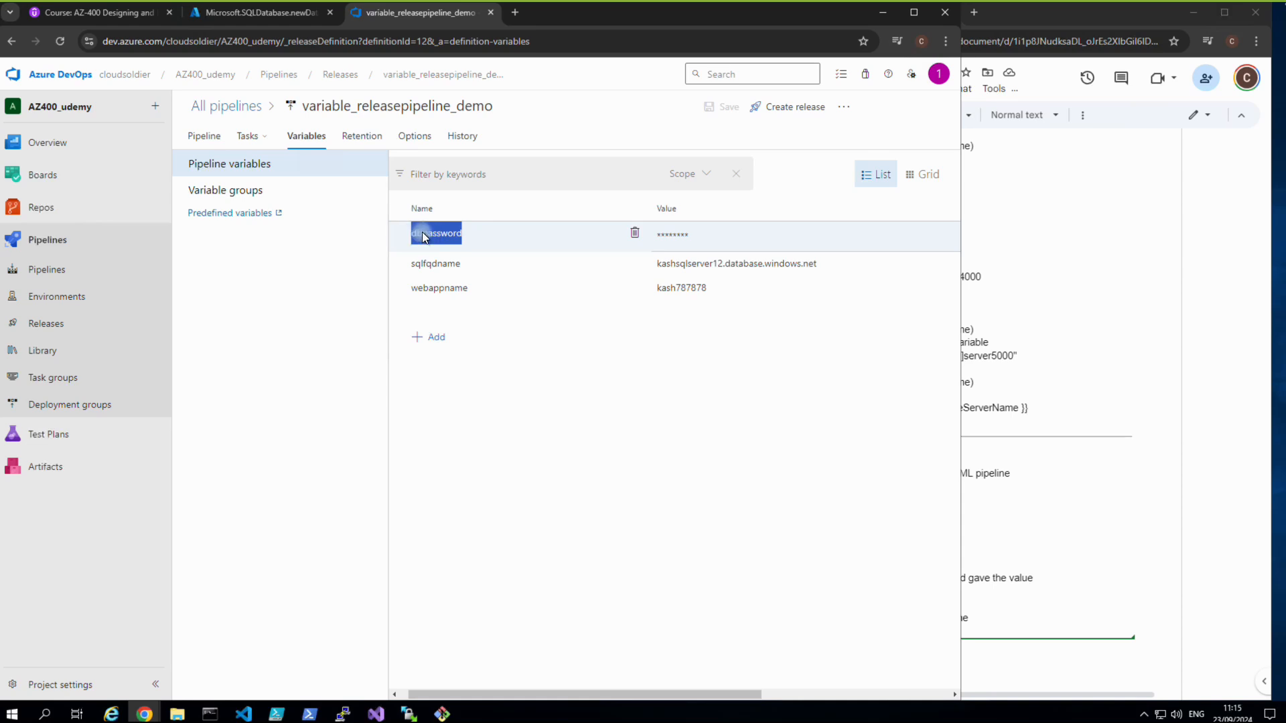
{"action": "left_click", "coordinate": [496, 380]}
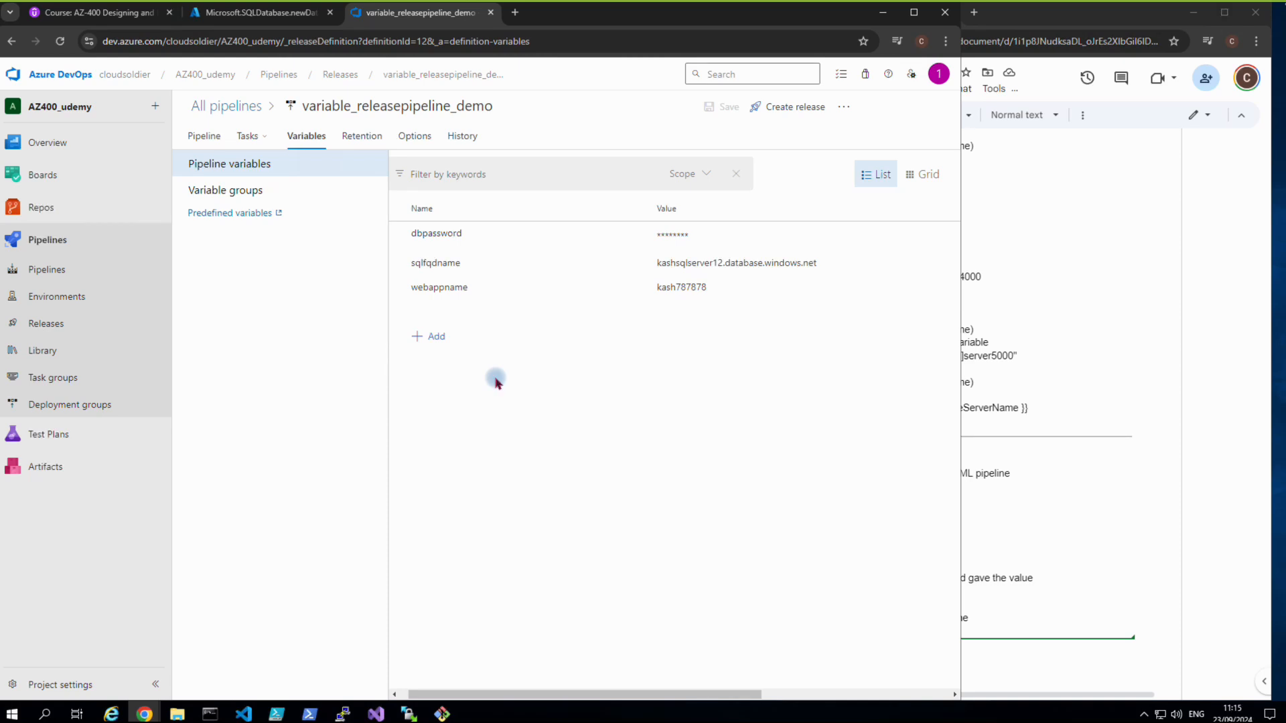
{"action": "key", "text": "Print"}
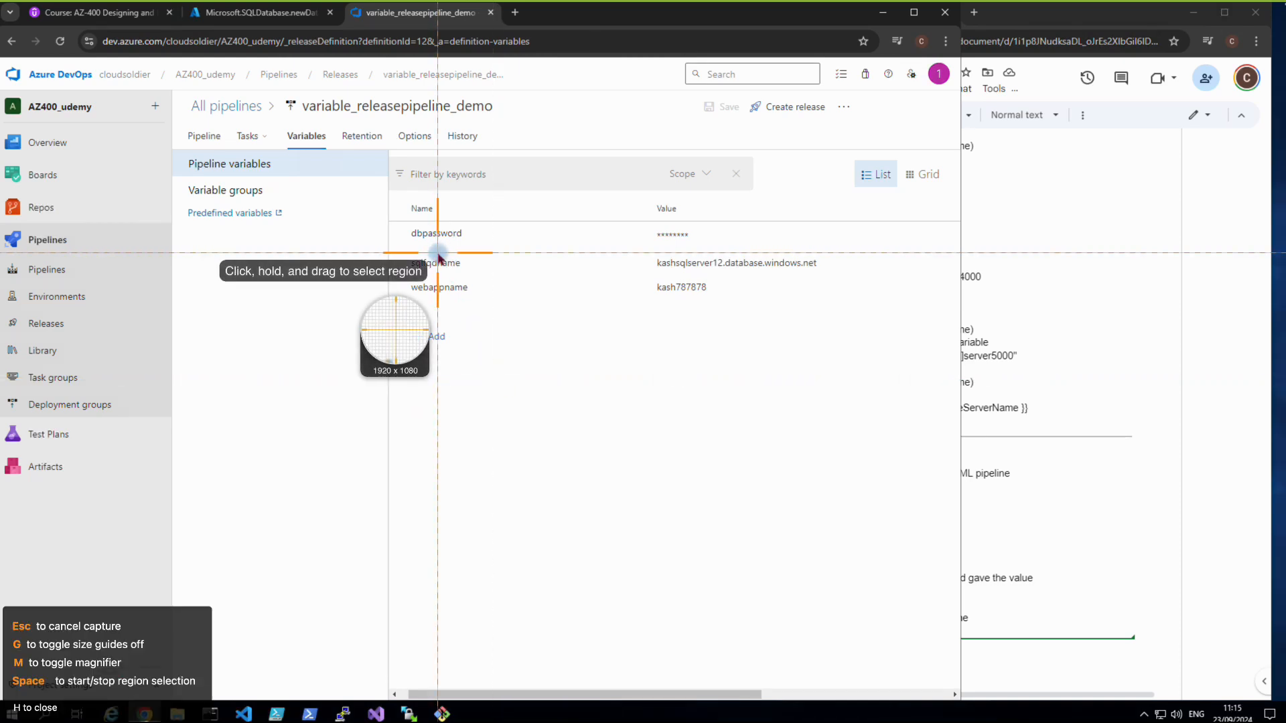
{"action": "key", "text": "Escape"}
{"action": "left_click", "coordinate": [430, 235]}
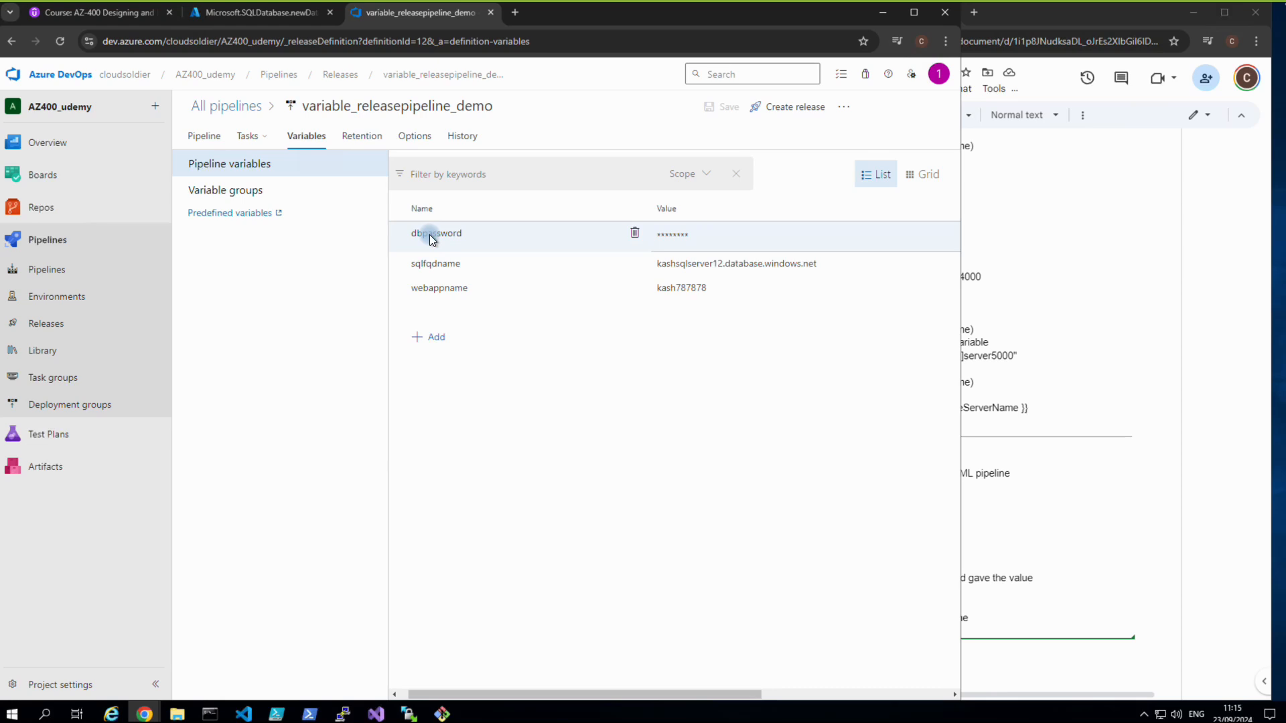
{"action": "left_click_drag", "start_coordinate": [477, 232], "coordinate": [419, 235]}
{"action": "right_click", "coordinate": [418, 232]}
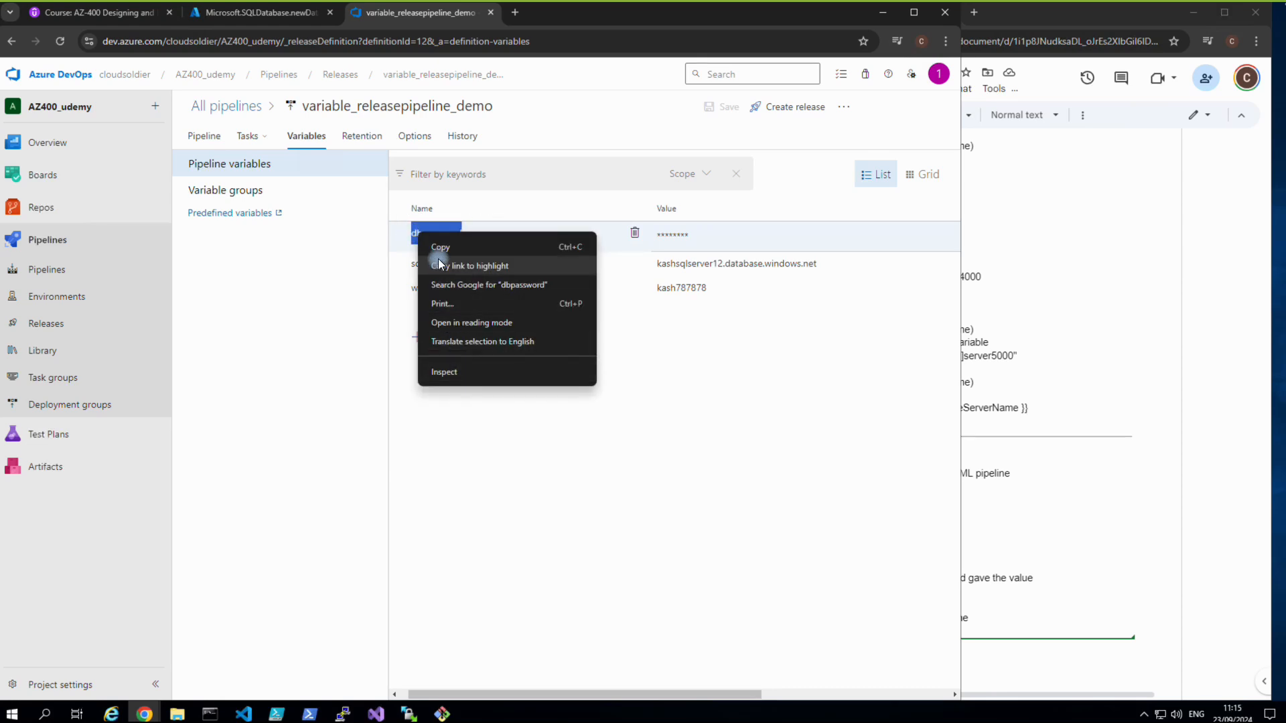
{"action": "left_click", "coordinate": [435, 247]}
{"action": "left_click", "coordinate": [1005, 665]}
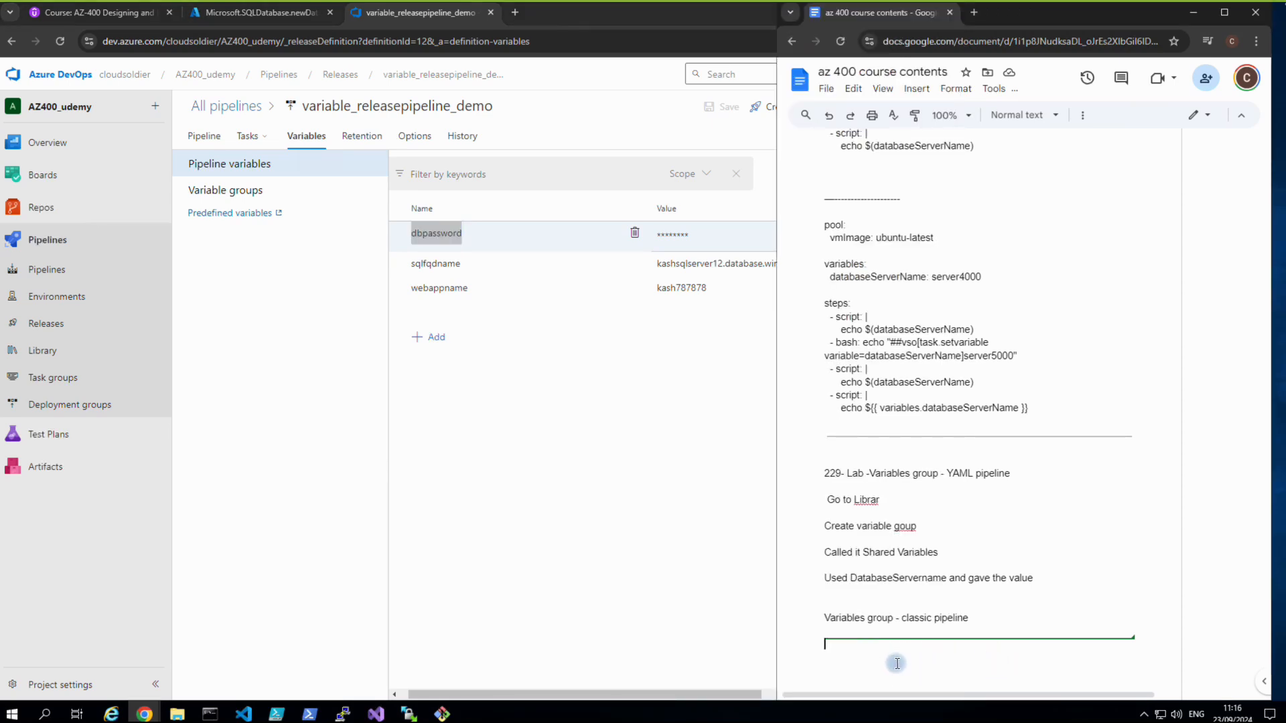
Paste the dbpassword and sqlfqdname variable names into the notes under the classic pipeline heading.
{"action": "key", "text": "ctrl+v"}
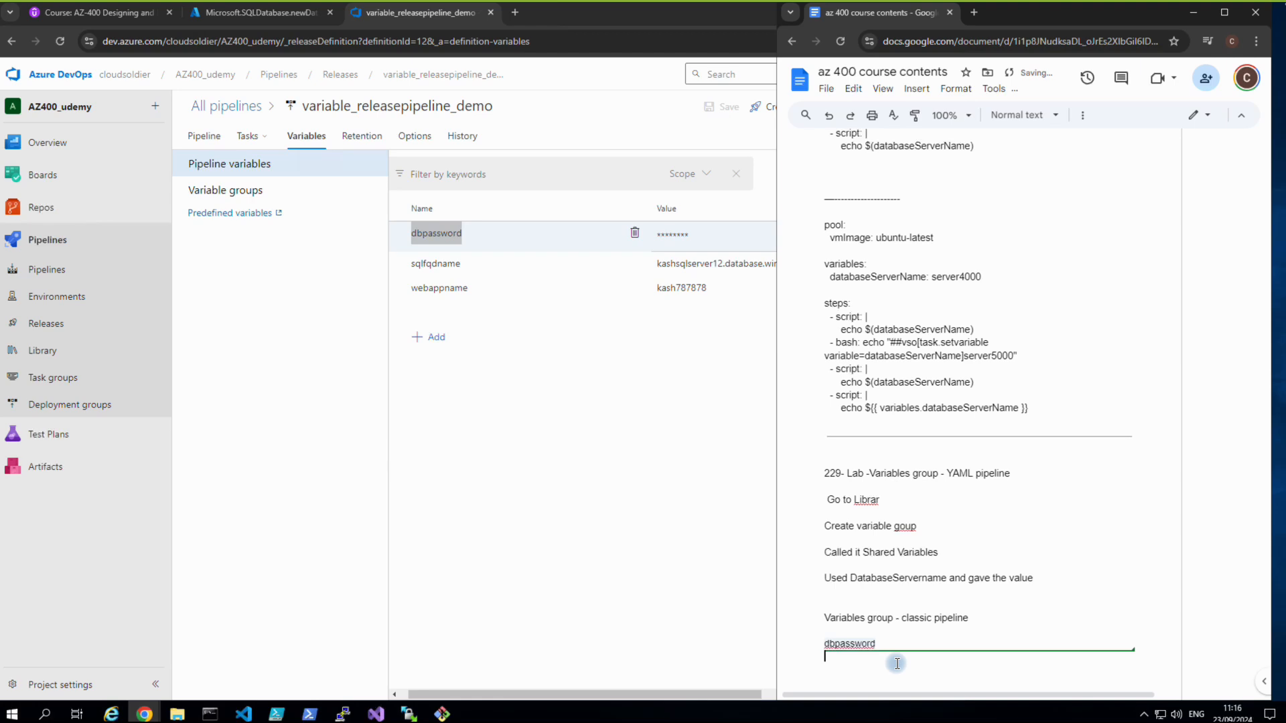
{"action": "left_click", "coordinate": [467, 269]}
{"action": "left_click_drag", "start_coordinate": [467, 269], "coordinate": [405, 266]}
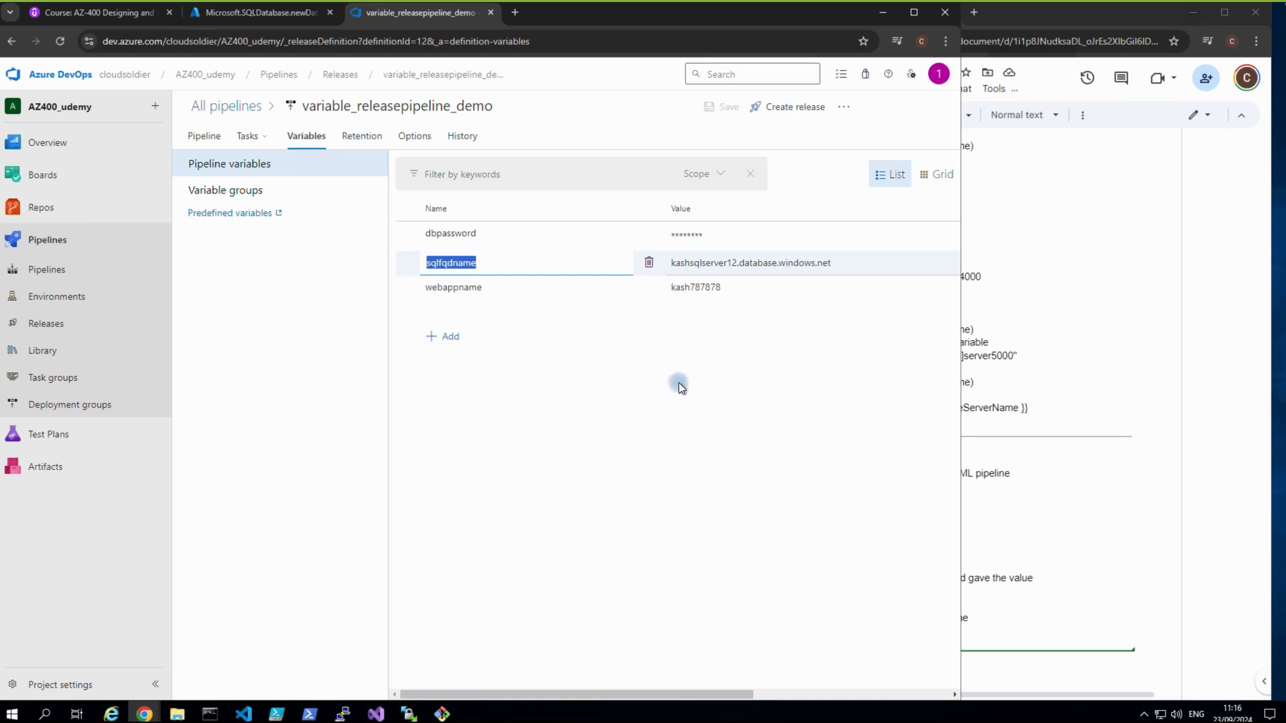
{"action": "left_click", "coordinate": [986, 667]}
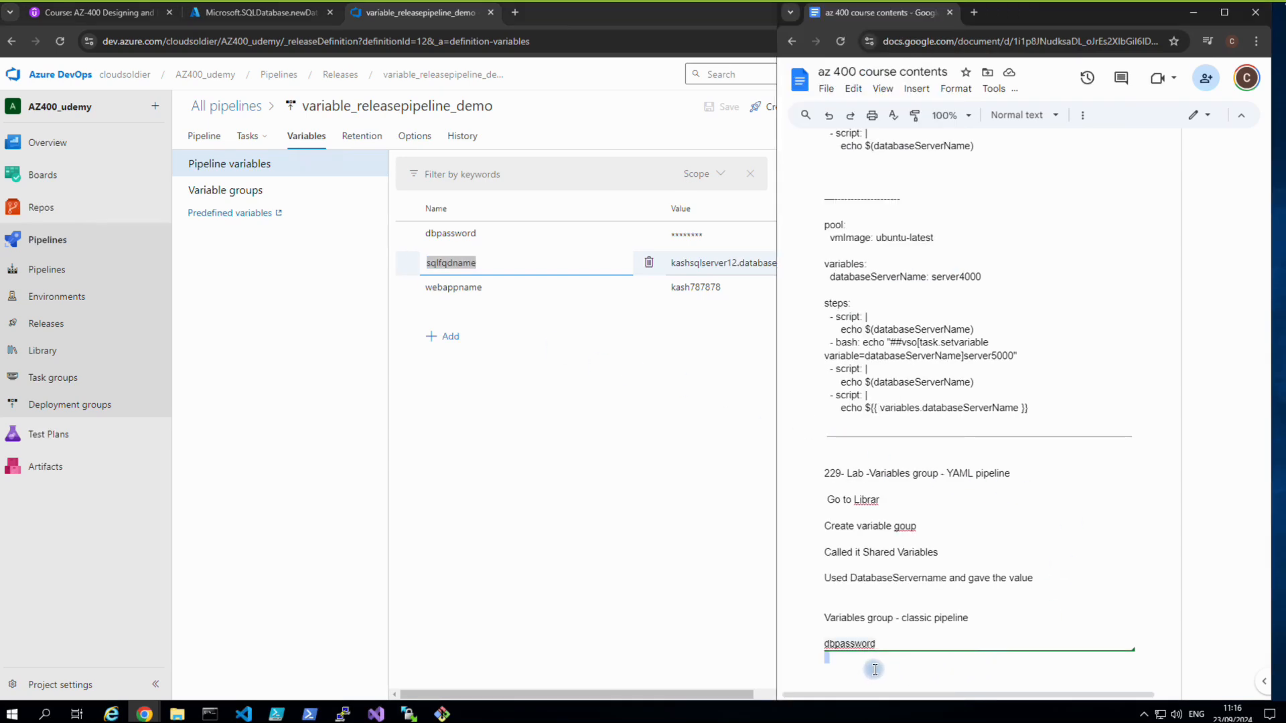
{"action": "key", "text": "ctrl+v"}
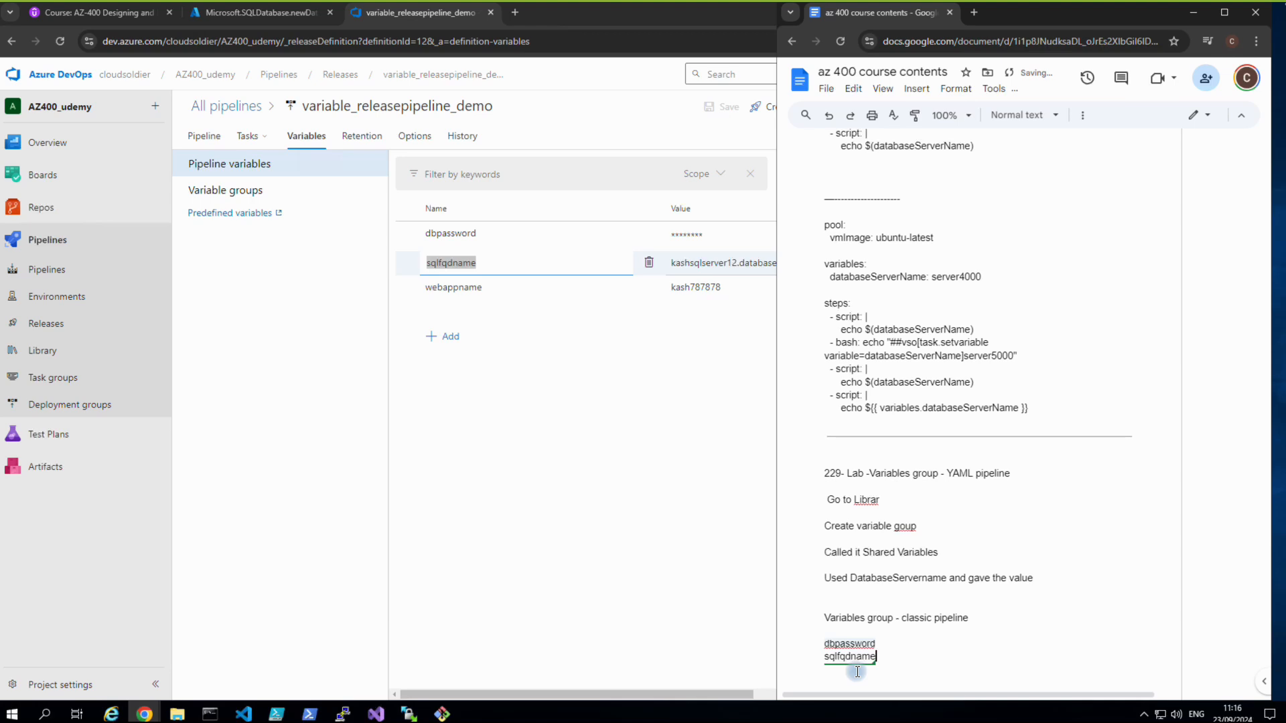
Add a third line below sqlfqdname for the webappname variable name.
{"action": "left_click", "coordinate": [617, 370]}
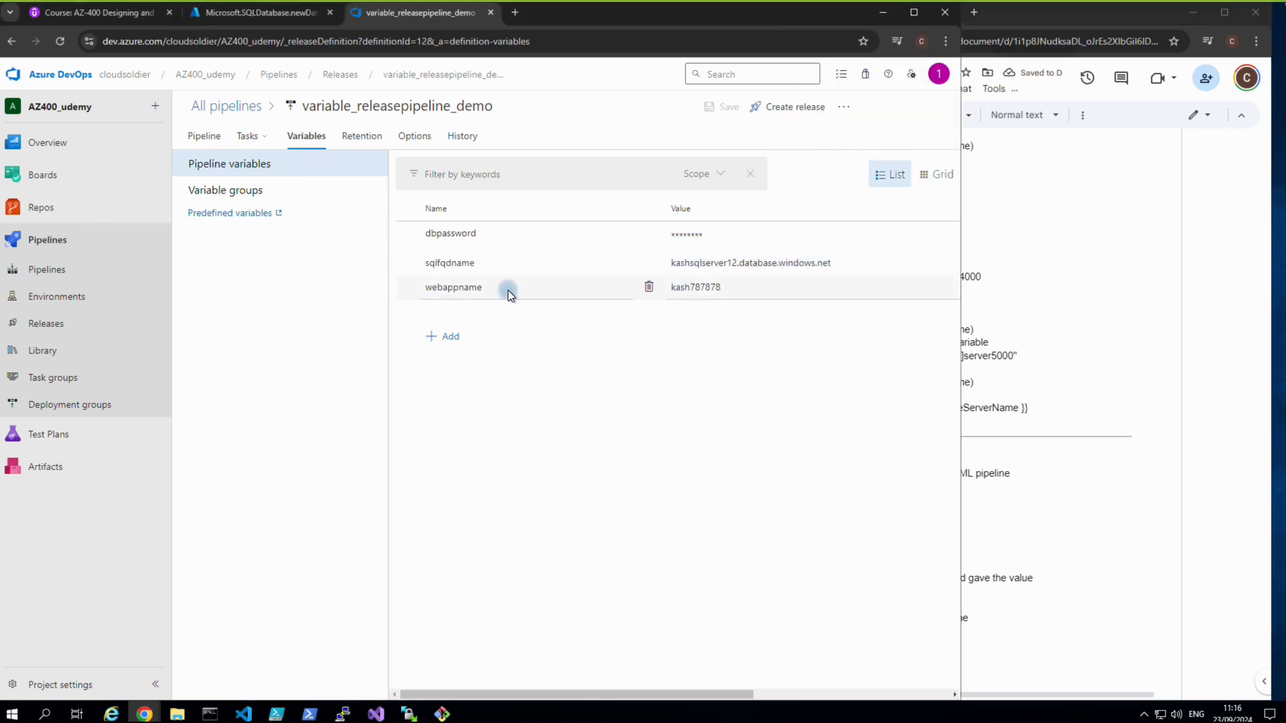
{"action": "left_click_drag", "start_coordinate": [494, 290], "coordinate": [428, 288]}
{"action": "left_click", "coordinate": [959, 652]}
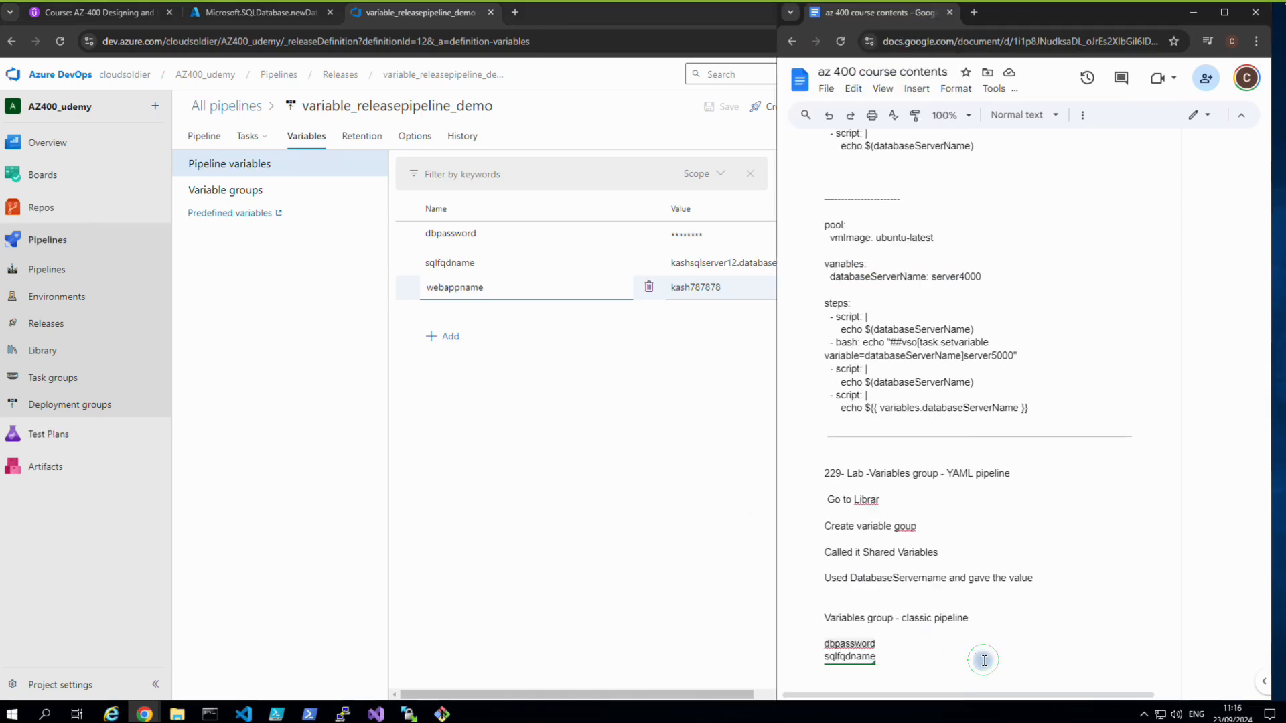
{"action": "double_click", "coordinate": [907, 670]}
{"action": "key", "text": "Return"}
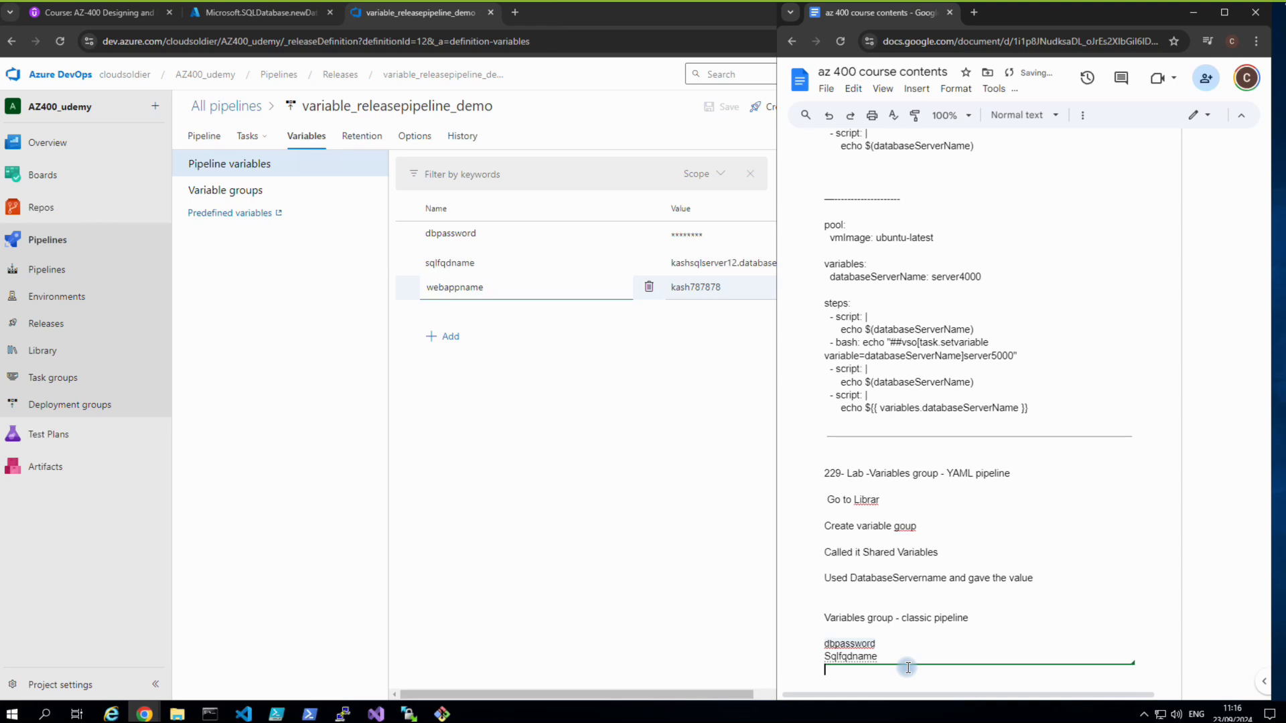
{"action": "key", "text": "ctrl+v"}
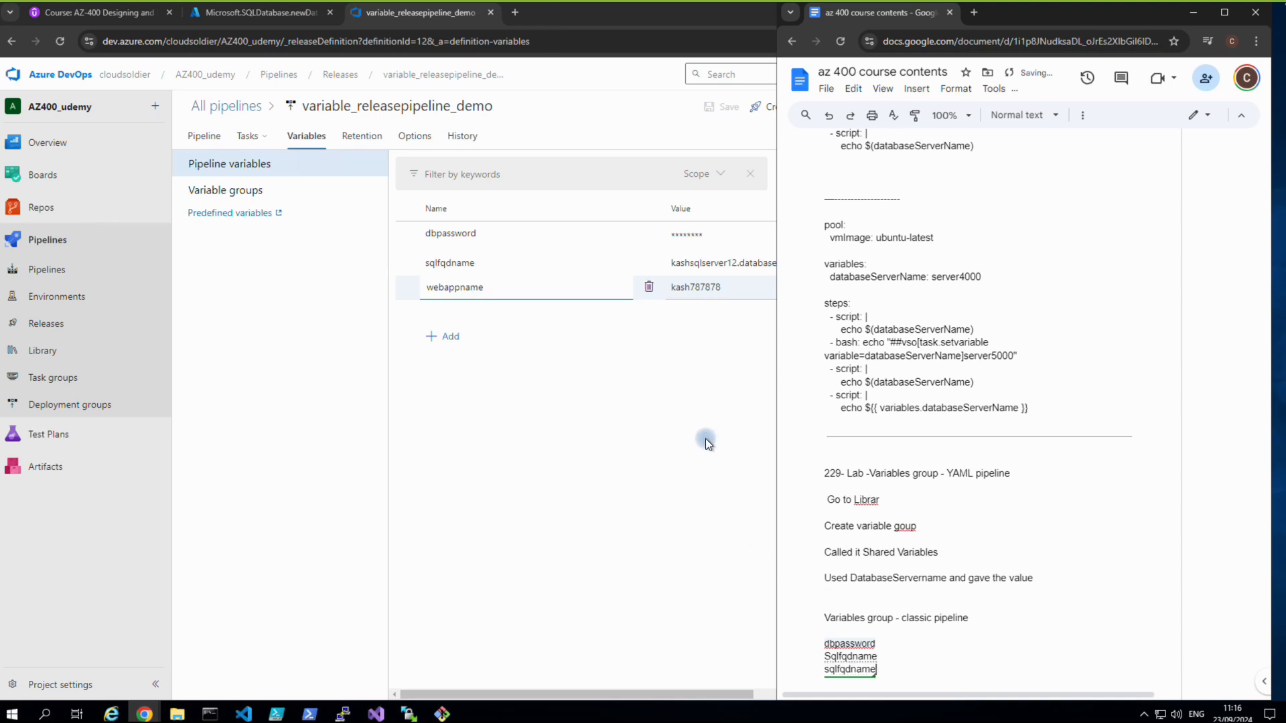
{"action": "left_click", "coordinate": [891, 640]}
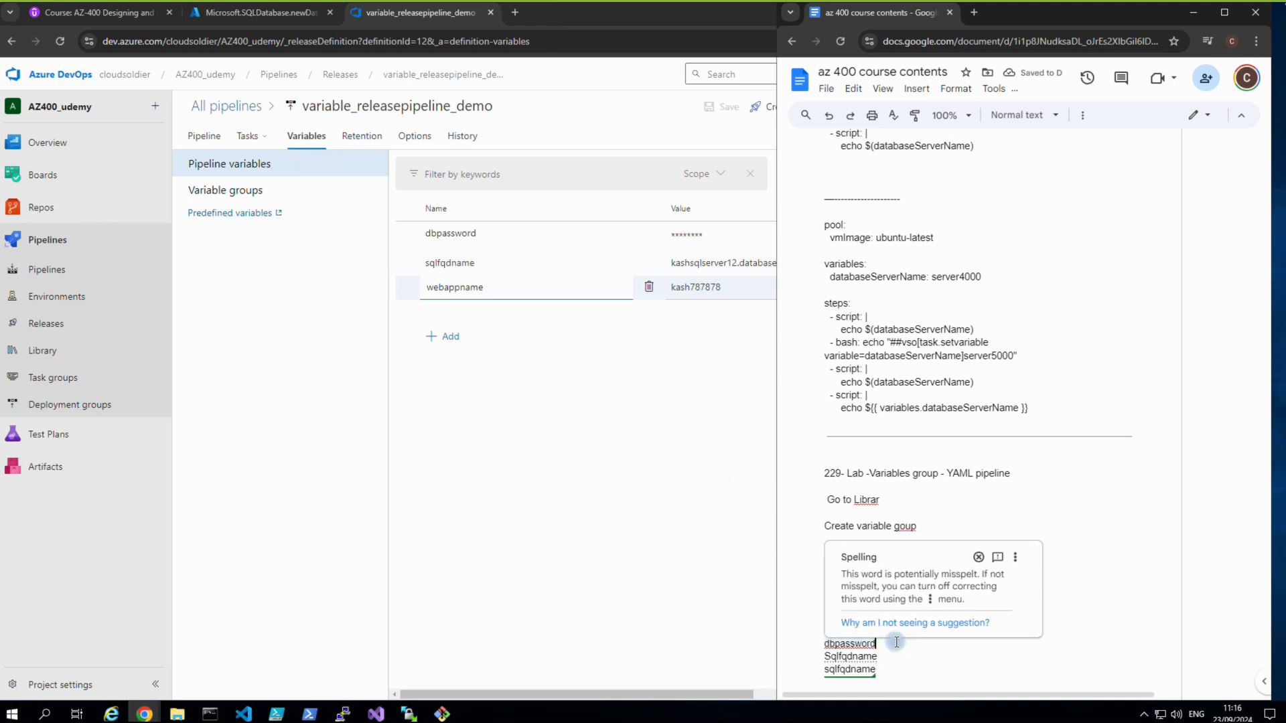
Paste kashsqlserver12.database.windows.net after Sqlfqdname and retype the duplicate line as webappname.
{"action": "left_click", "coordinate": [686, 511]}
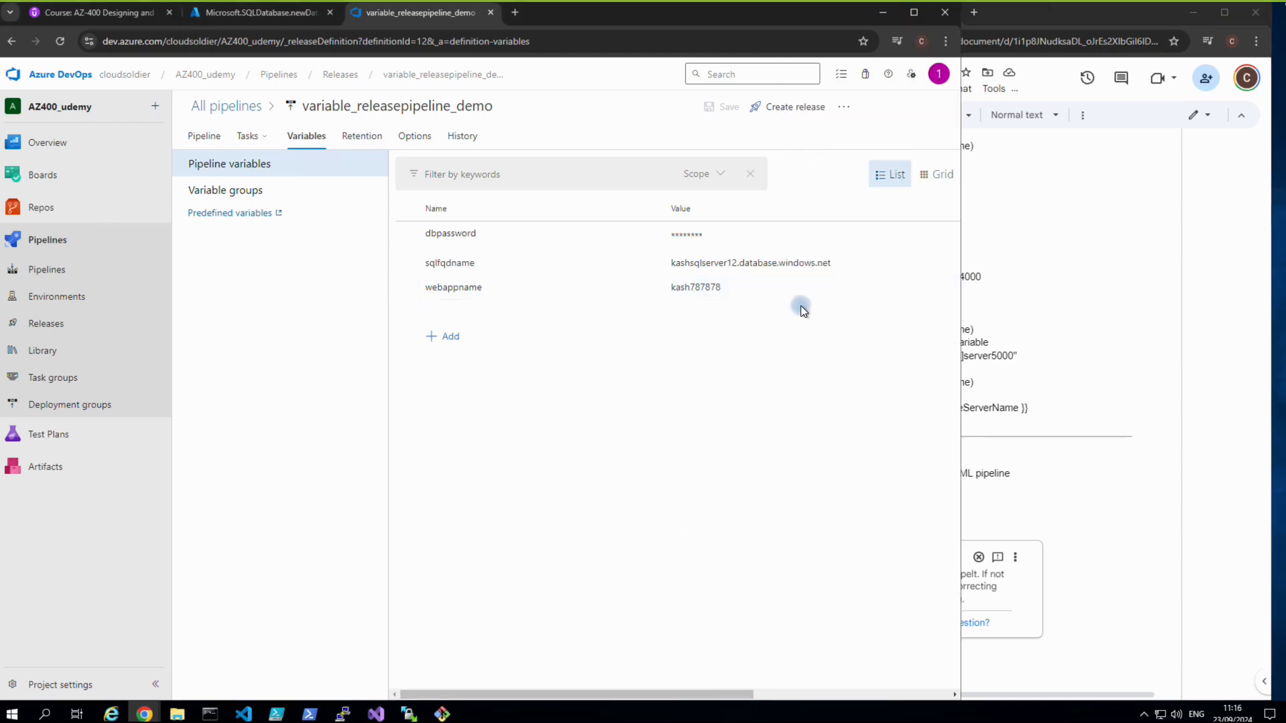
{"action": "left_click", "coordinate": [841, 264]}
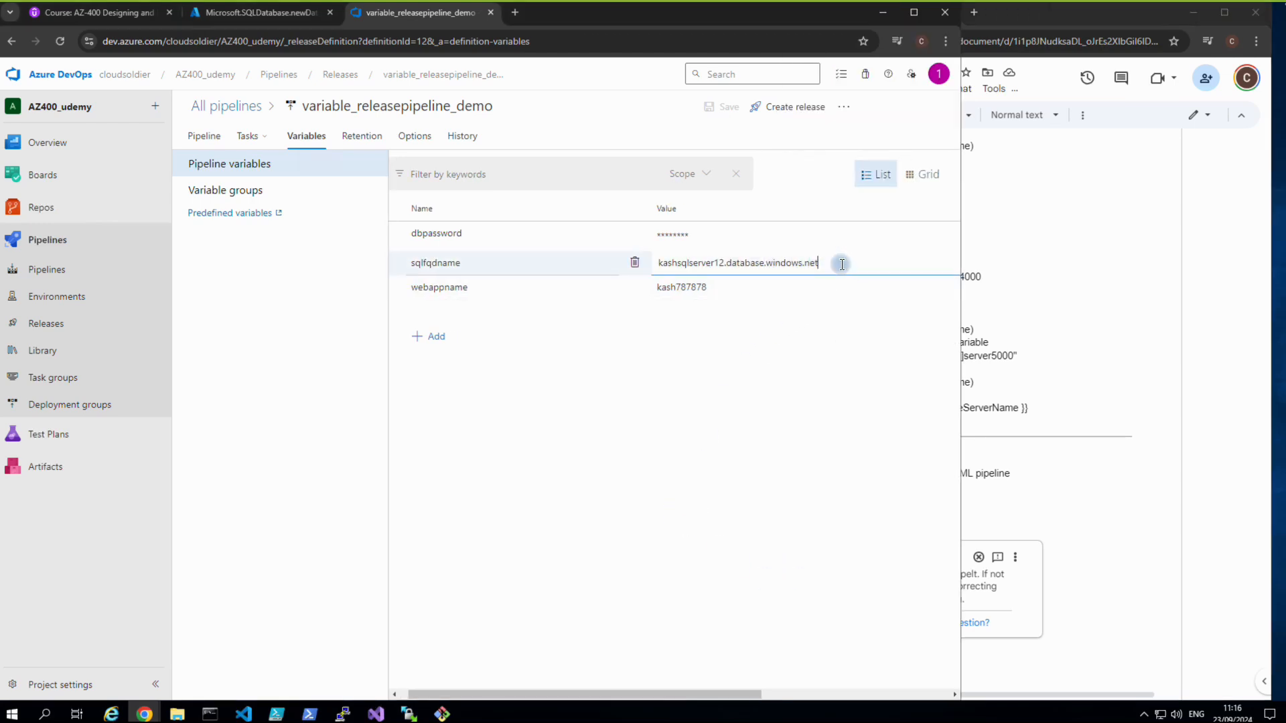
{"action": "left_click_drag", "start_coordinate": [831, 263], "coordinate": [658, 265]}
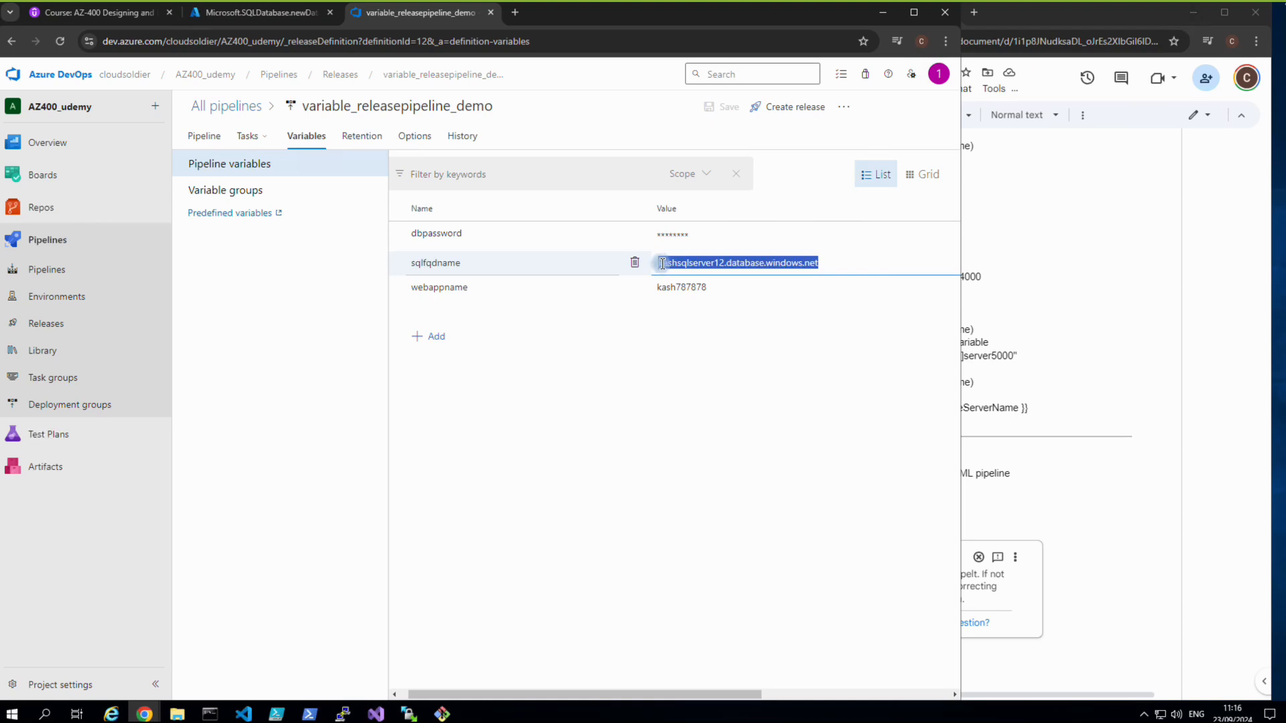
{"action": "right_click", "coordinate": [668, 264]}
{"action": "left_click", "coordinate": [689, 327]}
{"action": "left_click", "coordinate": [1011, 658]}
{"action": "double_click", "coordinate": [1011, 658]}
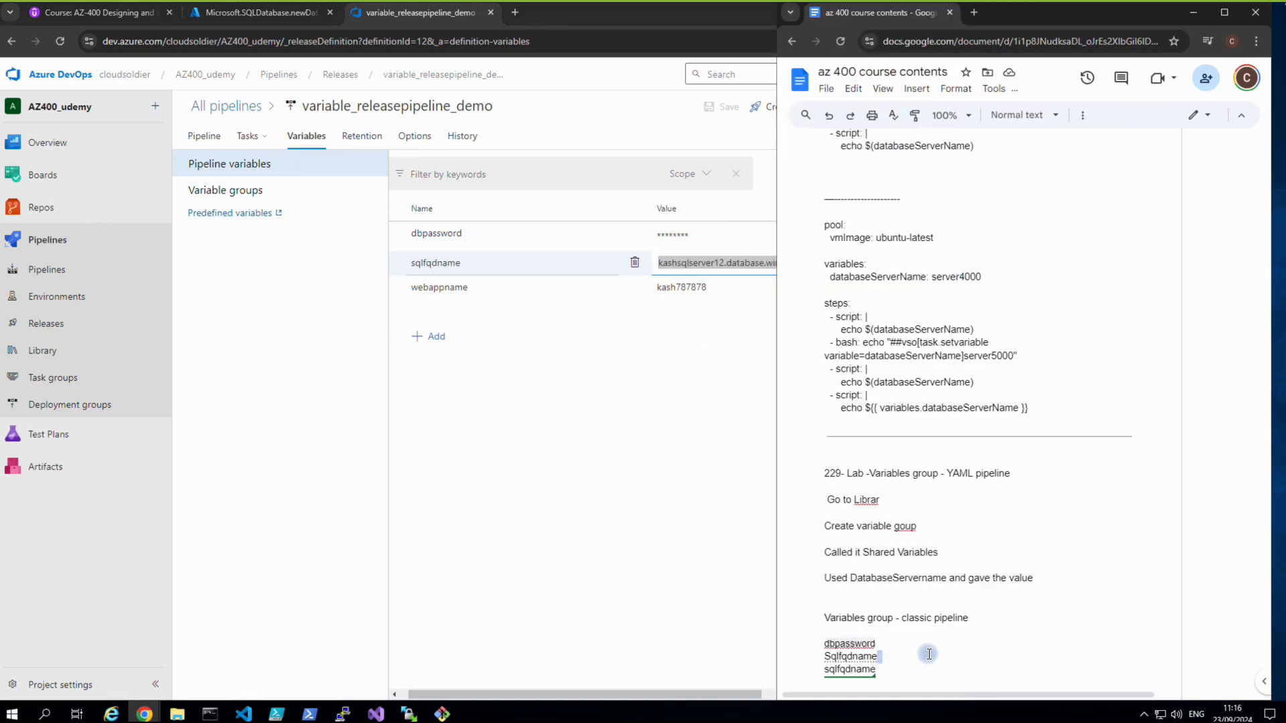
{"action": "left_click", "coordinate": [927, 663]}
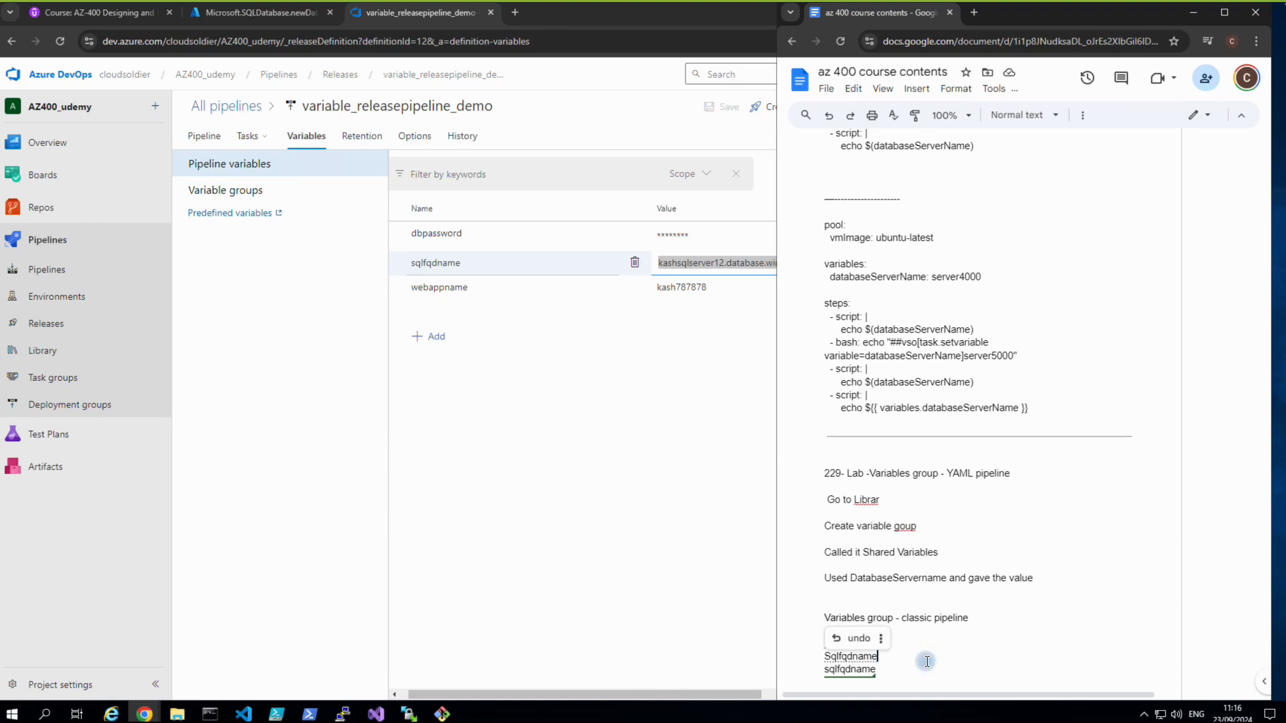
{"action": "key", "text": "ctrl+v"}
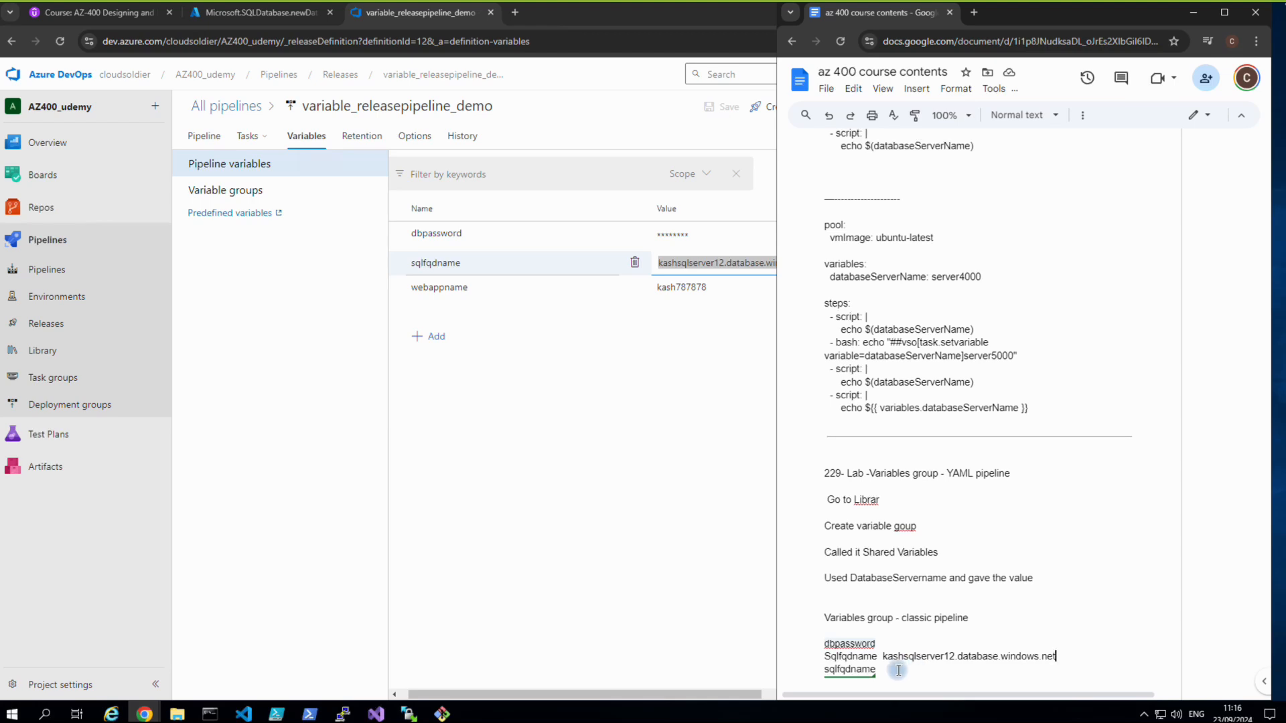
{"action": "left_click_drag", "start_coordinate": [878, 670], "coordinate": [826, 672]}
{"action": "type", "text": "weba"}
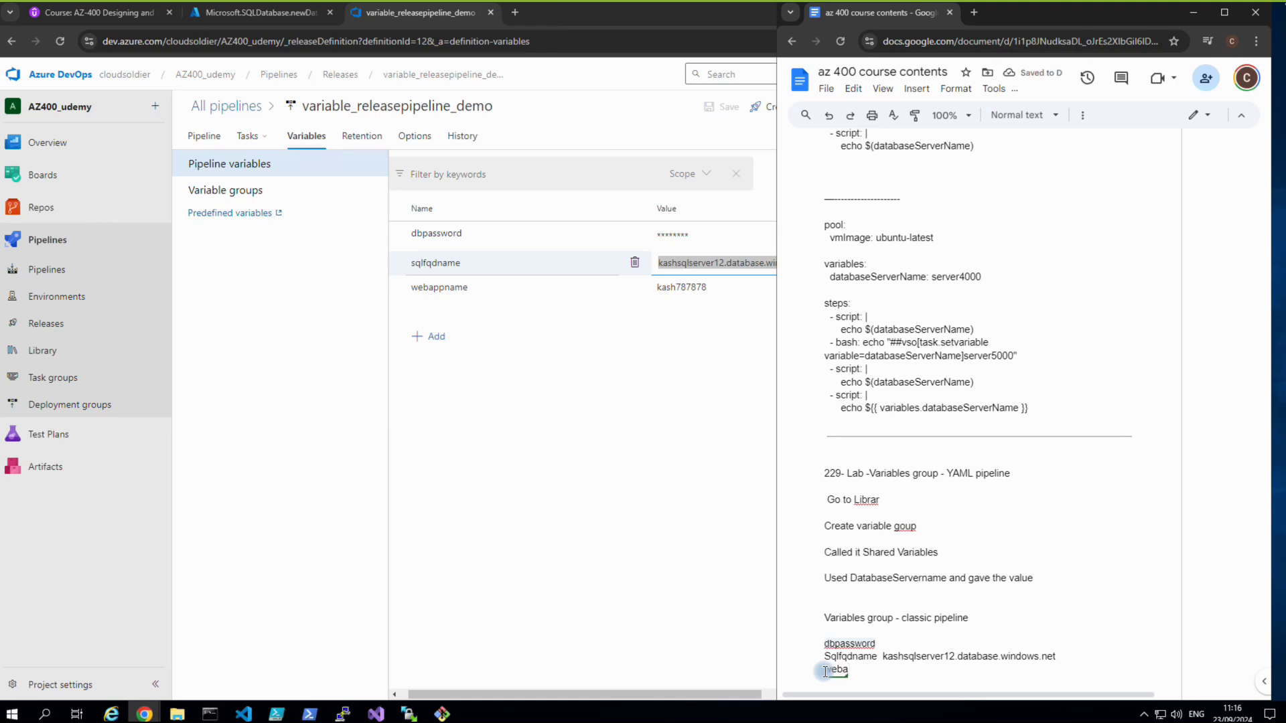
{"action": "type", "text": "ppname"}
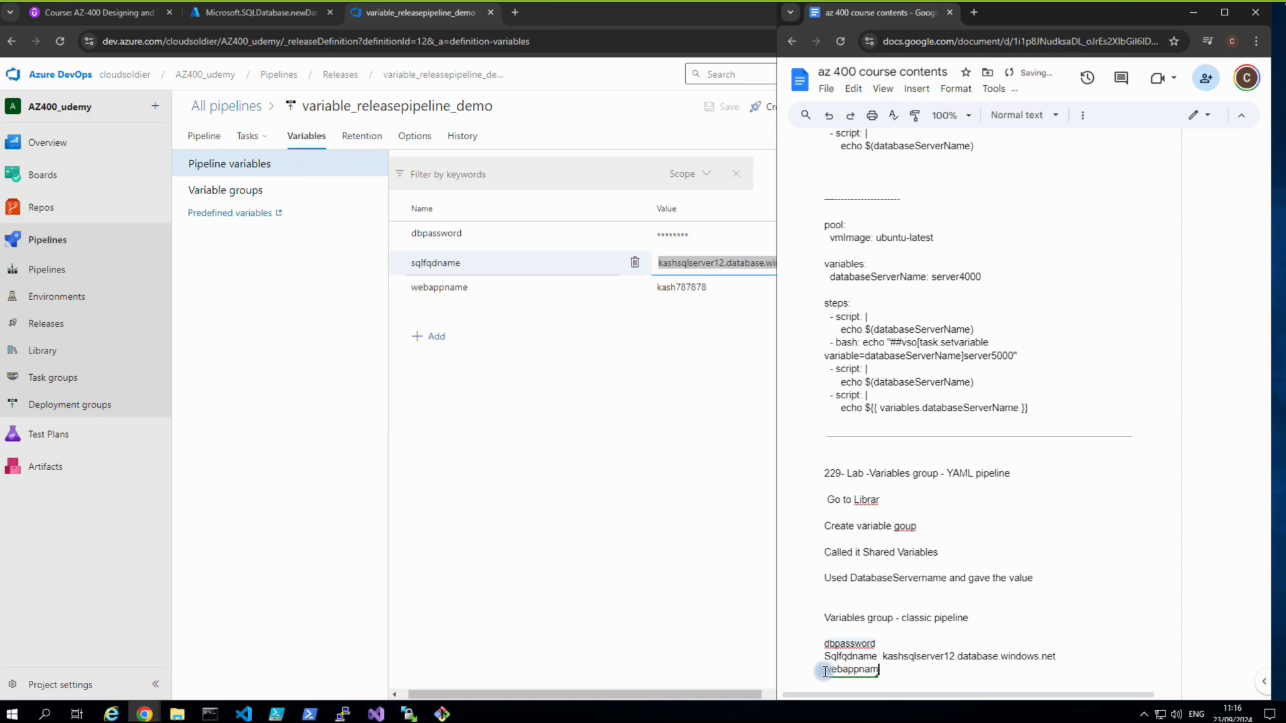
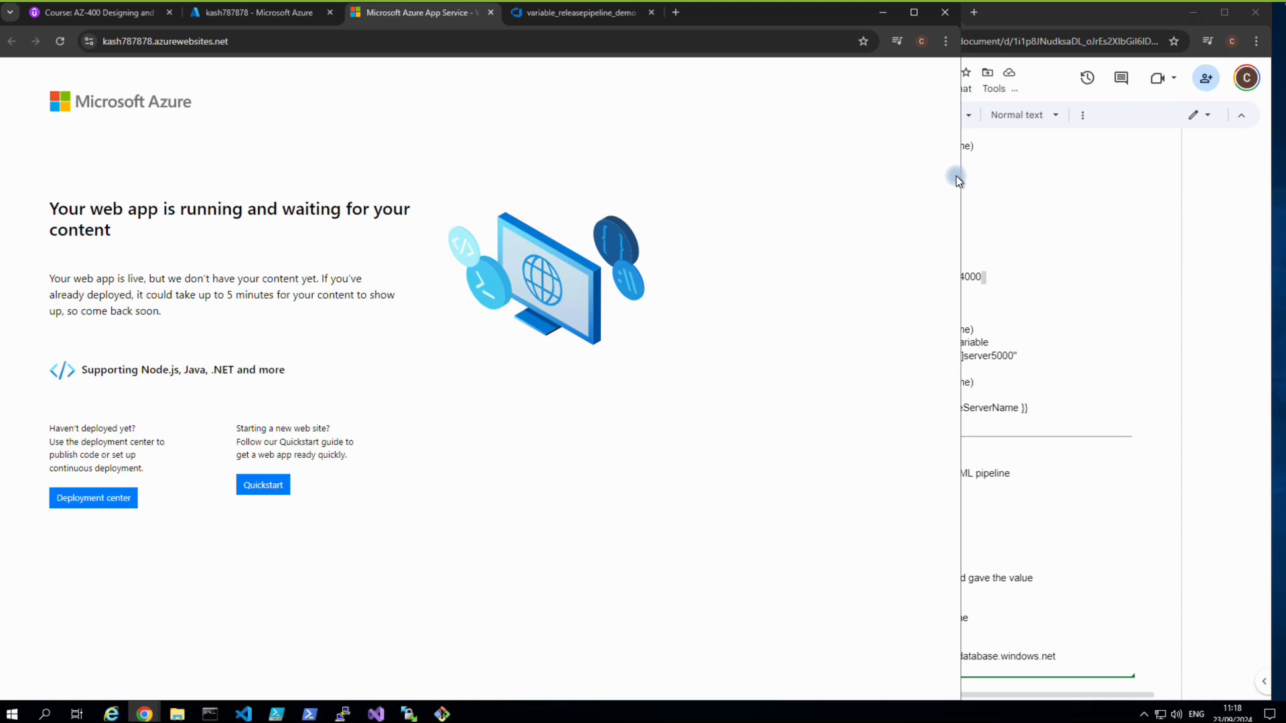
Delete the dbpassword, sqlfqdname and webappname variables, then leave for Pipelines without saving.
{"action": "left_click_drag", "start_coordinate": [959, 176], "coordinate": [1106, 177]}
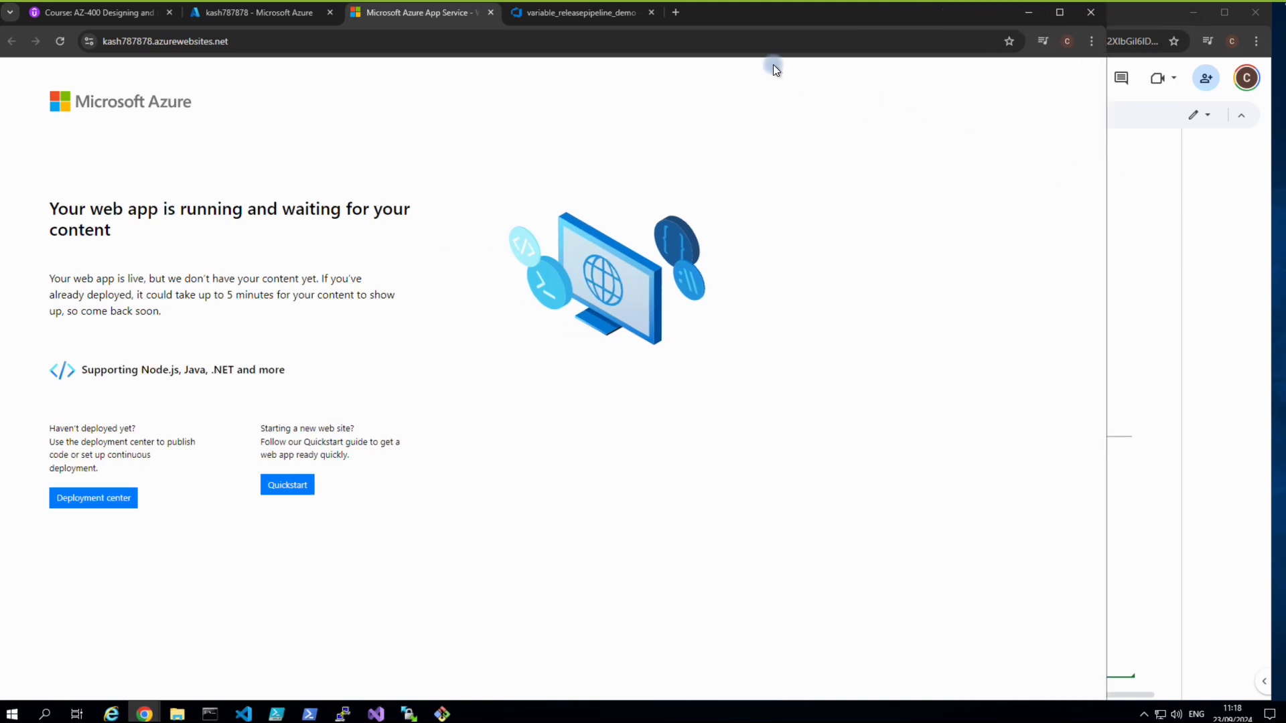
{"action": "left_click", "coordinate": [592, 19]}
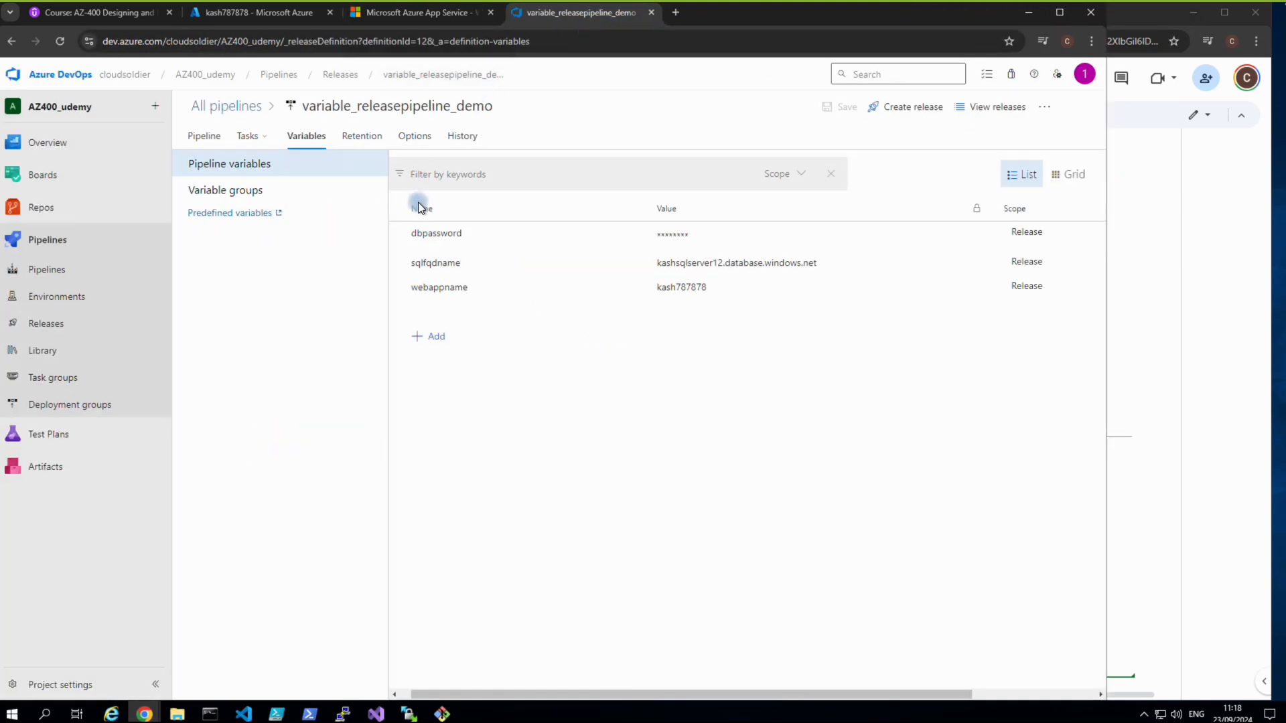
{"action": "mouse_move", "coordinate": [417, 235]}
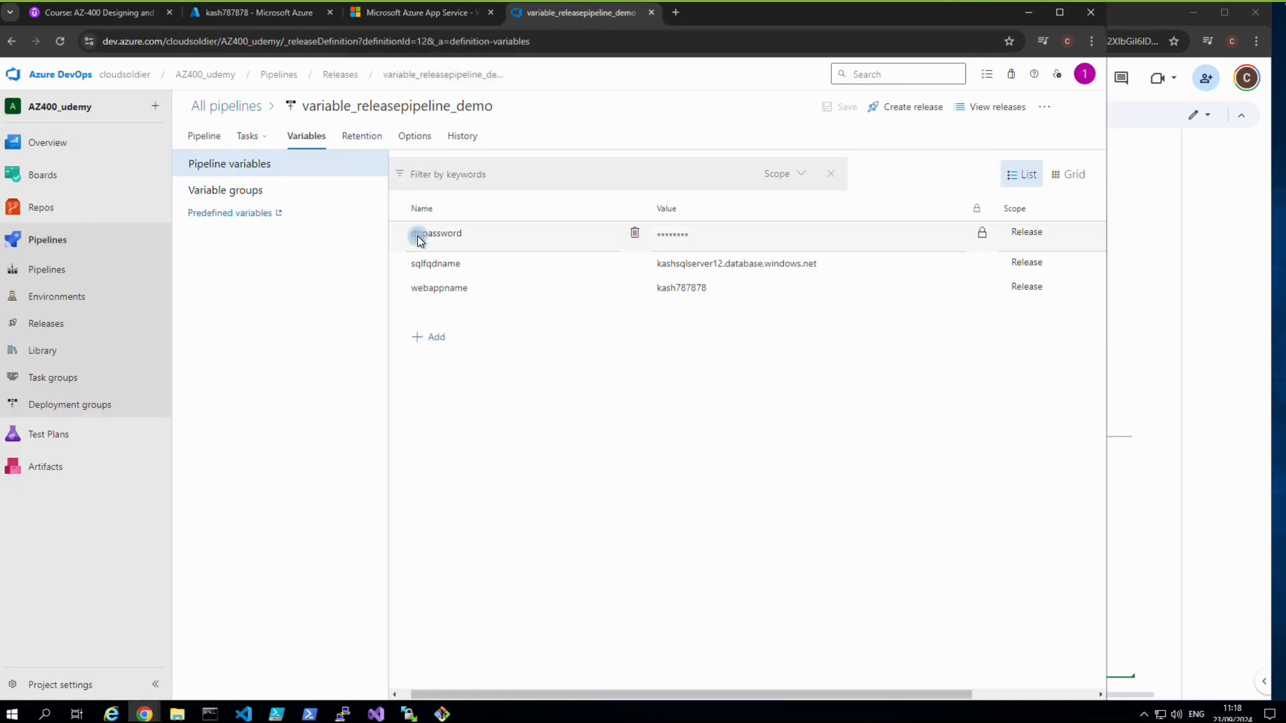
{"action": "left_click", "coordinate": [637, 234]}
{"action": "left_click", "coordinate": [637, 234]}
{"action": "left_click", "coordinate": [636, 234]}
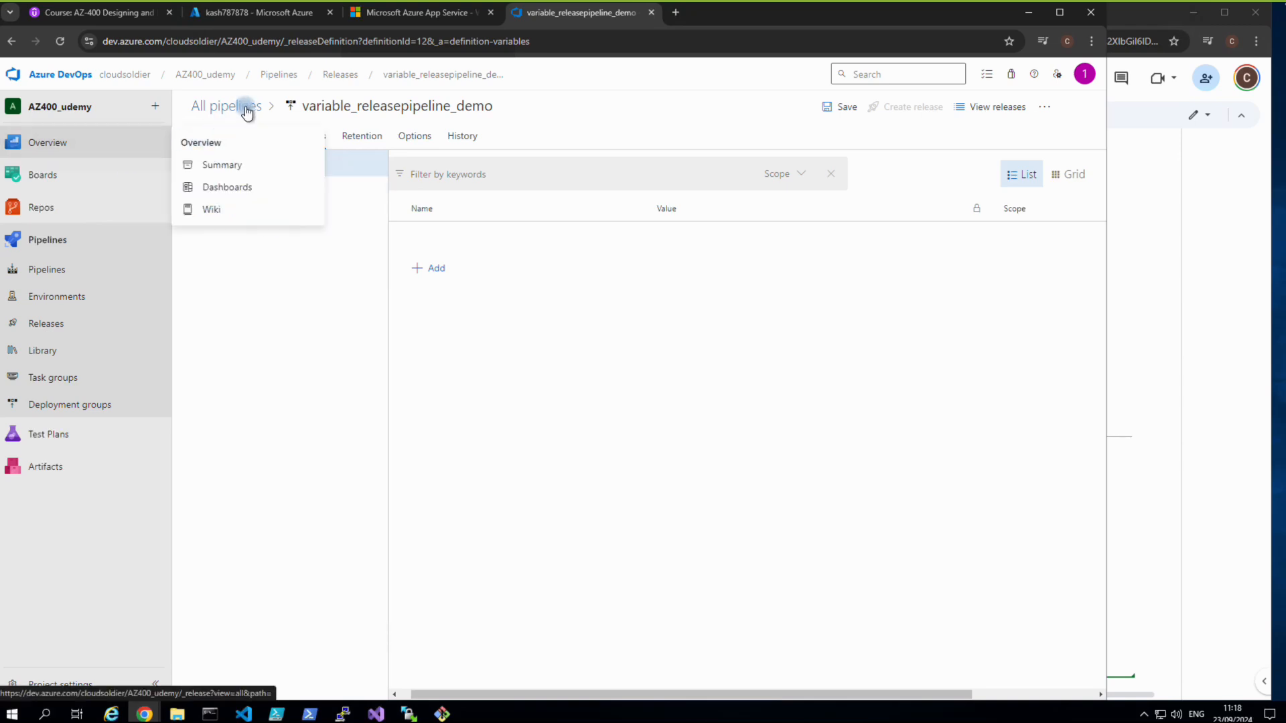
{"action": "left_click", "coordinate": [268, 77]}
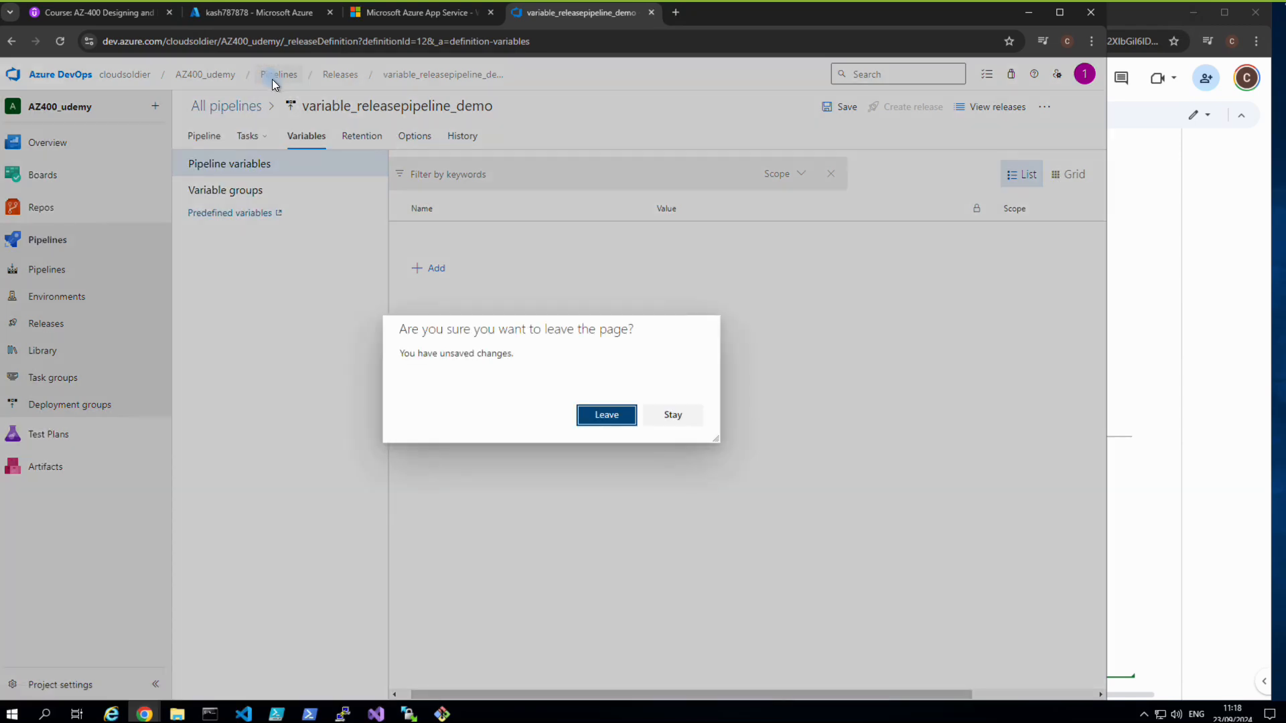
{"action": "left_click", "coordinate": [585, 416]}
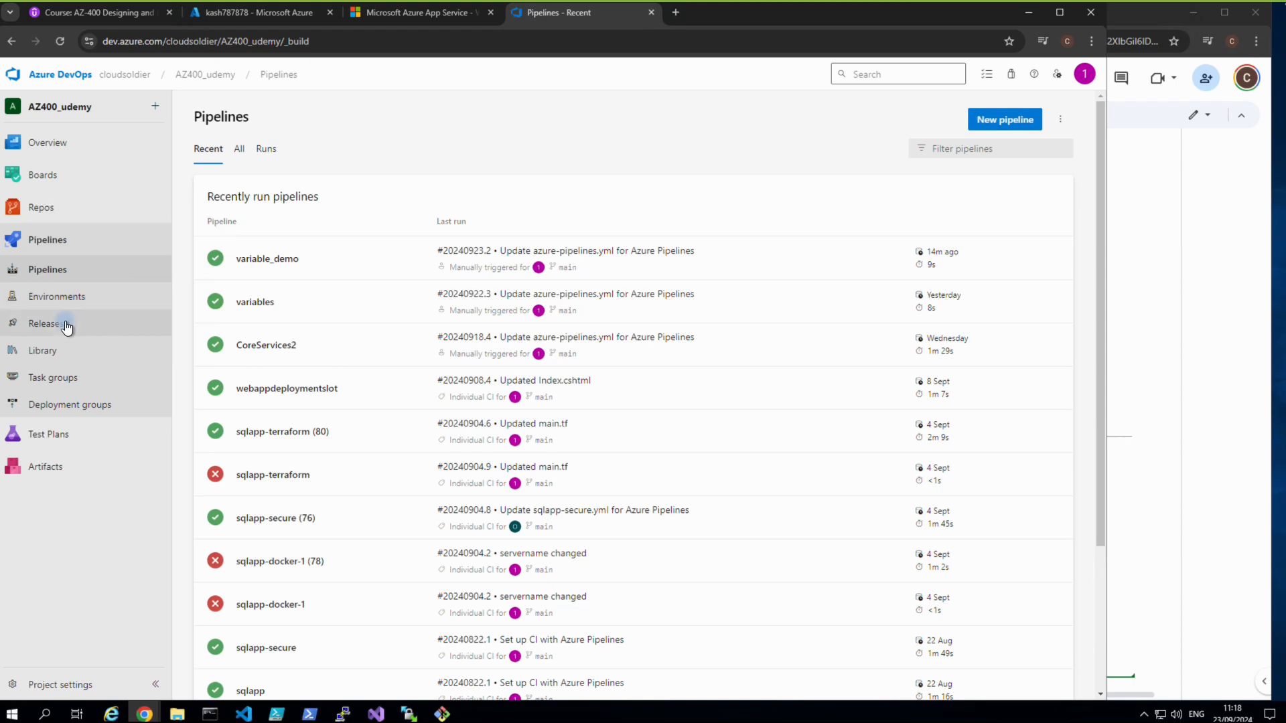
Edit variable_releasepipeline_demo and inspect its SQL Table, Web App Deploy and App Service Settings tasks.
{"action": "left_click", "coordinate": [46, 324]}
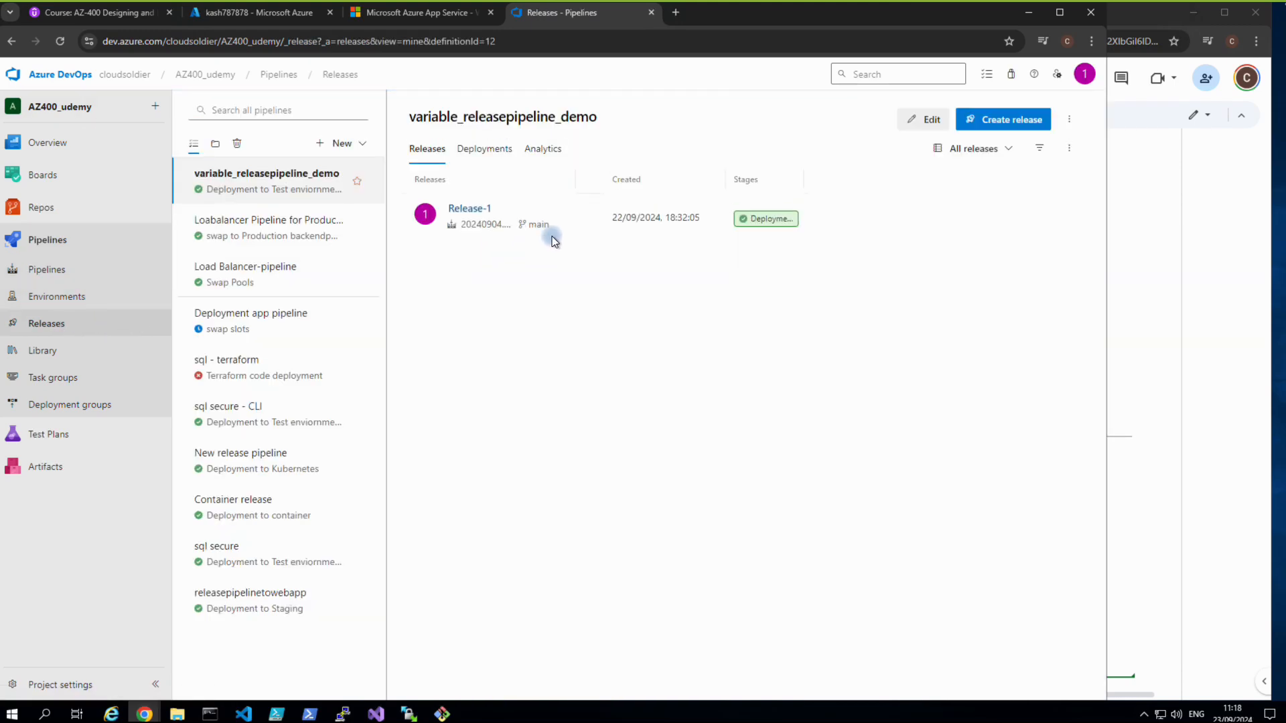
{"action": "left_click", "coordinate": [921, 125]}
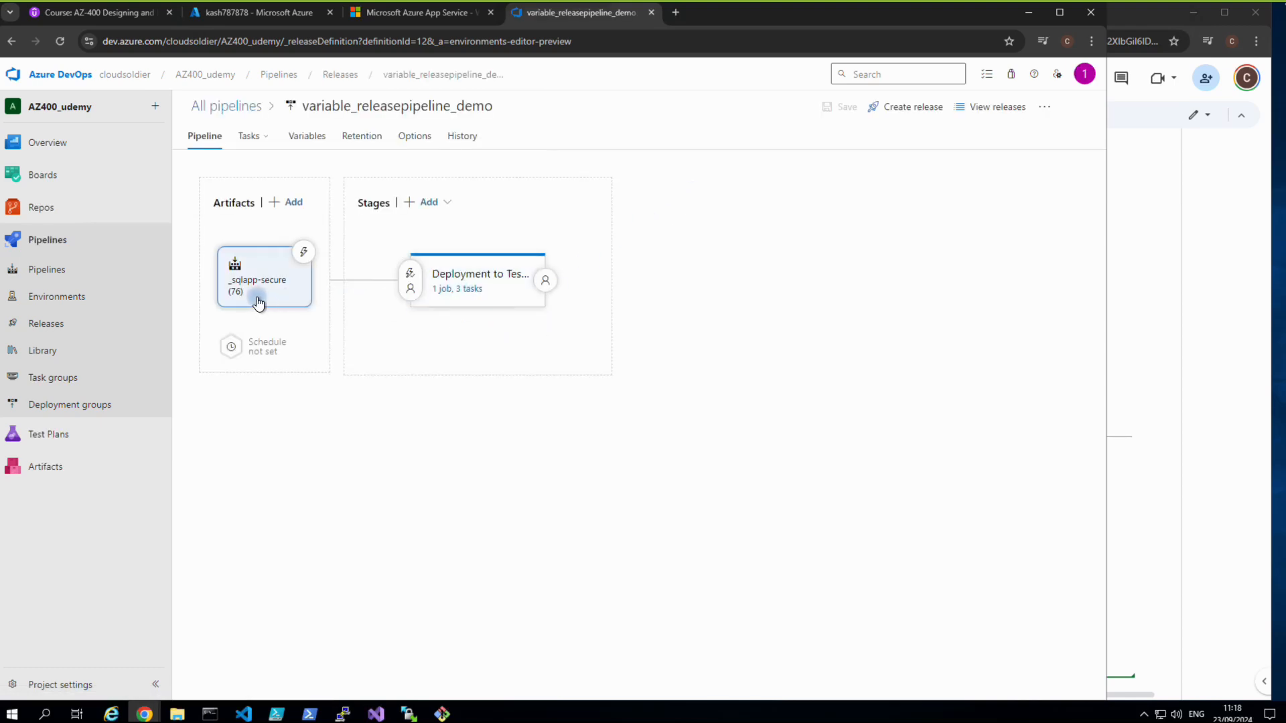
{"action": "left_click", "coordinate": [448, 289]}
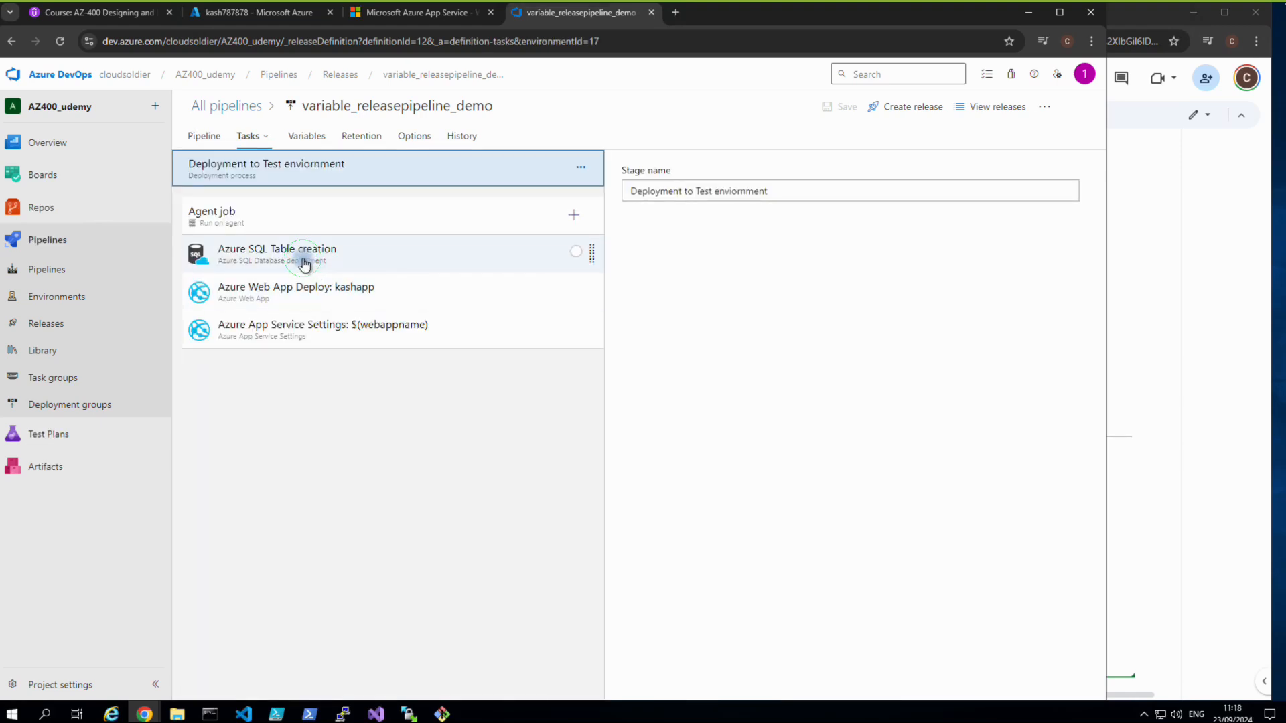
{"action": "left_click", "coordinate": [304, 264]}
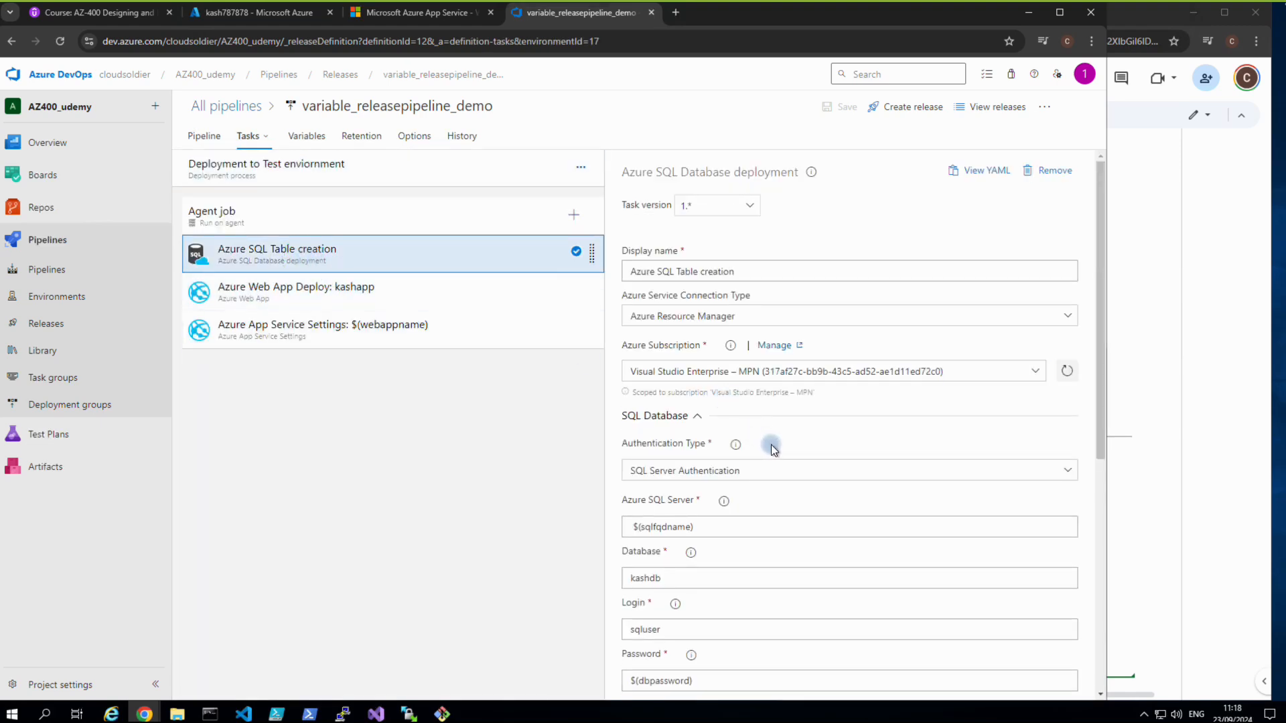
{"action": "scroll", "coordinate": [781, 451], "scroll_direction": "down", "scroll_amount": 2}
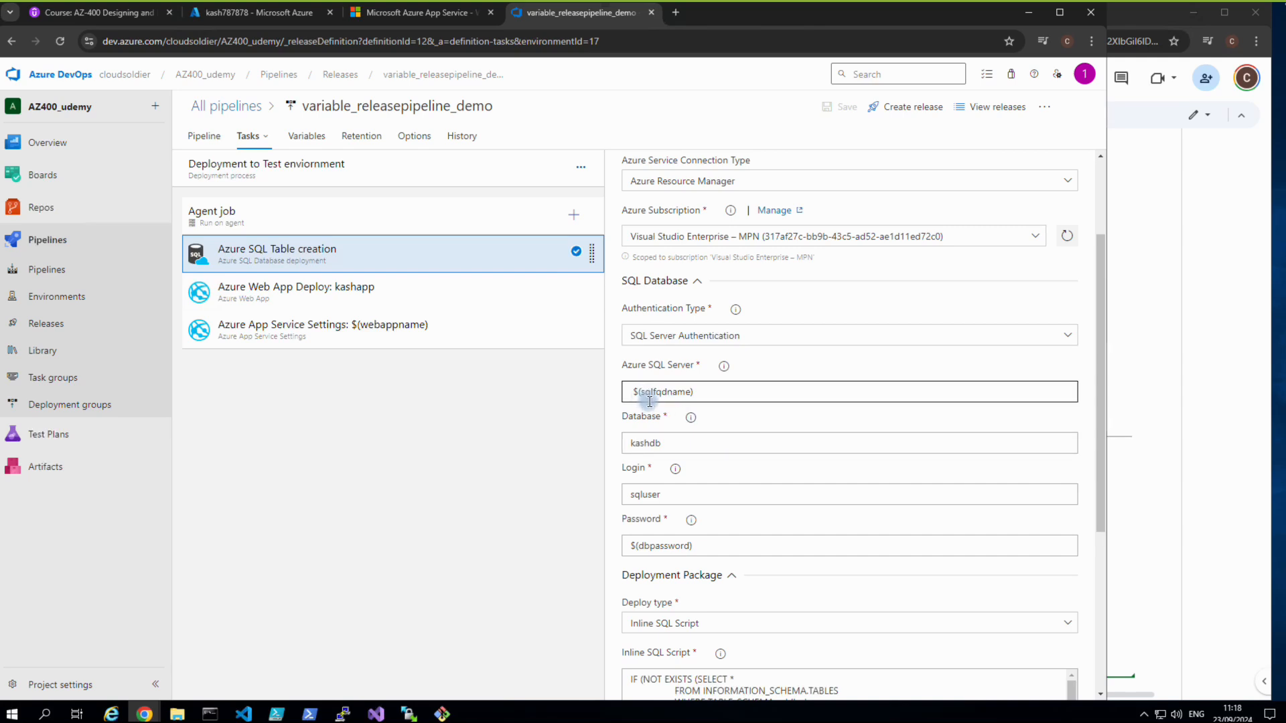
{"action": "scroll", "coordinate": [686, 431], "scroll_direction": "down", "scroll_amount": 1}
{"action": "scroll", "coordinate": [686, 431], "scroll_direction": "down", "scroll_amount": 1}
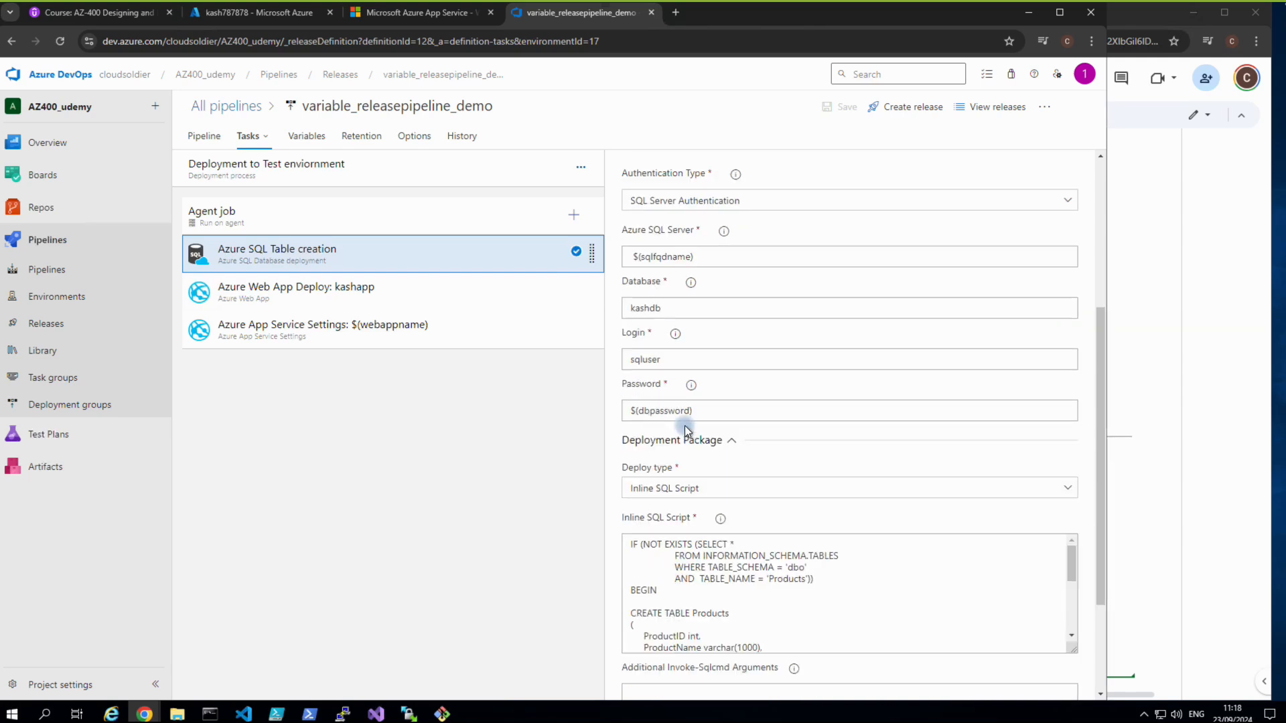
{"action": "scroll", "coordinate": [686, 432], "scroll_direction": "down", "scroll_amount": 2}
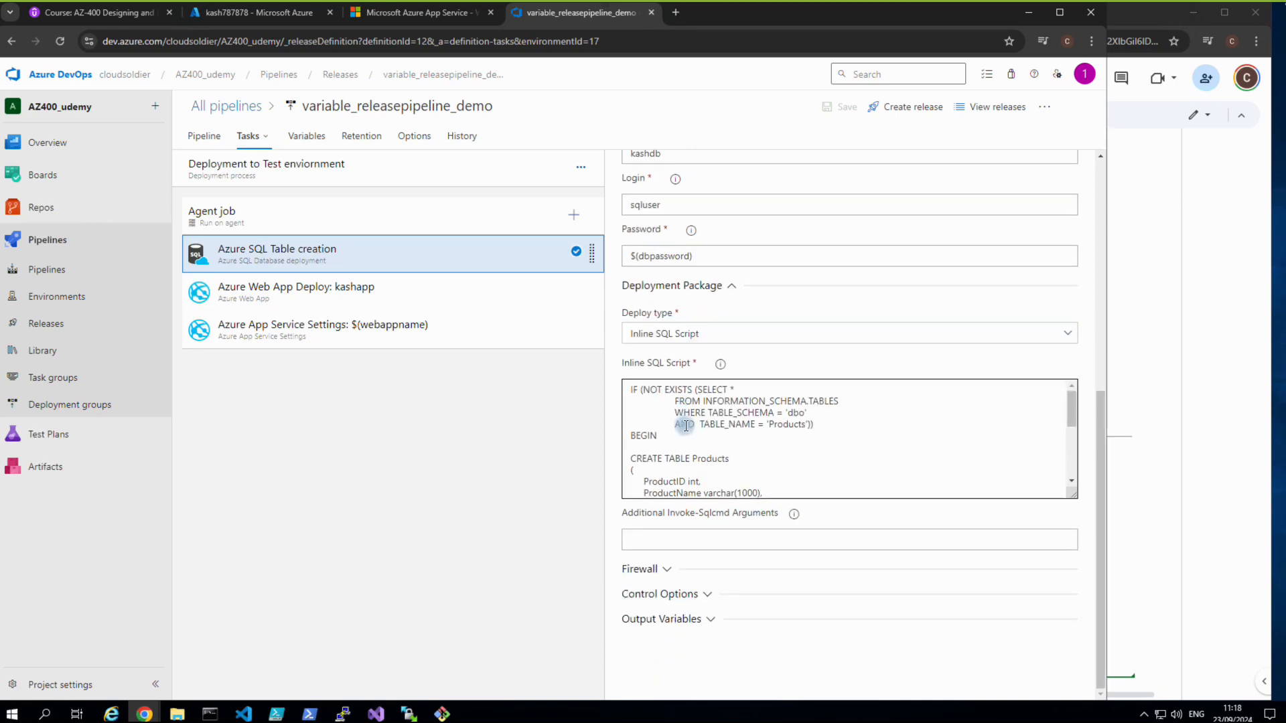
{"action": "left_click", "coordinate": [331, 302]}
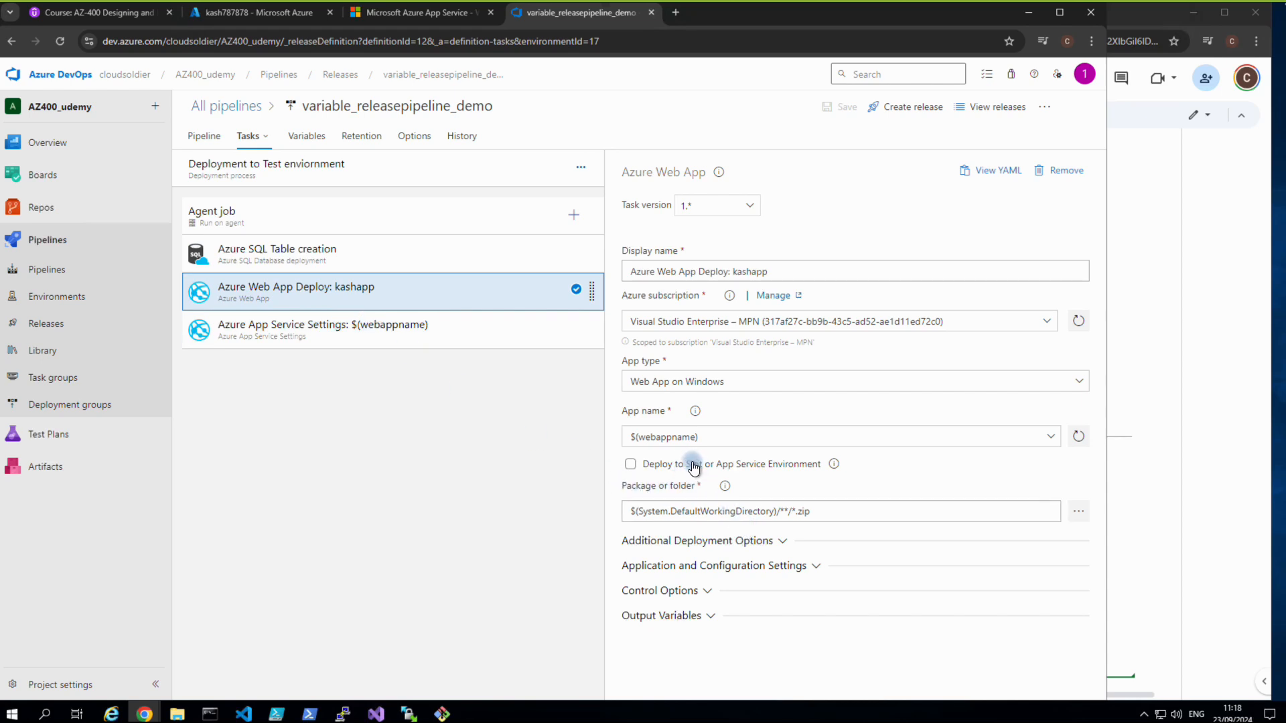
{"action": "left_click", "coordinate": [328, 334]}
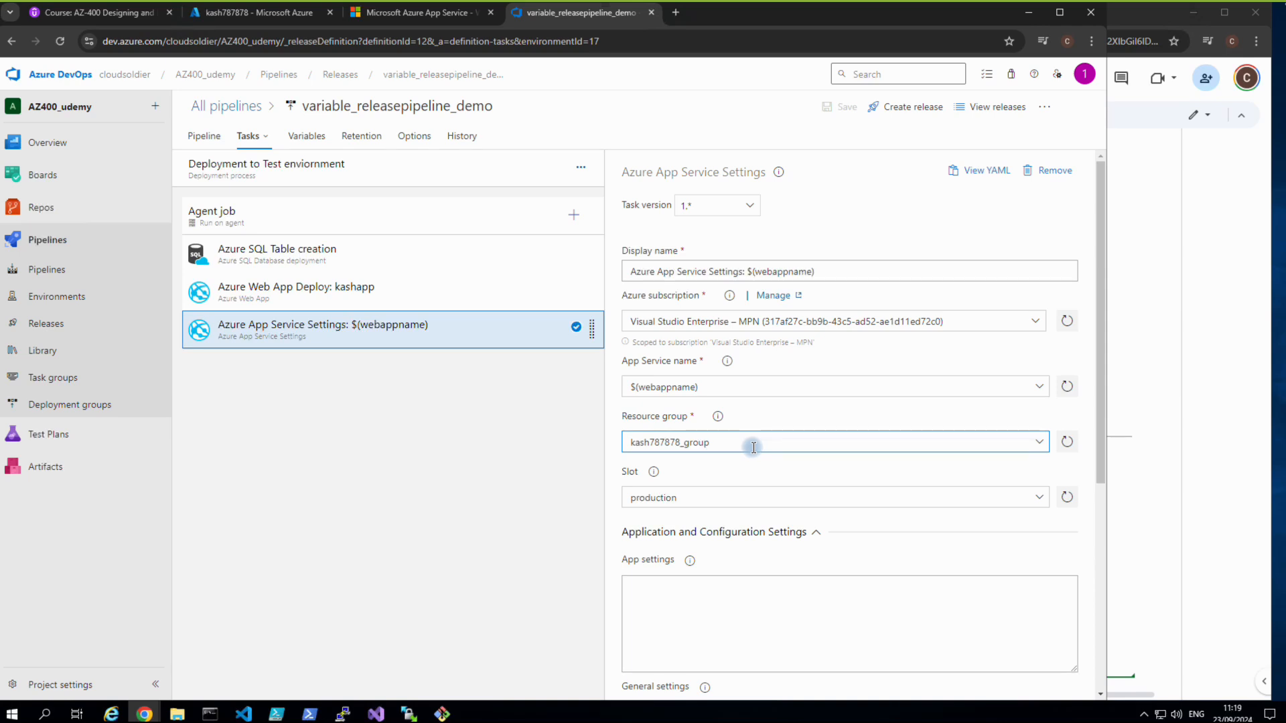
Set the App Service Settings resource group to variablegroup_rg, confirming the name in the Azure portal.
{"action": "left_click", "coordinate": [1039, 444]}
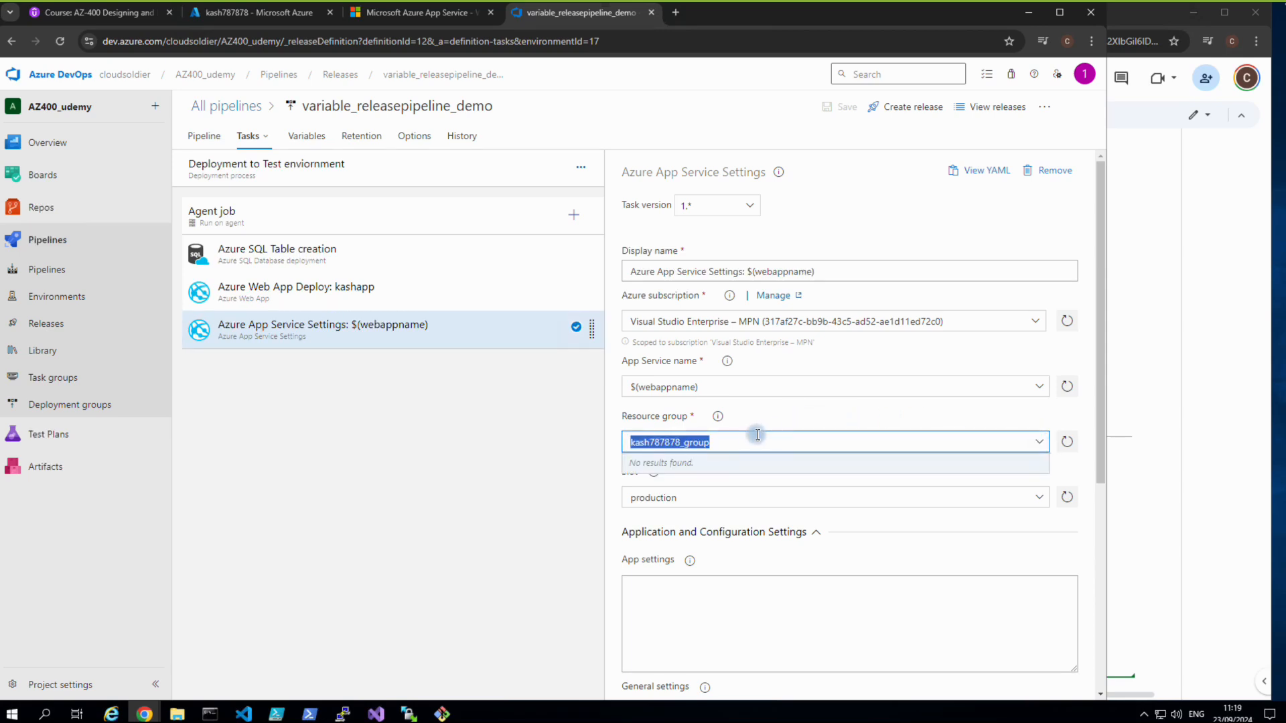
{"action": "type", "text": "variablegroup_rg"}
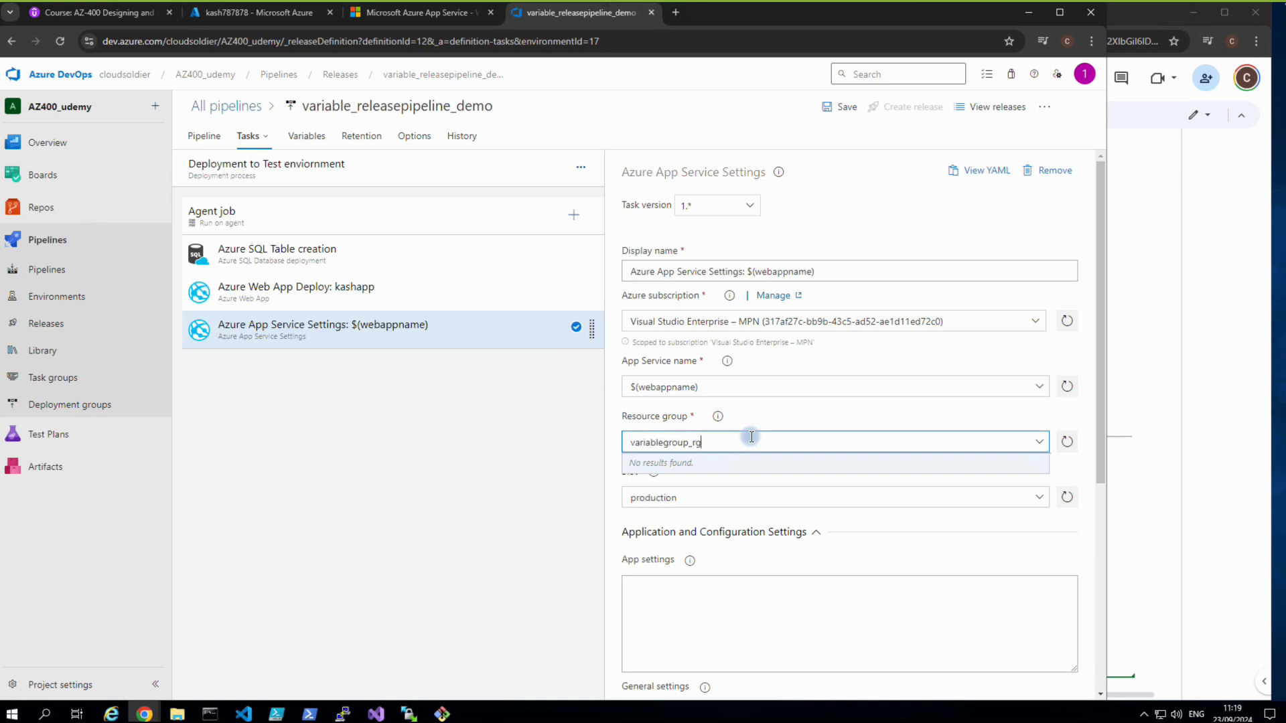
{"action": "left_click", "coordinate": [283, 9]}
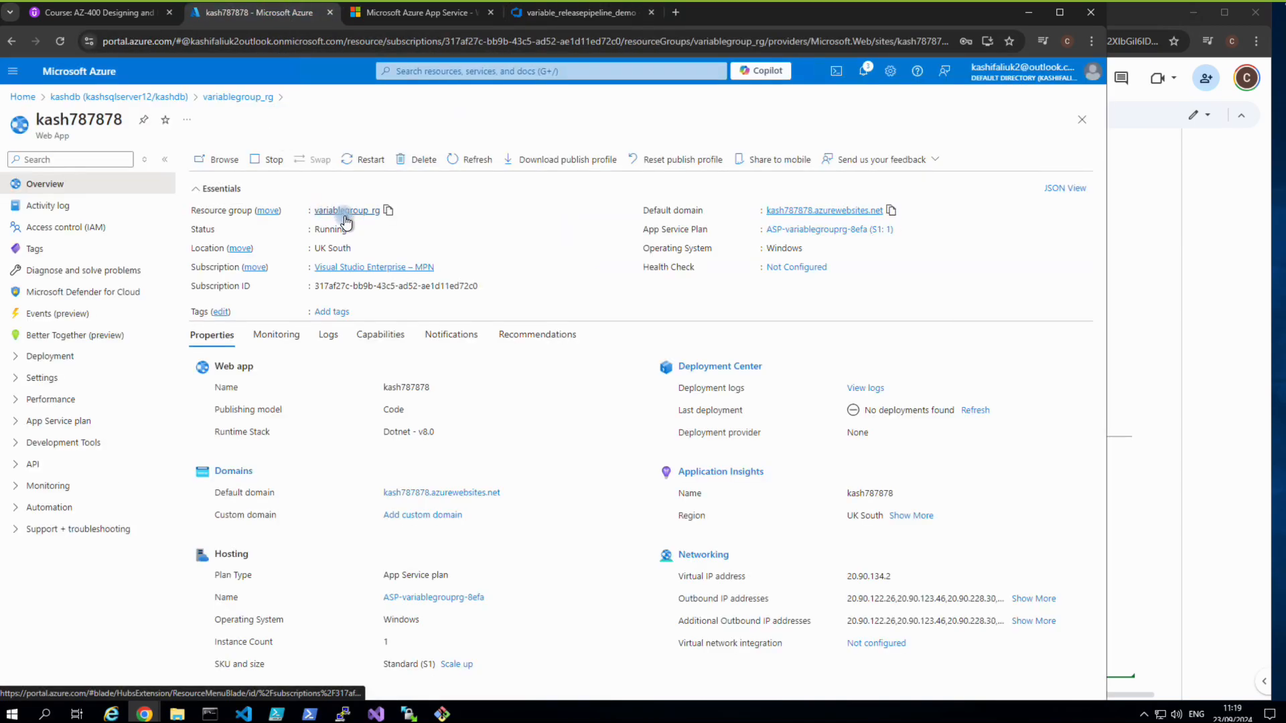
{"action": "left_click", "coordinate": [556, 14]}
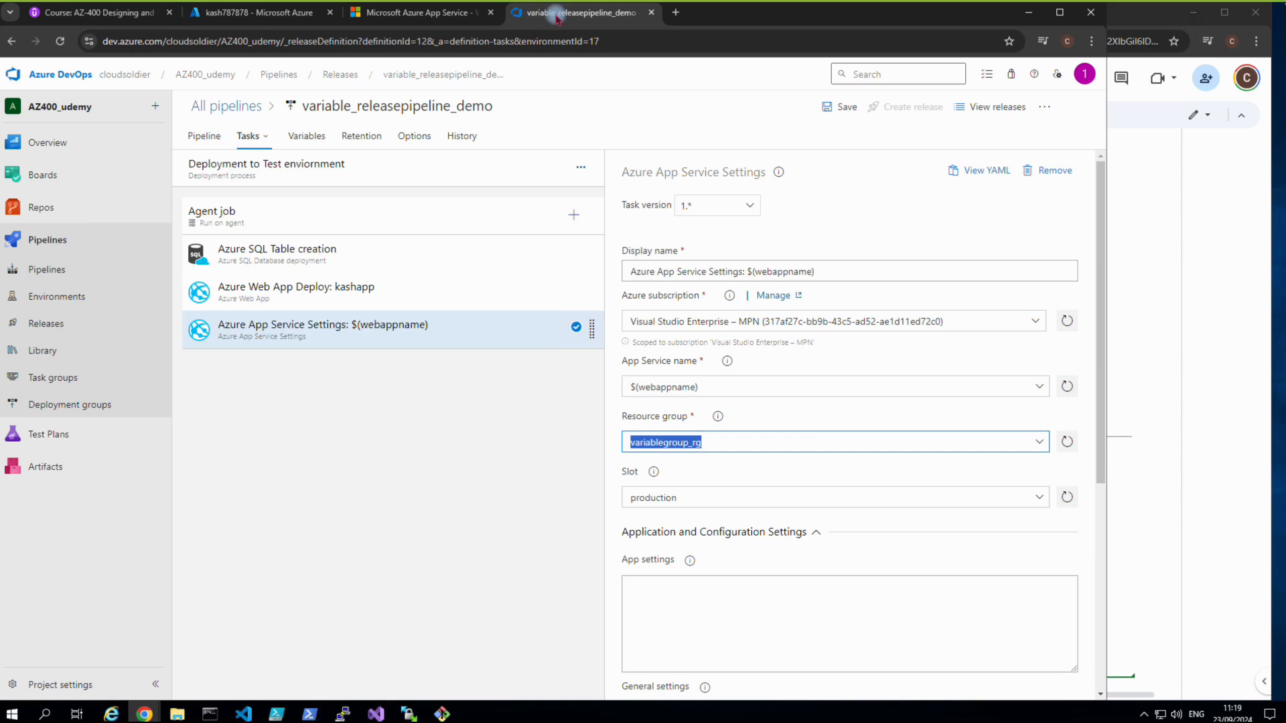
Delete the dbpassword, sqlfqdname and webappname pipeline variables and save variable_releasepipeline_demo.
{"action": "left_click", "coordinate": [308, 136]}
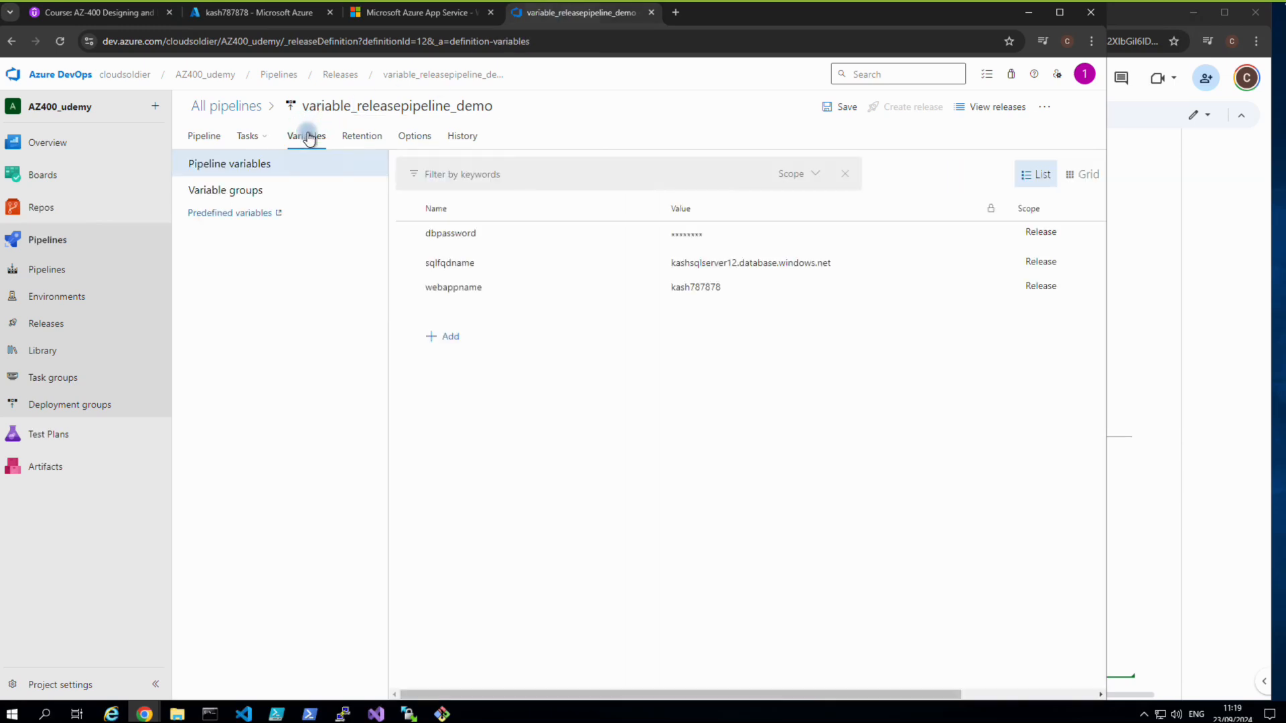
{"action": "left_click", "coordinate": [258, 188]}
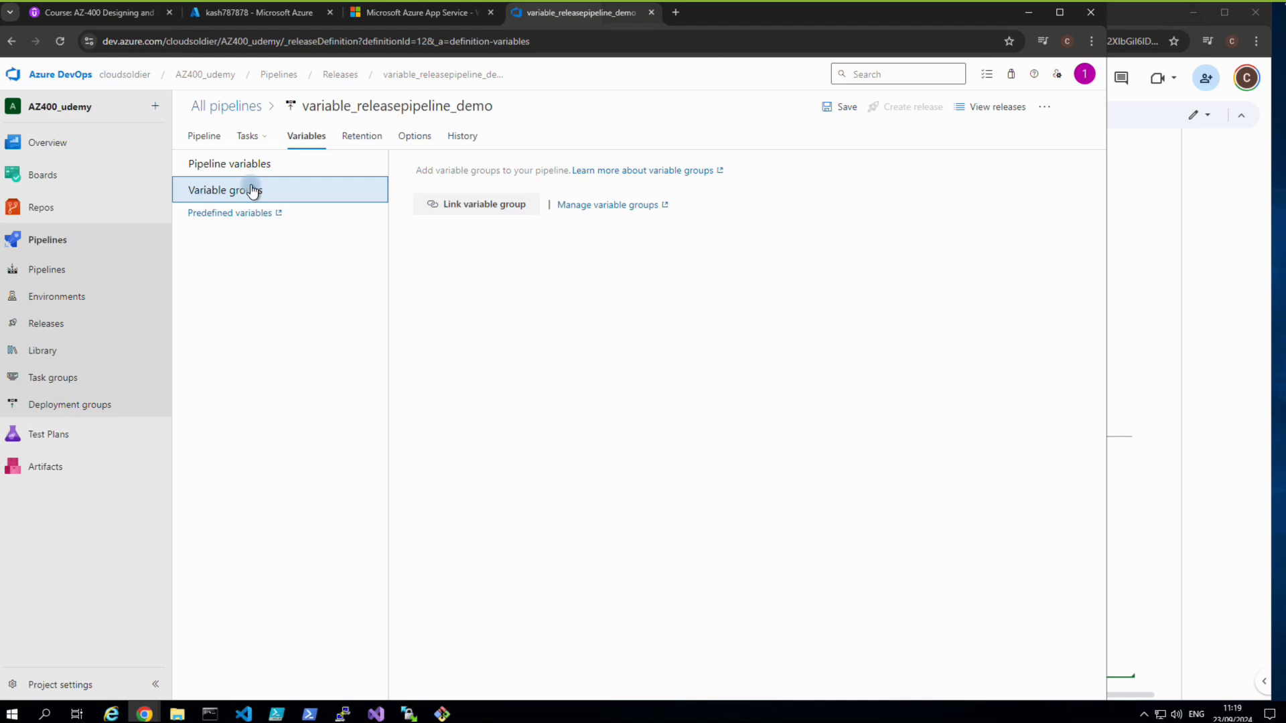
{"action": "left_click", "coordinate": [208, 136]}
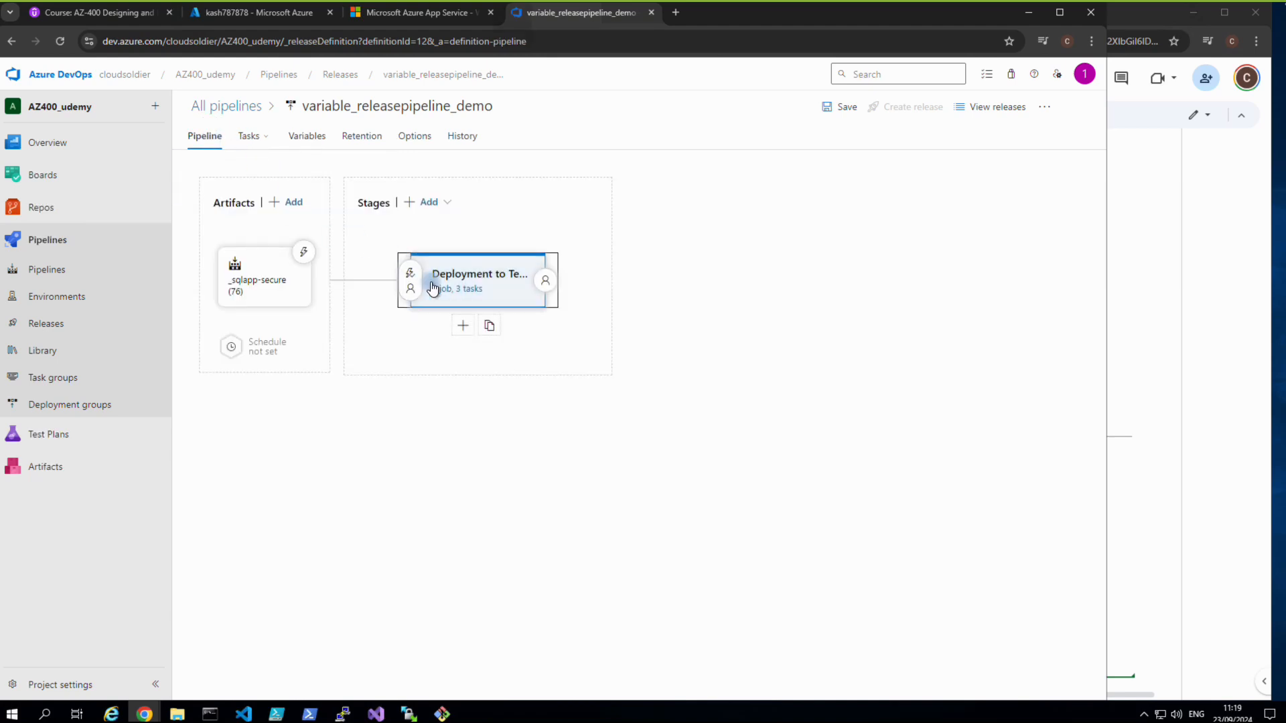
{"action": "left_click", "coordinate": [305, 143]}
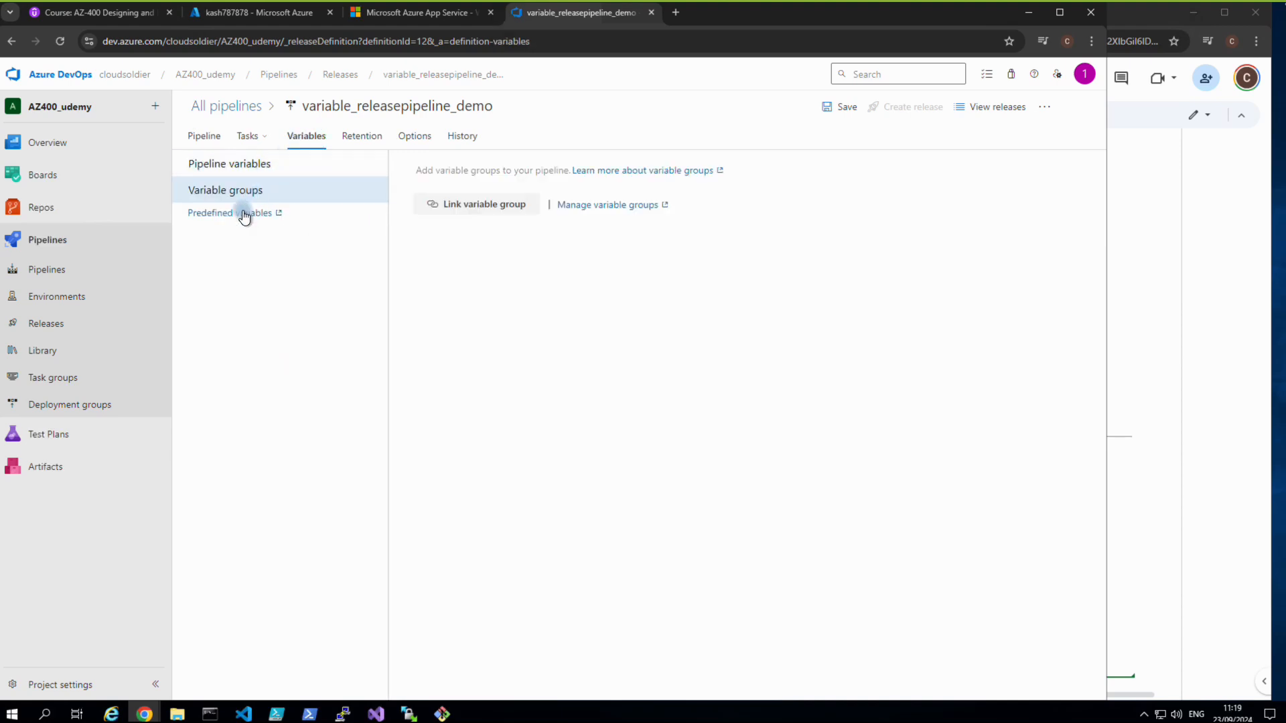
{"action": "left_click", "coordinate": [236, 171]}
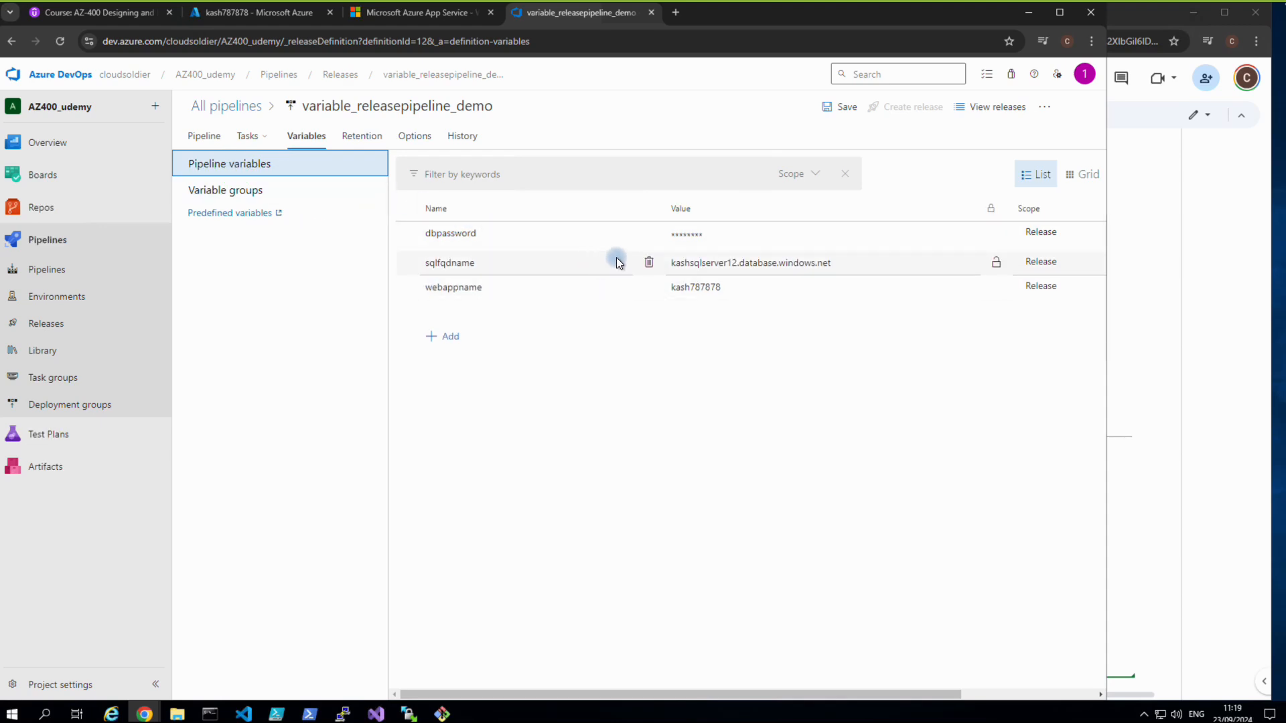
{"action": "left_click", "coordinate": [649, 234]}
{"action": "left_click", "coordinate": [648, 235]}
{"action": "left_click", "coordinate": [648, 234]}
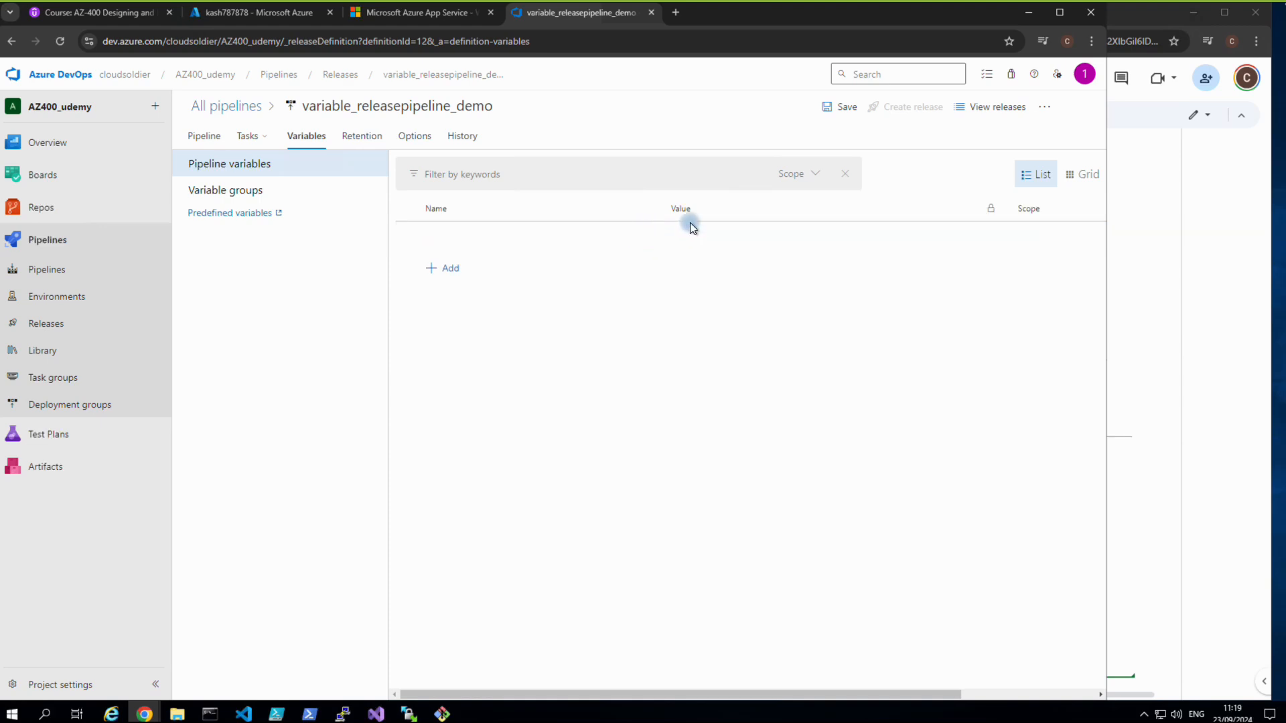
{"action": "left_click", "coordinate": [835, 108]}
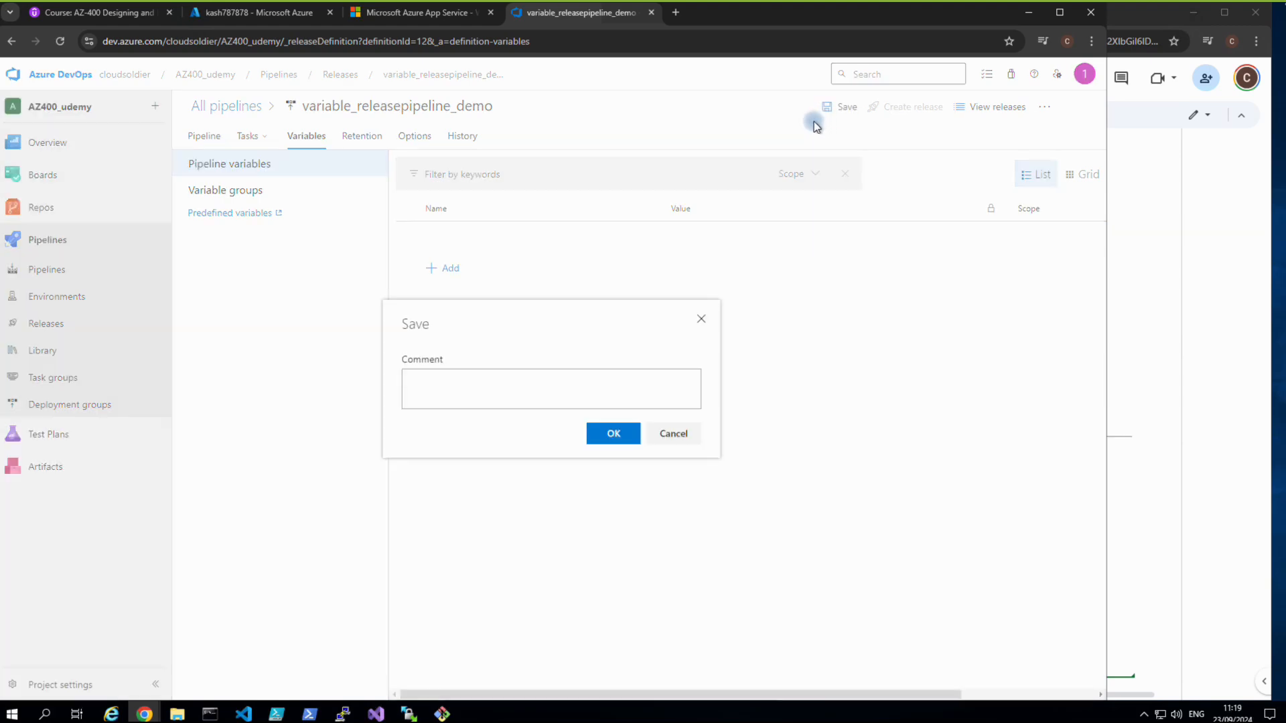
{"action": "left_click", "coordinate": [610, 444]}
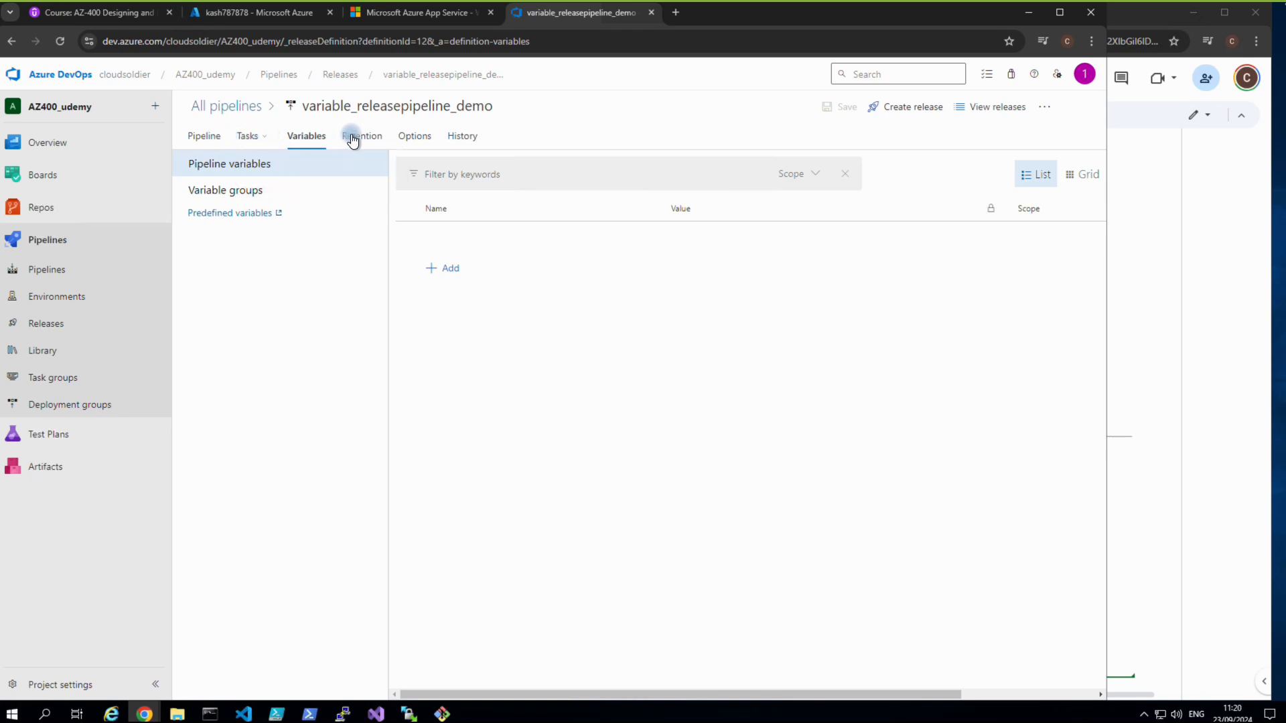
Link the sharedvariables group to the release pipeline at Release scope and open the Library.
{"action": "left_click", "coordinate": [253, 189]}
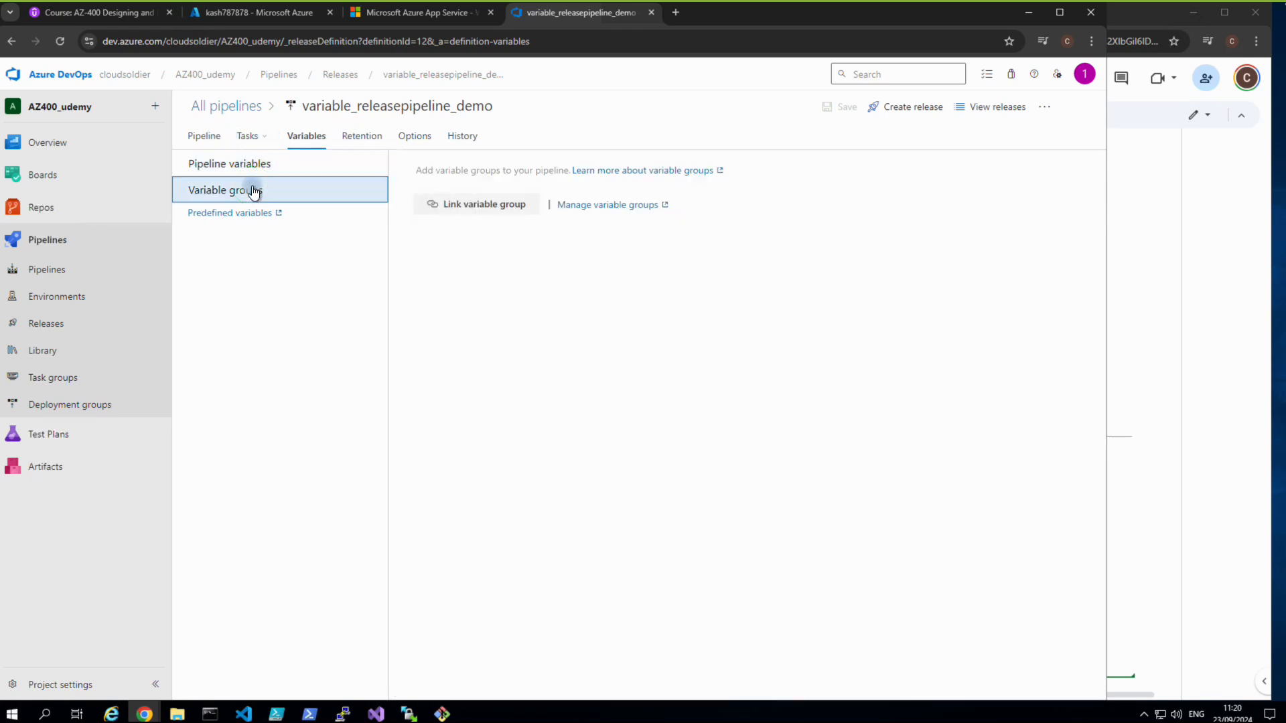
{"action": "left_click", "coordinate": [453, 205]}
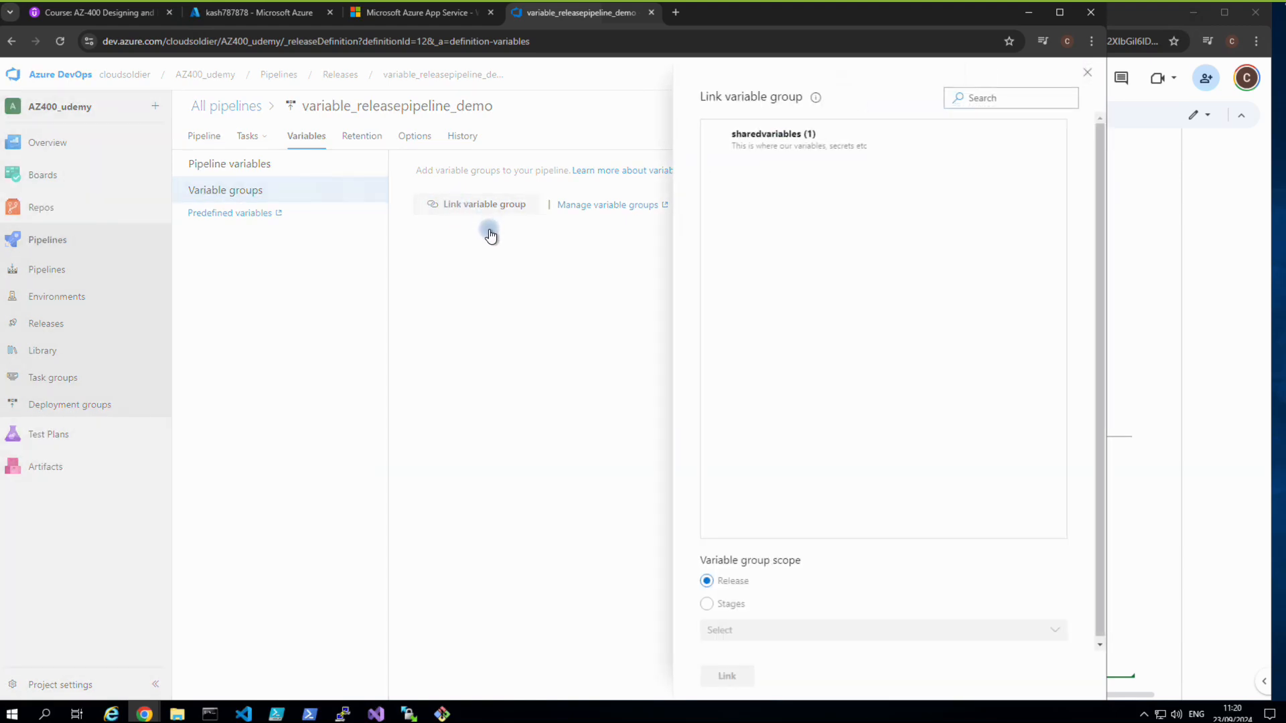
{"action": "left_click", "coordinate": [775, 140]}
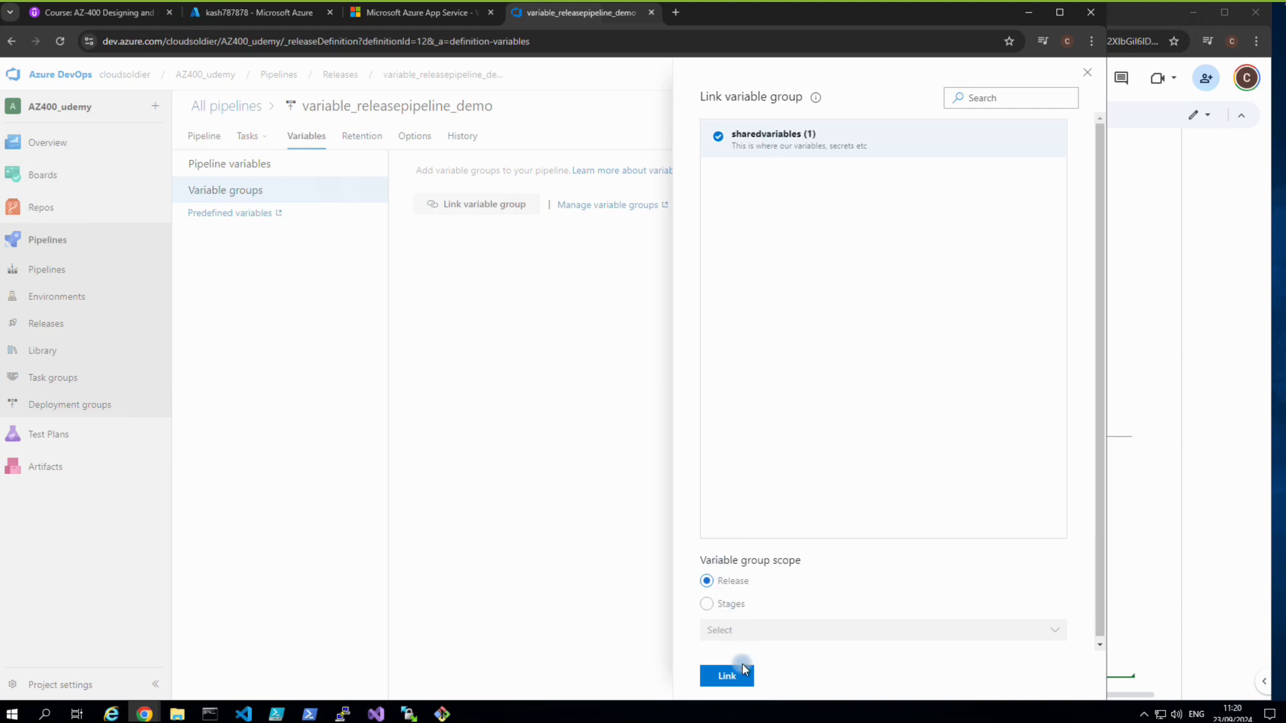
{"action": "left_click", "coordinate": [742, 672]}
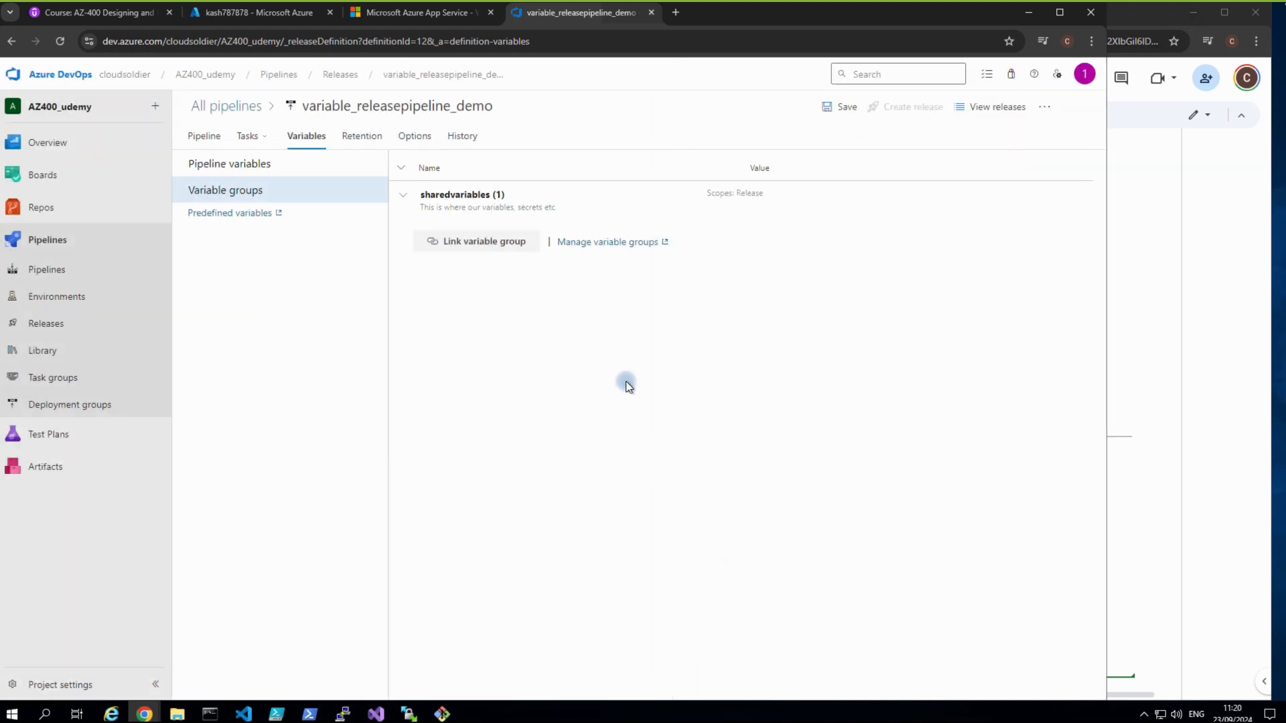
{"action": "left_click", "coordinate": [585, 244]}
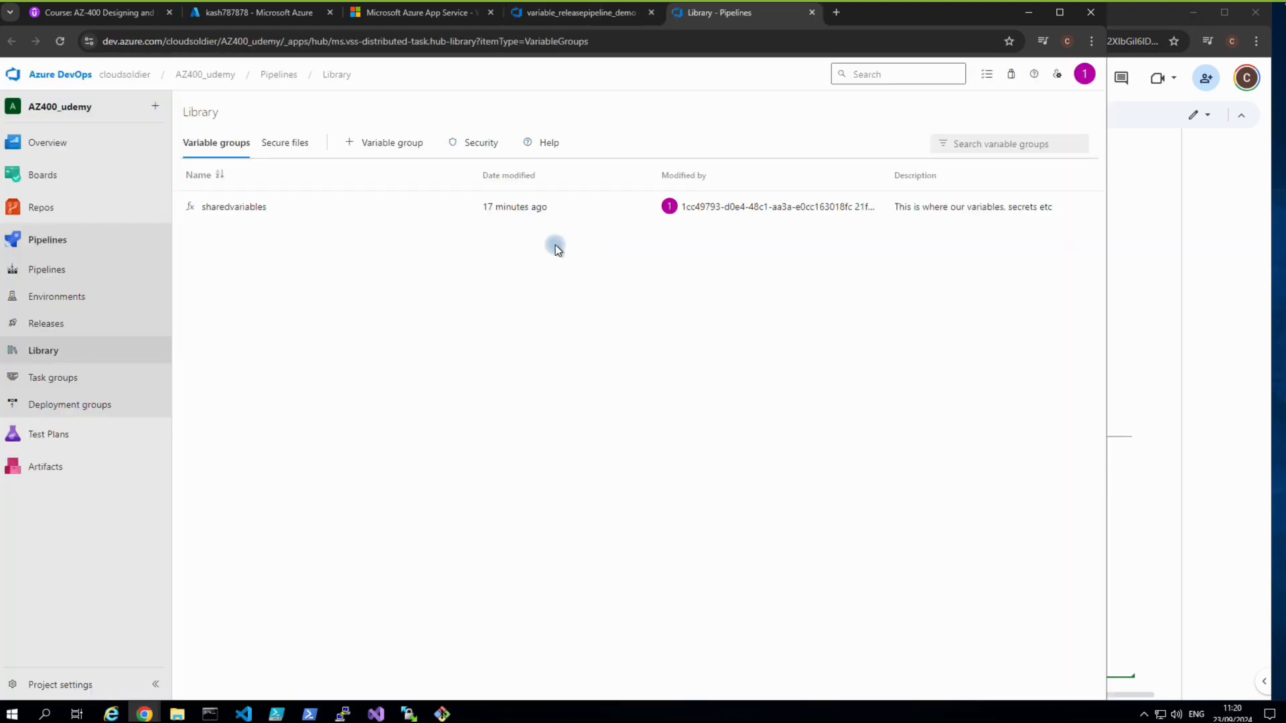
In sharedvariables, delete databaseServerName and add an empty variable row.
{"action": "left_click", "coordinate": [226, 208]}
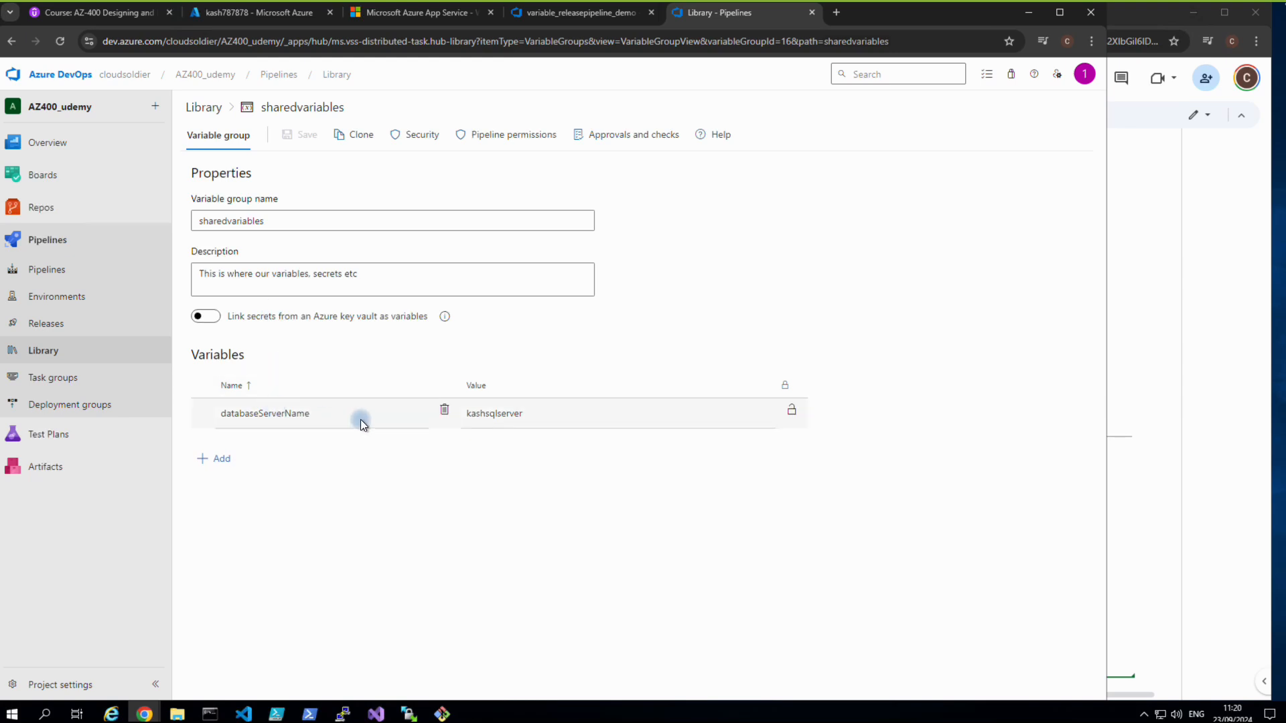
{"action": "left_click", "coordinate": [442, 412]}
{"action": "left_click", "coordinate": [217, 442]}
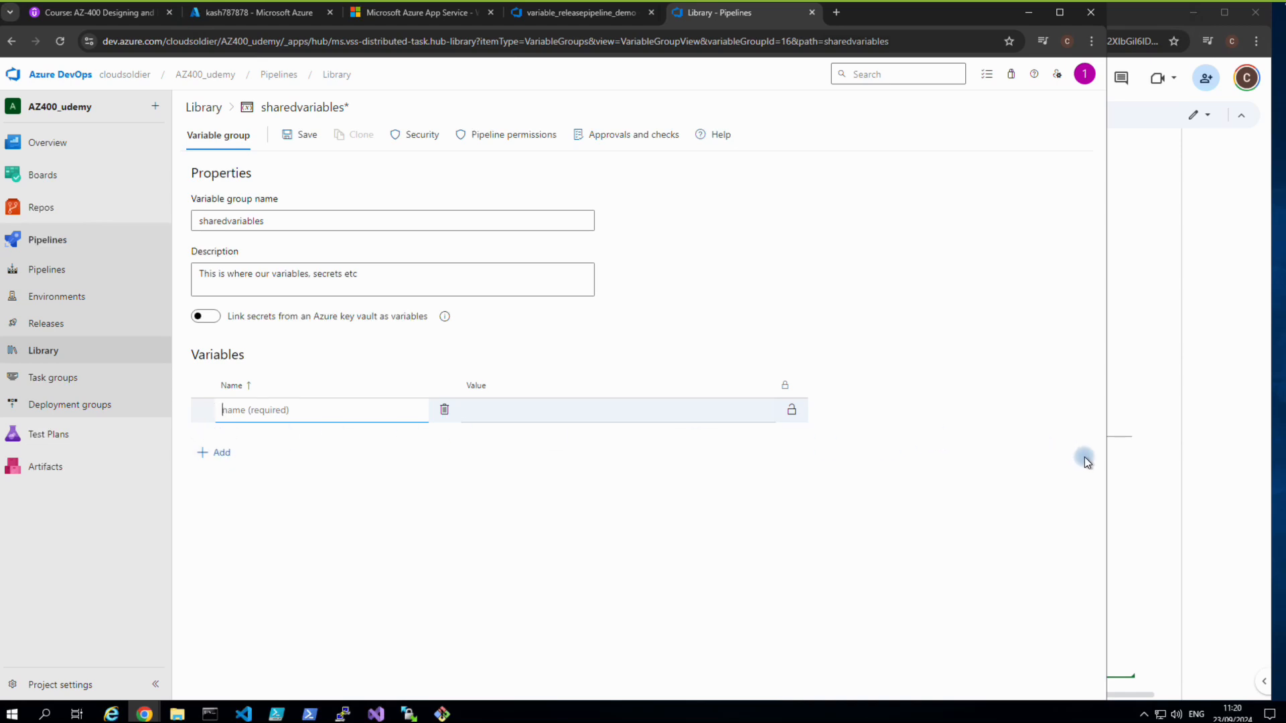
{"action": "left_click_drag", "start_coordinate": [1107, 461], "coordinate": [761, 444]}
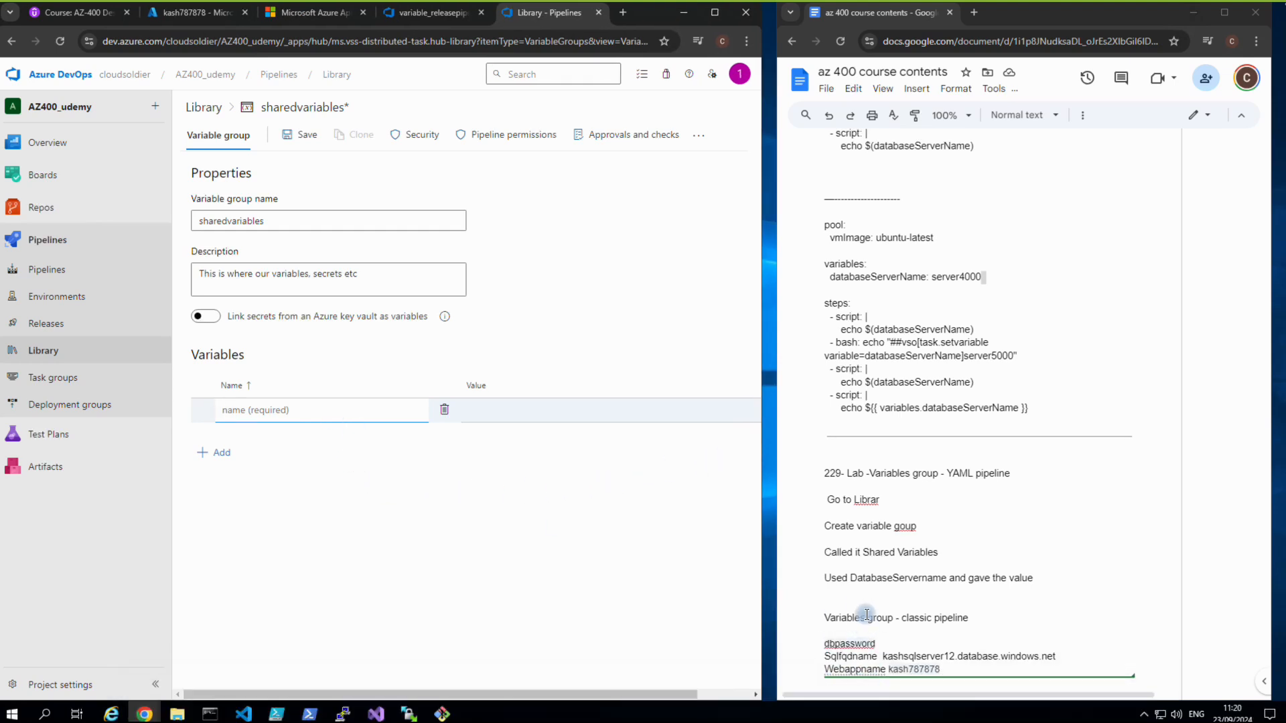
Take dbpassword from the course notes and enter it as the new variable's name.
{"action": "left_click", "coordinate": [884, 645]}
{"action": "left_click_drag", "start_coordinate": [883, 645], "coordinate": [840, 647]}
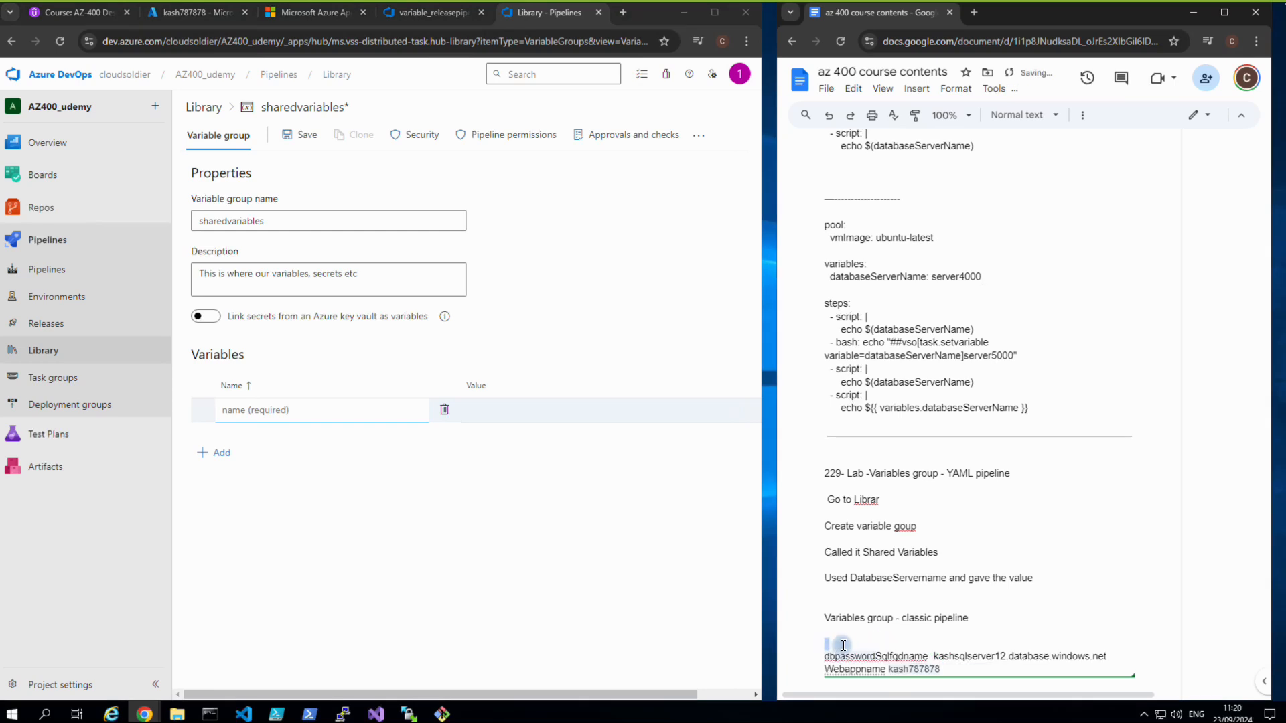
{"action": "key", "text": "ctrl+z"}
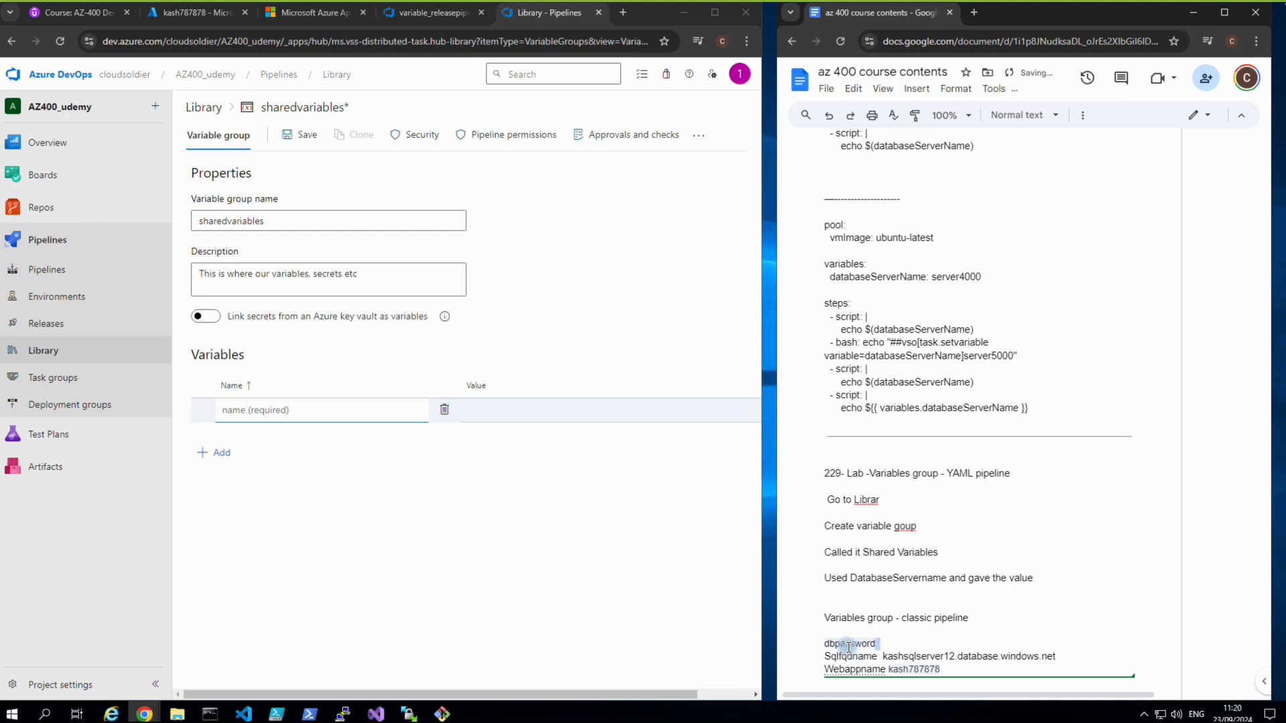
{"action": "left_click", "coordinate": [860, 644]}
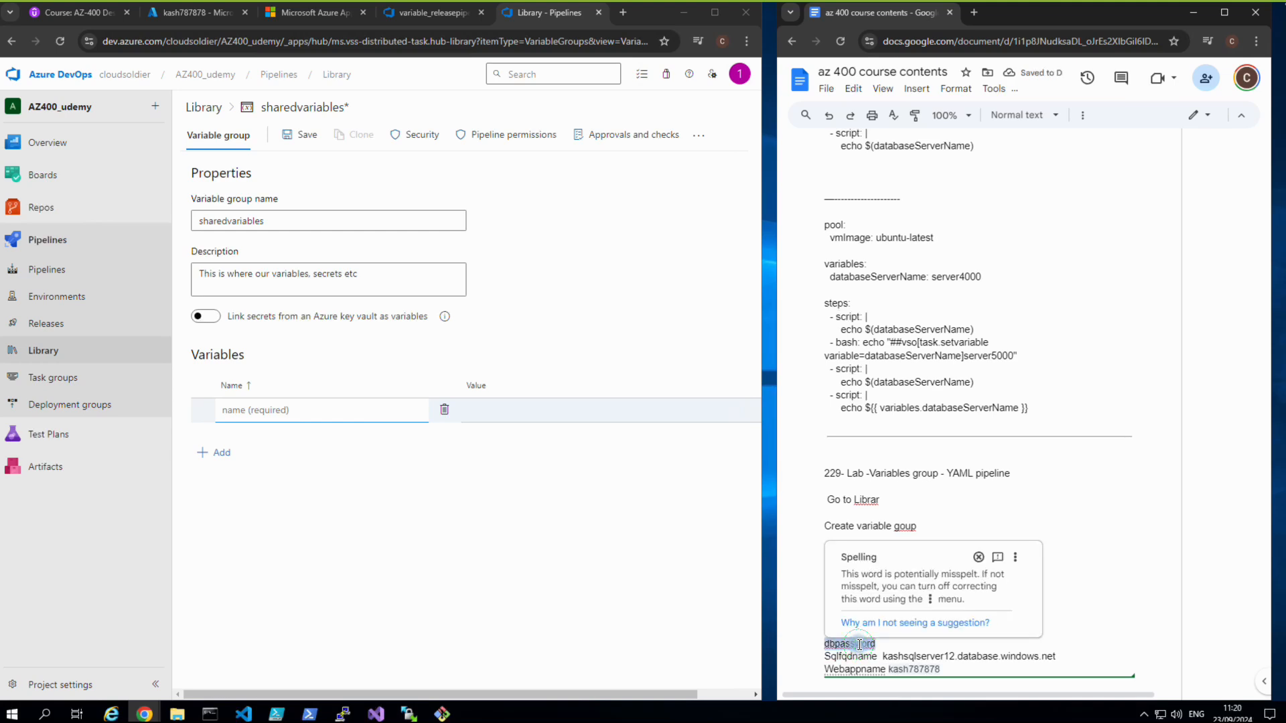
{"action": "right_click", "coordinate": [860, 643]}
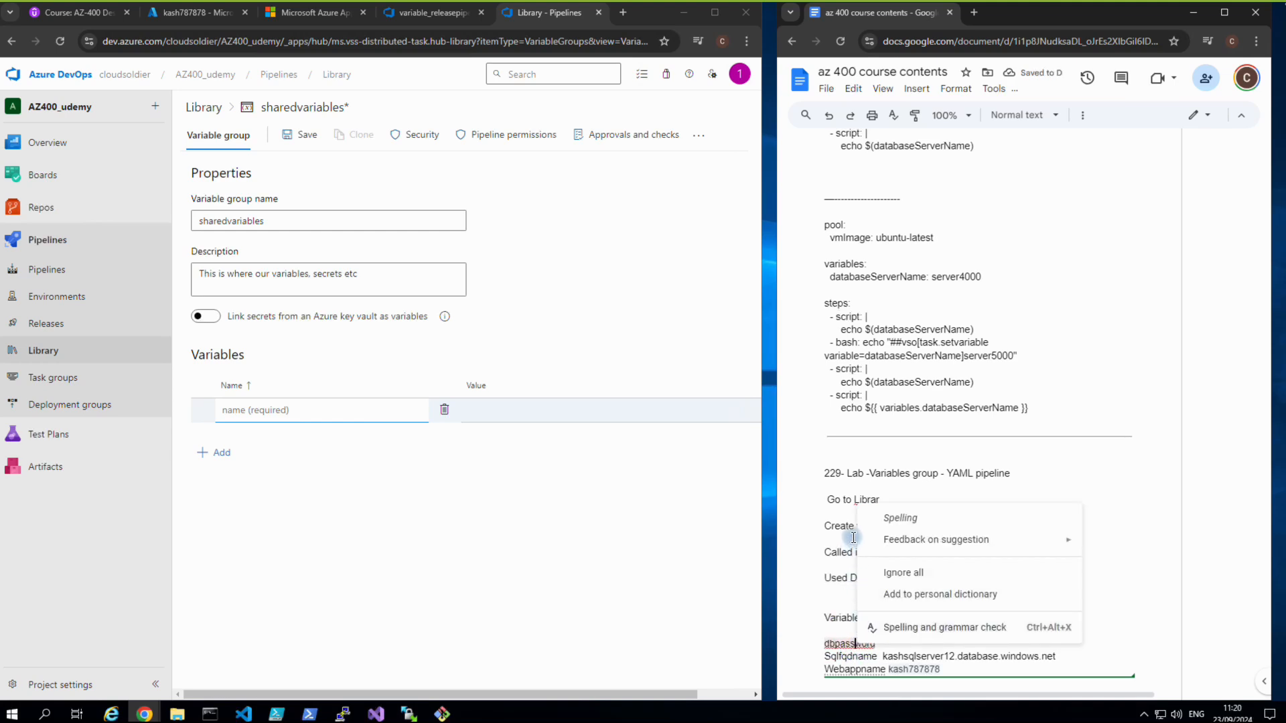
{"action": "left_click", "coordinate": [327, 402]}
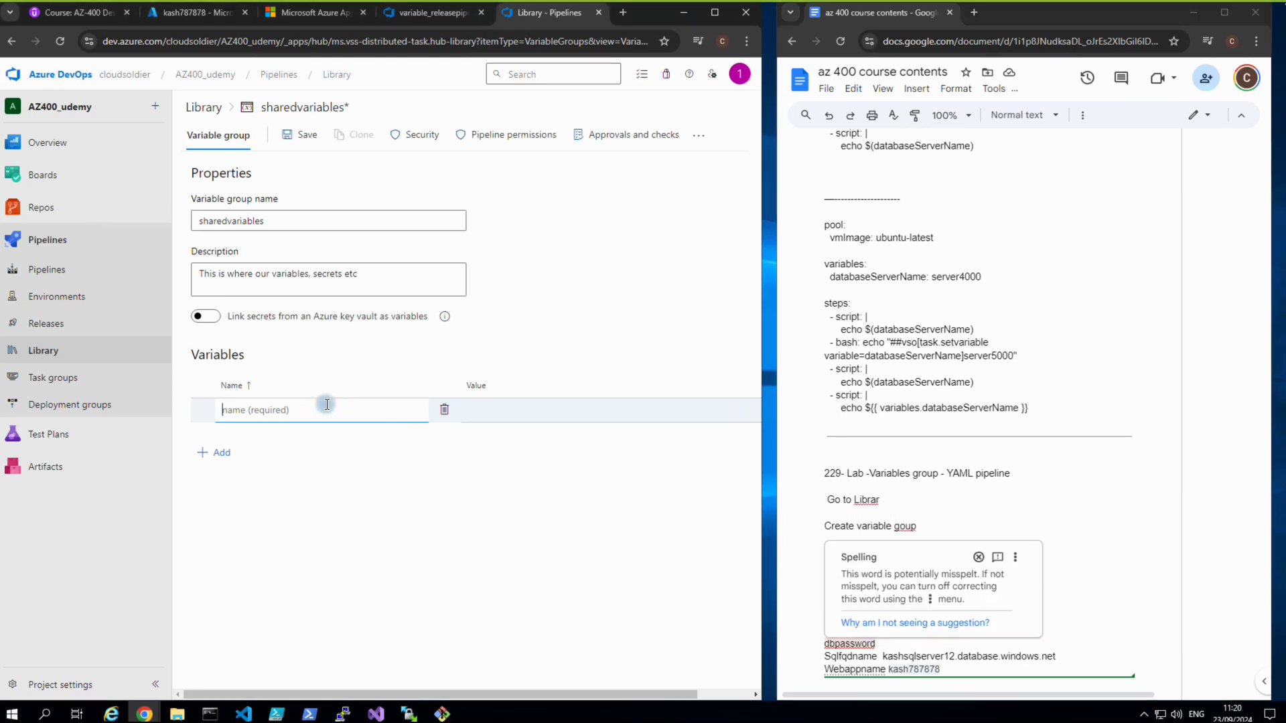
{"action": "type", "text": "dbpassword"}
Fill in dbpassword's value and add sqlfqdname set to kashsqlserver12.database.windows.net.
{"action": "left_click", "coordinate": [505, 417]}
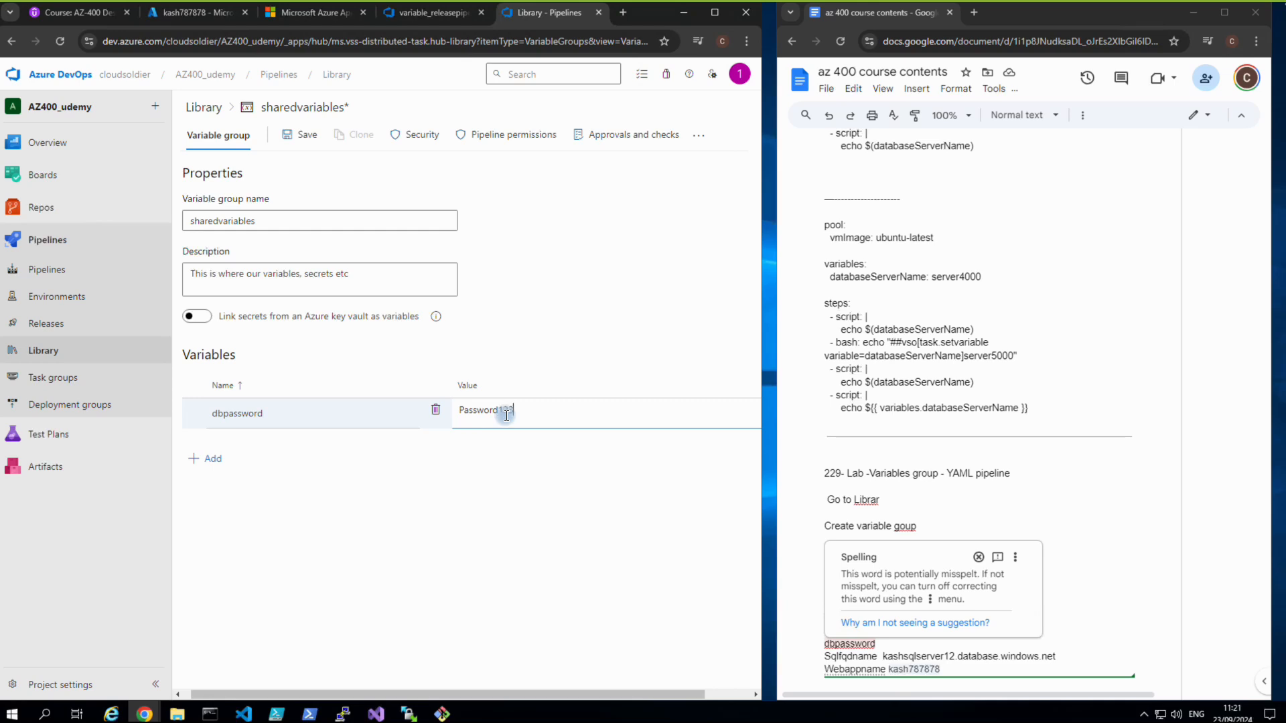
{"action": "left_click", "coordinate": [215, 462]}
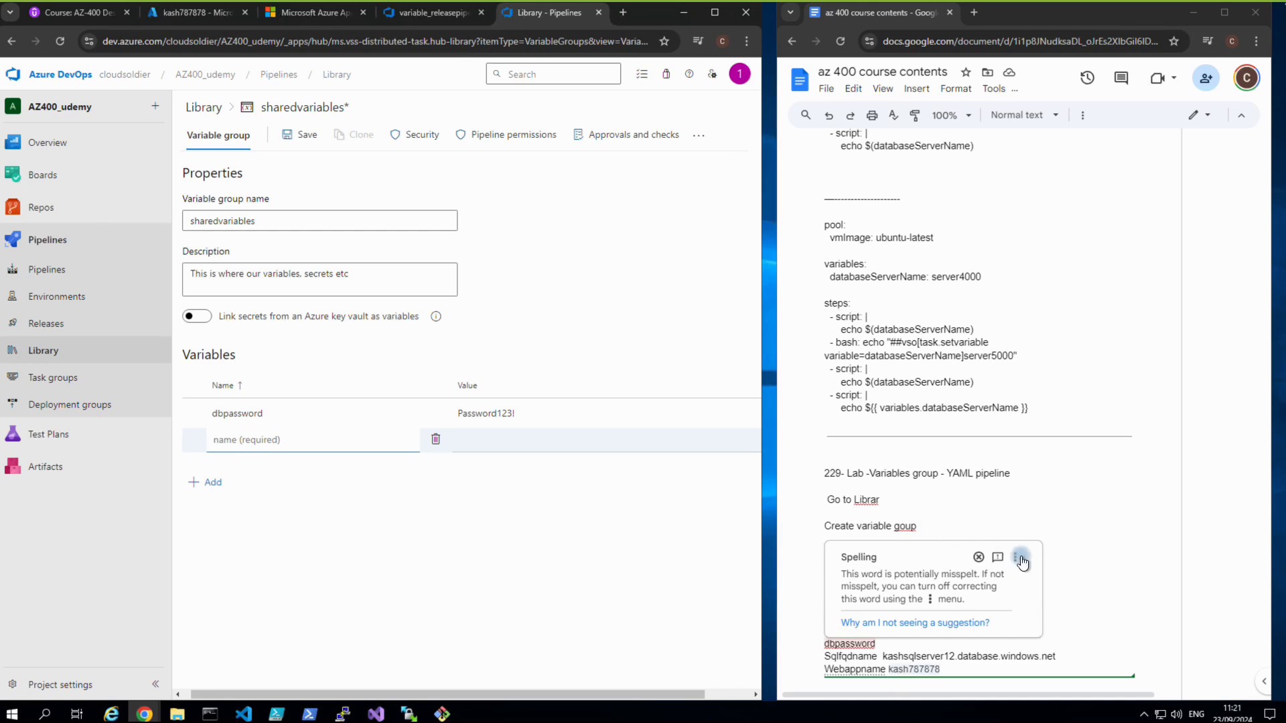
{"action": "left_click", "coordinate": [1212, 598]}
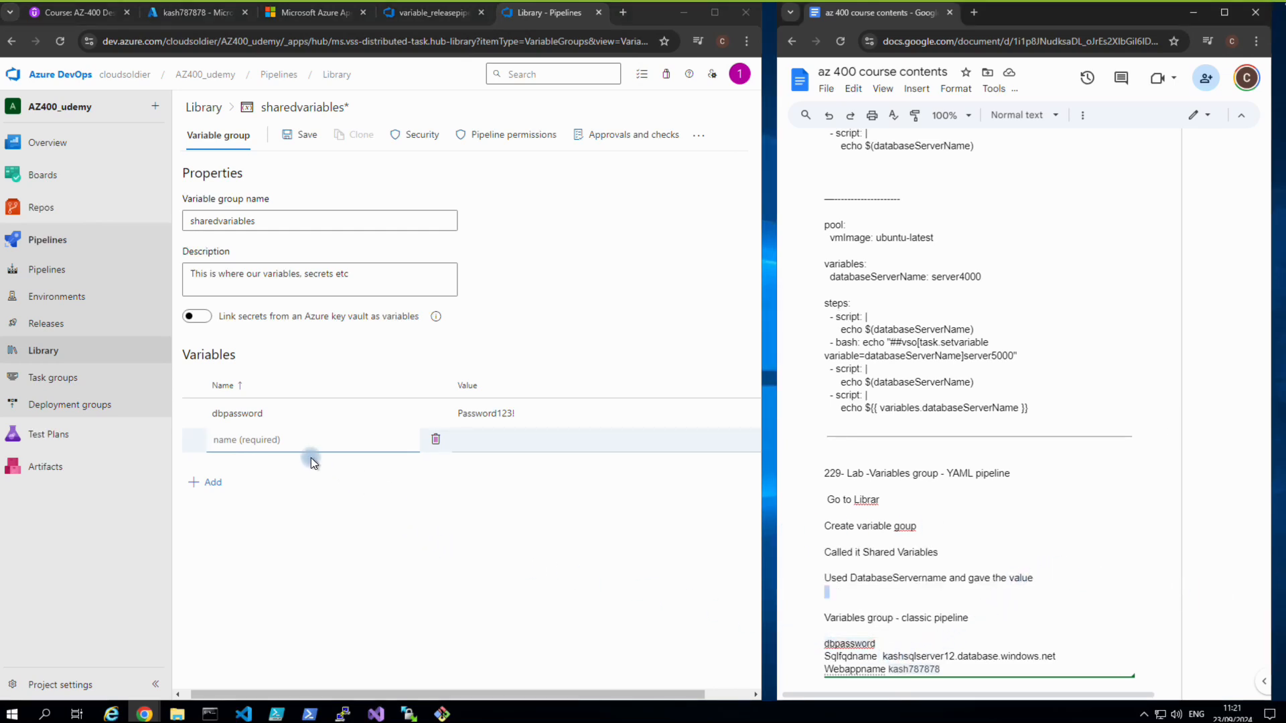
{"action": "left_click", "coordinate": [299, 443]}
{"action": "type", "text": "sqlfqdname"}
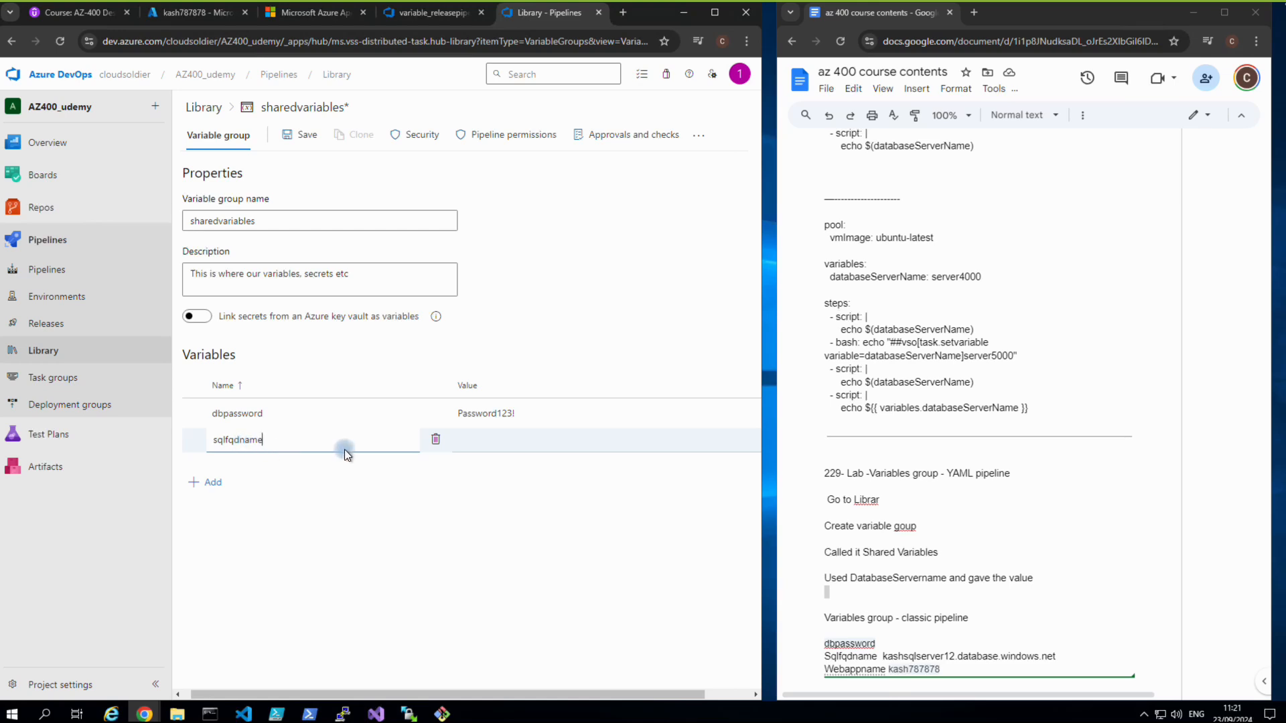
{"action": "left_click", "coordinate": [484, 442]}
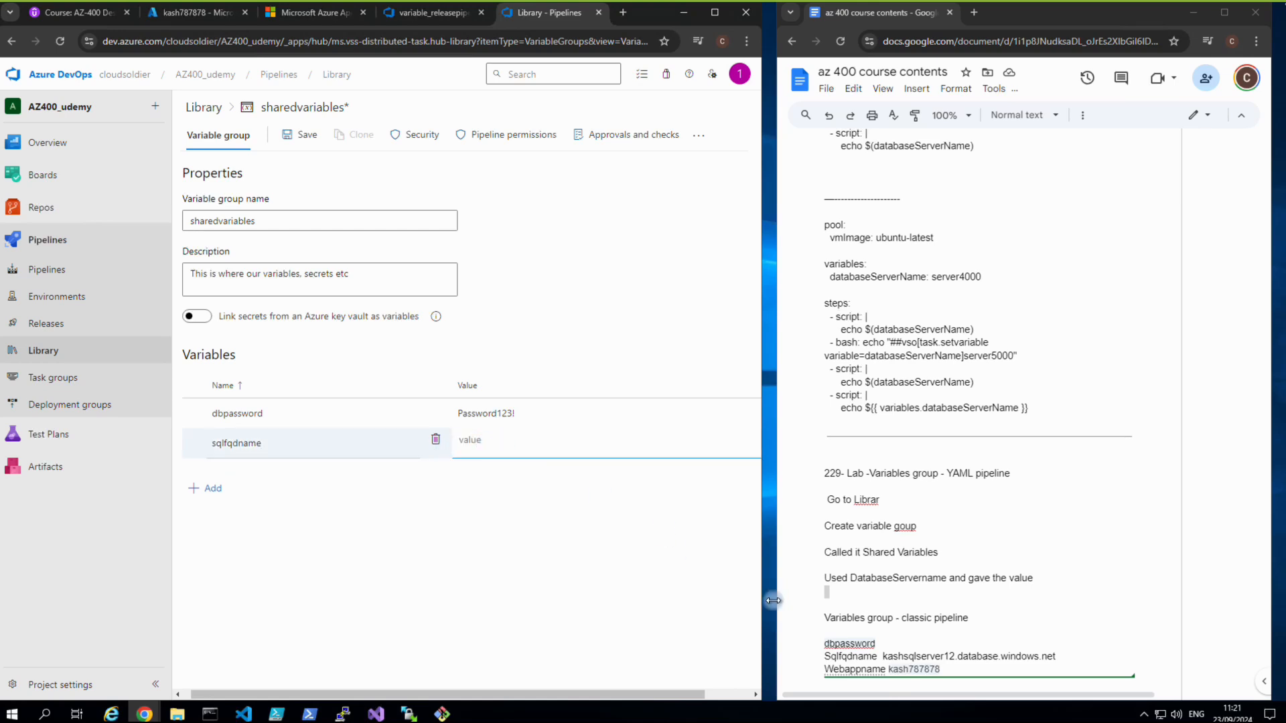
{"action": "left_click_drag", "start_coordinate": [915, 660], "coordinate": [1051, 656]}
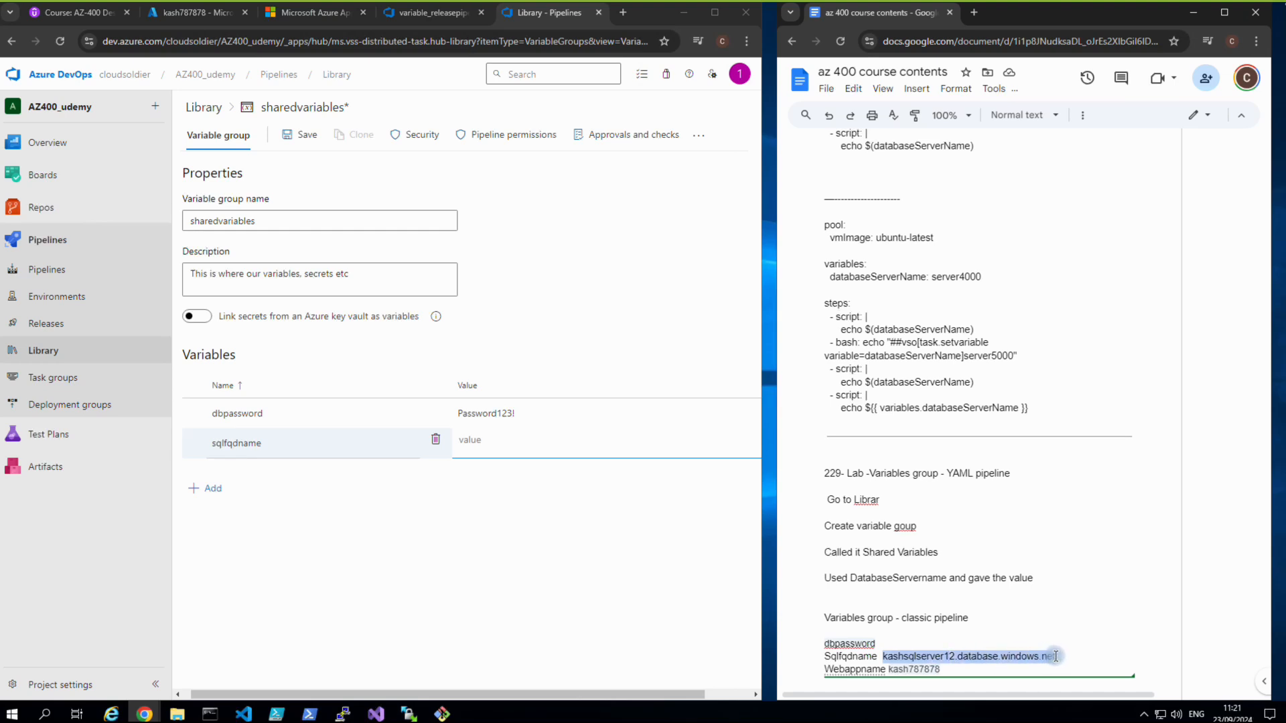
{"action": "left_click_drag", "start_coordinate": [1054, 656], "coordinate": [1057, 657]}
{"action": "left_click", "coordinate": [497, 440]}
{"action": "type", "text": "kashsqlserver12.database.windows.net"}
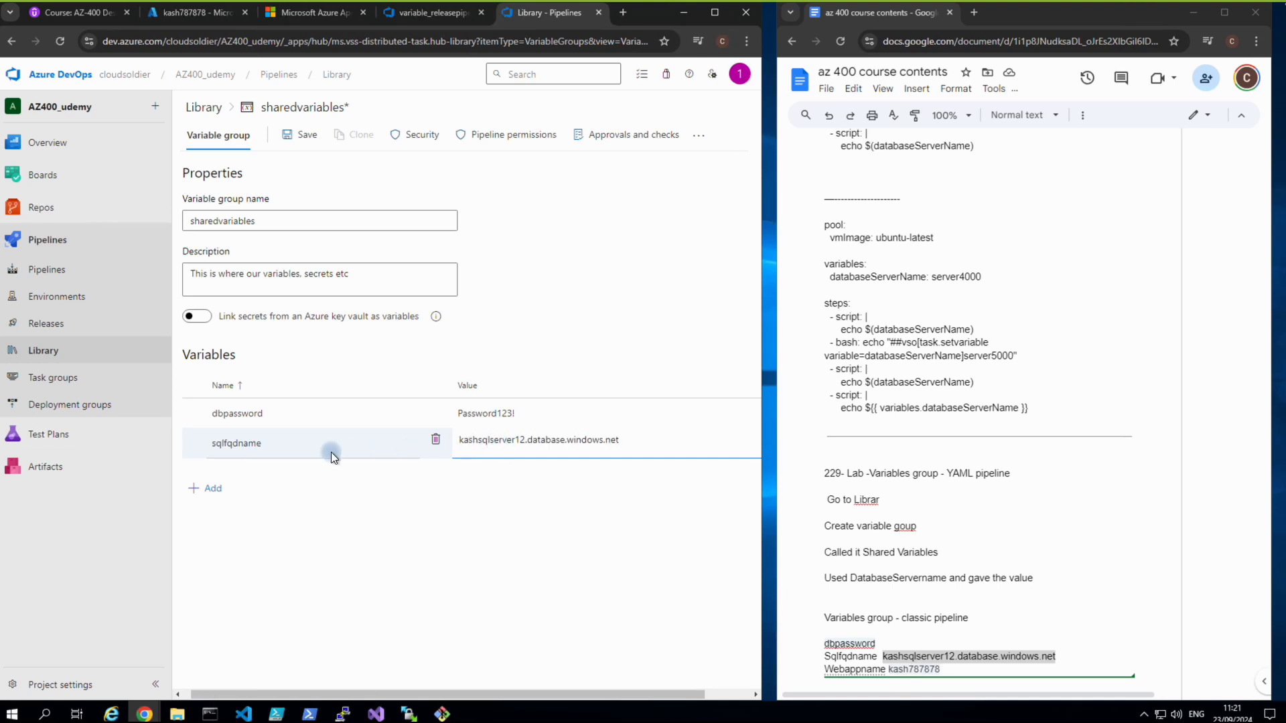
Add a webappname variable, copying kash787878 from the notes as its value.
{"action": "left_click", "coordinate": [213, 491]}
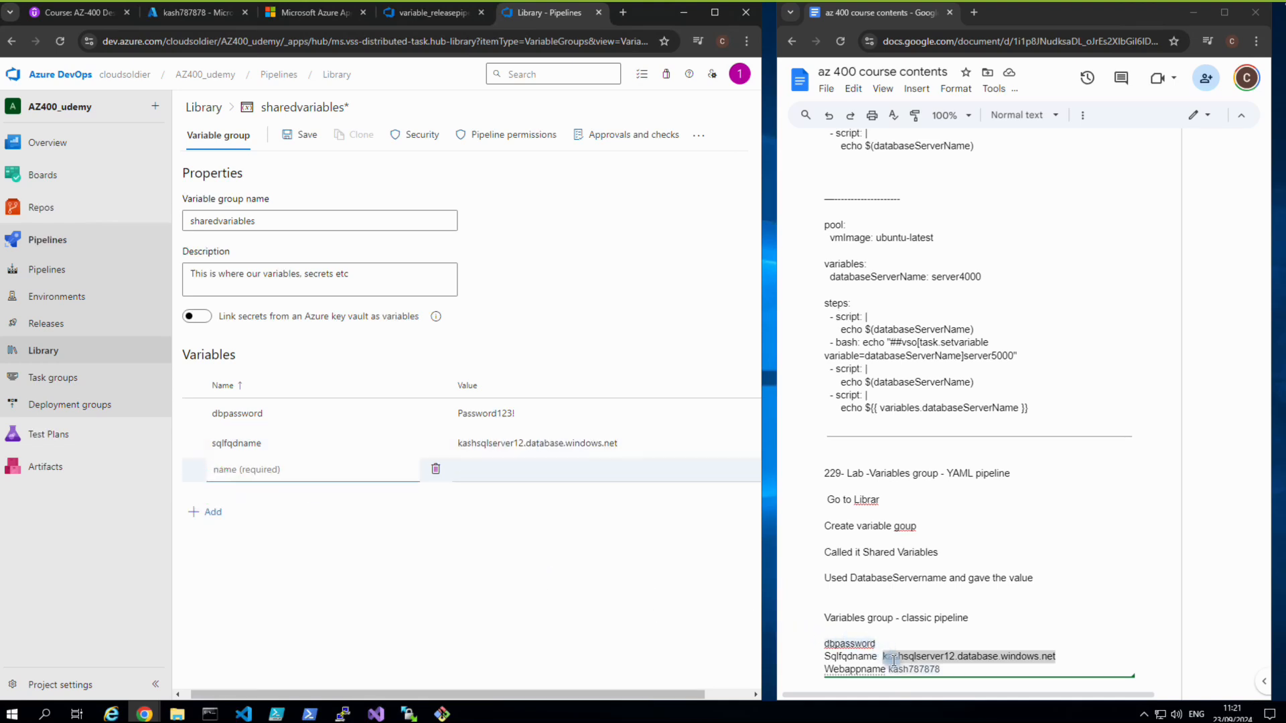
{"action": "type", "text": "webappname"}
{"action": "left_click", "coordinate": [529, 474]}
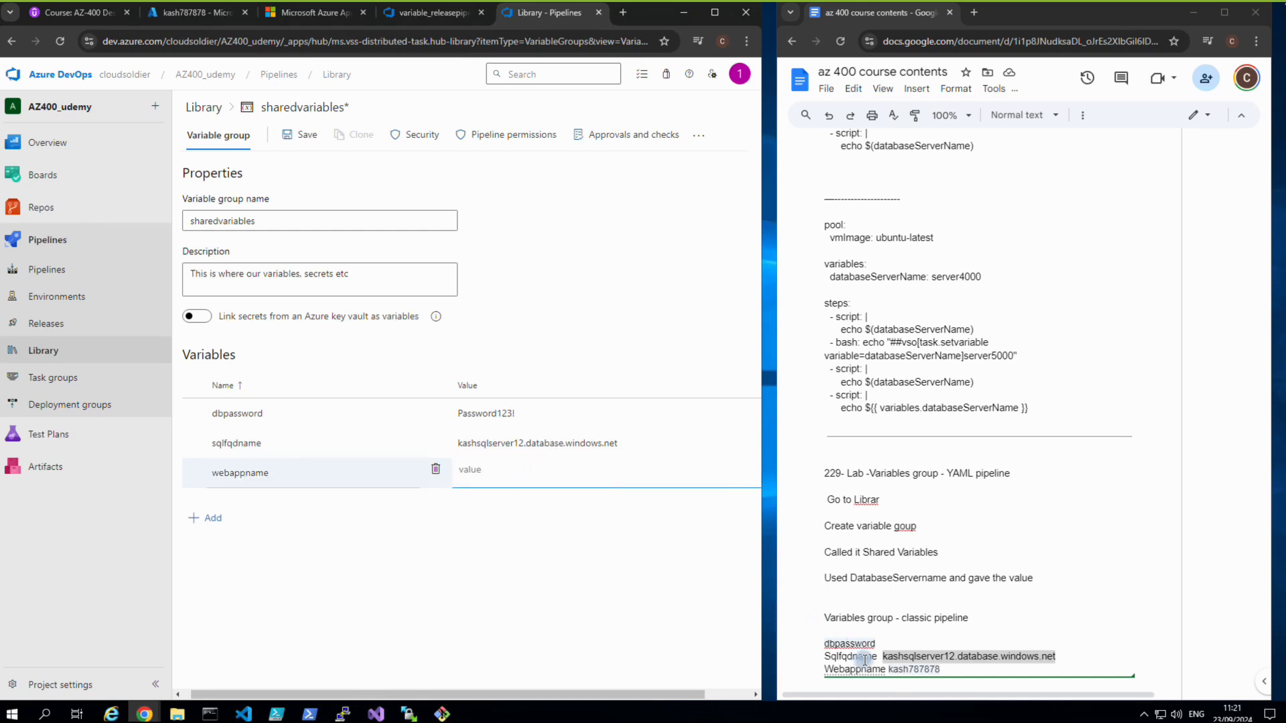
{"action": "left_click_drag", "start_coordinate": [889, 669], "coordinate": [937, 670]}
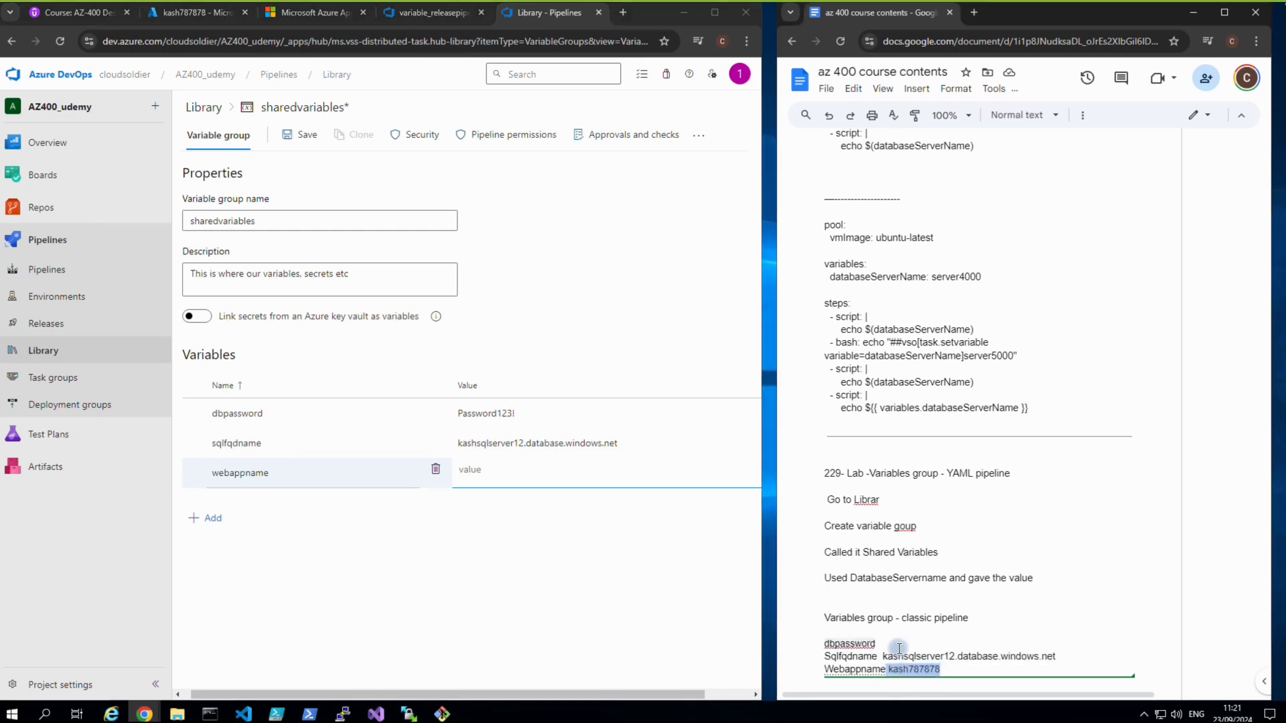
{"action": "left_click", "coordinate": [485, 468]}
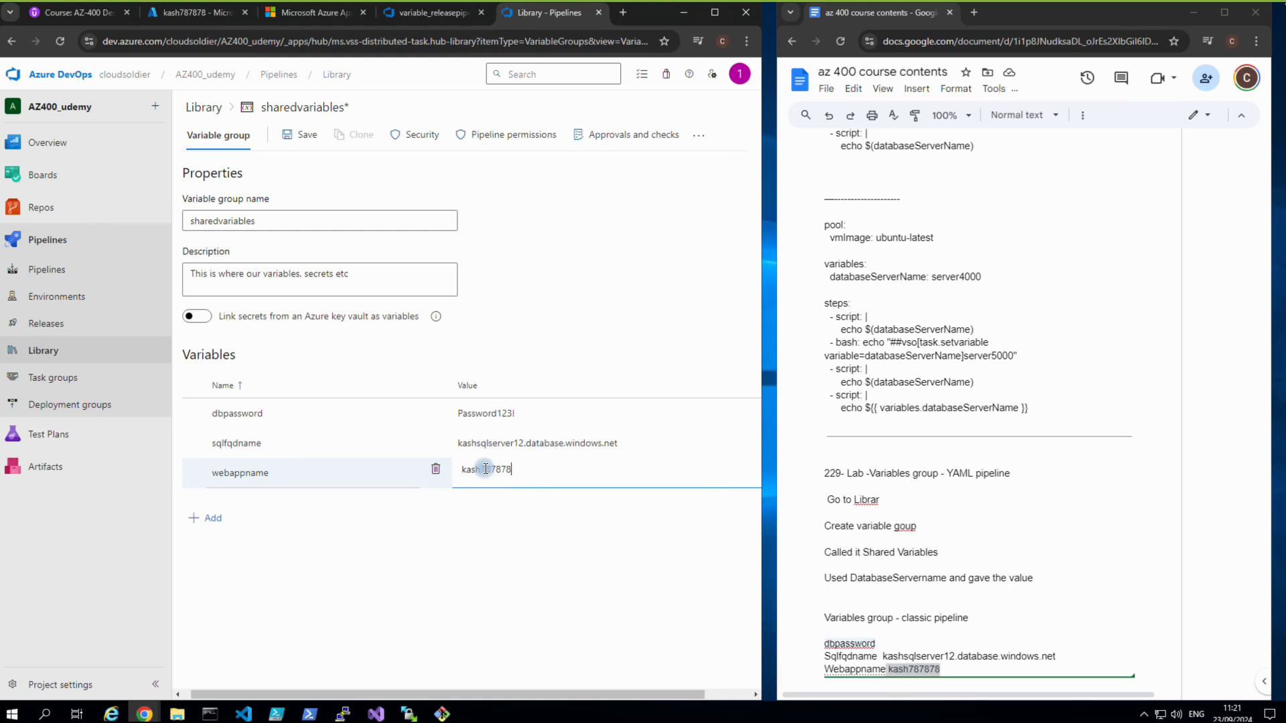
Save the sharedvariables group and reopen variable_releasepipeline_demo for editing.
{"action": "left_click", "coordinate": [301, 139]}
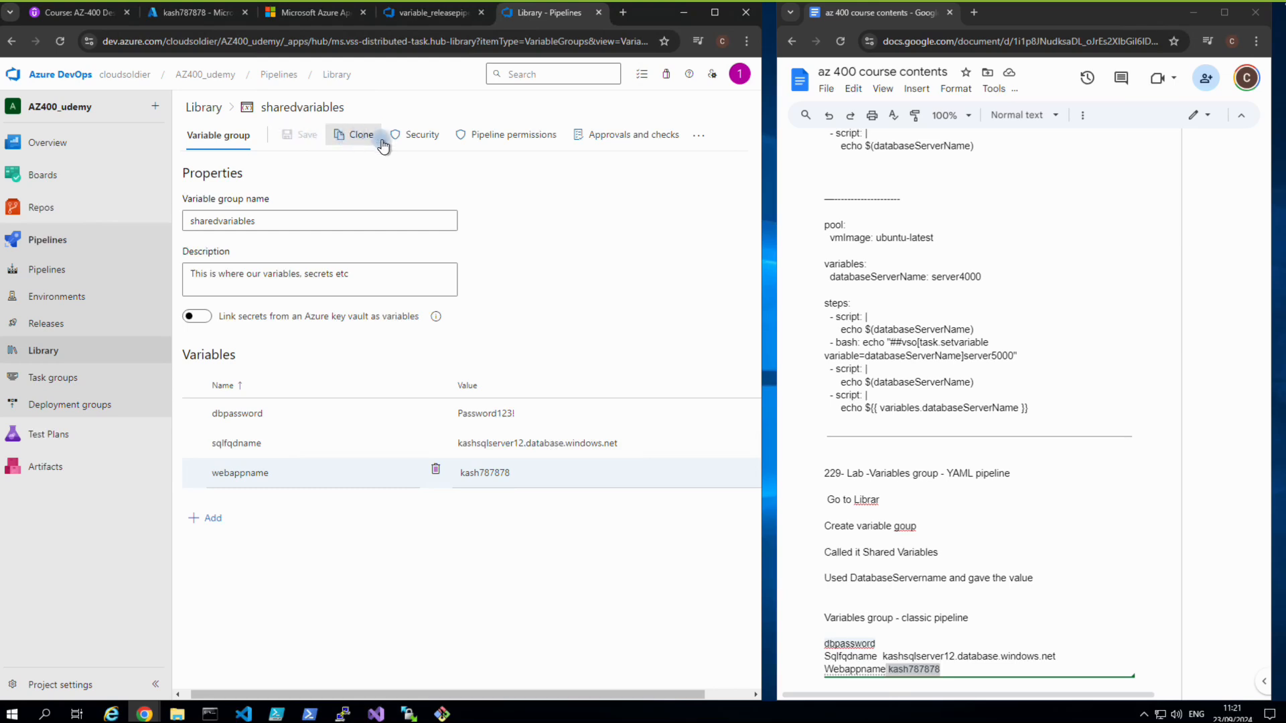
{"action": "left_click", "coordinate": [54, 326]}
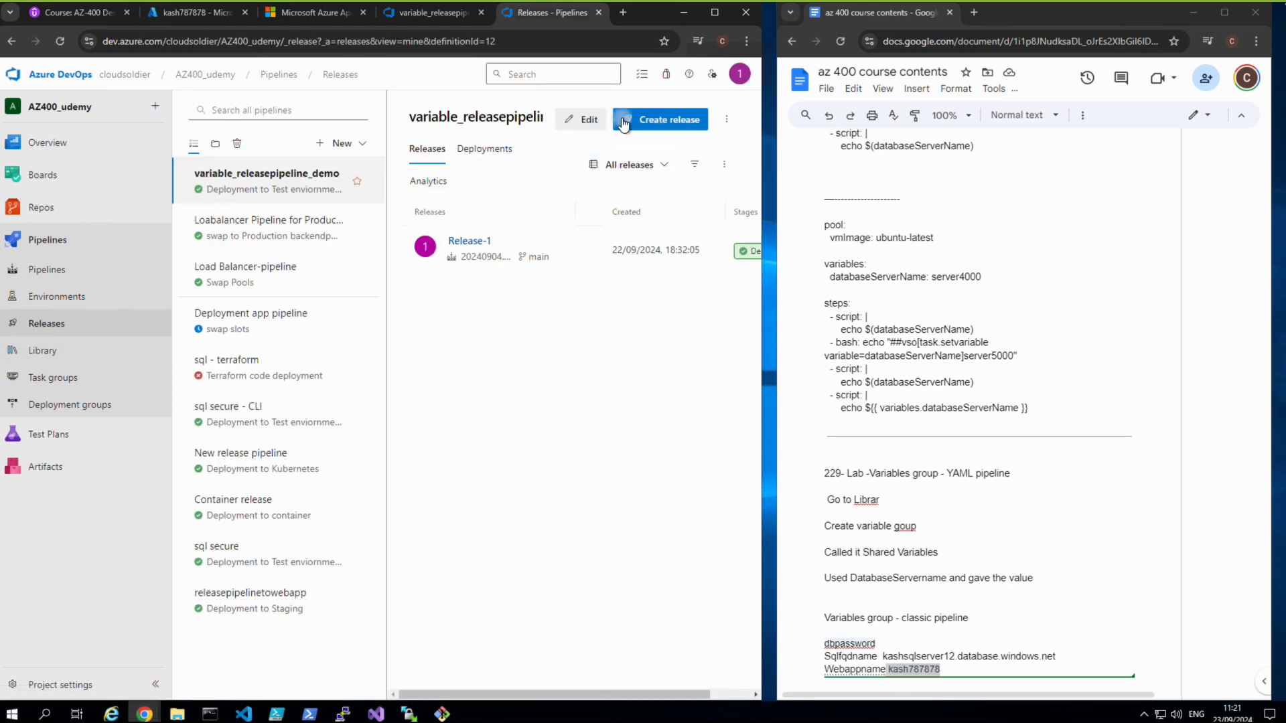
{"action": "left_click", "coordinate": [580, 119]}
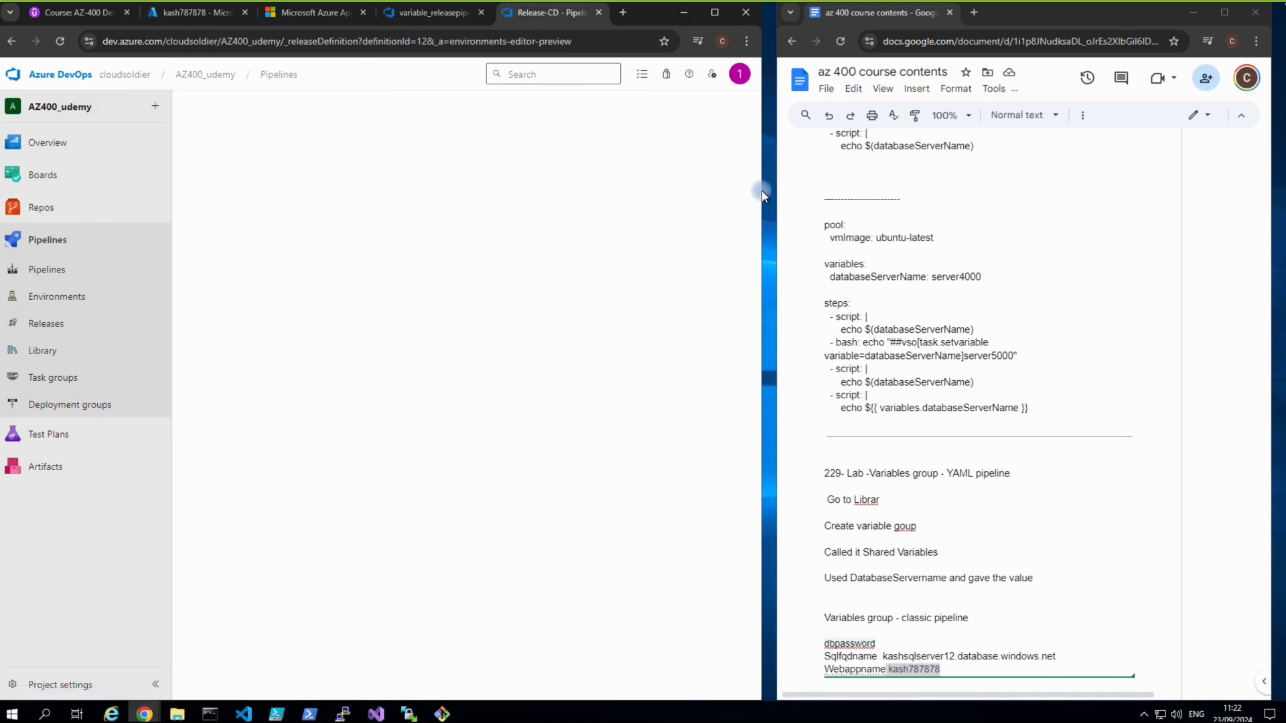
{"action": "left_click_drag", "start_coordinate": [763, 193], "coordinate": [964, 192]}
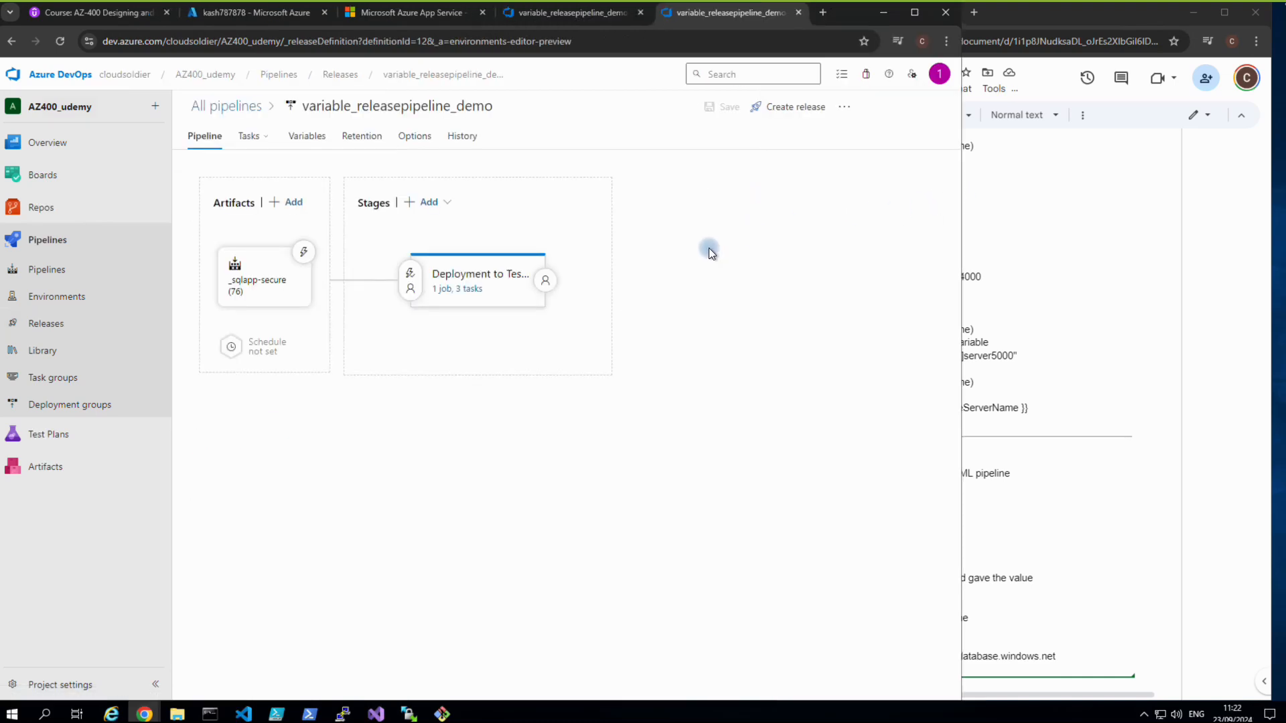
{"action": "left_click", "coordinate": [456, 288]}
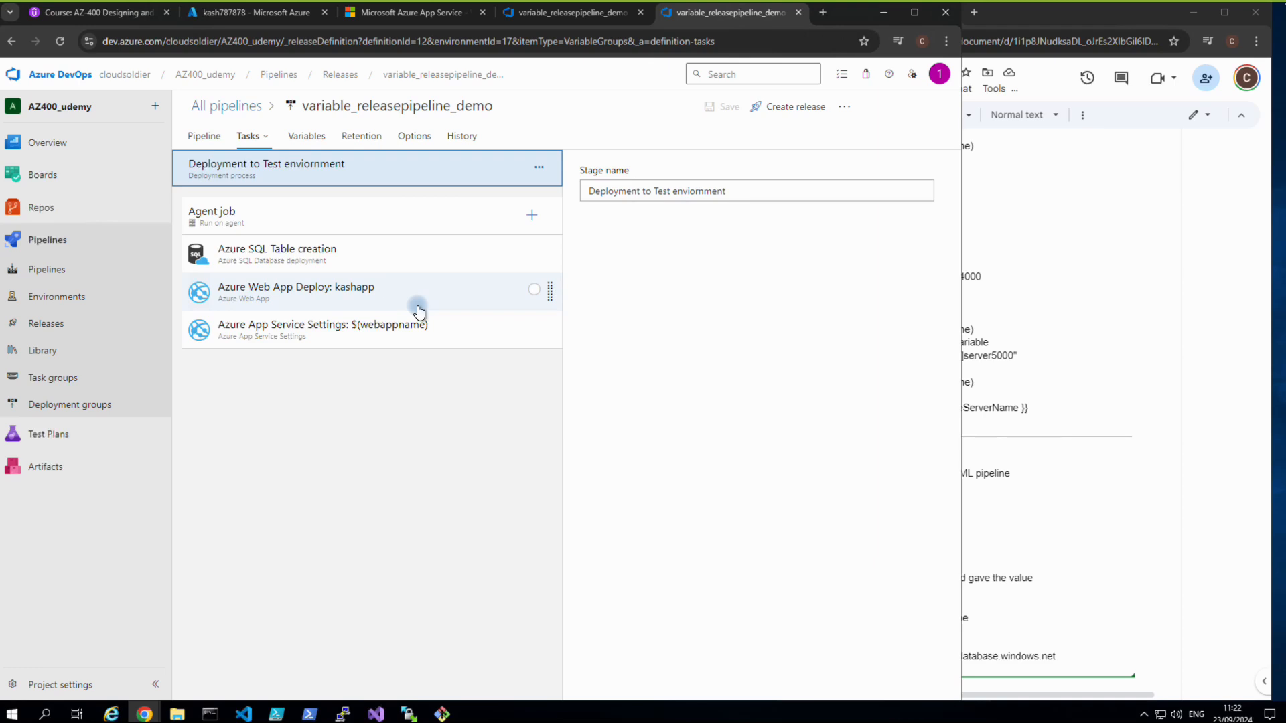
Link the sharedvariables variable group to the pipeline at Release scope.
{"action": "left_click", "coordinate": [314, 135]}
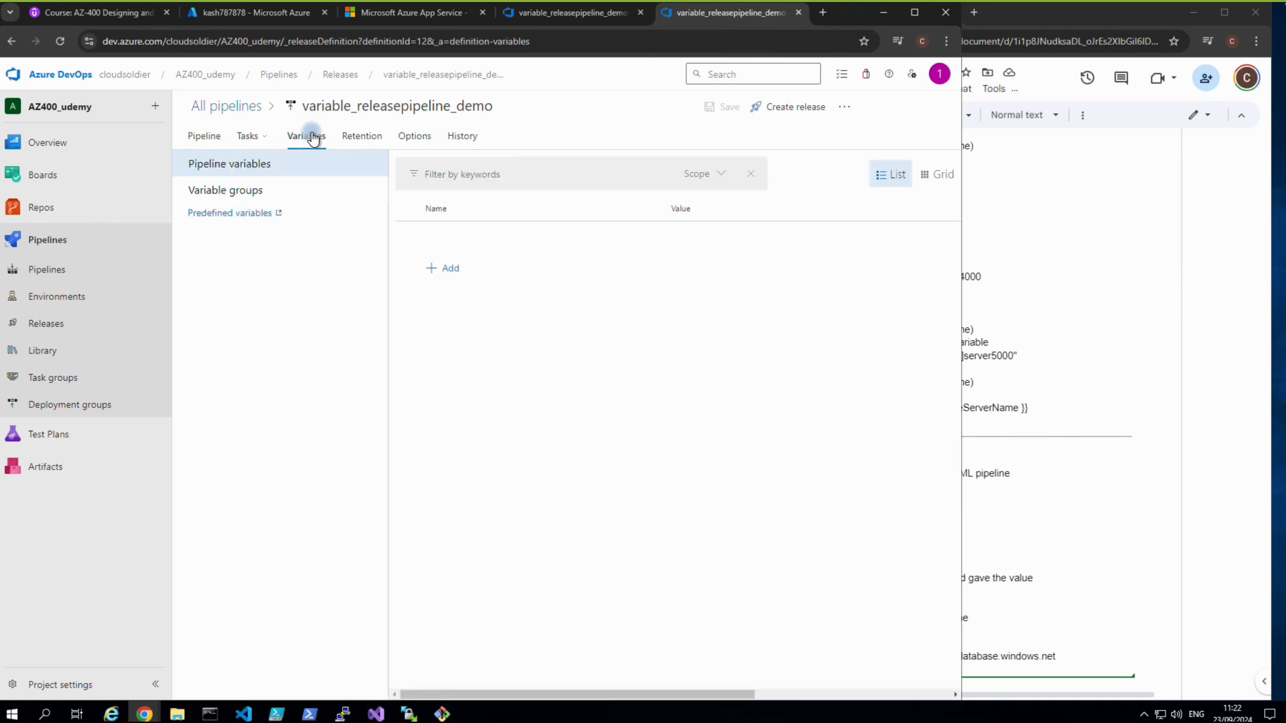
{"action": "left_click", "coordinate": [247, 193]}
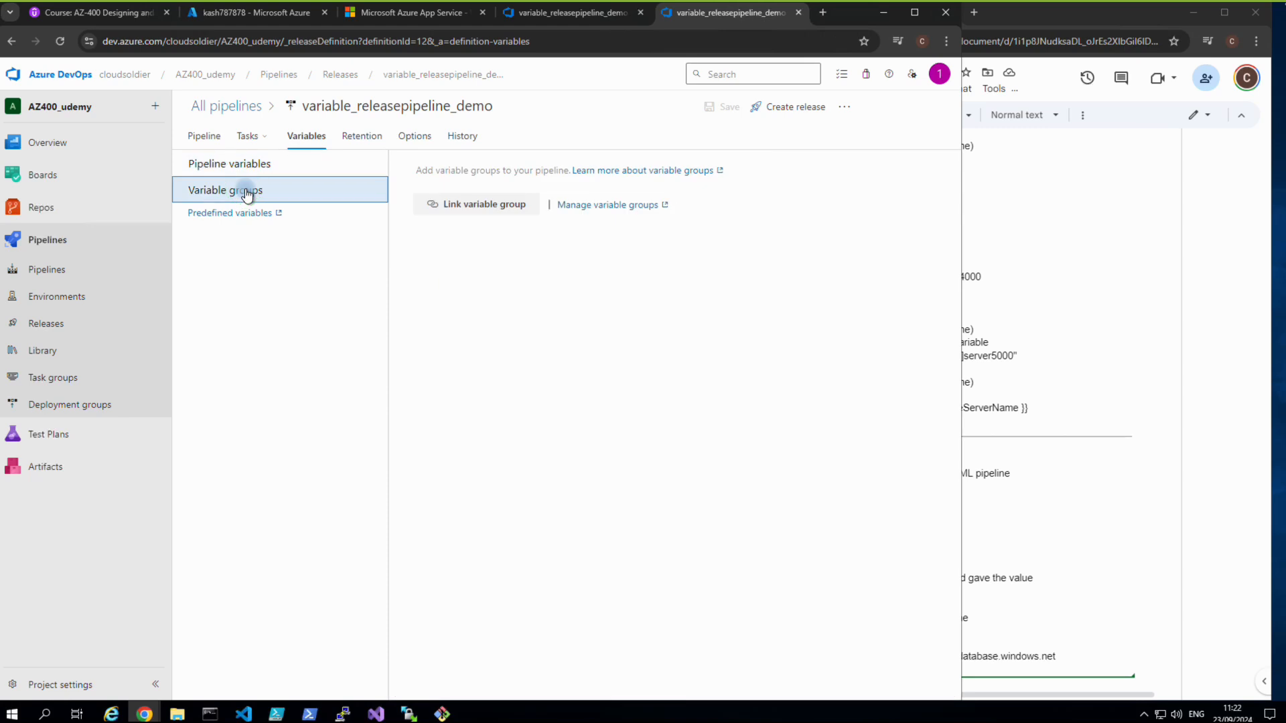
{"action": "left_click", "coordinate": [479, 205]}
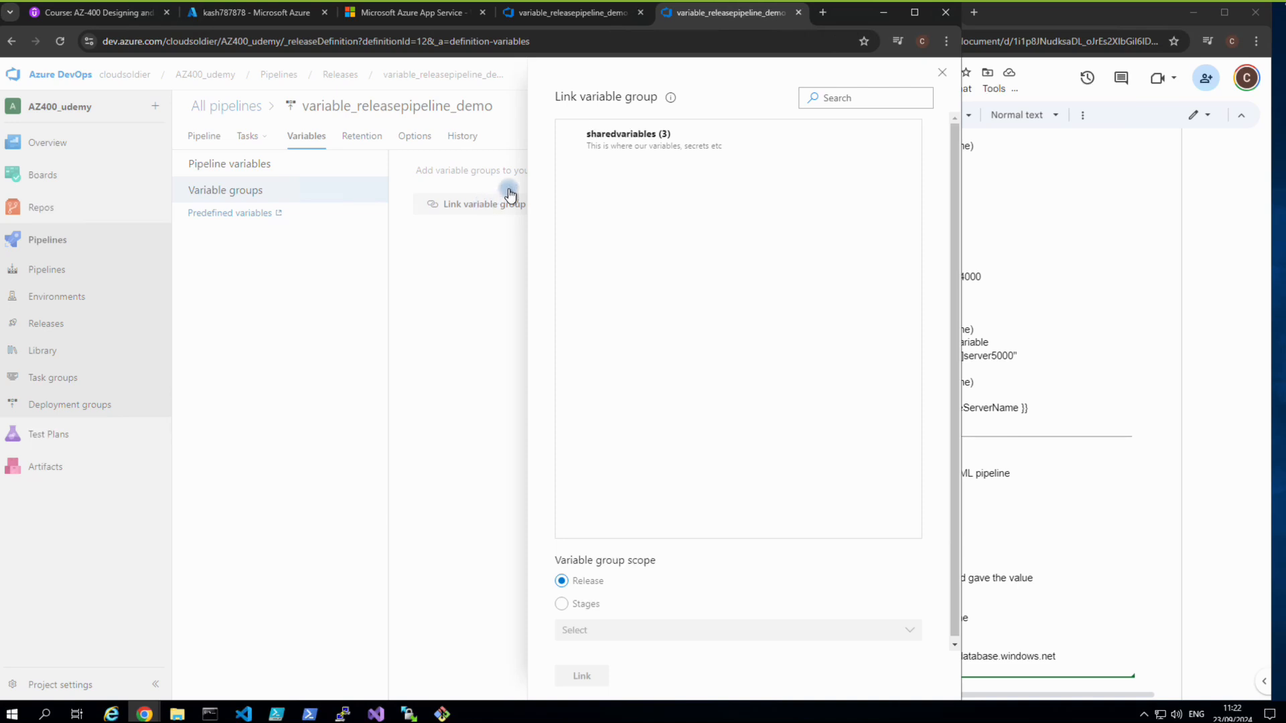
{"action": "left_click", "coordinate": [612, 137]}
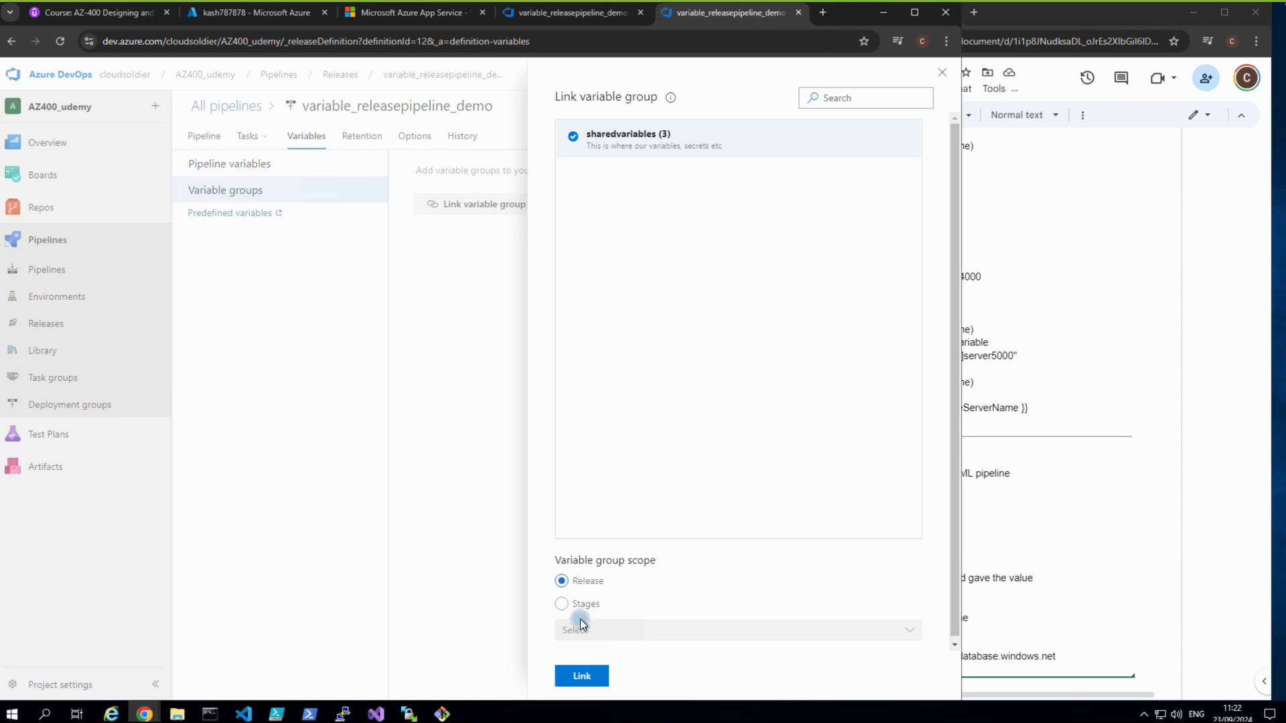
{"action": "left_click", "coordinate": [580, 678]}
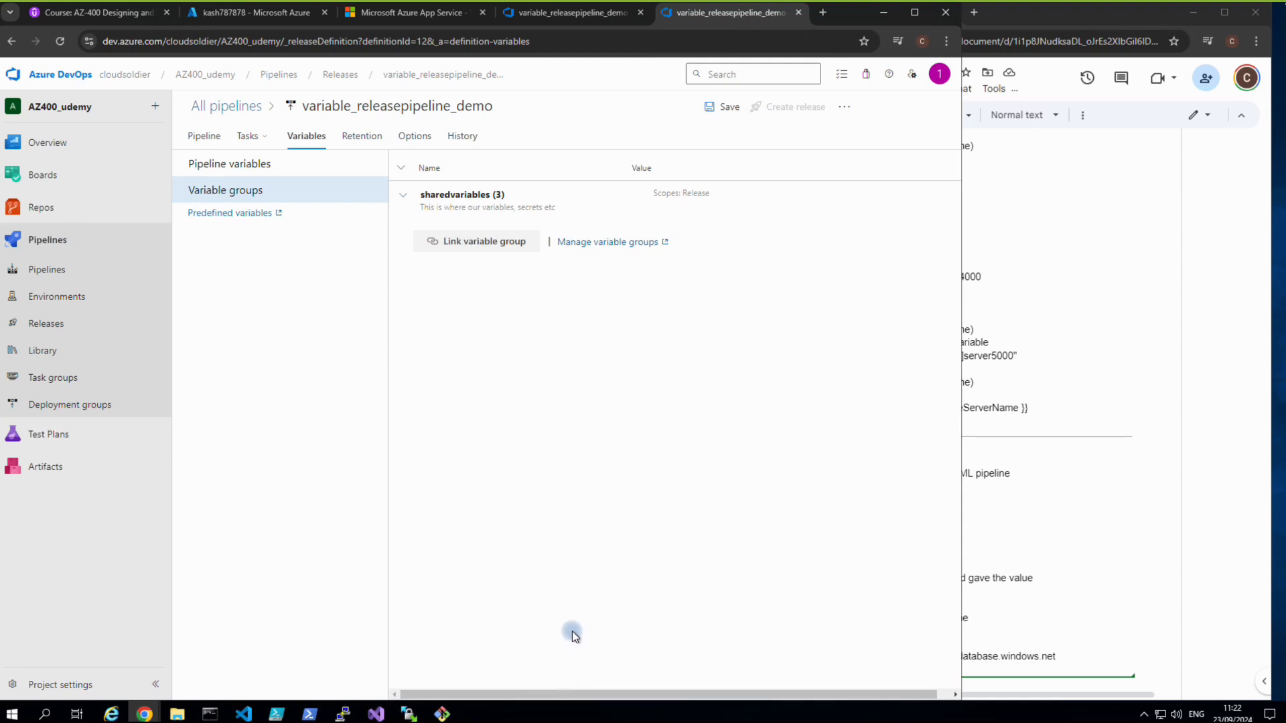
Save the release pipeline with sharedvariables linked.
{"action": "left_click", "coordinate": [723, 115]}
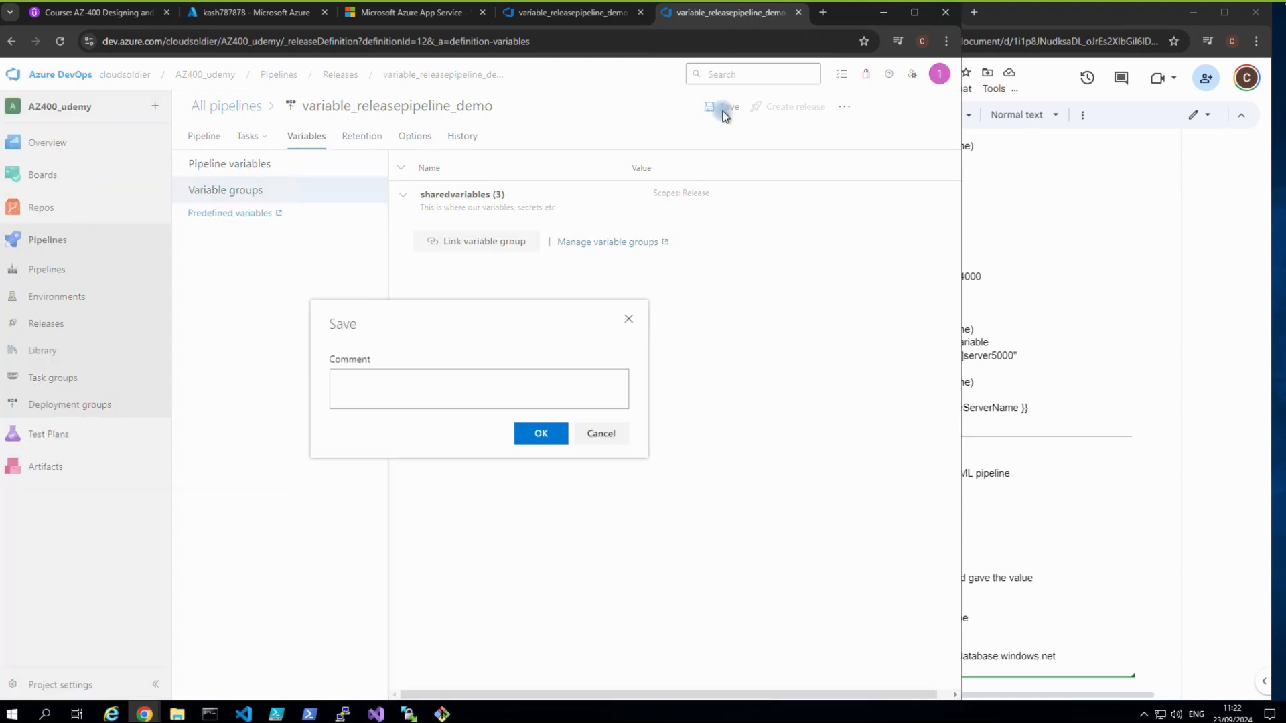
{"action": "left_click", "coordinate": [541, 434]}
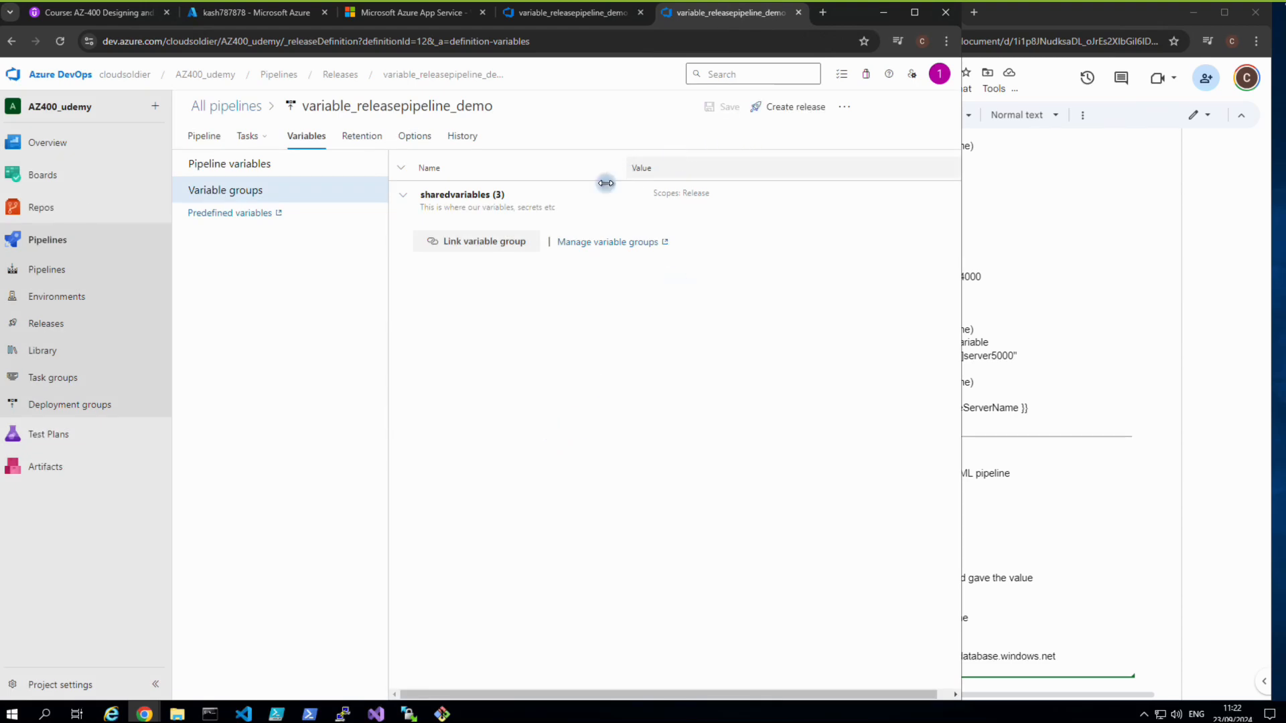
{"action": "left_click", "coordinate": [211, 139]}
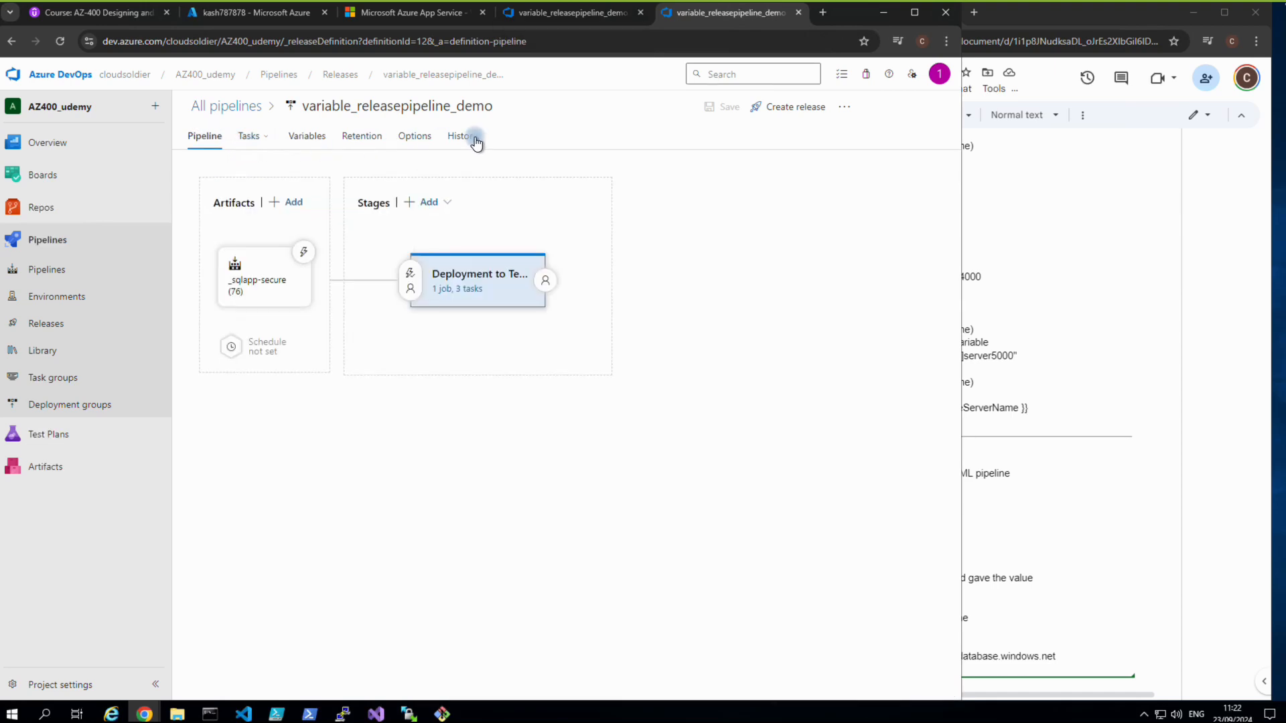
Create Release-2 of variable_releasepipeline_demo and open it.
{"action": "left_click", "coordinate": [795, 108]}
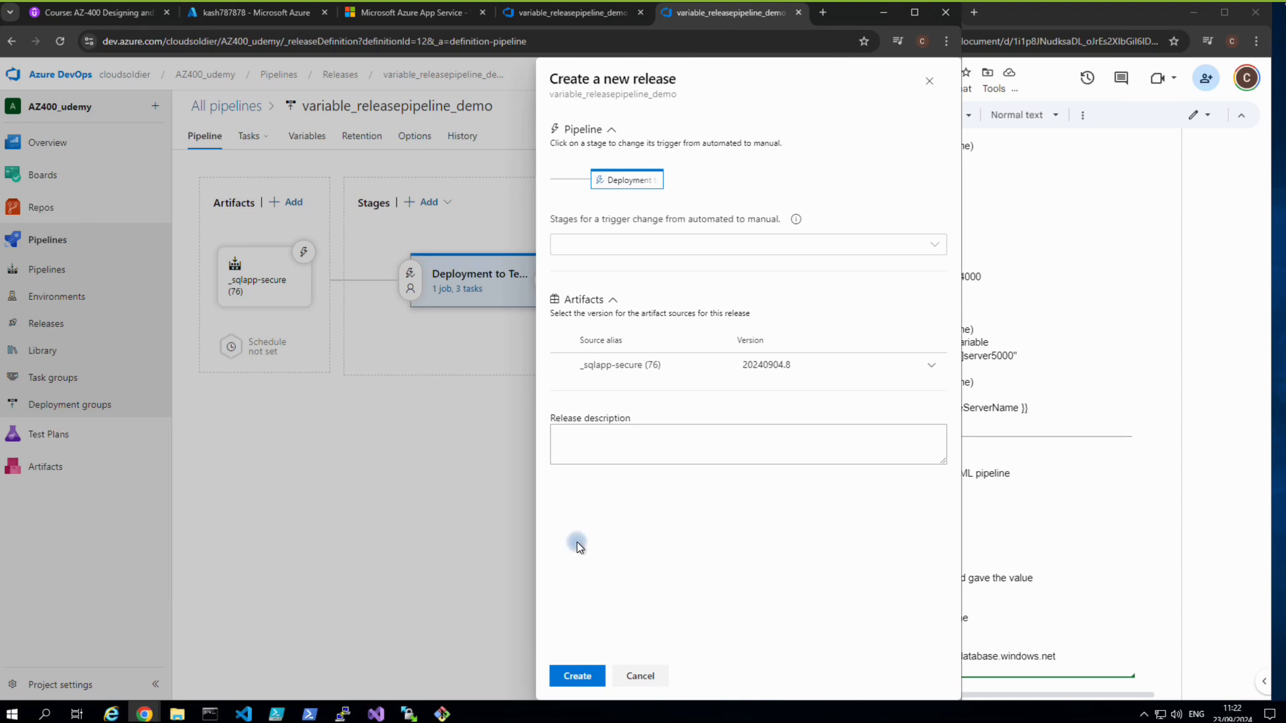
{"action": "left_click", "coordinate": [577, 675]}
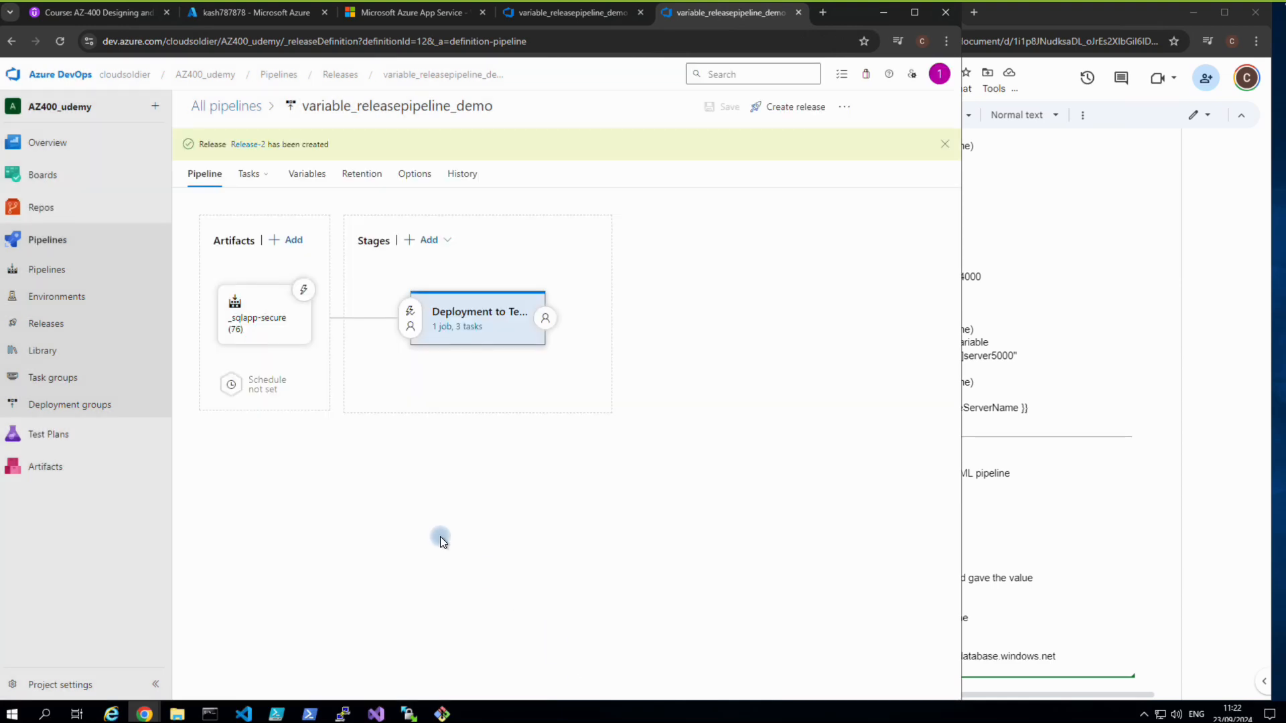
{"action": "left_click", "coordinate": [248, 144]}
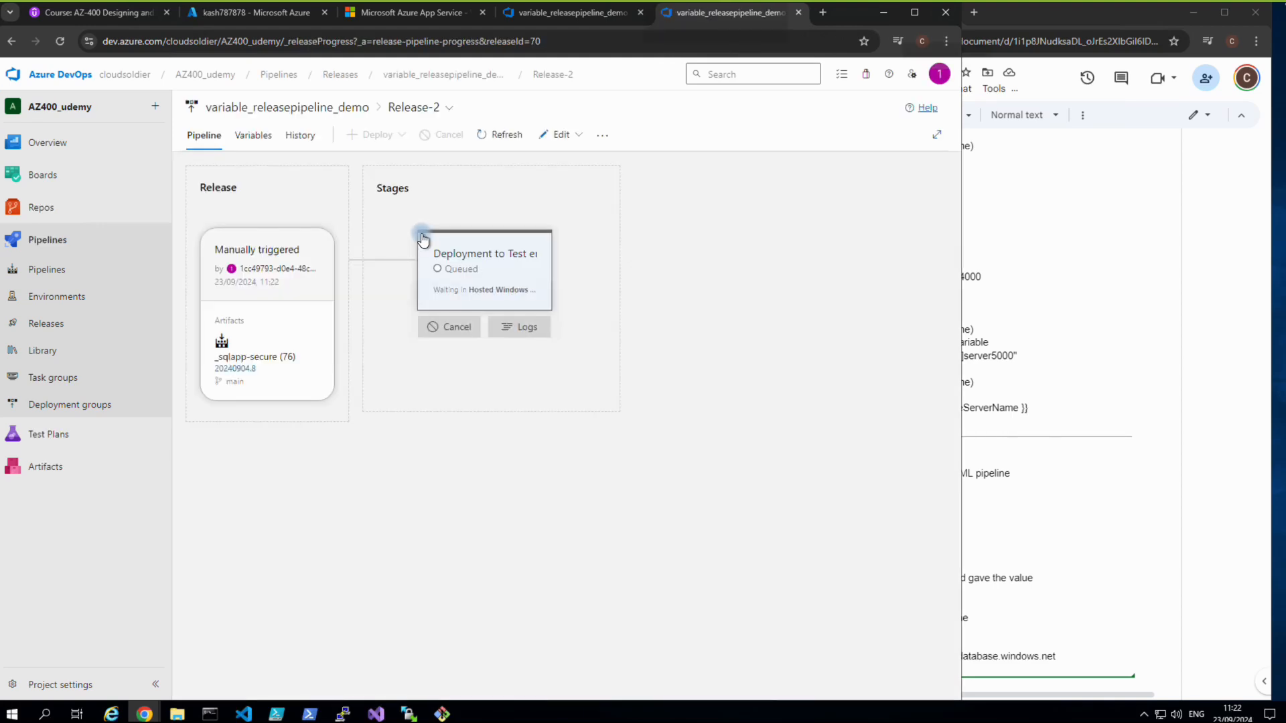
Follow Release-2's Test logs, glancing at the App Service tab, until Web App Deploy: kashapp fails.
{"action": "left_click", "coordinate": [523, 363]}
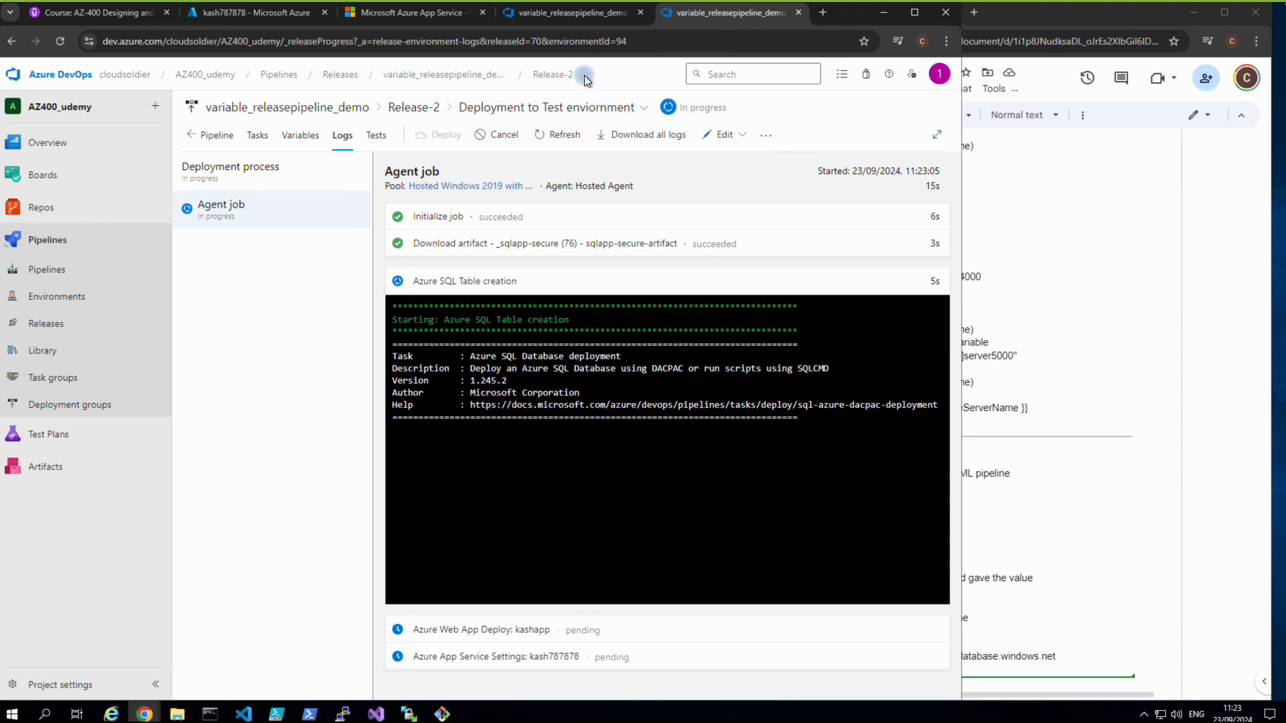
{"action": "mouse_move", "coordinate": [628, 2]}
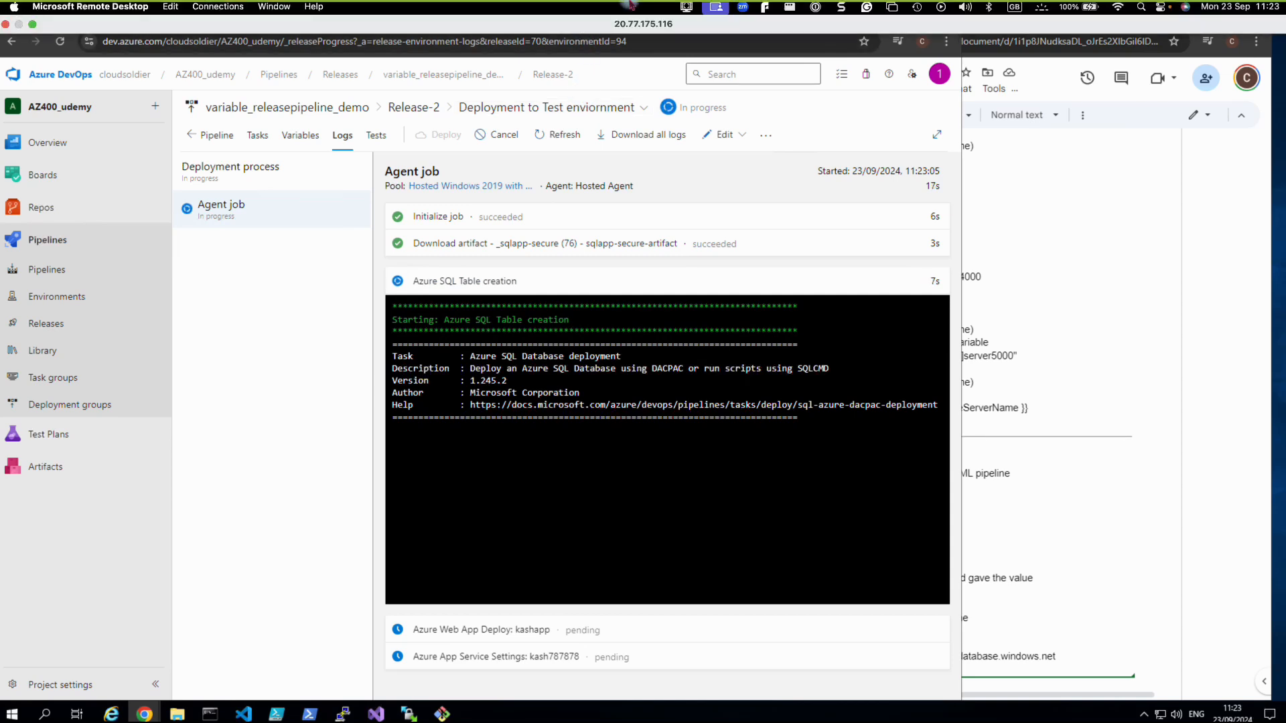
{"action": "left_click", "coordinate": [686, 6]}
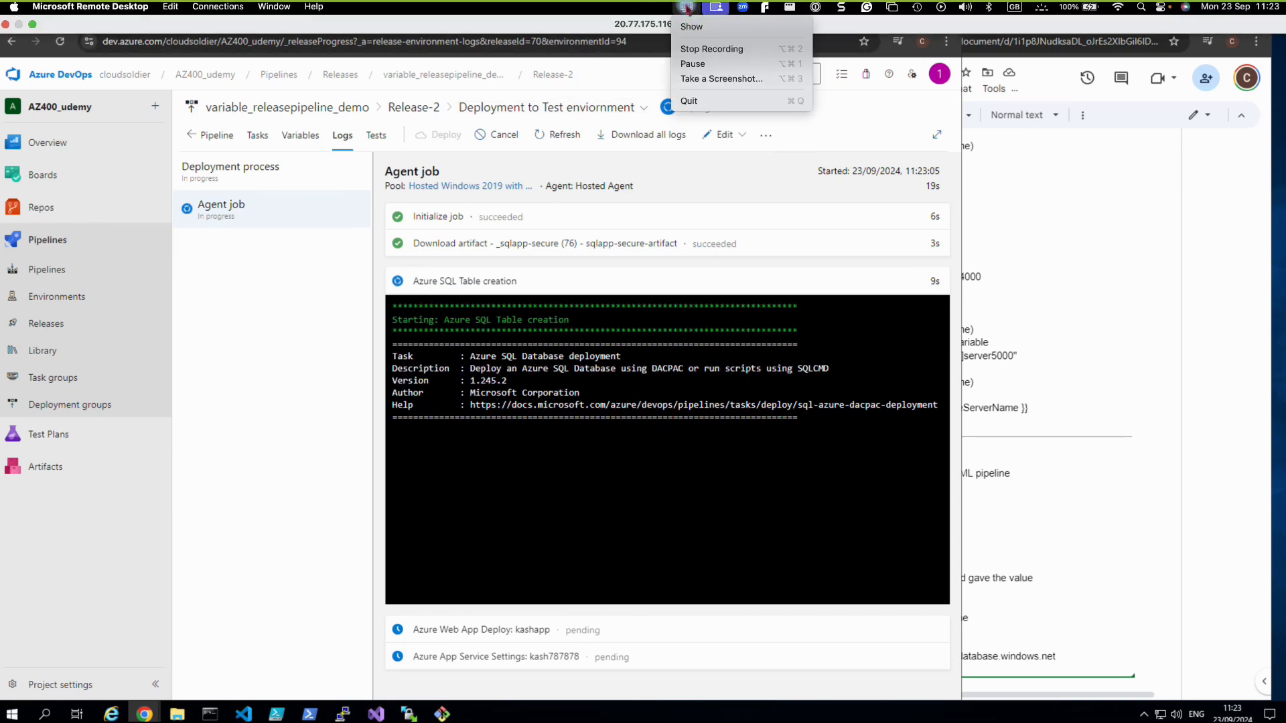
{"action": "left_click", "coordinate": [584, 27]}
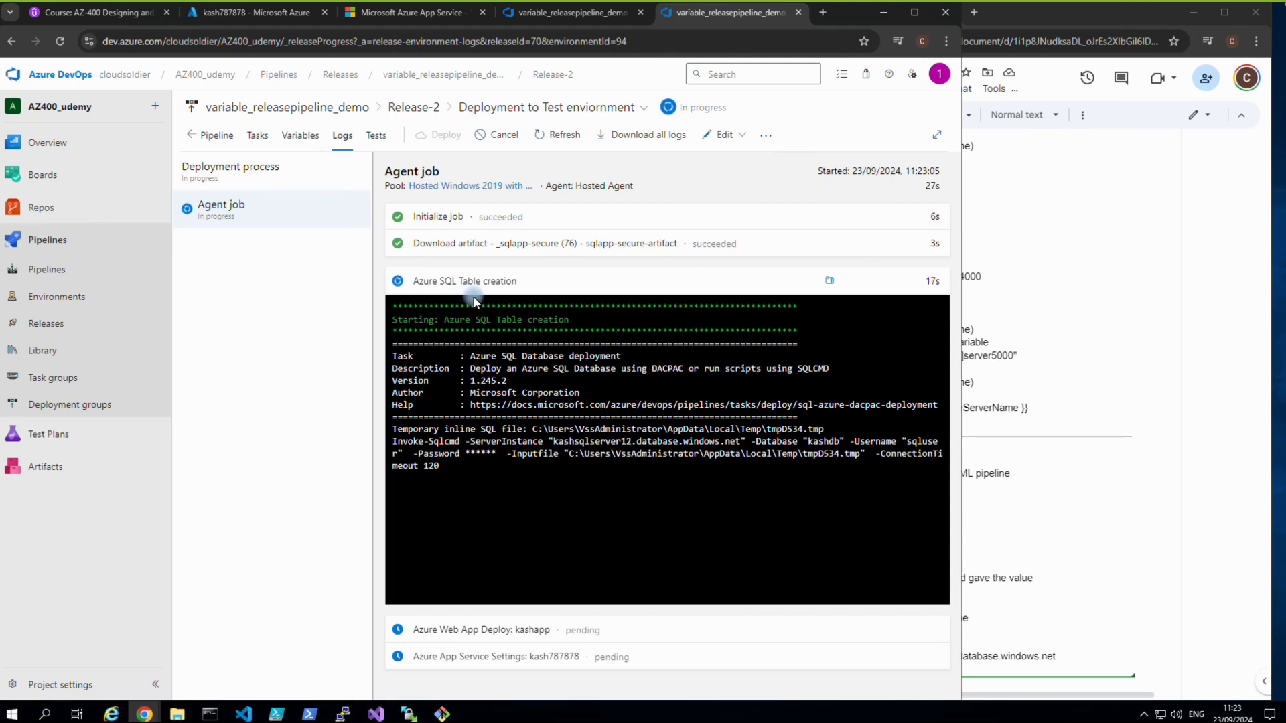
{"action": "left_click", "coordinate": [423, 13]}
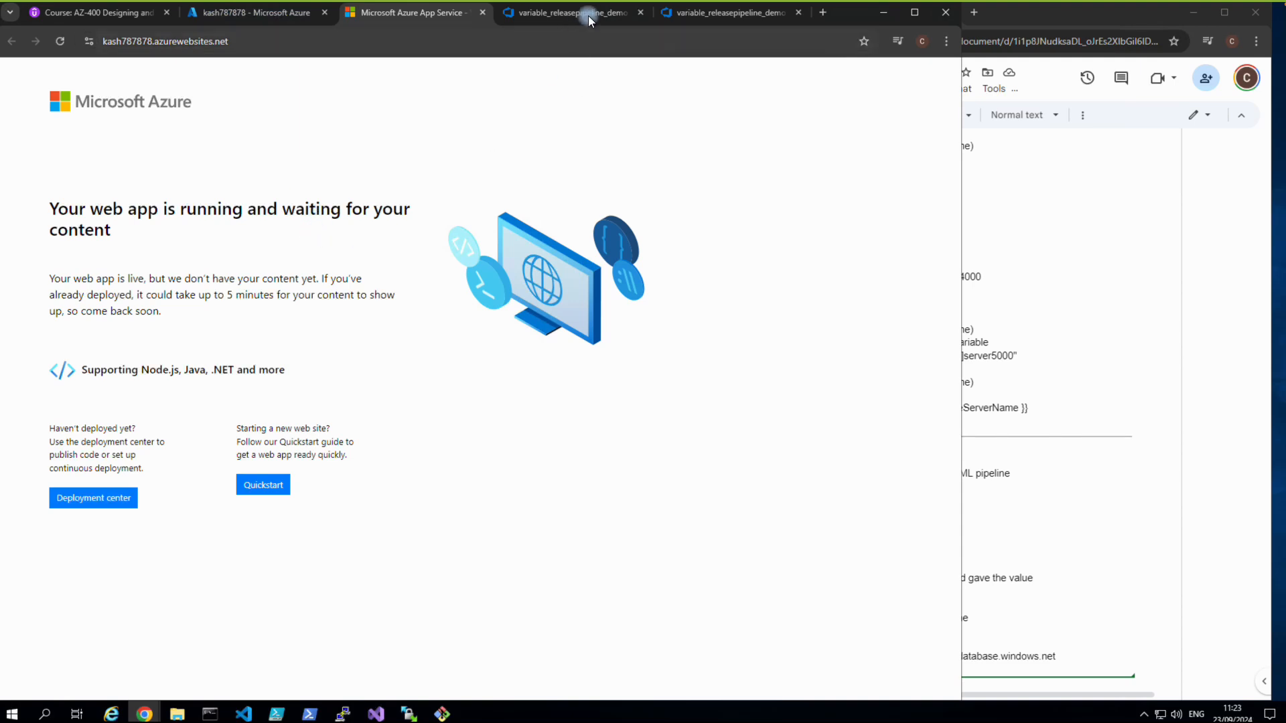
{"action": "left_click", "coordinate": [675, 18]}
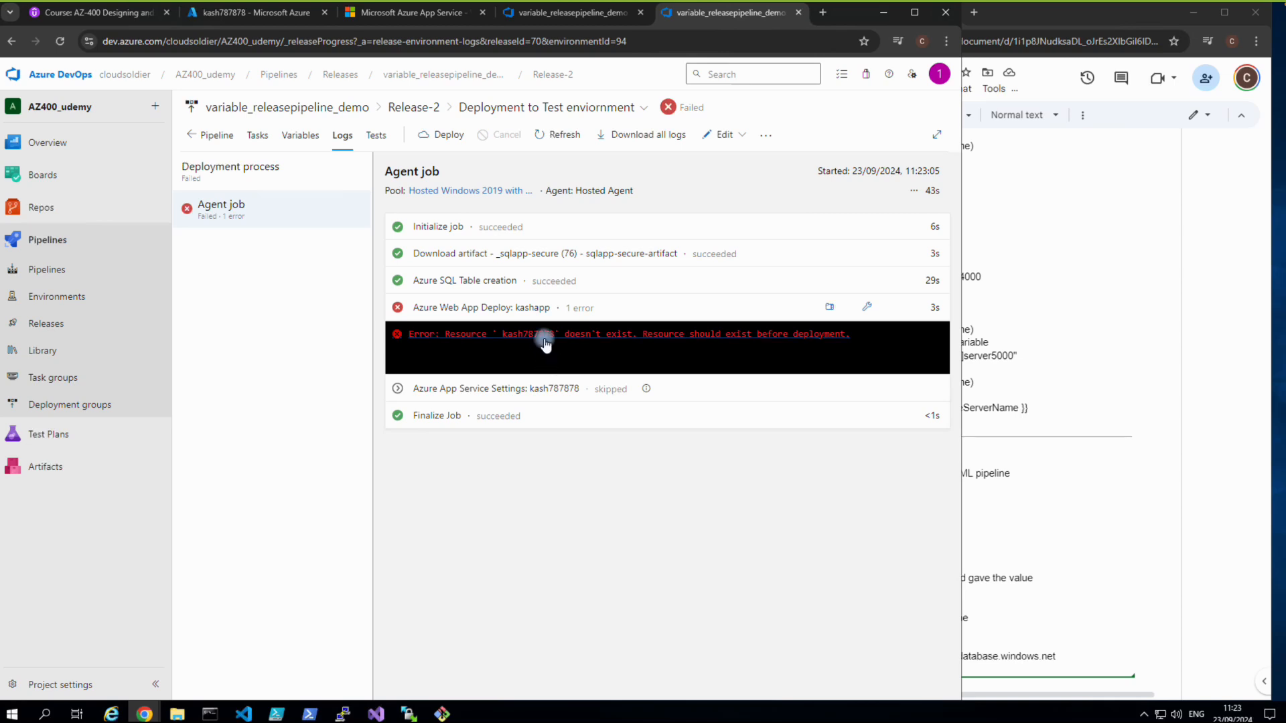
Read the failed deploy step's full log, then bring up the kash787878 web app in the portal.
{"action": "left_click", "coordinate": [545, 343]}
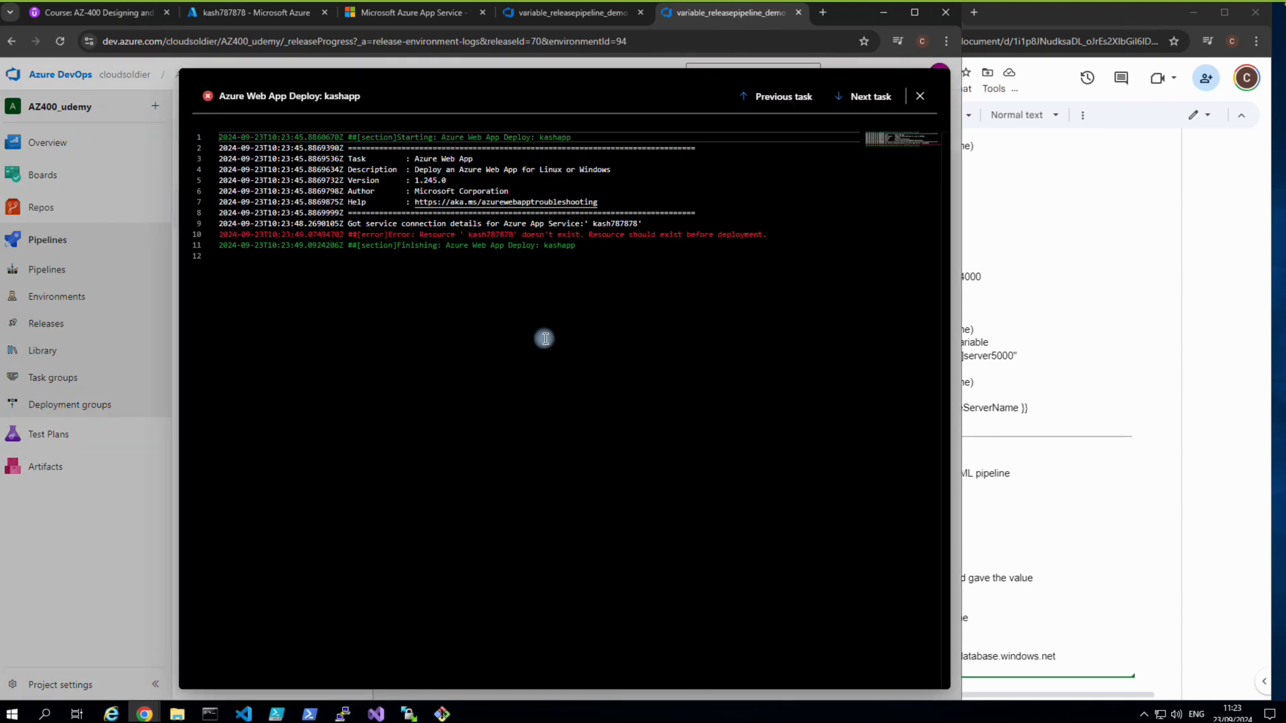
{"action": "key", "text": "Escape"}
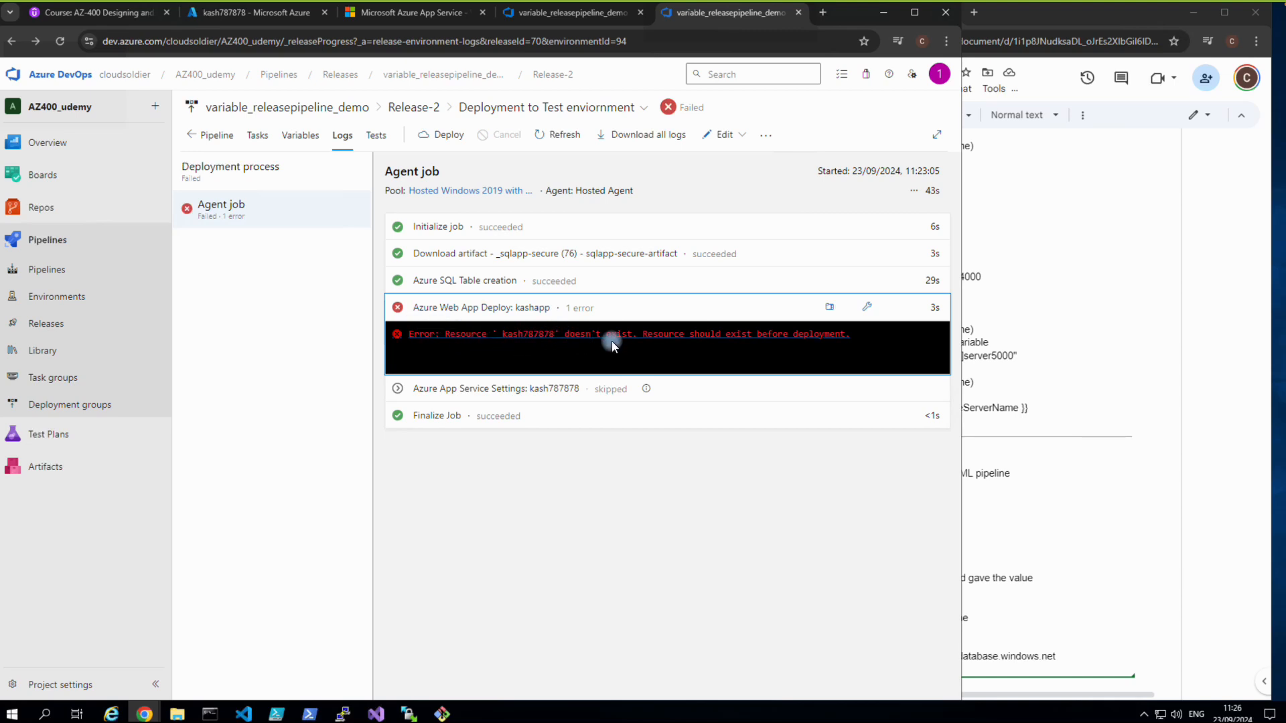
{"action": "left_click", "coordinate": [250, 15]}
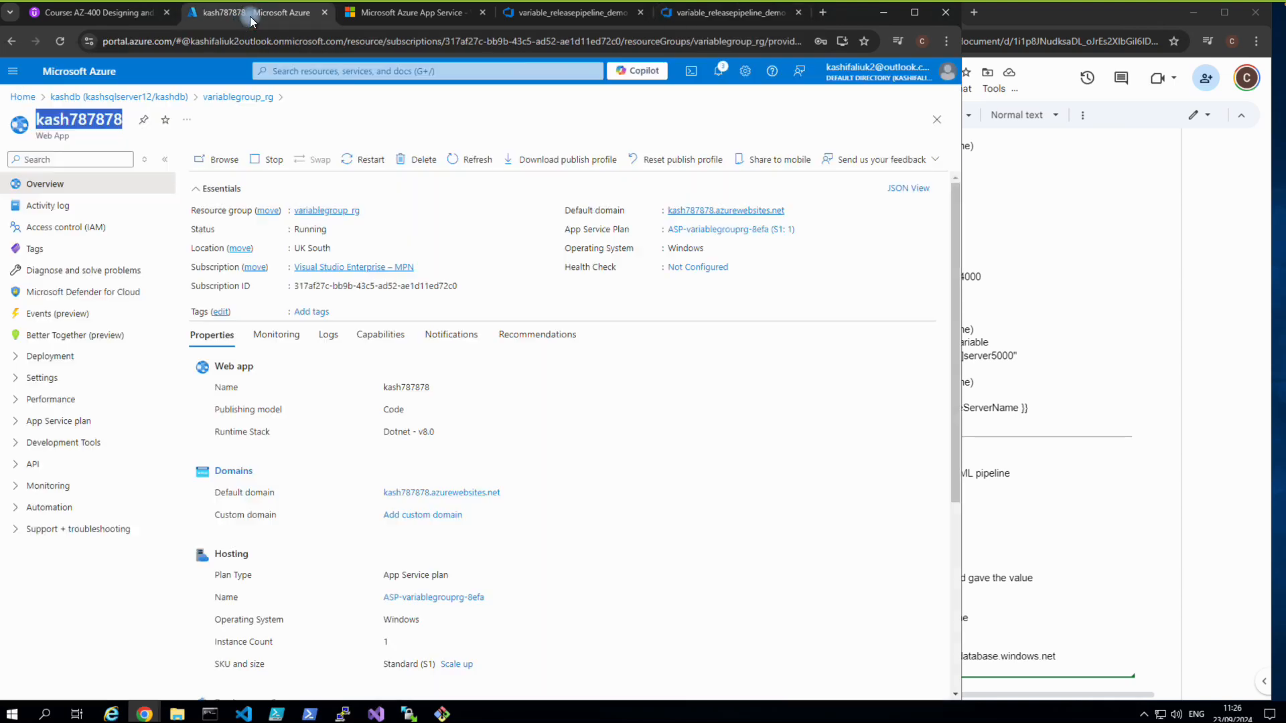
Copy the web app title kash787878, then go back to the failed deploy step's error line in Release-2.
{"action": "right_click", "coordinate": [92, 123]}
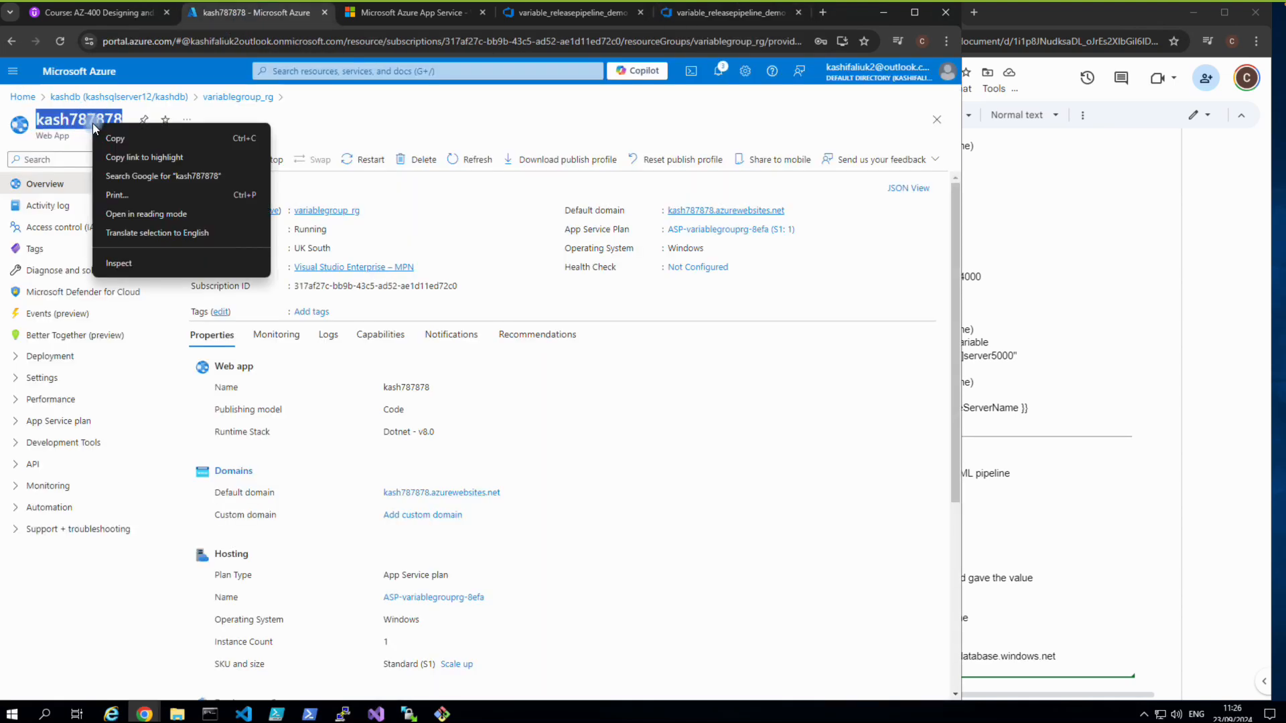
{"action": "left_click", "coordinate": [114, 137]}
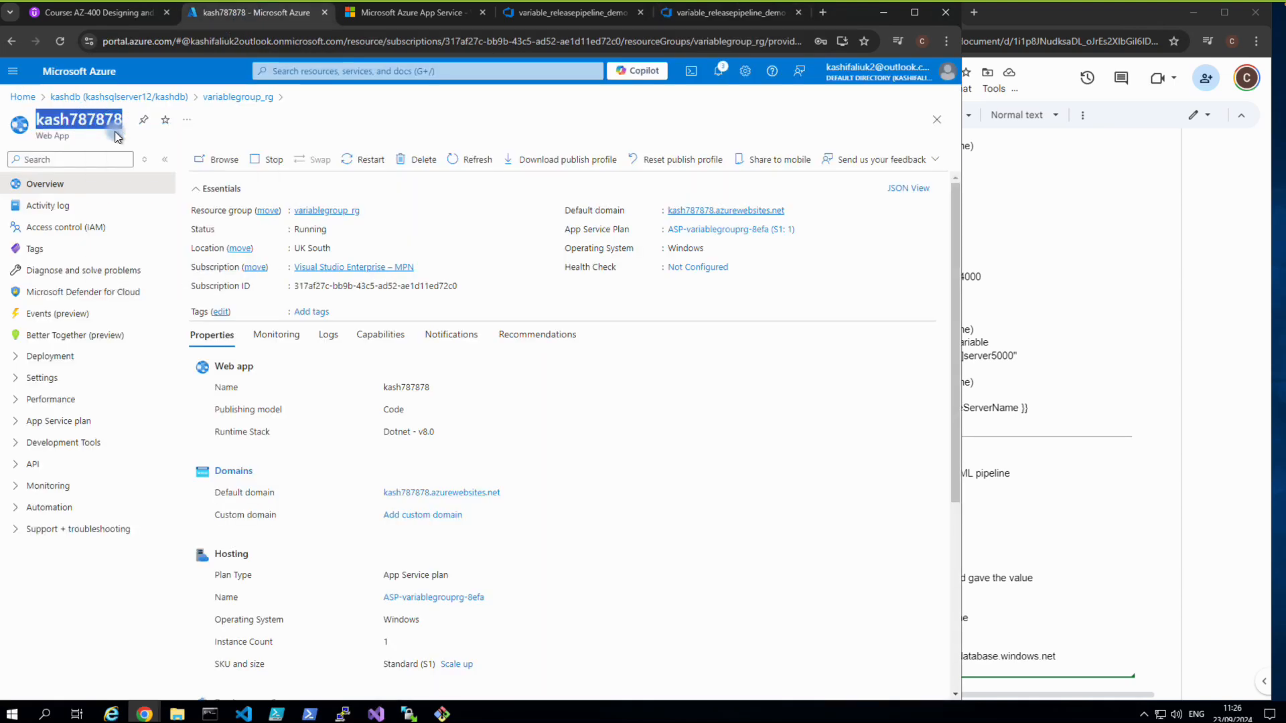
{"action": "left_click", "coordinate": [556, 14]}
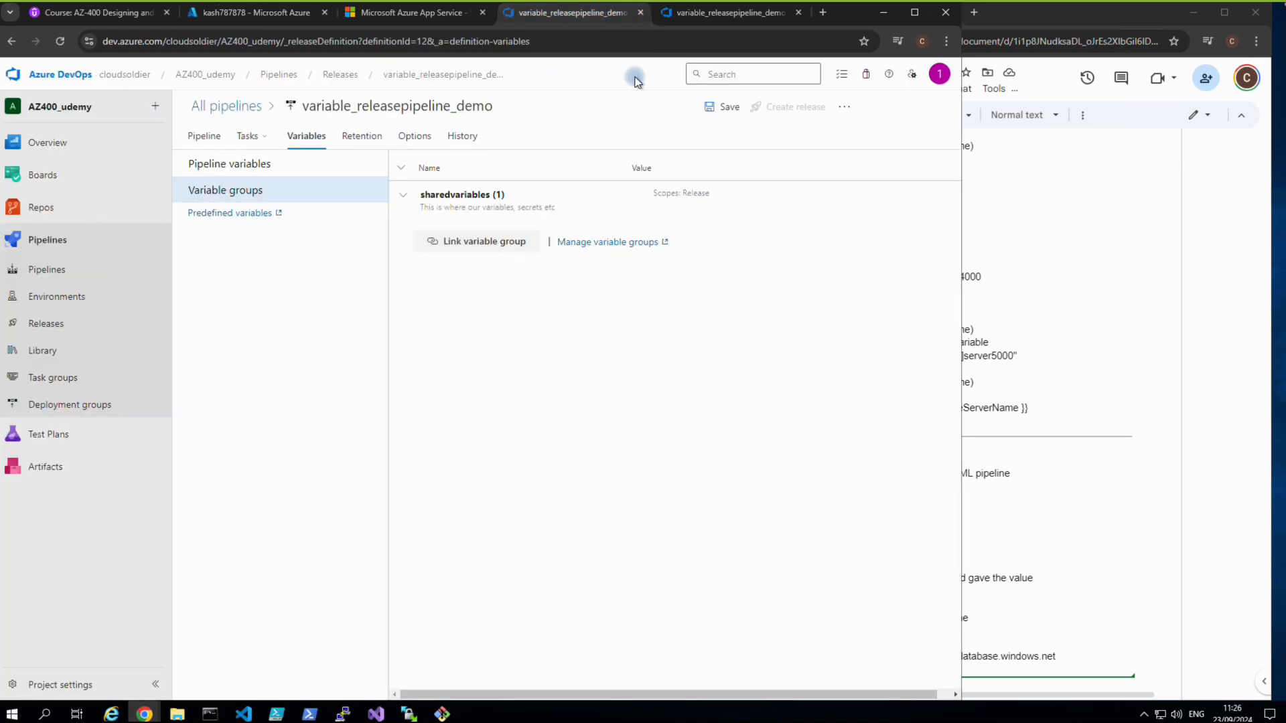
{"action": "left_click", "coordinate": [693, 14]}
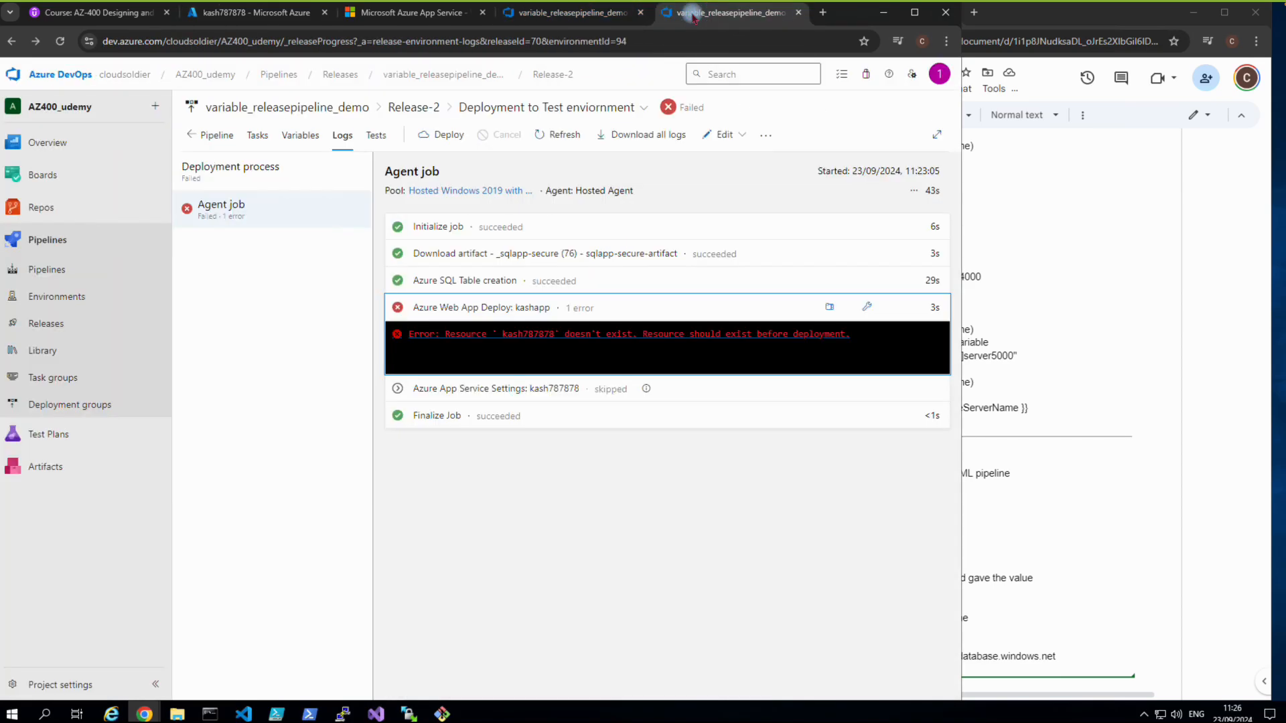
{"action": "left_click", "coordinate": [496, 339]}
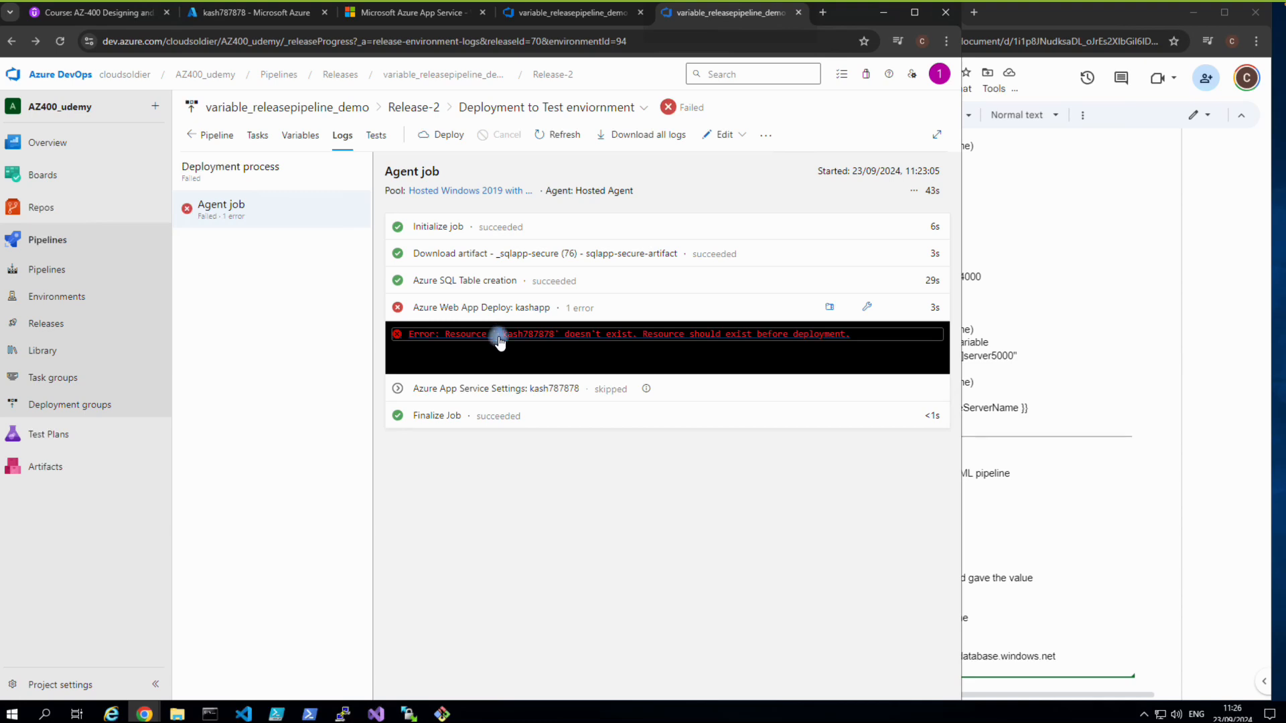
Close the detailed log and open the linked sharedvariables variable group in a new tab.
{"action": "left_click", "coordinate": [497, 336]}
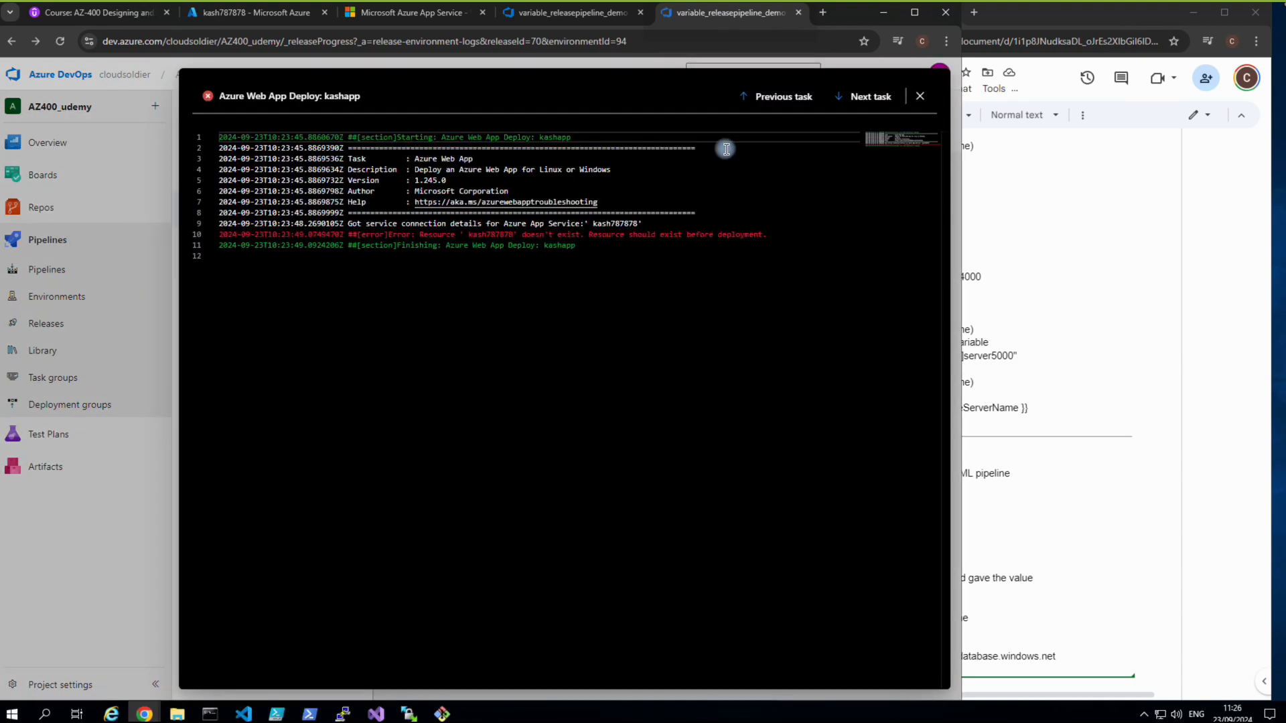
{"action": "left_click", "coordinate": [923, 100]}
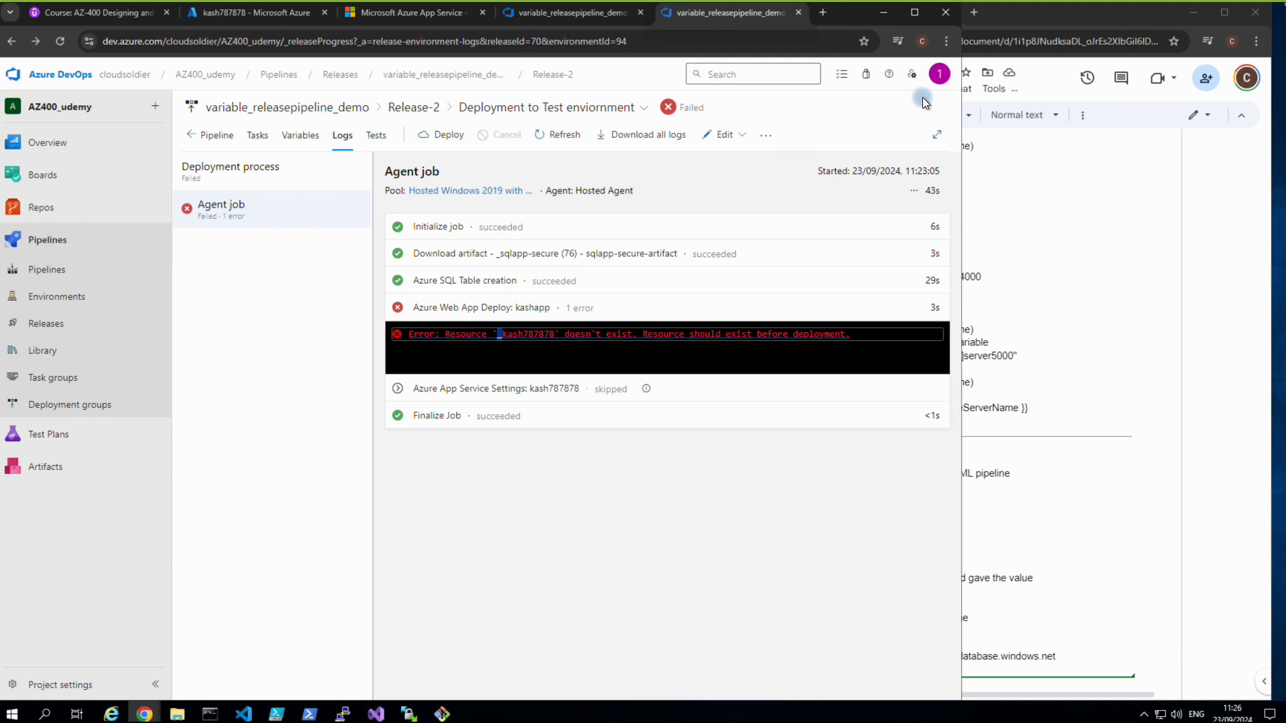
{"action": "left_click", "coordinate": [303, 135]}
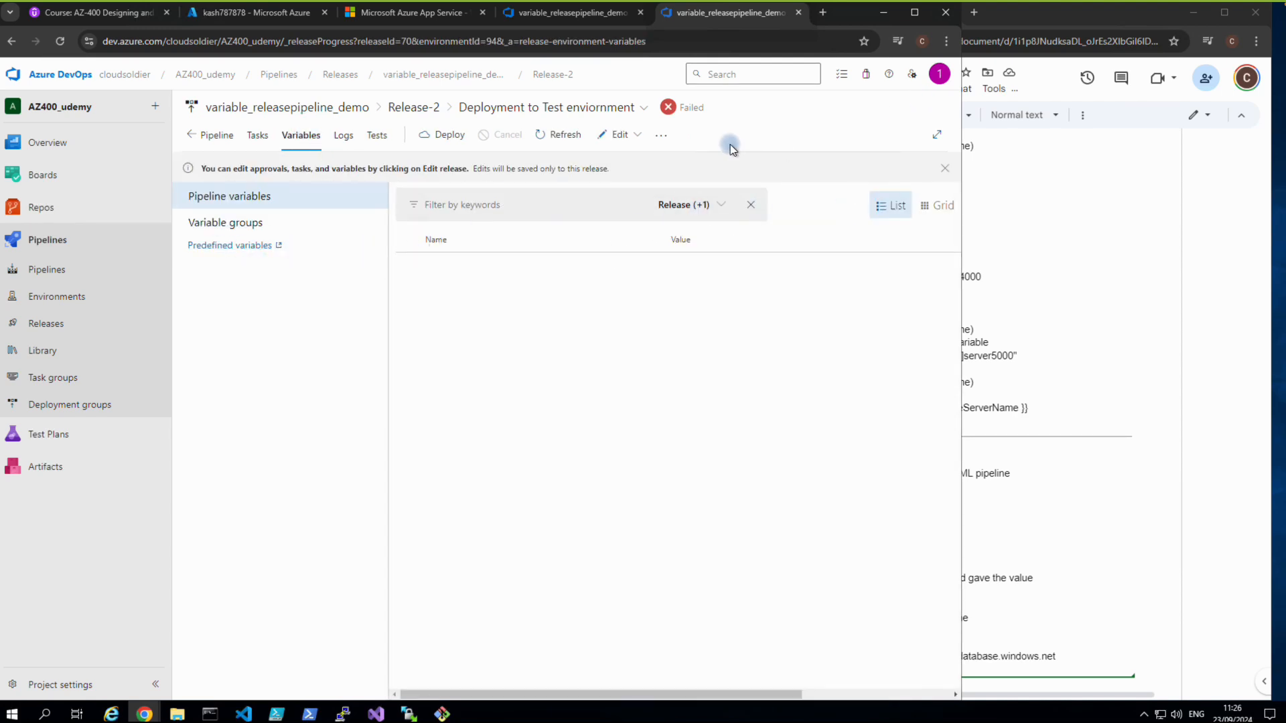
{"action": "left_click", "coordinate": [226, 217]}
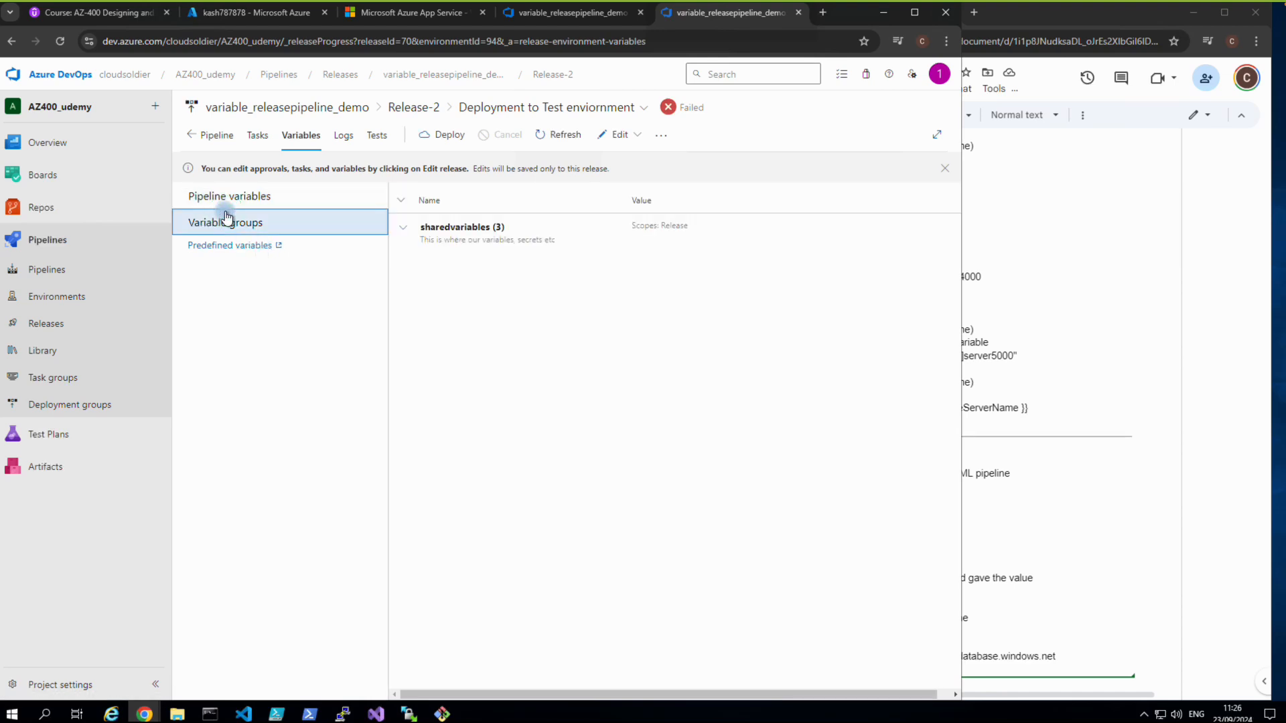
{"action": "left_click", "coordinate": [499, 234]}
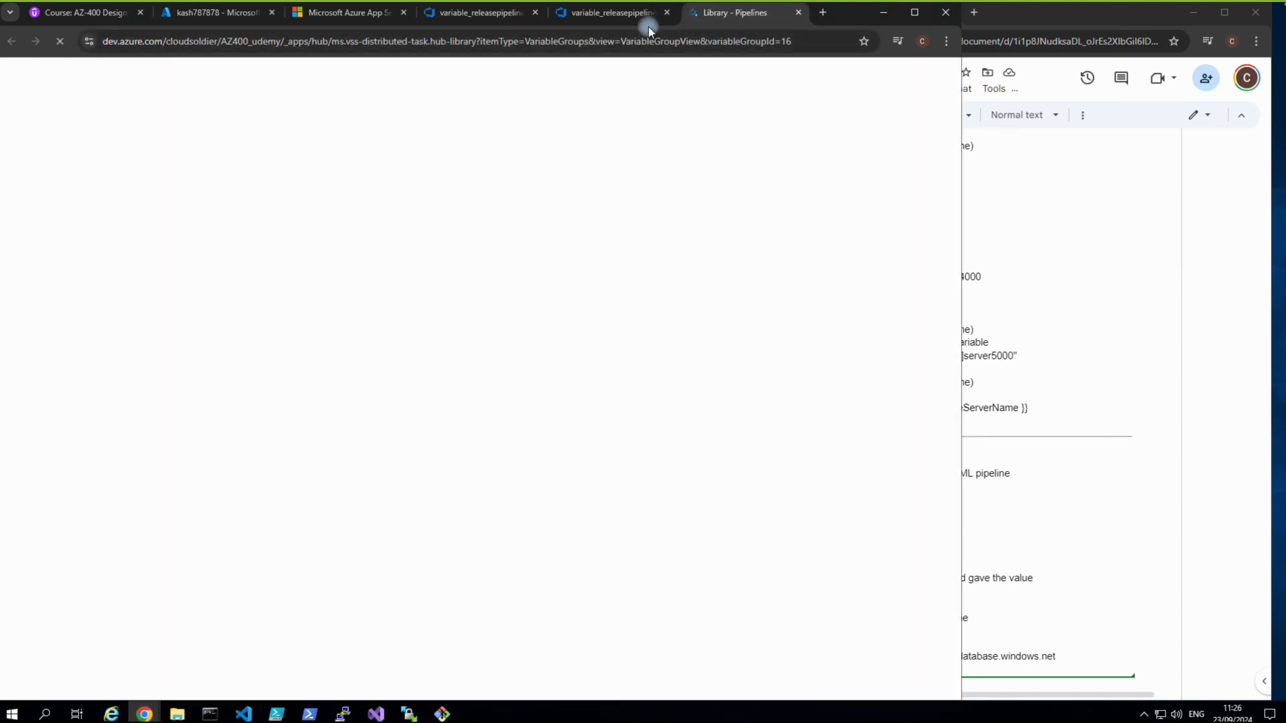
Back on the release, choose Edit pipeline.
{"action": "left_click", "coordinate": [621, 21]}
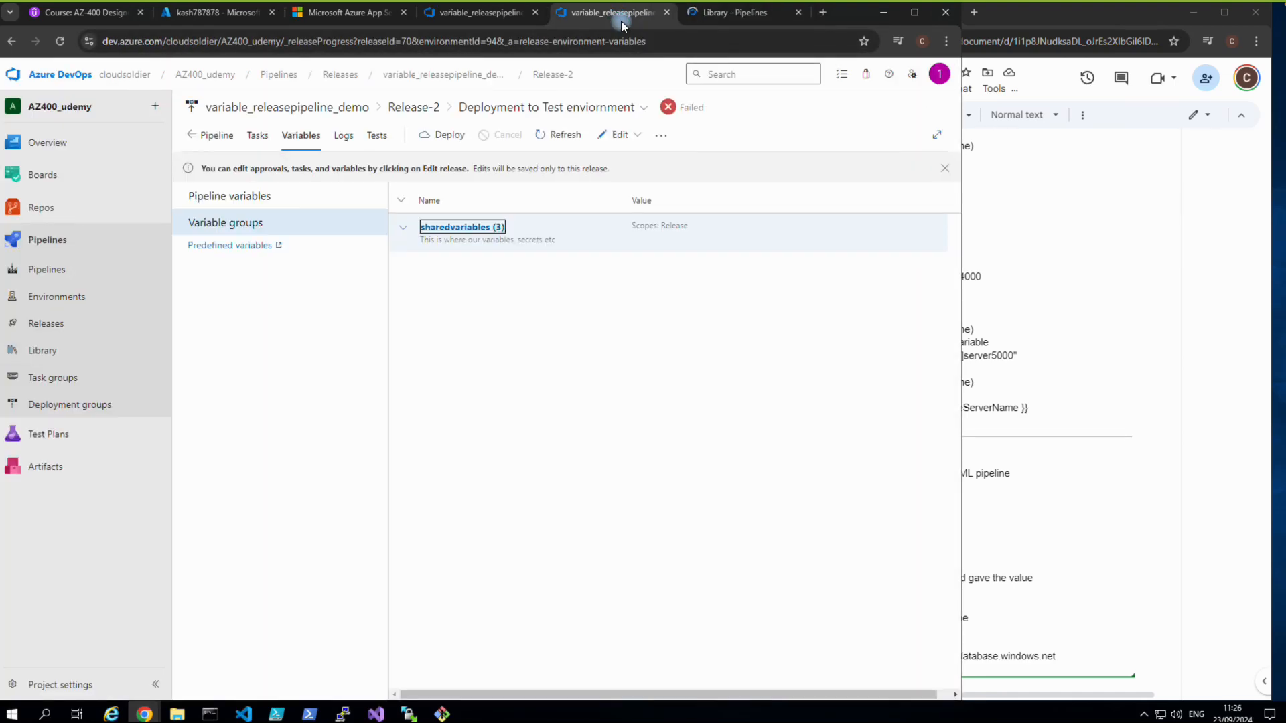
{"action": "left_click", "coordinate": [614, 135]}
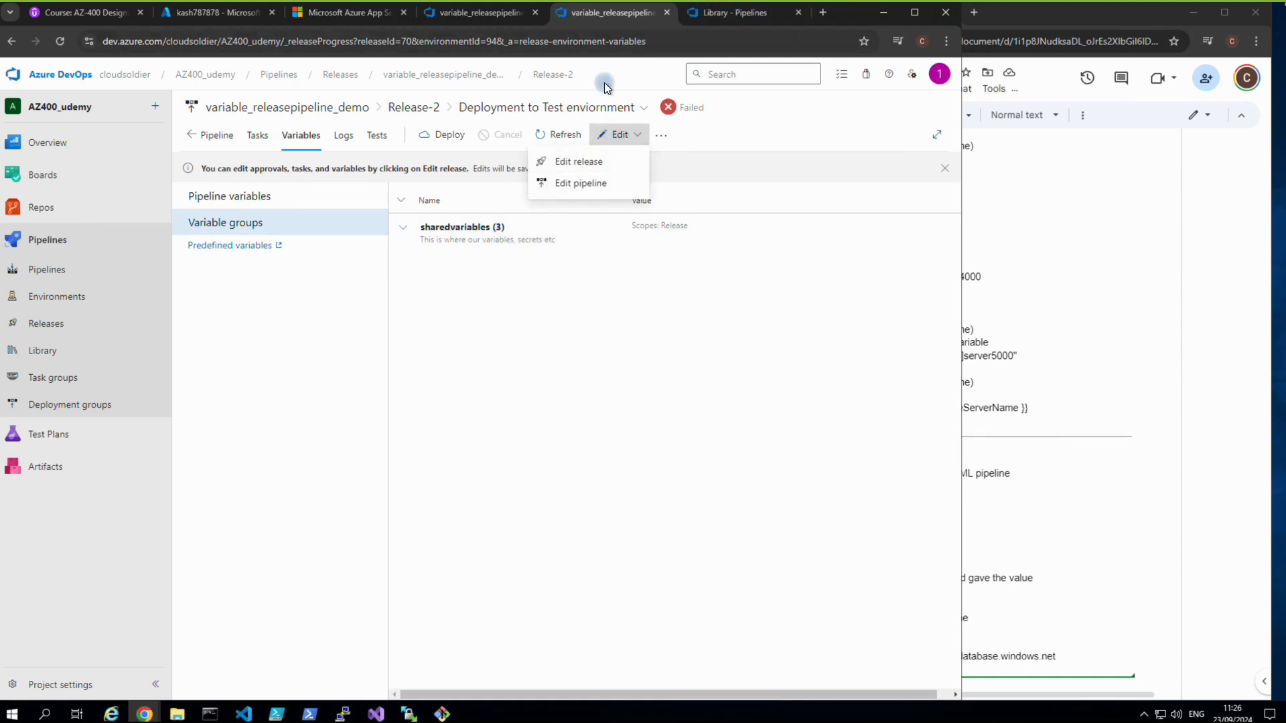
{"action": "left_click", "coordinate": [577, 183]}
Delete the leading space before kash787878 in webappname and save the sharedvariables group.
{"action": "left_click", "coordinate": [694, 9]}
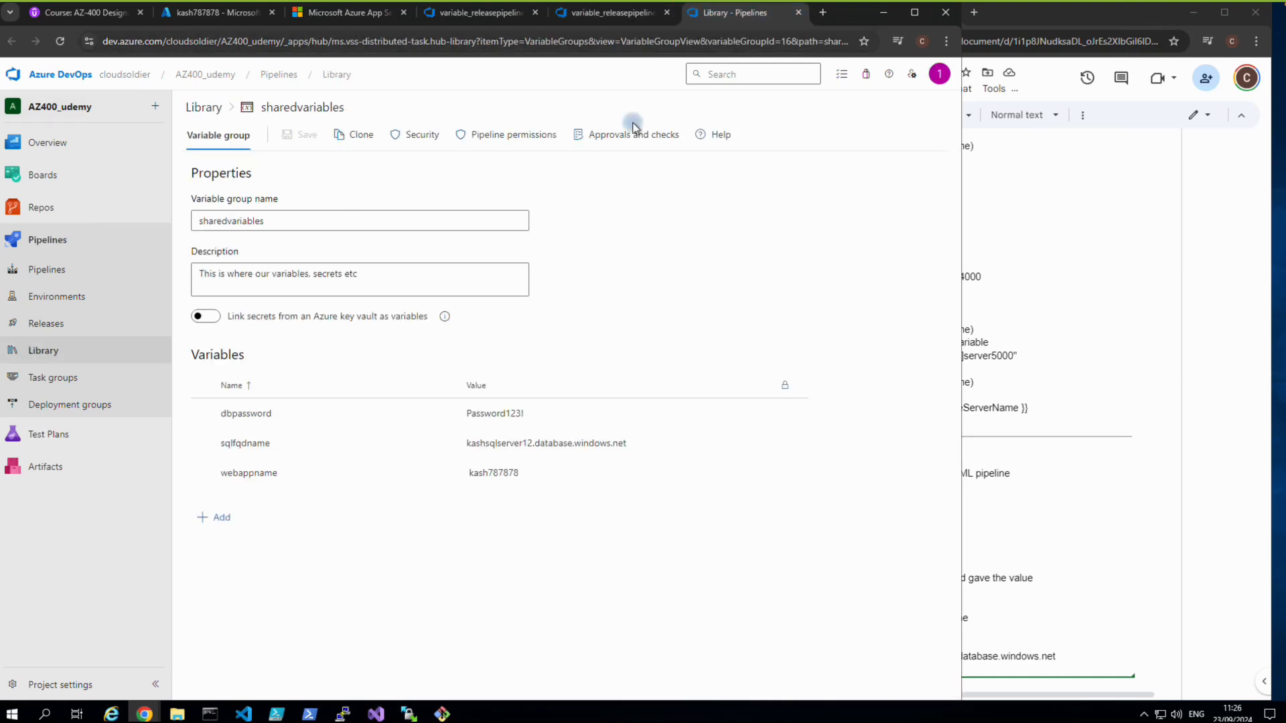
{"action": "left_click", "coordinate": [472, 469]}
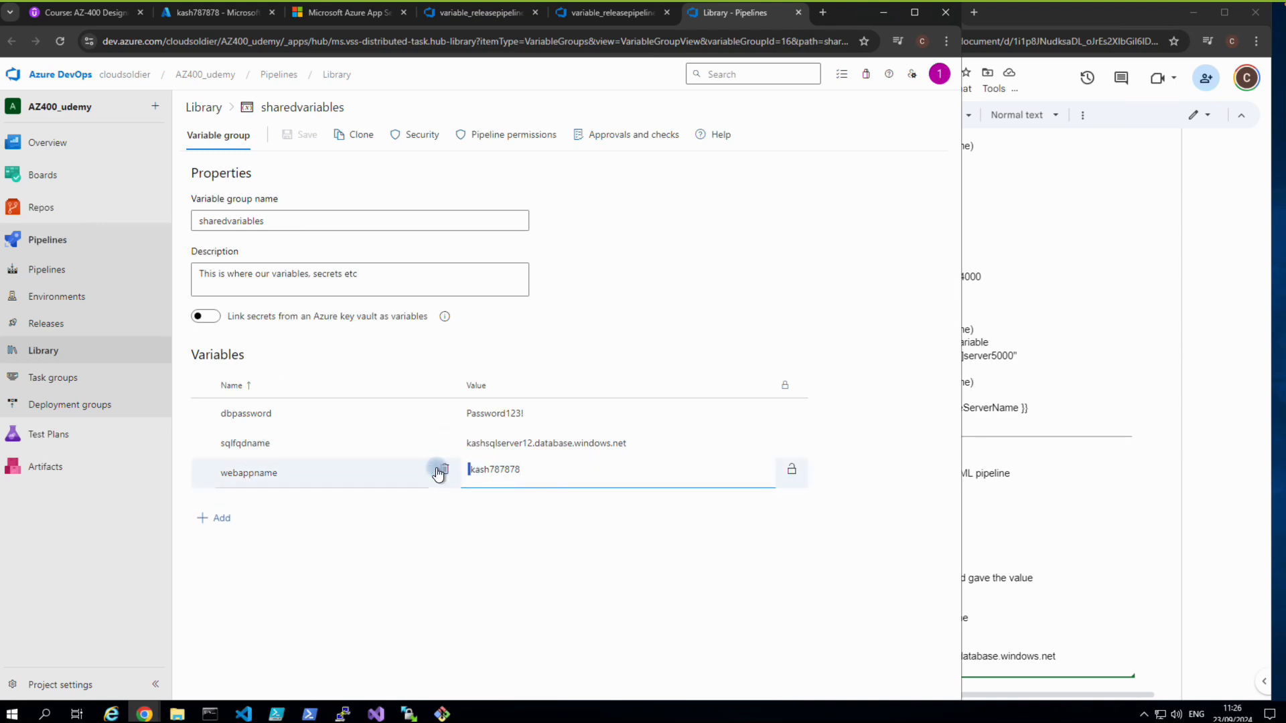
{"action": "key", "text": "BackSpace"}
{"action": "left_click", "coordinate": [296, 140]}
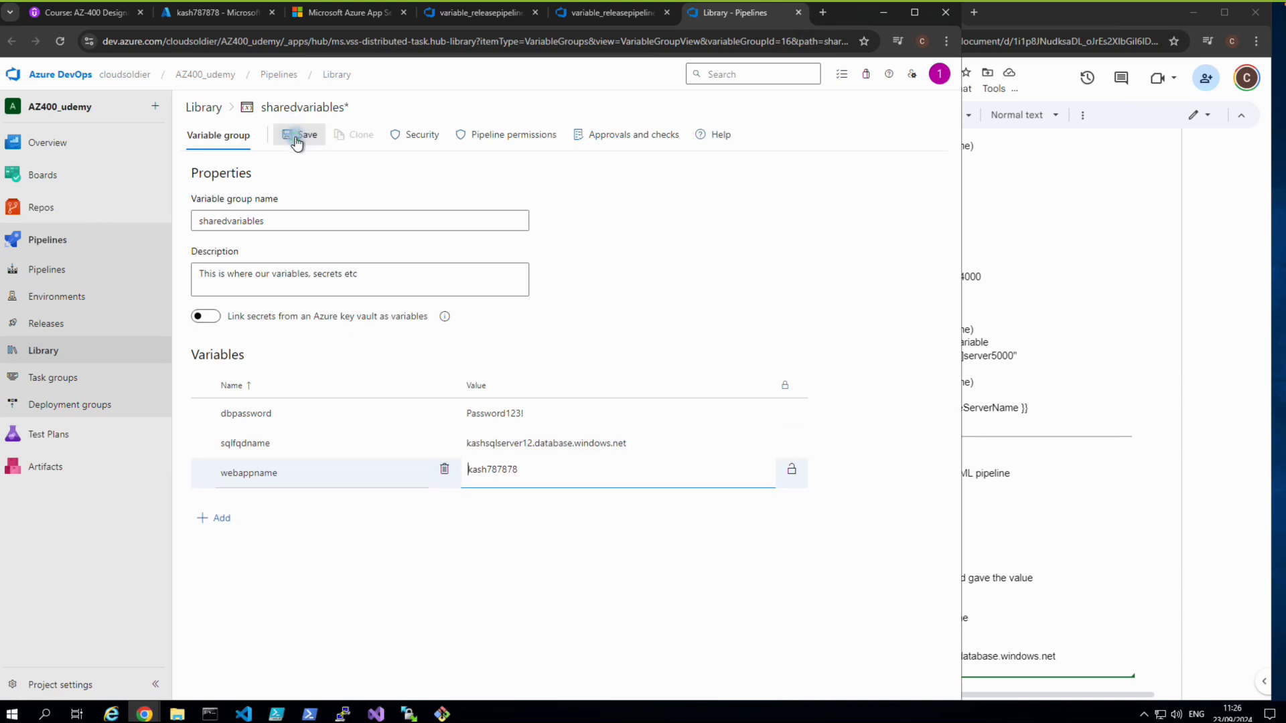
{"action": "left_click", "coordinate": [580, 12]}
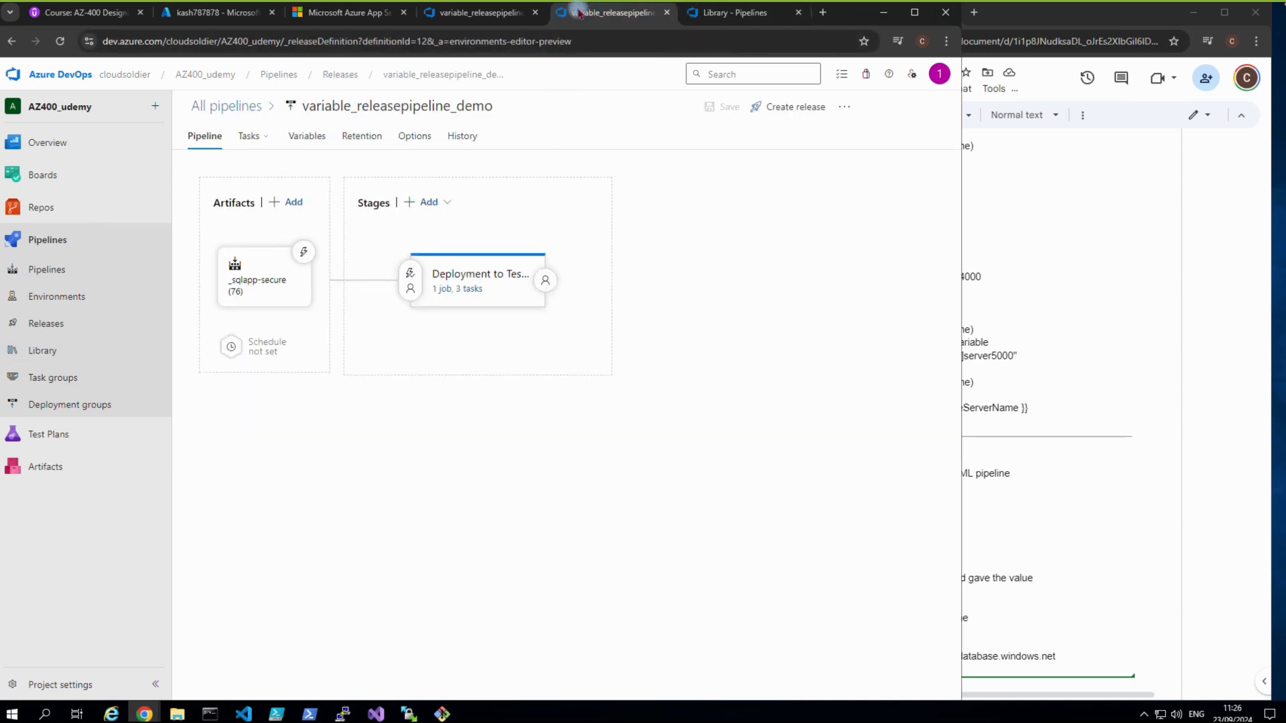
Create a new release of the pipeline and open Release-3.
{"action": "left_click", "coordinate": [783, 111]}
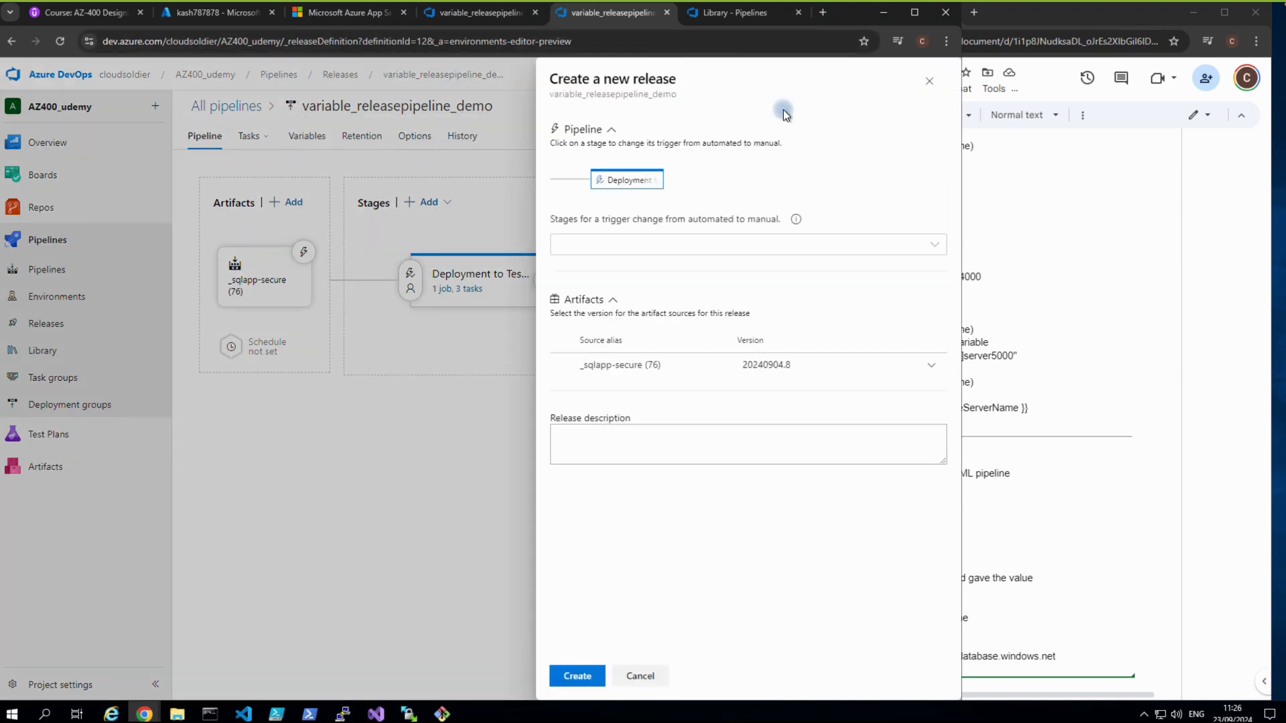
{"action": "left_click", "coordinate": [576, 681]}
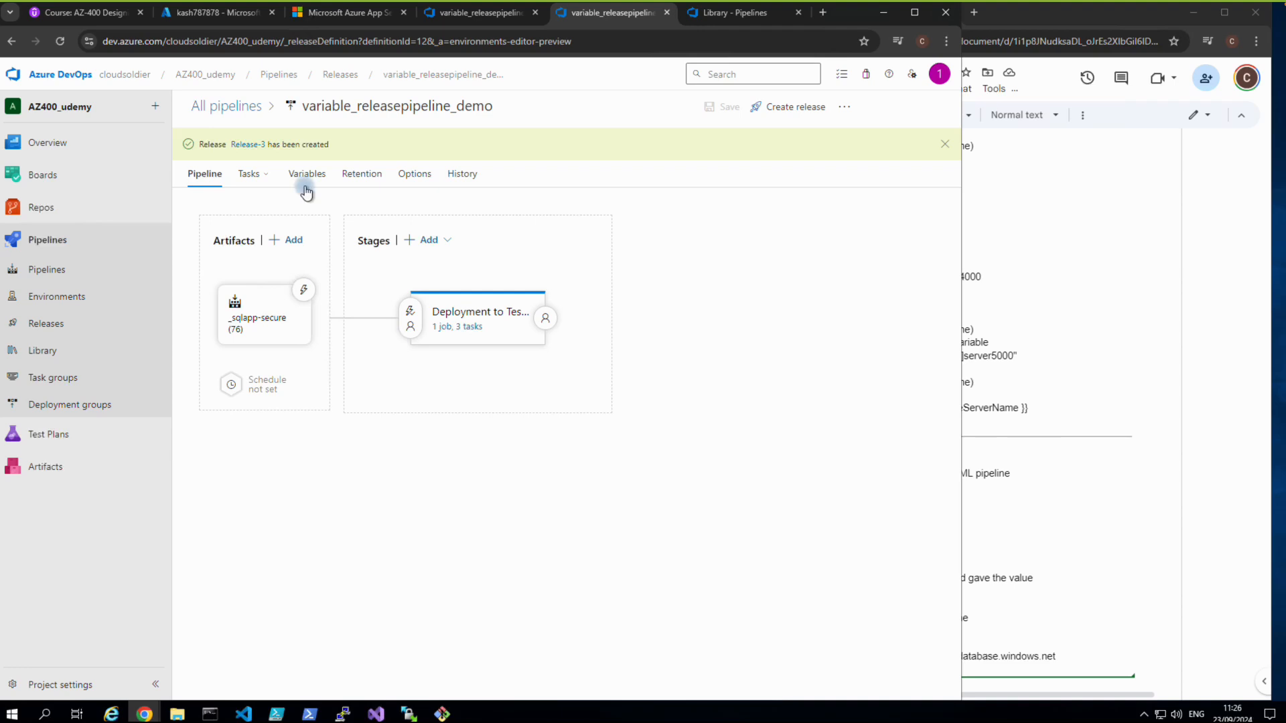
{"action": "left_click", "coordinate": [242, 144]}
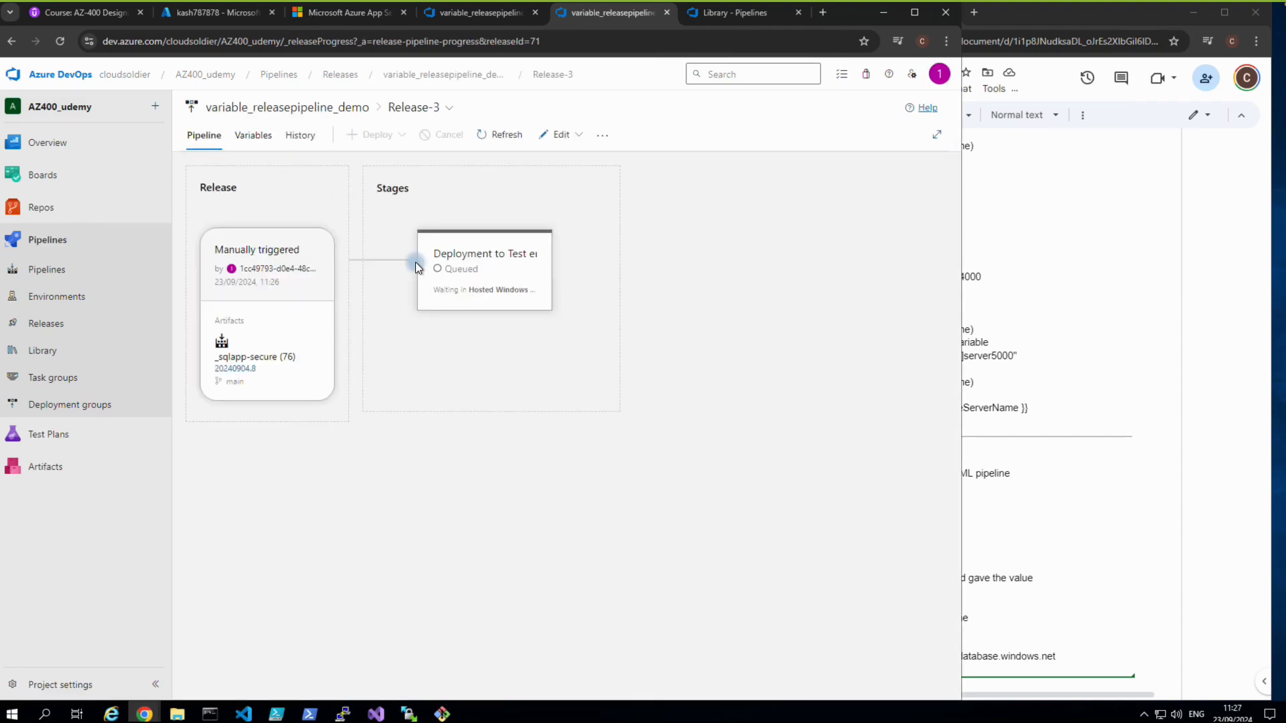
Watch the Deployment to Test logs until the agent job shows Succeeded.
{"action": "mouse_move", "coordinate": [454, 287]}
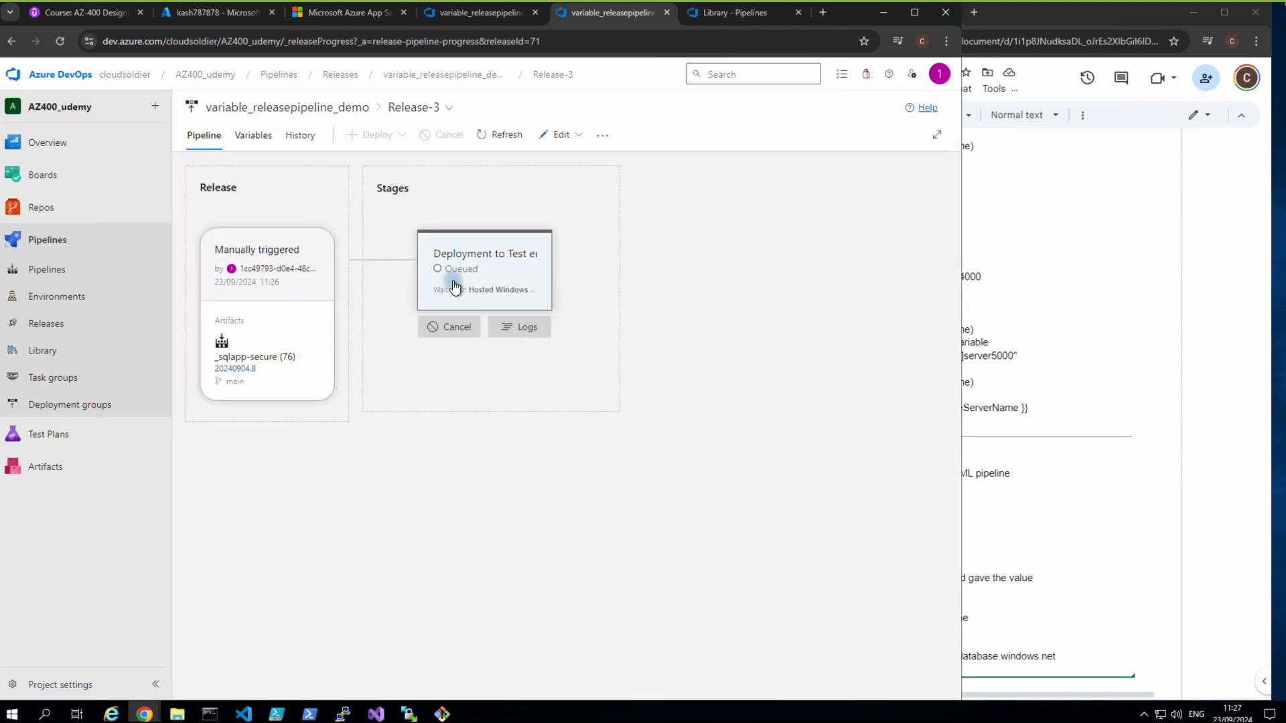
{"action": "left_click", "coordinate": [521, 326]}
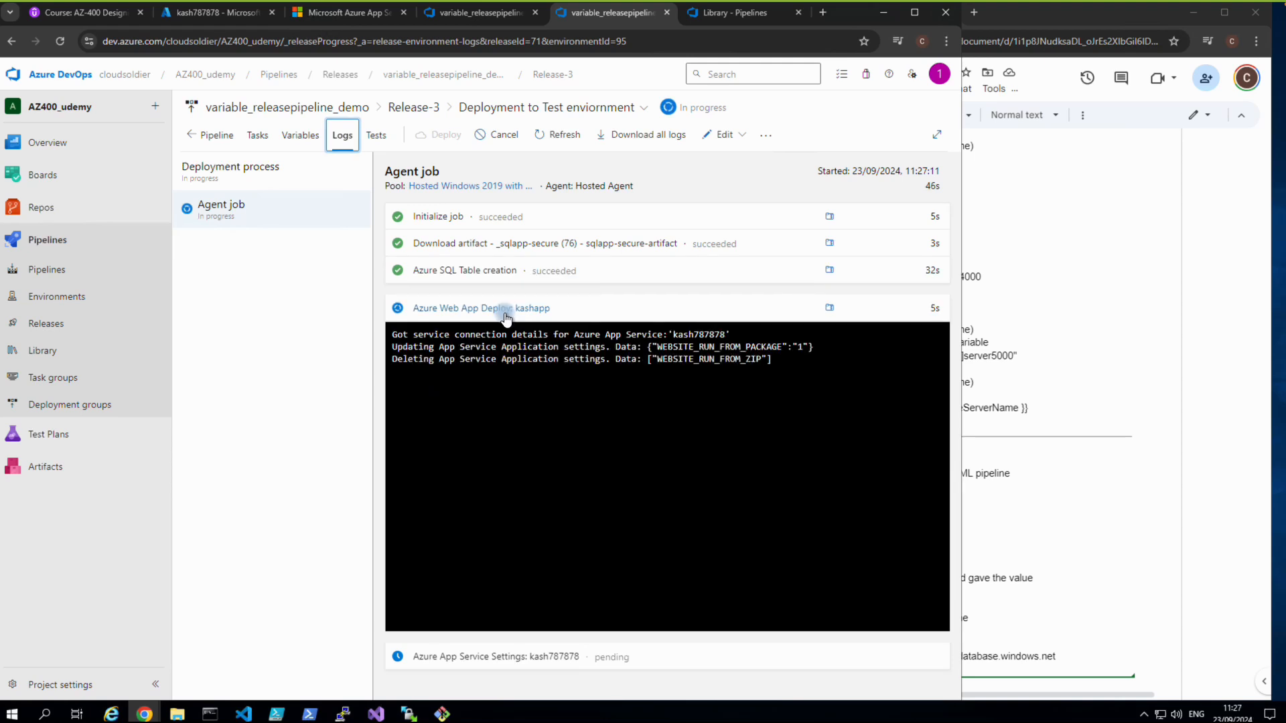
{"action": "mouse_move", "coordinate": [701, 2]}
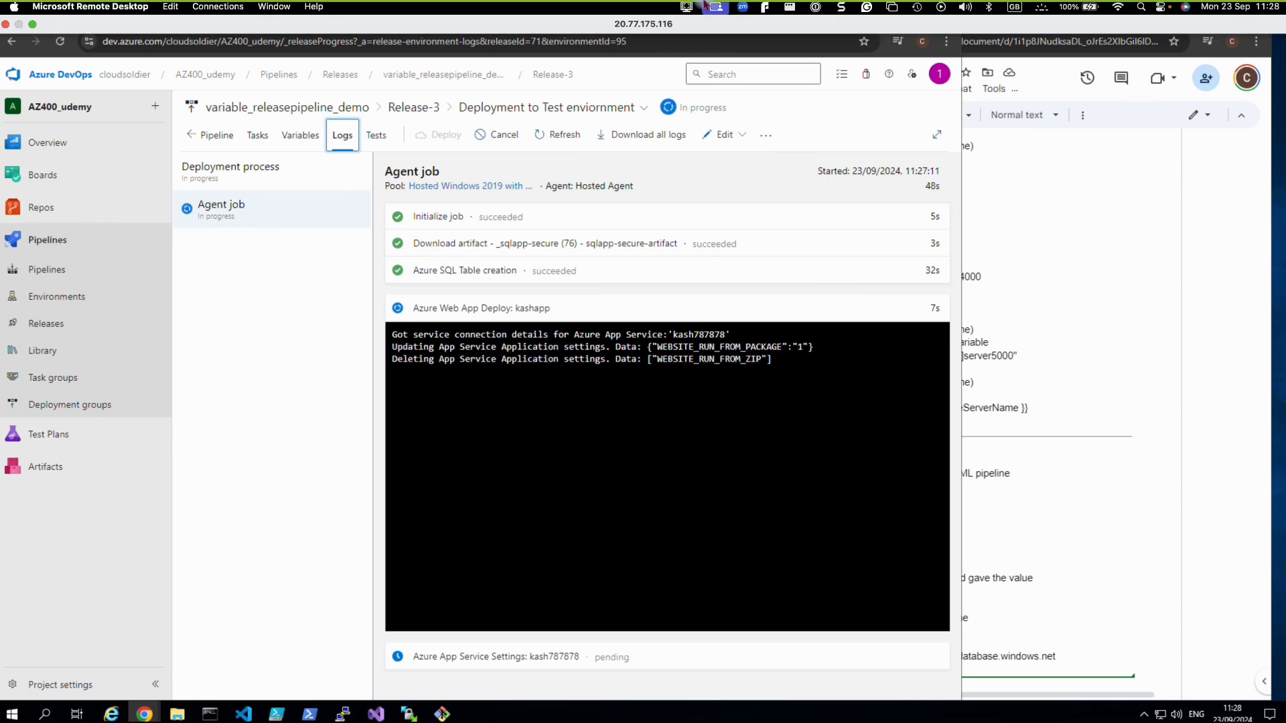
{"action": "left_click", "coordinate": [686, 6]}
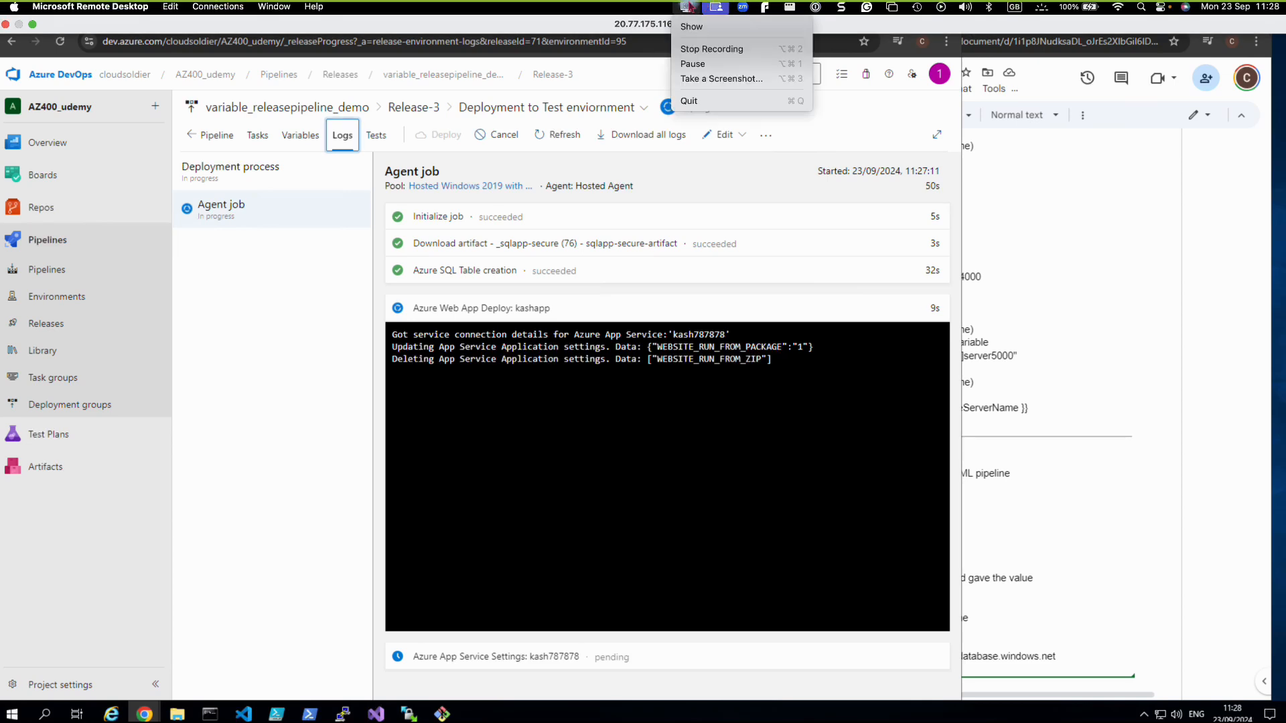
{"action": "left_click", "coordinate": [585, 19]}
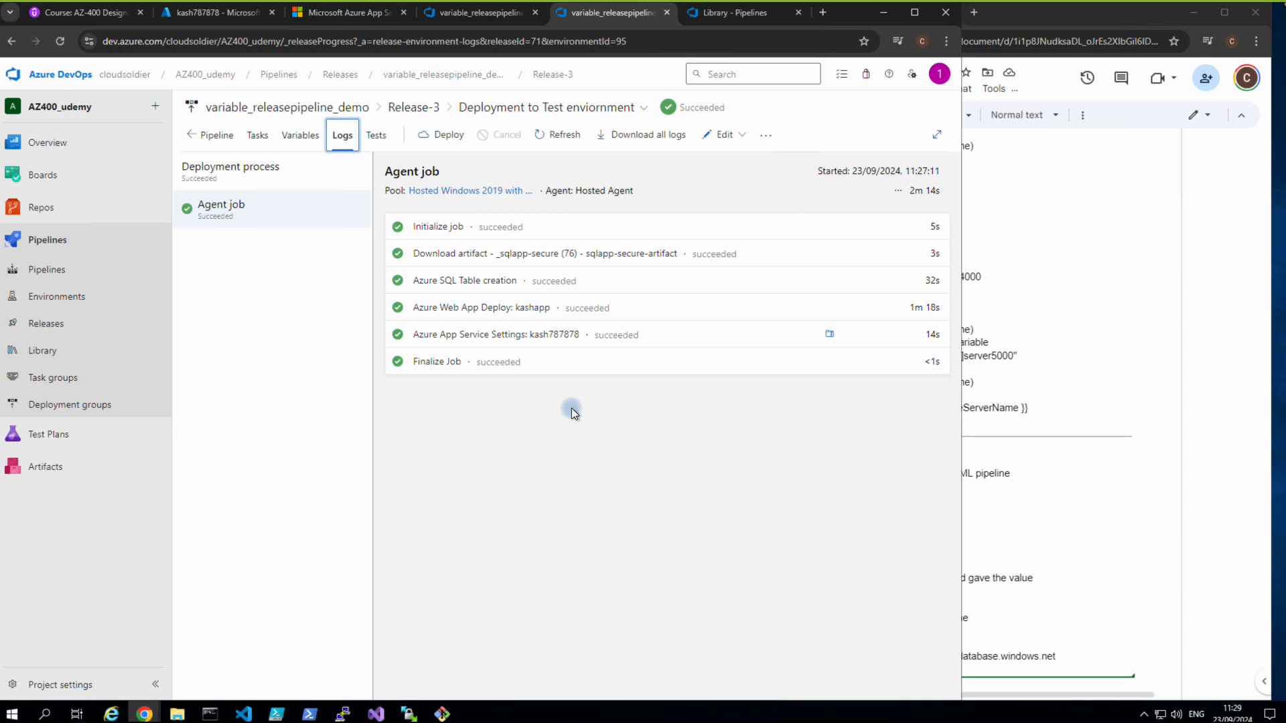
Switch to the kash787878 overview and open its default domain site in a new tab.
{"action": "left_click", "coordinate": [201, 16]}
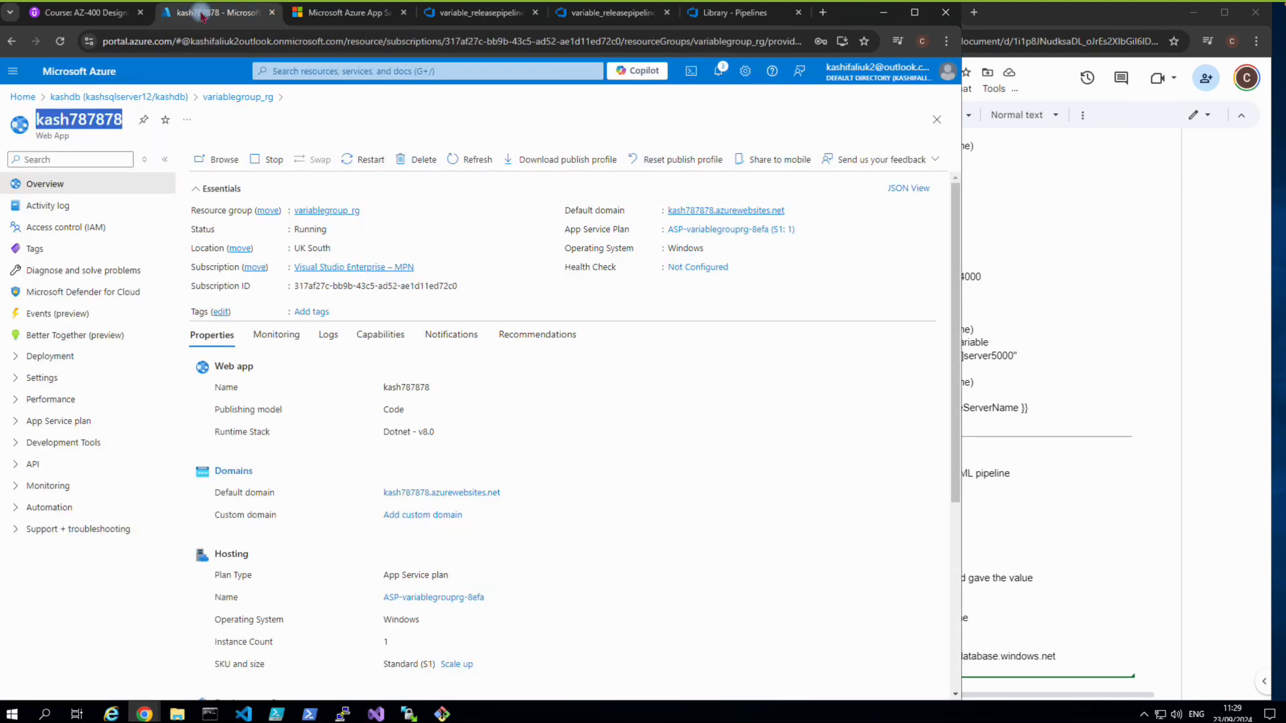
{"action": "left_click", "coordinate": [730, 211]}
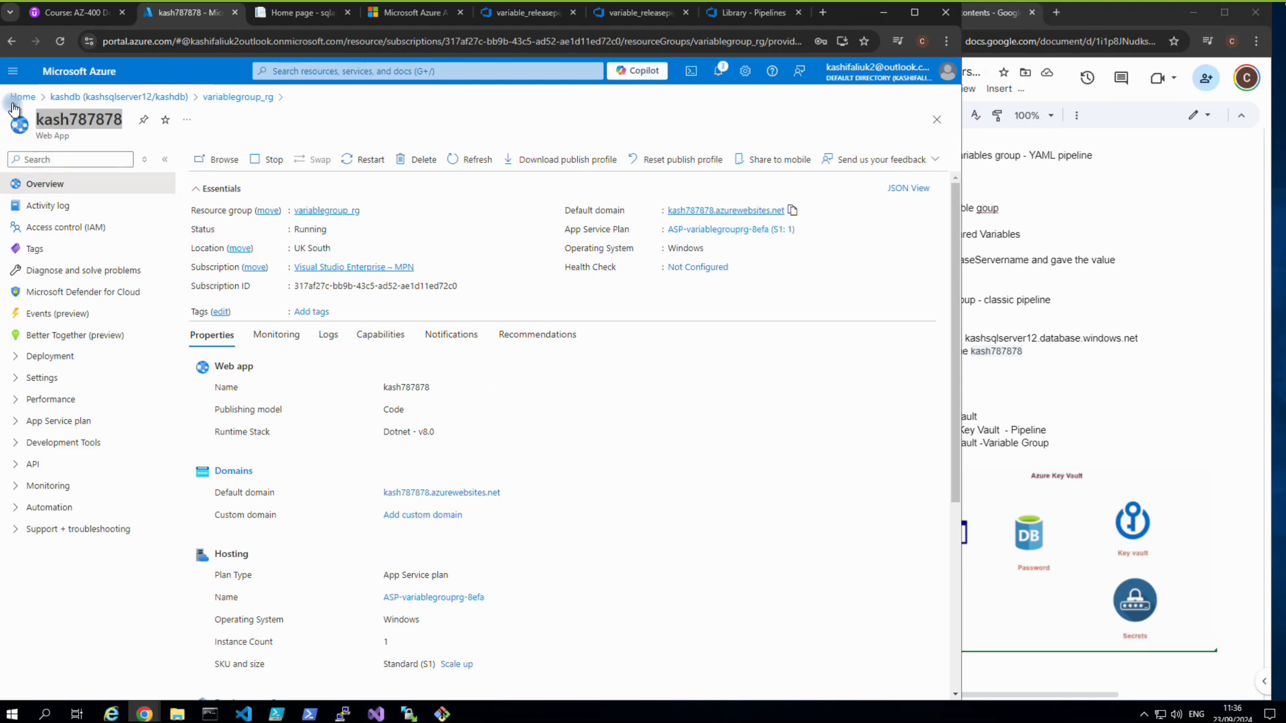
From variablegroup_rg, search the Marketplace for 'key vau' and open the Key Vault offering.
{"action": "left_click", "coordinate": [316, 211]}
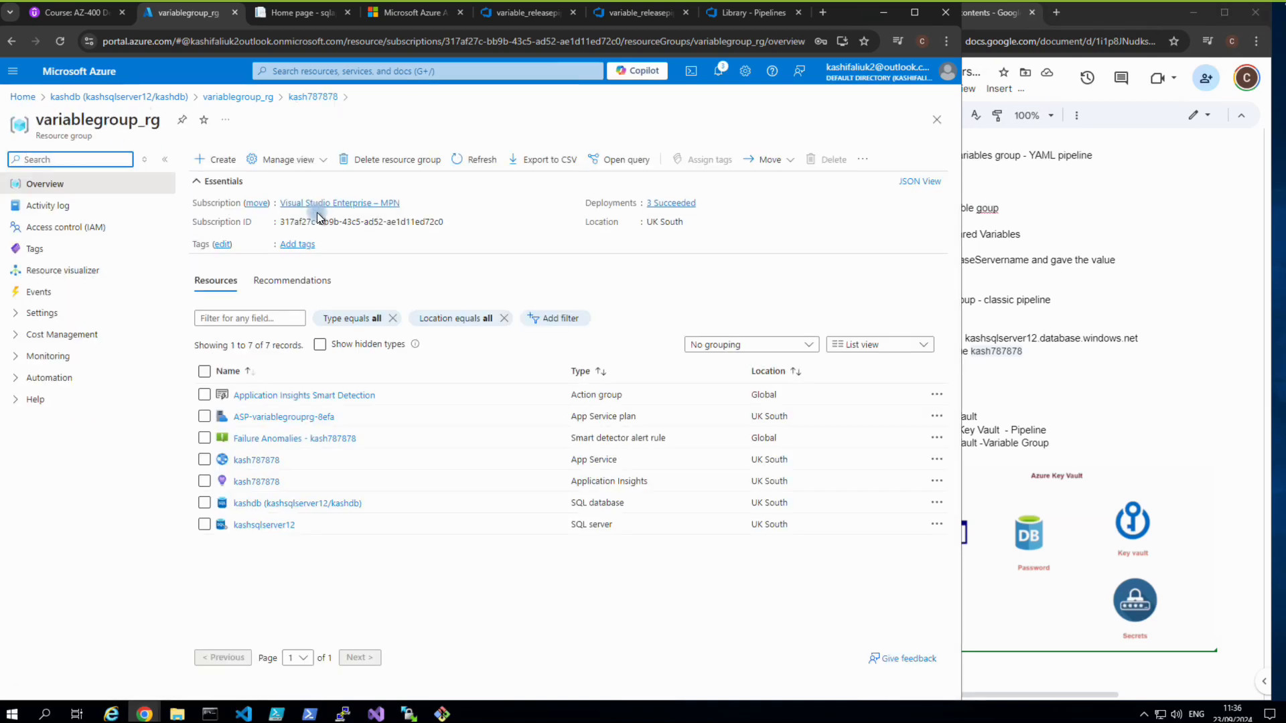
{"action": "left_click", "coordinate": [205, 161]}
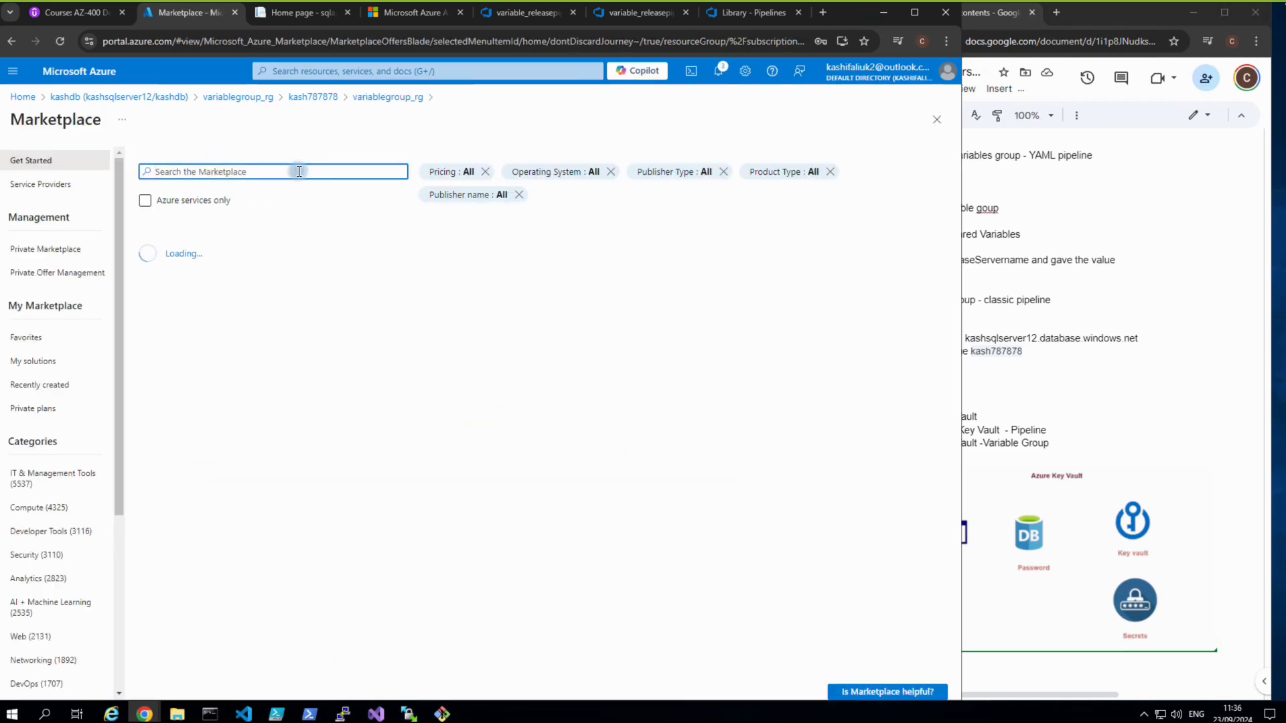
{"action": "type", "text": "key"}
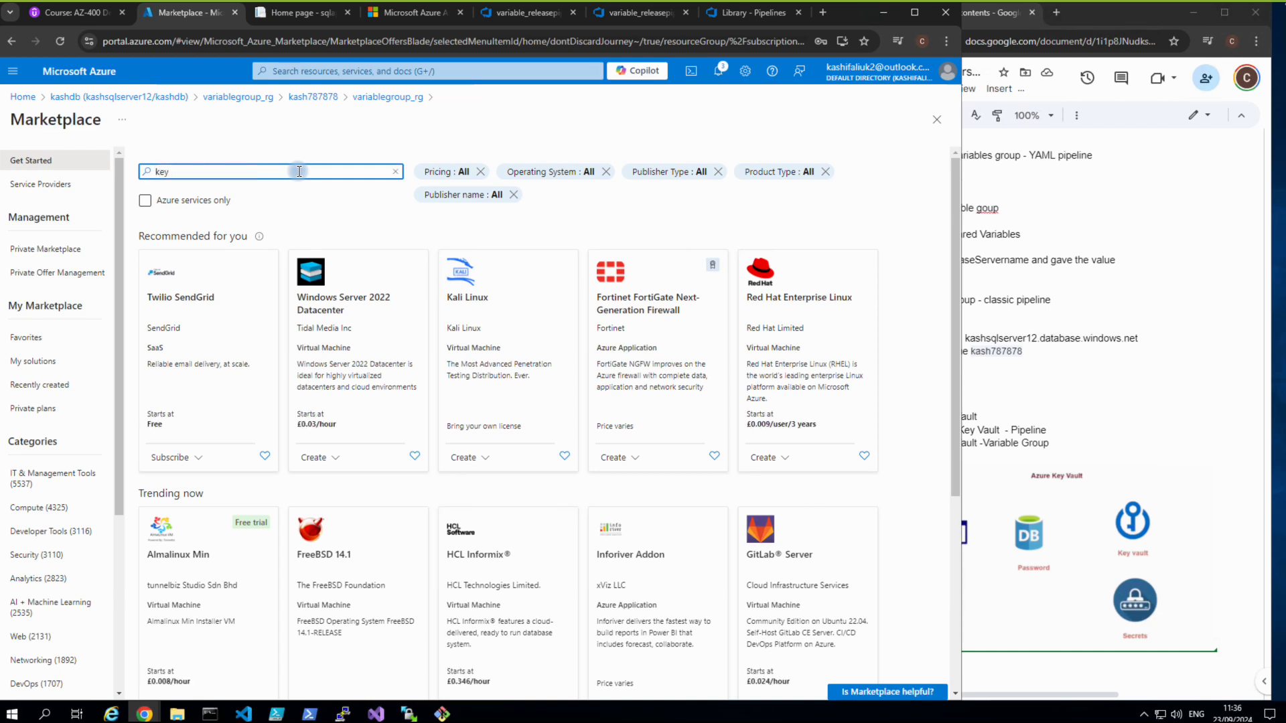
{"action": "type", "text": " vau"}
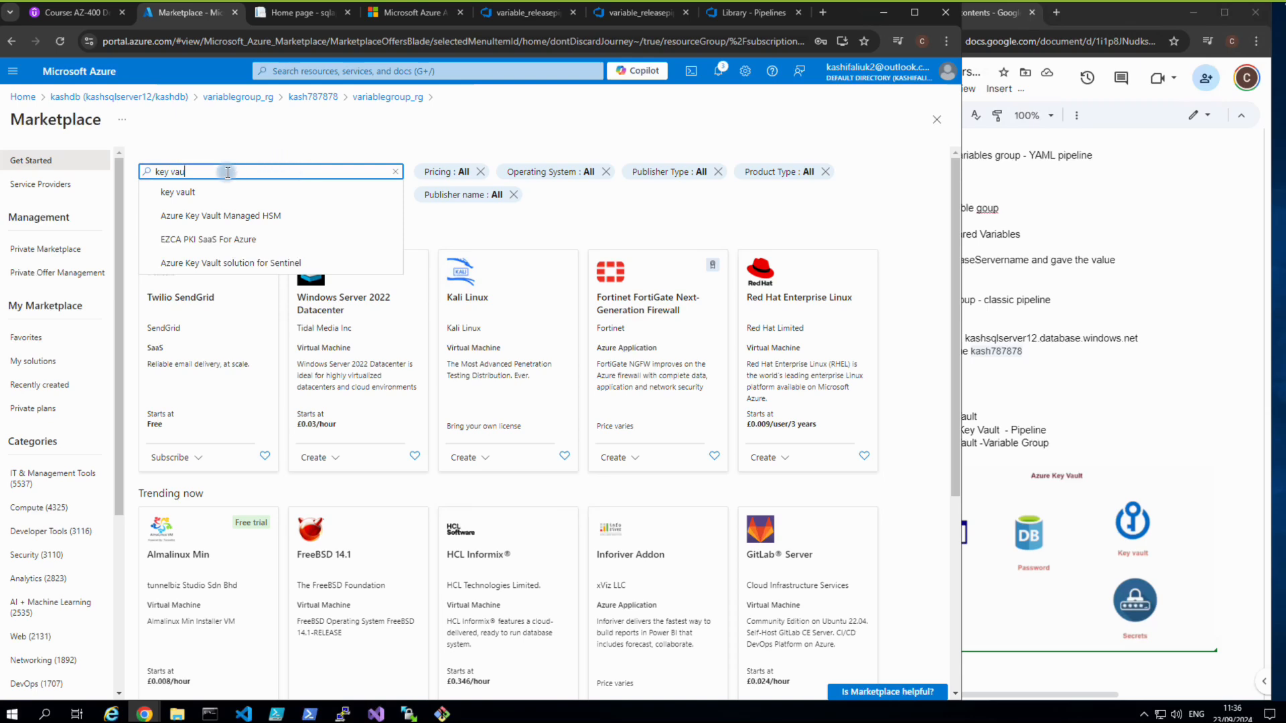
{"action": "left_click", "coordinate": [194, 191]}
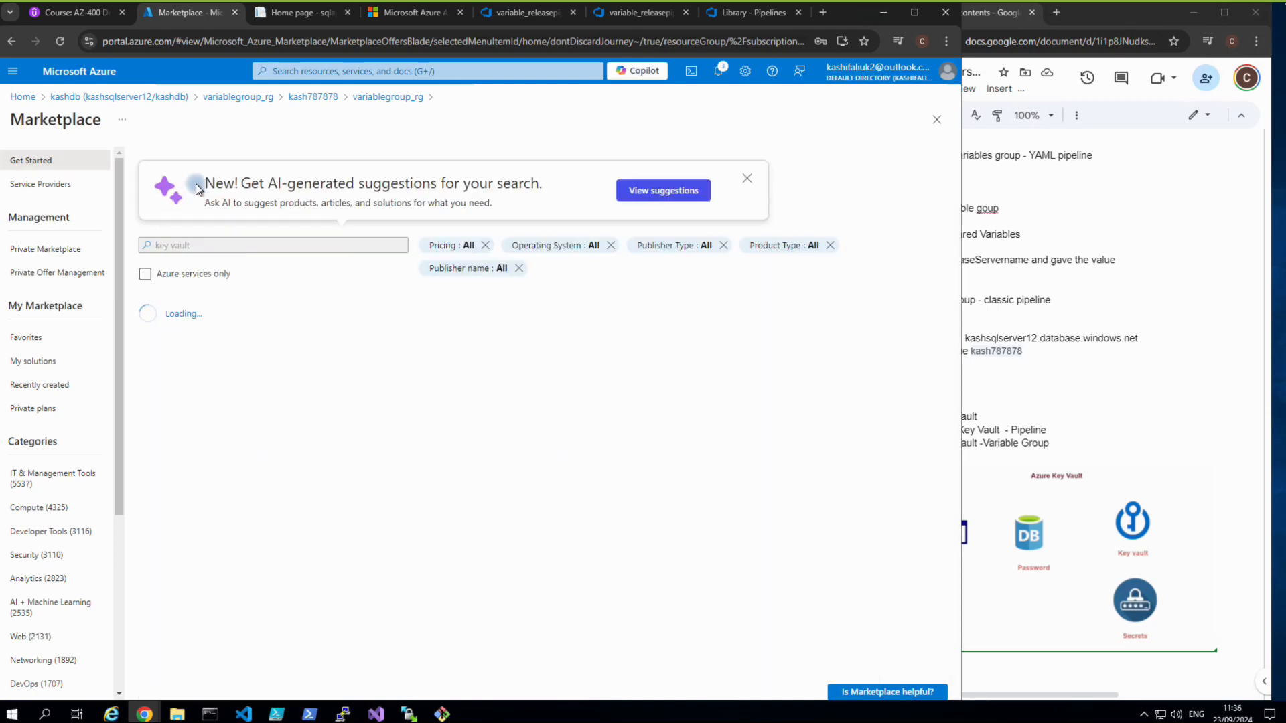
{"action": "left_click", "coordinate": [176, 362]}
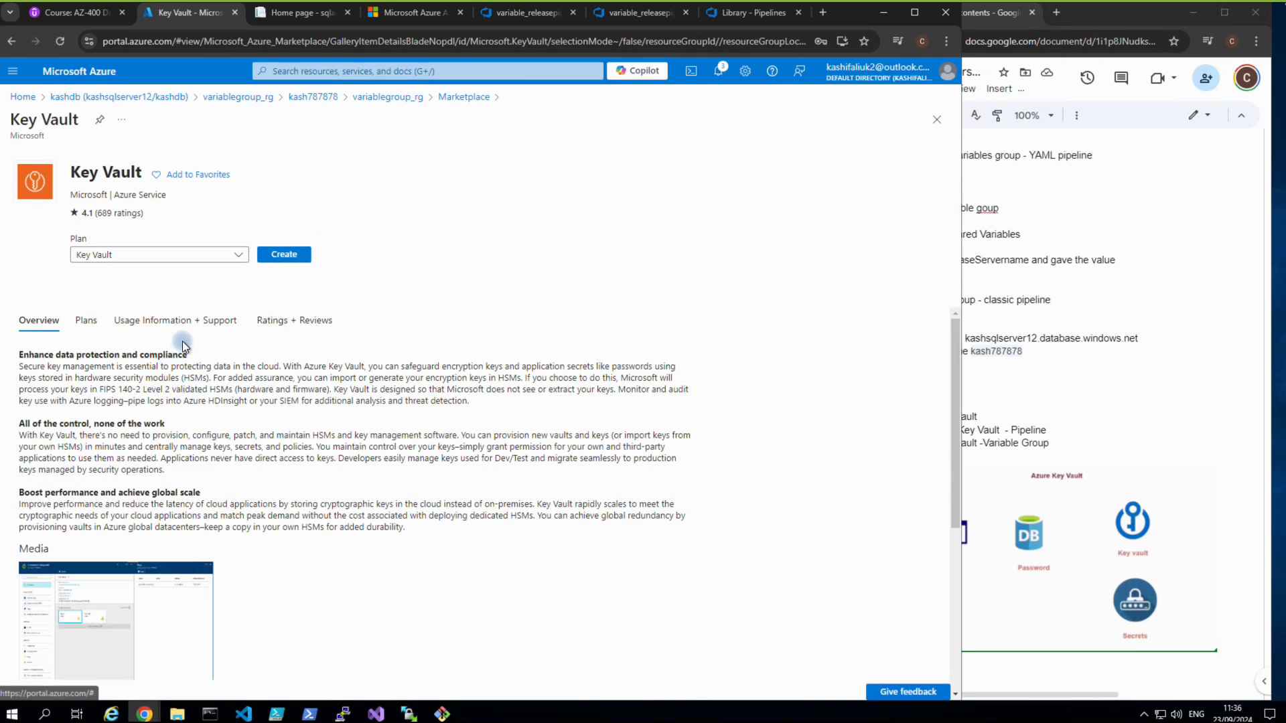
Fill the new key vault form: name kashkv123, region UK South, retention 7 days instead of 90.
{"action": "left_click", "coordinate": [281, 255]}
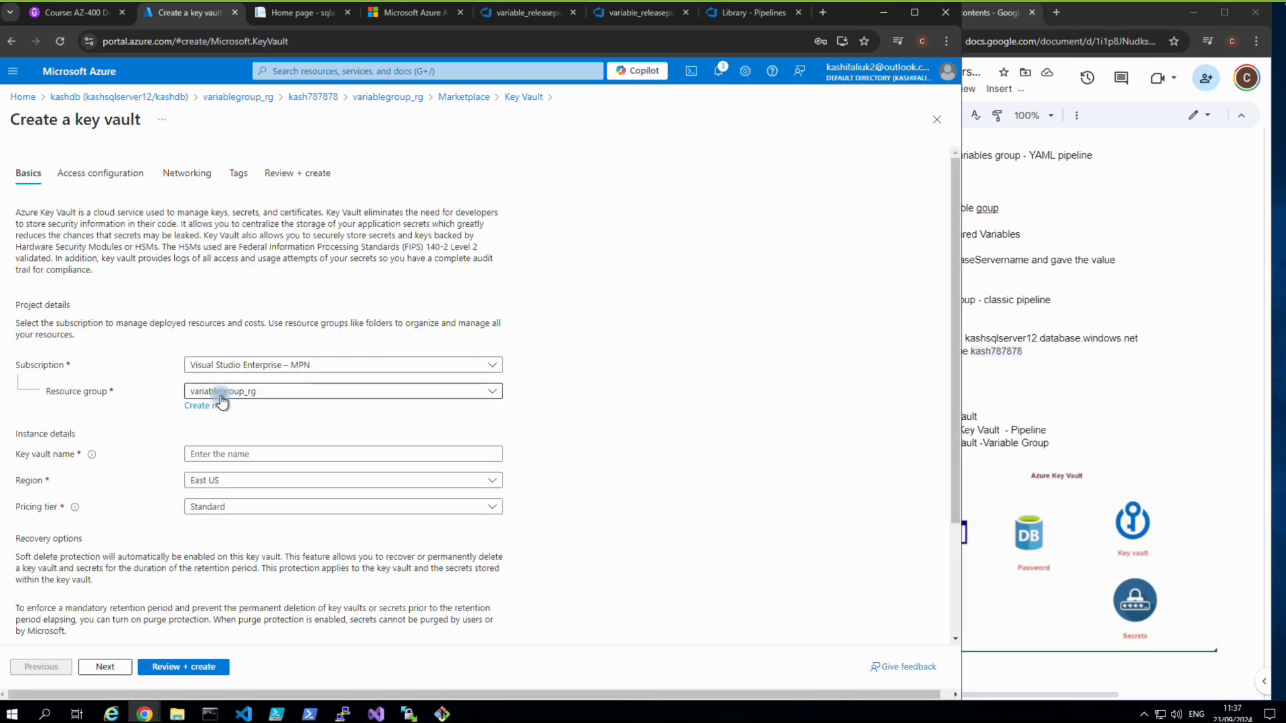
{"action": "left_click", "coordinate": [234, 453]}
{"action": "type", "text": "kash"}
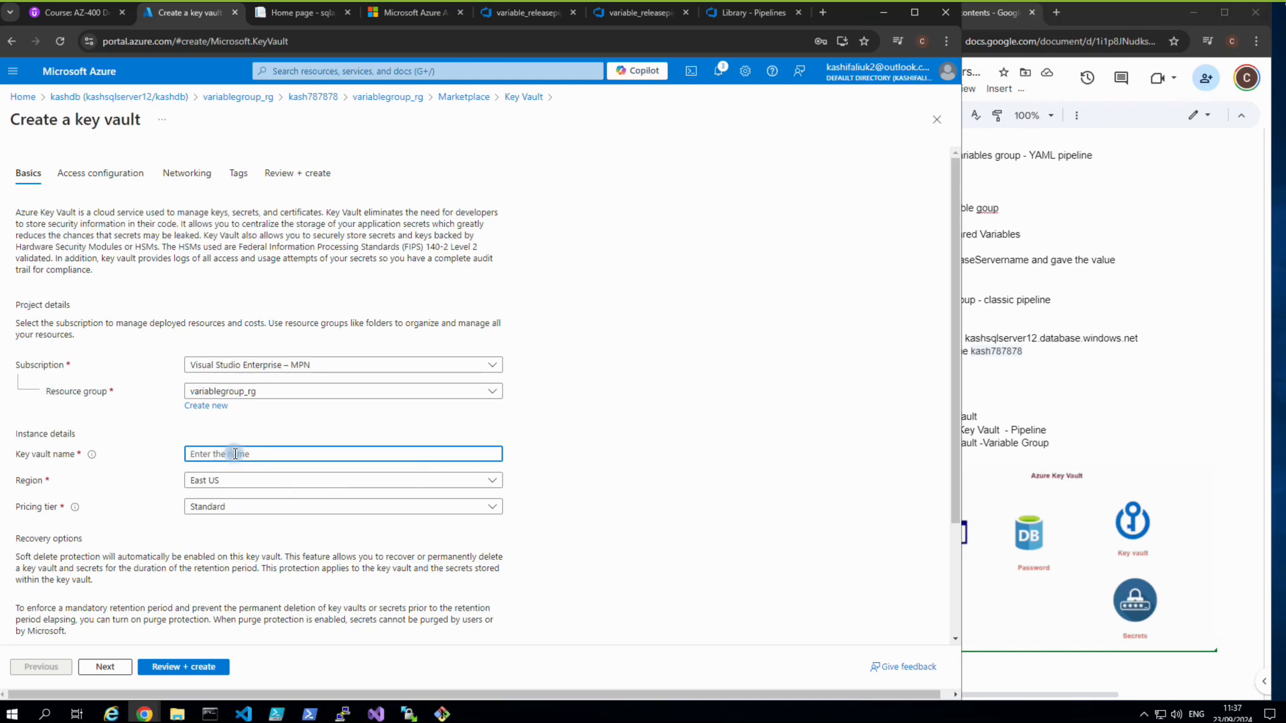
{"action": "type", "text": "kv123"}
{"action": "left_click", "coordinate": [237, 481]}
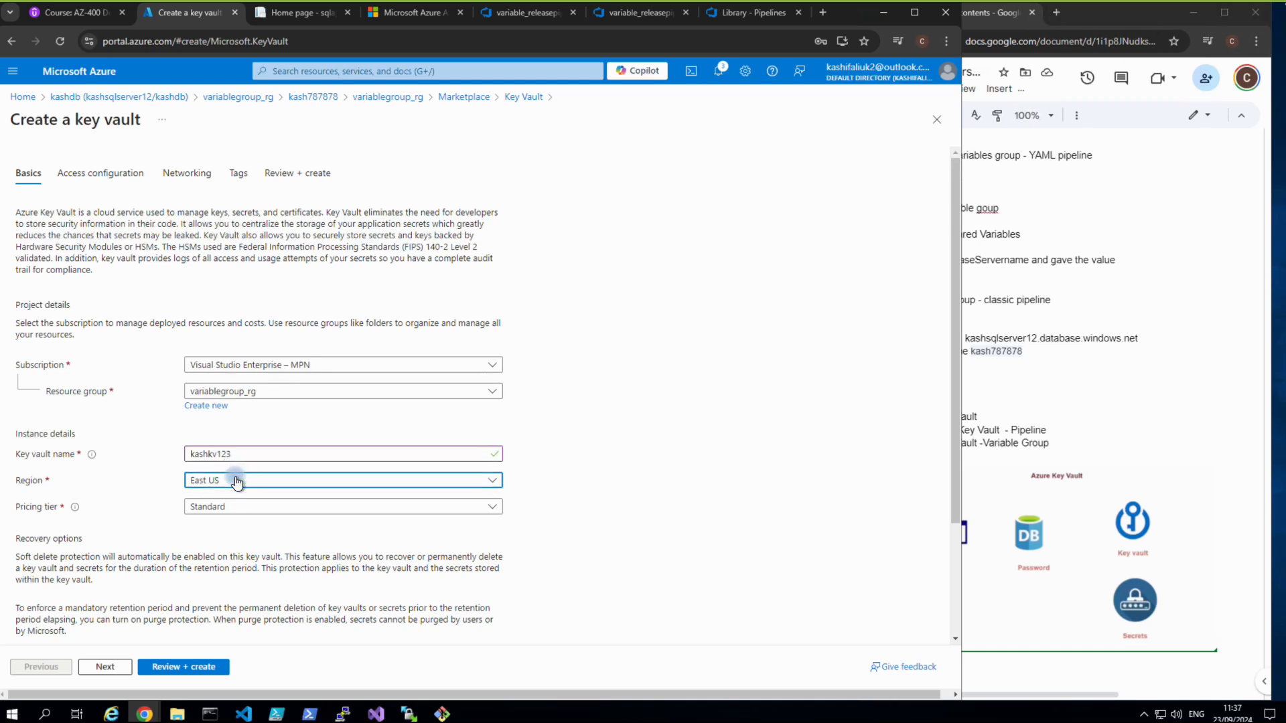
{"action": "type", "text": "uk"}
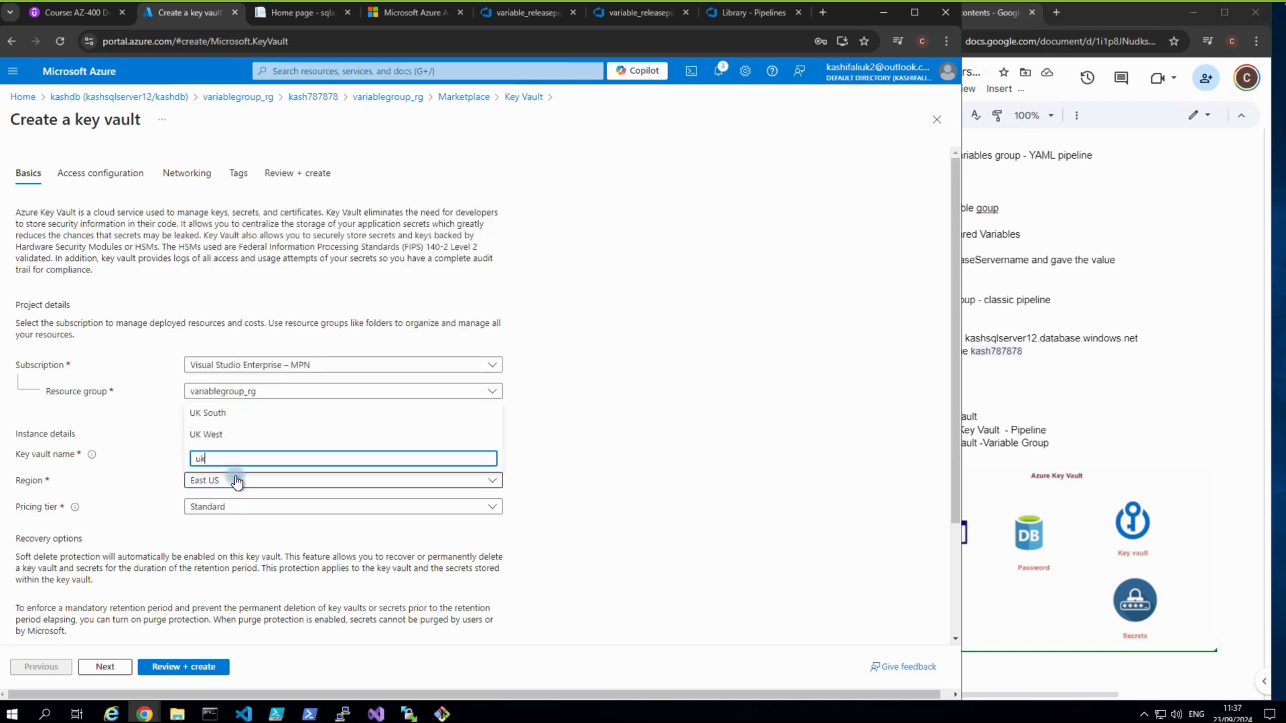
{"action": "left_click", "coordinate": [209, 411]}
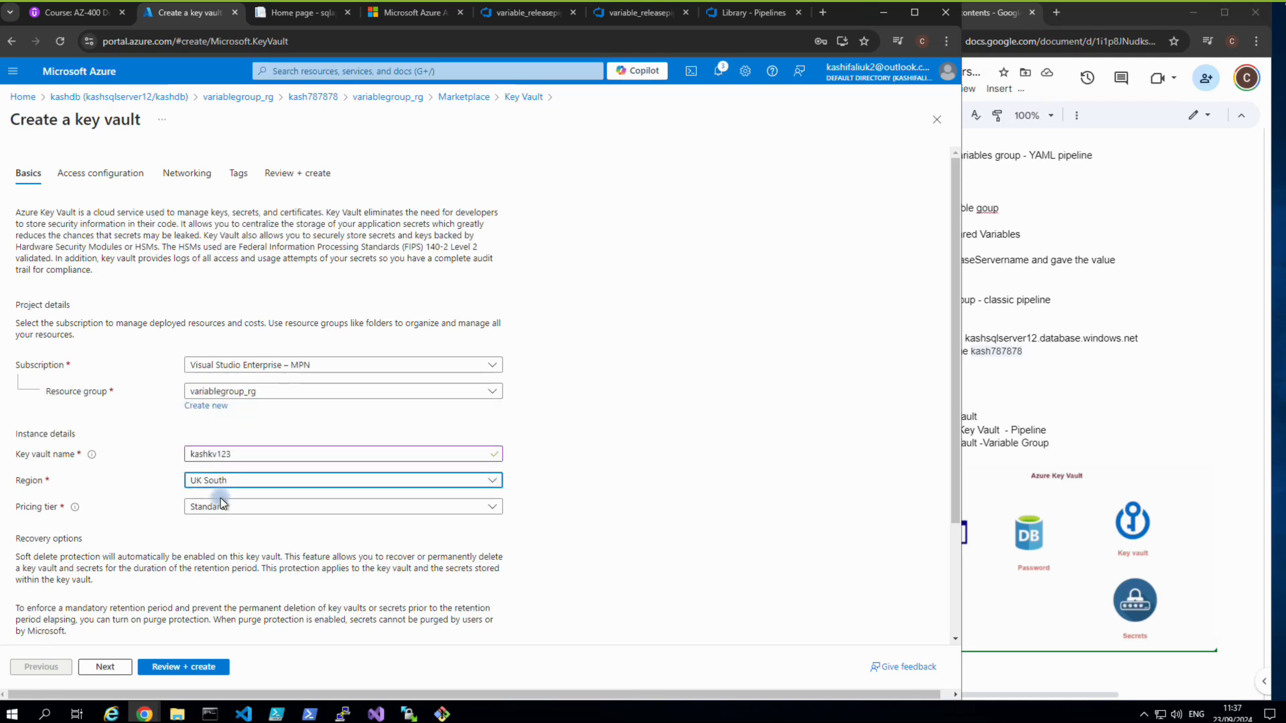
{"action": "scroll", "coordinate": [221, 496], "scroll_direction": "down", "scroll_amount": 3}
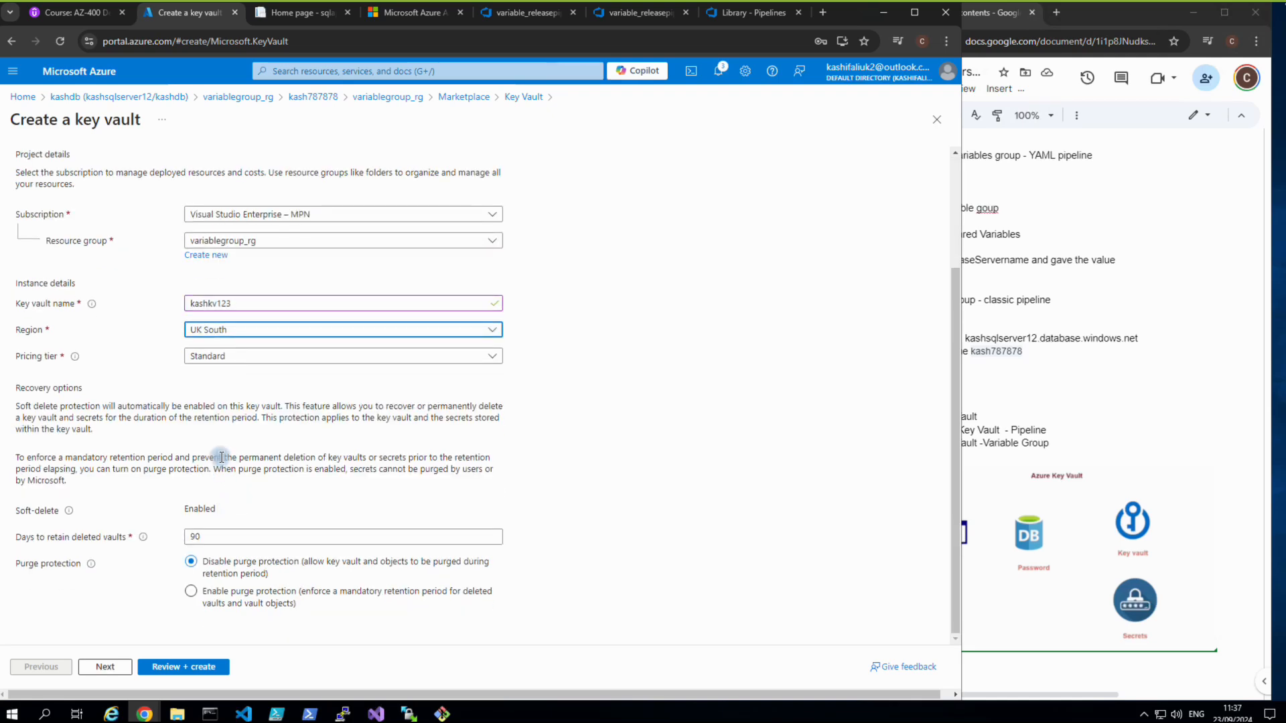
{"action": "left_click_drag", "start_coordinate": [213, 536], "coordinate": [158, 540]}
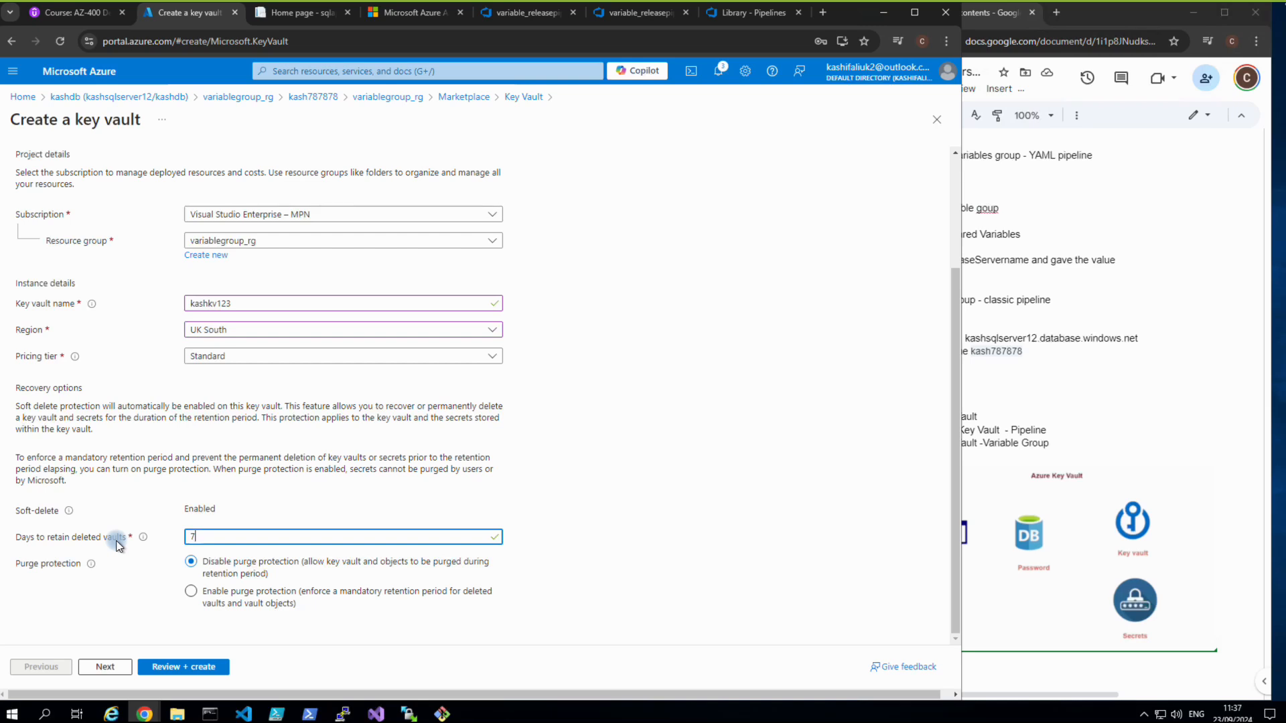
{"action": "left_click_drag", "start_coordinate": [232, 303], "coordinate": [182, 310]}
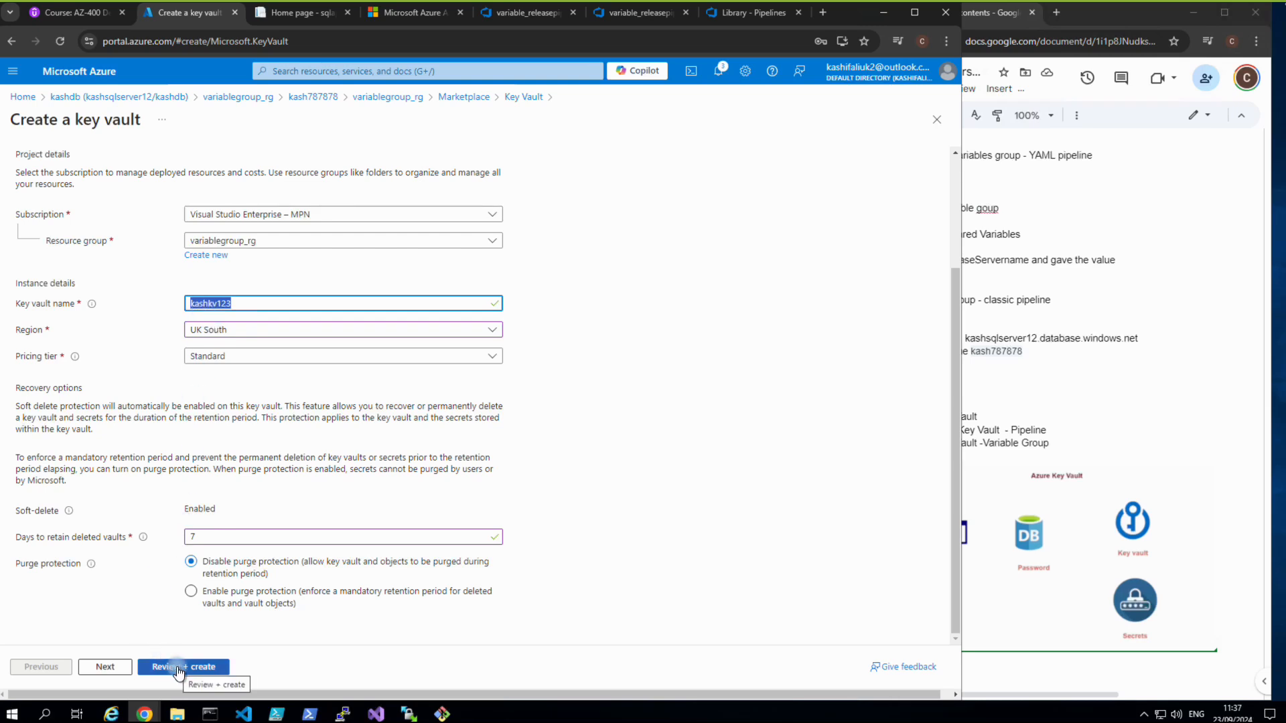
Step past Access configuration, Networking and Tags, then review and create kashkv123.
{"action": "left_click", "coordinate": [121, 670]}
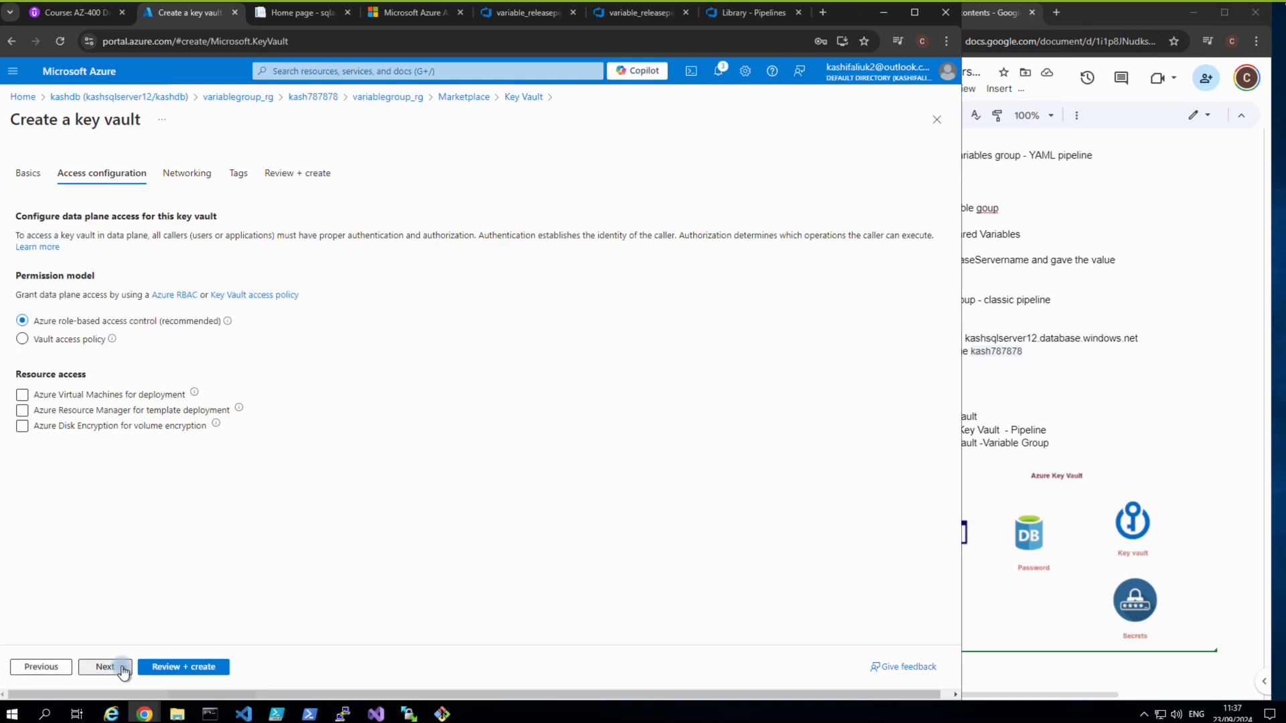
{"action": "left_click", "coordinate": [123, 669]}
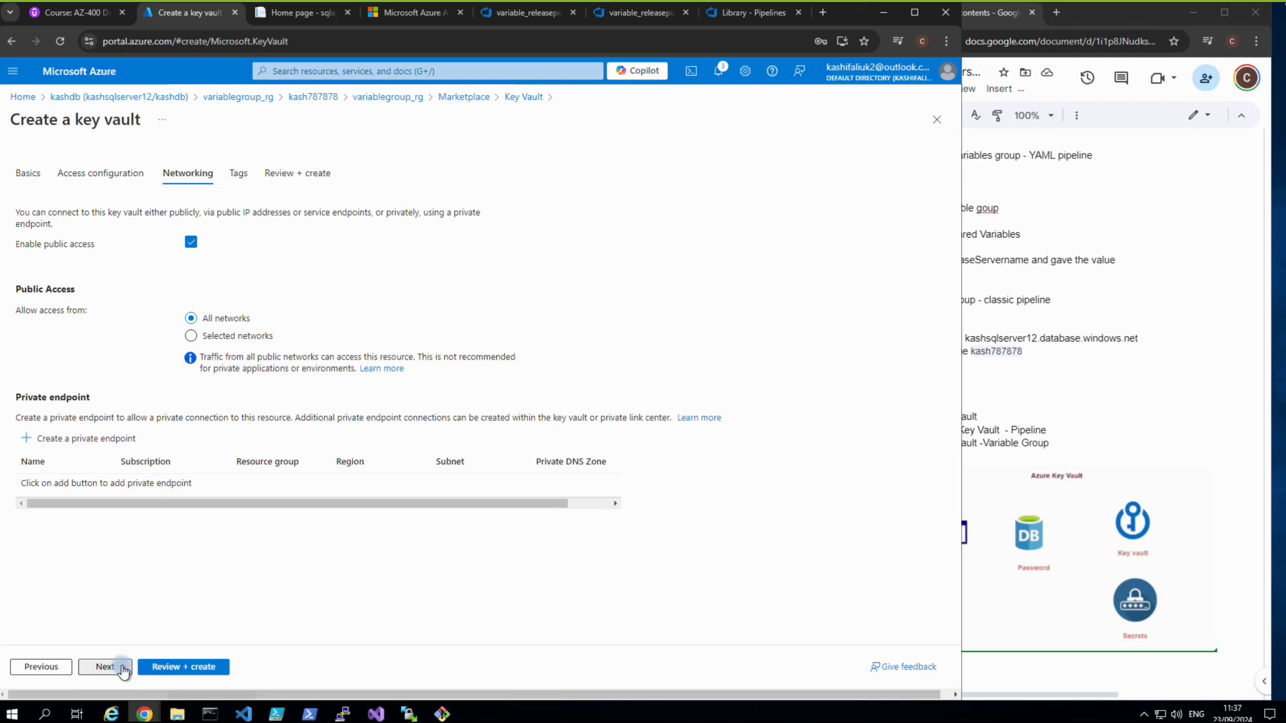
{"action": "left_click", "coordinate": [123, 670]}
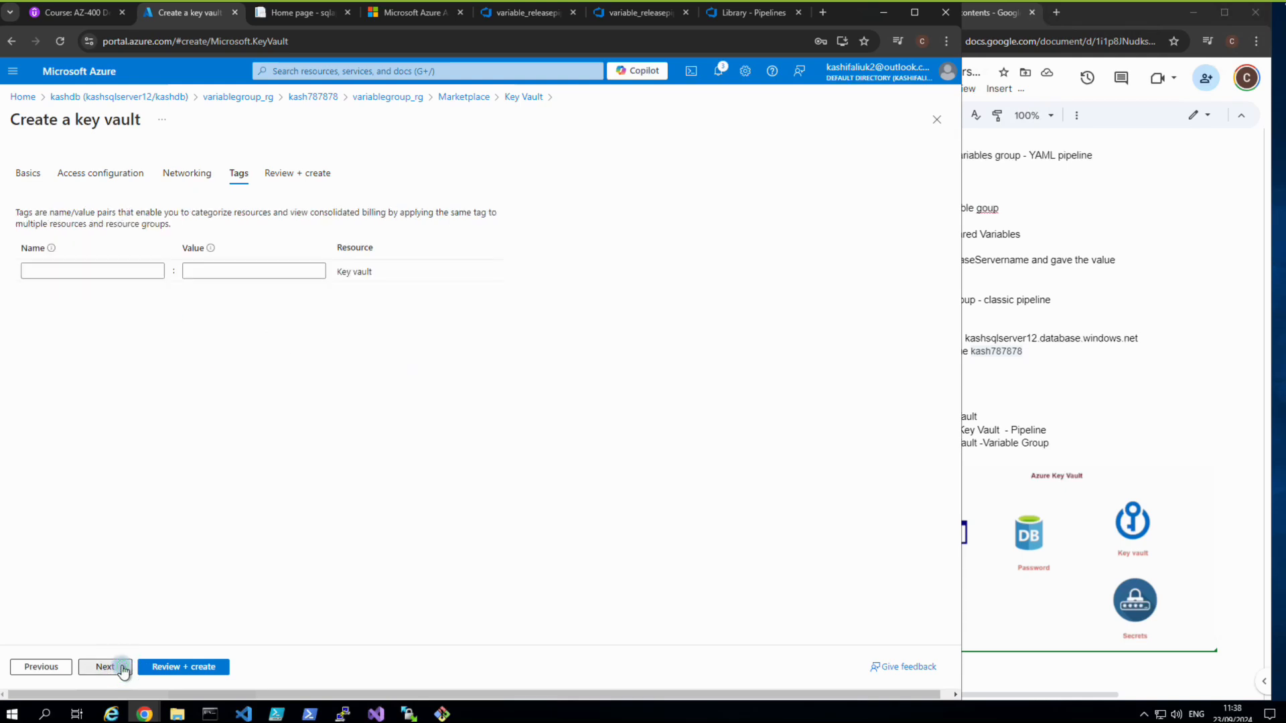
{"action": "left_click", "coordinate": [124, 669]}
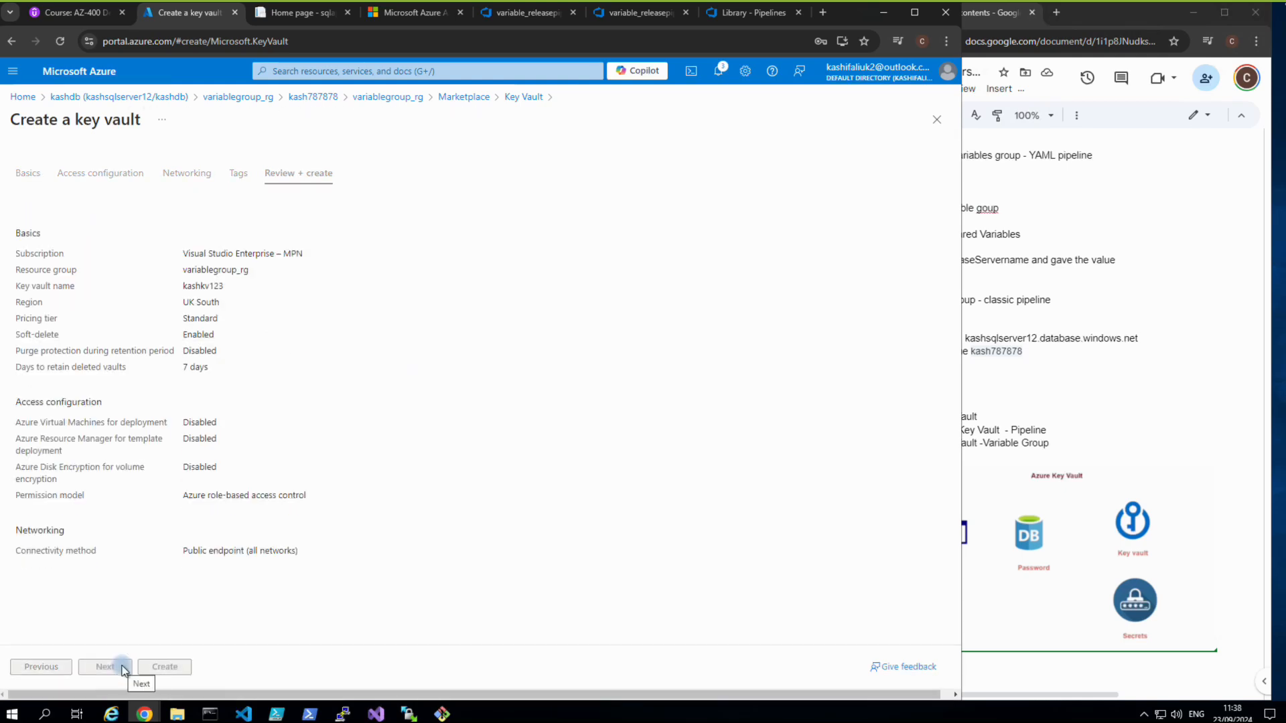
{"action": "left_click", "coordinate": [157, 675]}
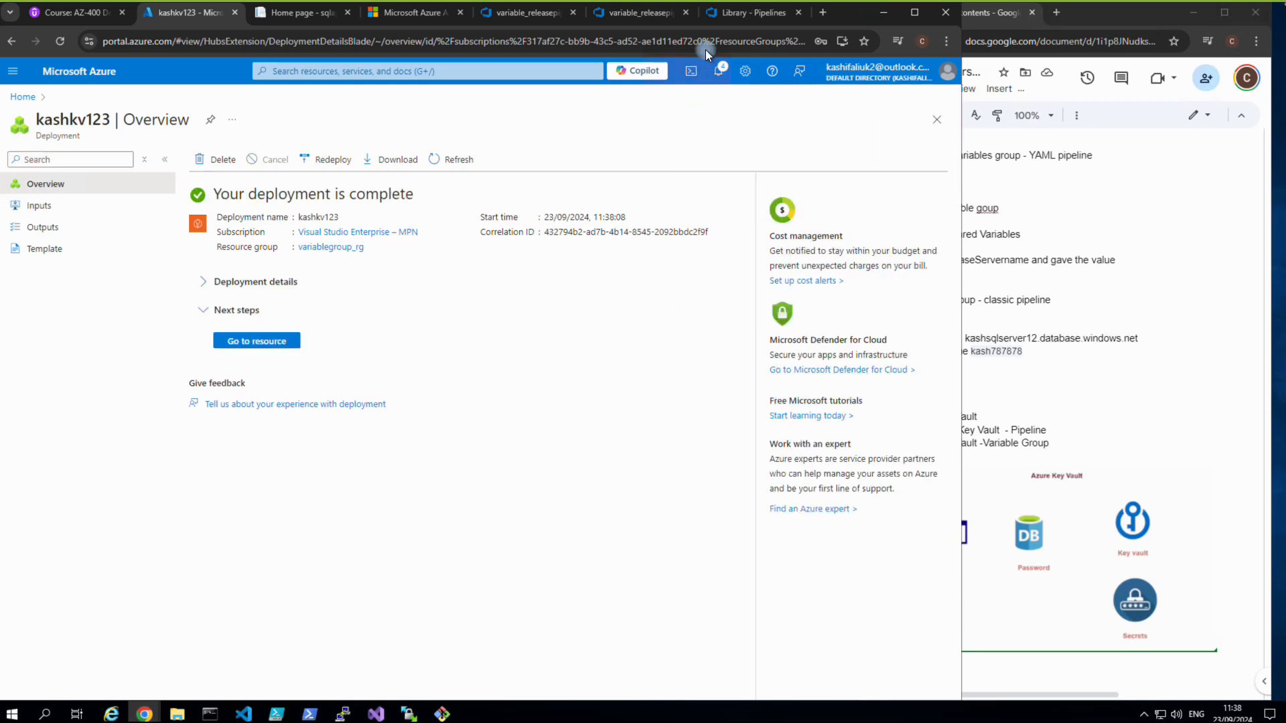
Wait for the kashkv123 key vault deployment into variablegroup_rg to finish.
{"action": "mouse_move", "coordinate": [702, 9]}
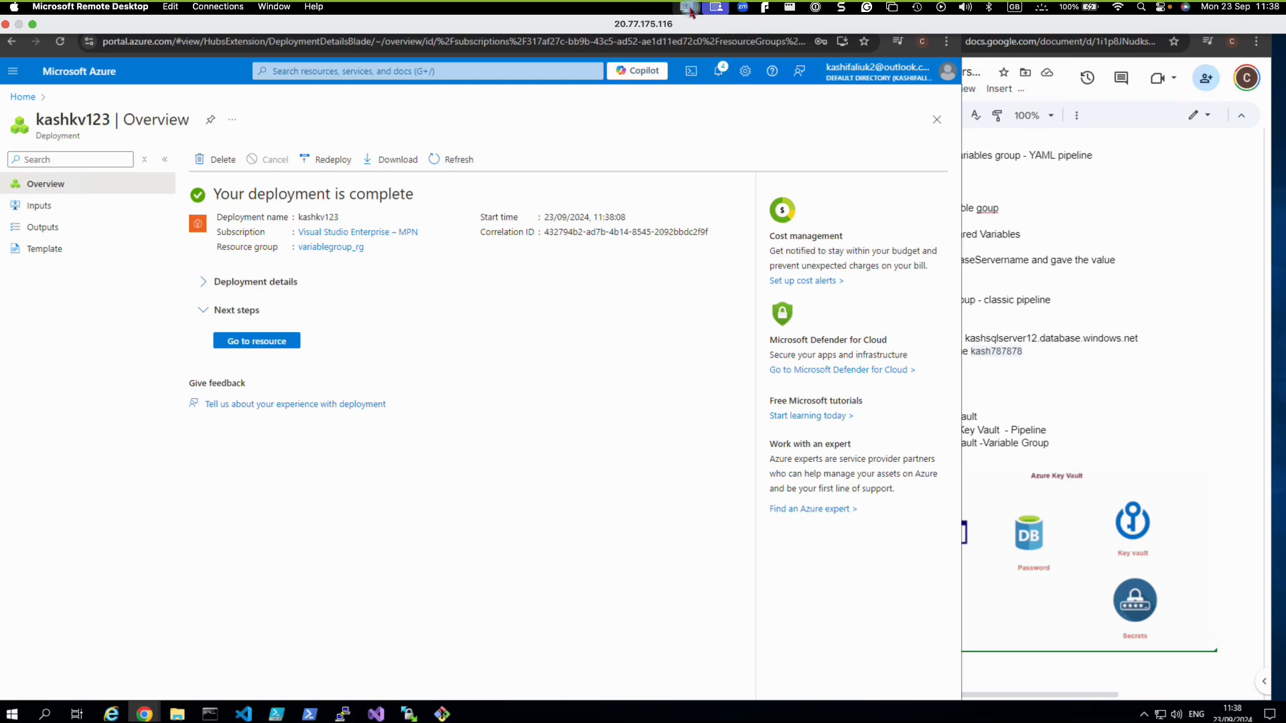
{"action": "left_click", "coordinate": [691, 10]}
Open the kashkv123 vault and browse its Keys, Secrets and Certificates lists.
{"action": "left_click", "coordinate": [518, 531]}
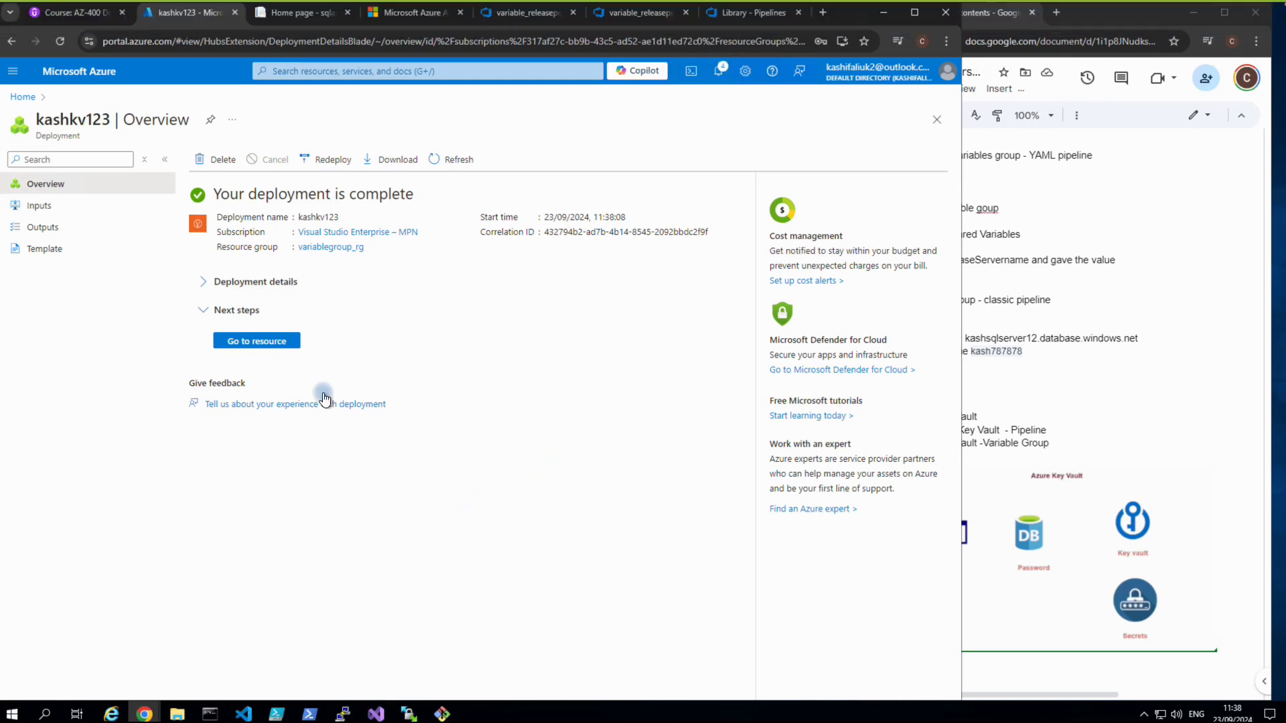
{"action": "left_click", "coordinate": [259, 344]}
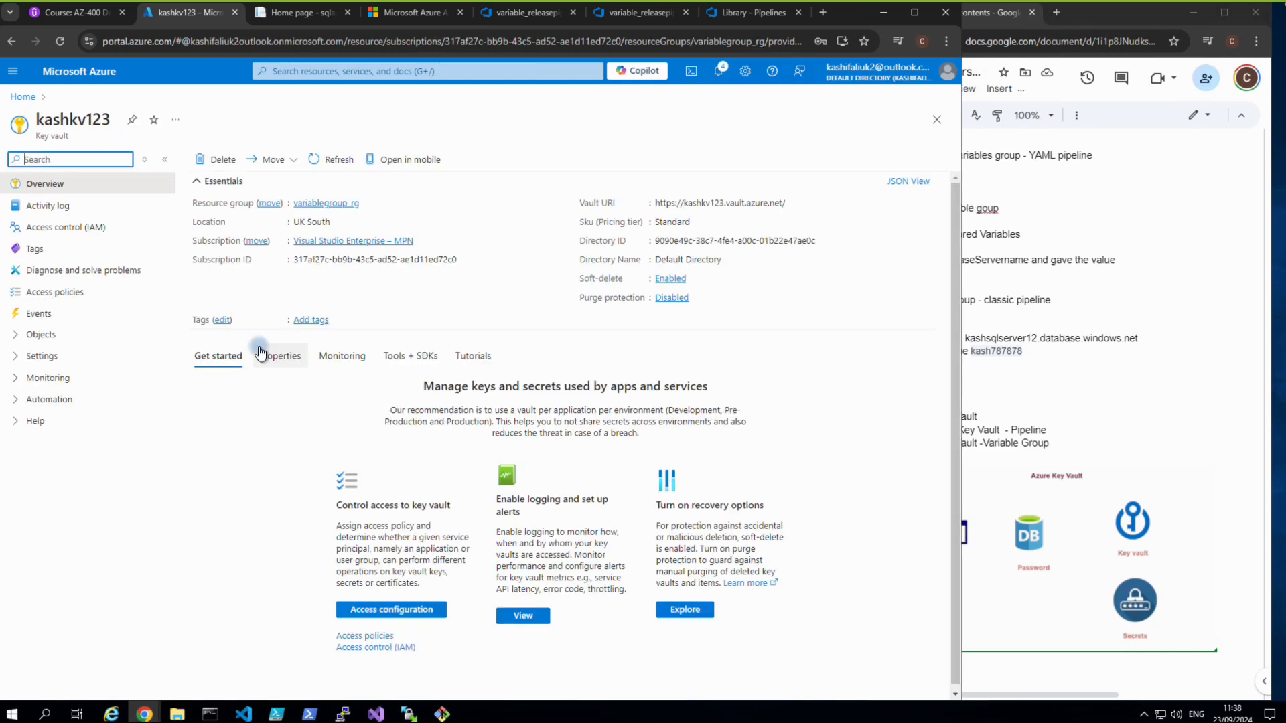
{"action": "left_click", "coordinate": [15, 340]}
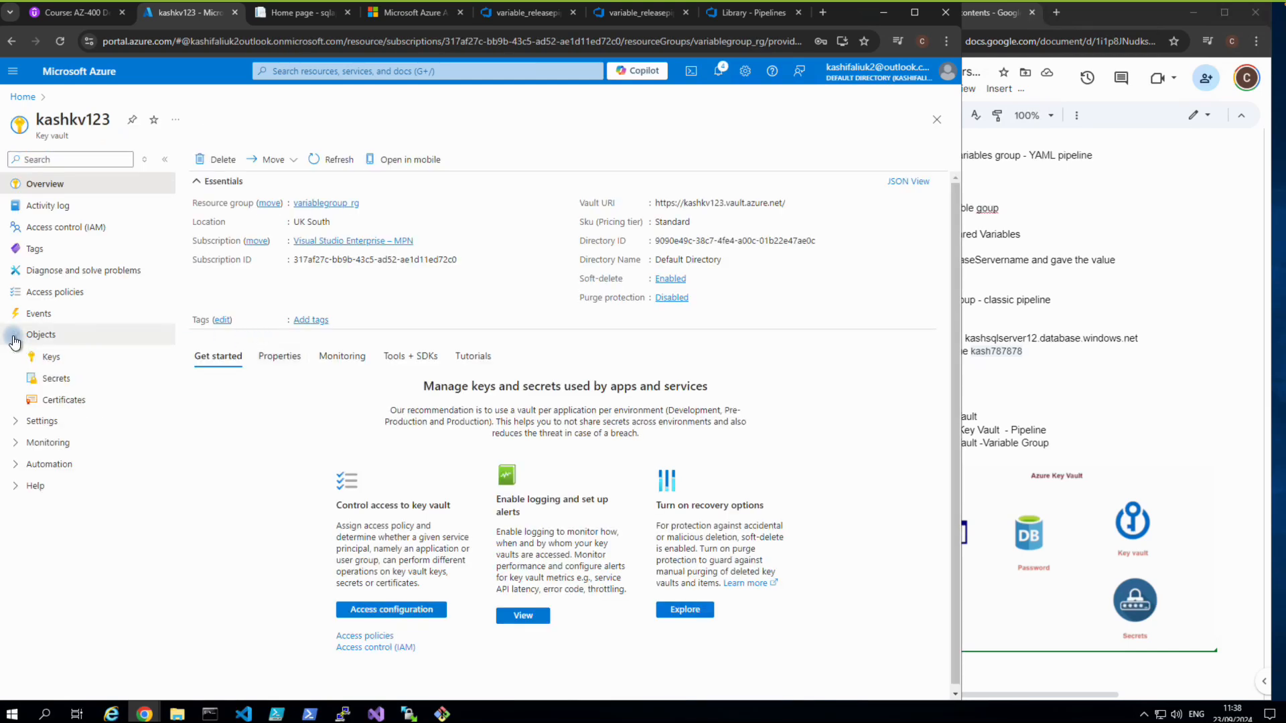
{"action": "left_click", "coordinate": [50, 356]}
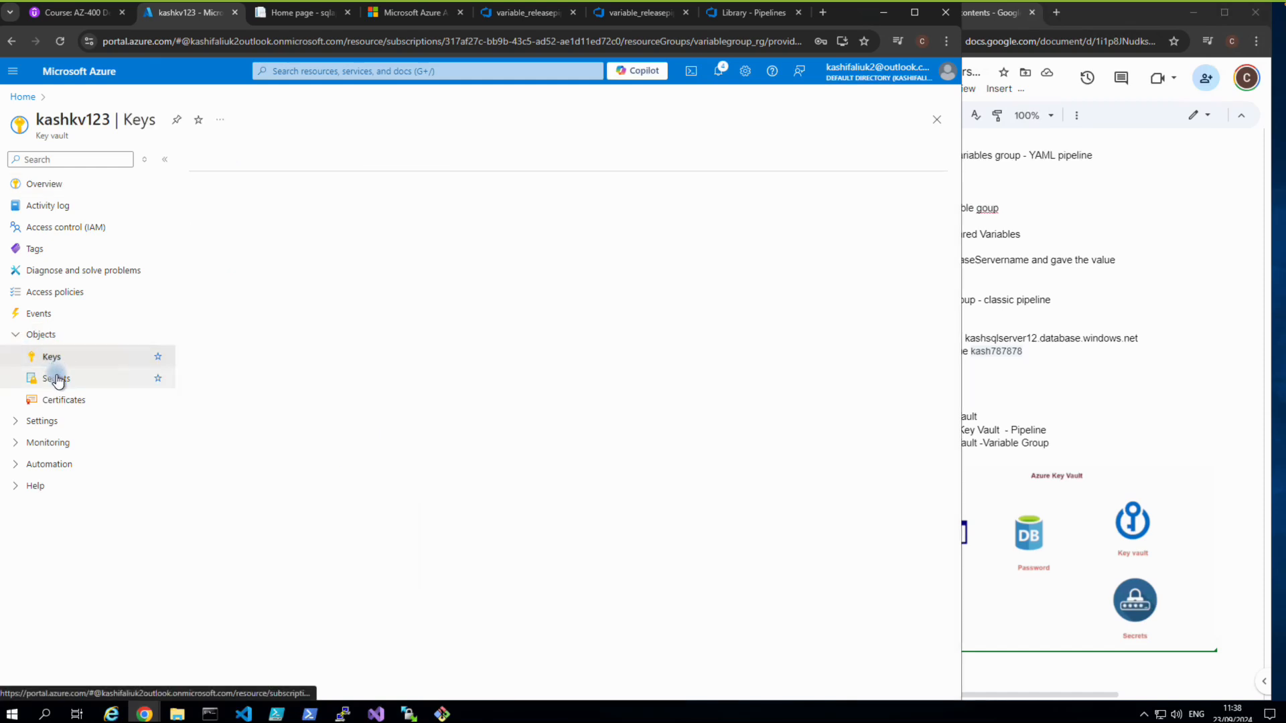
{"action": "left_click", "coordinate": [57, 379]}
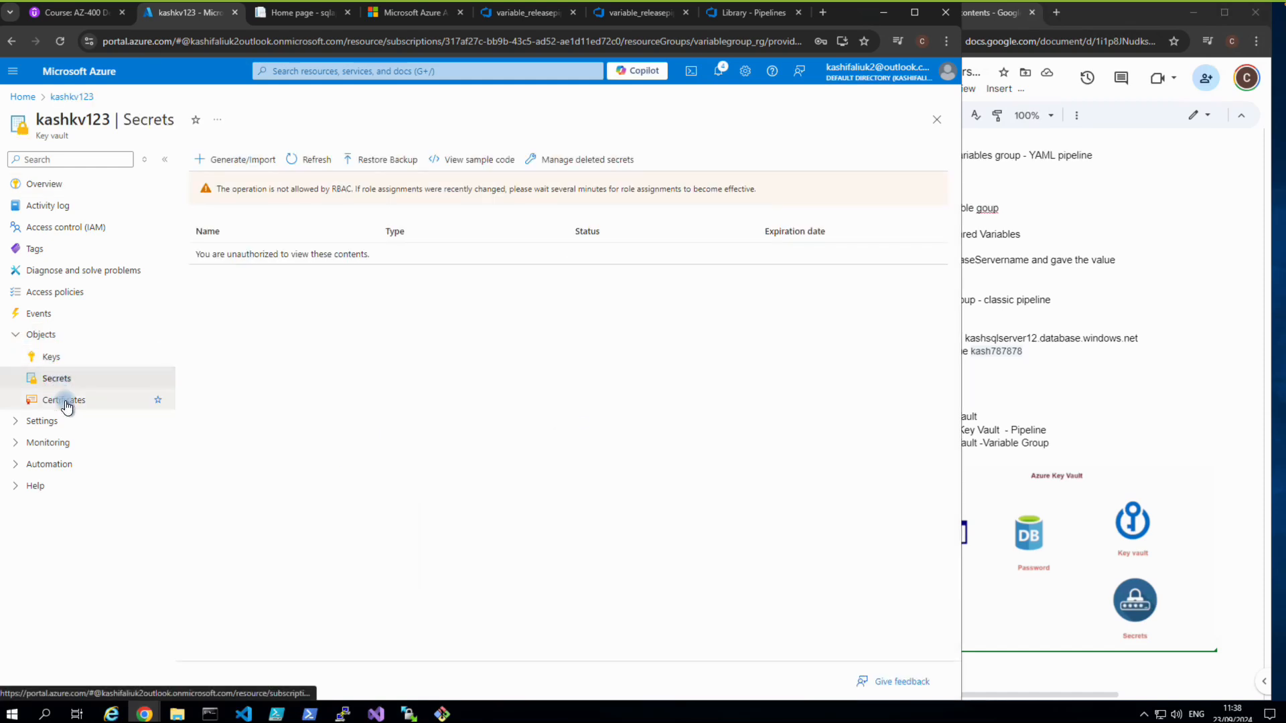
{"action": "left_click", "coordinate": [66, 405]}
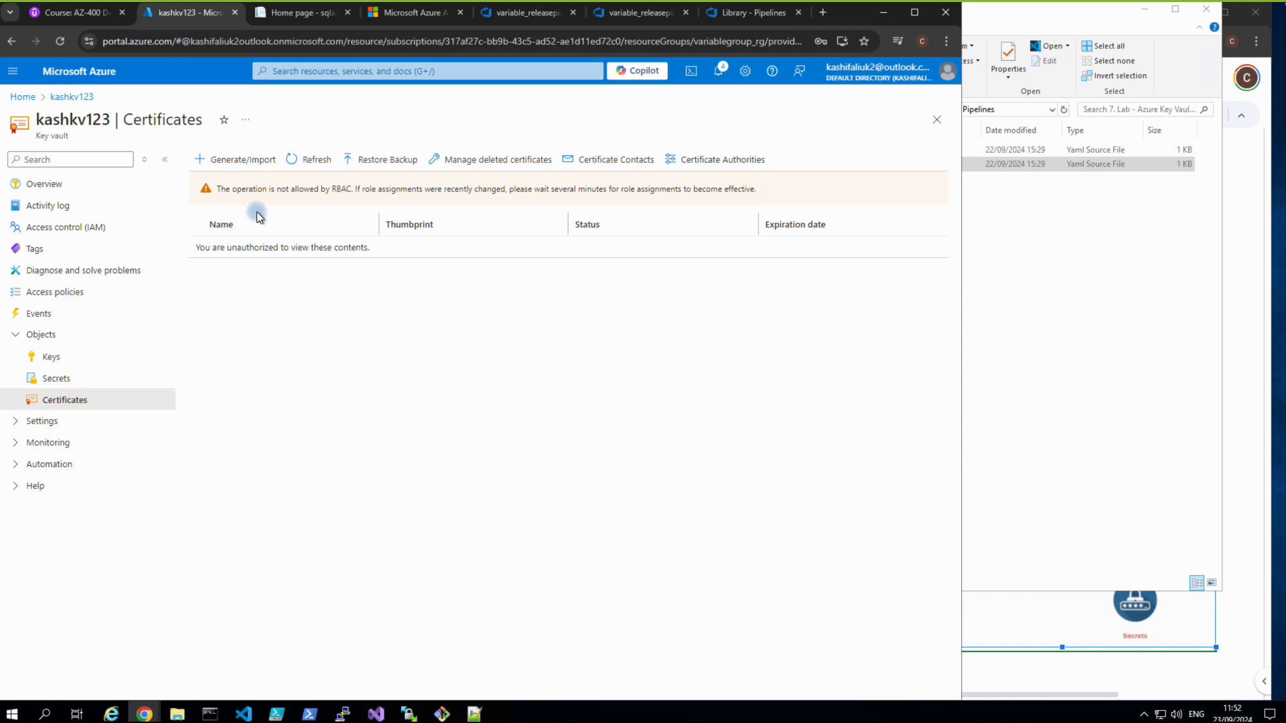
{"action": "left_click", "coordinate": [221, 164]}
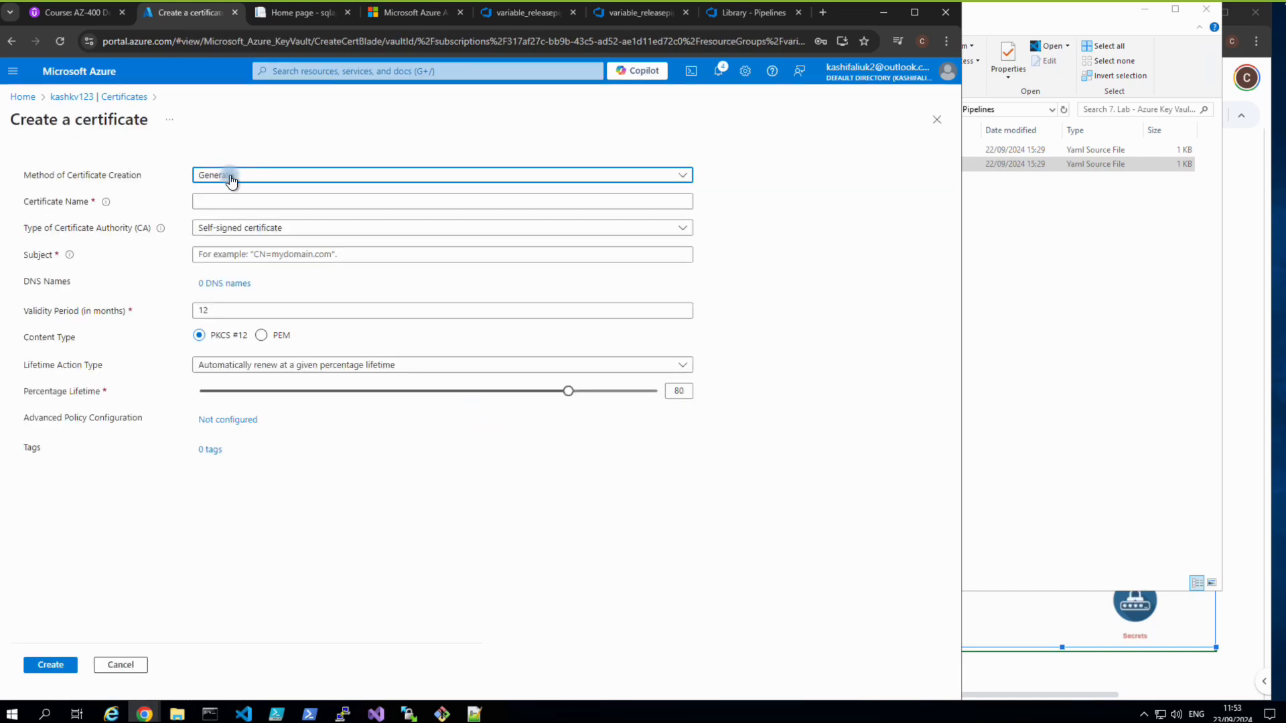
{"action": "left_click", "coordinate": [226, 201]}
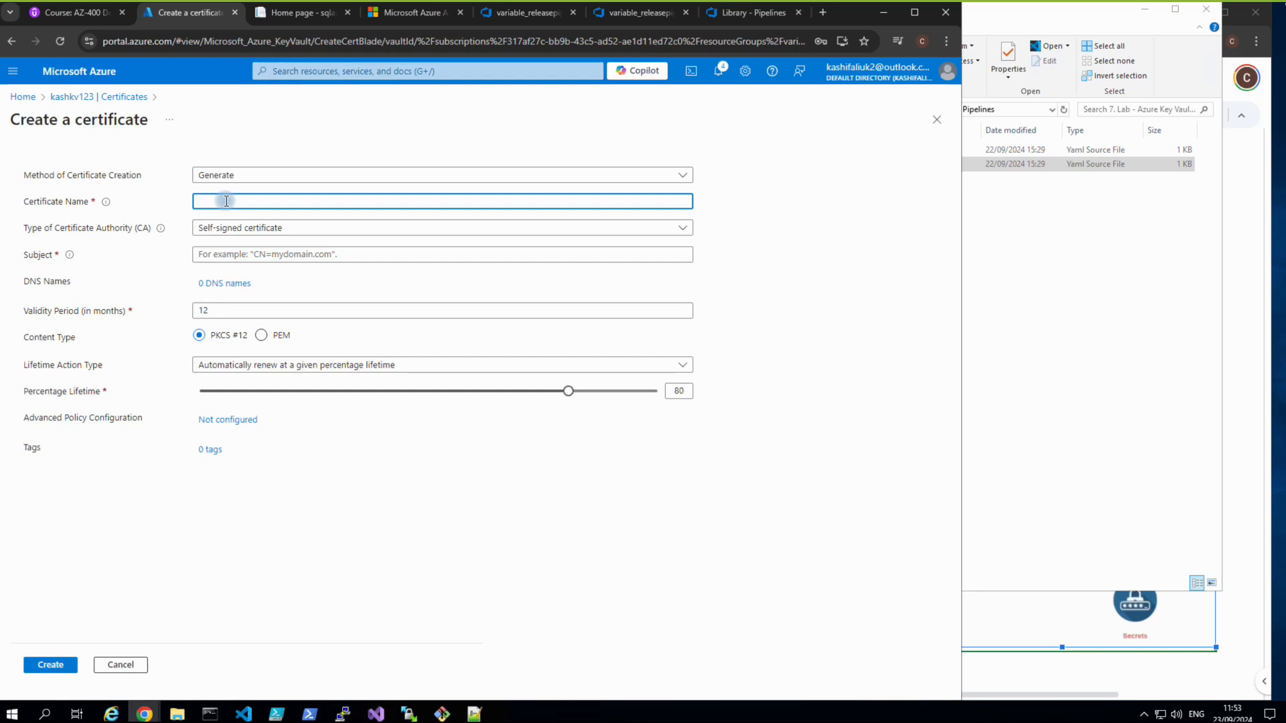
{"action": "type", "text": "dbpassoword"}
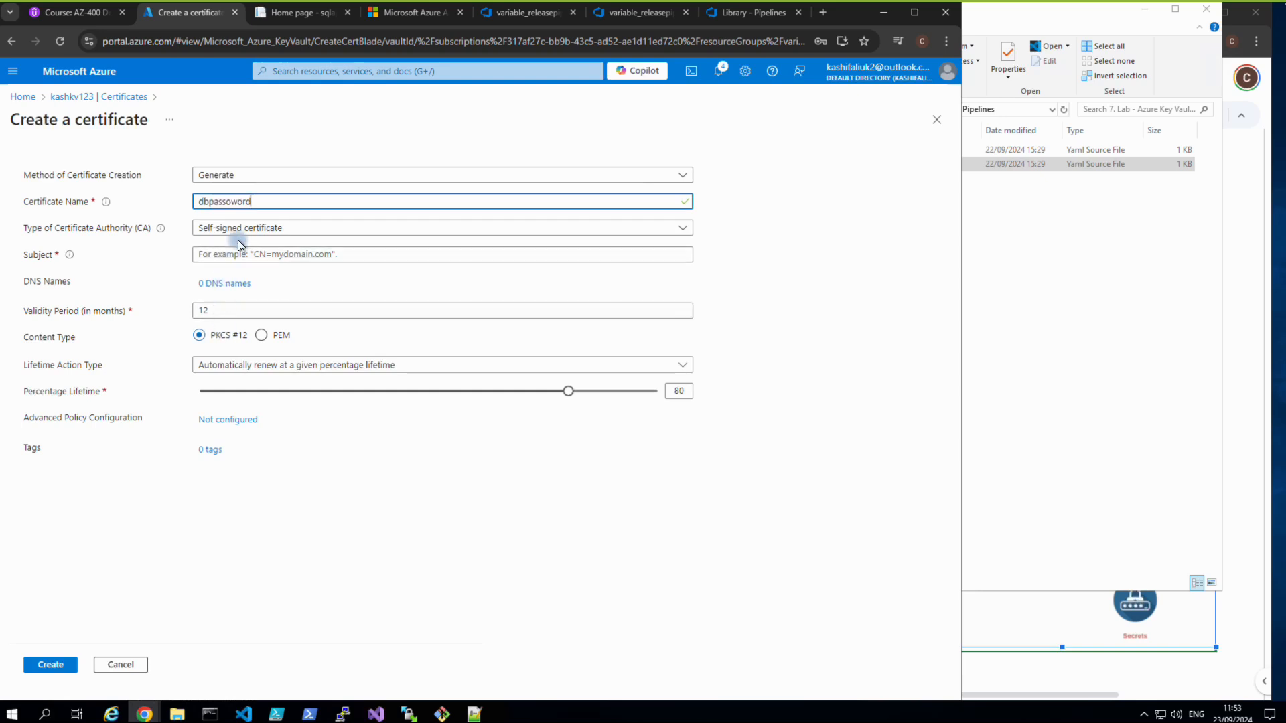
{"action": "left_click", "coordinate": [47, 662]}
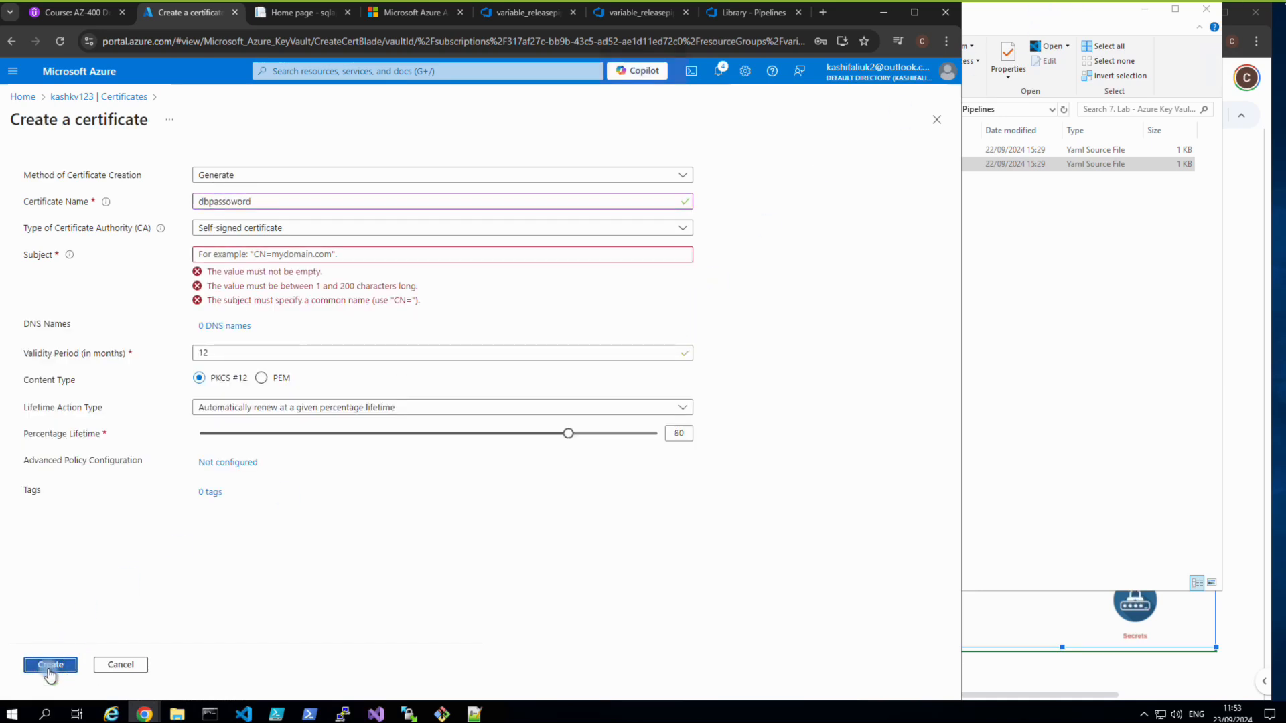
{"action": "left_click", "coordinate": [276, 254]}
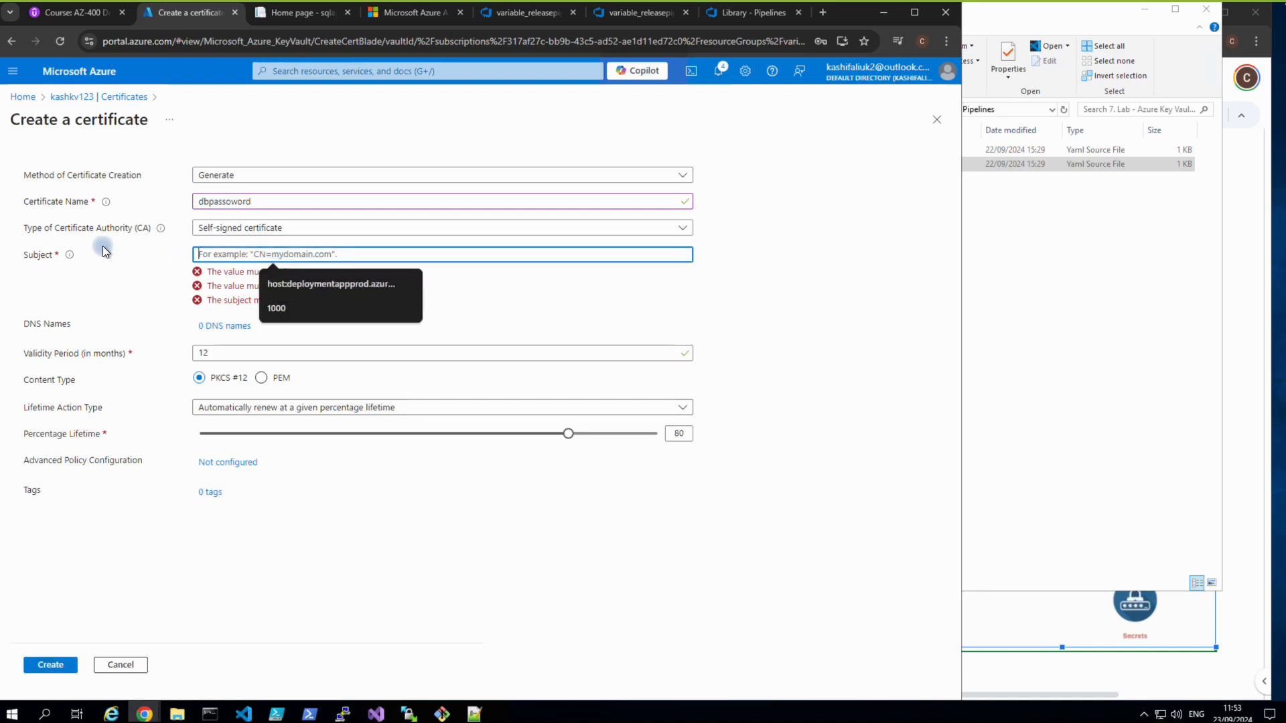
{"action": "left_click", "coordinate": [57, 254]}
{"action": "mouse_move", "coordinate": [69, 259]}
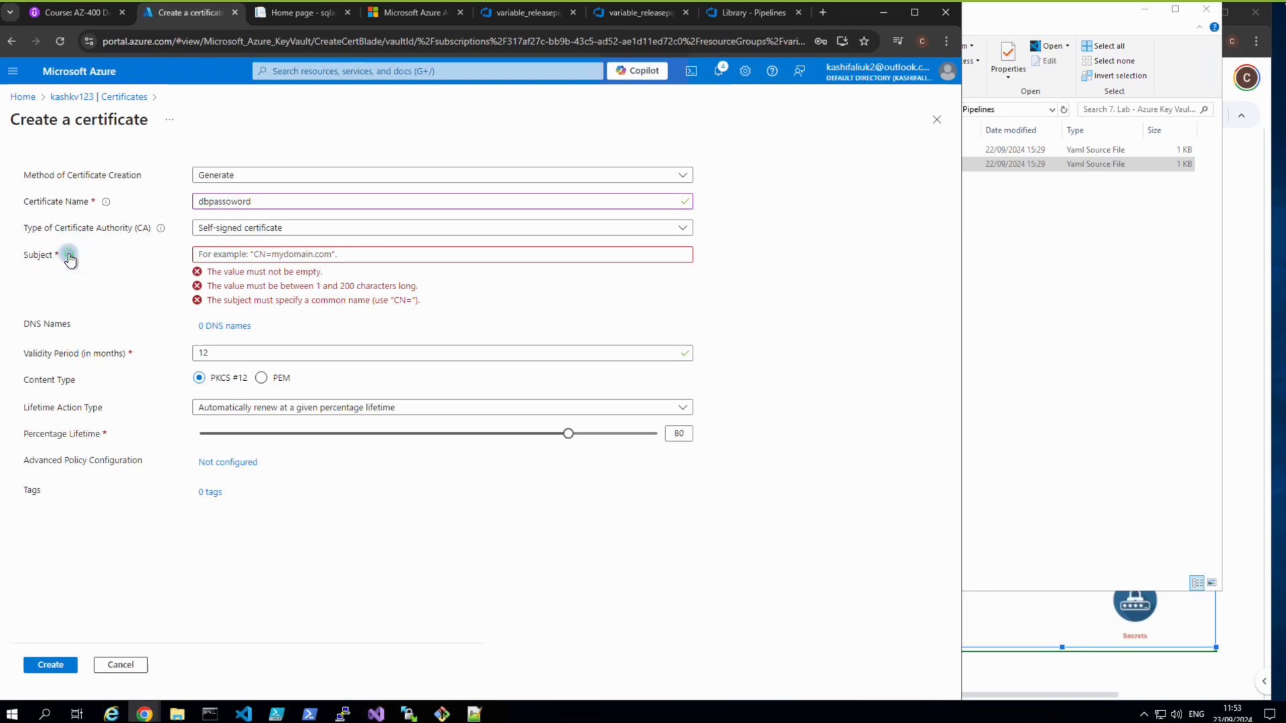
{"action": "left_click", "coordinate": [58, 254]}
{"action": "left_click", "coordinate": [257, 228]}
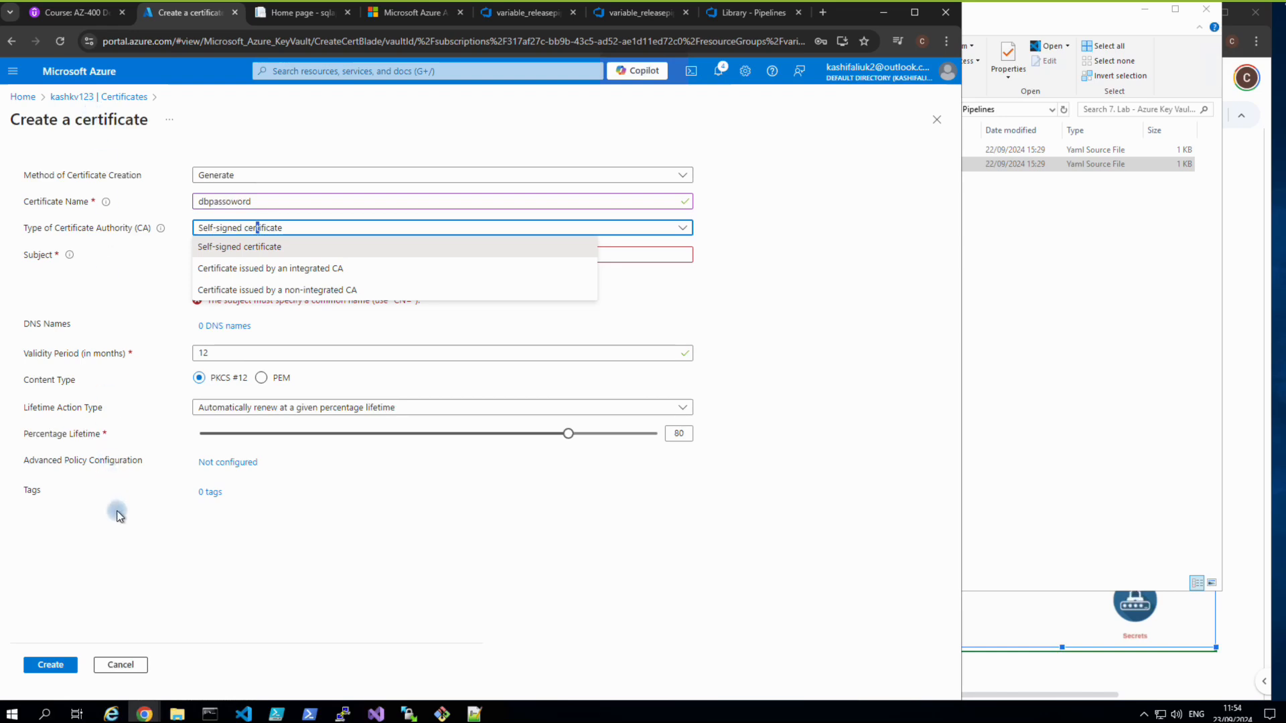
{"action": "left_click", "coordinate": [116, 664]}
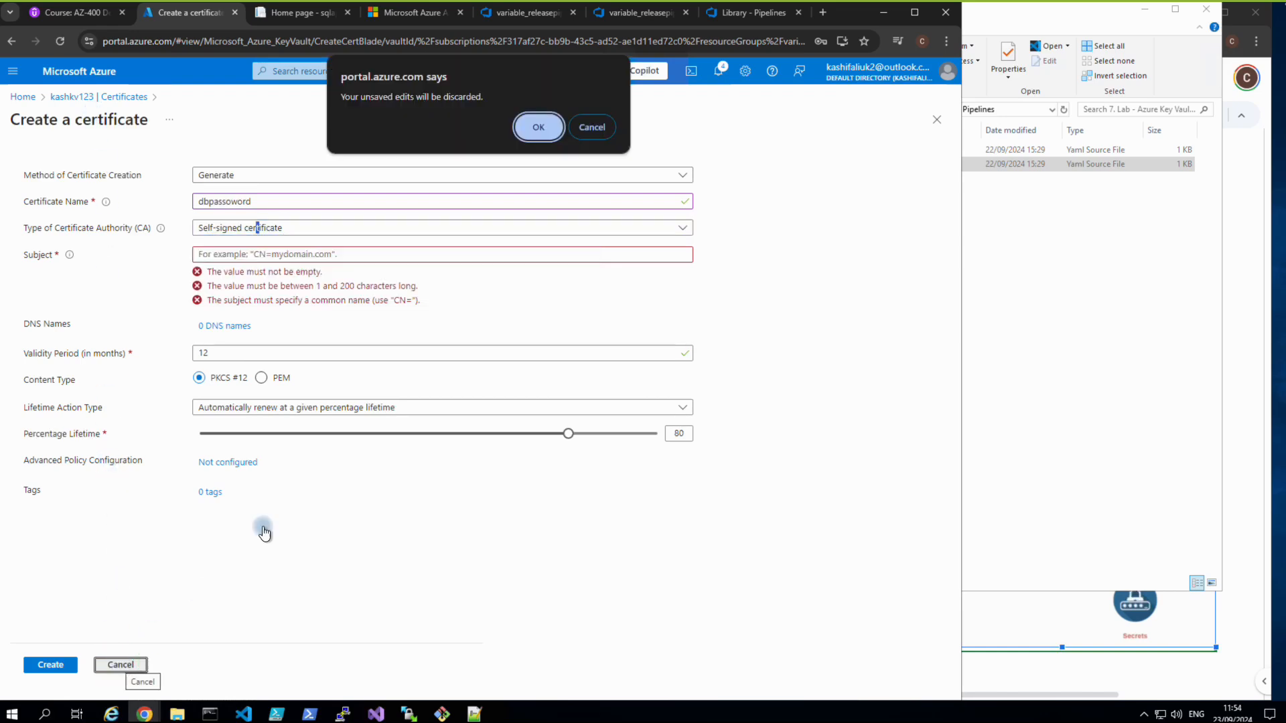
{"action": "left_click", "coordinate": [538, 127]}
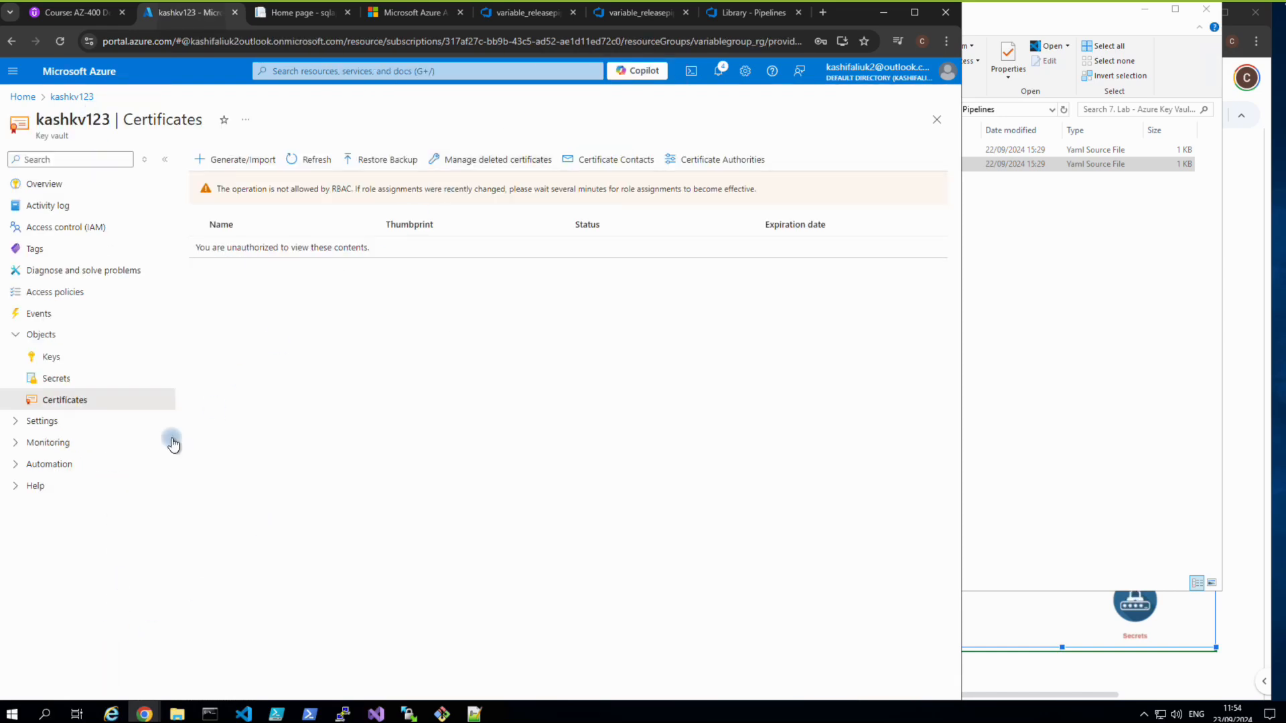
Start a new secret from the kashkv123 Secrets list.
{"action": "left_click", "coordinate": [56, 378]}
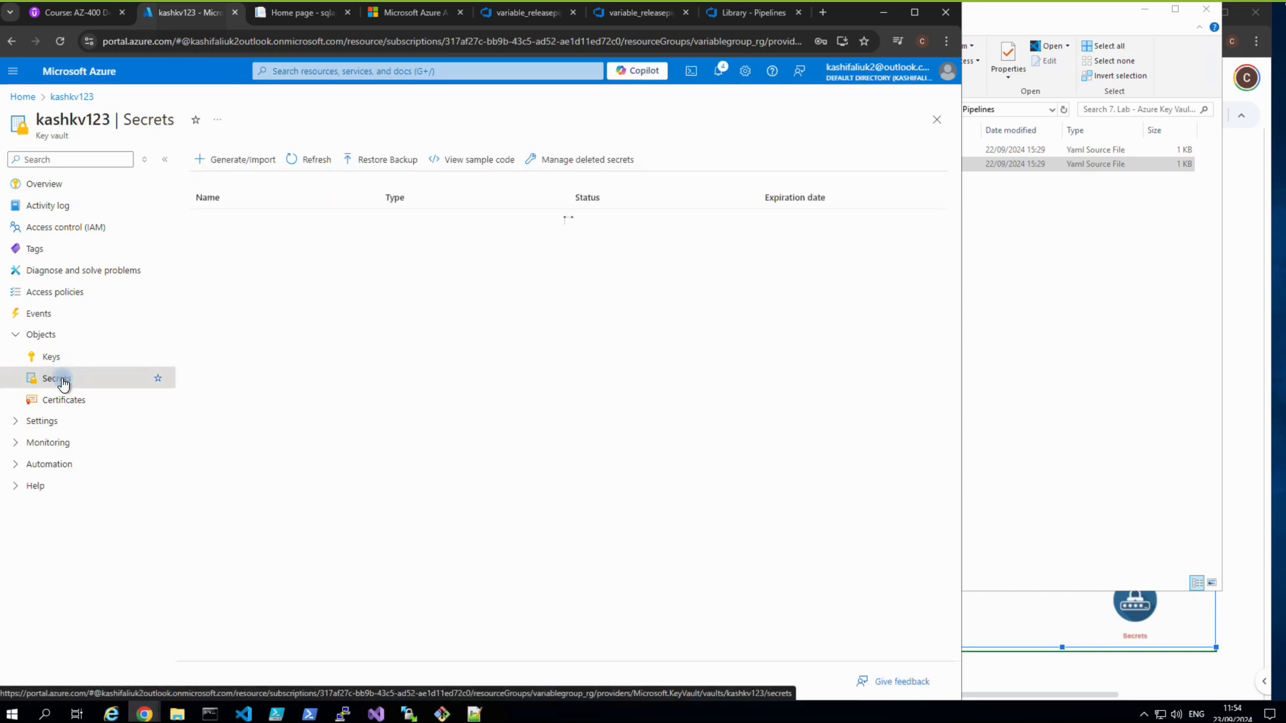
{"action": "left_click", "coordinate": [260, 159]}
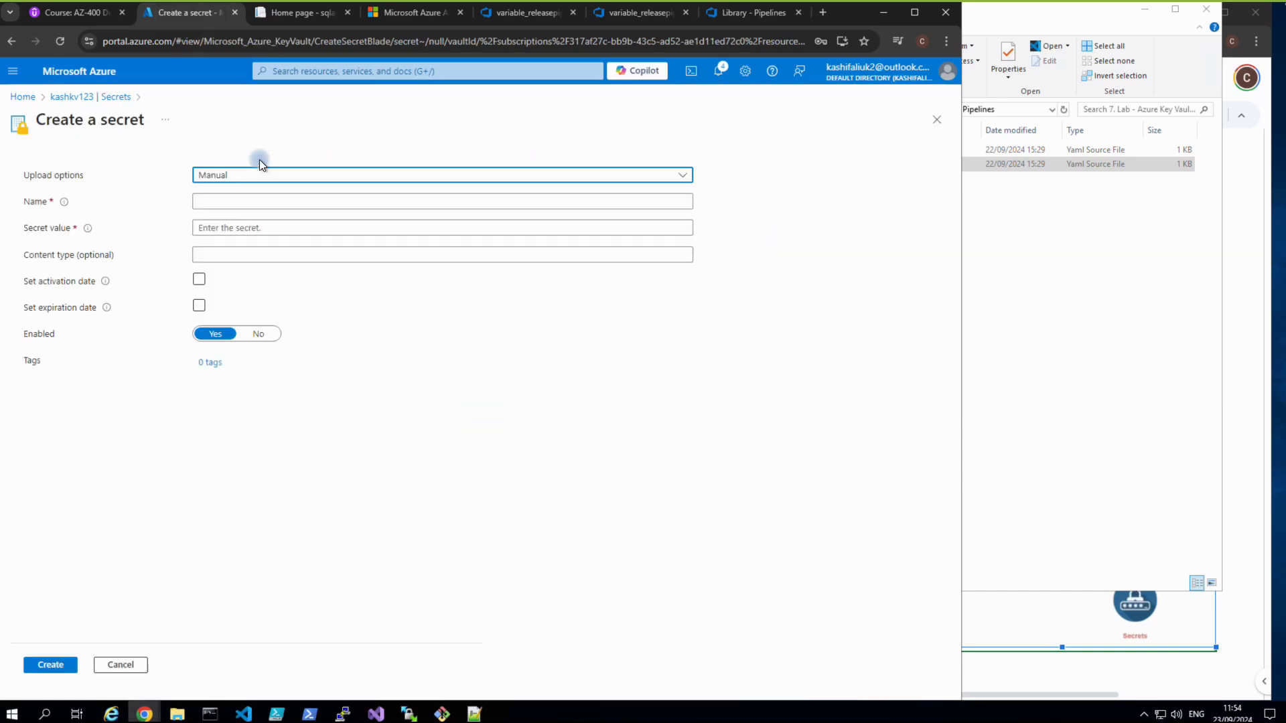
{"action": "mouse_move", "coordinate": [585, 2]}
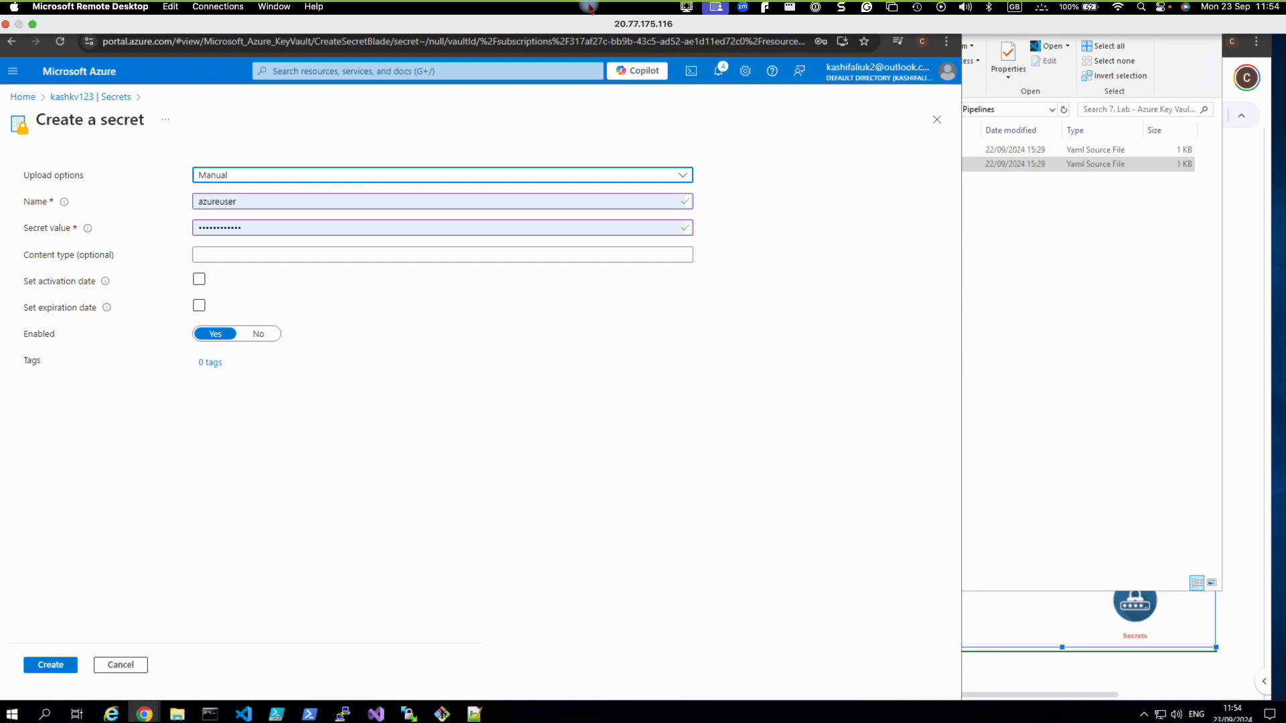
{"action": "left_click", "coordinate": [685, 9]}
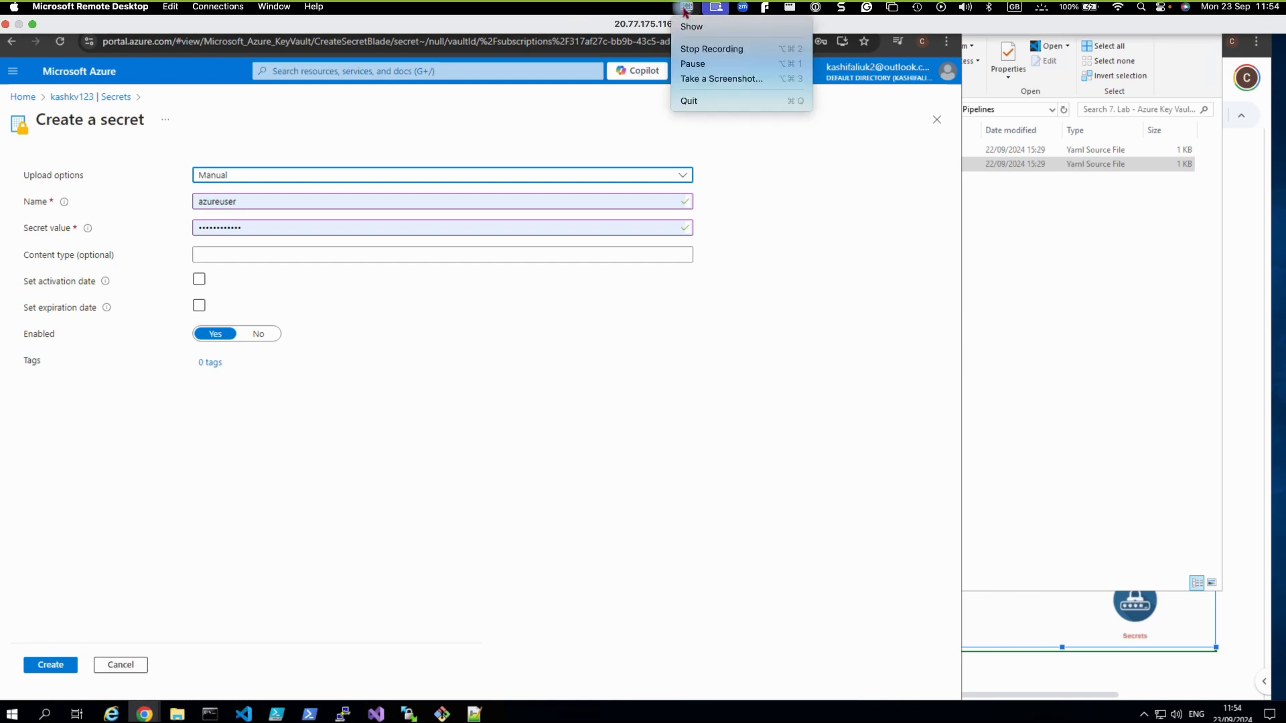
{"action": "left_click", "coordinate": [506, 350]}
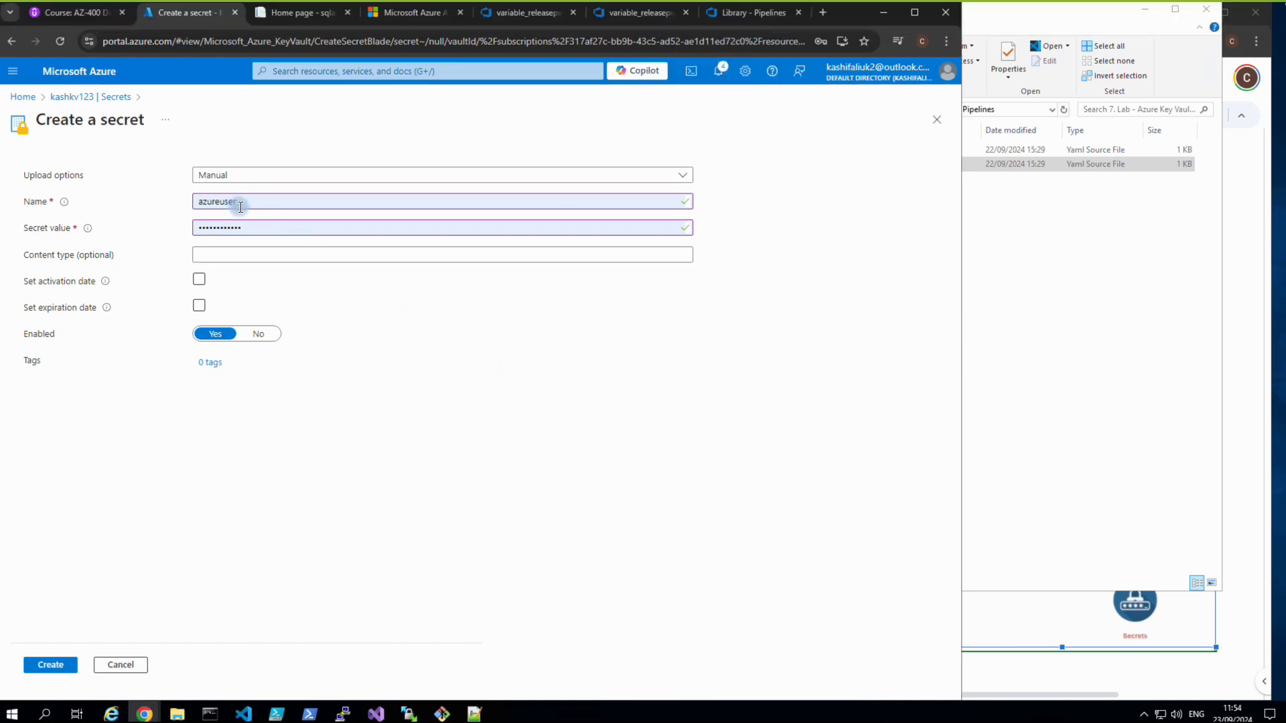
Name the secret dbpassword, enter a secret value, and submit it.
{"action": "left_click_drag", "start_coordinate": [245, 202], "coordinate": [179, 198]}
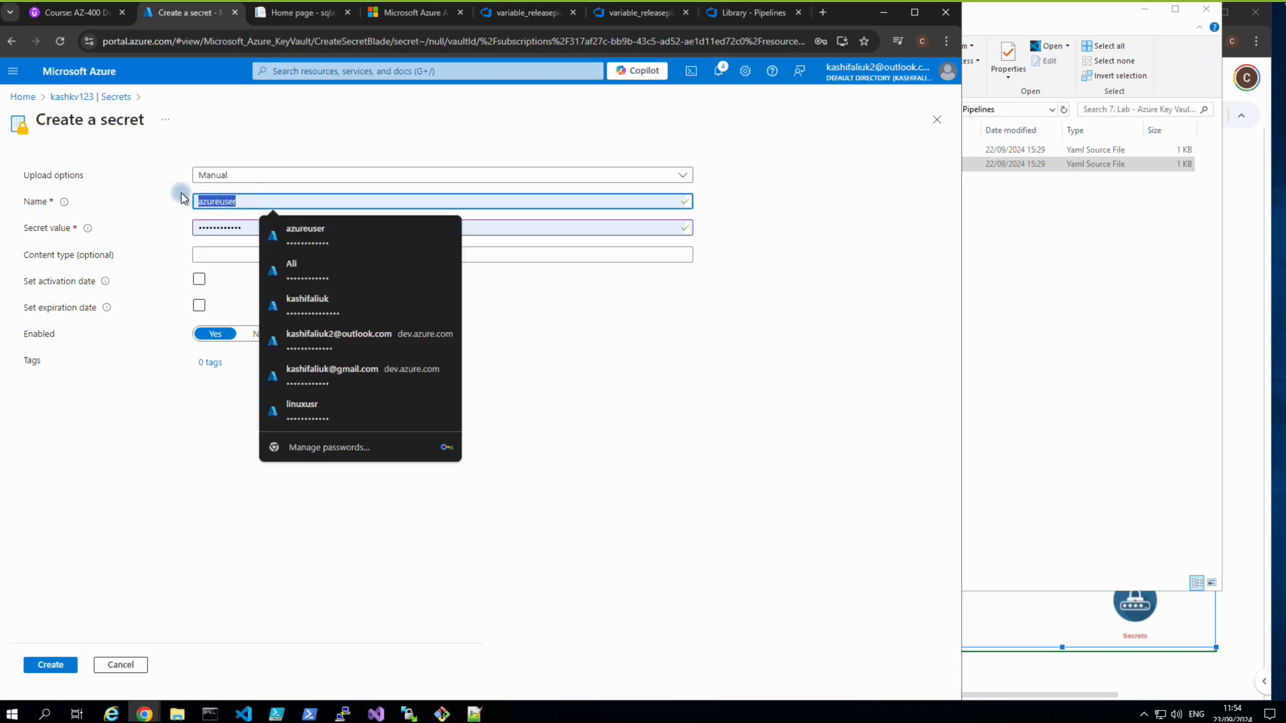
{"action": "type", "text": "dbpassow"}
{"action": "key", "text": "BackSpace"}
{"action": "key", "text": "BackSpace"}
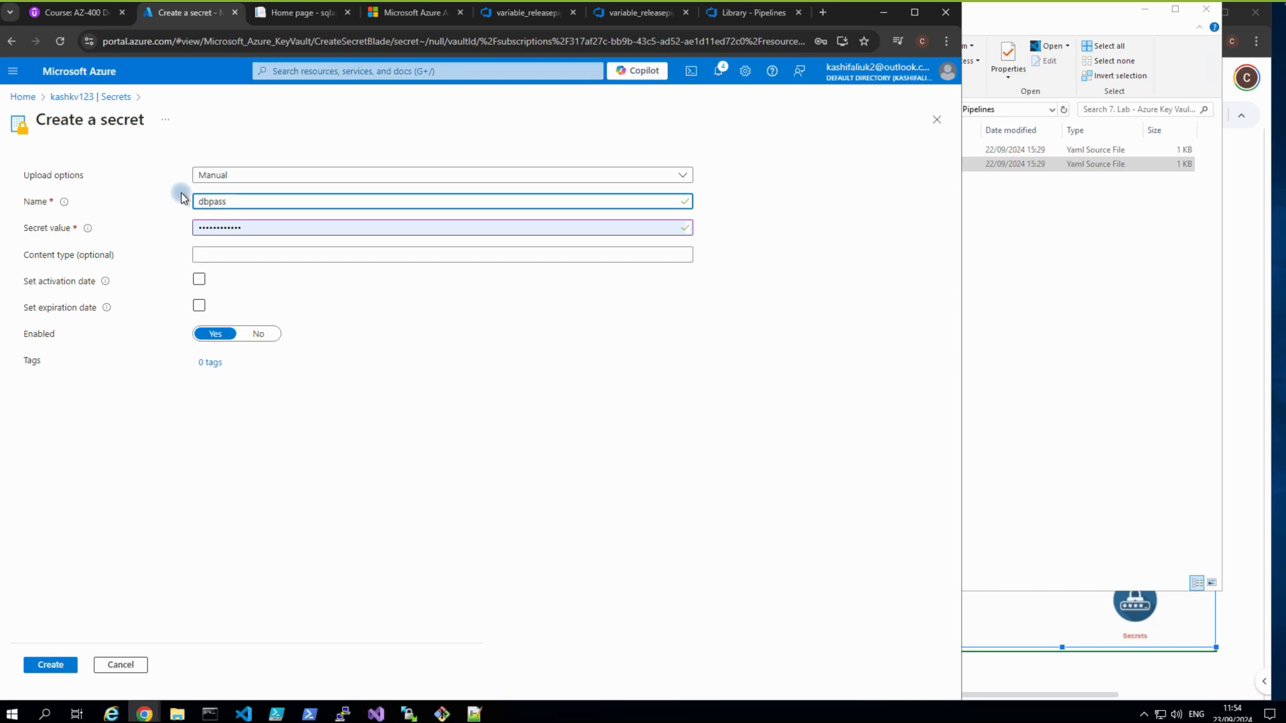
{"action": "type", "text": "word"}
{"action": "double_click", "coordinate": [231, 227]}
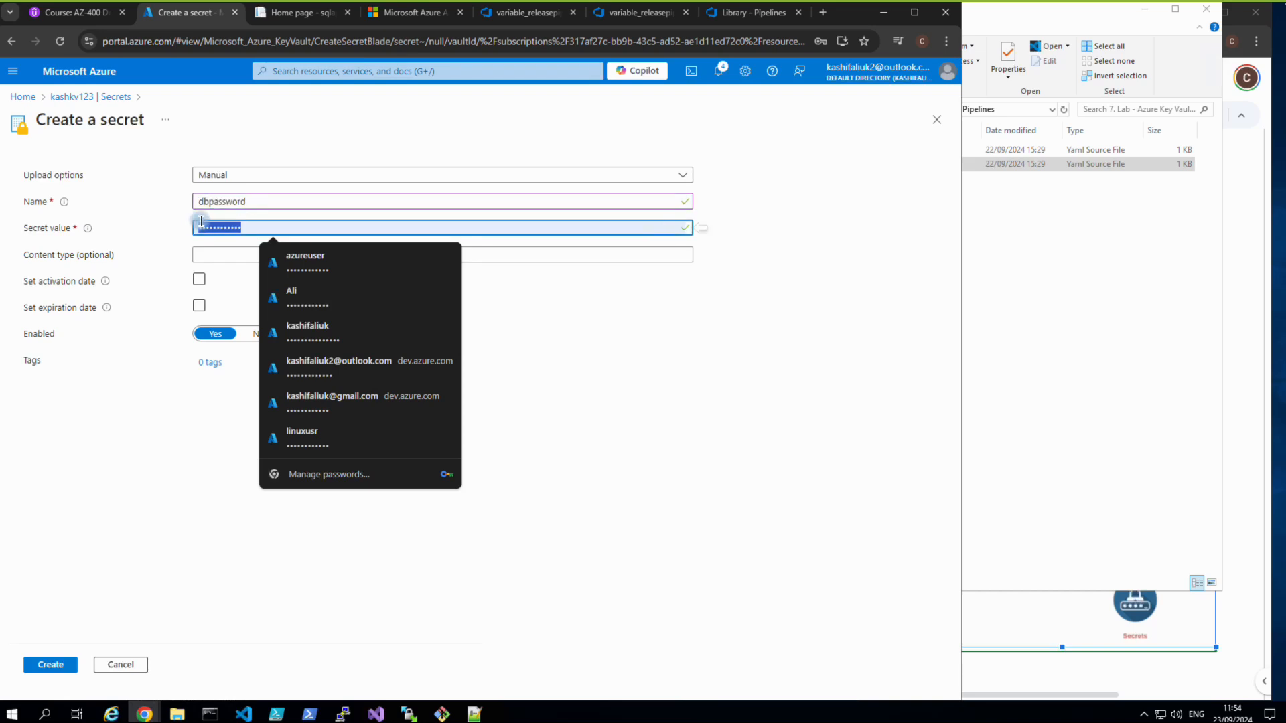
{"action": "key", "text": "BackSpace"}
{"action": "type", "text": "•••••••••"}
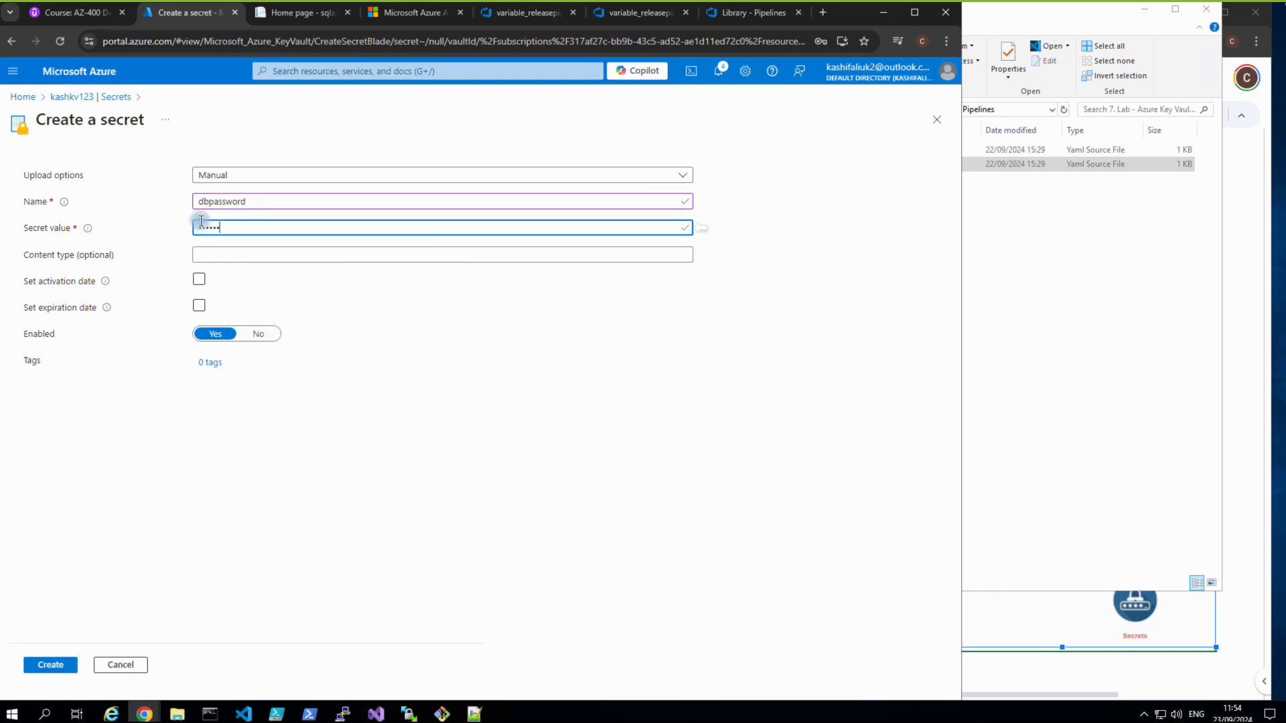
{"action": "type", "text": "•••"}
{"action": "left_click", "coordinate": [269, 458]}
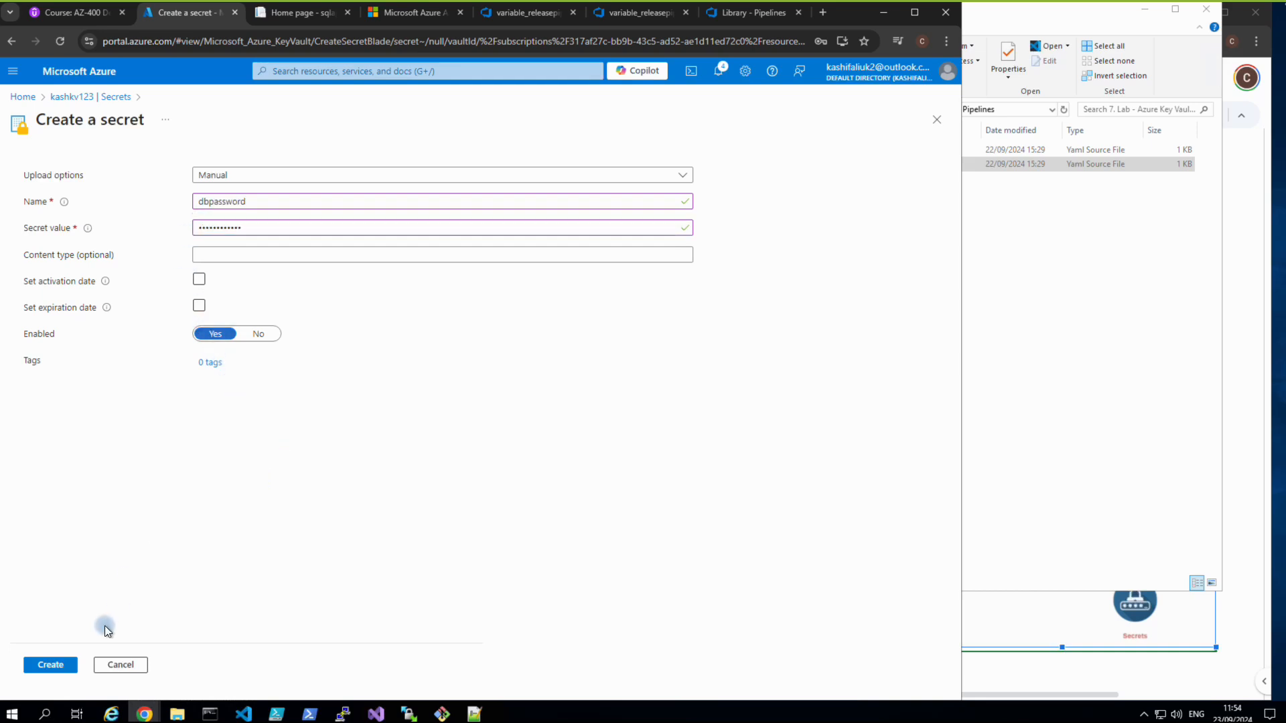
{"action": "left_click", "coordinate": [72, 665]}
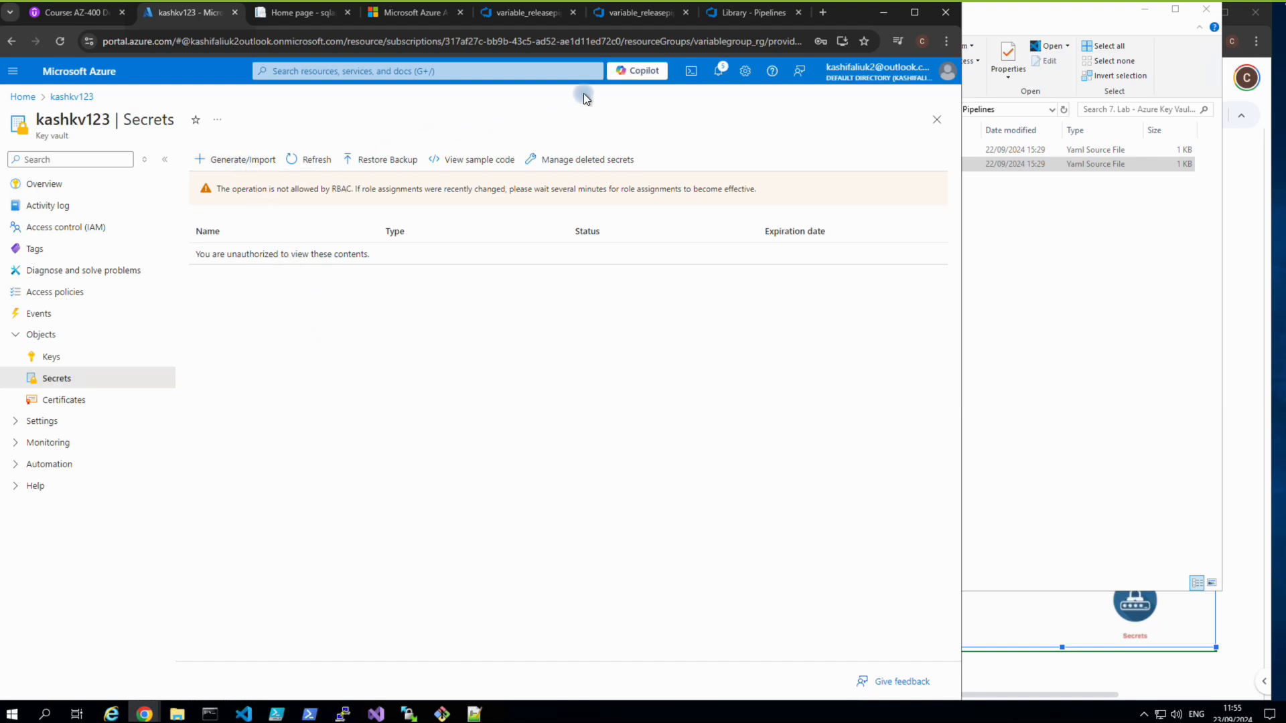
{"action": "left_click", "coordinate": [716, 75]}
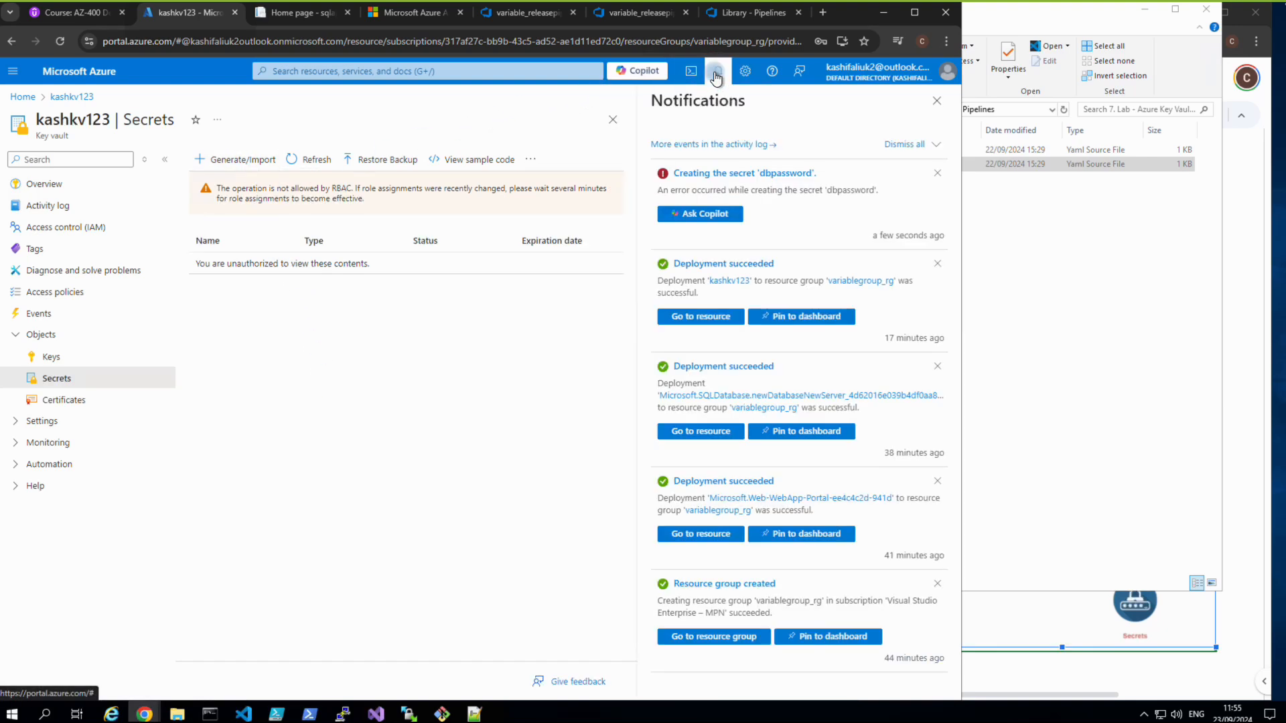
{"action": "left_click", "coordinate": [716, 175]}
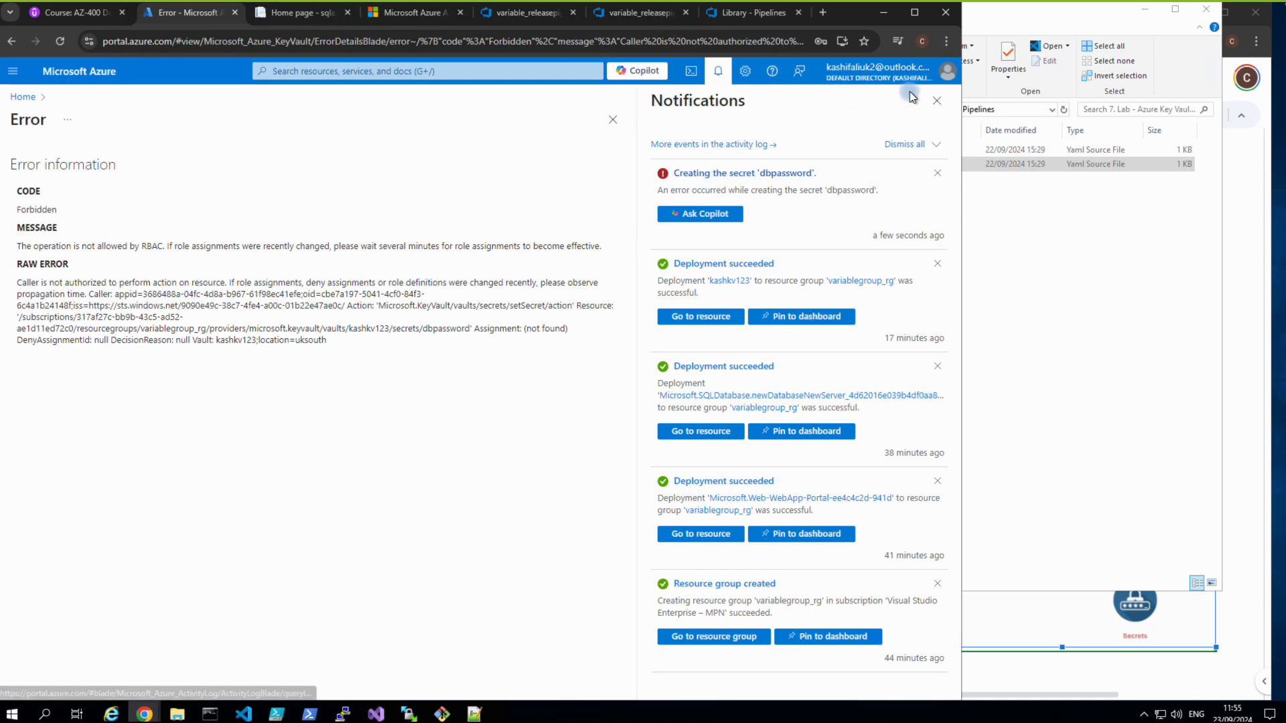
{"action": "left_click", "coordinate": [935, 103]}
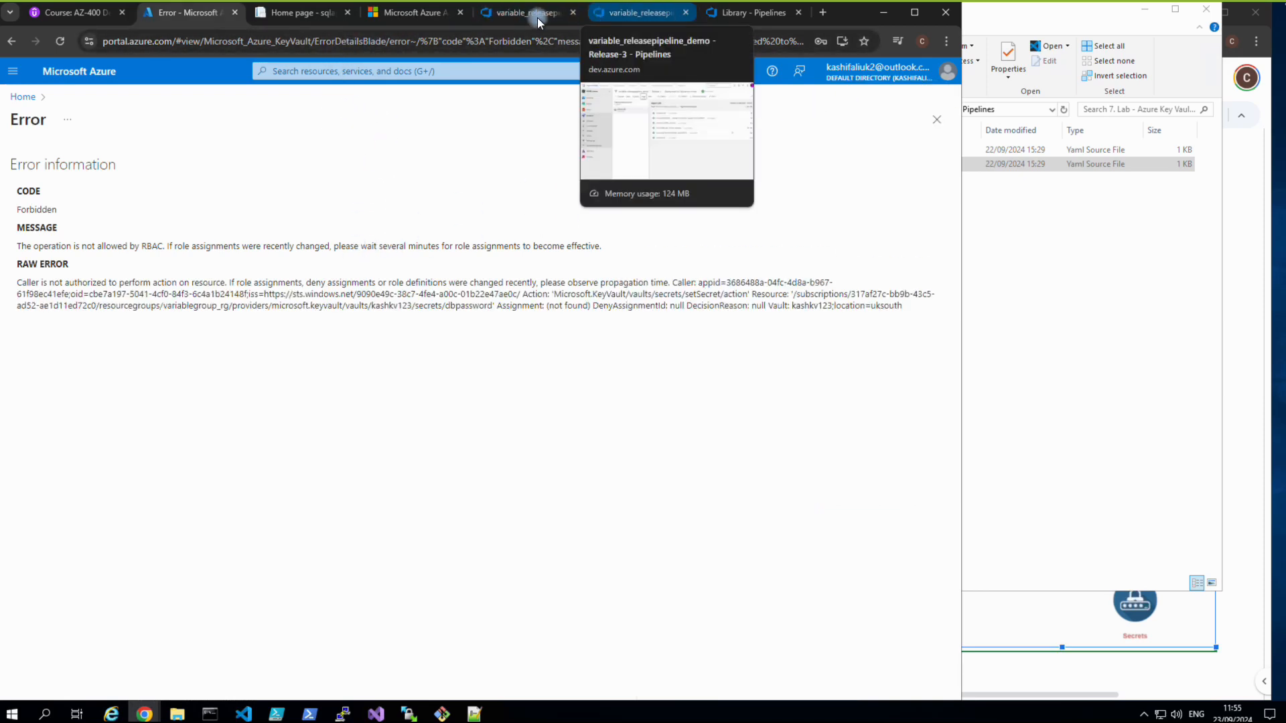
{"action": "left_click", "coordinate": [11, 41]}
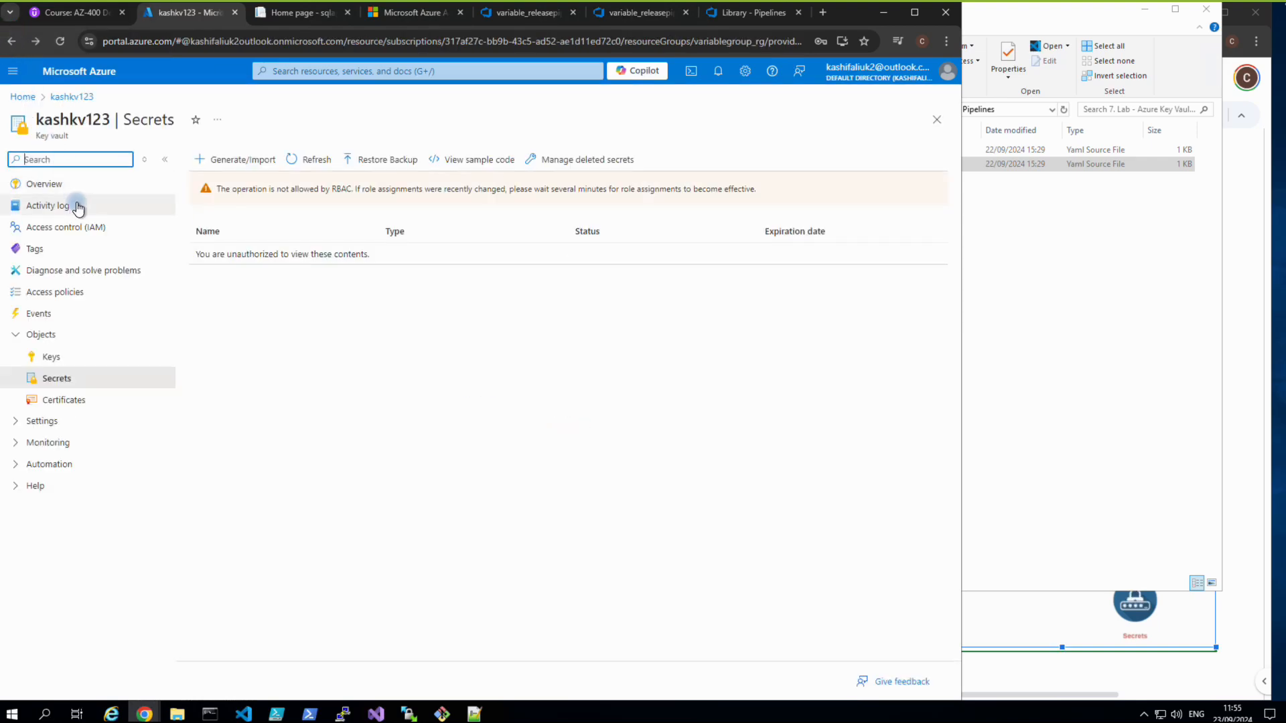
Review kashkv123's access policies and Access control (IAM), checking my own role assignments.
{"action": "left_click", "coordinate": [57, 292]}
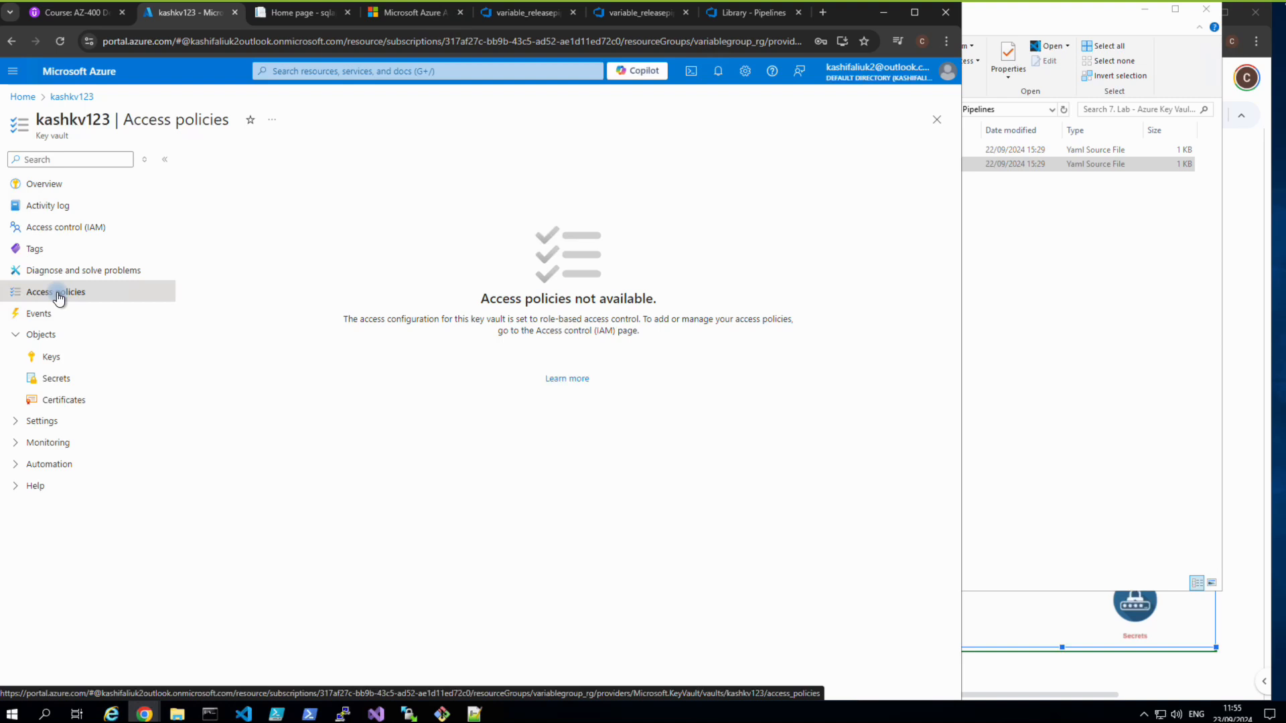
{"action": "left_click", "coordinate": [53, 227]}
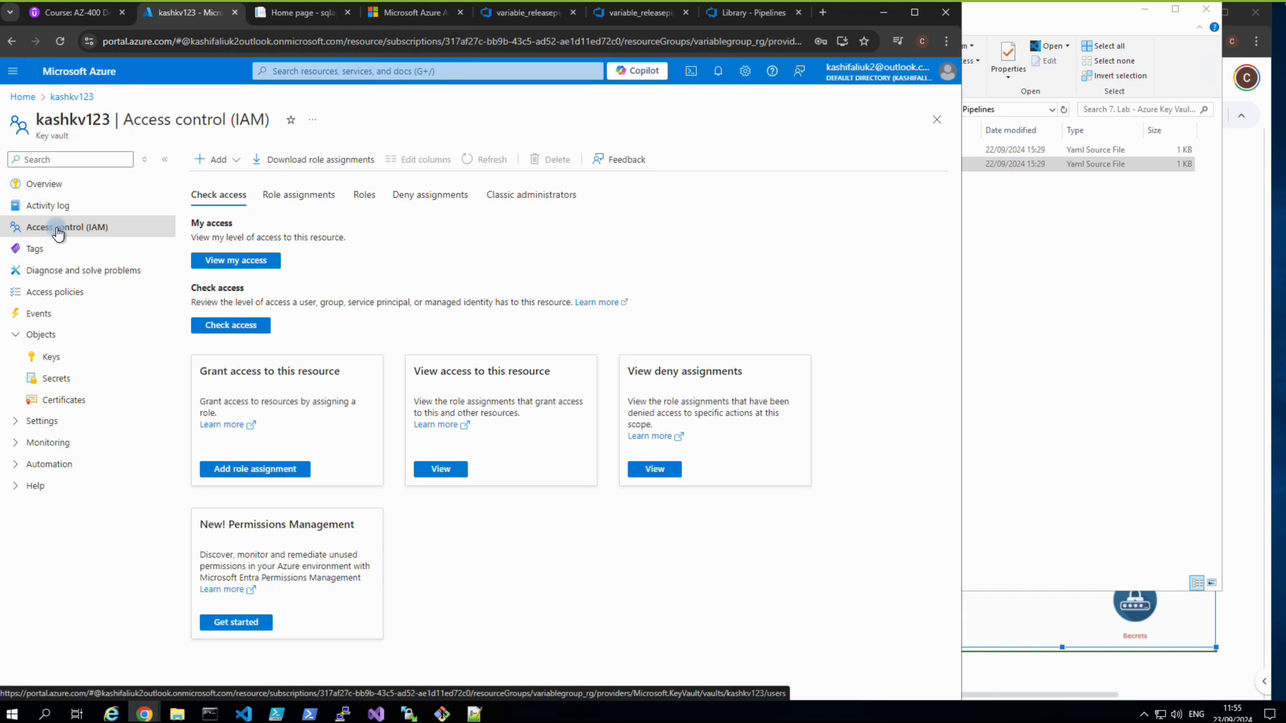
{"action": "left_click", "coordinate": [239, 261]}
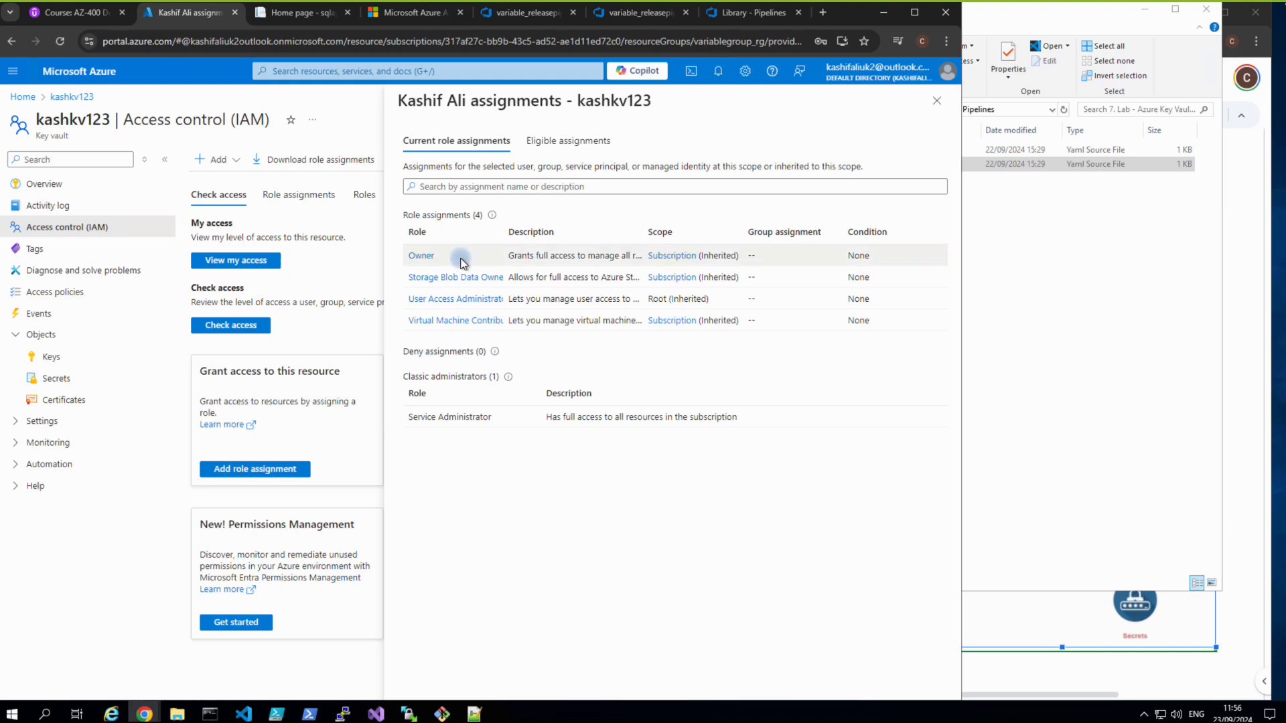
{"action": "left_click", "coordinate": [236, 161]}
Start a role assignment on kashkv123 and choose the Owner privileged role instead of Contributor.
{"action": "left_click", "coordinate": [231, 181]}
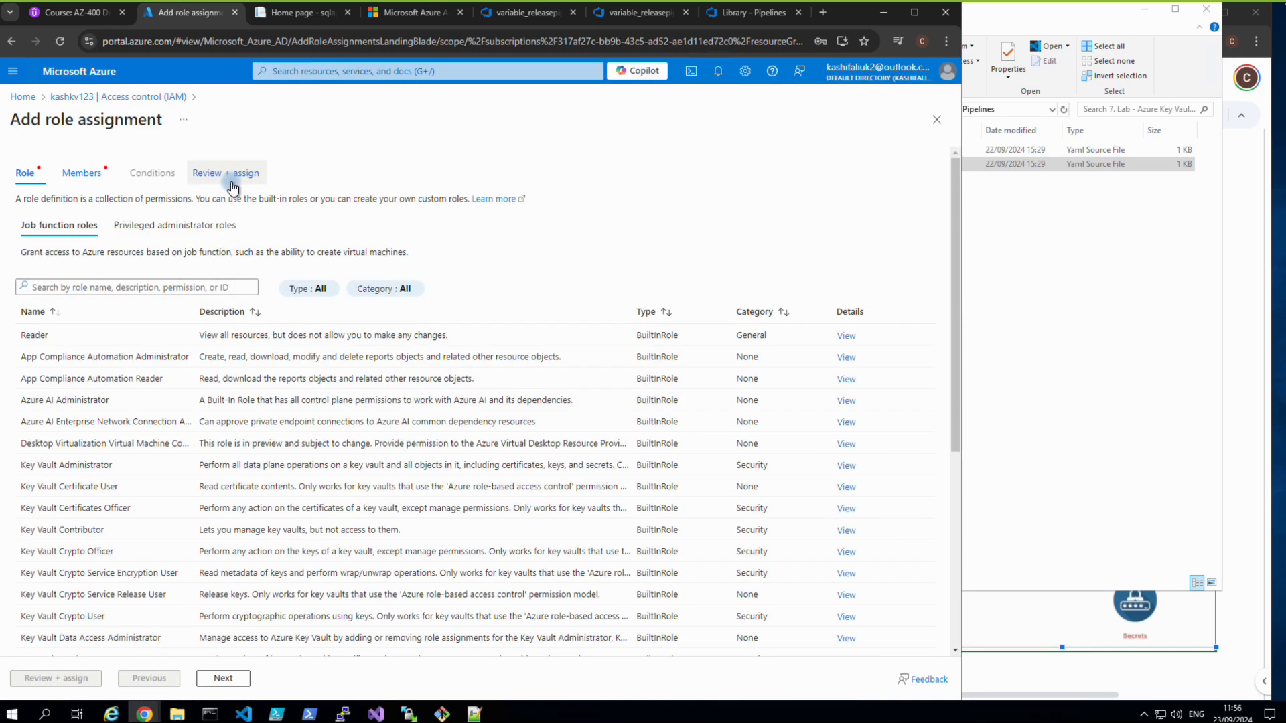
{"action": "left_click", "coordinate": [153, 229]}
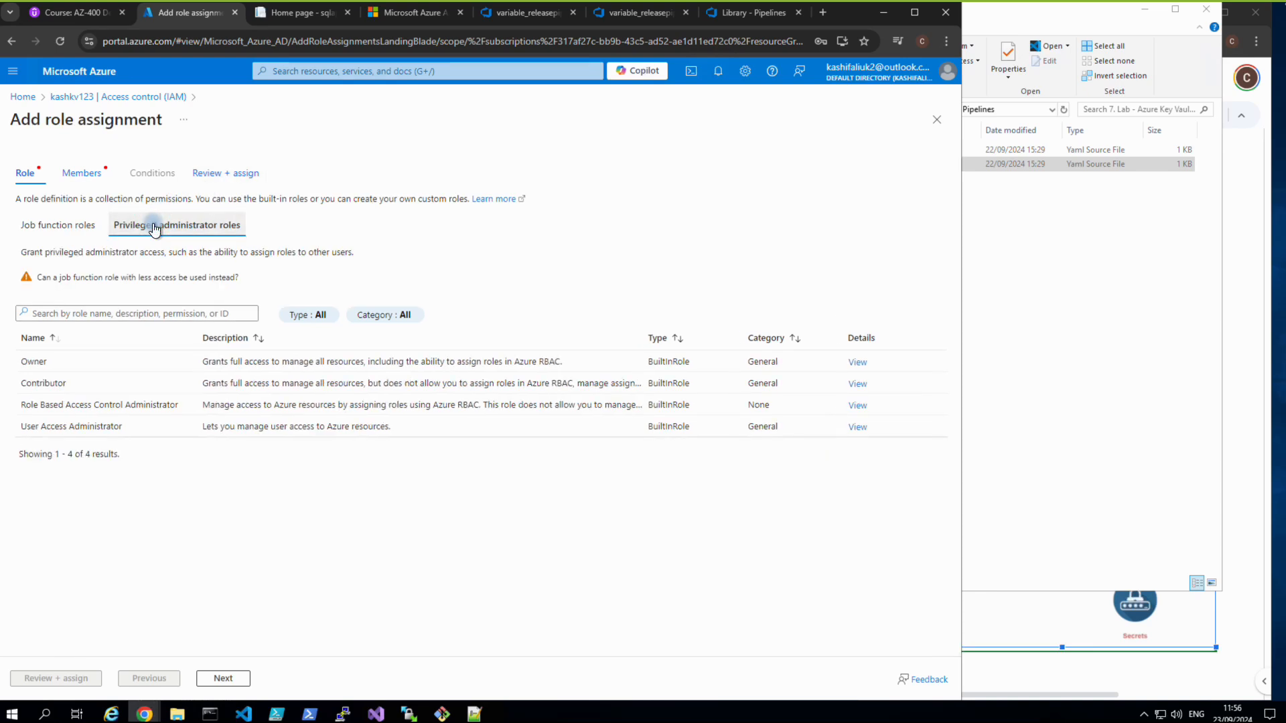
{"action": "left_click", "coordinate": [52, 381]}
{"action": "left_click", "coordinate": [212, 679]}
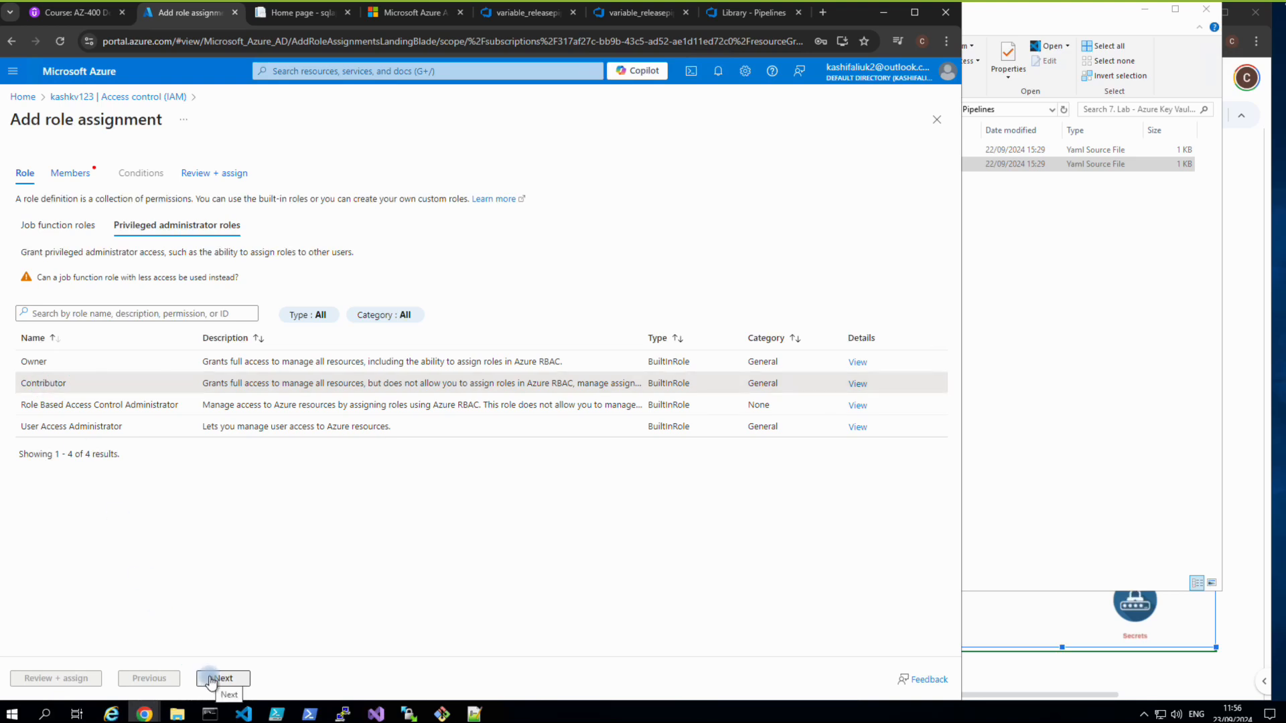
{"action": "left_click", "coordinate": [33, 364]}
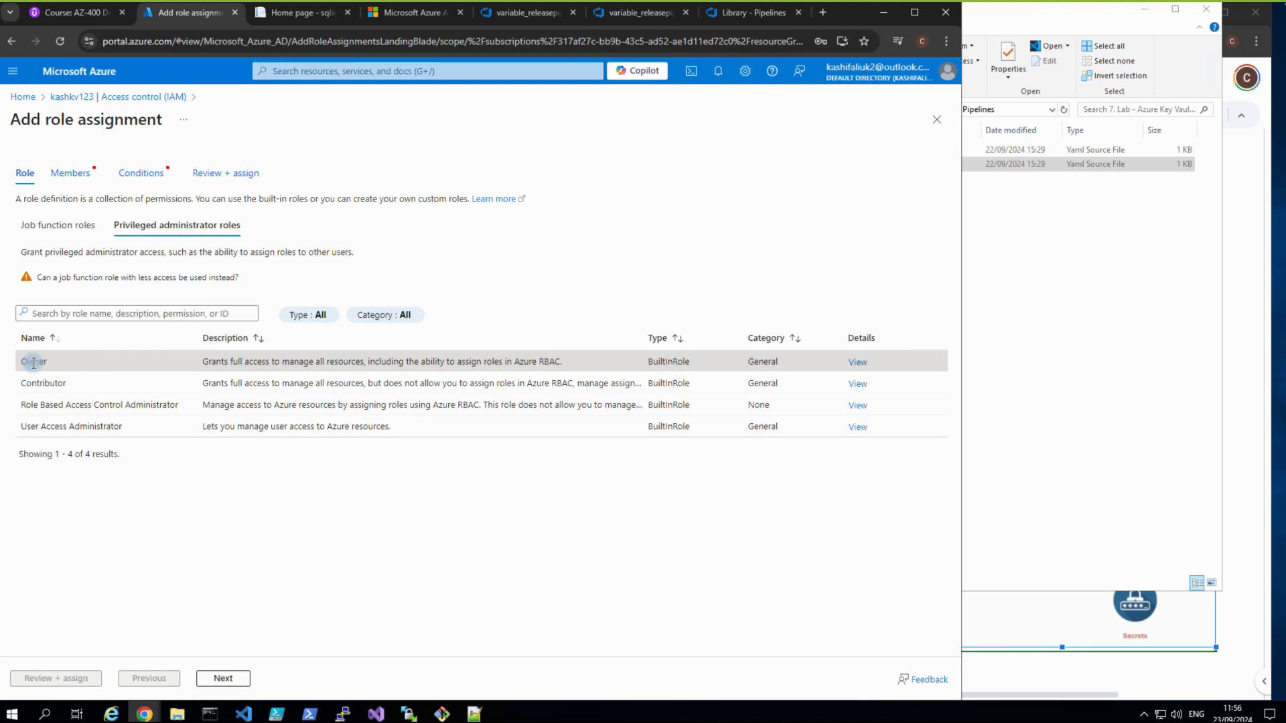
{"action": "left_click", "coordinate": [217, 679]}
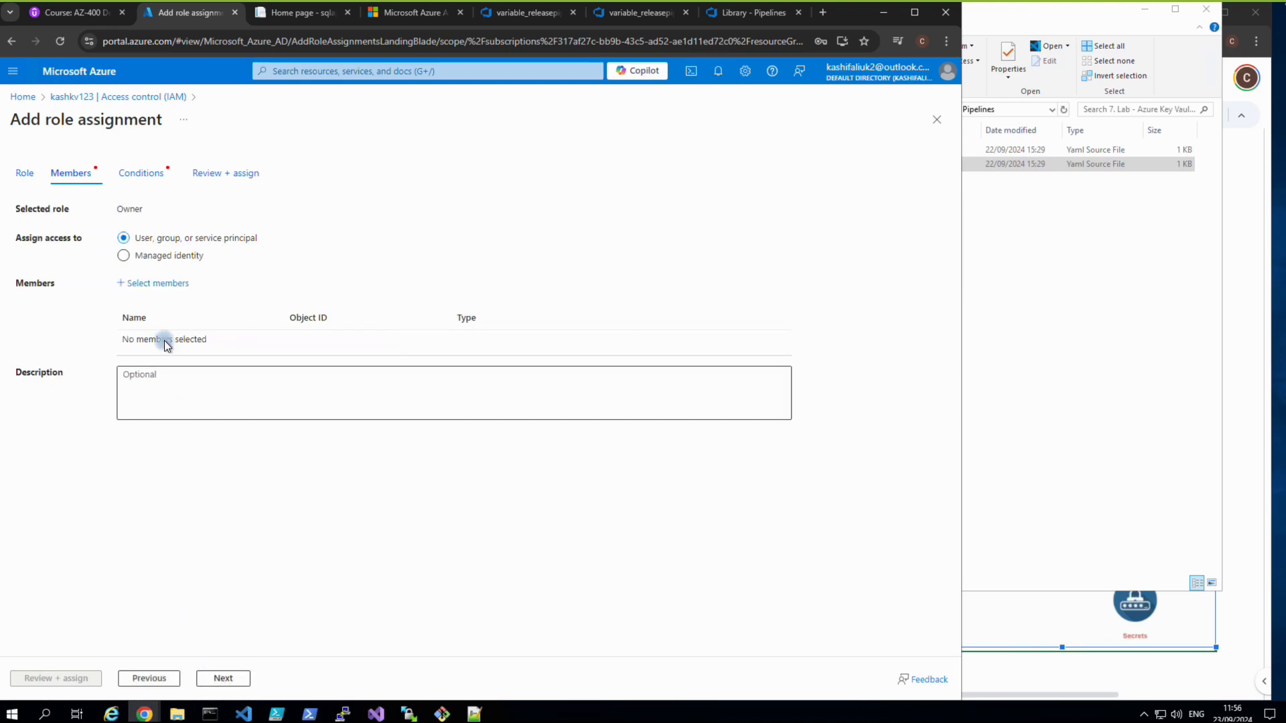
Add the guest user found by searching 'kash' as member, then open the condition templates.
{"action": "left_click", "coordinate": [158, 284]}
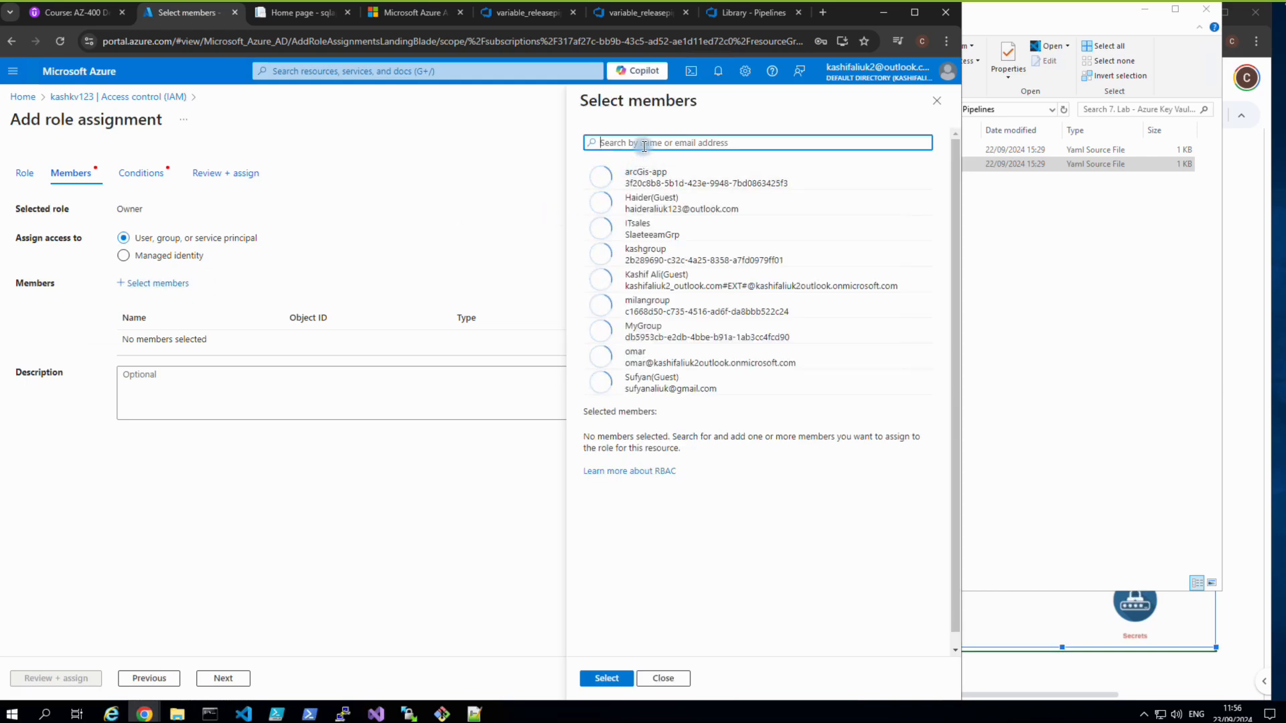
{"action": "type", "text": "kash"}
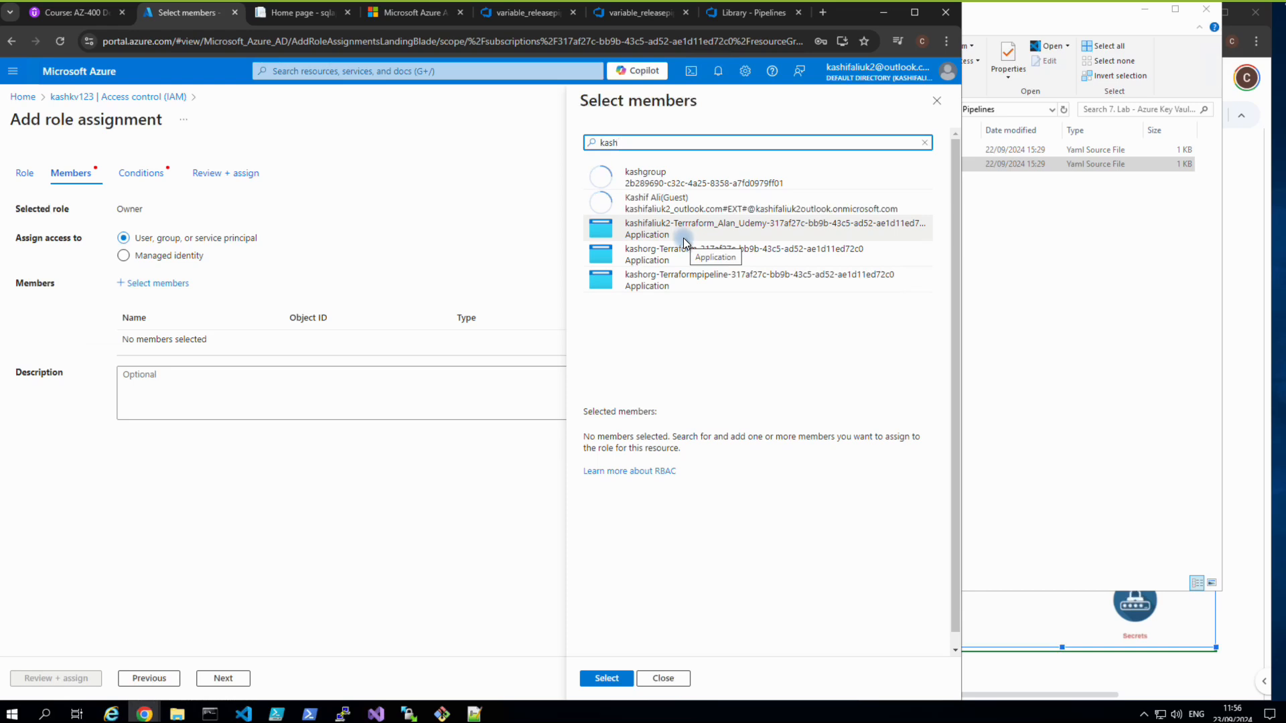
{"action": "left_click", "coordinate": [680, 210]}
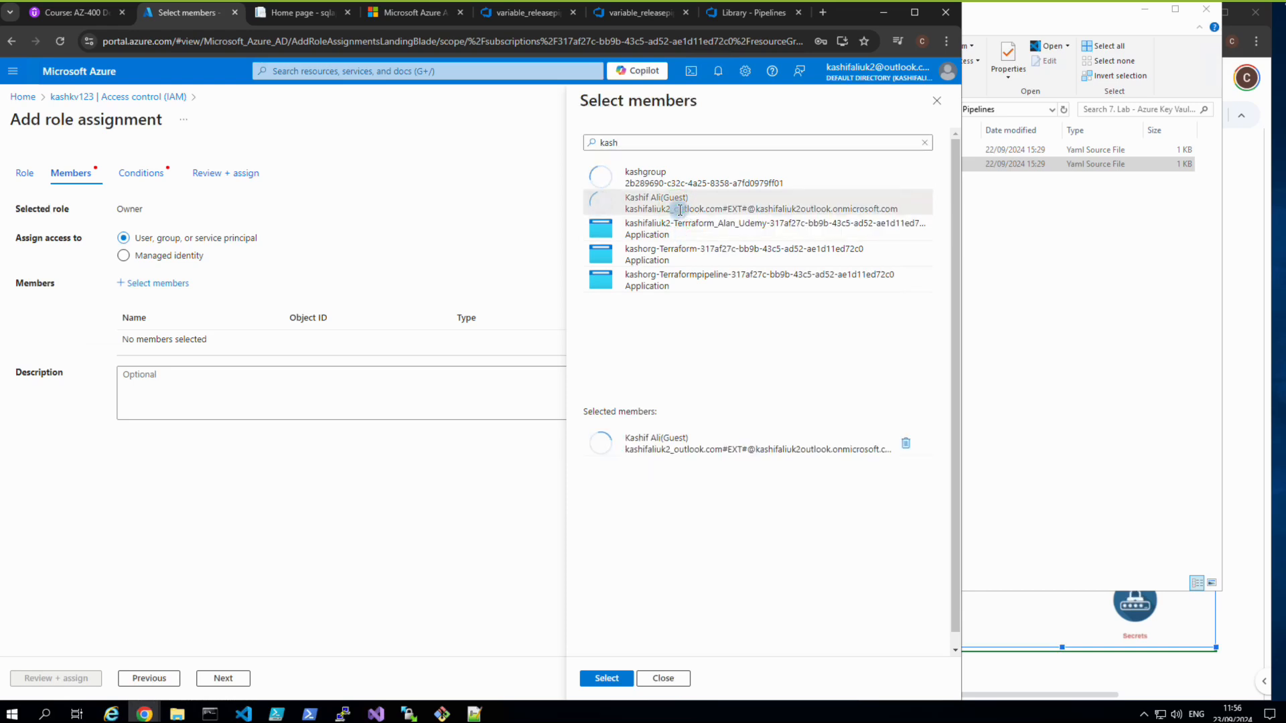
{"action": "left_click", "coordinate": [598, 677]}
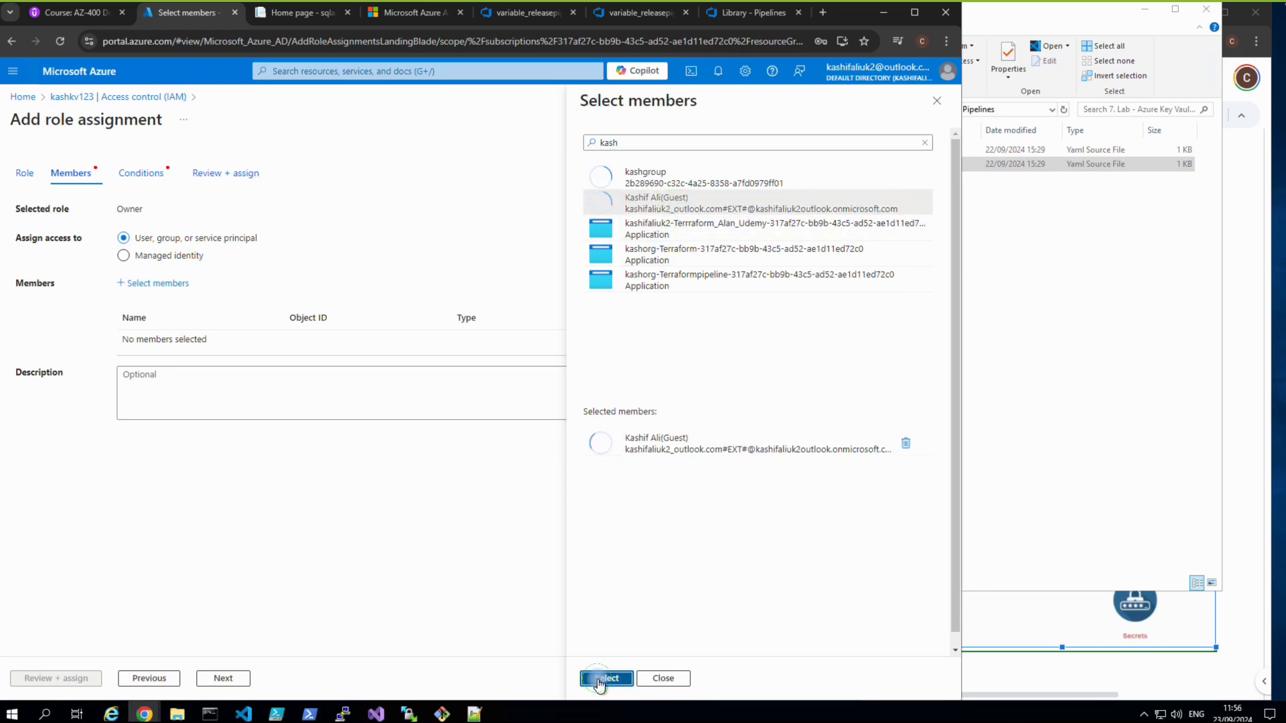
{"action": "left_click", "coordinate": [246, 674]}
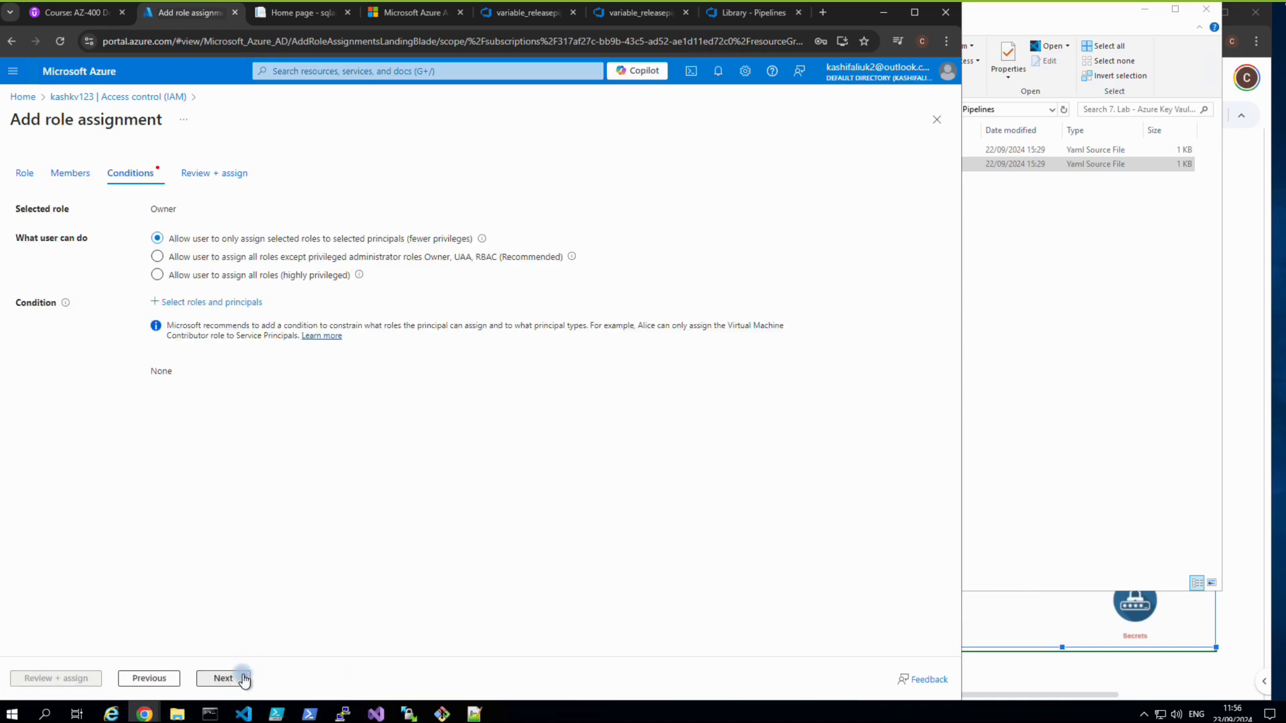
{"action": "left_click", "coordinate": [244, 678]}
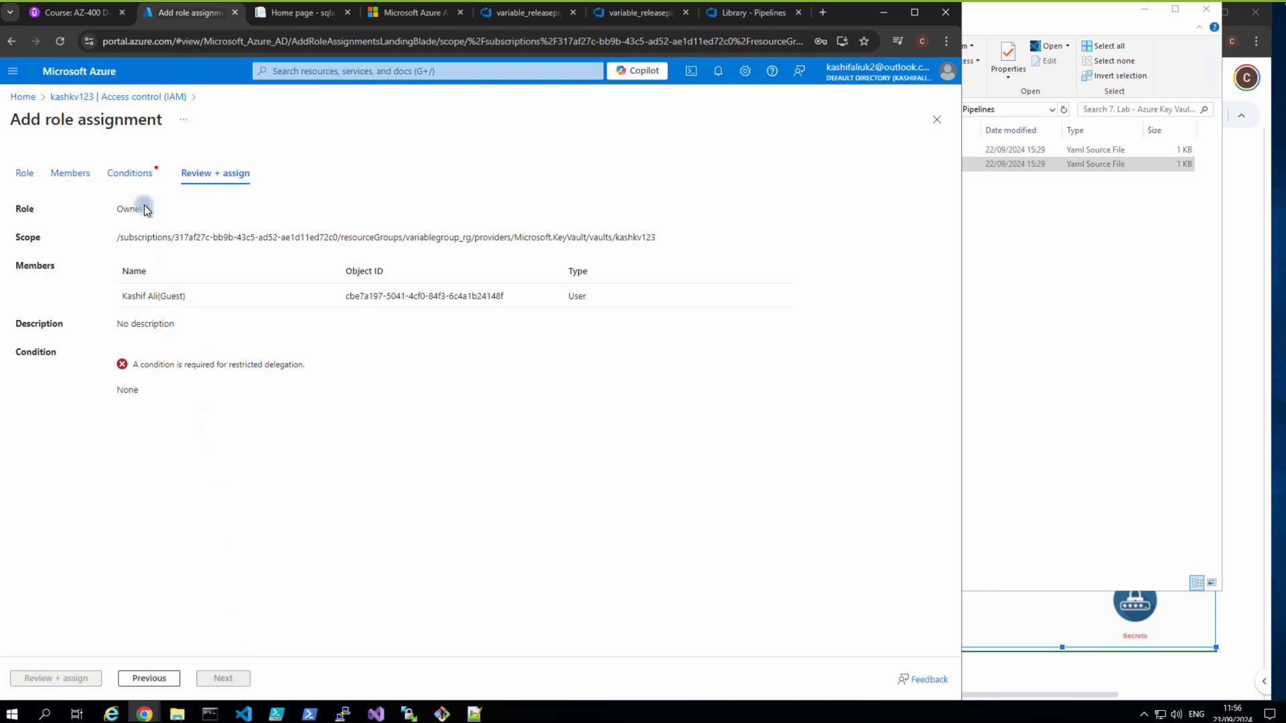
{"action": "left_click", "coordinate": [133, 175]}
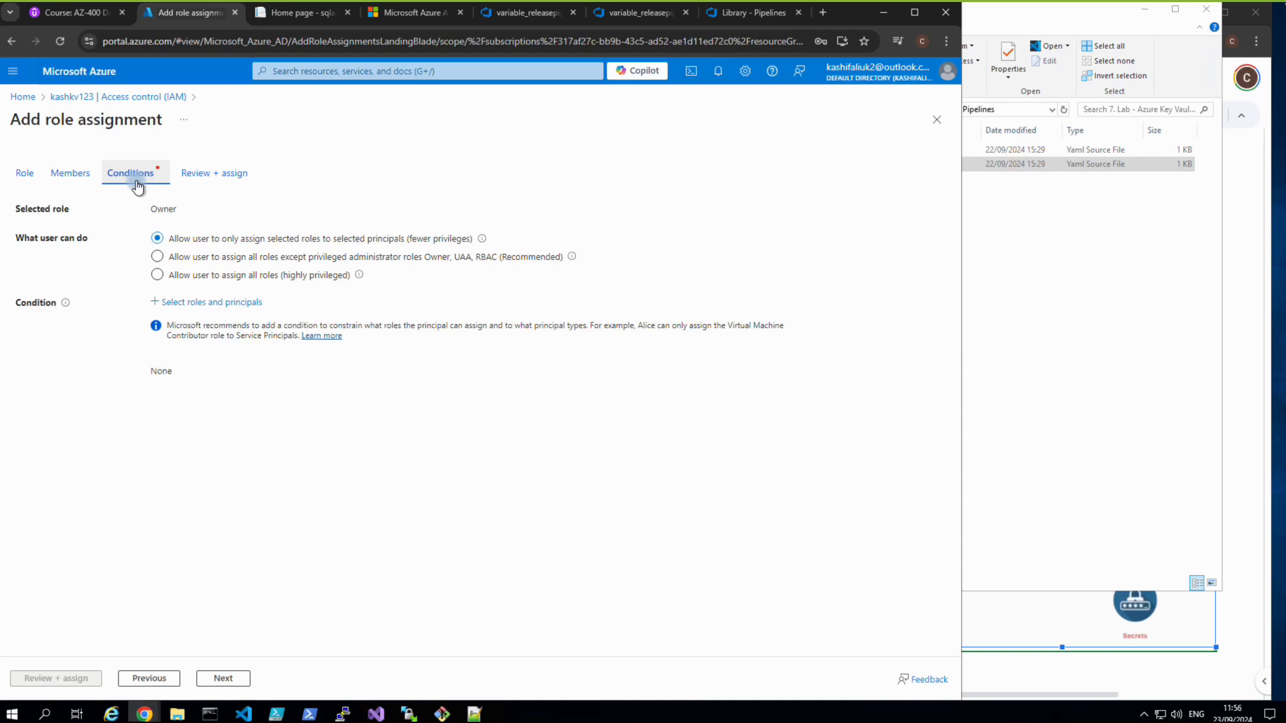
{"action": "left_click", "coordinate": [181, 303]}
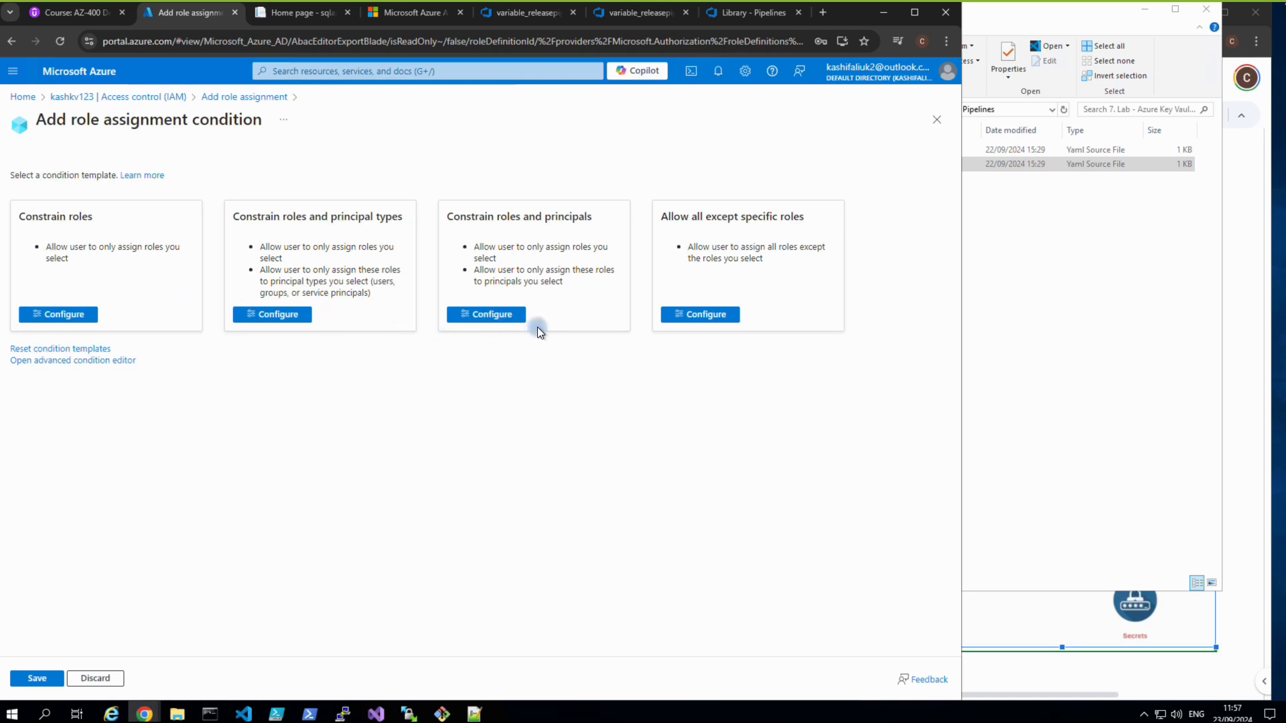
Configure an 'Allow all except specific roles' condition excluding AcrPush and save it.
{"action": "left_click", "coordinate": [711, 316]}
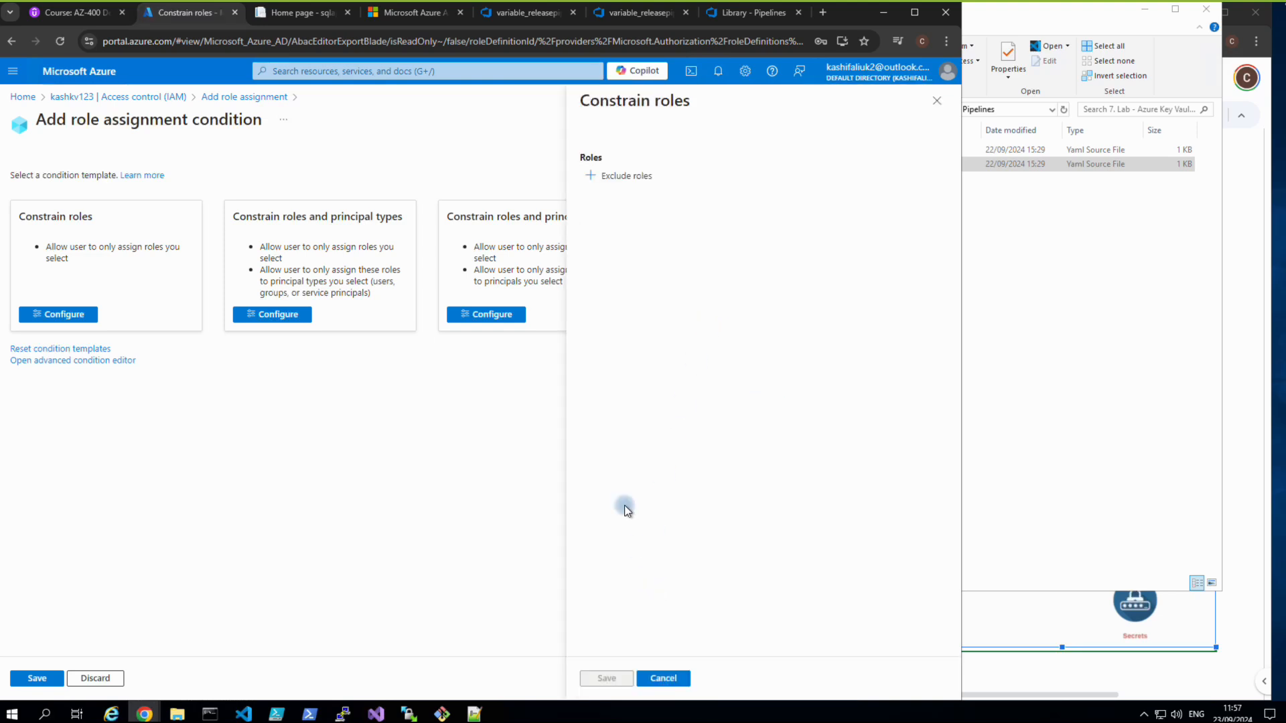
{"action": "left_click", "coordinate": [588, 174]}
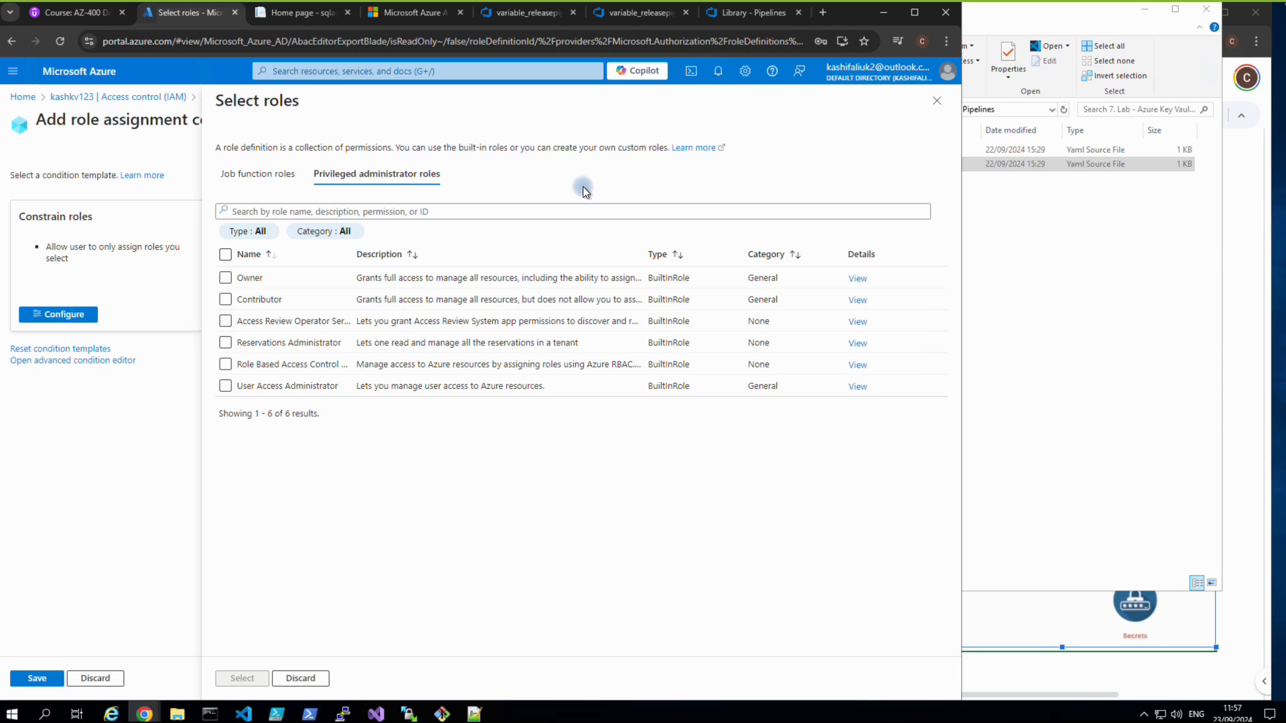
{"action": "left_click", "coordinate": [225, 387]}
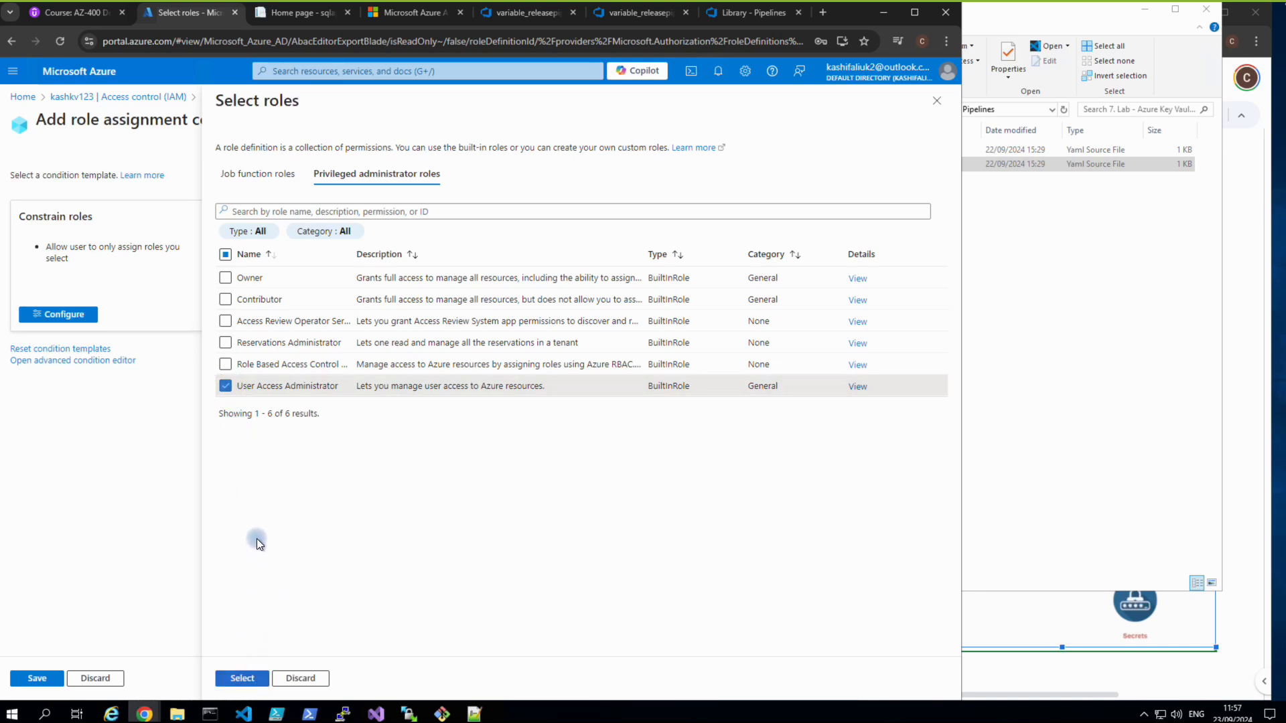
{"action": "left_click", "coordinate": [259, 177]}
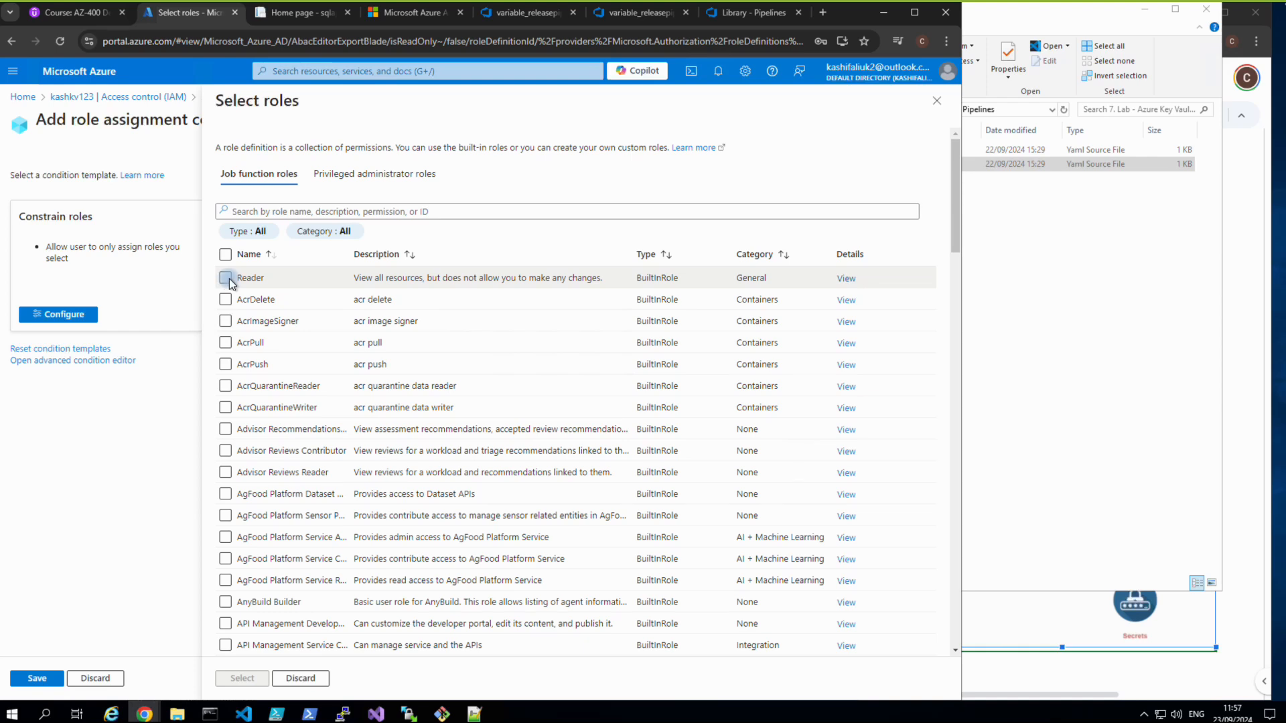
{"action": "left_click", "coordinate": [225, 367]}
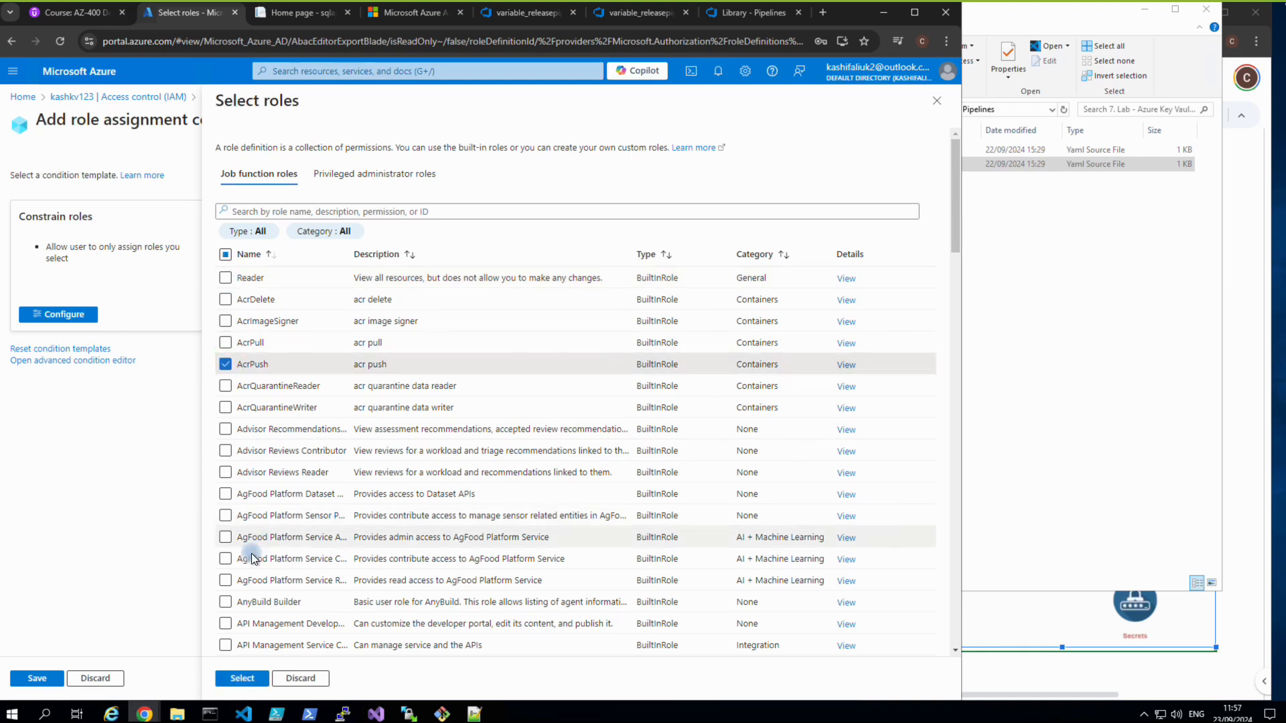
{"action": "left_click", "coordinate": [249, 676]}
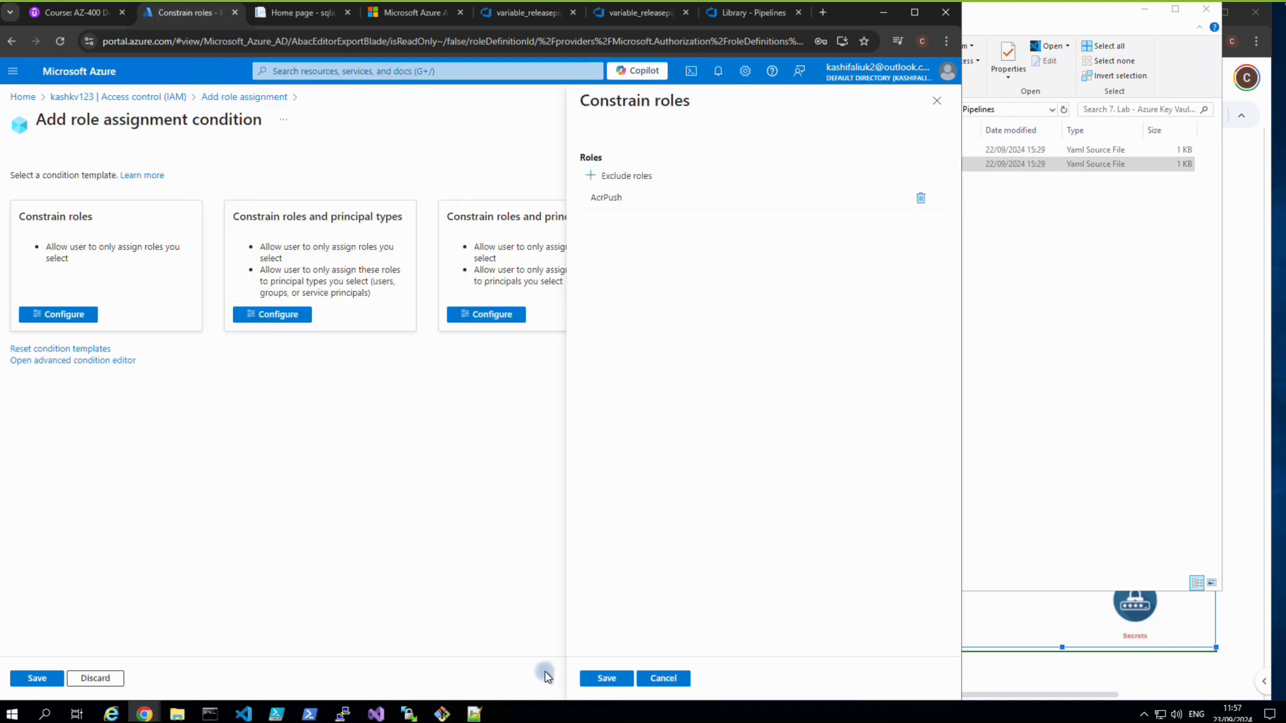
{"action": "left_click", "coordinate": [589, 678]}
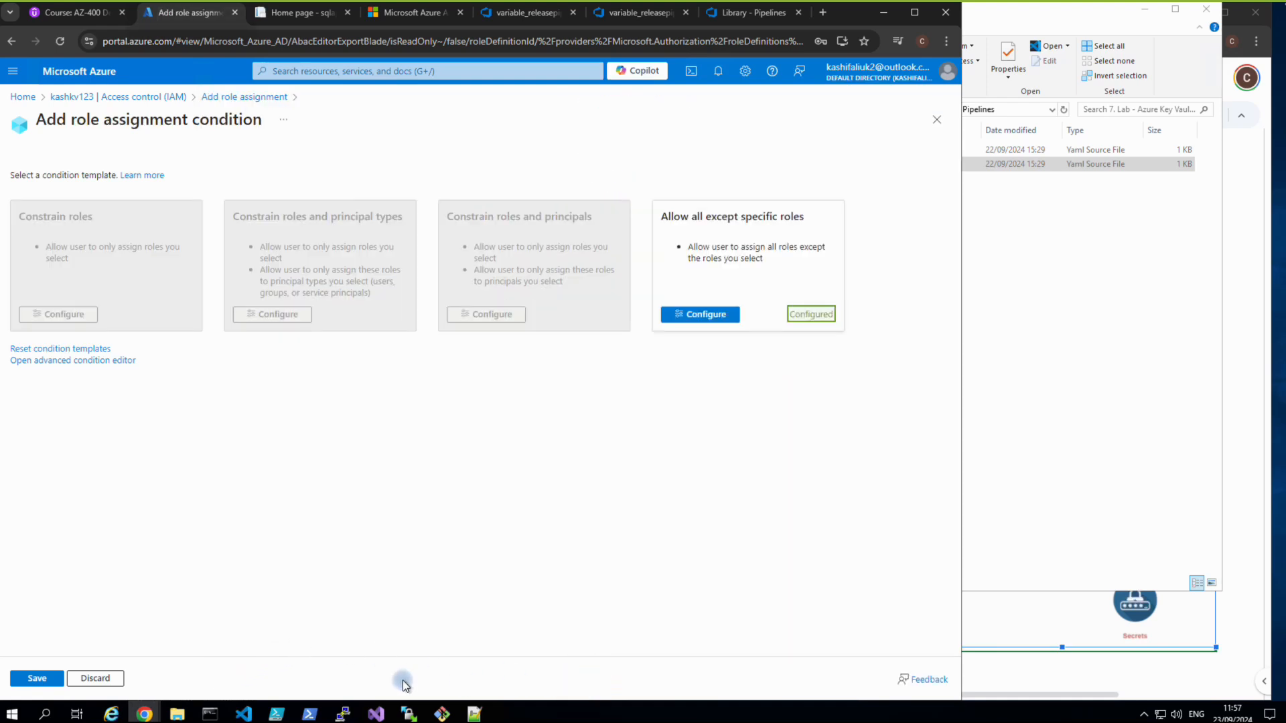
{"action": "left_click", "coordinate": [40, 678]}
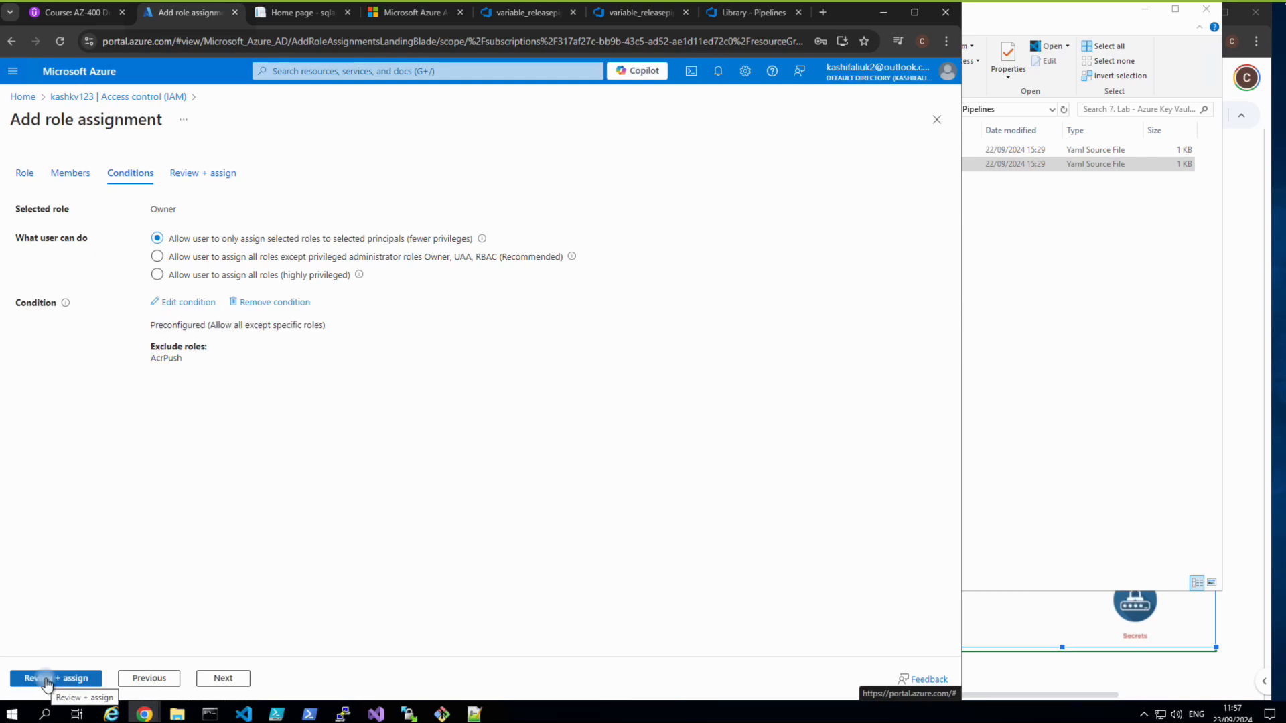
{"action": "left_click", "coordinate": [45, 678]}
Assign the Owner role, then create secret dbpassword with a value and expiration date in kashkv123.
{"action": "left_click", "coordinate": [45, 679]}
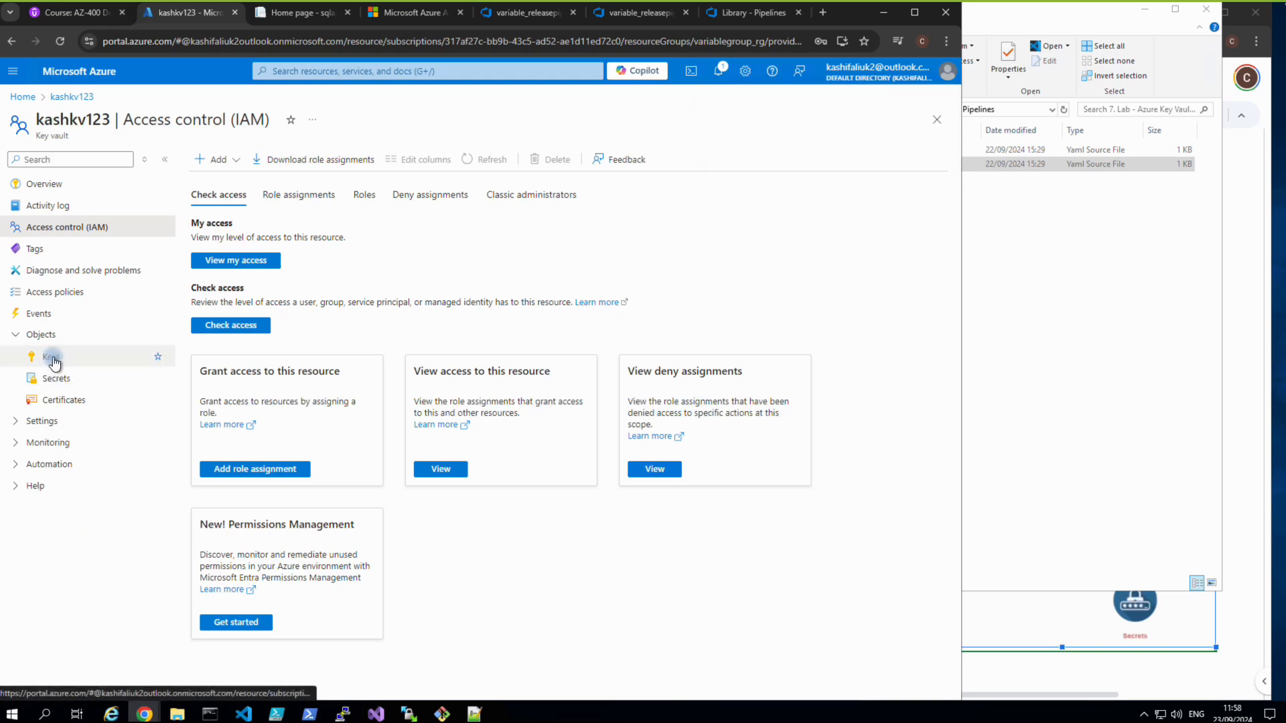
{"action": "left_click", "coordinate": [56, 380]}
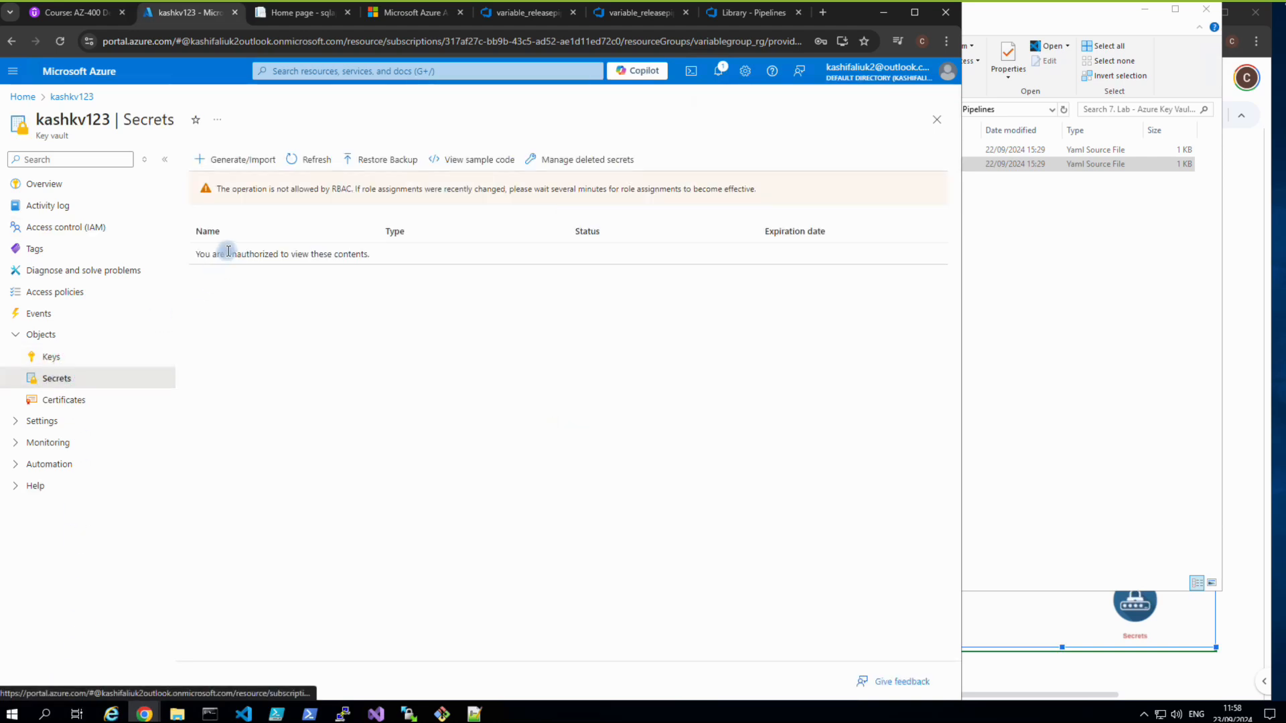
{"action": "left_click", "coordinate": [230, 169]}
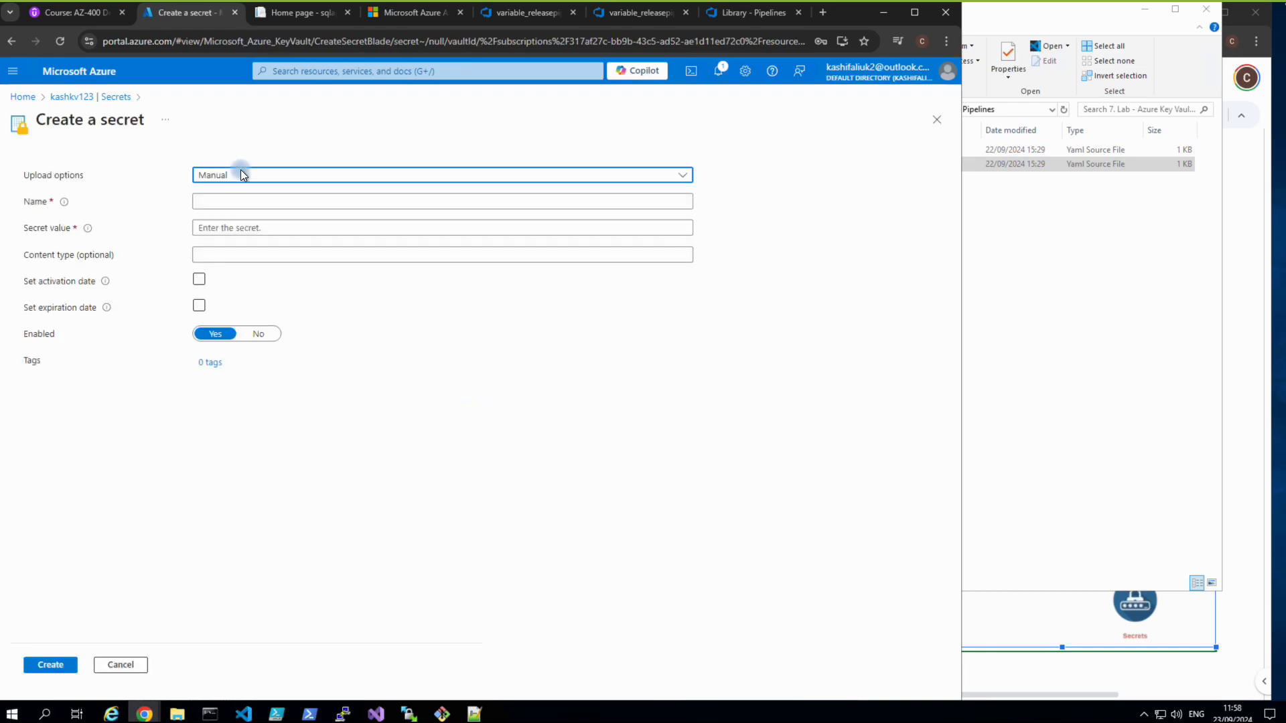
{"action": "double_click", "coordinate": [243, 204]}
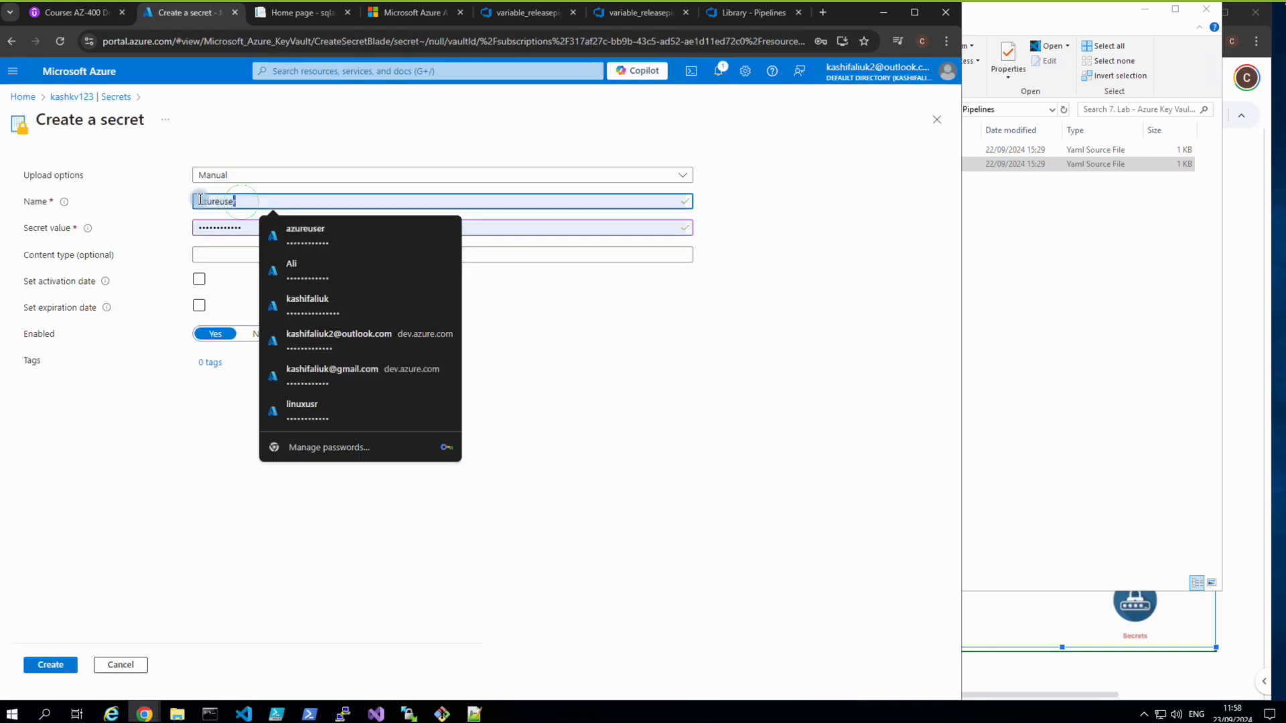
{"action": "type", "text": "dbpassword"}
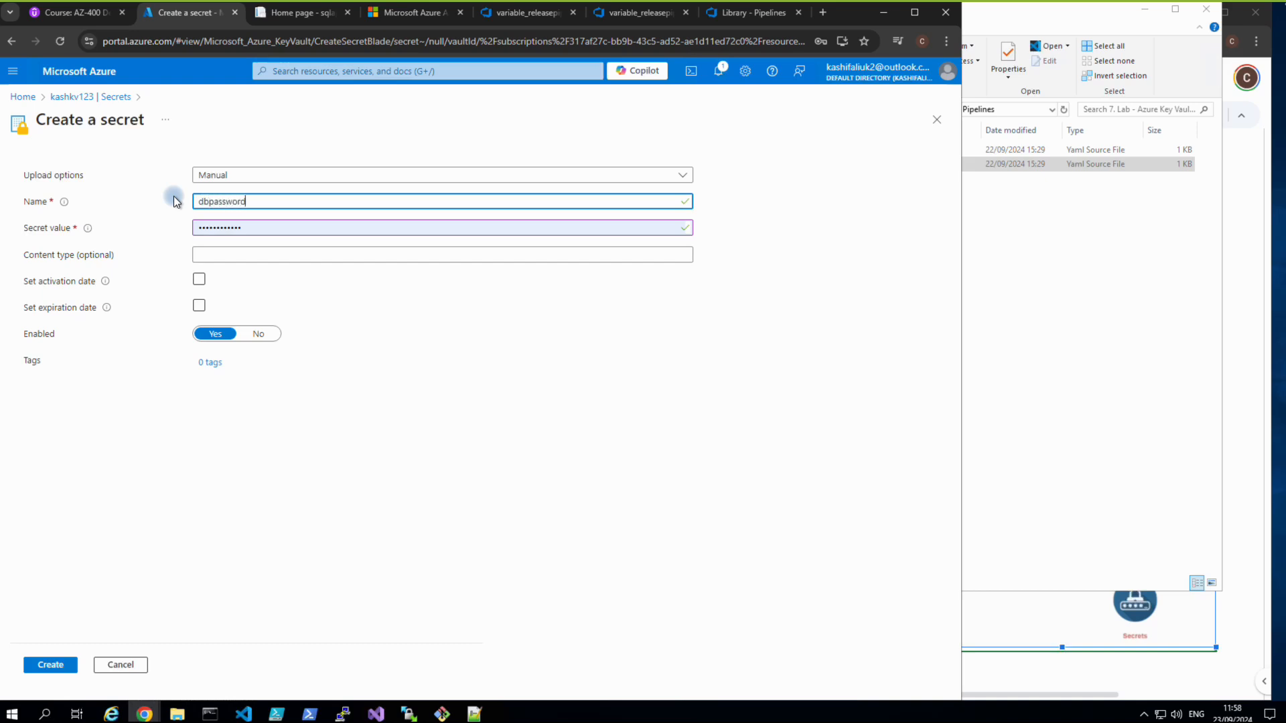
{"action": "left_click_drag", "start_coordinate": [252, 230], "coordinate": [176, 225]}
{"action": "type", "text": "•••••••"}
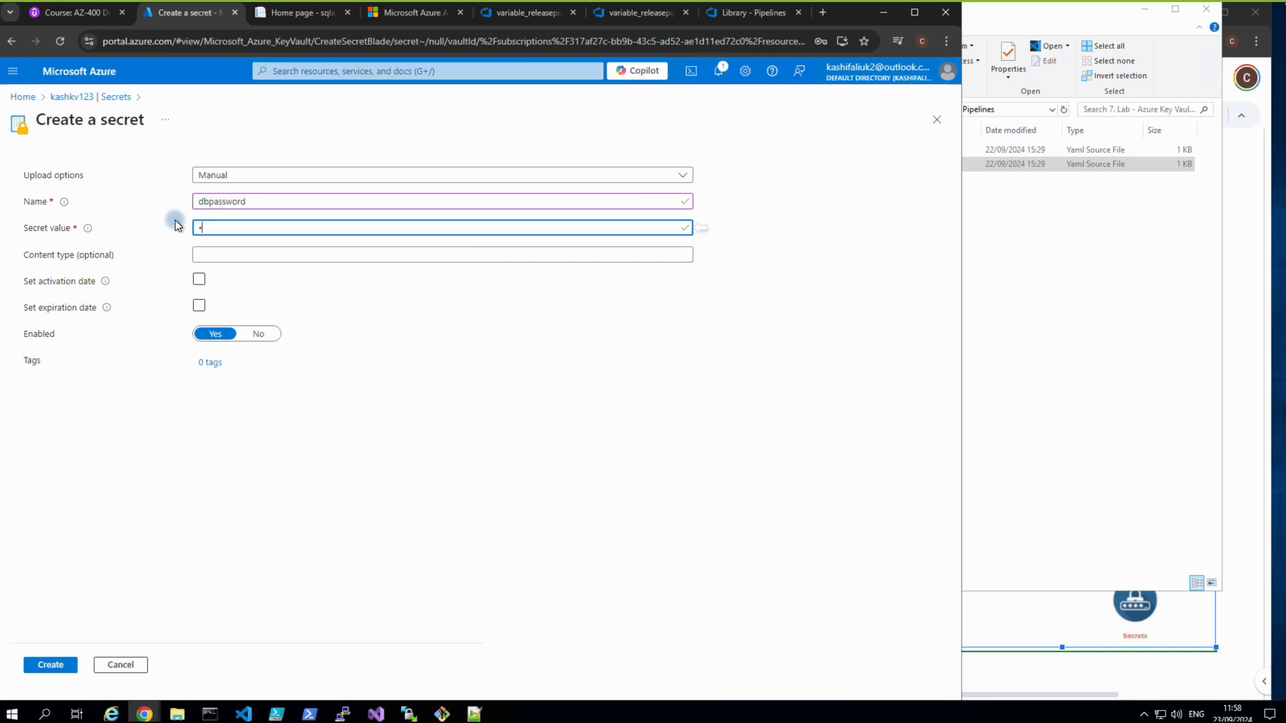
{"action": "type", "text": "•••••"}
{"action": "left_click", "coordinate": [201, 306]}
{"action": "left_click", "coordinate": [63, 667]}
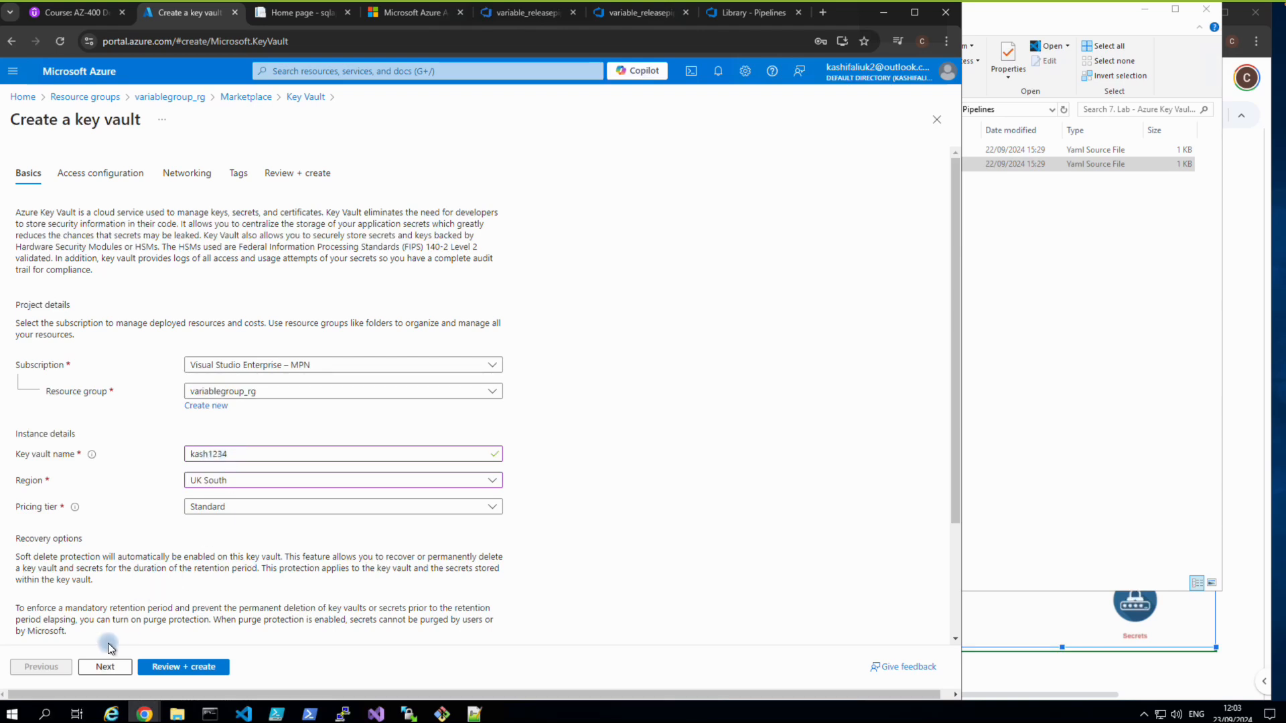
Set kash1234's permission model to Vault access policy, then review and create the vault.
{"action": "left_click", "coordinate": [105, 666]}
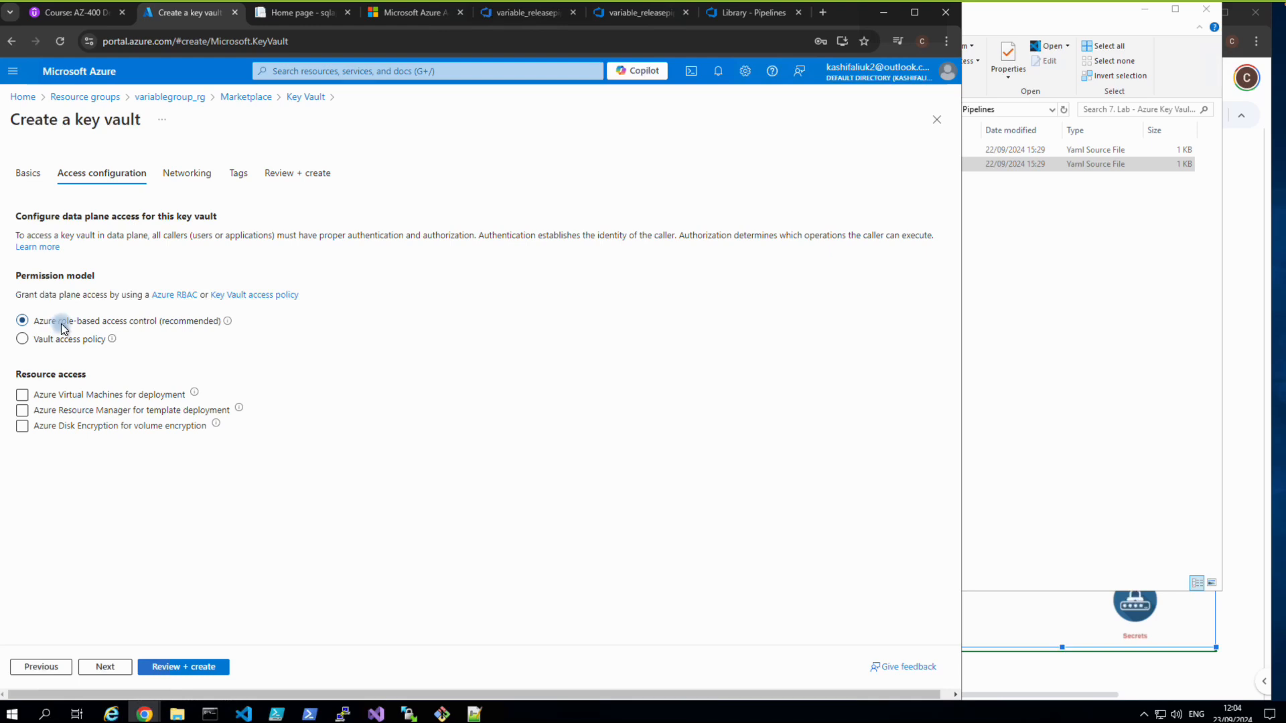
{"action": "left_click", "coordinate": [48, 341]}
{"action": "left_click", "coordinate": [23, 340]}
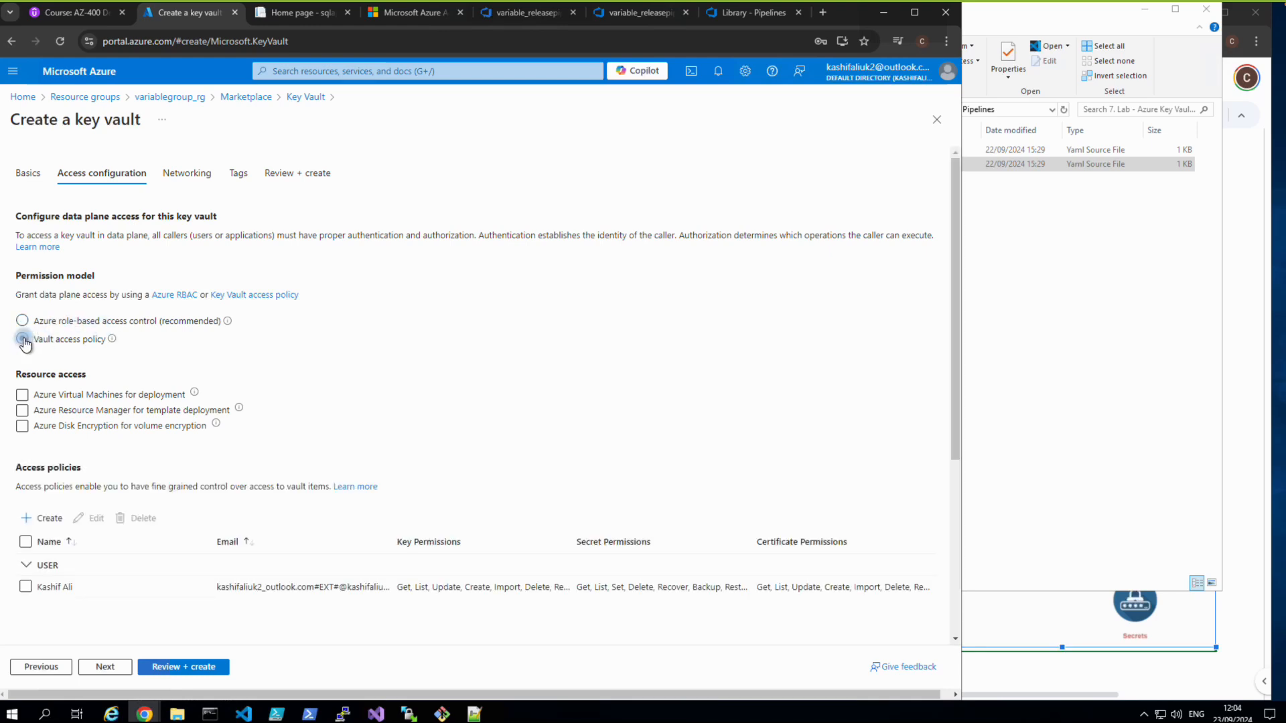
{"action": "scroll", "coordinate": [64, 357], "scroll_direction": "down", "scroll_amount": 2}
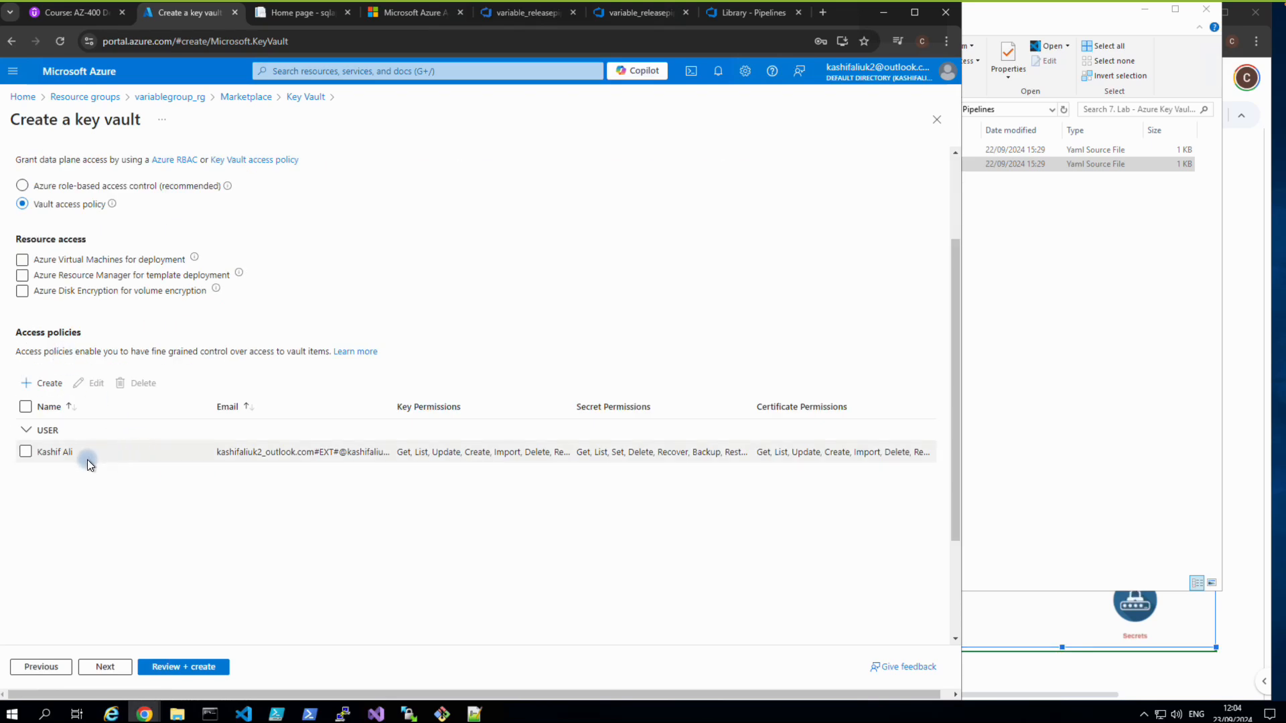
{"action": "left_click", "coordinate": [122, 667]}
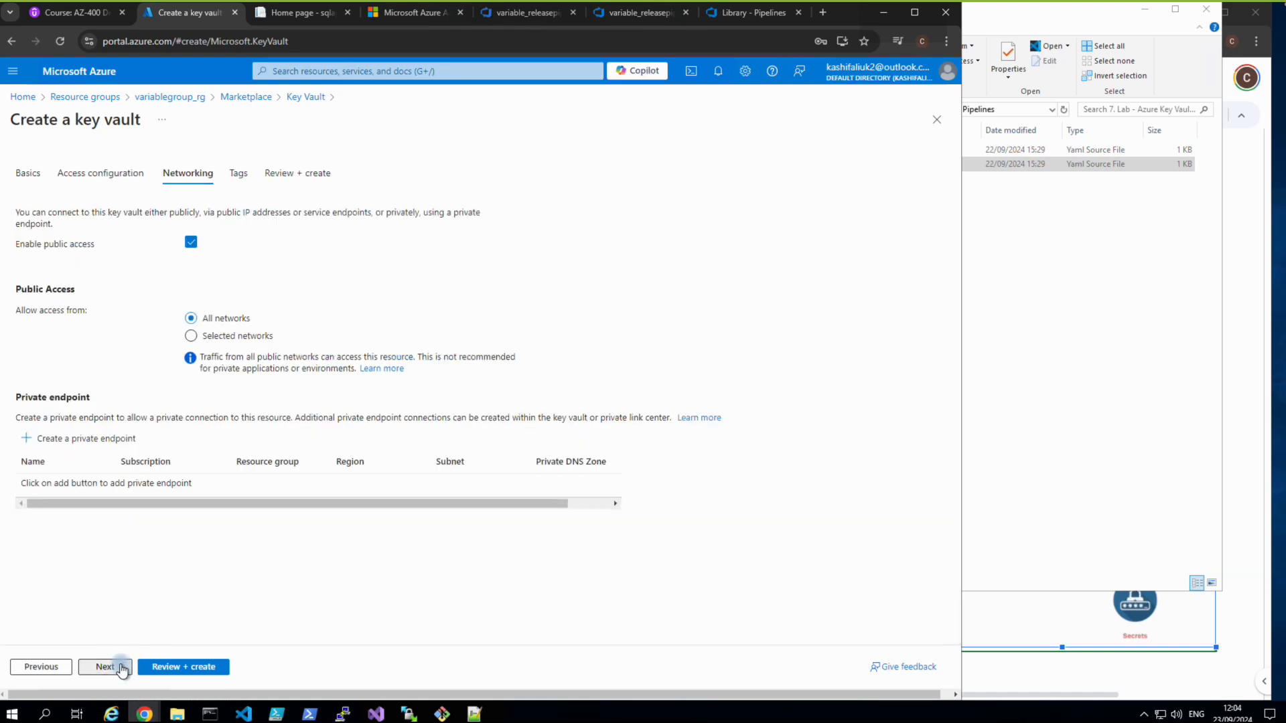
{"action": "left_click", "coordinate": [121, 667]}
{"action": "left_click", "coordinate": [122, 667]}
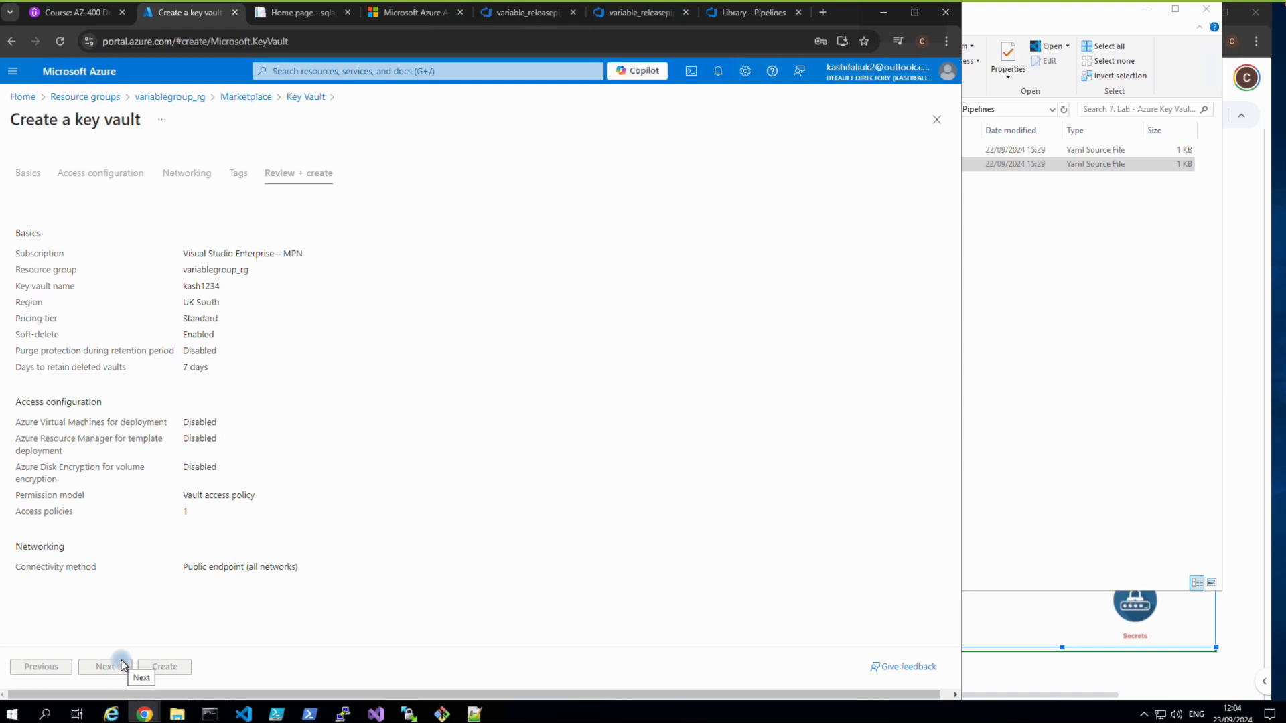
{"action": "left_click", "coordinate": [161, 668]}
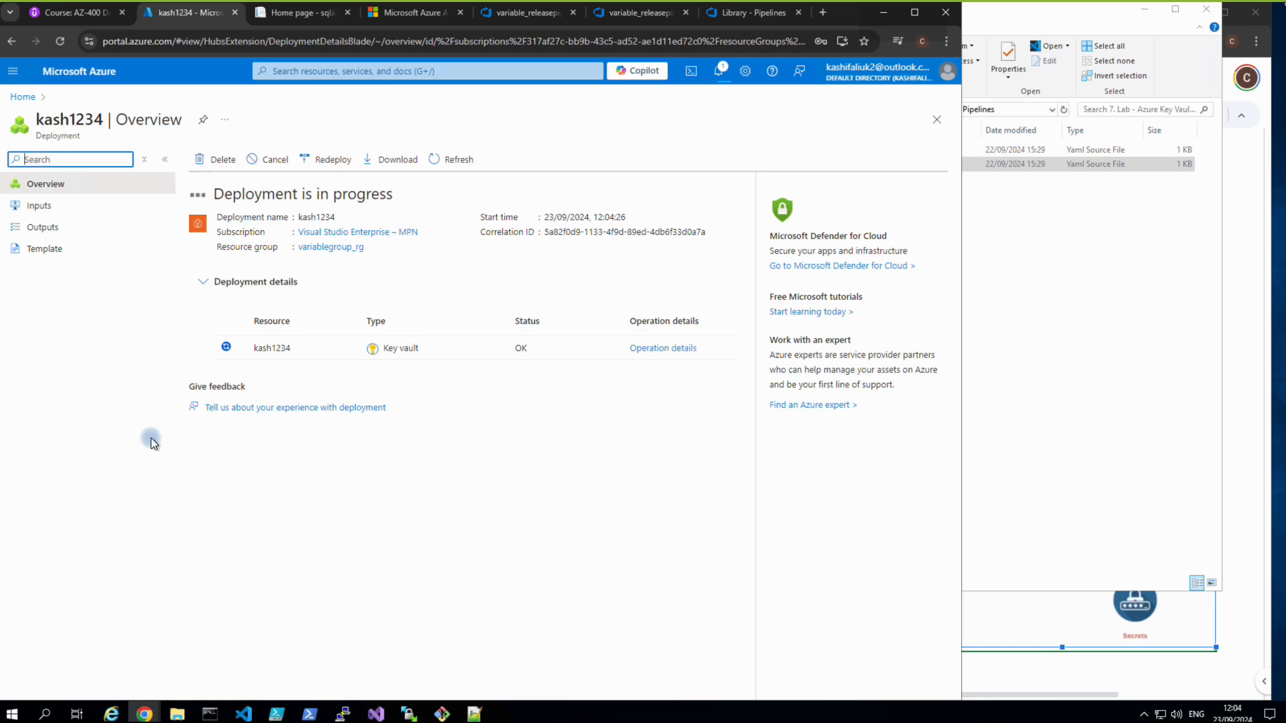
In the kash1234 vault, create secret dbpassword holding the database password value.
{"action": "left_click", "coordinate": [260, 343]}
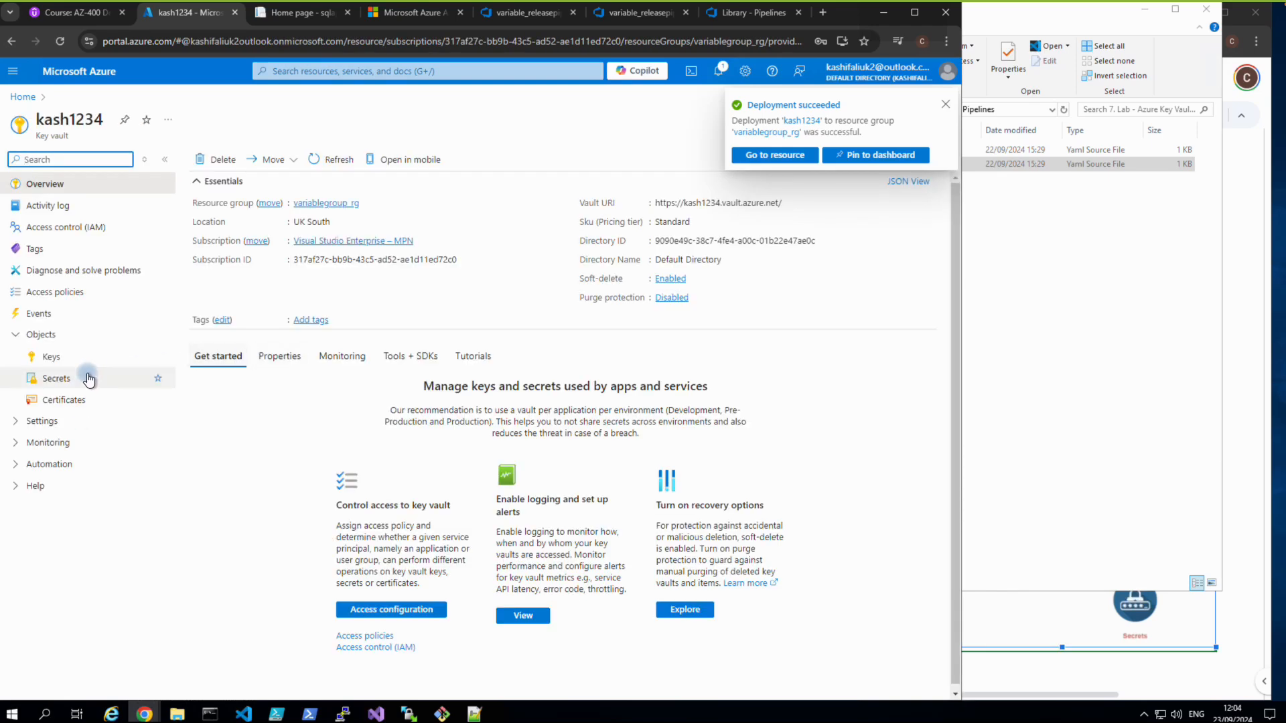
{"action": "left_click", "coordinate": [65, 379]}
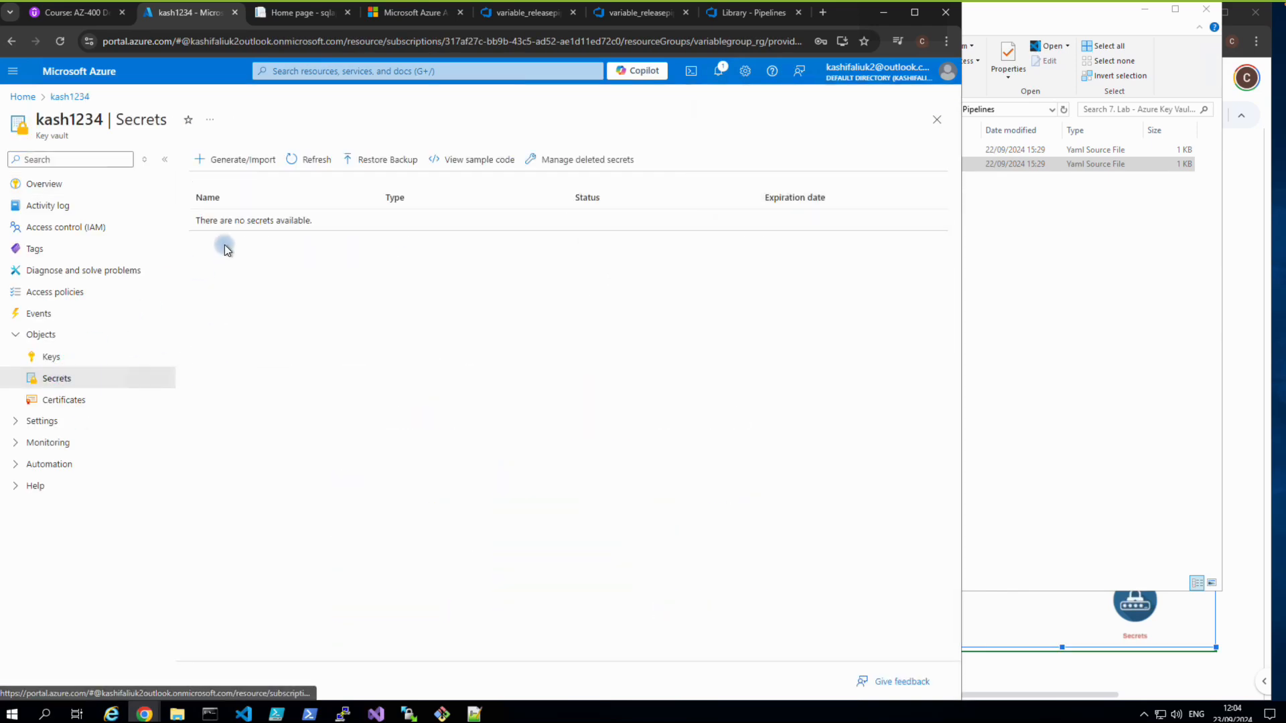
{"action": "left_click", "coordinate": [256, 167]}
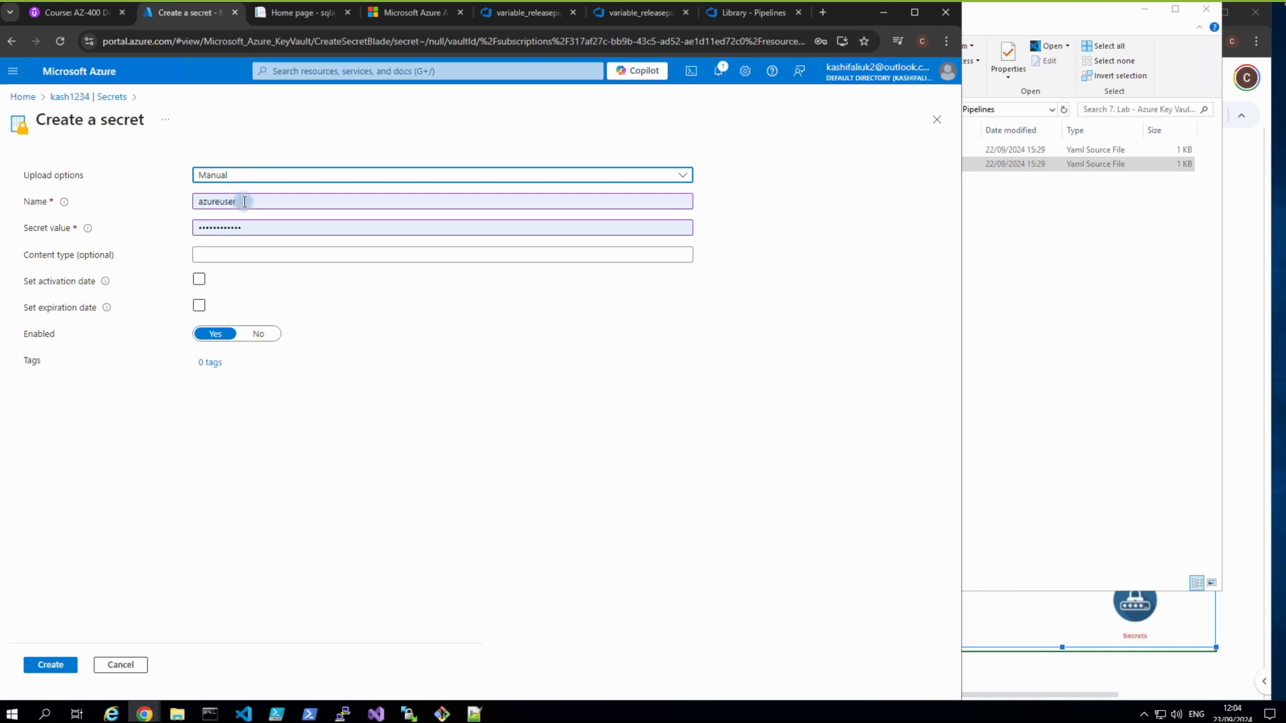
{"action": "left_click", "coordinate": [223, 204]}
{"action": "double_click", "coordinate": [223, 204]}
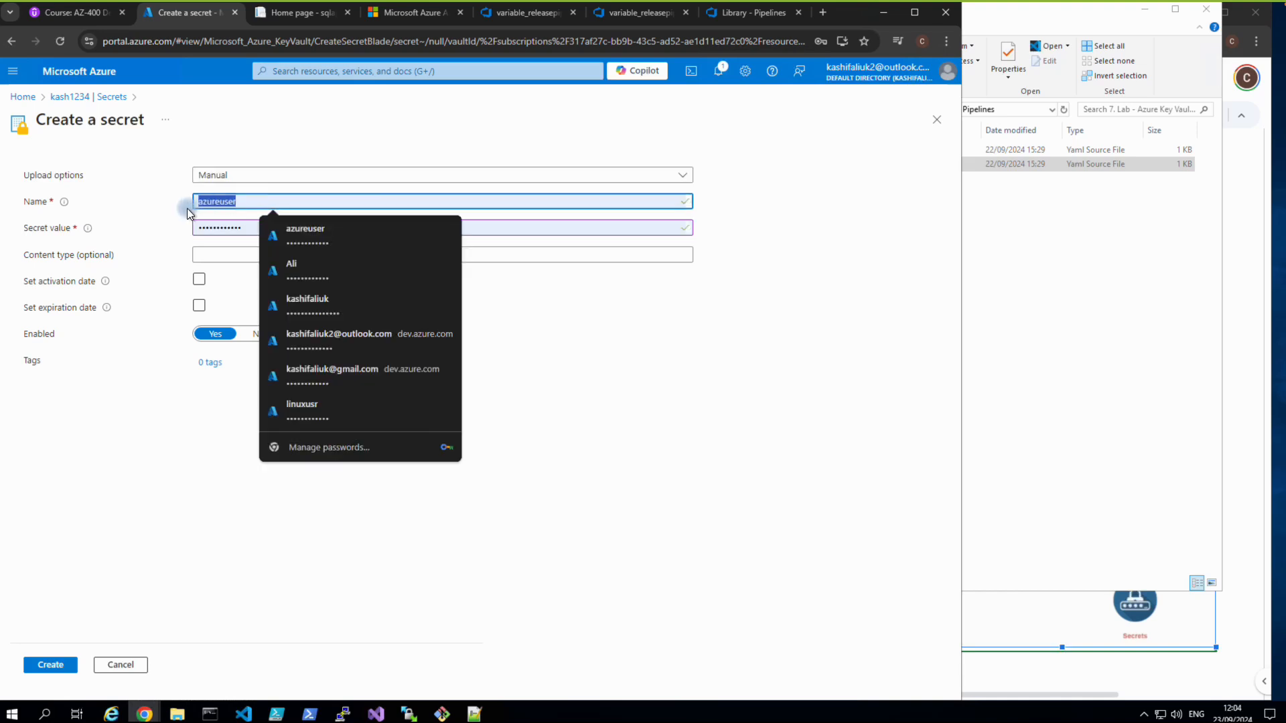
{"action": "type", "text": "dbpassword"}
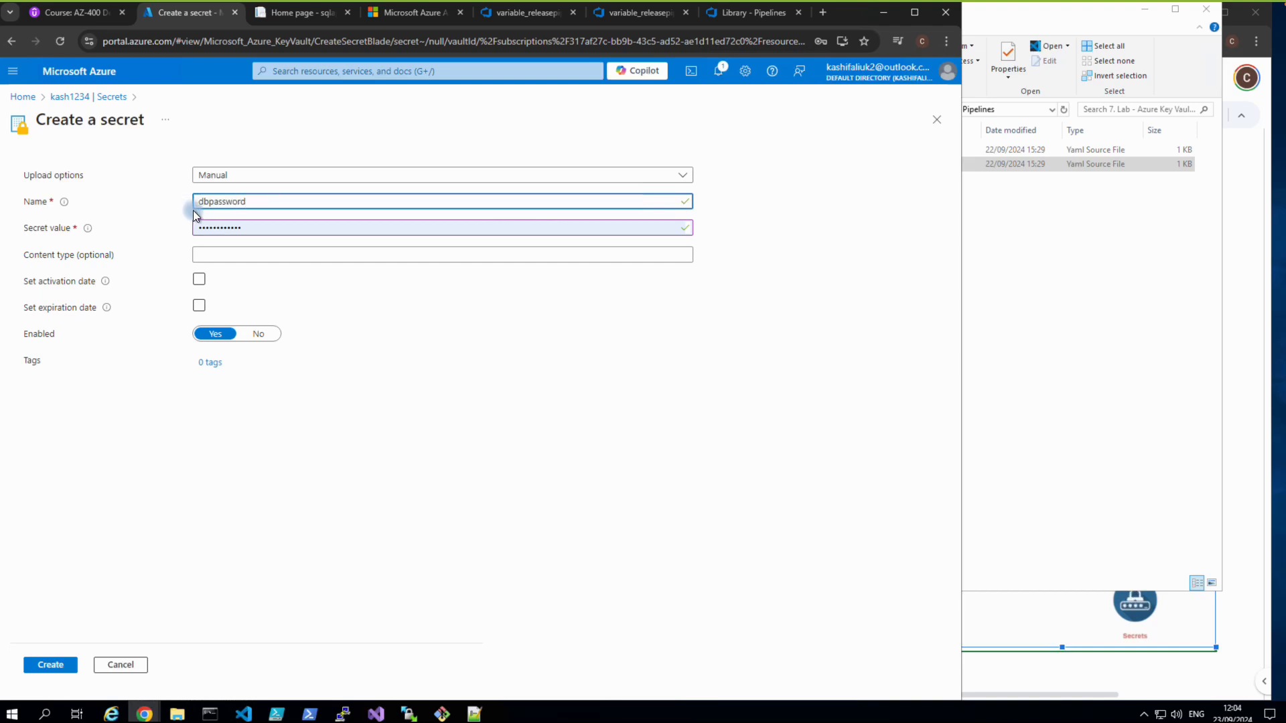
{"action": "double_click", "coordinate": [262, 229]}
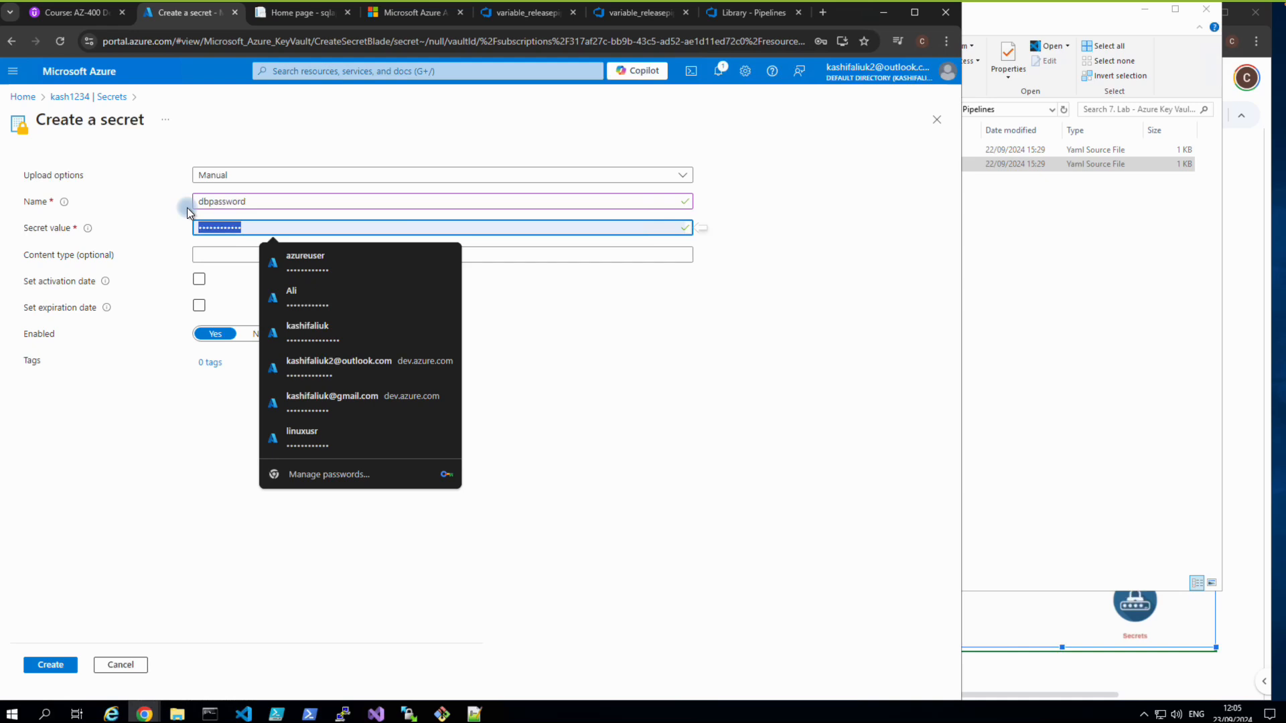
{"action": "type", "text": "Password1234"}
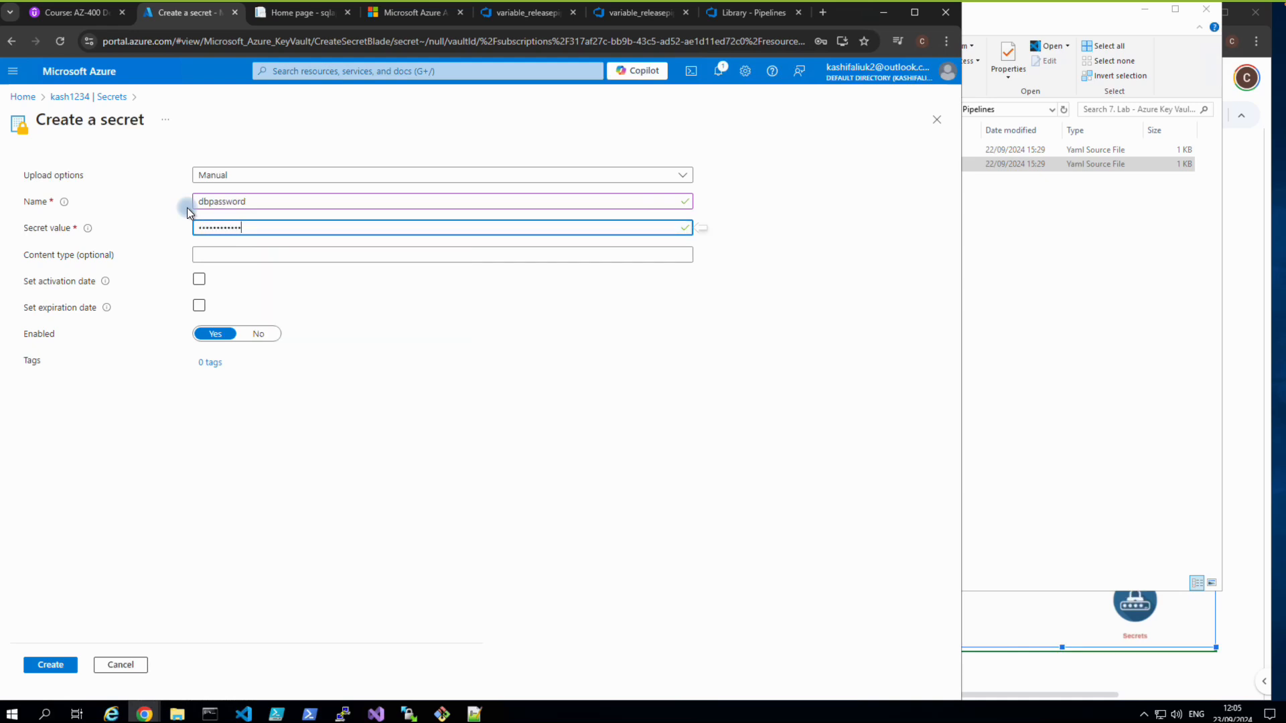
{"action": "left_click", "coordinate": [51, 664]}
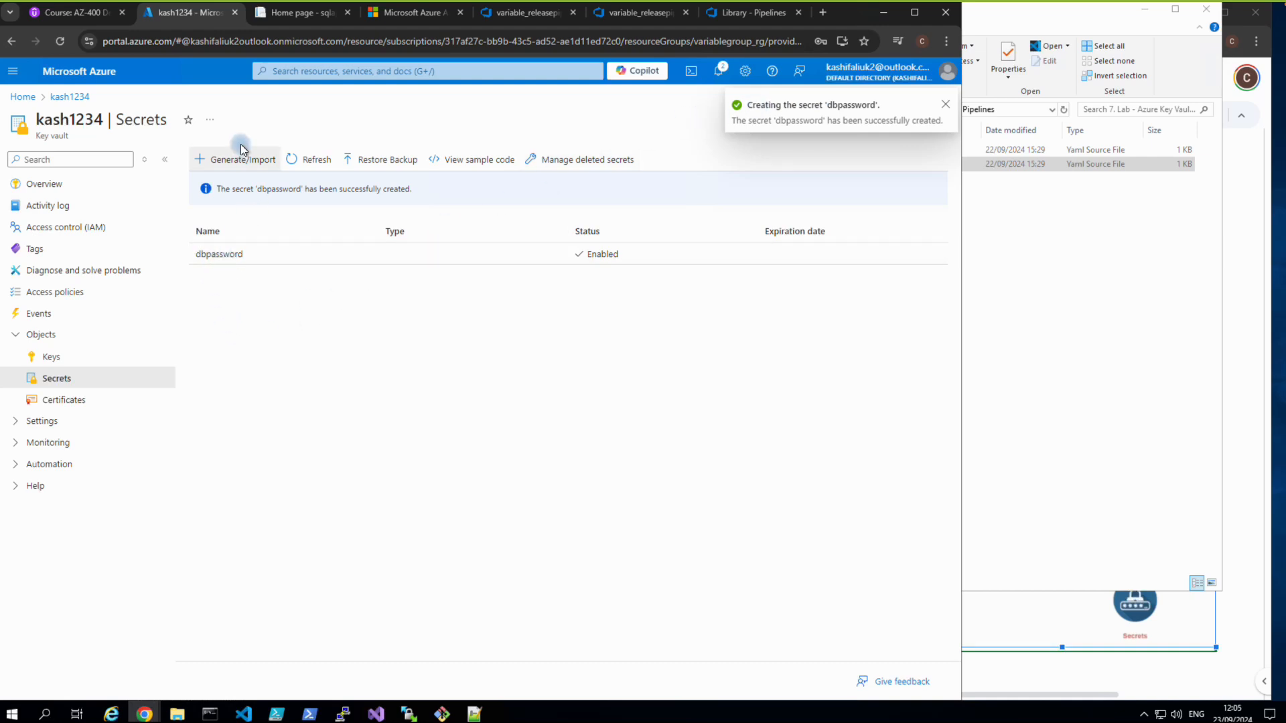
Close the Library and release definition tabs, leaving without saving.
{"action": "left_click", "coordinate": [612, 14]}
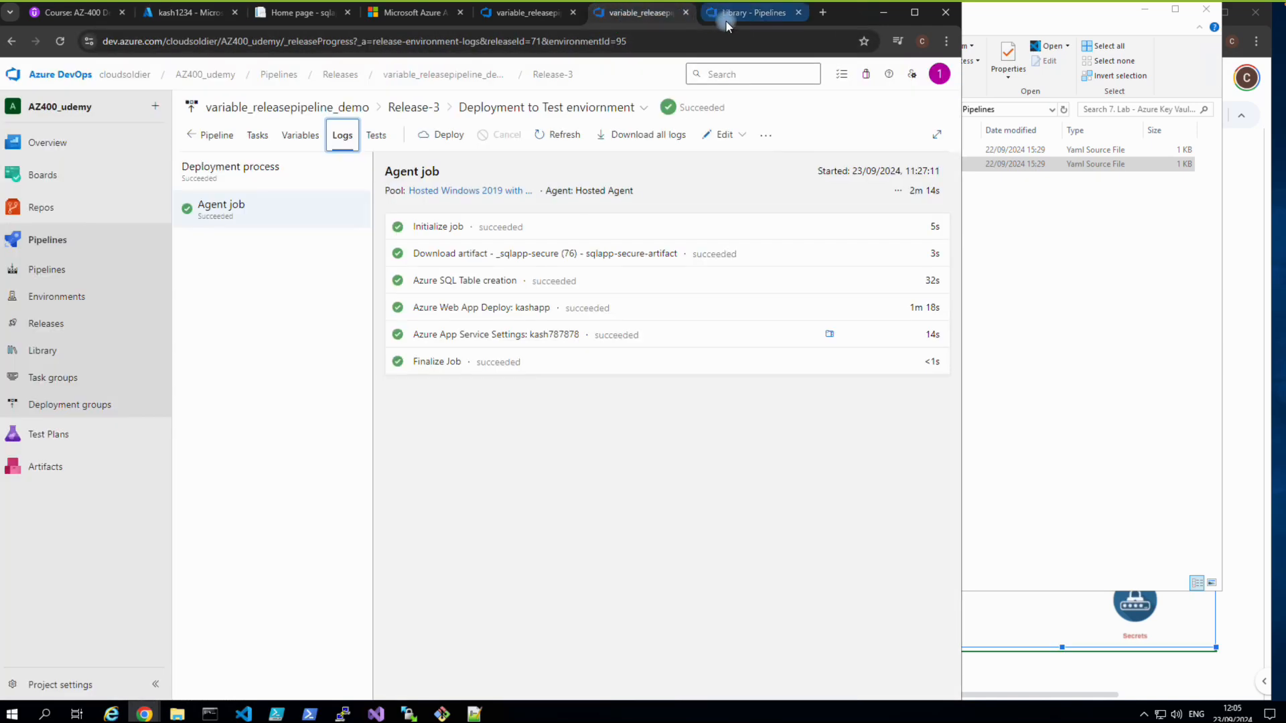
{"action": "left_click", "coordinate": [764, 13]}
{"action": "left_click", "coordinate": [798, 13]}
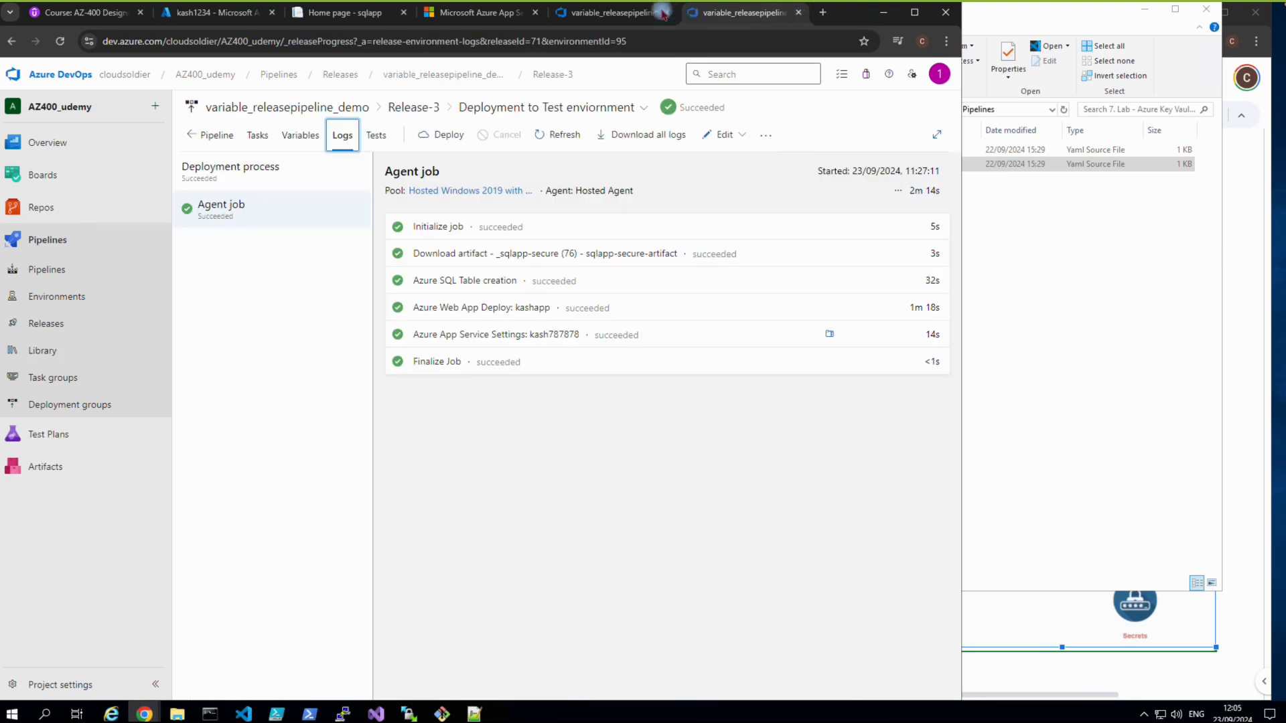
{"action": "left_click", "coordinate": [664, 14]}
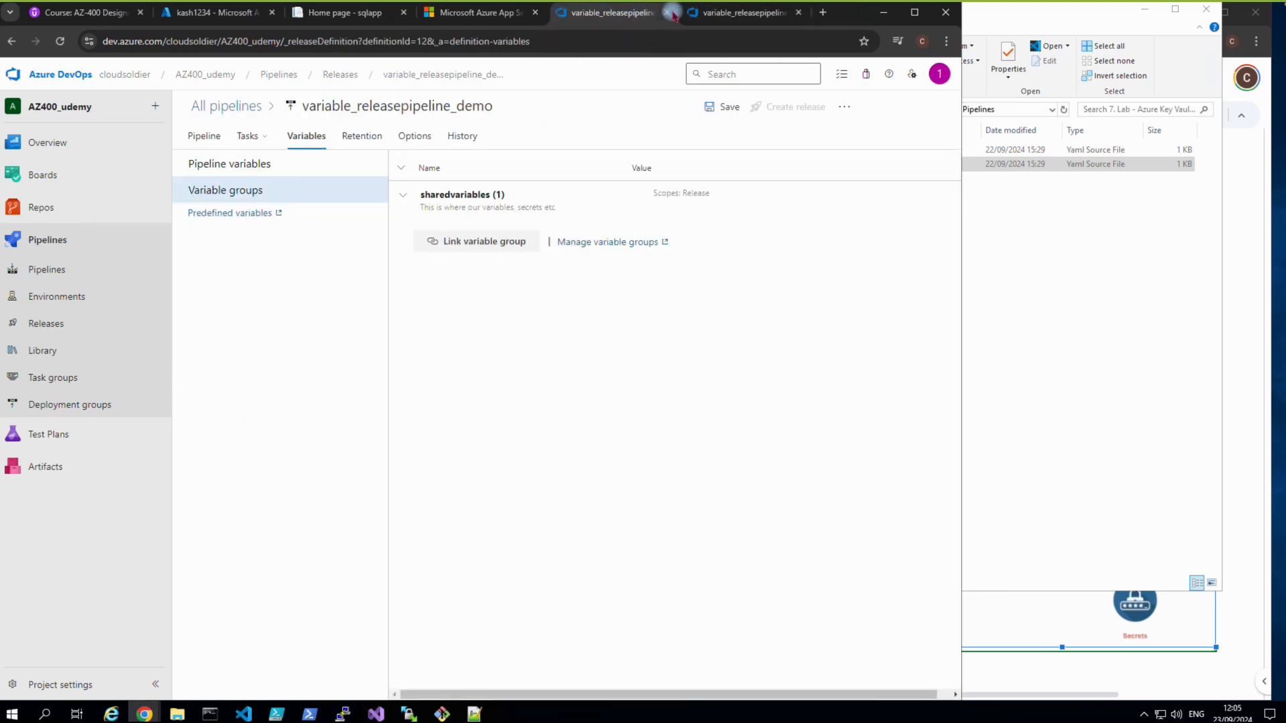
{"action": "left_click", "coordinate": [670, 13]}
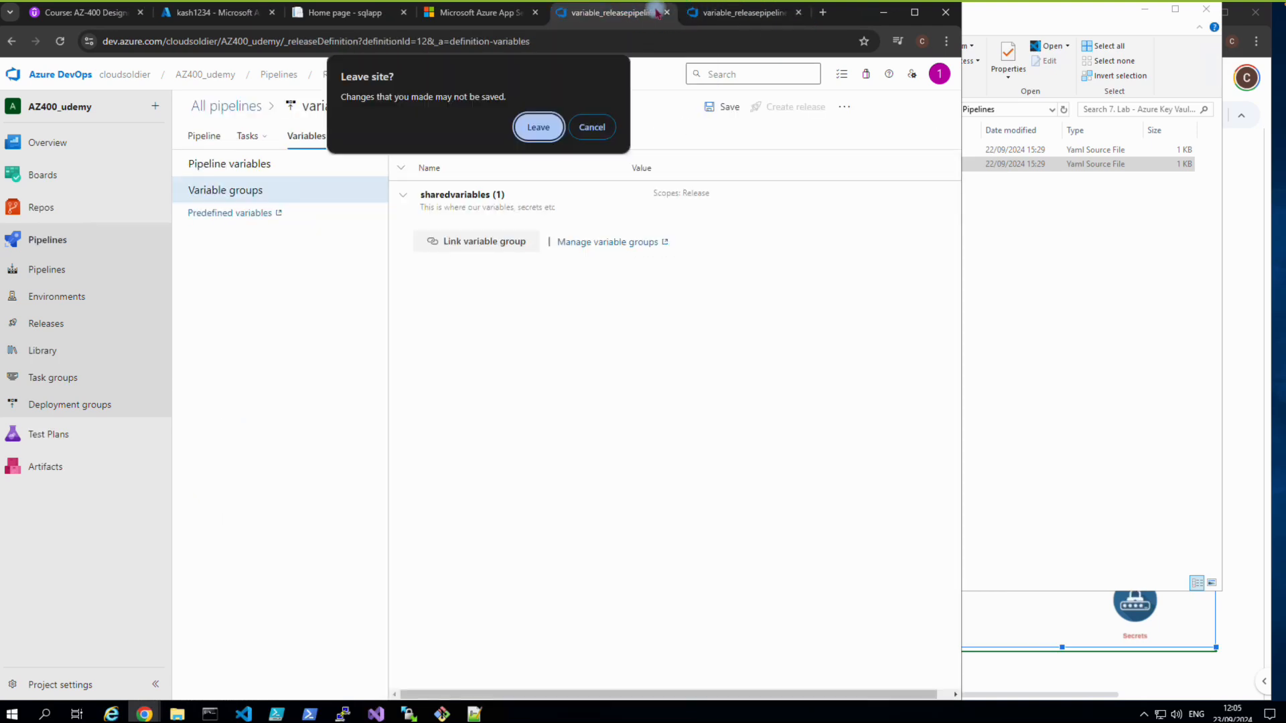
{"action": "left_click", "coordinate": [538, 128]}
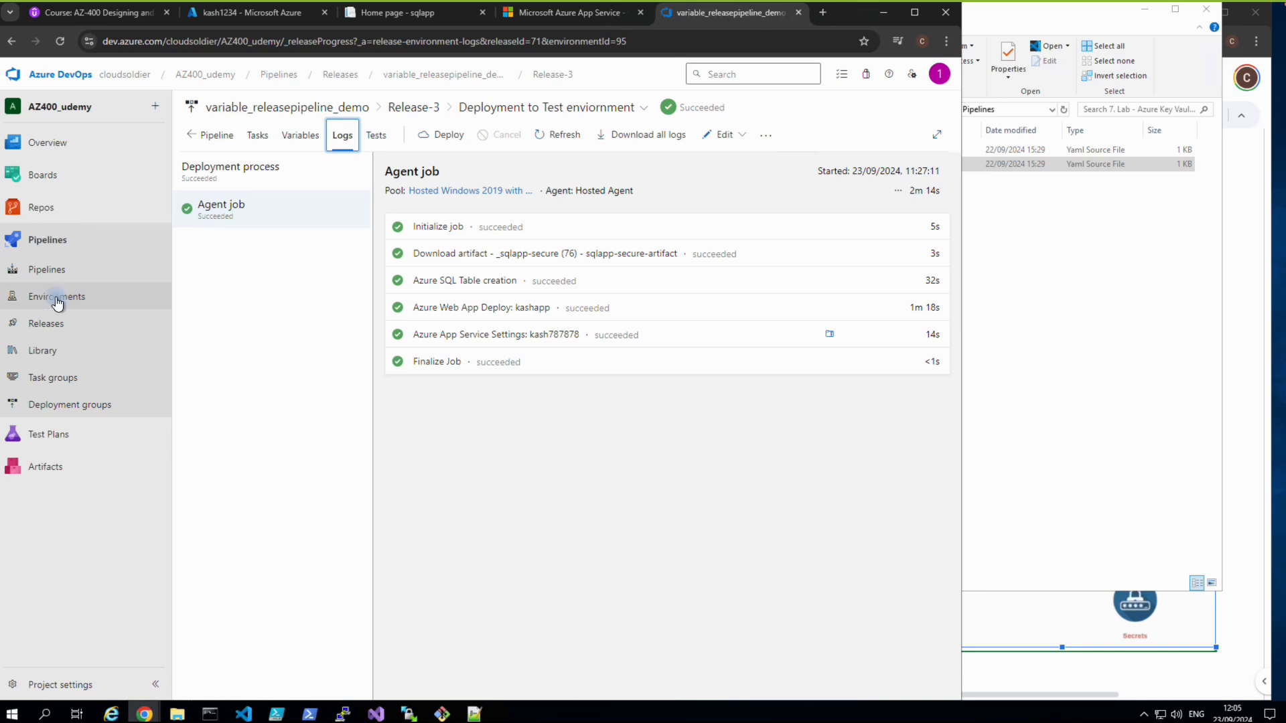
Open the variable_demo pipeline's YAML in the editor.
{"action": "left_click", "coordinate": [52, 274]}
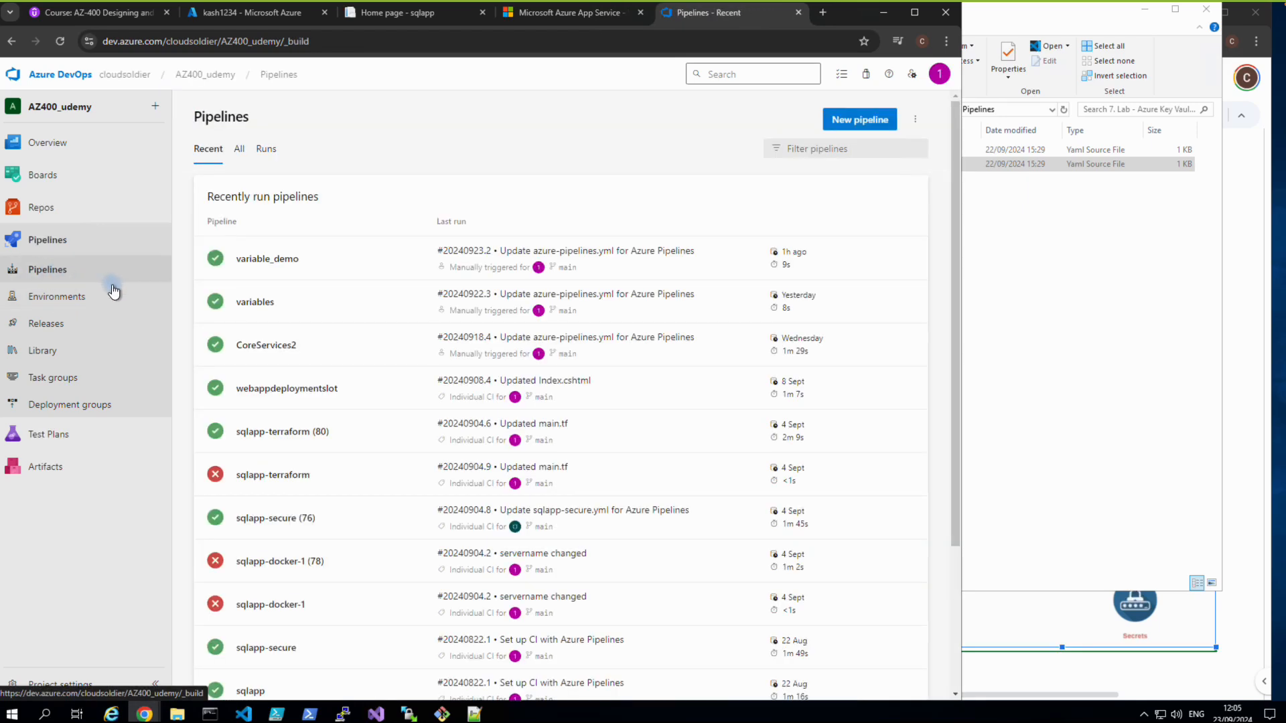
{"action": "left_click", "coordinate": [243, 265]}
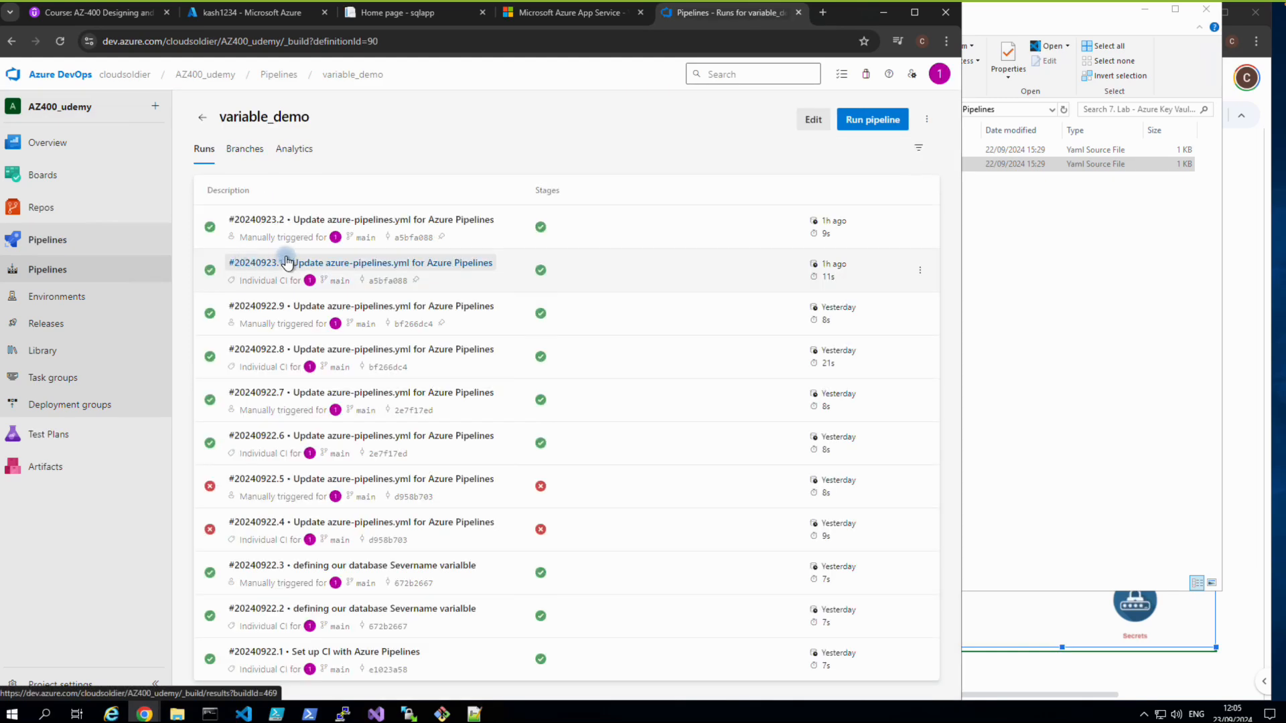
{"action": "left_click", "coordinate": [815, 125]}
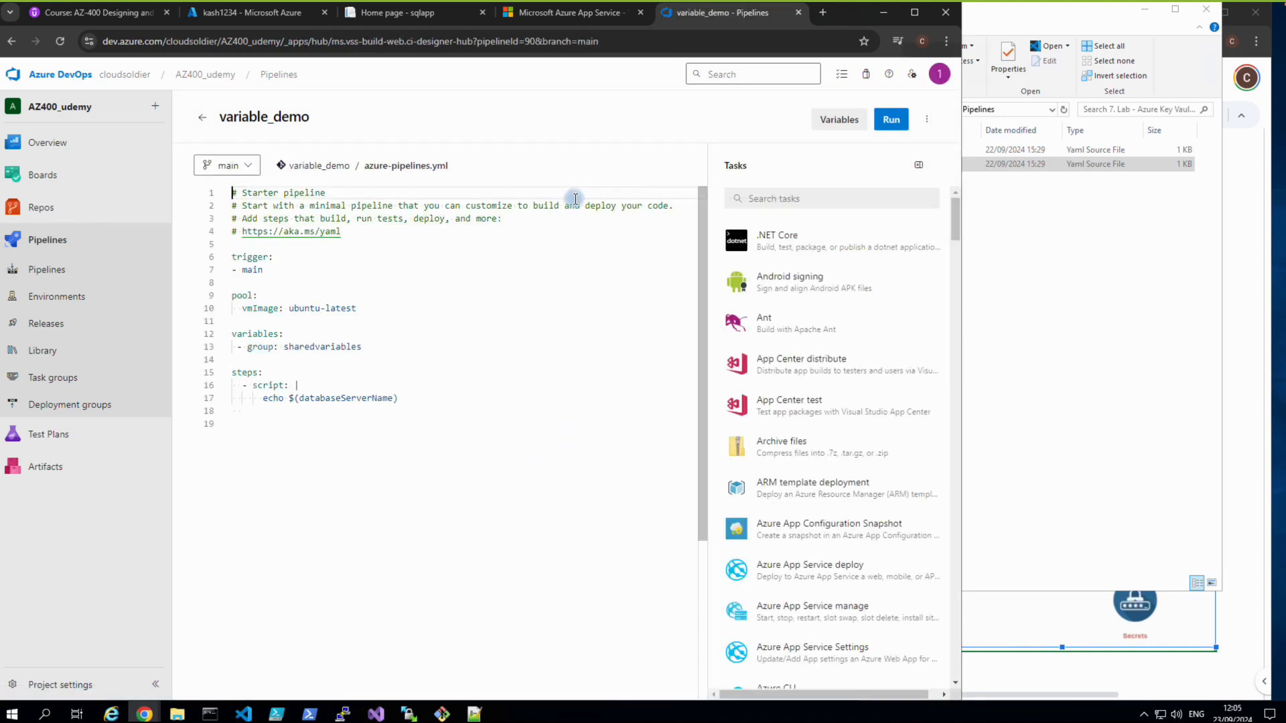
Delete the 'variables: - group: sharedvariables' block from the variable_demo YAML.
{"action": "left_click_drag", "start_coordinate": [231, 333], "coordinate": [371, 352]}
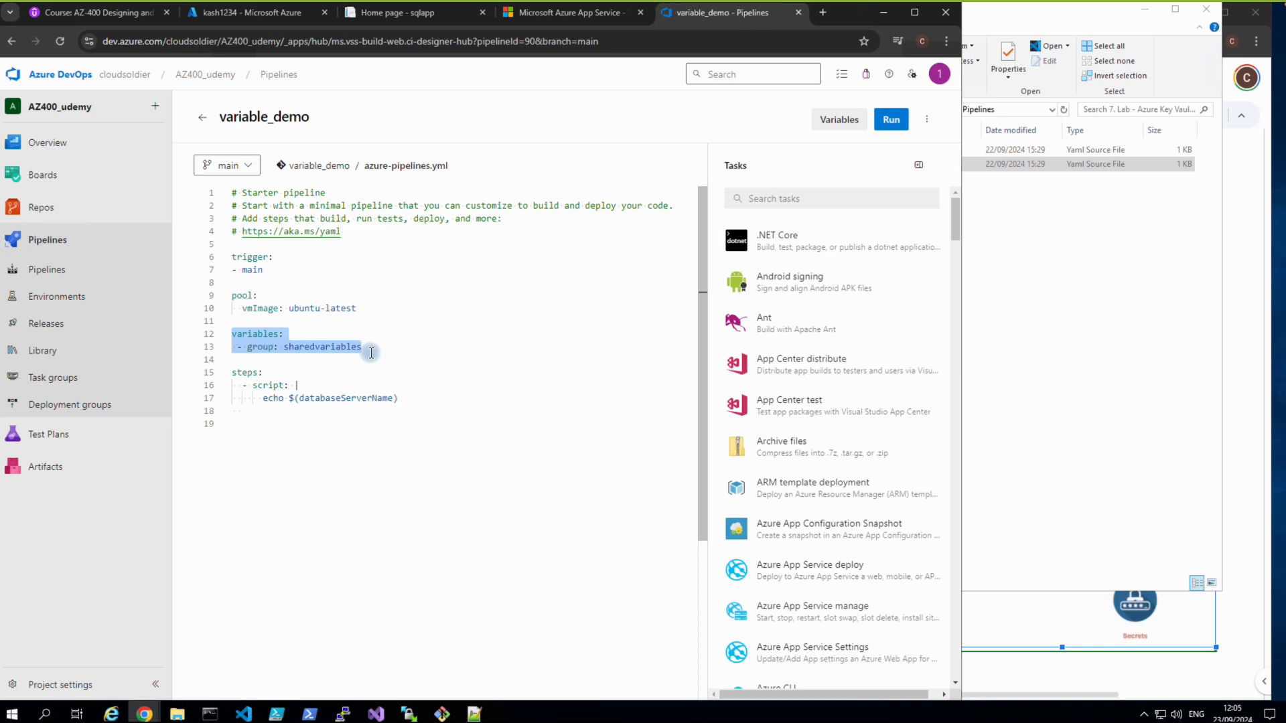
{"action": "key", "text": "BackSpace"}
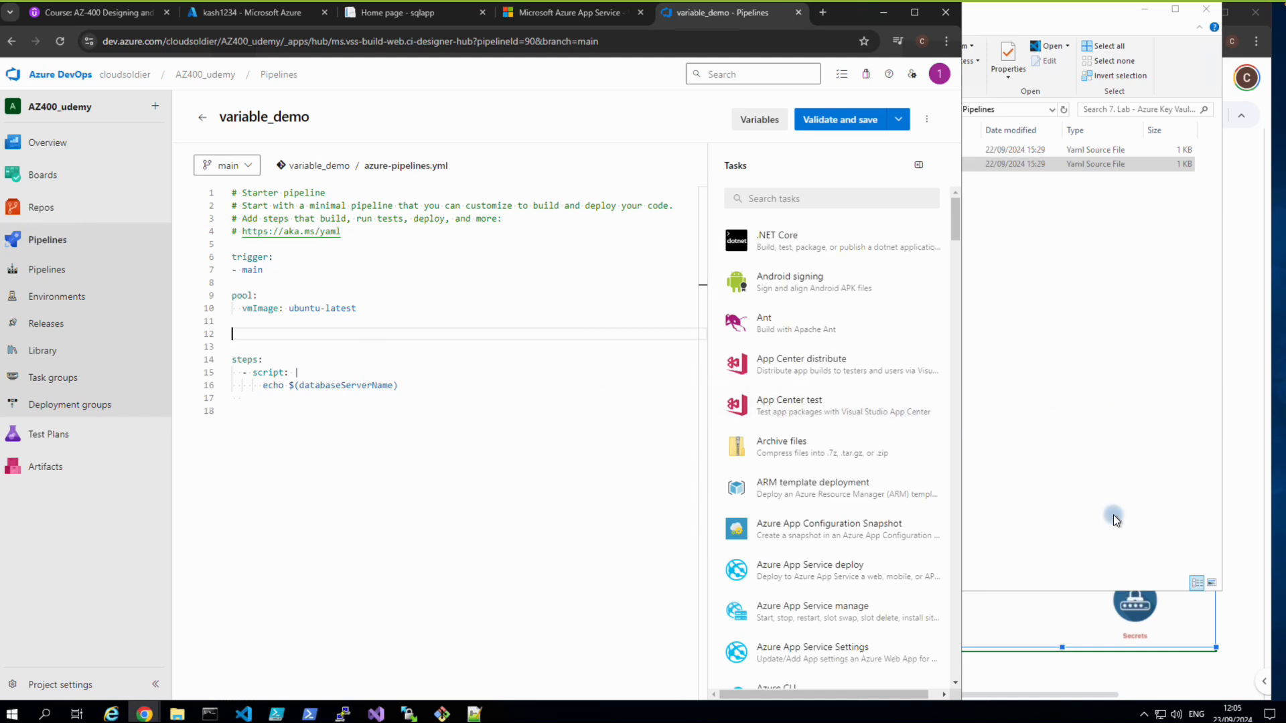
{"action": "left_click", "coordinate": [1091, 667]}
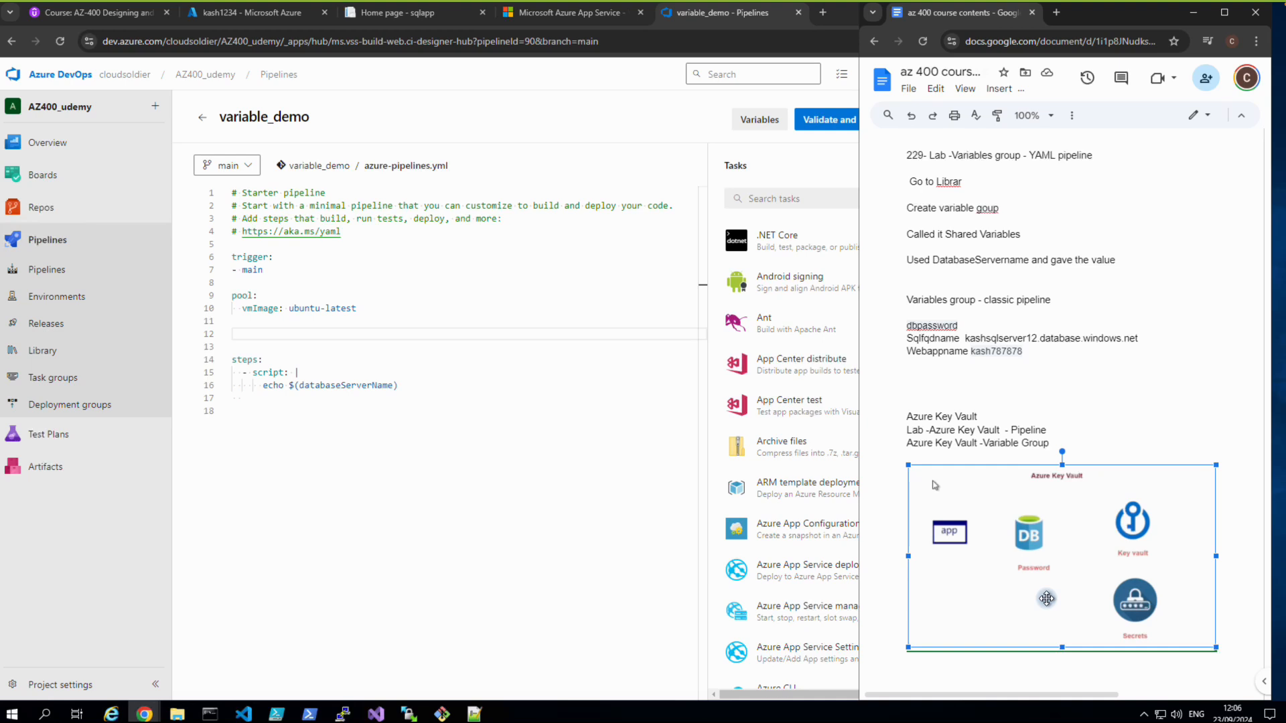
Scroll through the Azure Key Vault section of the course notes.
{"action": "scroll", "coordinate": [1046, 598], "scroll_direction": "down", "scroll_amount": 2}
{"action": "scroll", "coordinate": [1037, 596], "scroll_direction": "up", "scroll_amount": 3}
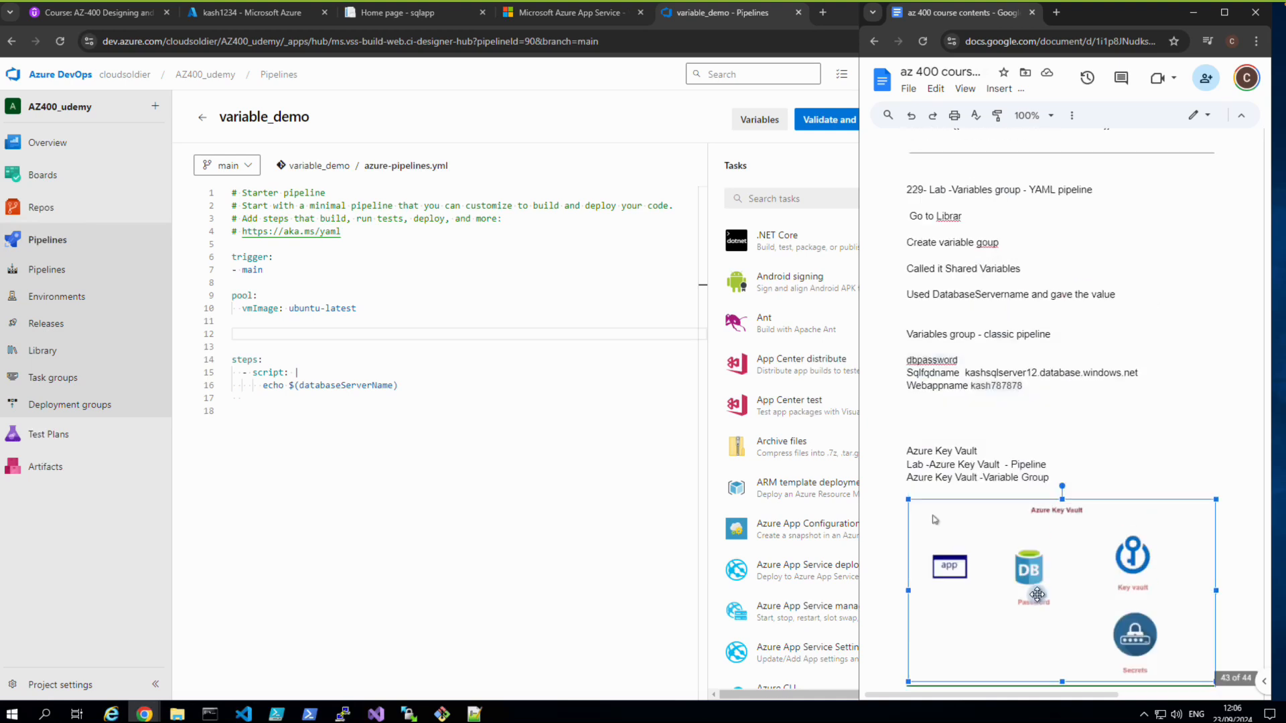
{"action": "scroll", "coordinate": [1037, 595], "scroll_direction": "up", "scroll_amount": 2}
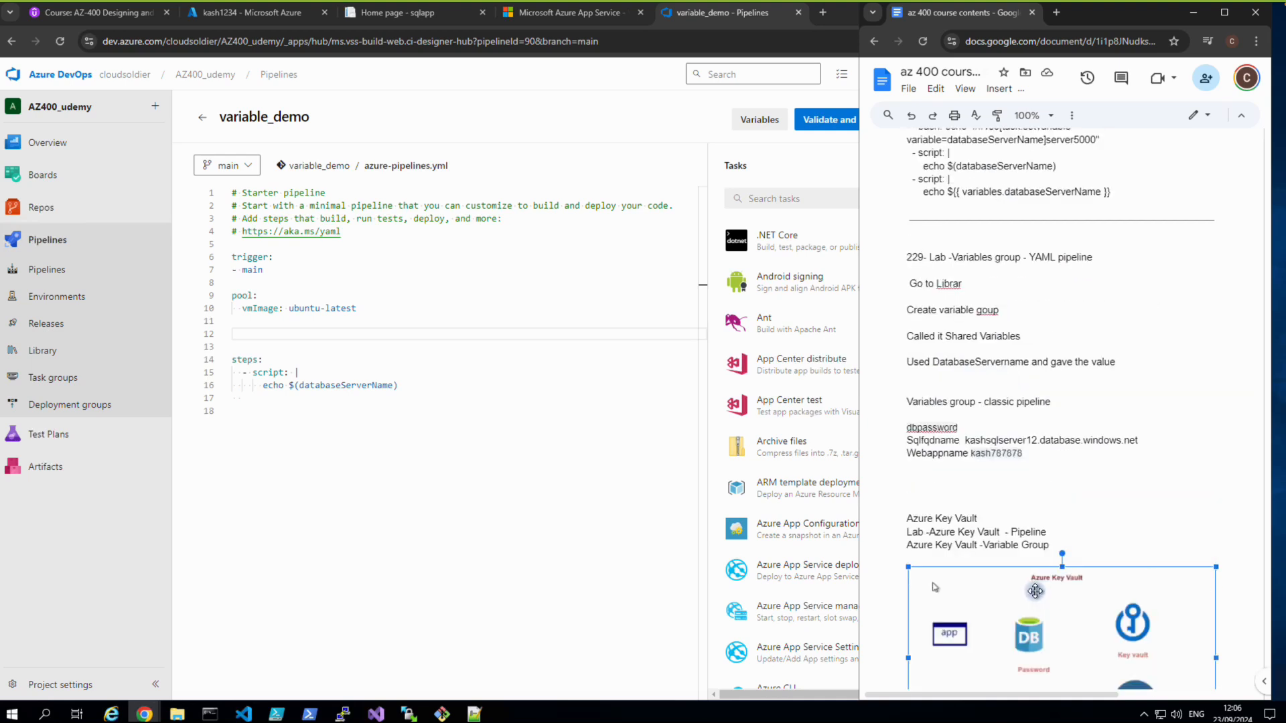
{"action": "scroll", "coordinate": [1035, 591], "scroll_direction": "up", "scroll_amount": 3}
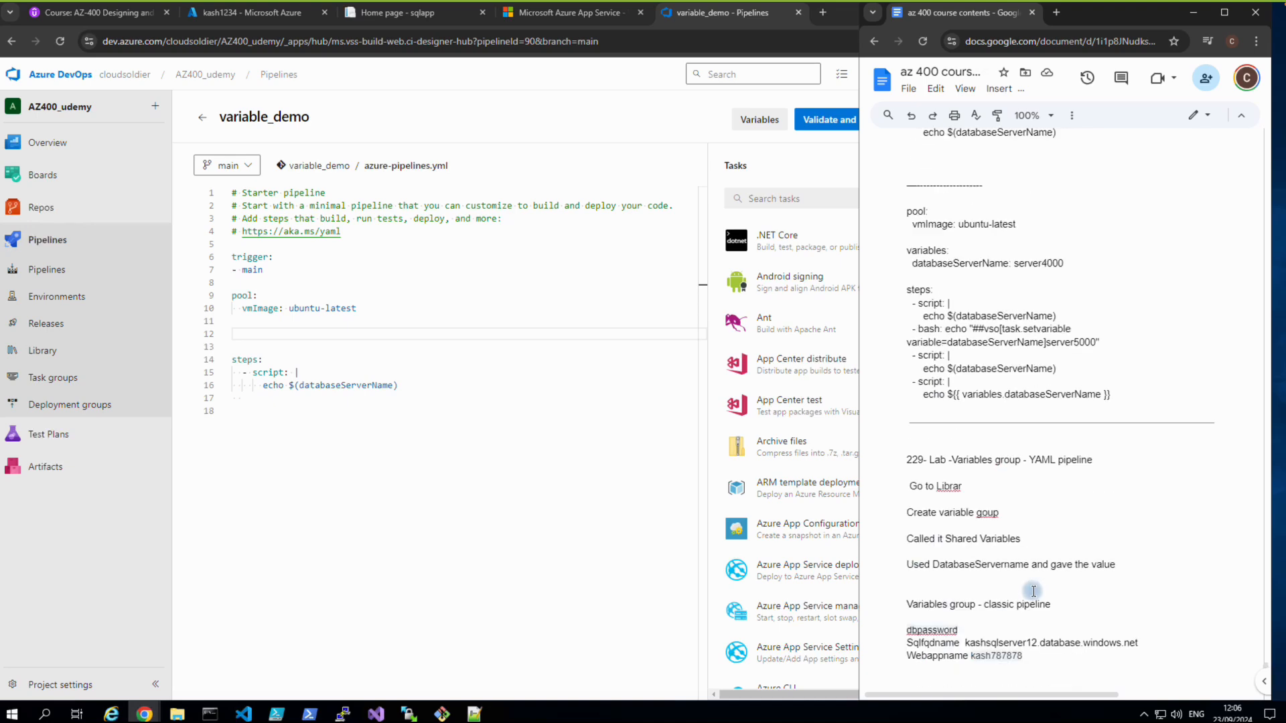
{"action": "scroll", "coordinate": [1035, 590], "scroll_direction": "down", "scroll_amount": 7}
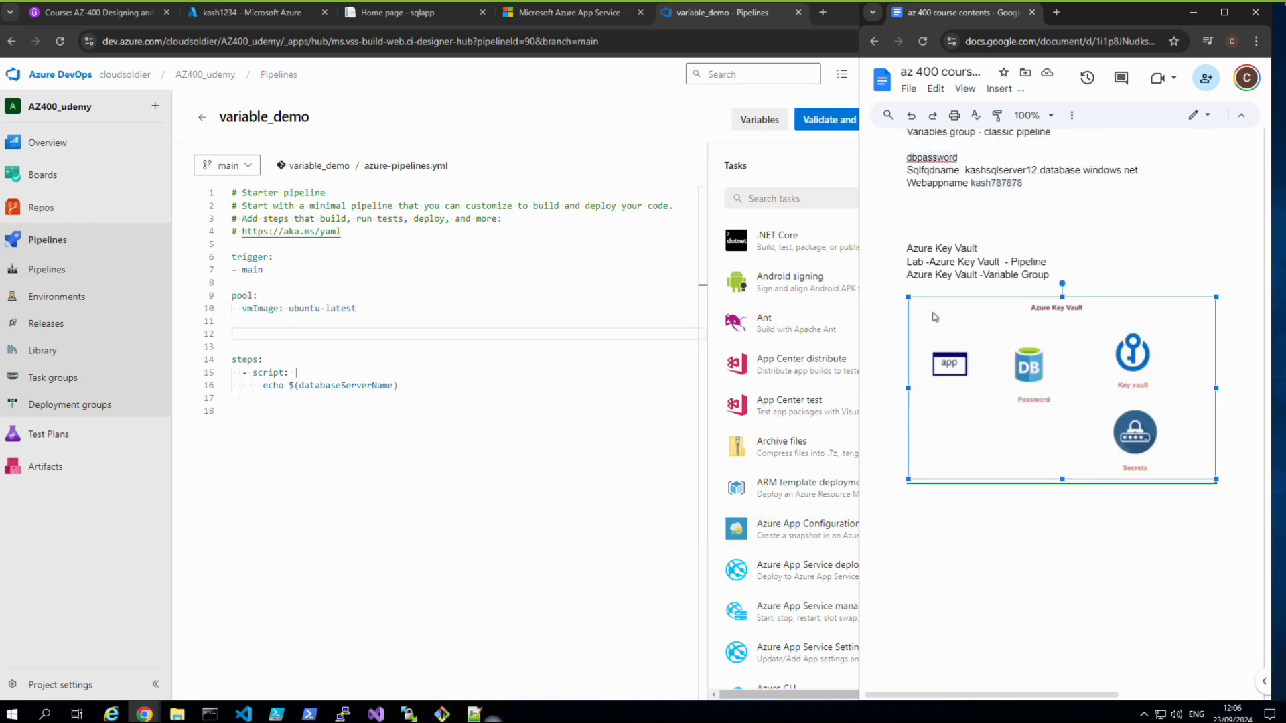
{"action": "left_click", "coordinate": [473, 716]}
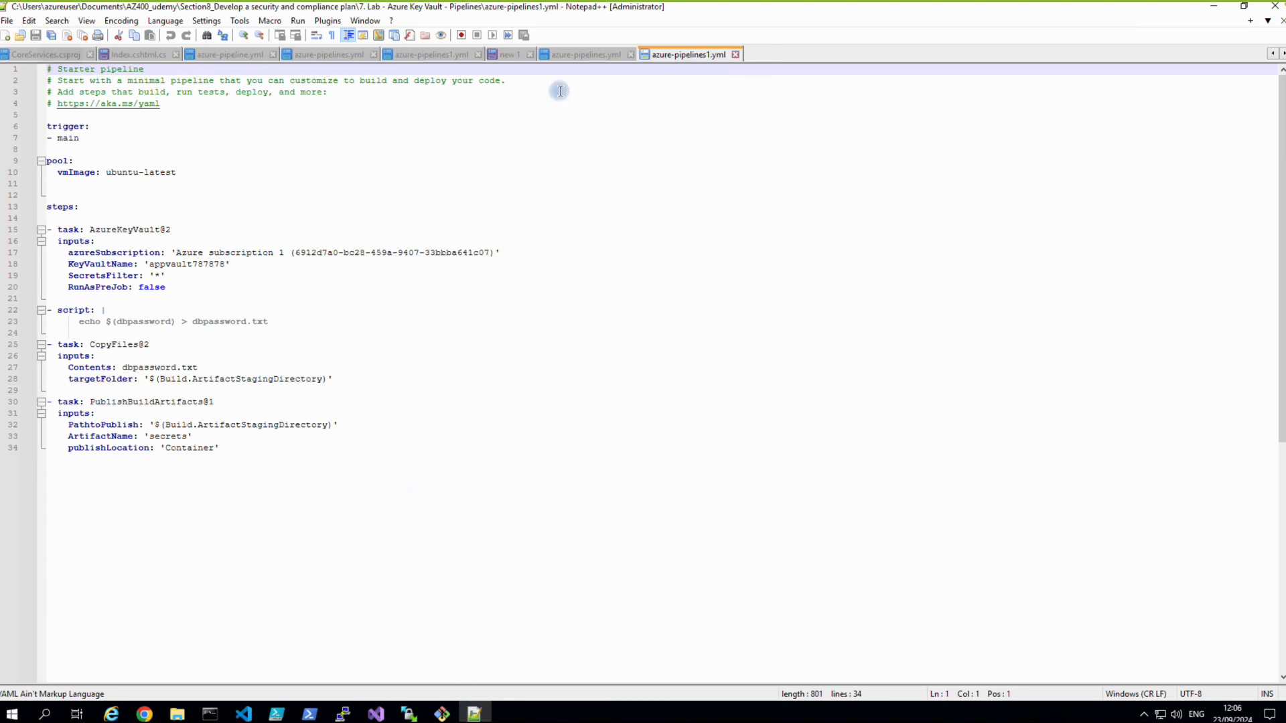
Show the lab's azure-pipelines.yml in a narrowed Notepad++ window beside the DevOps editor.
{"action": "left_click", "coordinate": [563, 59]}
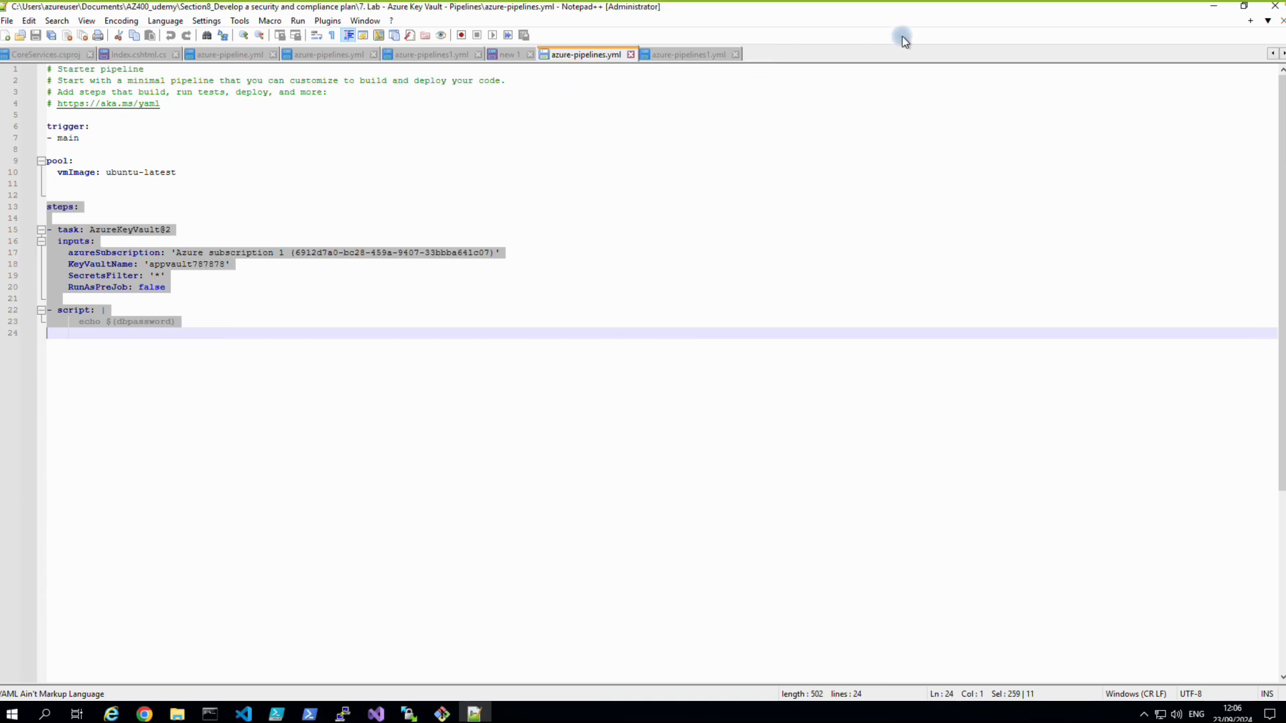
{"action": "left_click", "coordinate": [1244, 6]}
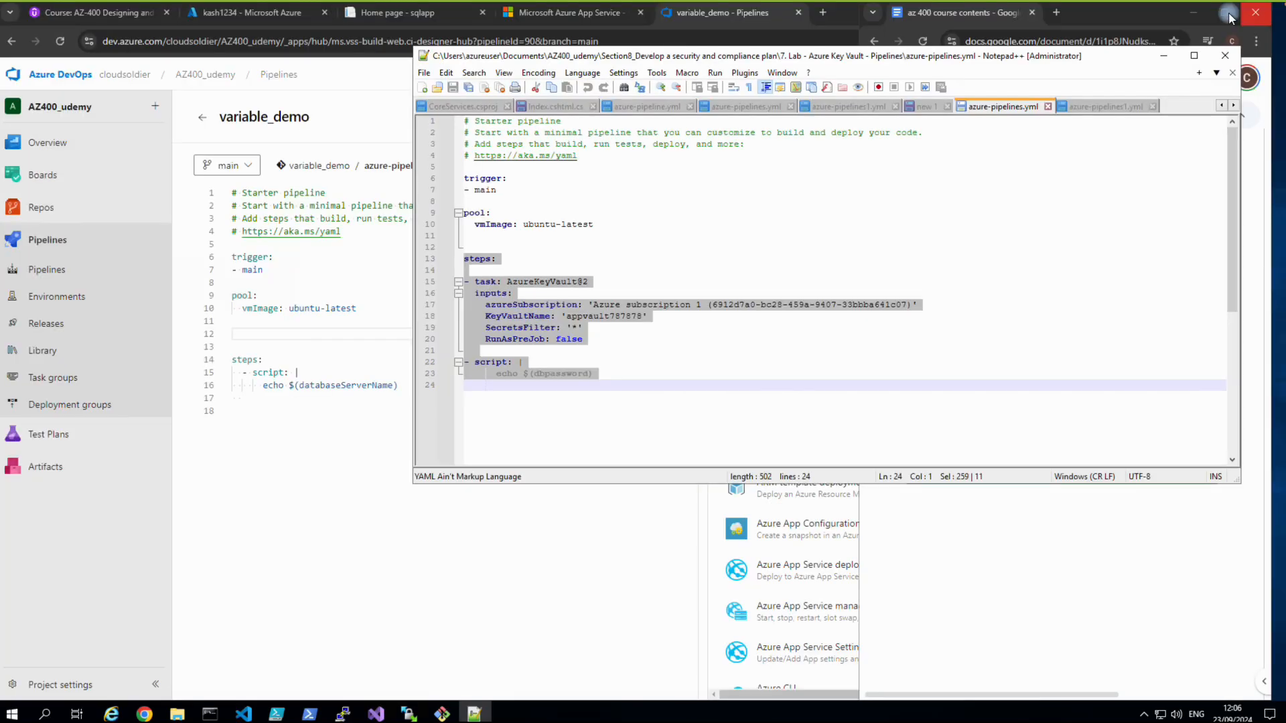
{"action": "left_click_drag", "start_coordinate": [414, 213], "coordinate": [789, 216]}
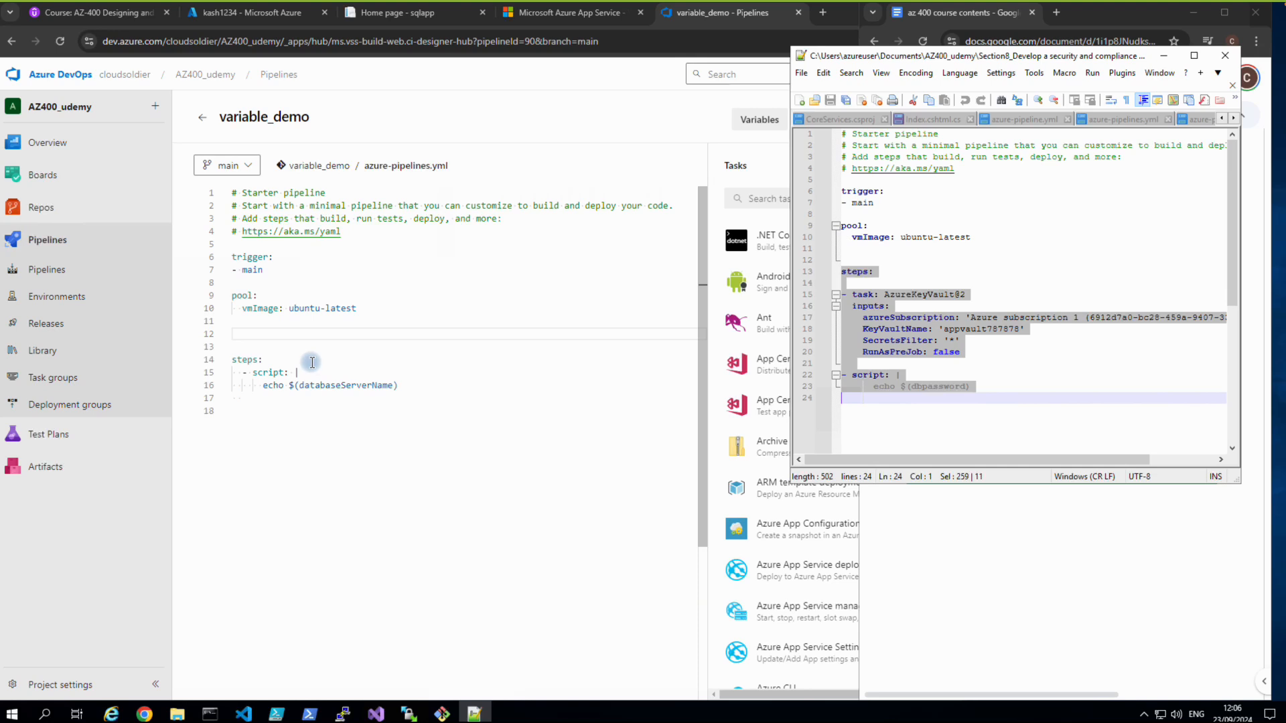
Open a new dash step line under steps:, above the script echoing $(databaseServerName).
{"action": "left_click", "coordinate": [290, 361]}
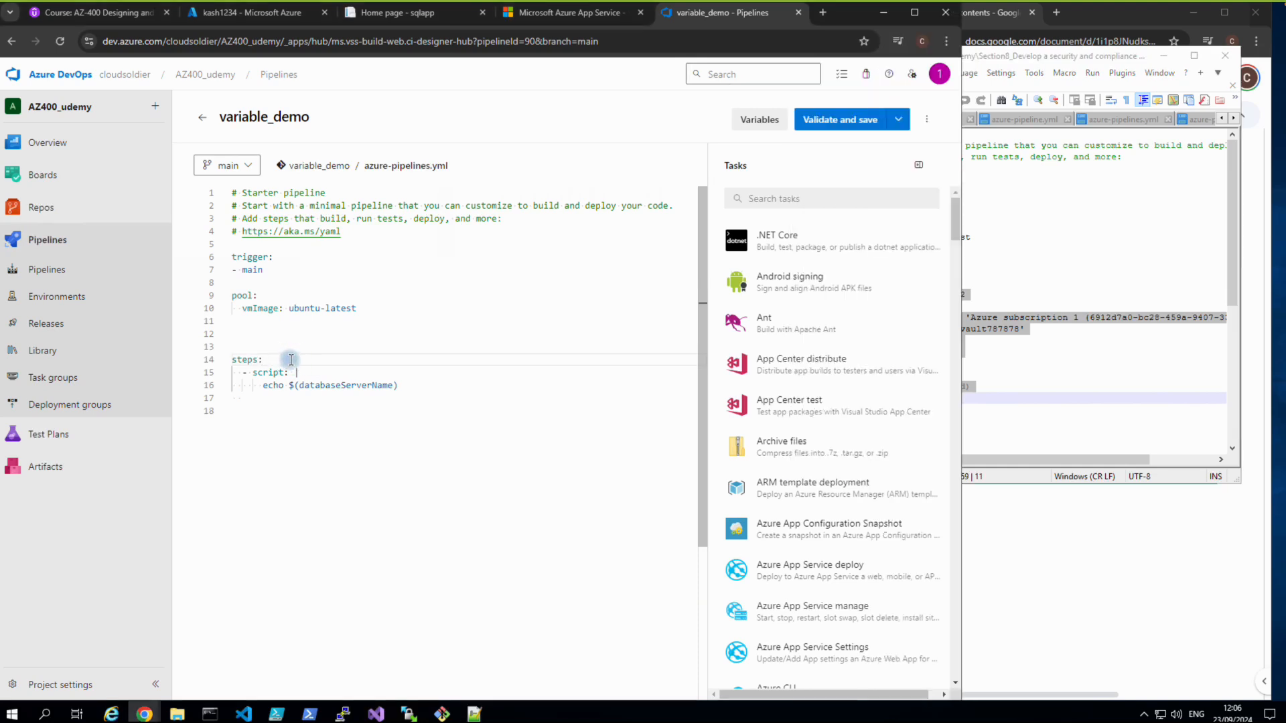
{"action": "key", "text": "Return"}
{"action": "key", "text": "ctrl+space"}
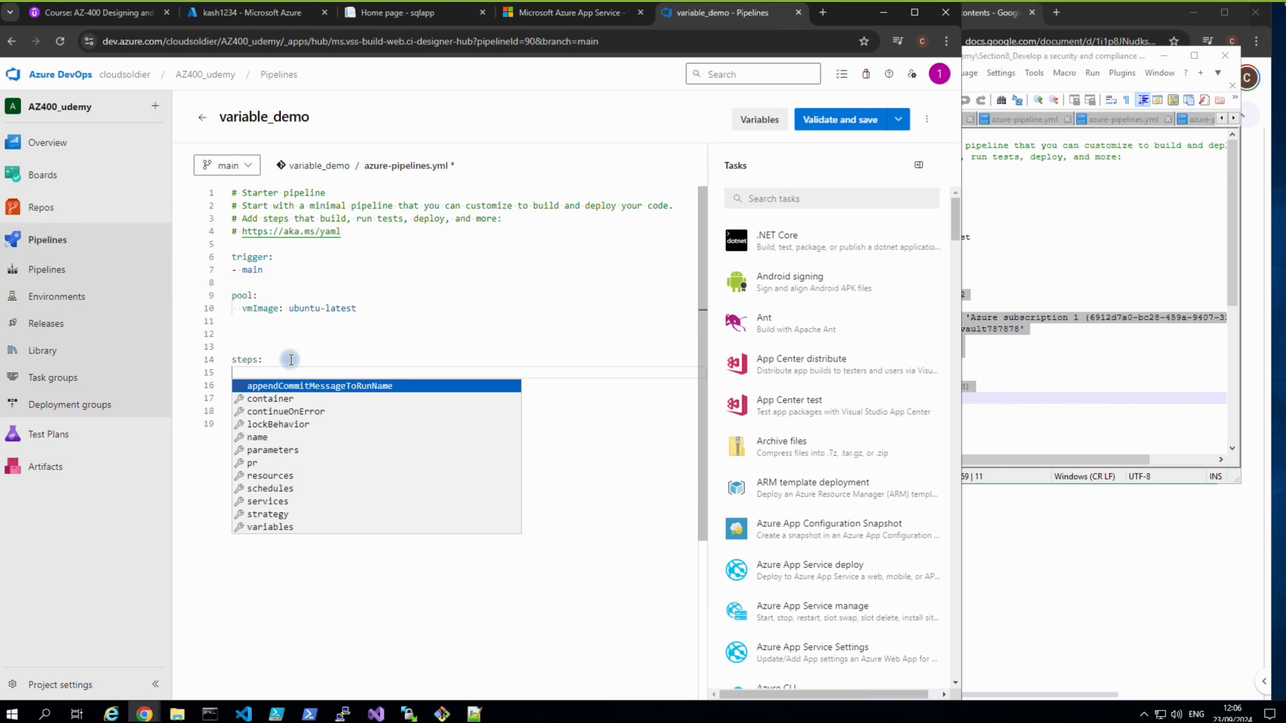
{"action": "type", "text": "- script: |     echo $(databaseServerName)"}
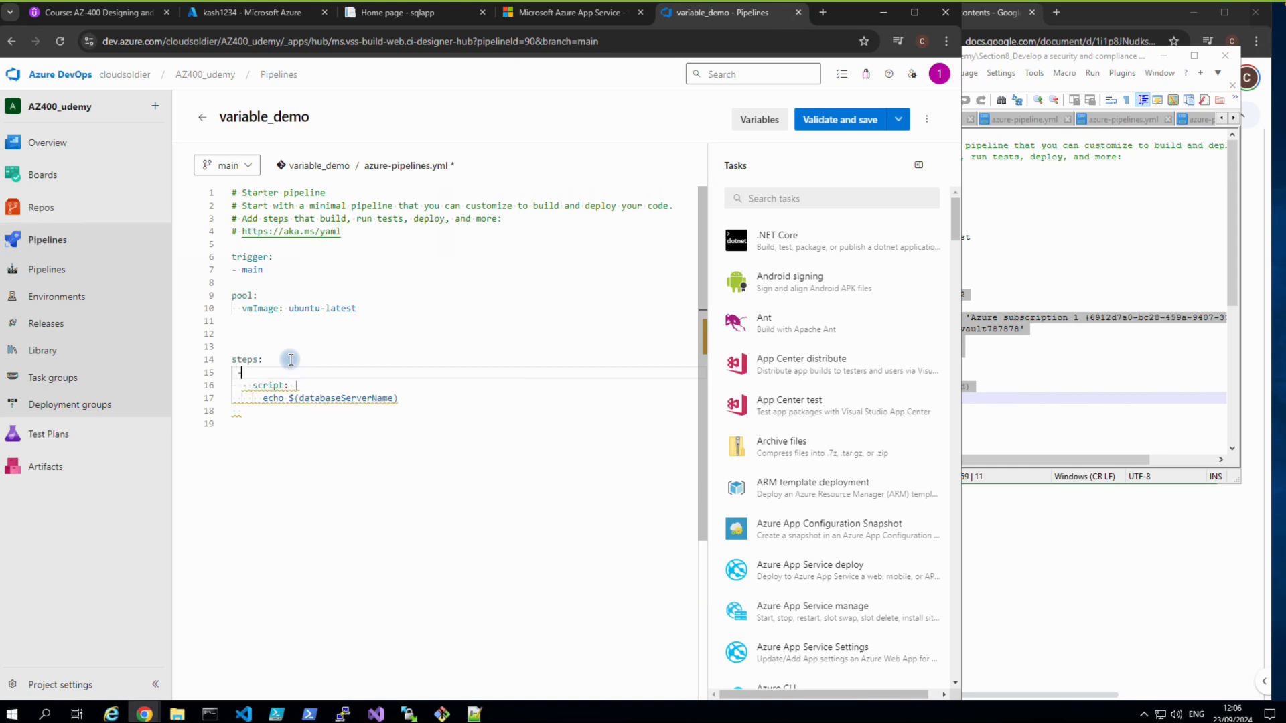
{"action": "key", "text": "BackSpace"}
{"action": "key", "text": "BackSpace"}
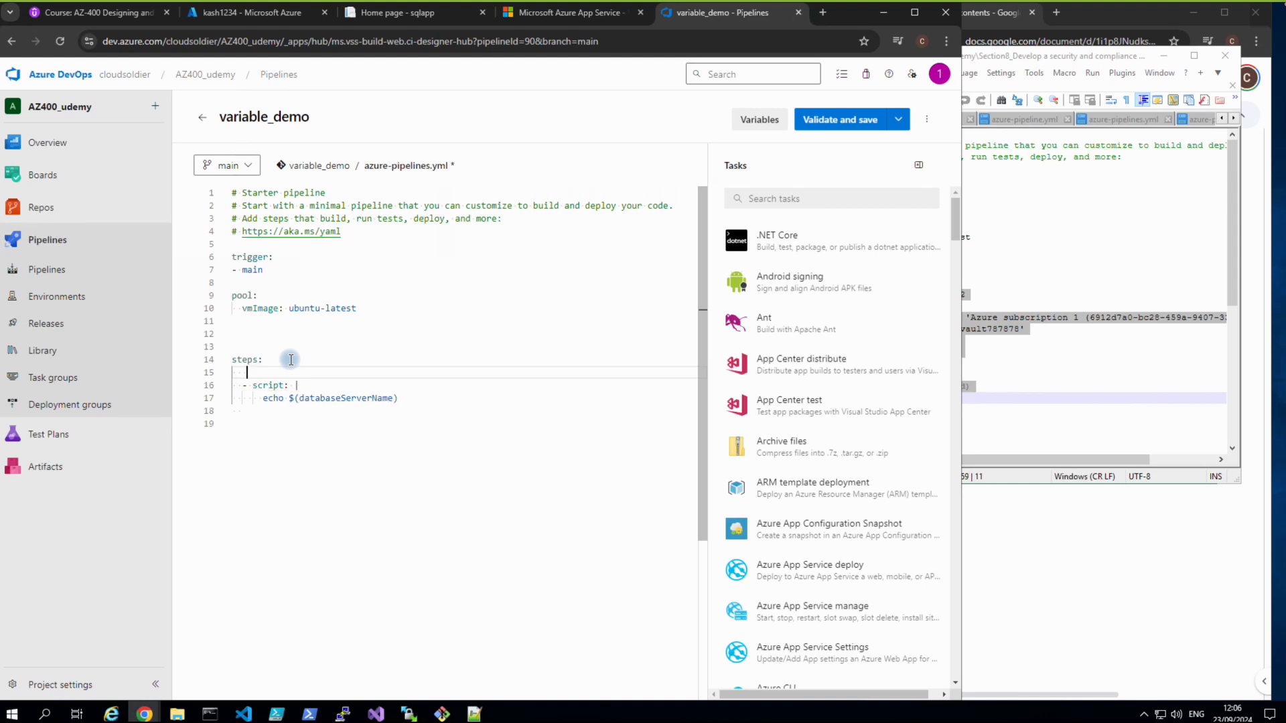
{"action": "type", "text": "-"}
{"action": "key", "text": "BackSpace"}
{"action": "type", "text": "-"}
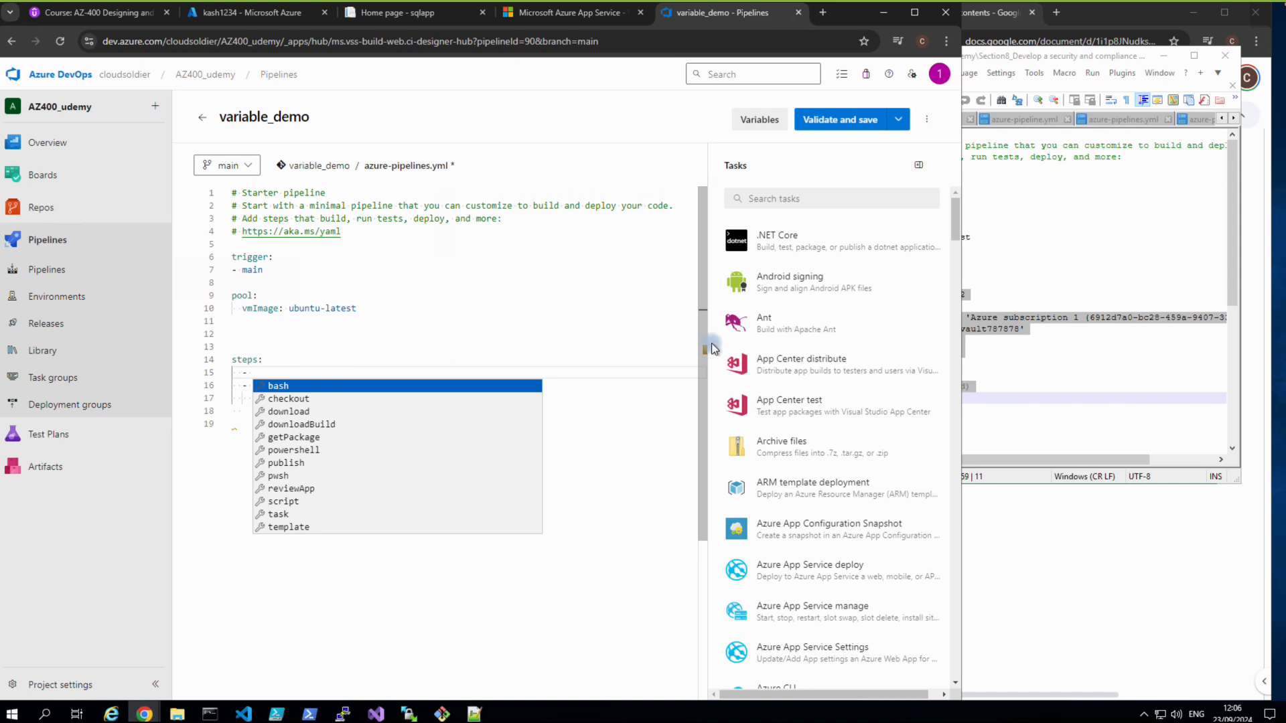
{"action": "left_click", "coordinate": [996, 285]}
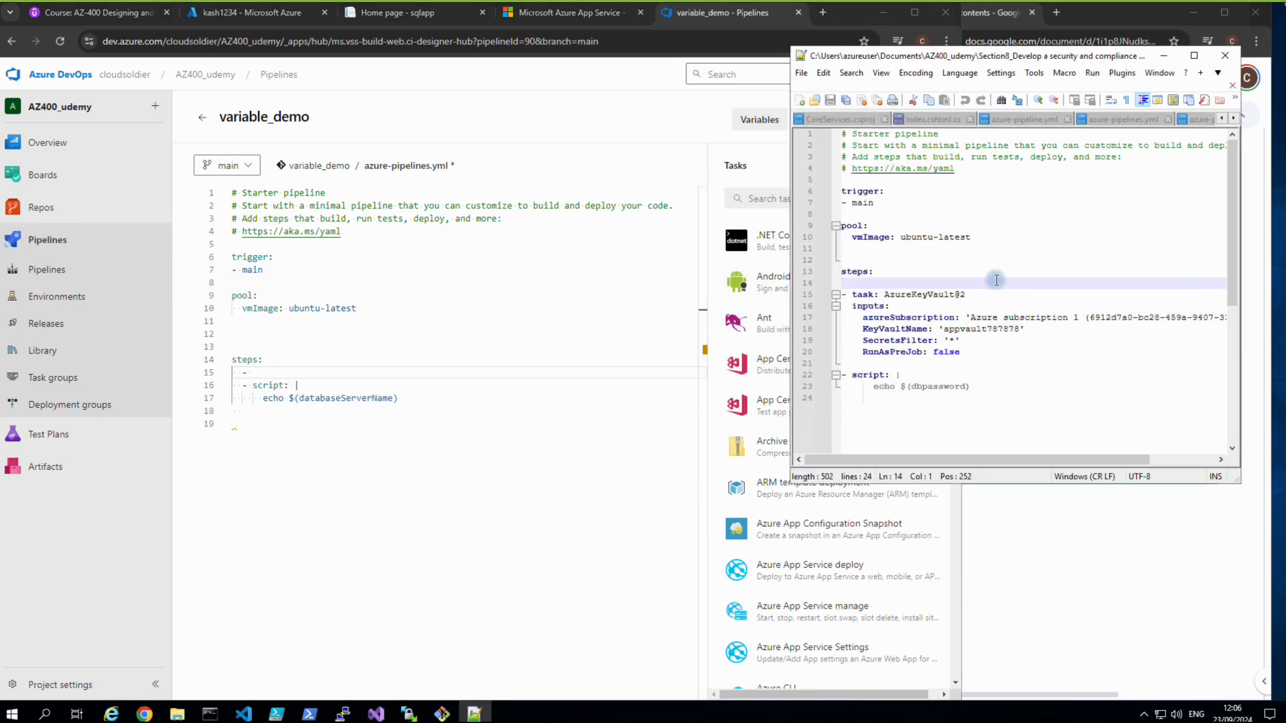
{"action": "left_click", "coordinate": [264, 378]}
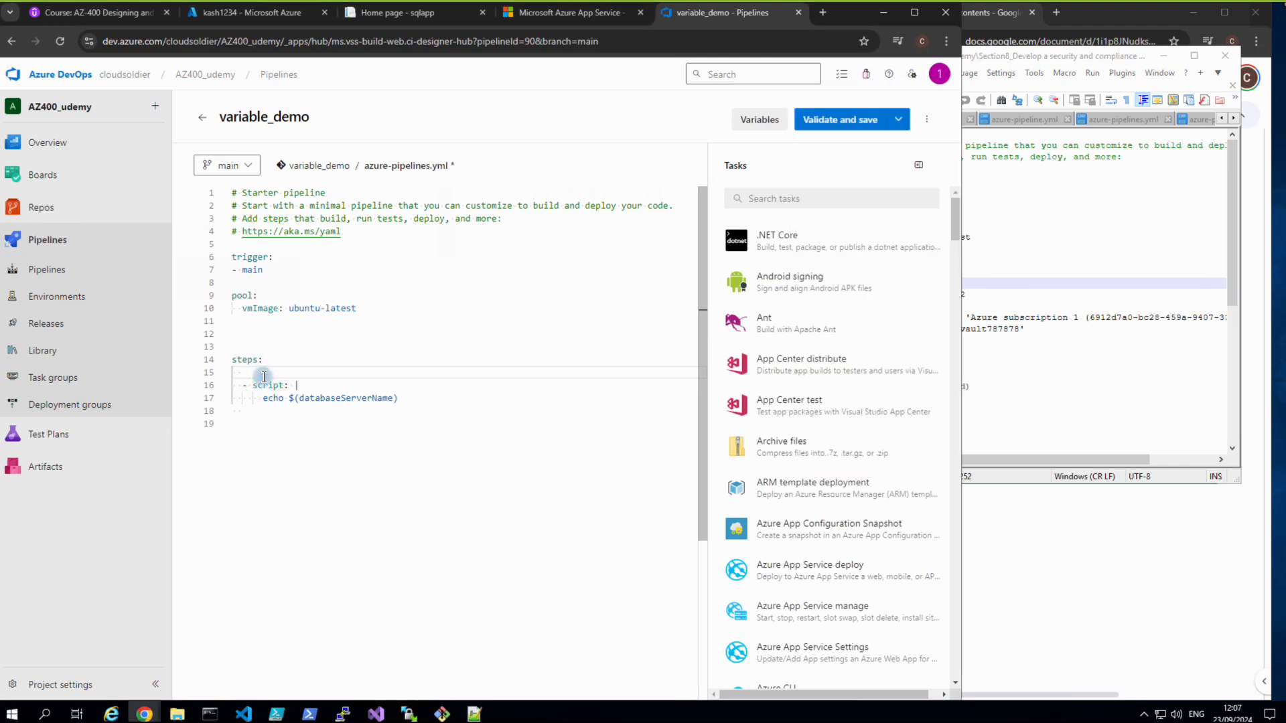
Add an Azure Key Vault task for vault kash1234 using the first subscription, secrets available to whole job.
{"action": "left_click", "coordinate": [767, 202]}
{"action": "type", "text": "azu"}
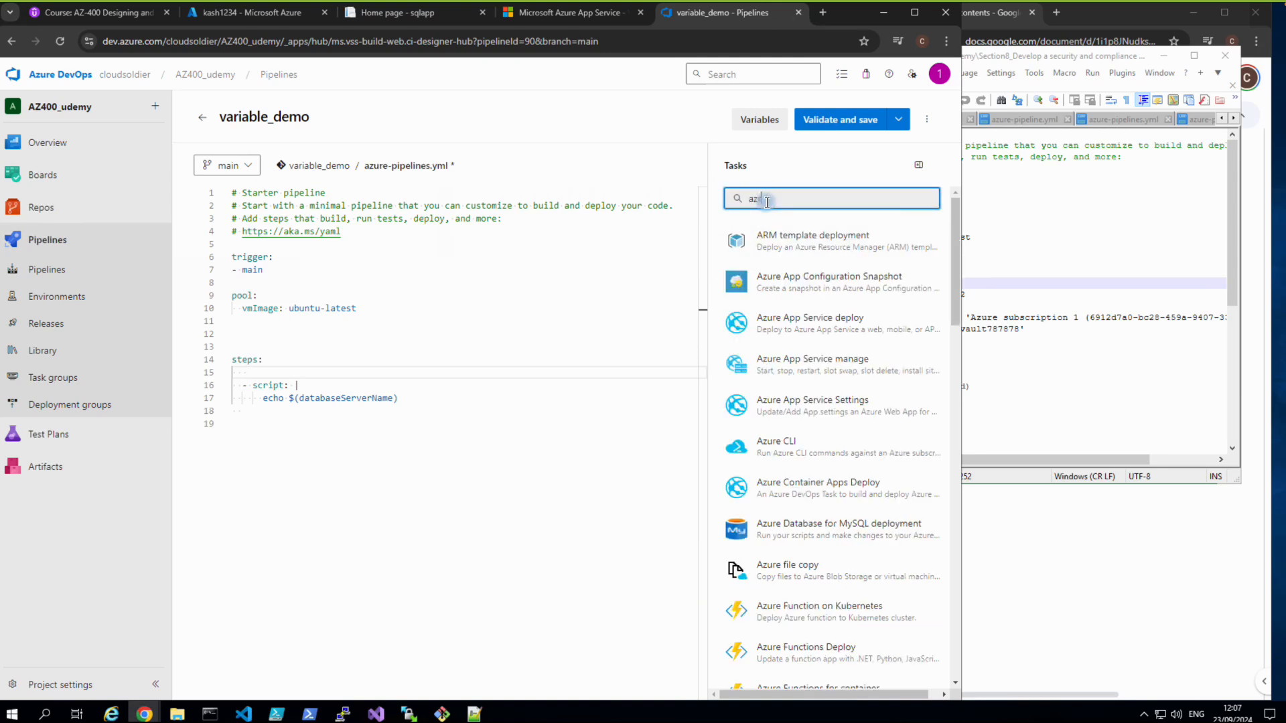
{"action": "type", "text": "re key"}
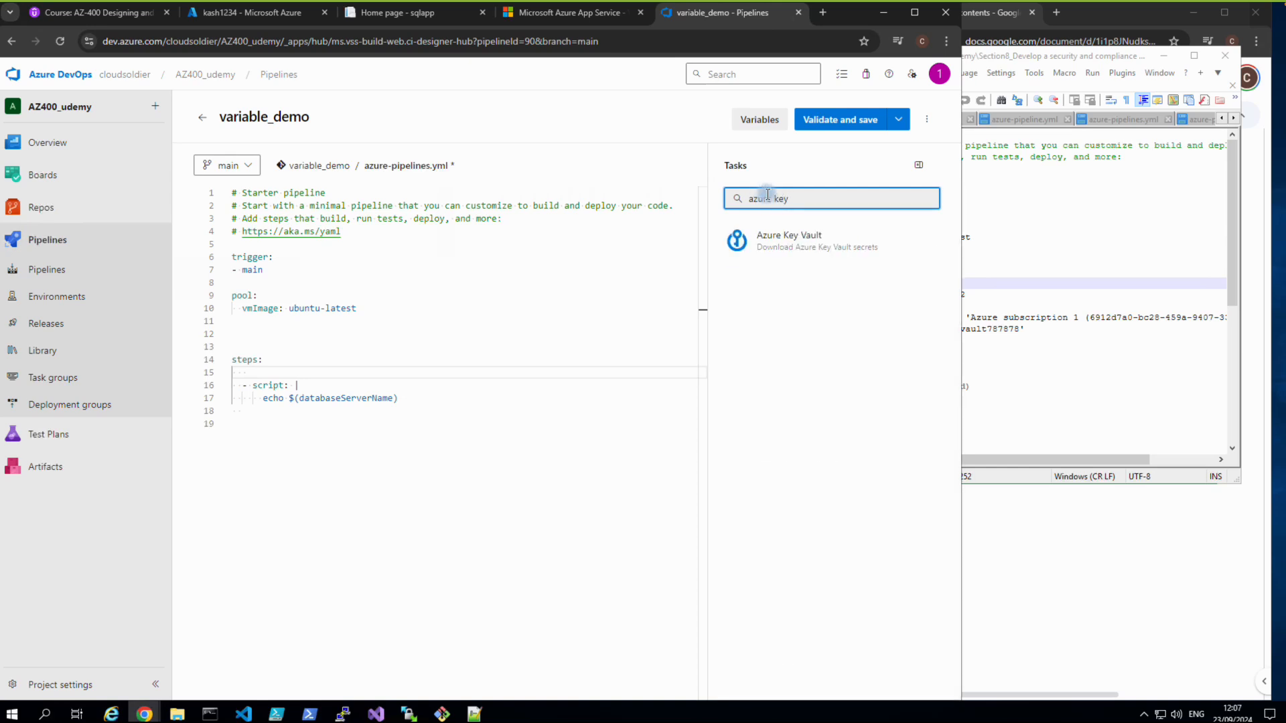
{"action": "left_click", "coordinate": [782, 239]}
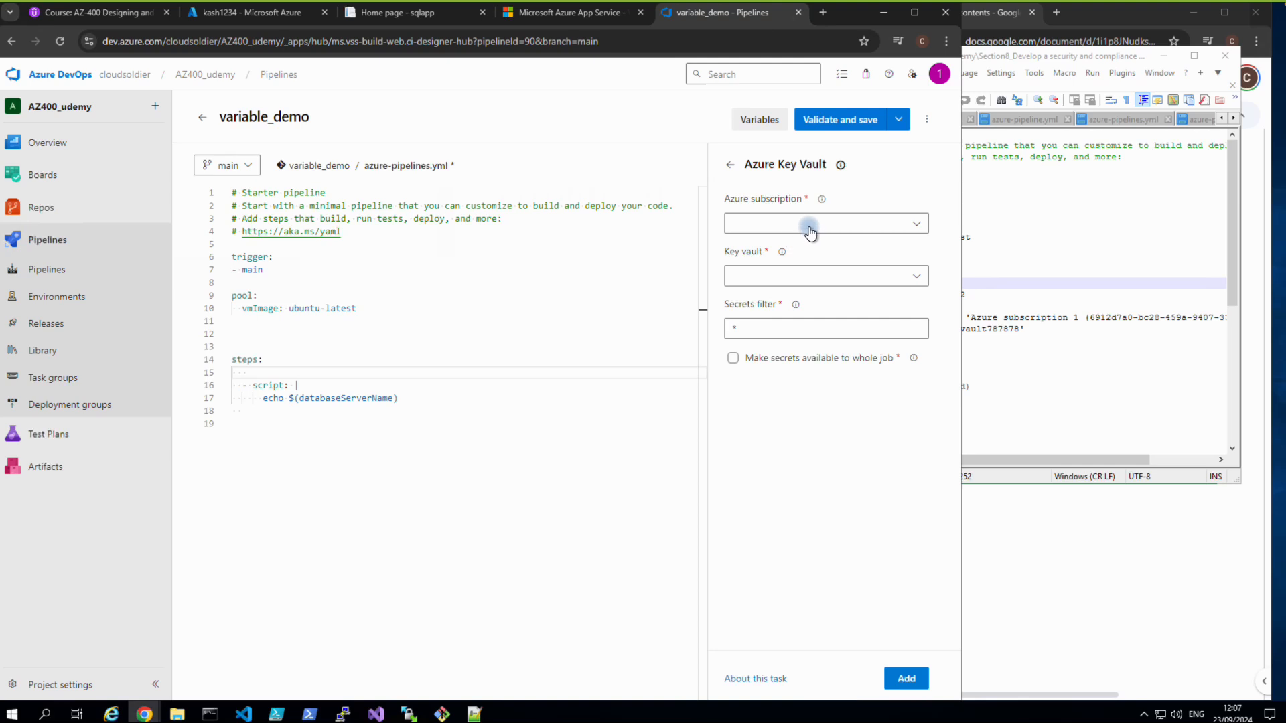
{"action": "left_click", "coordinate": [913, 222]}
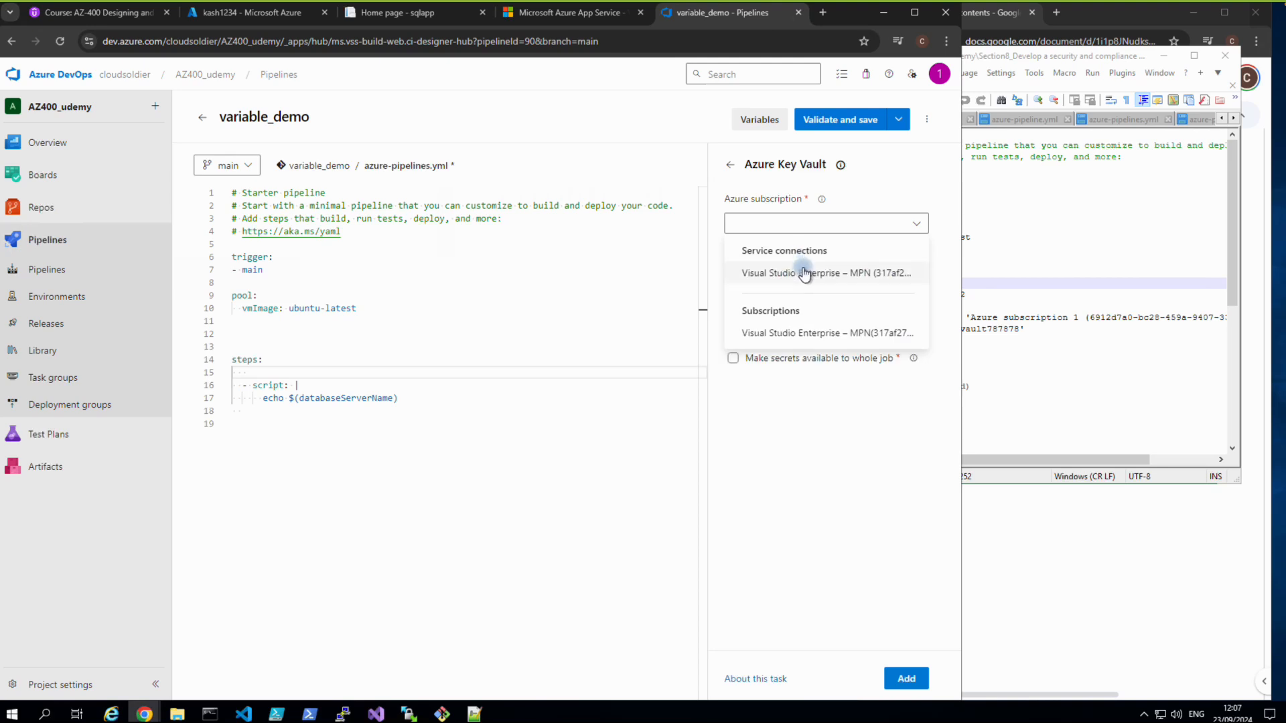
{"action": "left_click", "coordinate": [804, 273]}
{"action": "left_click", "coordinate": [916, 276]}
{"action": "left_click", "coordinate": [781, 305]}
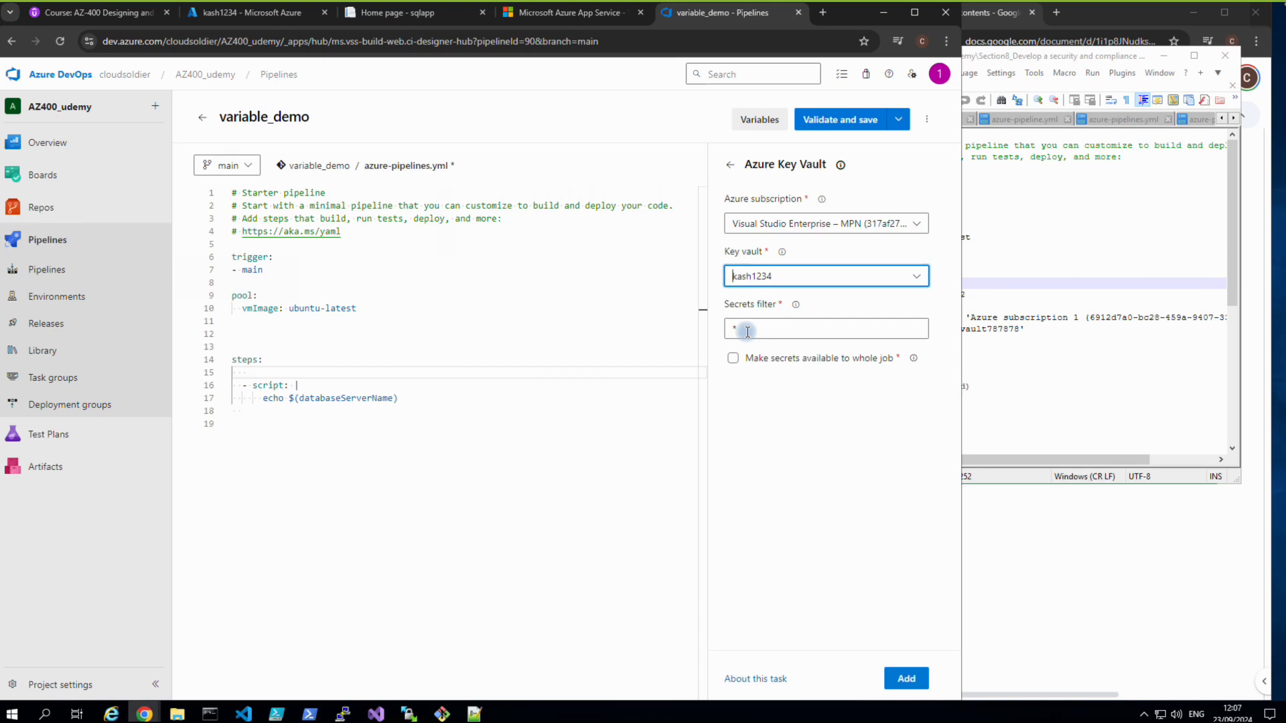
{"action": "left_click", "coordinate": [735, 360]}
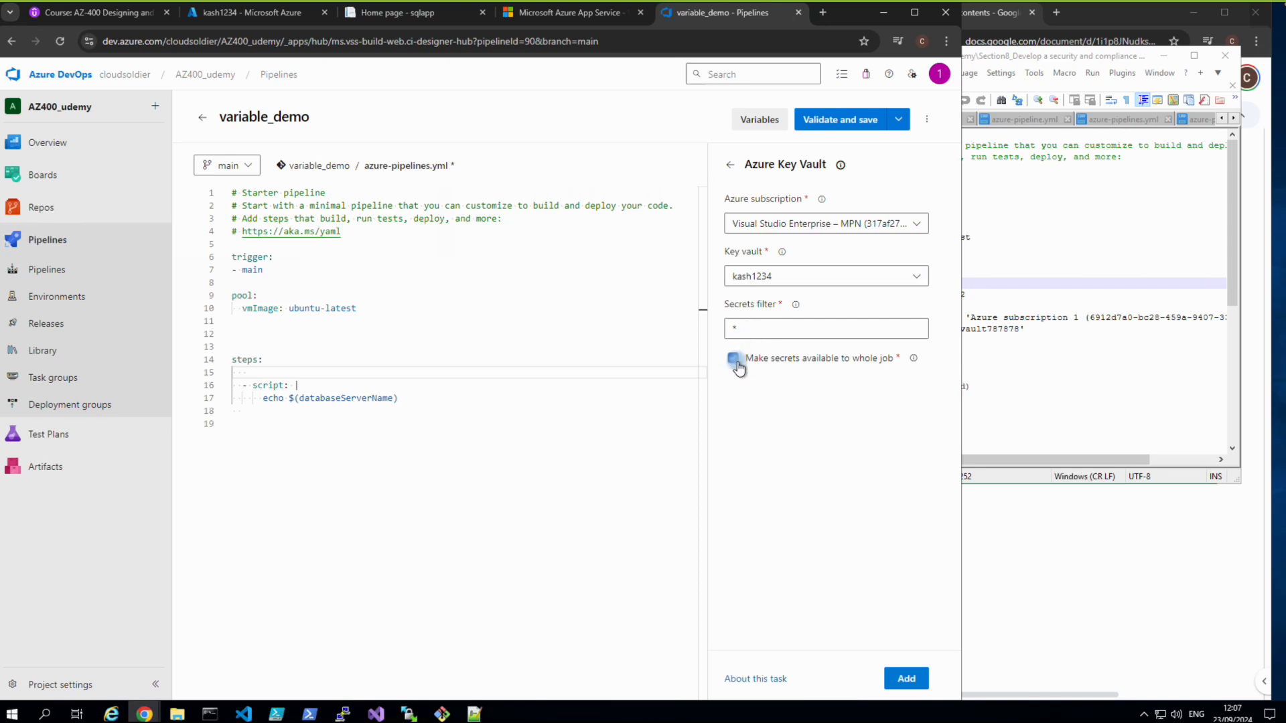
{"action": "left_click", "coordinate": [907, 678]}
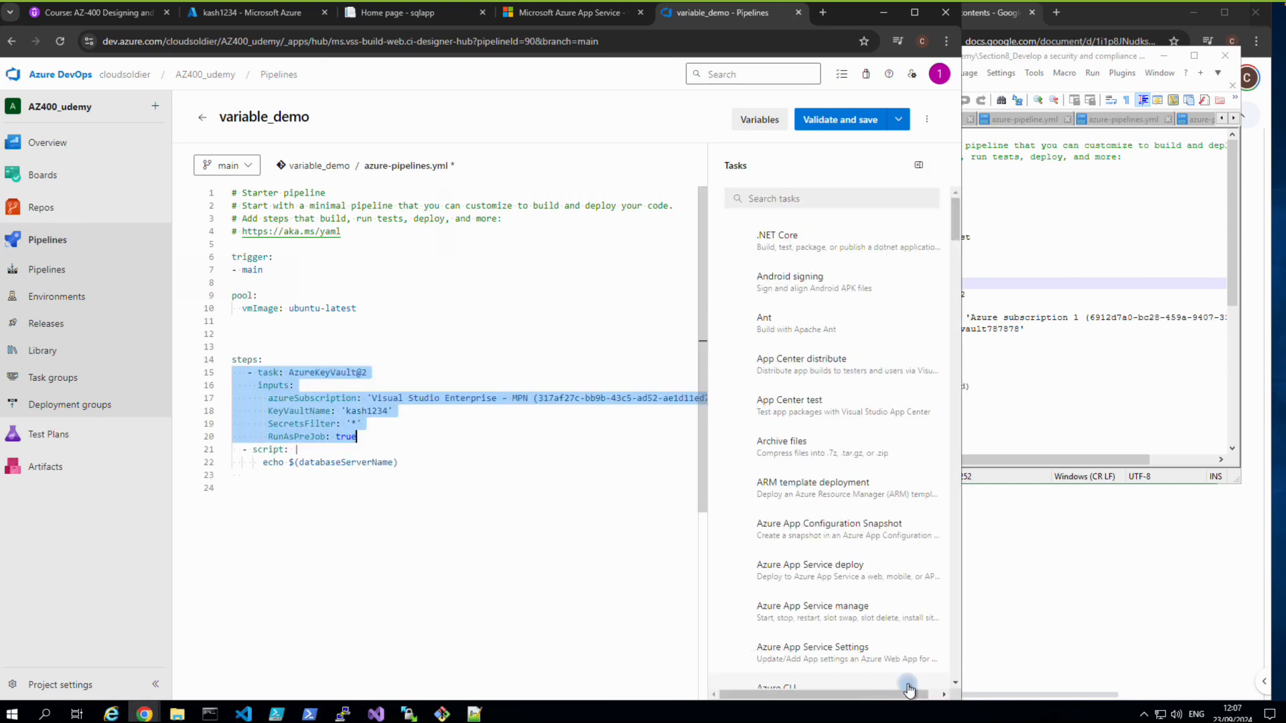
Change RunAsPreJob in the Key Vault task from true to false.
{"action": "left_click", "coordinate": [557, 580]}
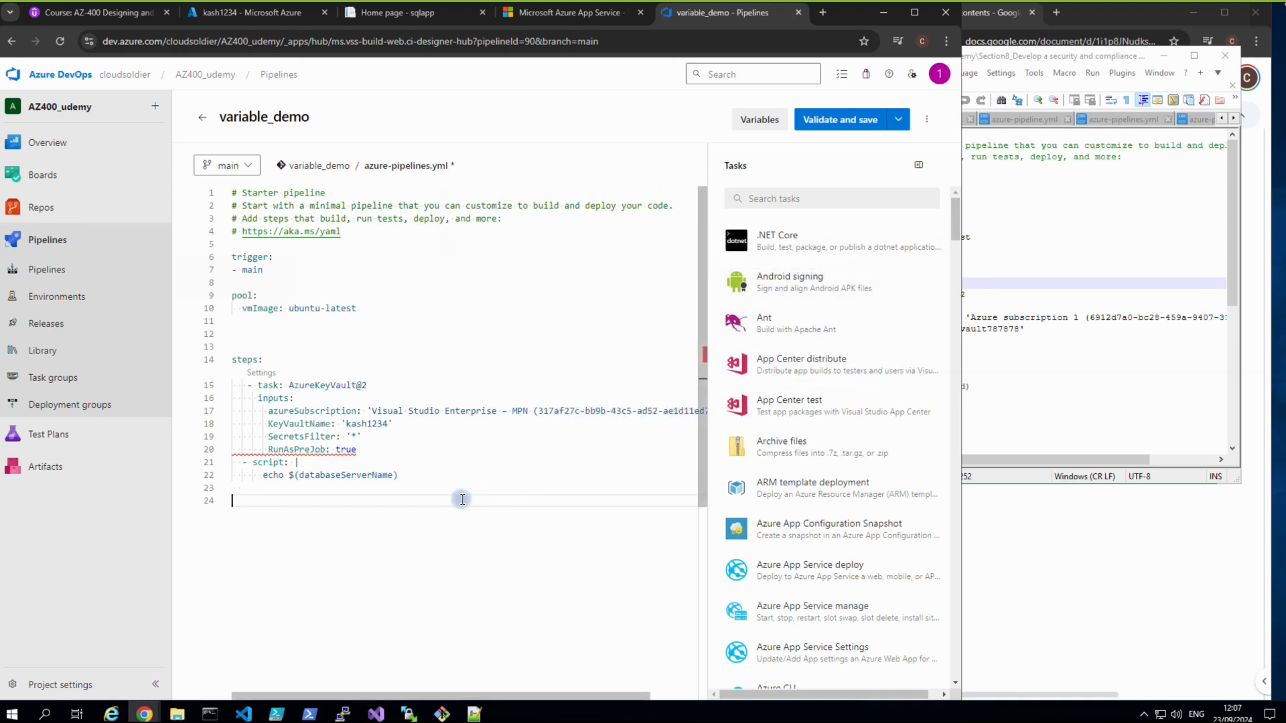
{"action": "left_click", "coordinate": [1035, 427]}
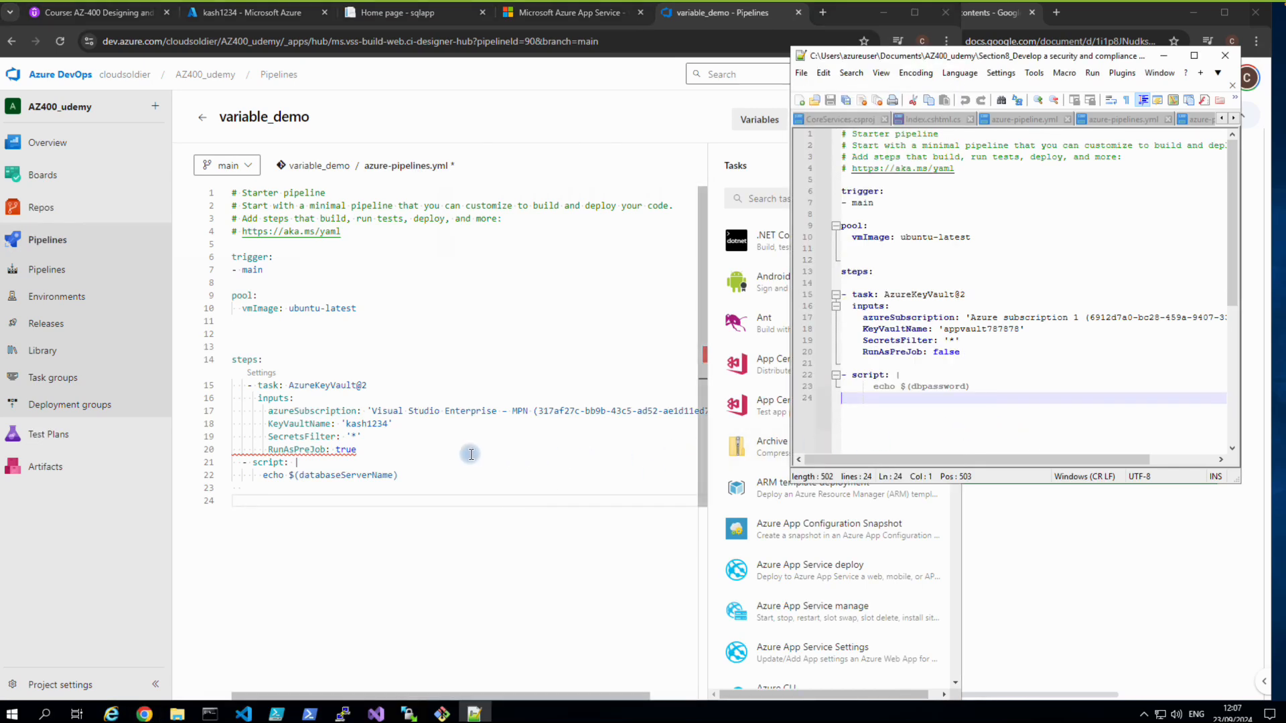
{"action": "left_click", "coordinate": [364, 453]}
{"action": "key", "text": "BackSpace"}
{"action": "key", "text": "BackSpace"}
{"action": "key", "text": "BackSpace"}
{"action": "key", "text": "BackSpace"}
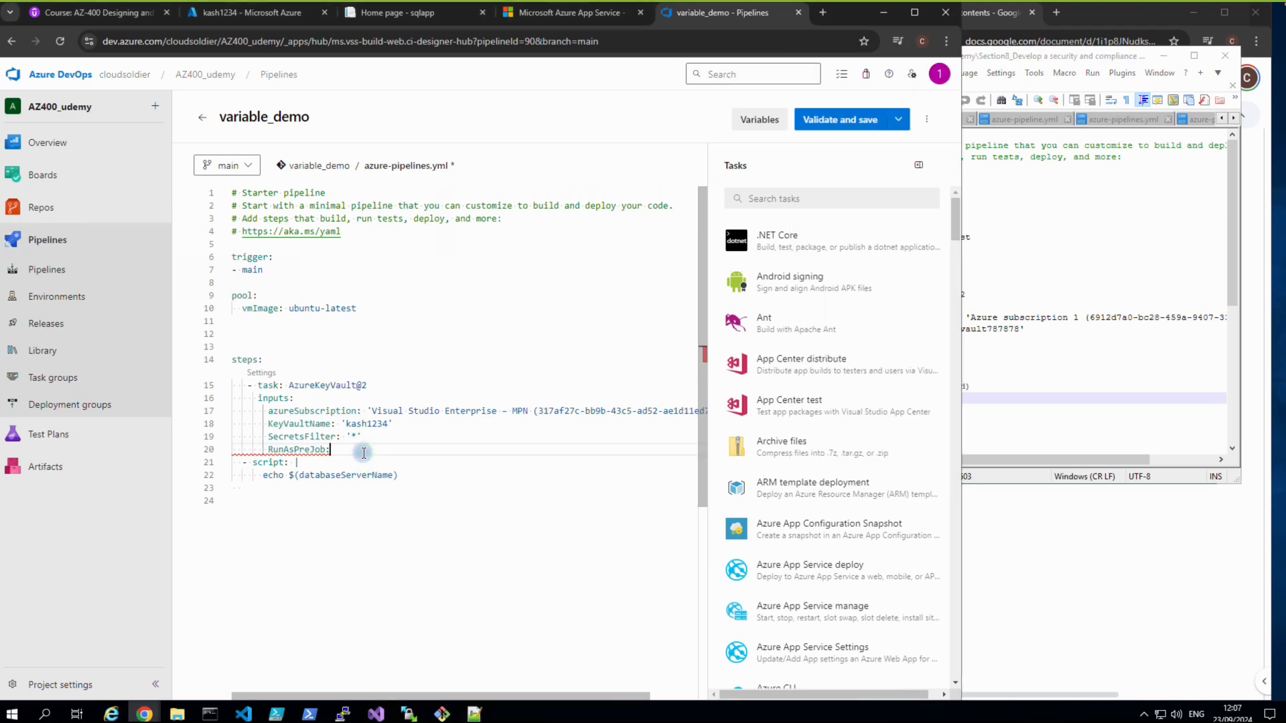
{"action": "type", "text": "f"}
{"action": "key", "text": "Return"}
Insert an empty line between the RunAsPreJob line and the script step.
{"action": "left_click", "coordinate": [401, 539]}
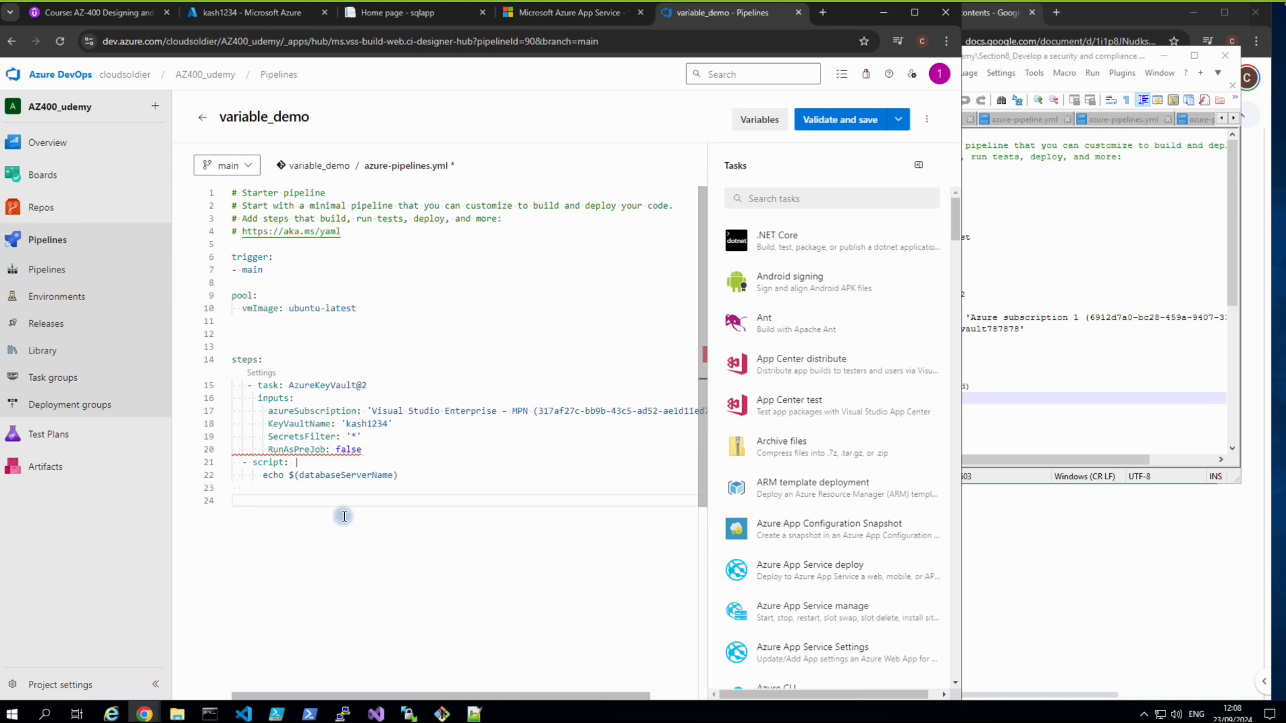
{"action": "left_click", "coordinate": [375, 456]}
{"action": "key", "text": "Return"}
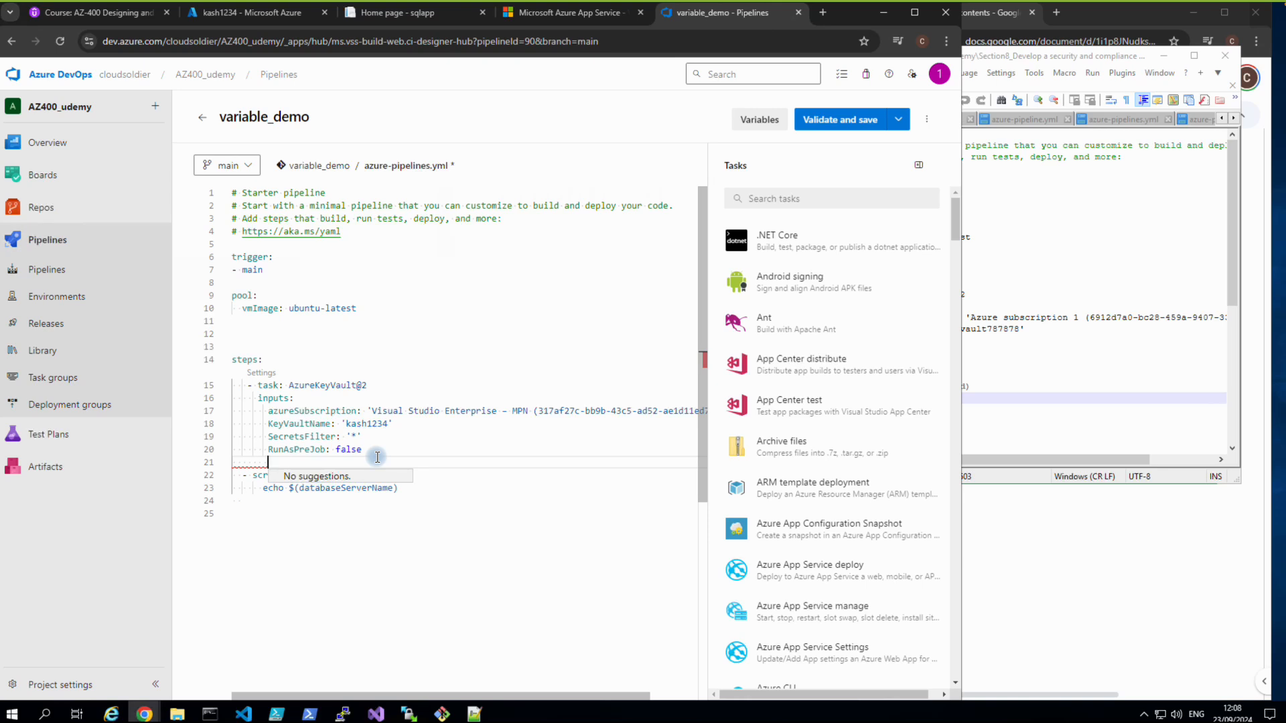
{"action": "key", "text": "BackSpace"}
{"action": "key", "text": "BackSpace"}
{"action": "key", "text": "BackSpace"}
{"action": "key", "text": "BackSpace"}
{"action": "key", "text": "BackSpace"}
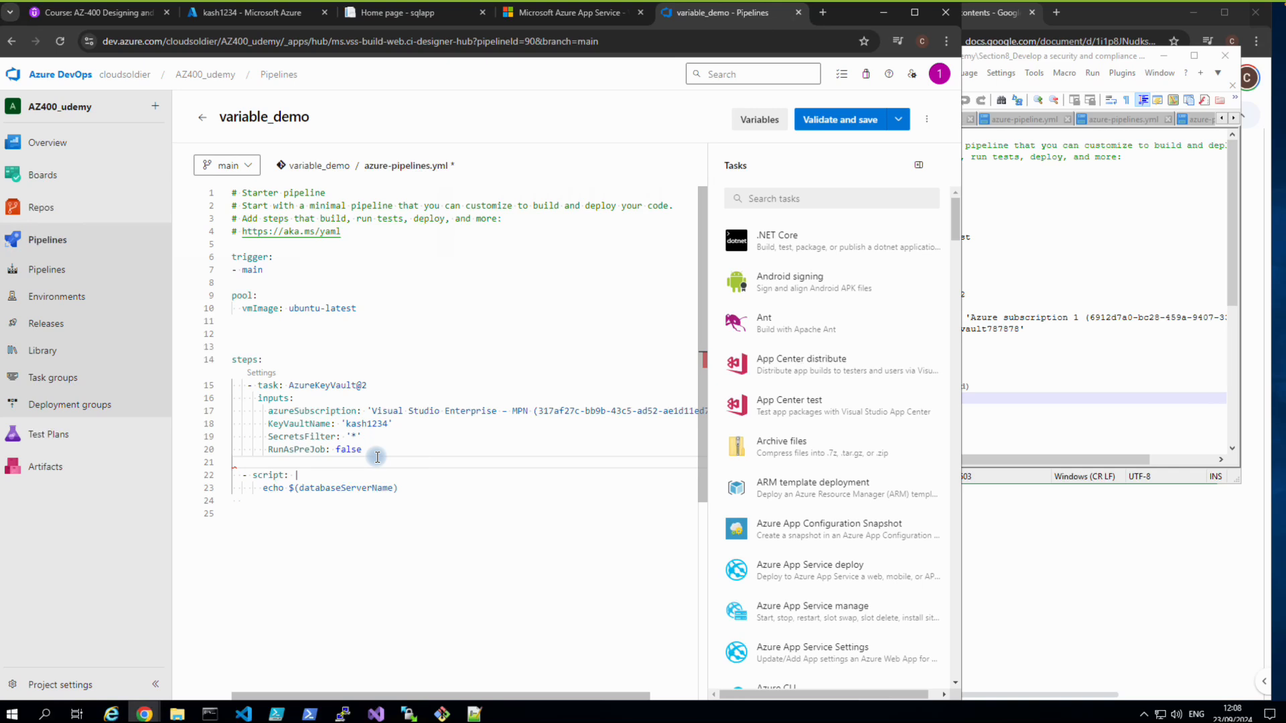
{"action": "key", "text": "BackSpace"}
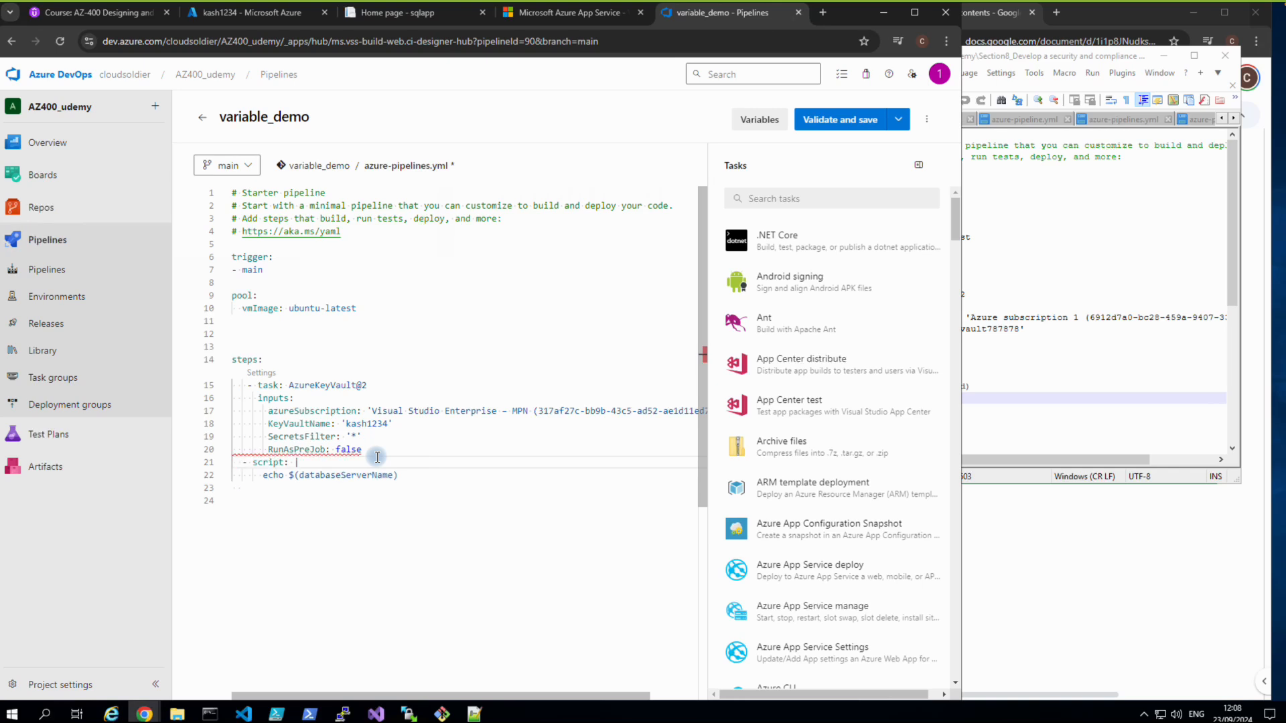
{"action": "left_click", "coordinate": [377, 455]}
{"action": "key", "text": "Return"}
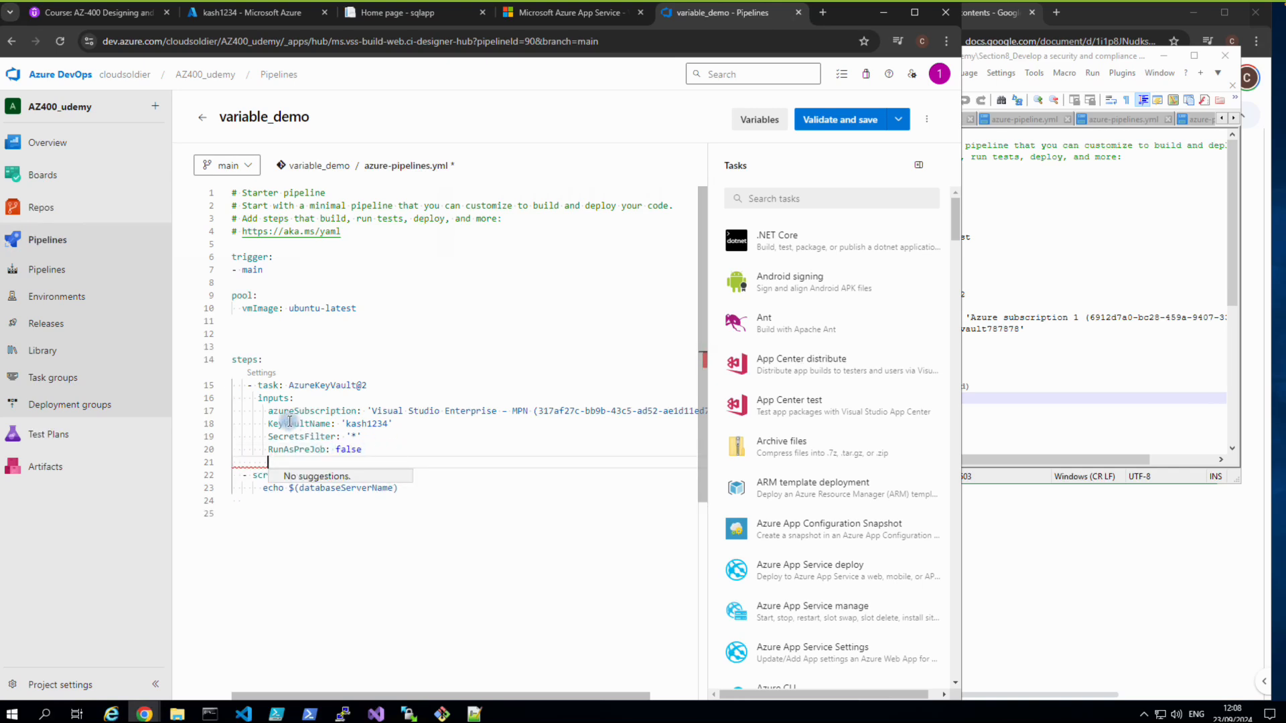
{"action": "left_click", "coordinate": [410, 549]}
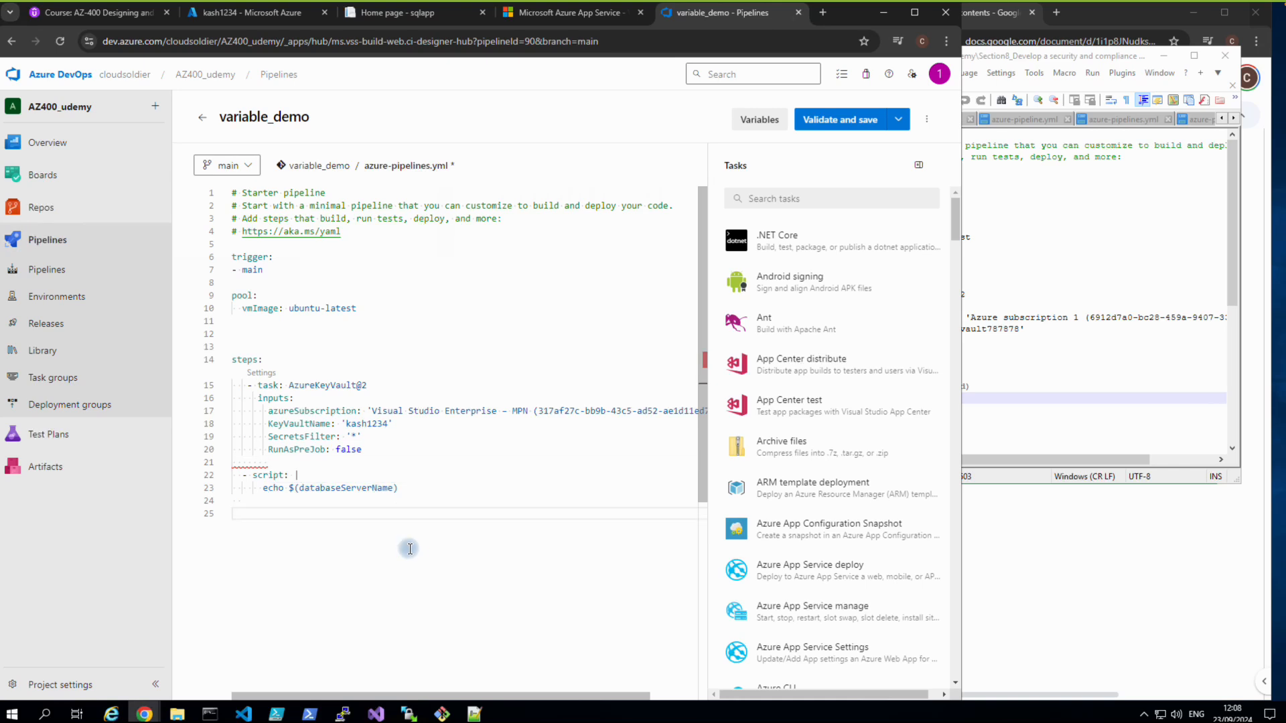
{"action": "left_click", "coordinate": [1025, 594]}
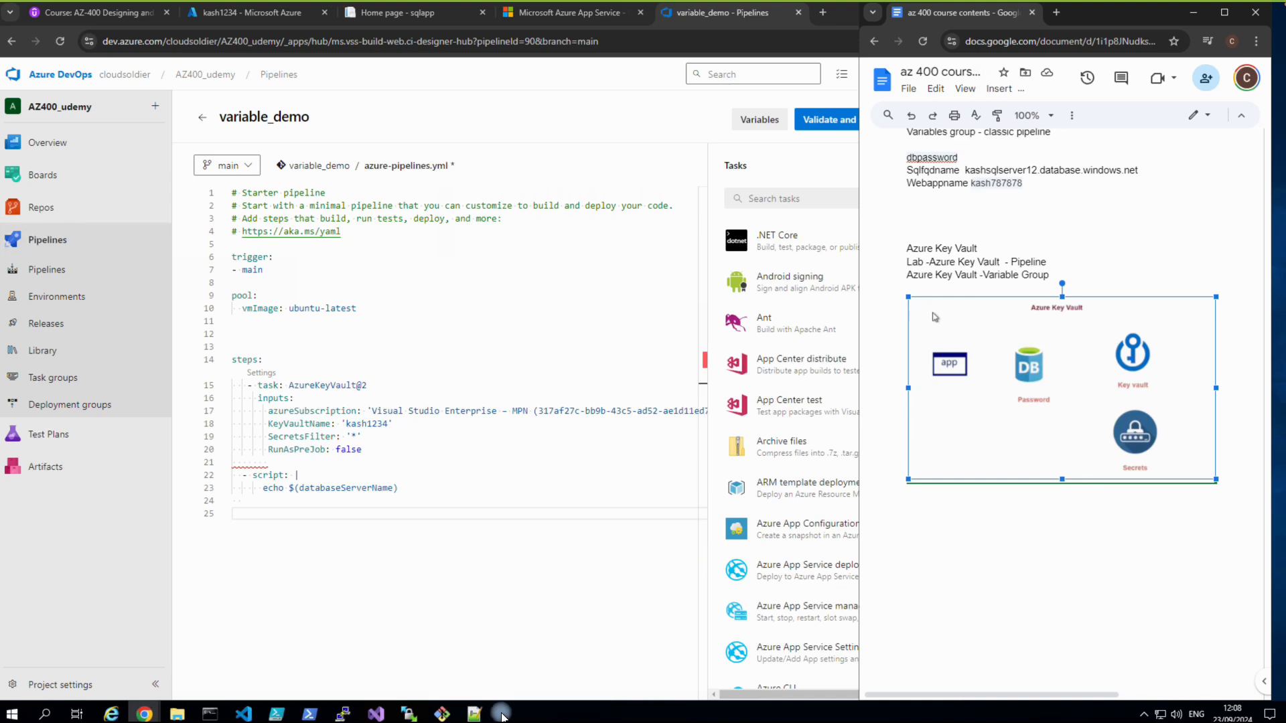
Copy the whole steps block, lines 14–23, of the pipeline YAML.
{"action": "mouse_move", "coordinate": [464, 715]}
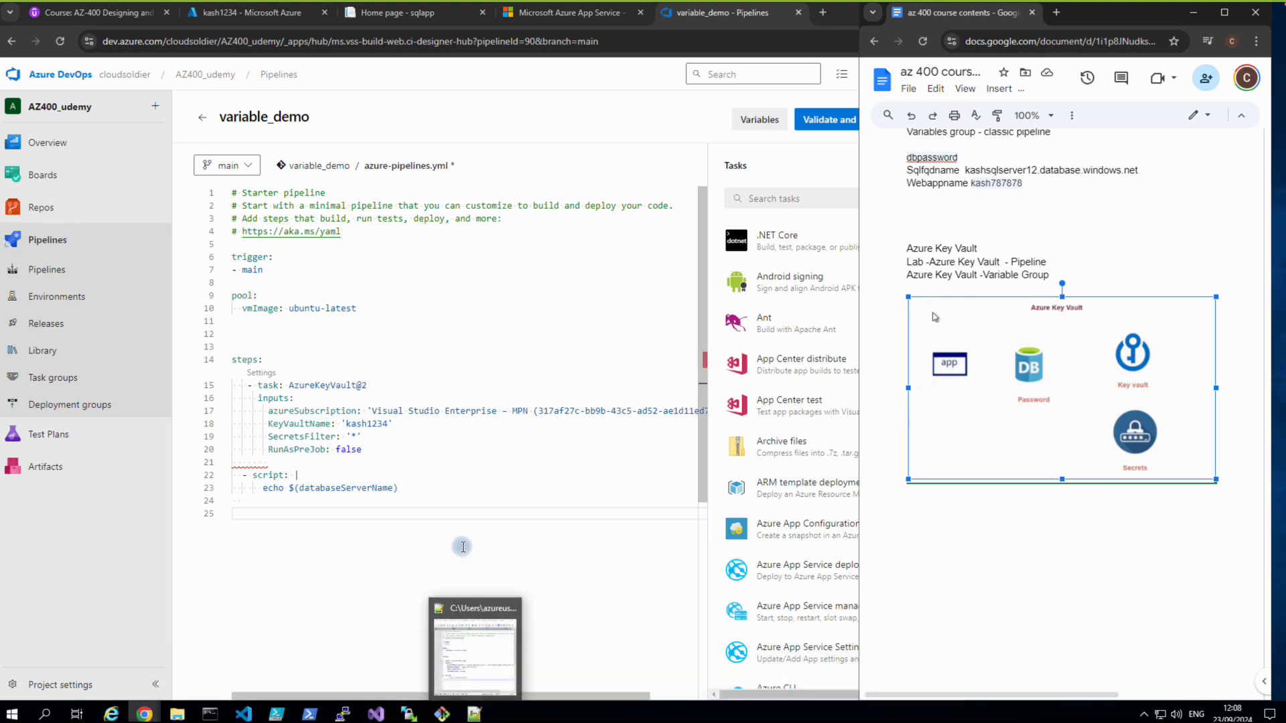
{"action": "left_click", "coordinate": [469, 715]}
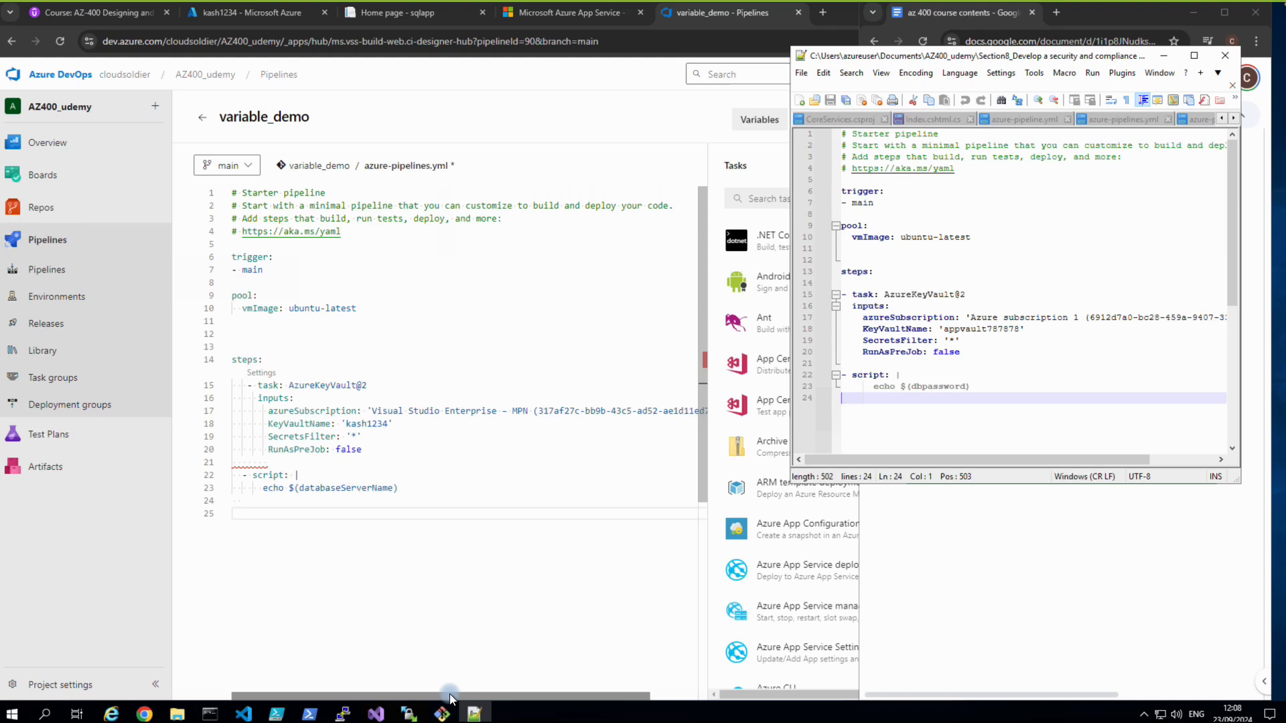
{"action": "left_click", "coordinate": [232, 366]}
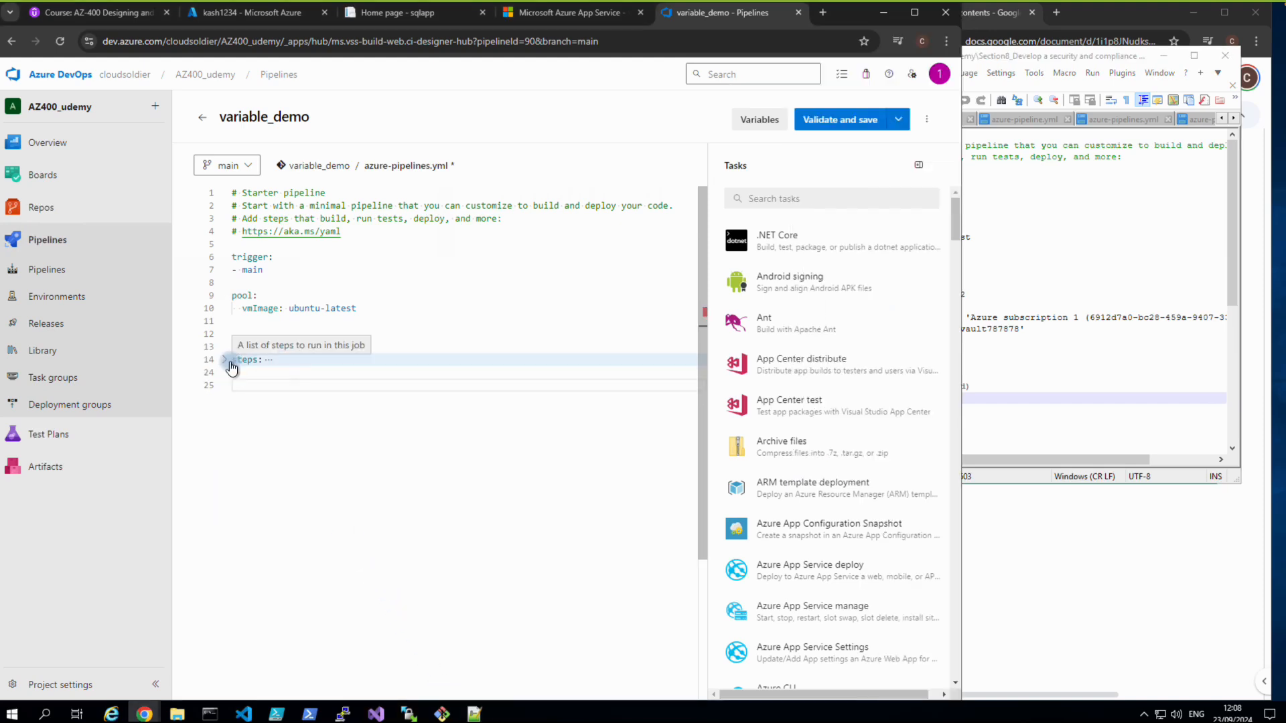
{"action": "left_click", "coordinate": [232, 367]}
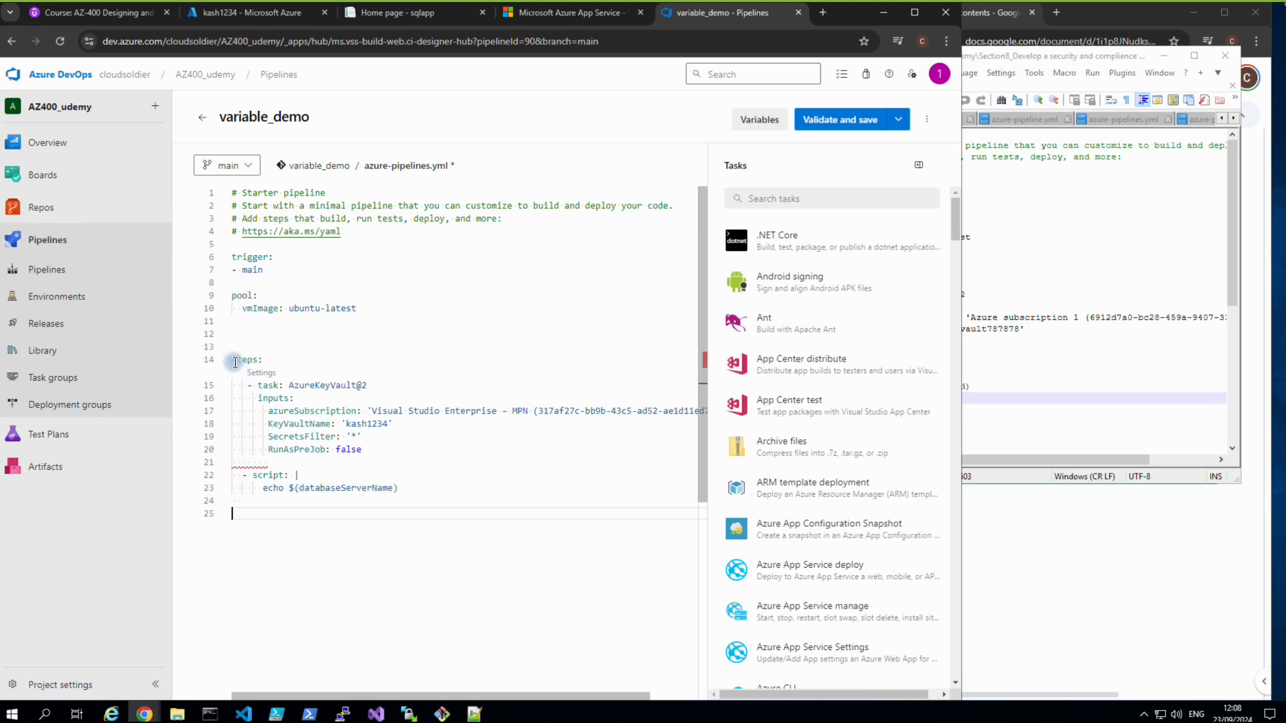
{"action": "left_click_drag", "start_coordinate": [233, 360], "coordinate": [410, 493]}
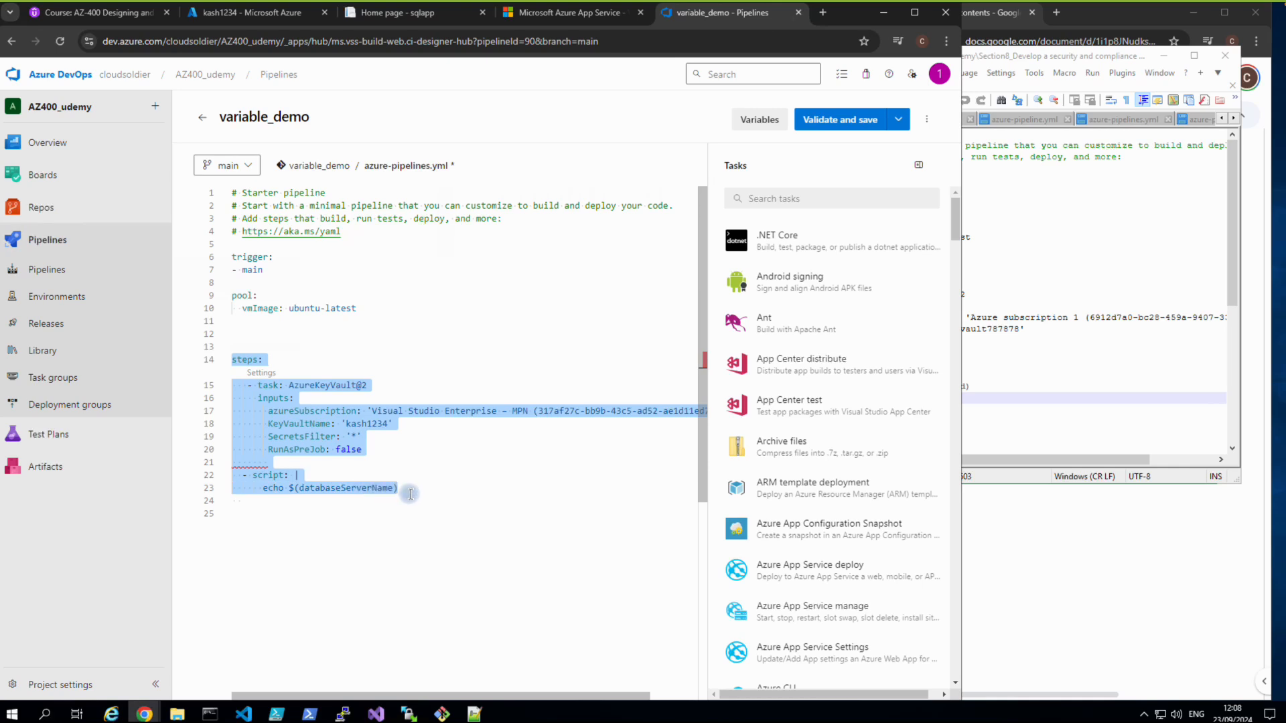
{"action": "right_click", "coordinate": [388, 424]}
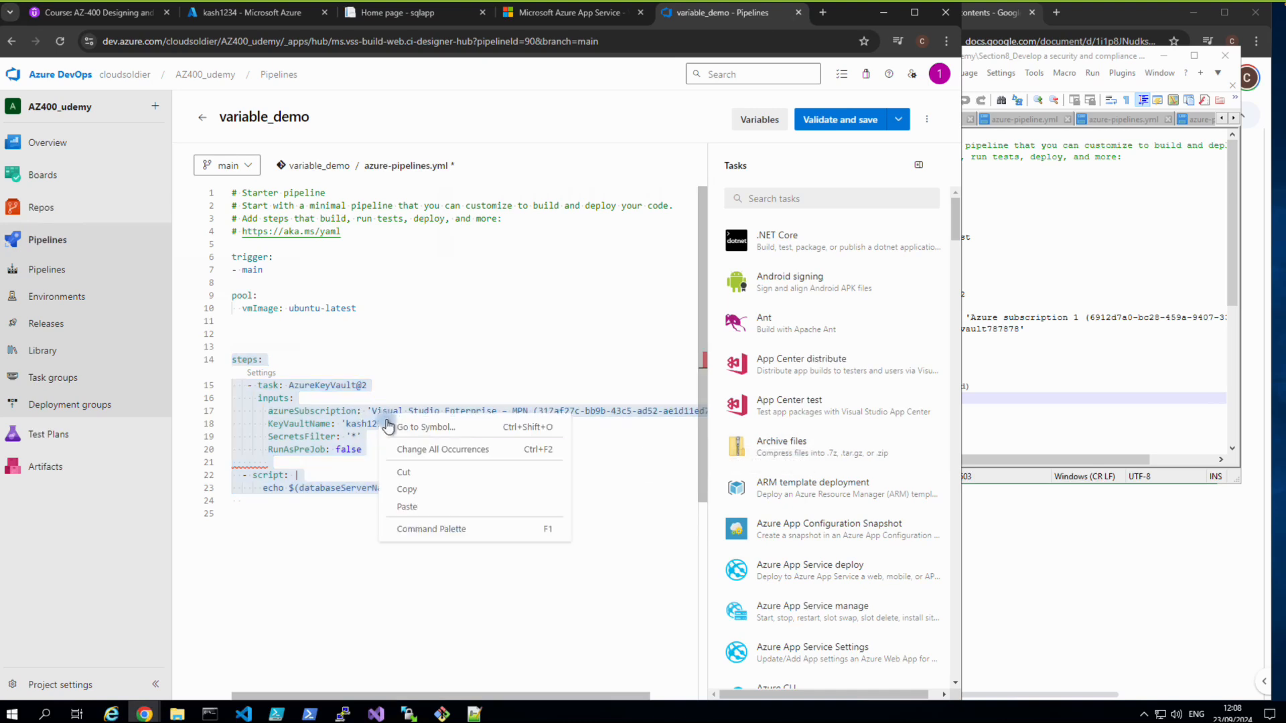
{"action": "left_click", "coordinate": [407, 490]}
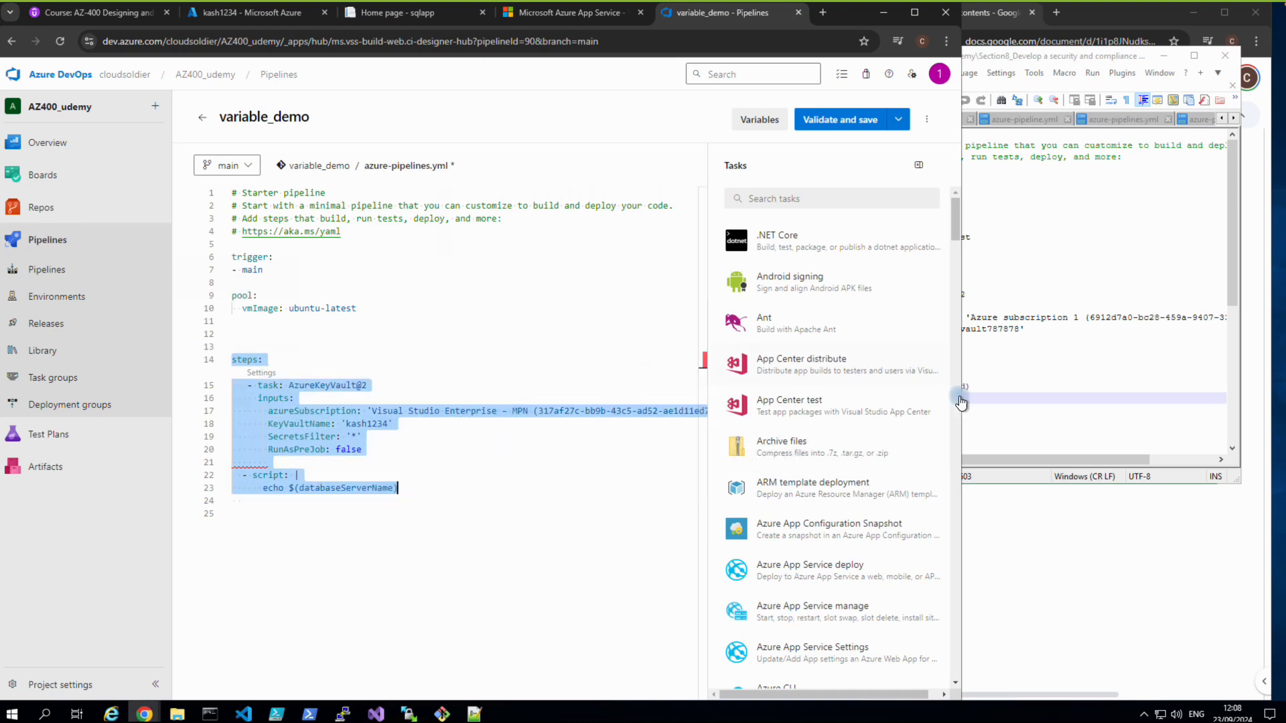
Edit the script step to echo $(dbpassword) instead of $(databaseServerName).
{"action": "left_click", "coordinate": [1003, 399]}
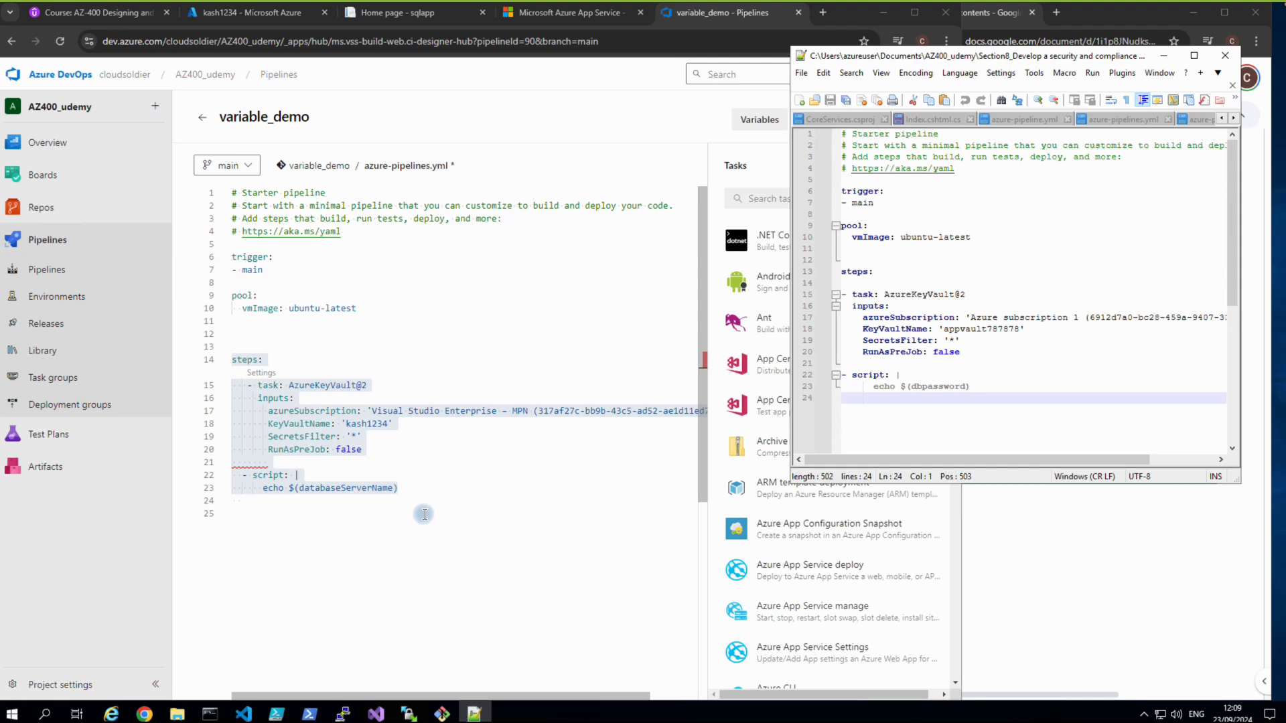
{"action": "left_click", "coordinate": [392, 488]}
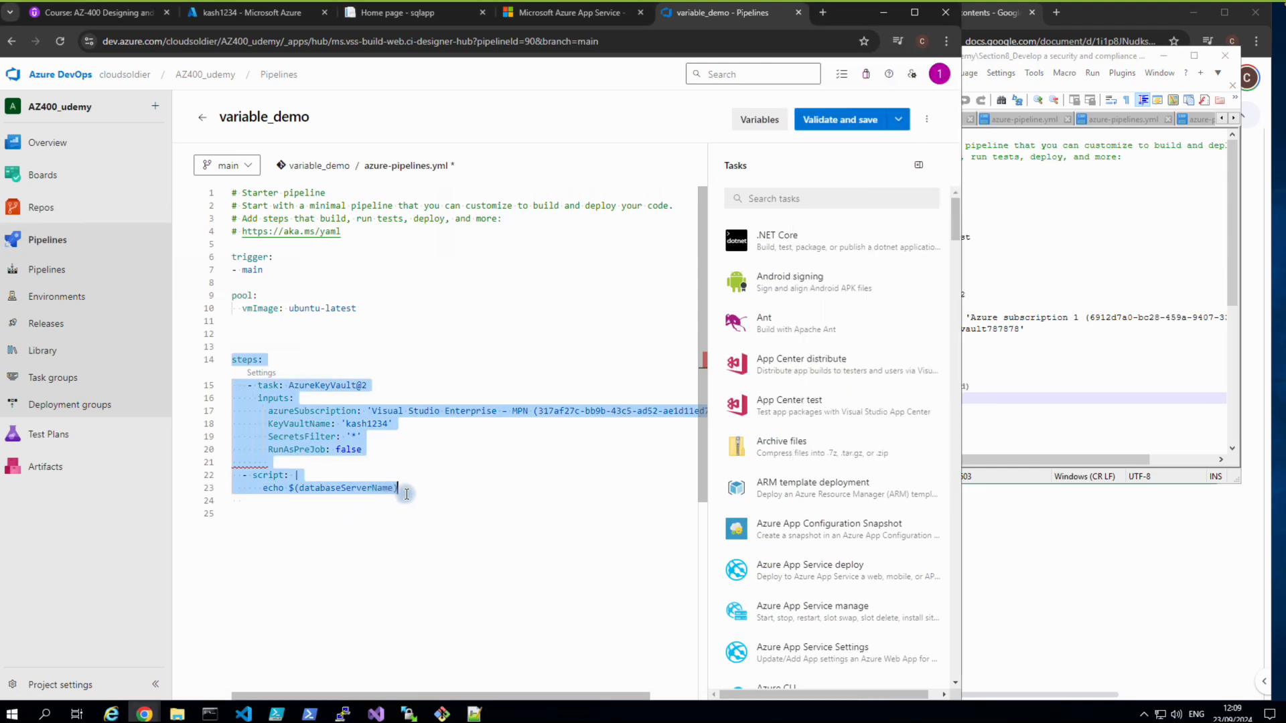
{"action": "left_click", "coordinate": [394, 490]}
{"action": "key", "text": "BackSpace"}
{"action": "key", "text": "BackSpace"}
{"action": "key", "text": "BackSpace"}
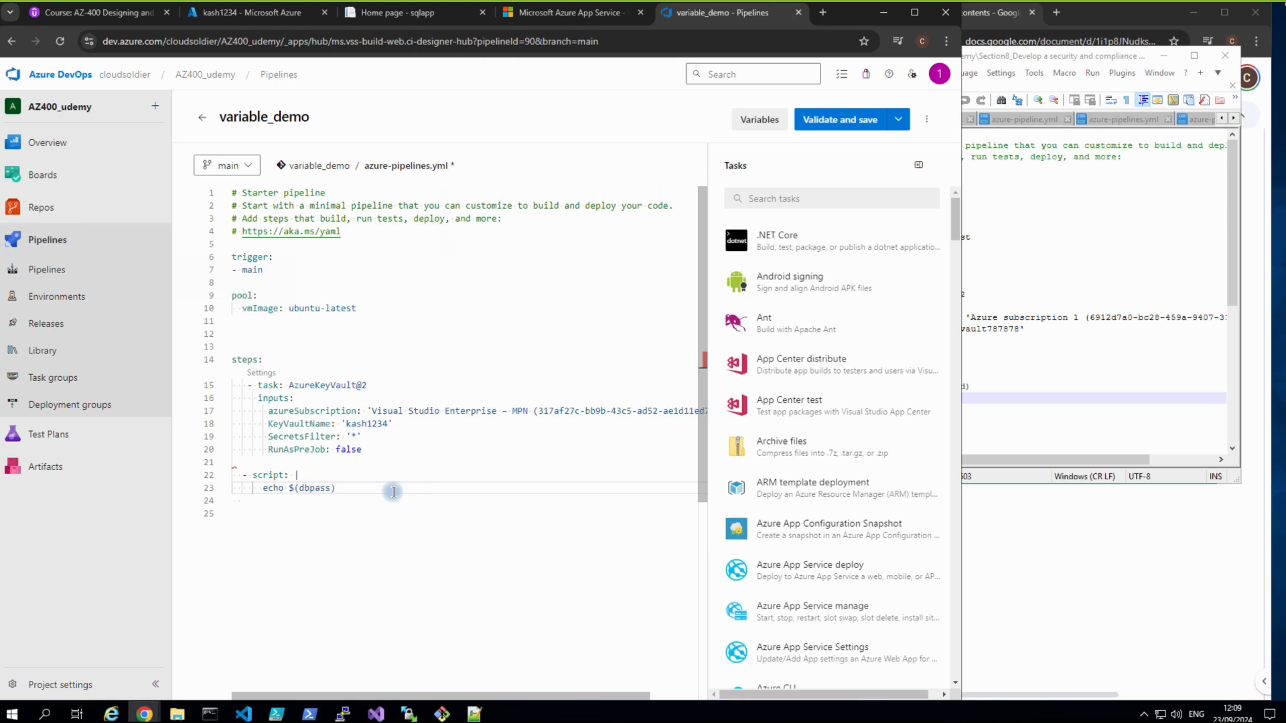
{"action": "left_click", "coordinate": [354, 544]}
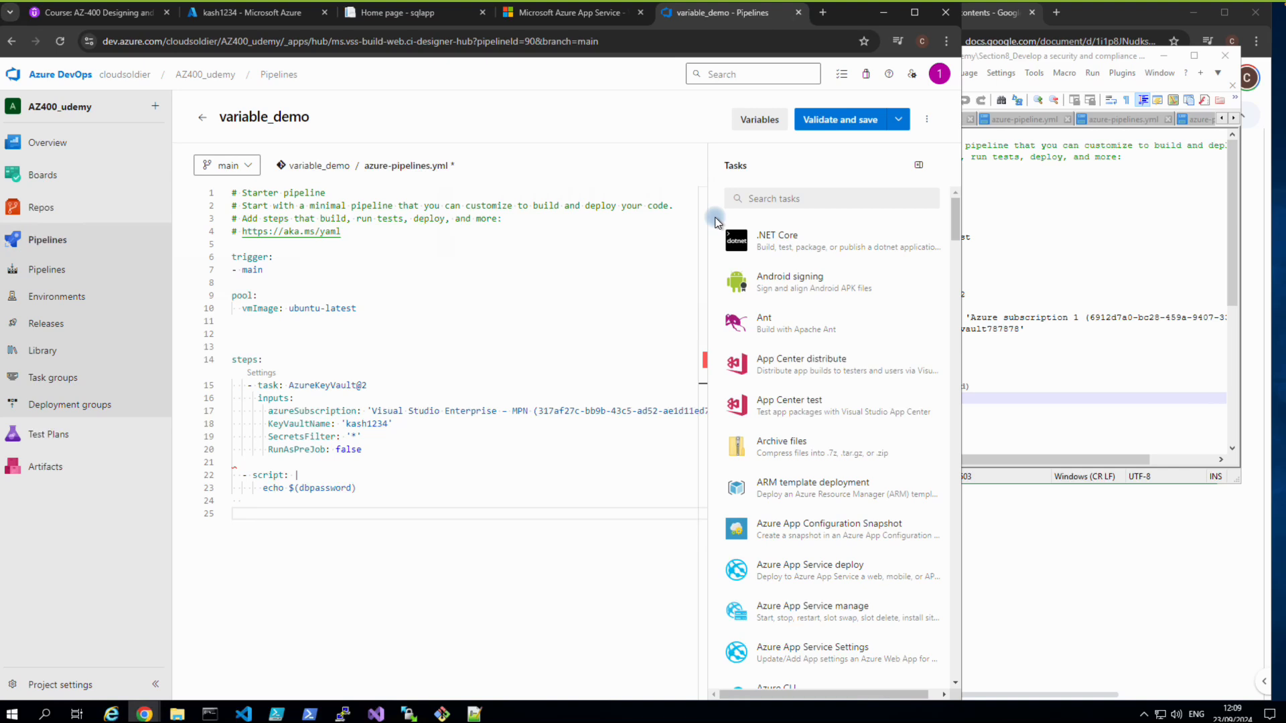
Try Validate and save, see the block-mapping error at line 22, column 3, and cancel.
{"action": "left_click", "coordinate": [891, 124]}
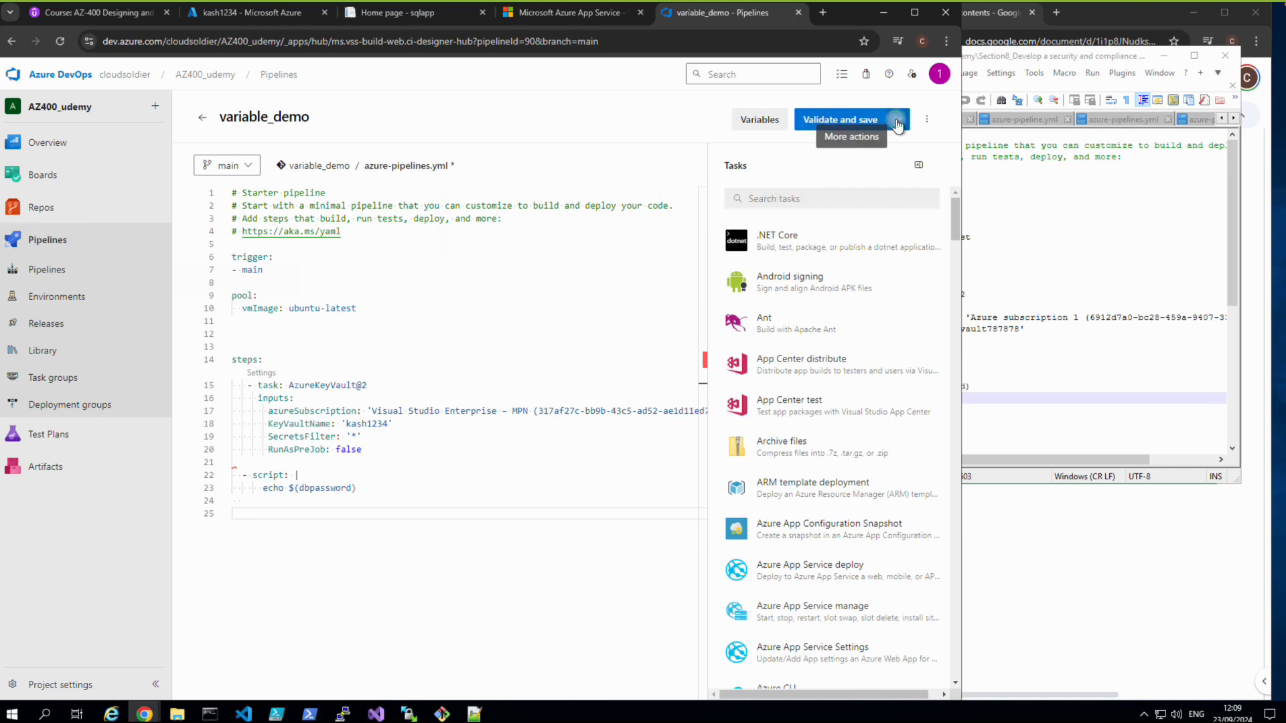
{"action": "left_click", "coordinate": [870, 120]}
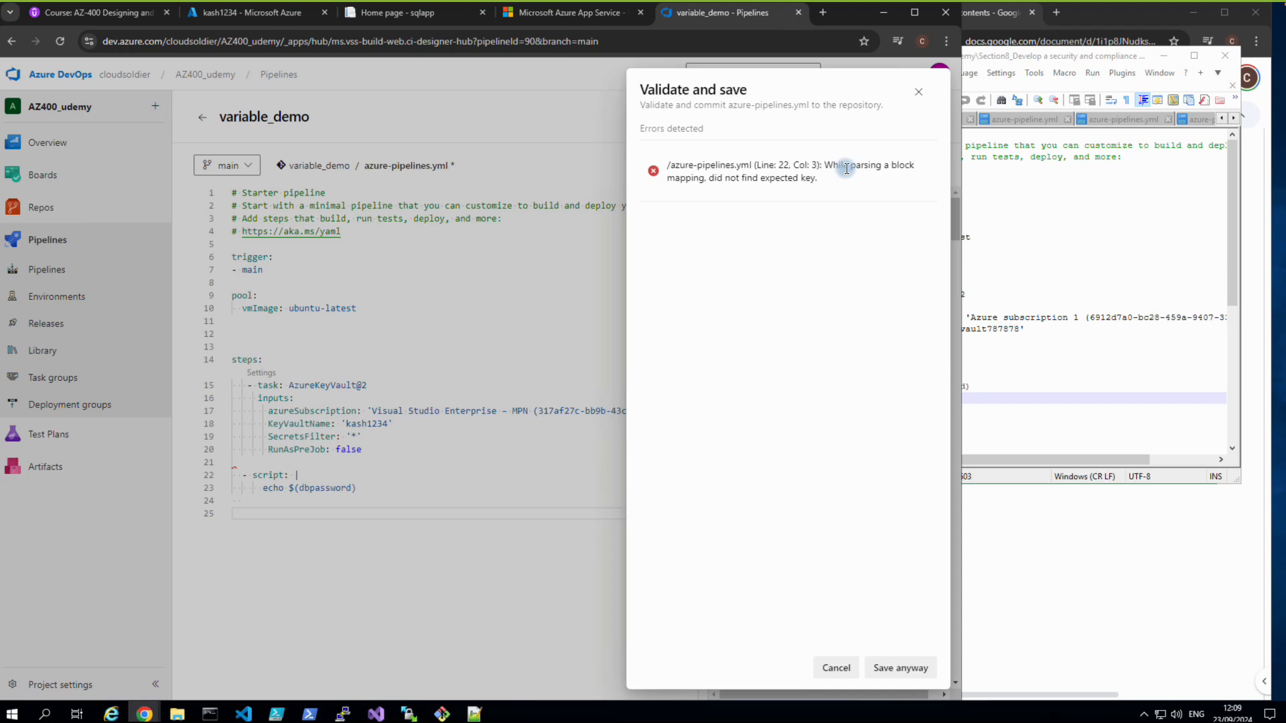
{"action": "left_click", "coordinate": [461, 572]}
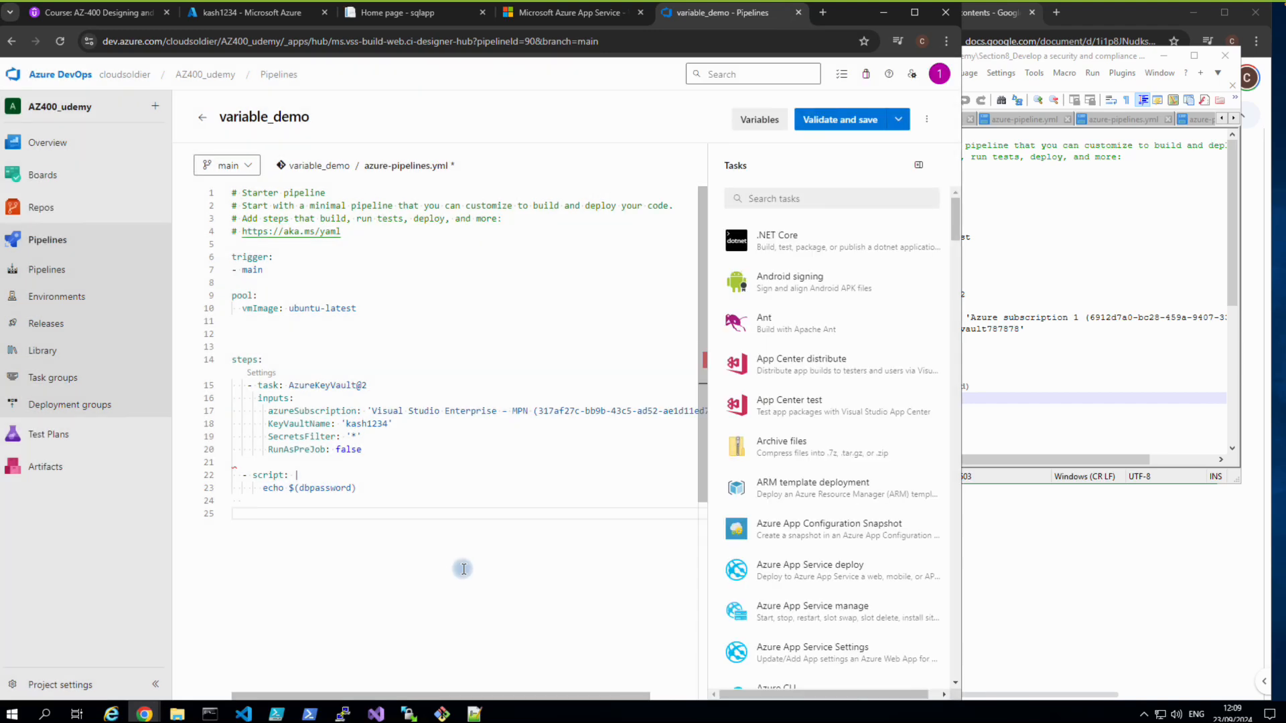
{"action": "left_click", "coordinate": [998, 576]}
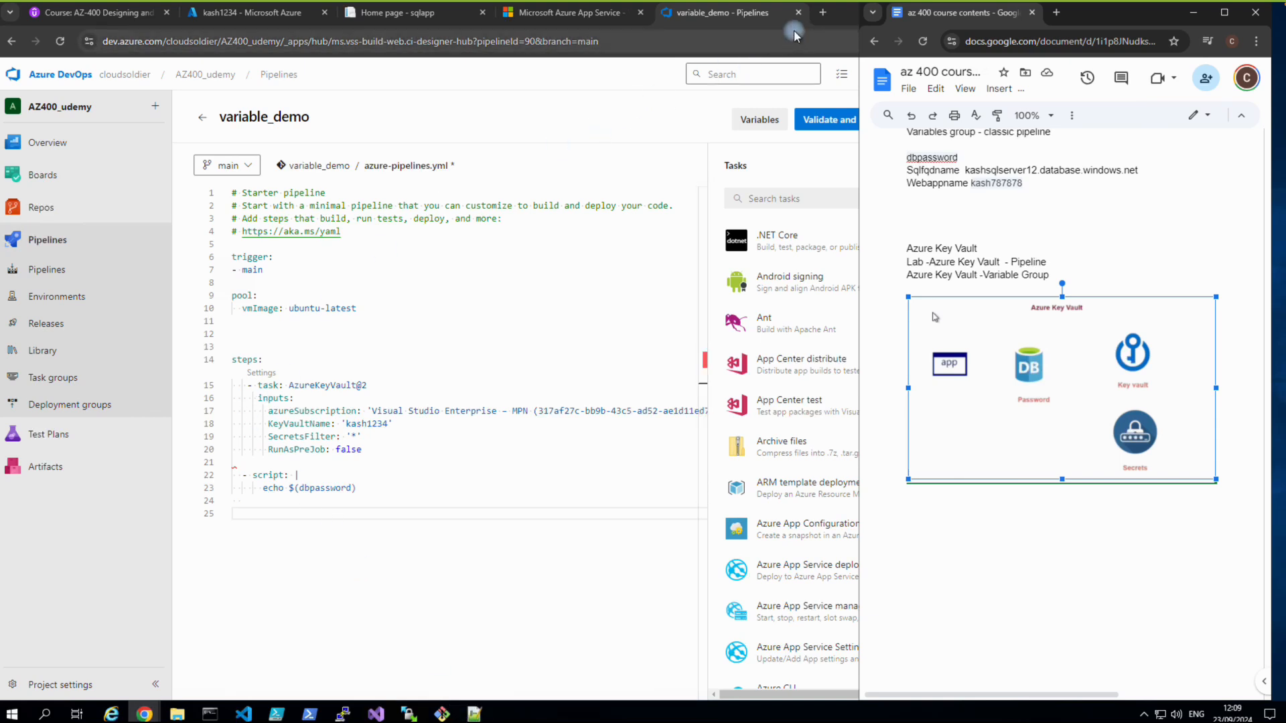
Open ChatGPT in a new browser tab.
{"action": "left_click", "coordinate": [825, 15]}
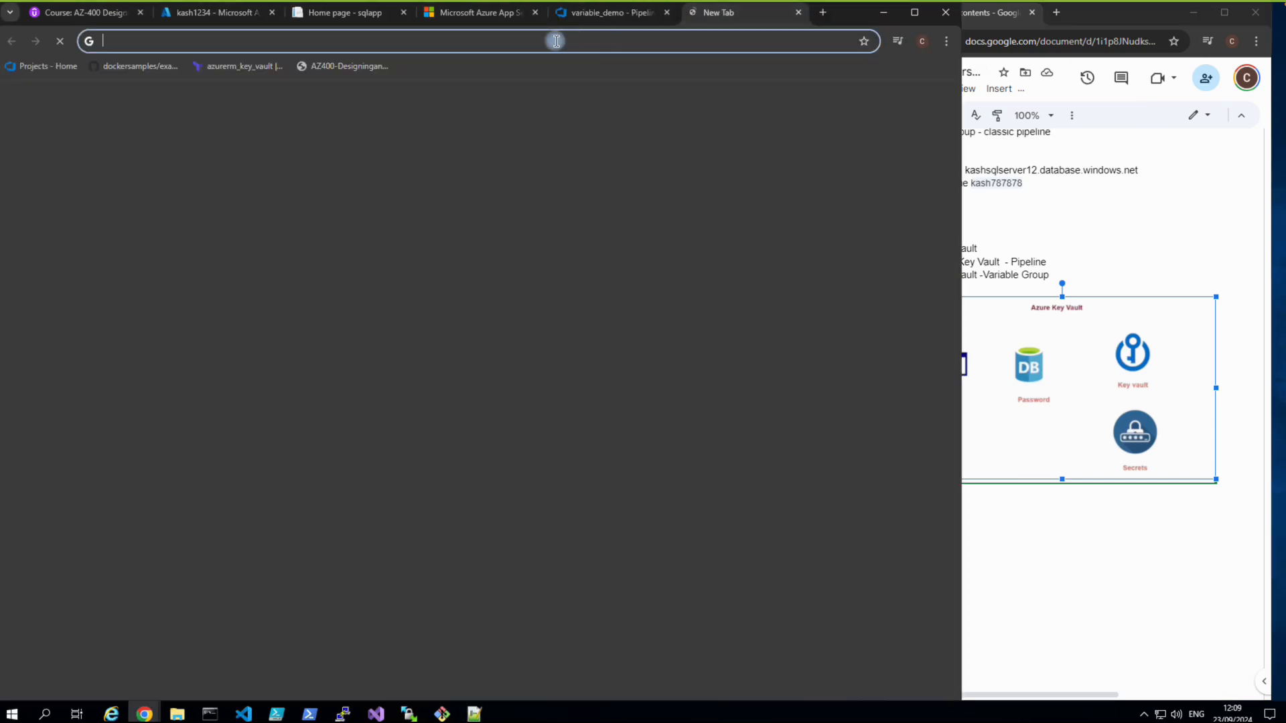
{"action": "left_click", "coordinate": [415, 34]}
{"action": "type", "text": "c"}
{"action": "key", "text": "Return"}
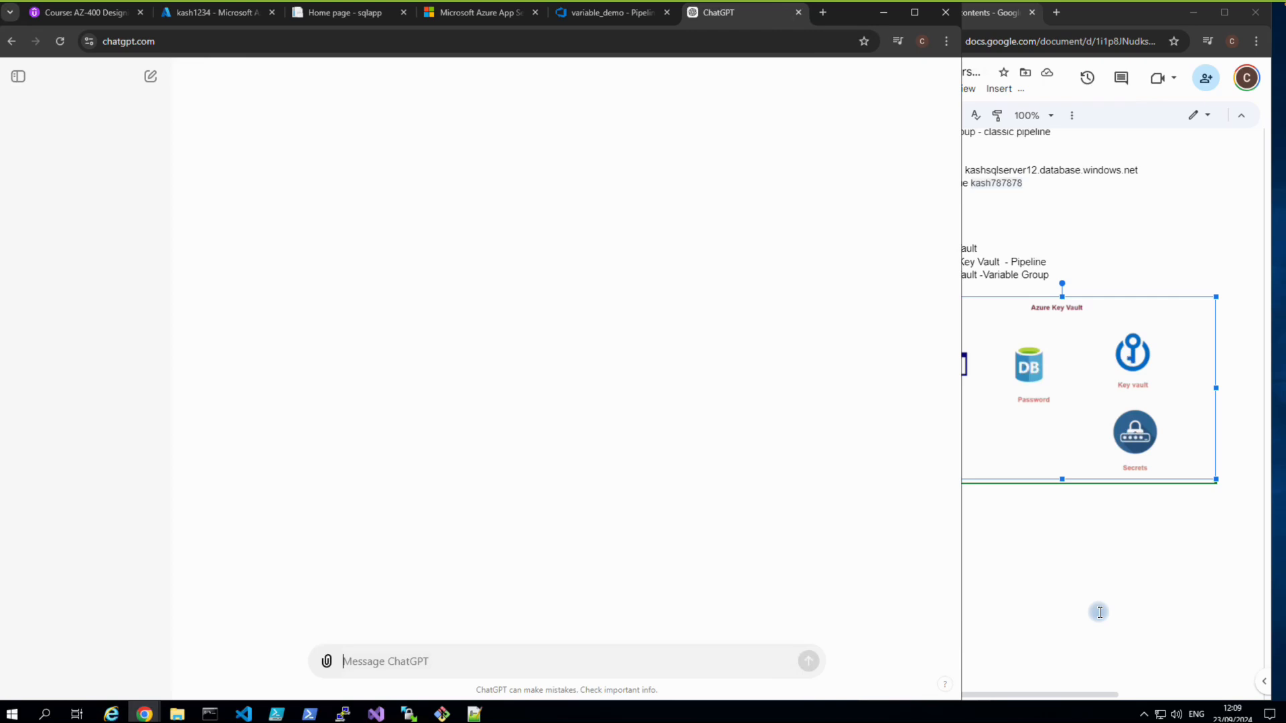
{"action": "left_click", "coordinate": [575, 13]}
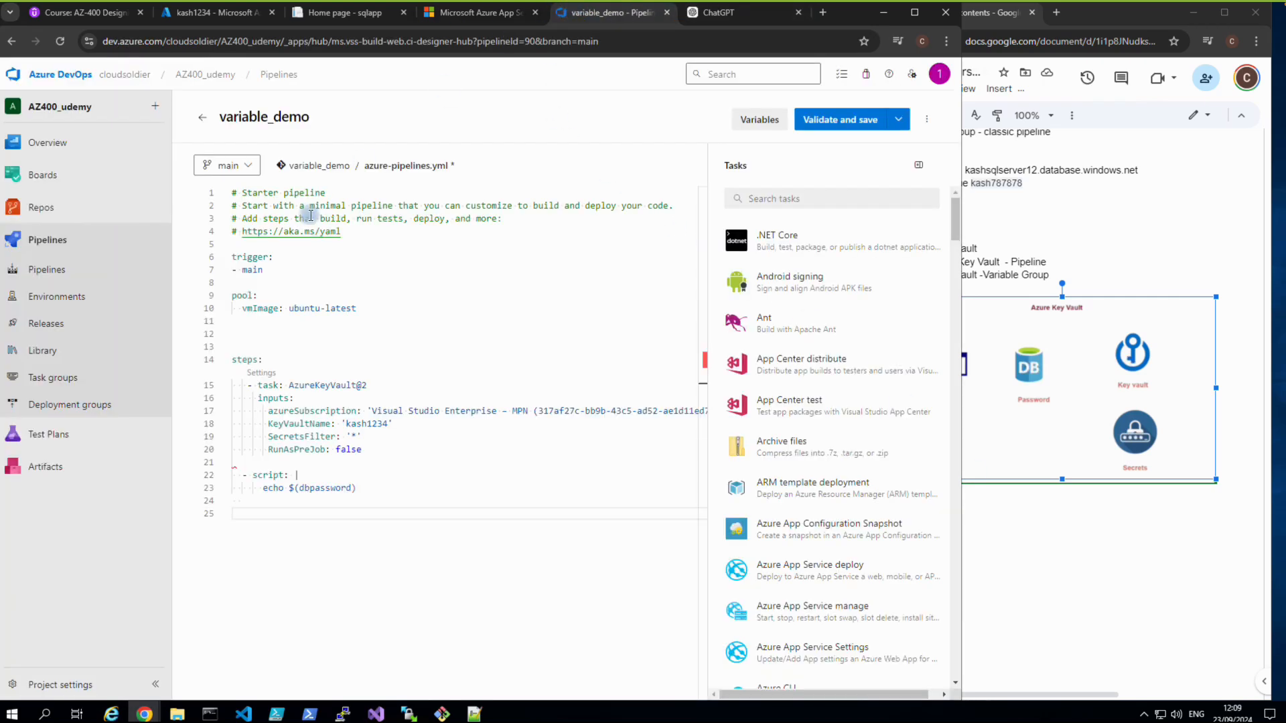
{"action": "left_click", "coordinate": [706, 13]}
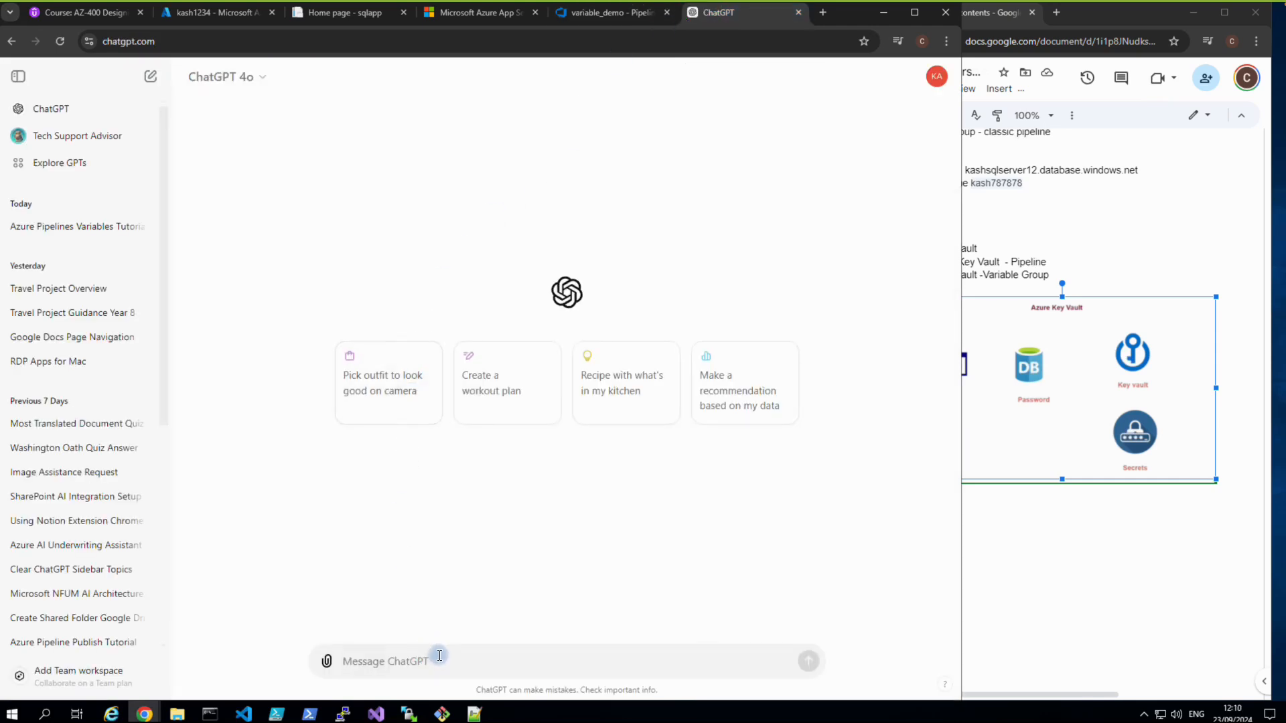
Ask ChatGPT 'please fix this code' with the pasted steps YAML and copy its corrected code.
{"action": "type", "text": "please fix"}
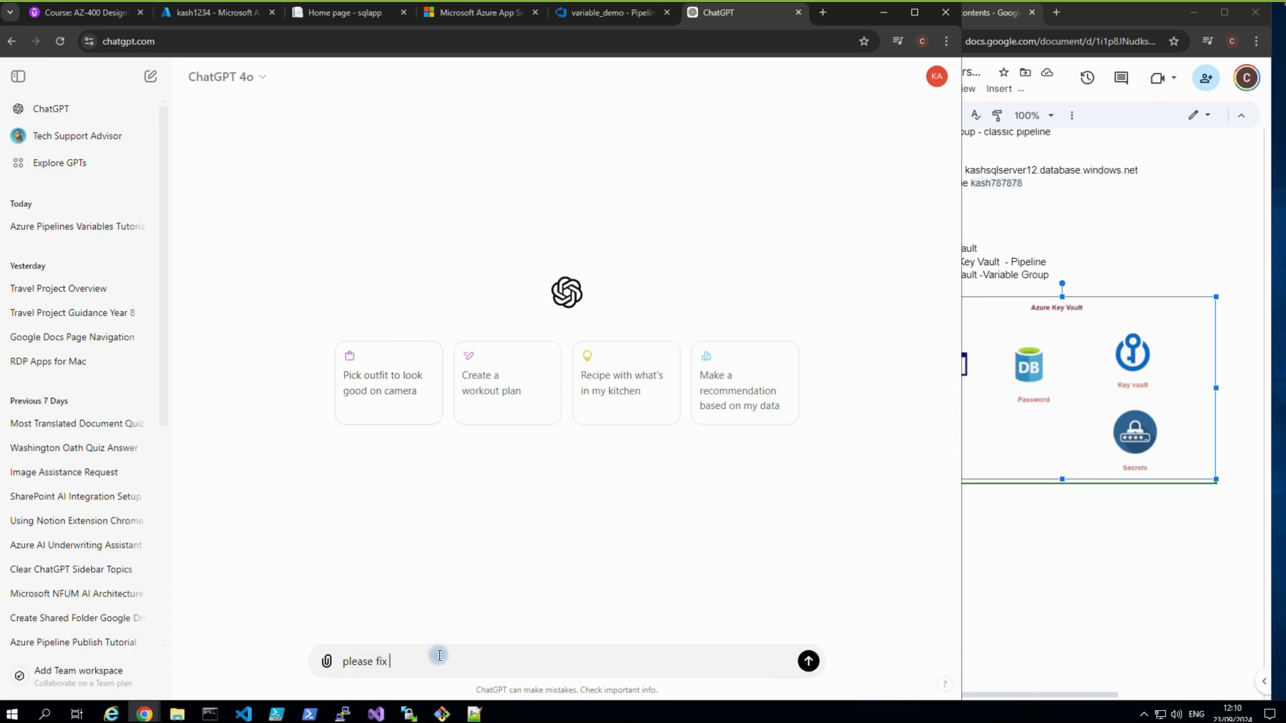
{"action": "type", "text": " this code"}
{"action": "key", "text": "Return"}
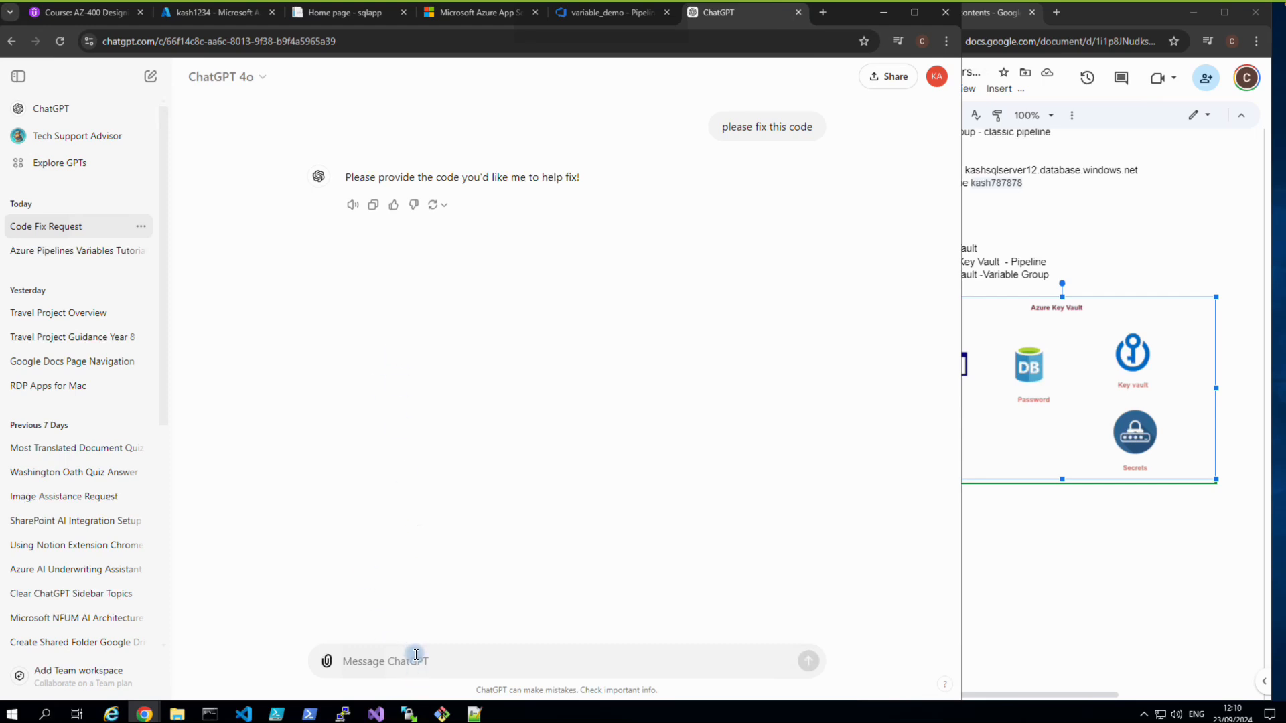
{"action": "key", "text": "ctrl+v"}
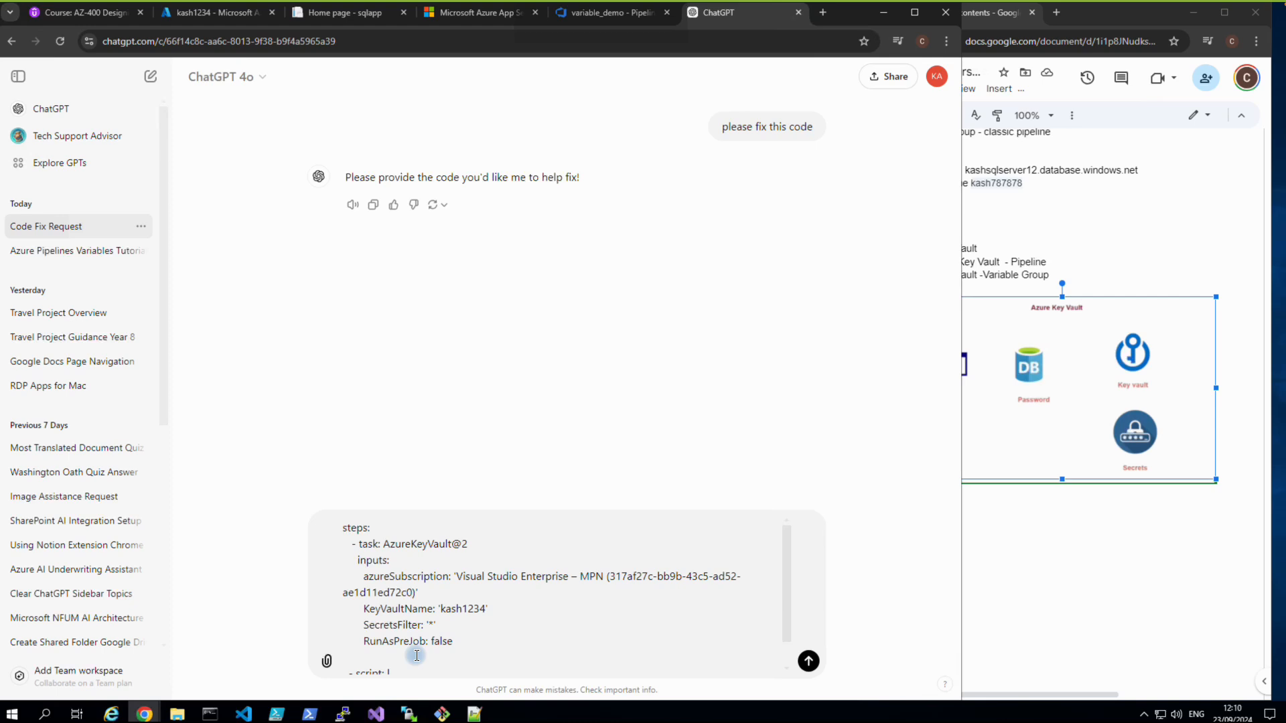
{"action": "key", "text": "Return"}
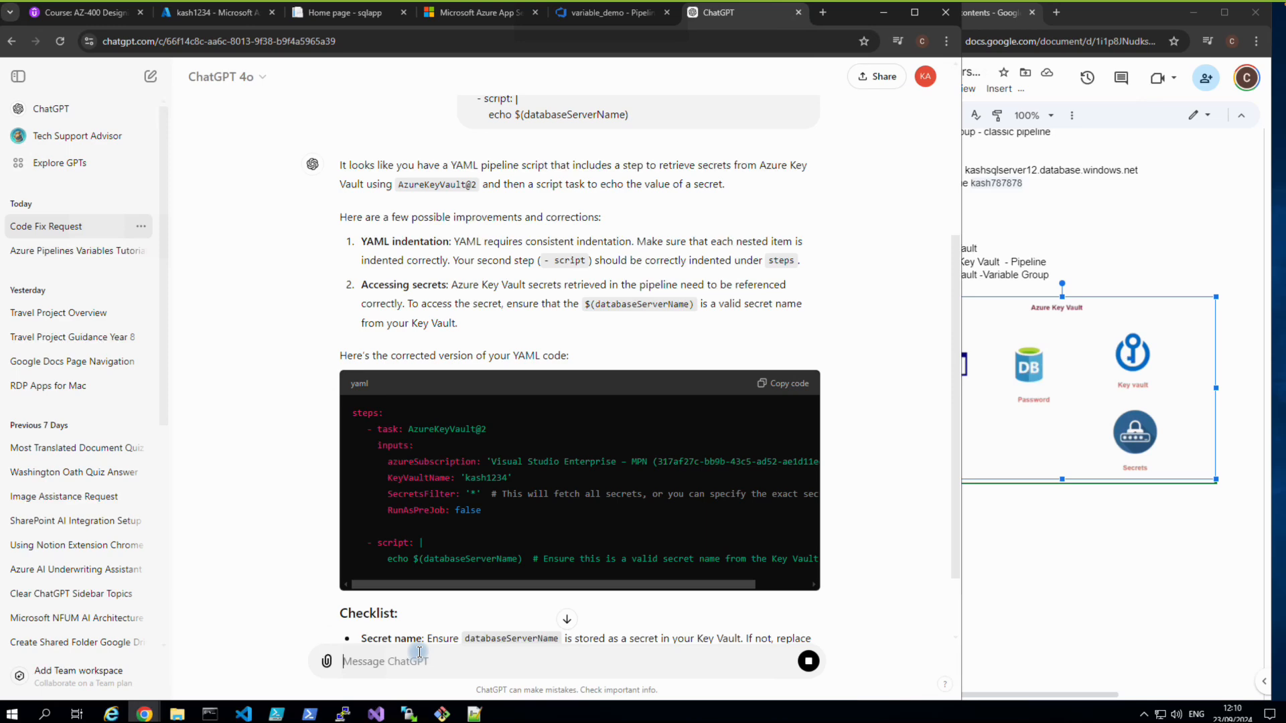
{"action": "left_click", "coordinate": [777, 392]}
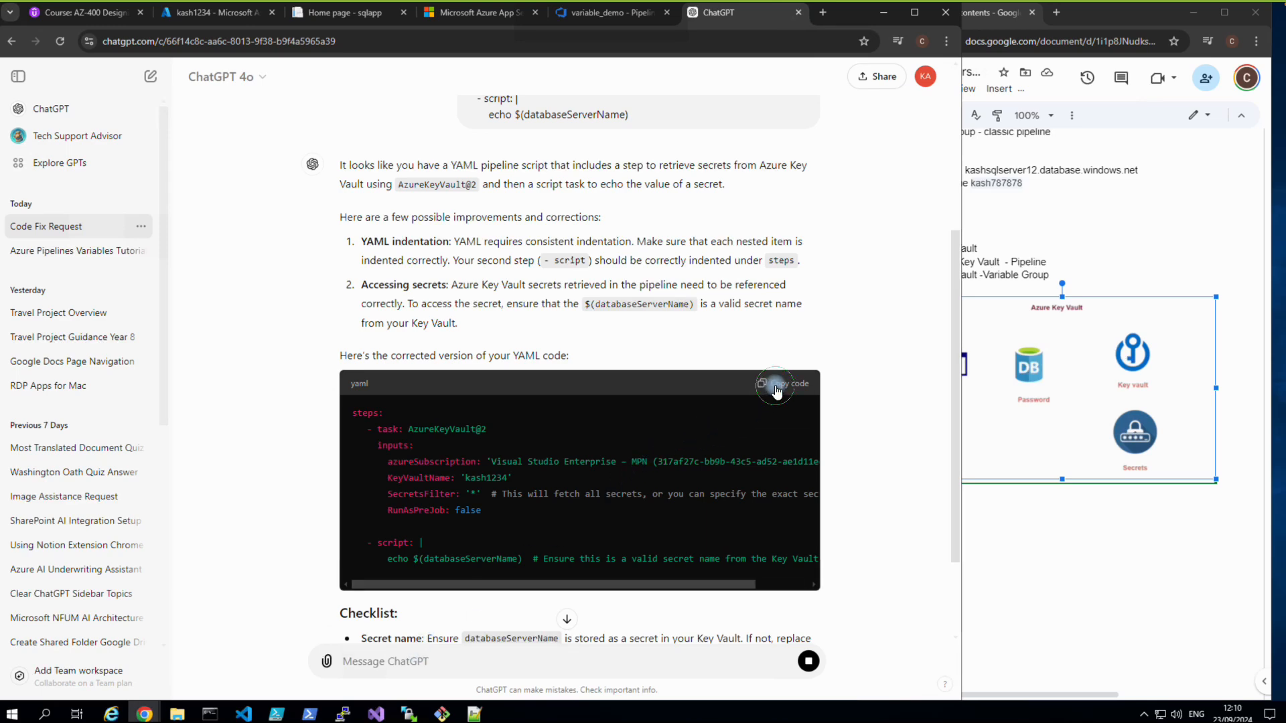
{"action": "left_click", "coordinate": [604, 19]}
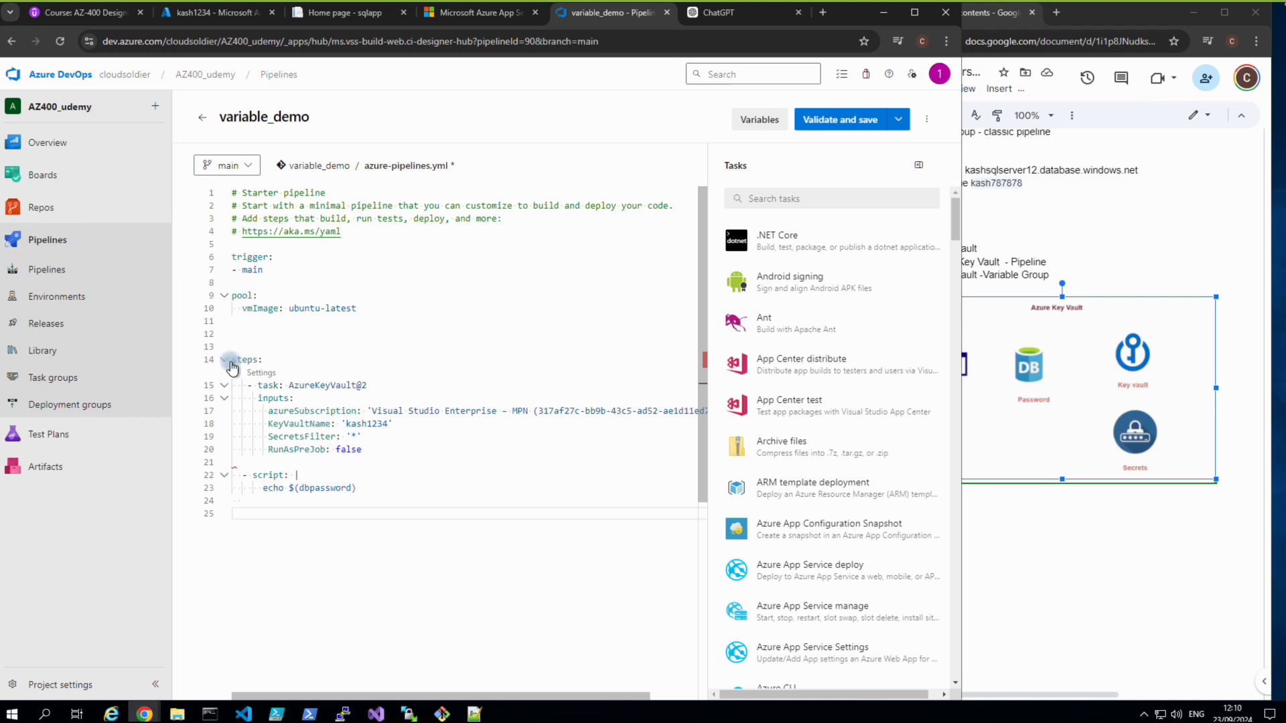
Paste ChatGPT's corrected YAML over lines 14–23, then validate and save to main.
{"action": "left_click", "coordinate": [696, 17]}
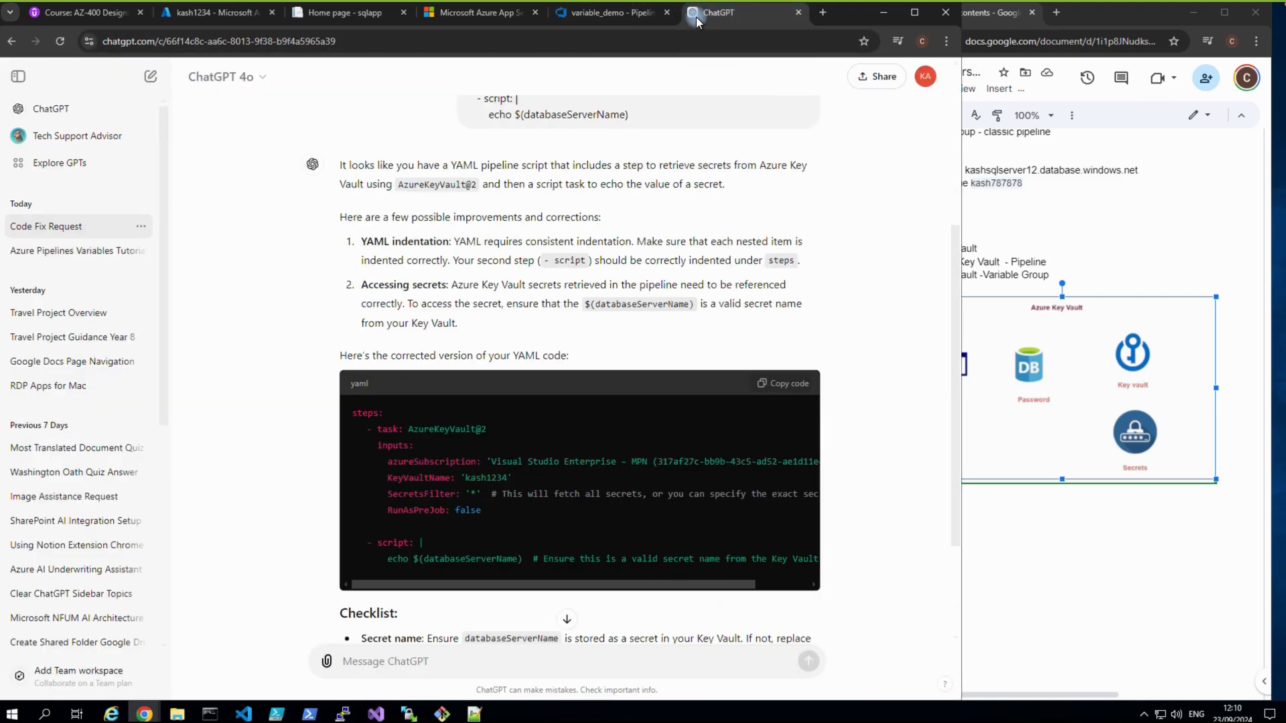
{"action": "left_click", "coordinate": [635, 20]}
{"action": "left_click", "coordinate": [333, 332]}
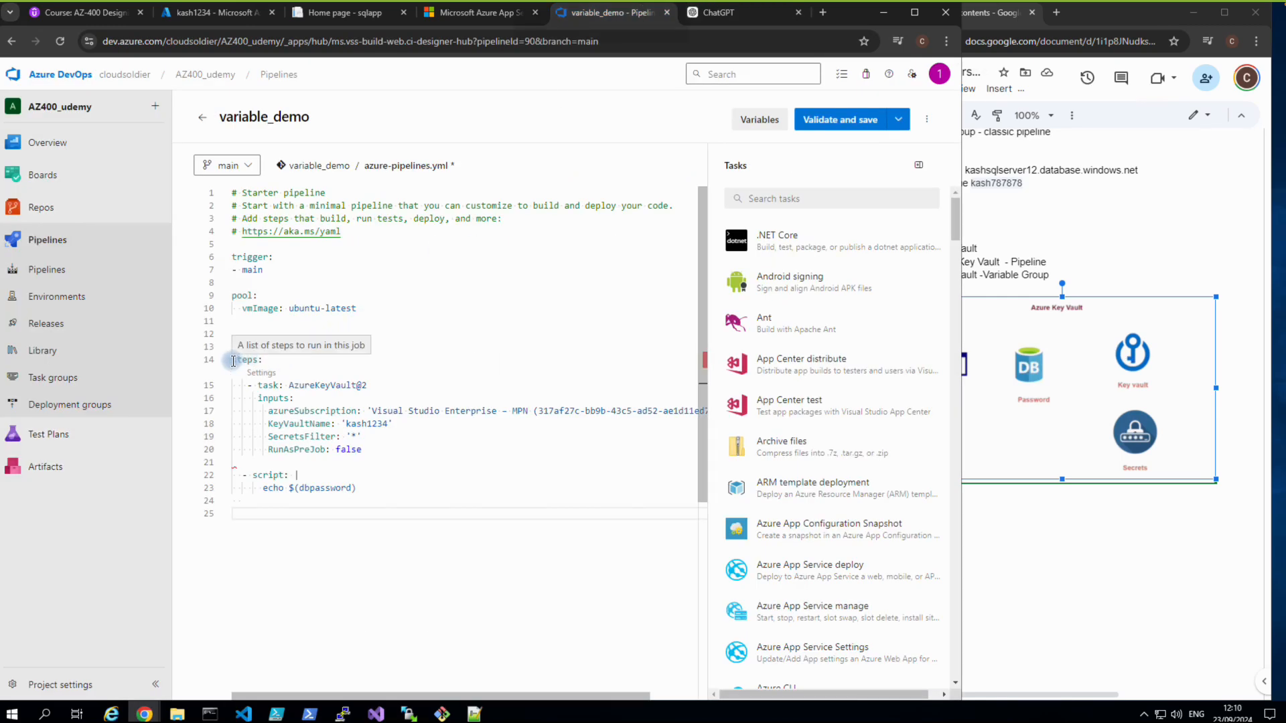
{"action": "left_click_drag", "start_coordinate": [234, 360], "coordinate": [354, 490]}
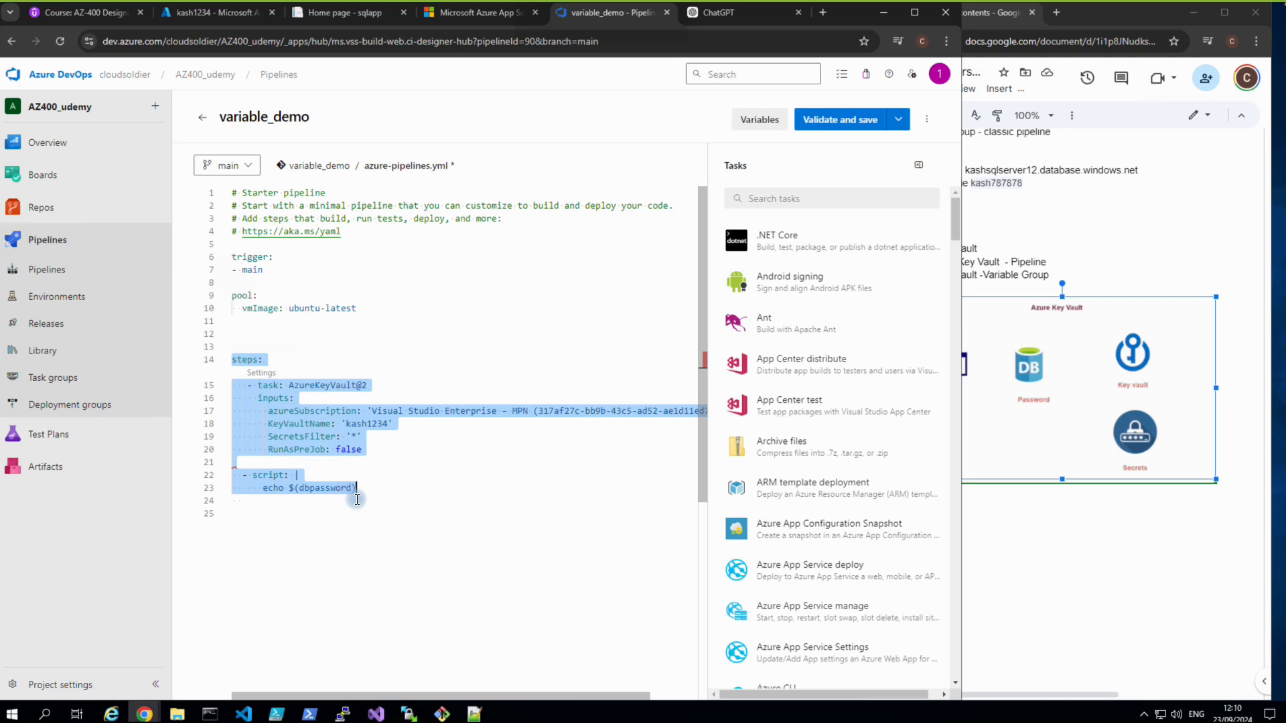
{"action": "key", "text": "ctrl+v"}
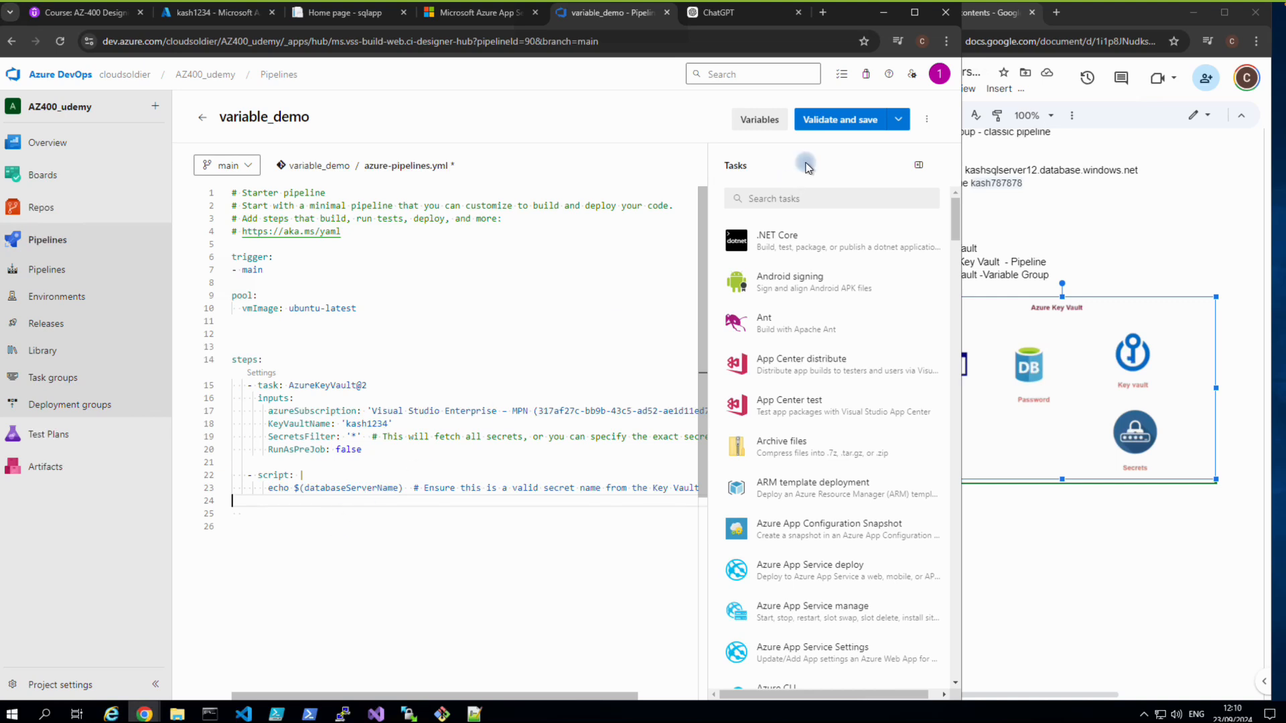
{"action": "left_click", "coordinate": [817, 117]}
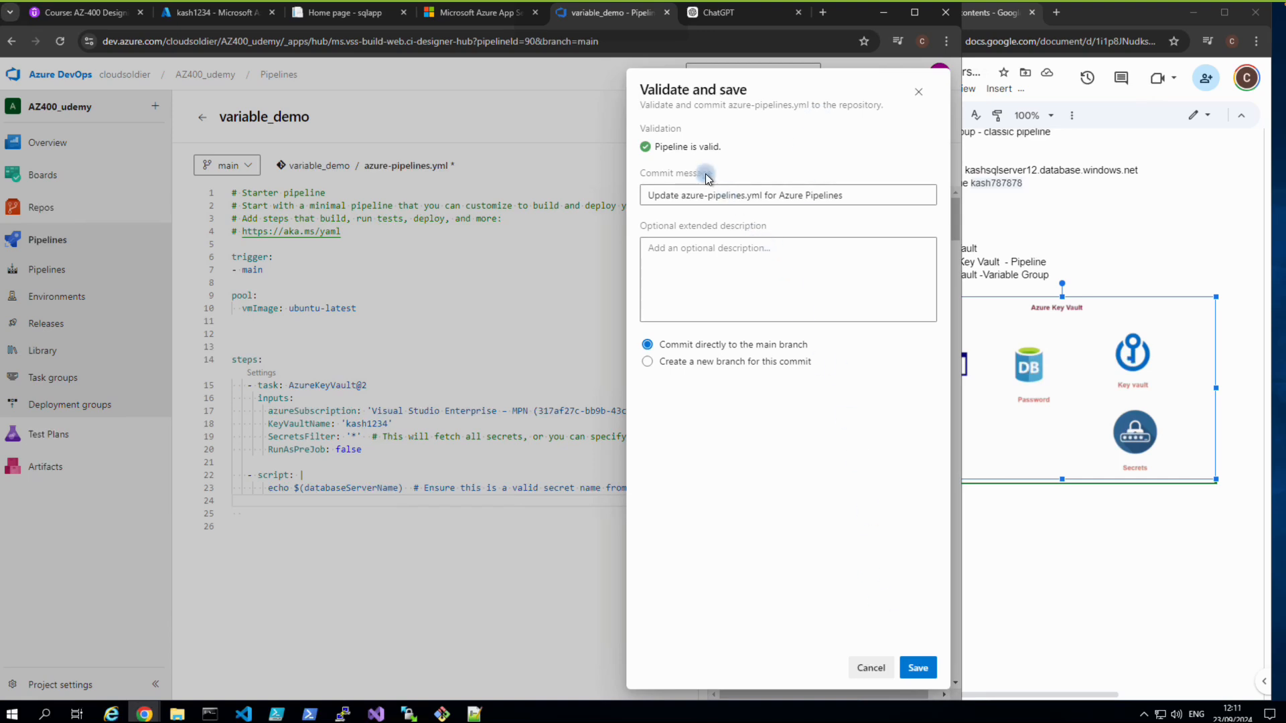
{"action": "left_click", "coordinate": [919, 668]}
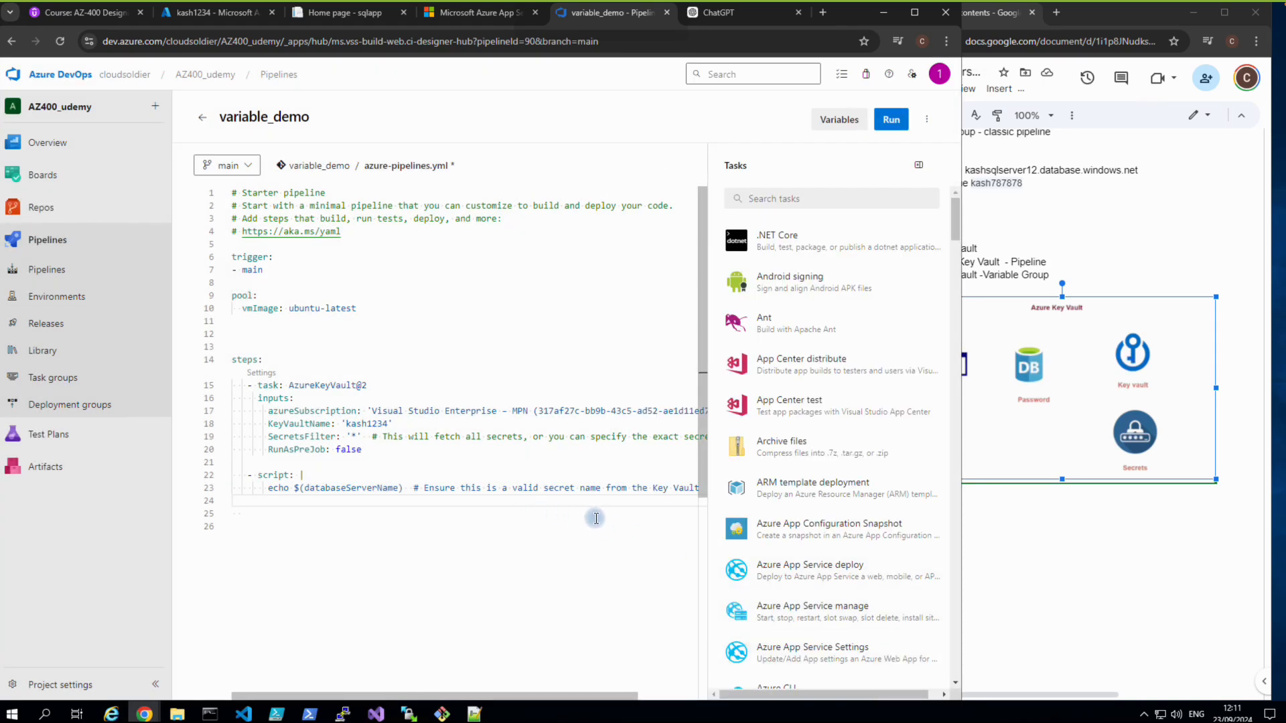
Change the line 23 echo from $(databaseServerName) to $(dbpassword) and validate the pipeline.
{"action": "left_click", "coordinate": [918, 166]}
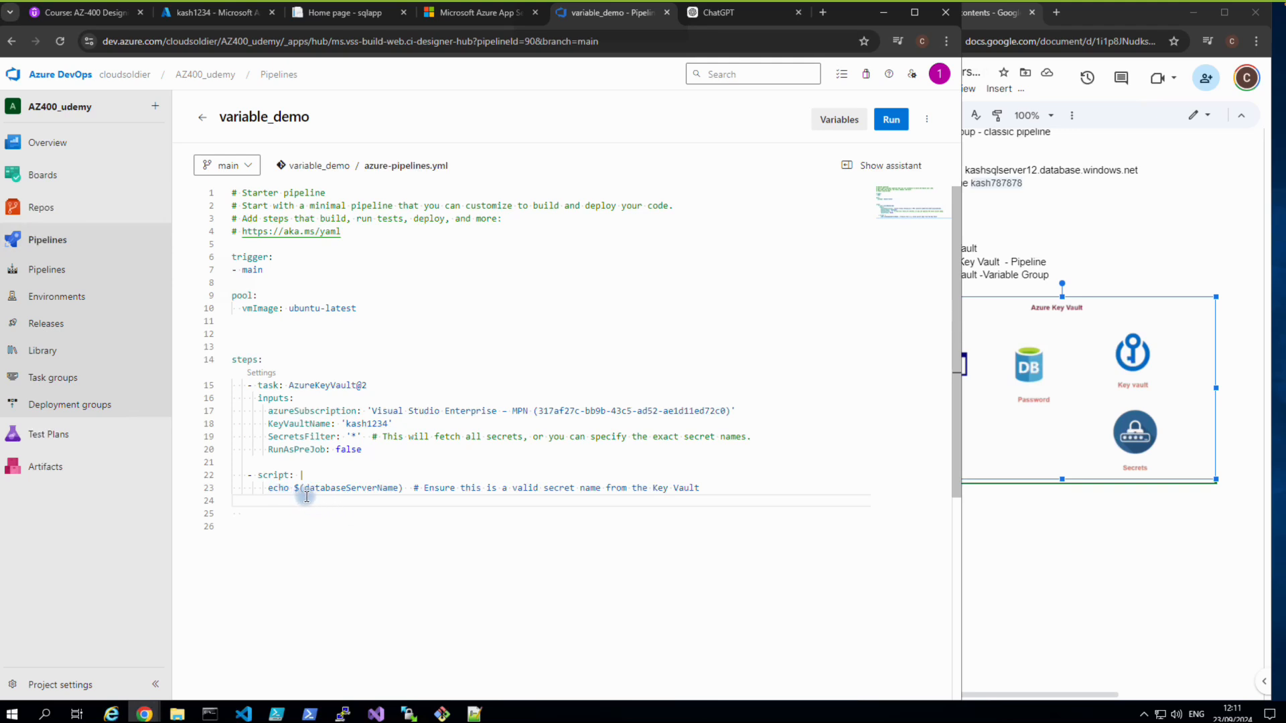
{"action": "double_click", "coordinate": [398, 490]}
{"action": "type", "text": "datab"}
{"action": "key", "text": "BackSpace"}
{"action": "key", "text": "BackSpace"}
{"action": "key", "text": "BackSpace"}
{"action": "key", "text": "BackSpace"}
{"action": "type", "text": "bpassword"}
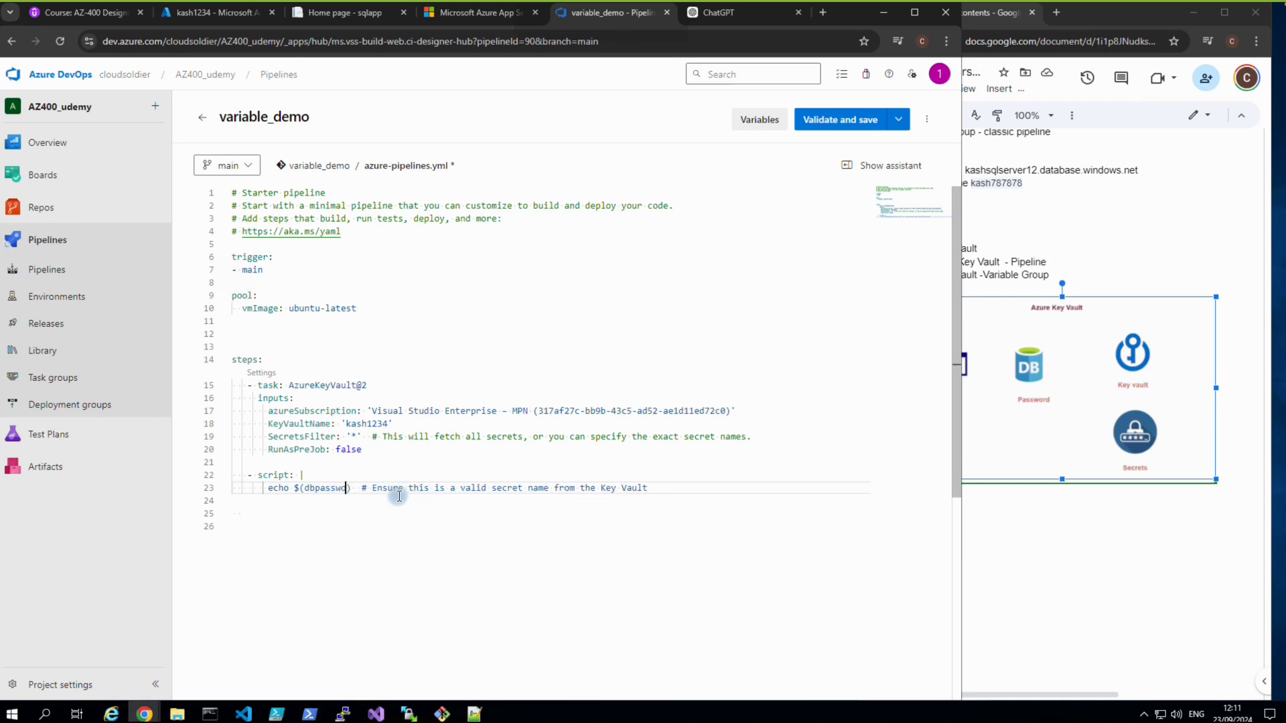
{"action": "left_click", "coordinate": [842, 124]}
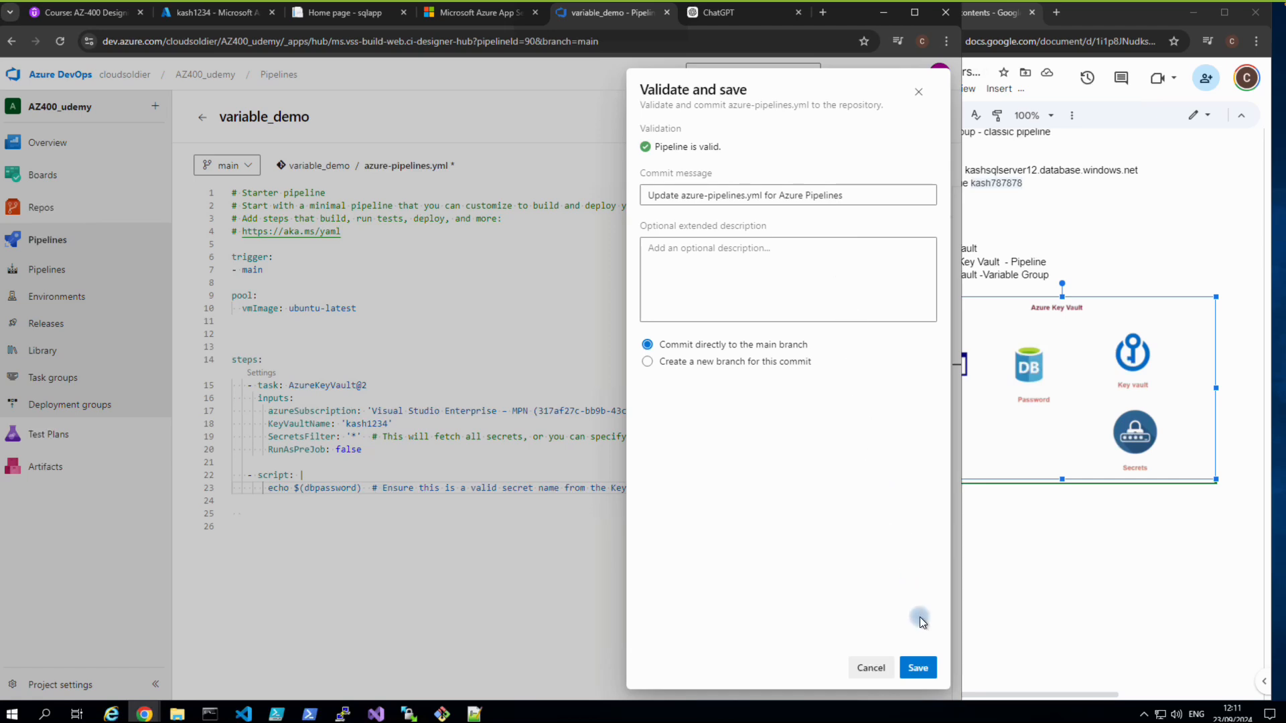
Commit the edit to main and queue run #20240923.5 of variable_demo on main.
{"action": "left_click", "coordinate": [919, 667]}
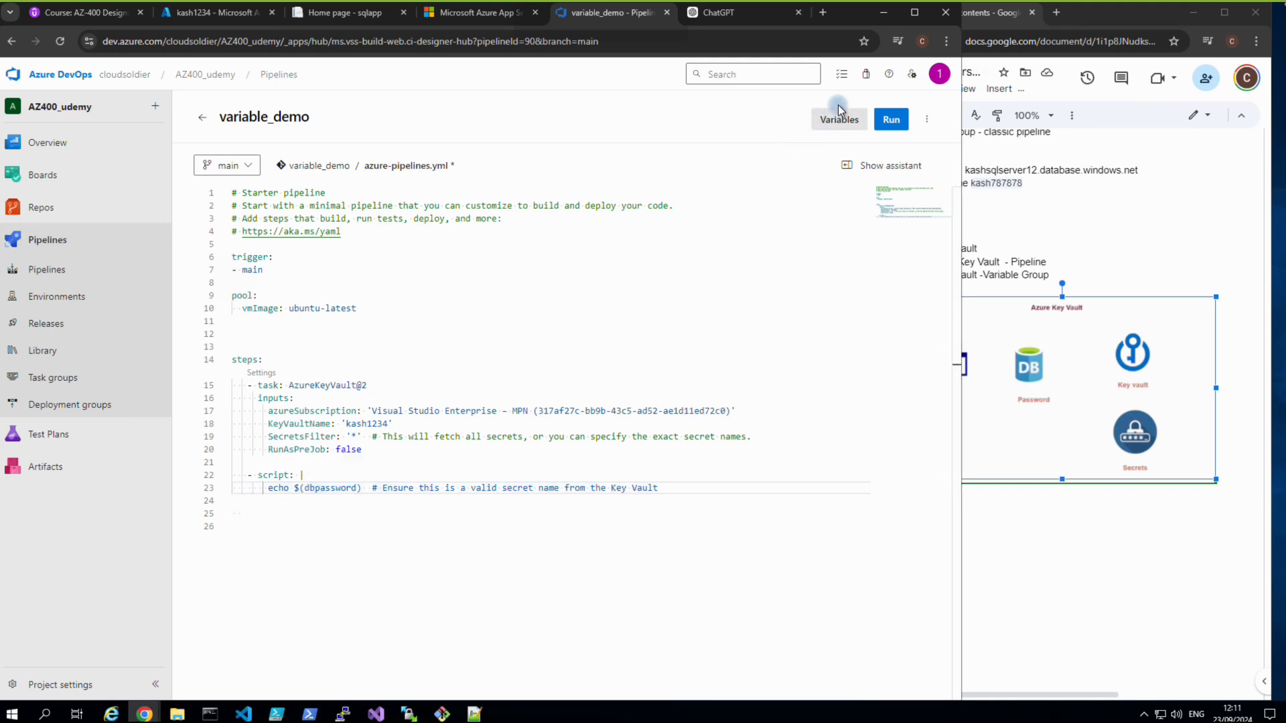
{"action": "left_click", "coordinate": [891, 120]}
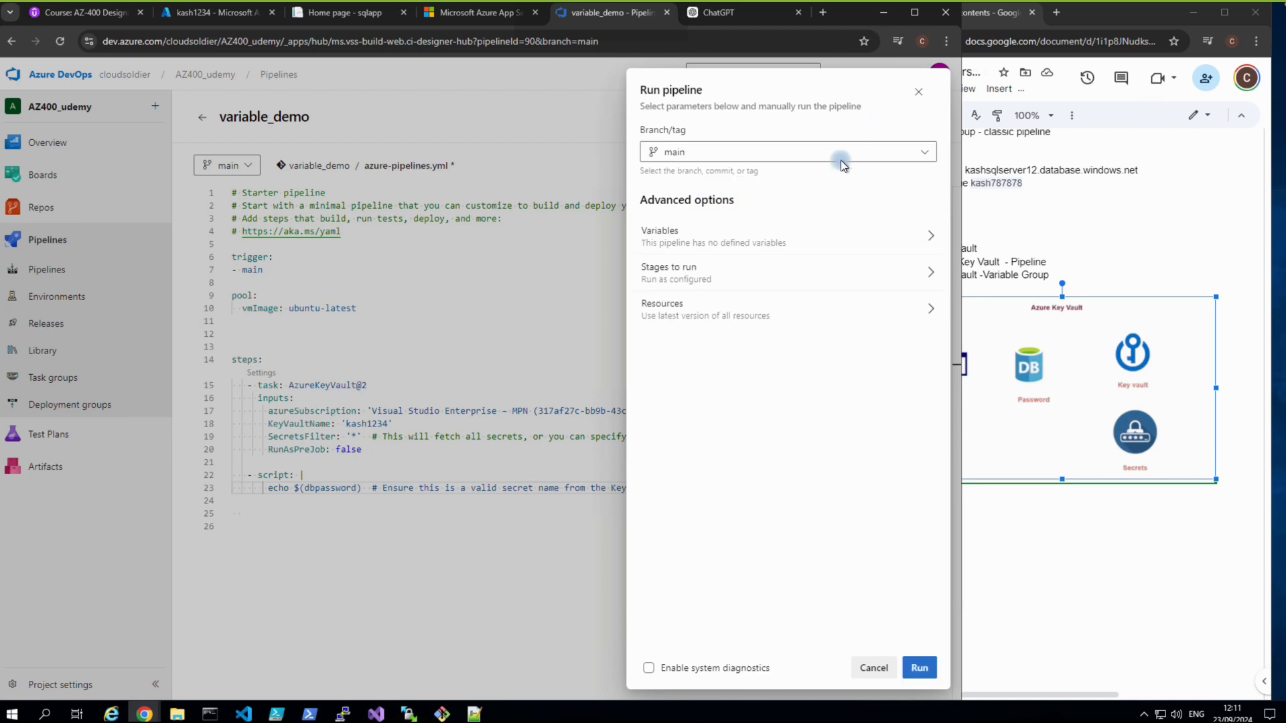
{"action": "left_click", "coordinate": [914, 670]}
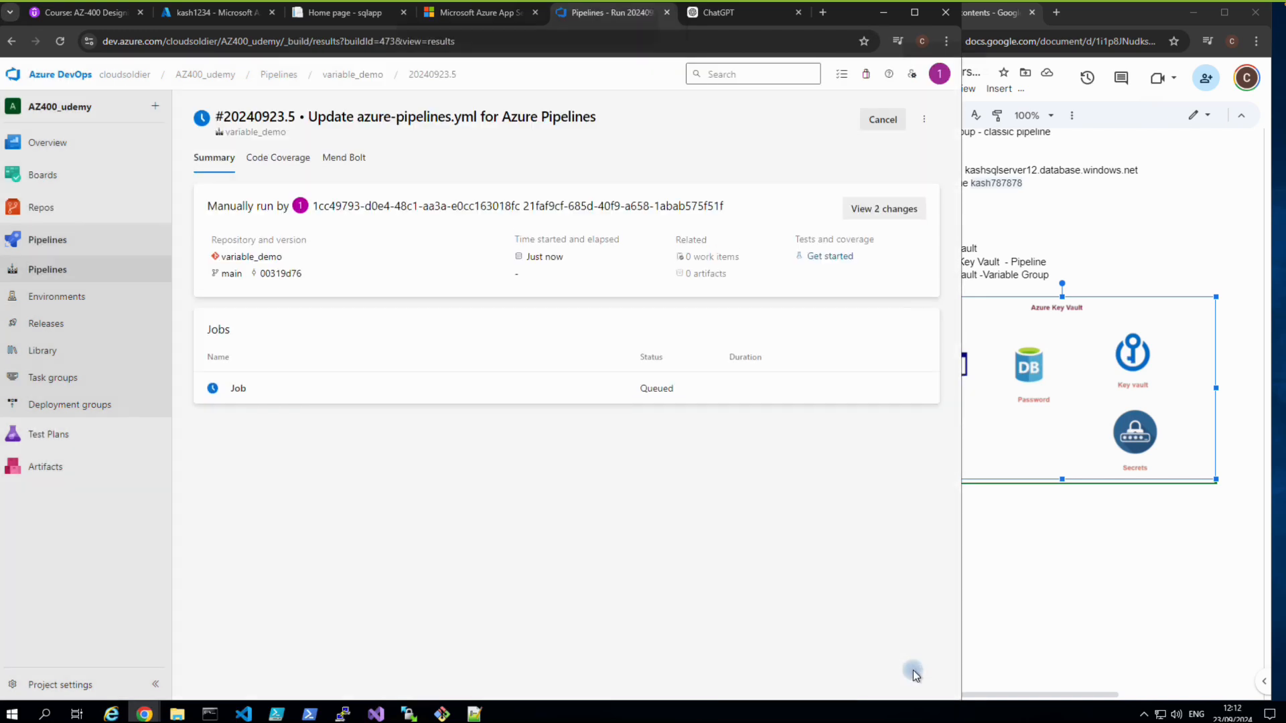
Permit the queued job to use the Azure subscription service connection.
{"action": "left_click", "coordinate": [241, 389]}
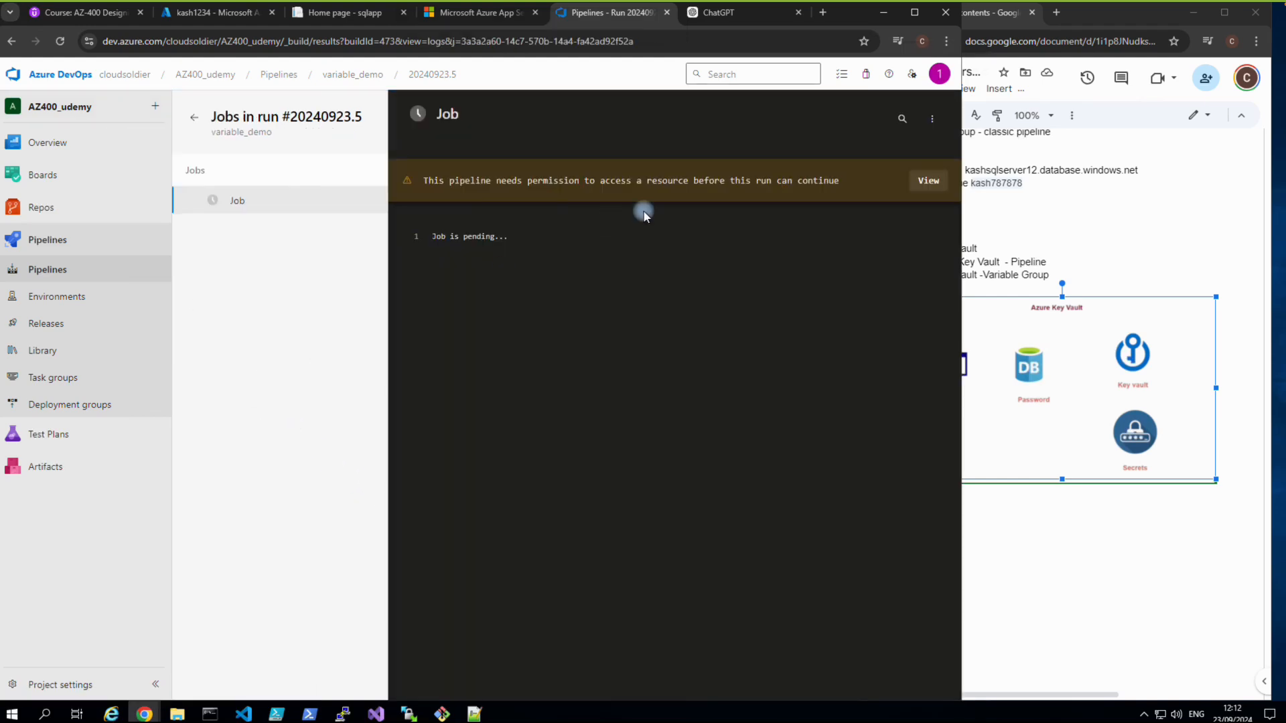
{"action": "left_click", "coordinate": [891, 197]}
{"action": "left_click", "coordinate": [900, 158]}
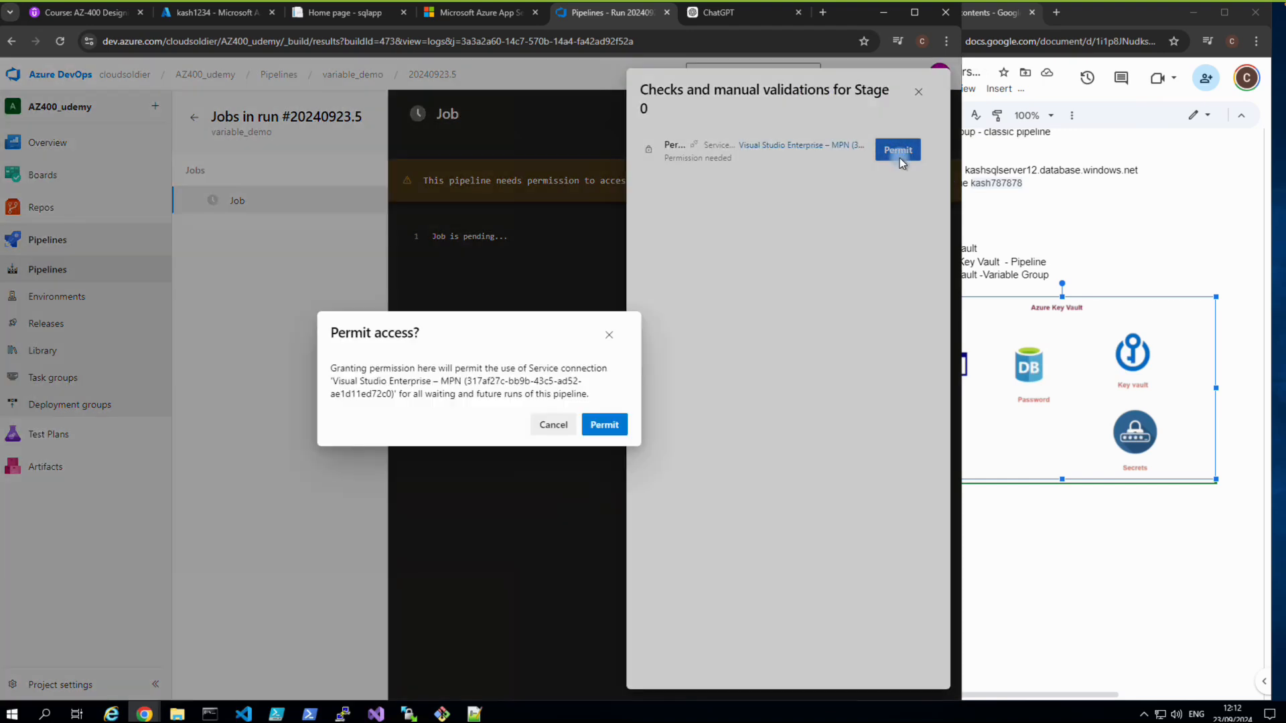
{"action": "left_click", "coordinate": [609, 425]}
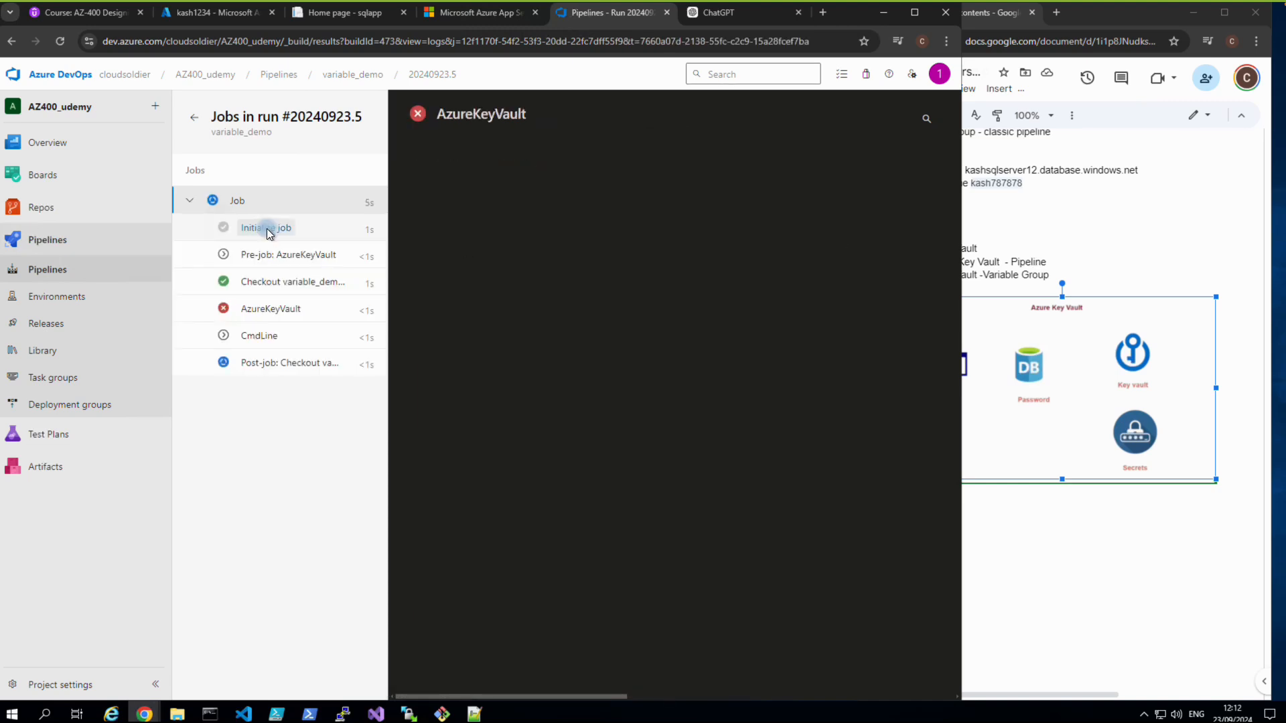
Read the AzureKeyVault step's error about missing secrets list permission on kash1234.
{"action": "left_click", "coordinate": [295, 309]}
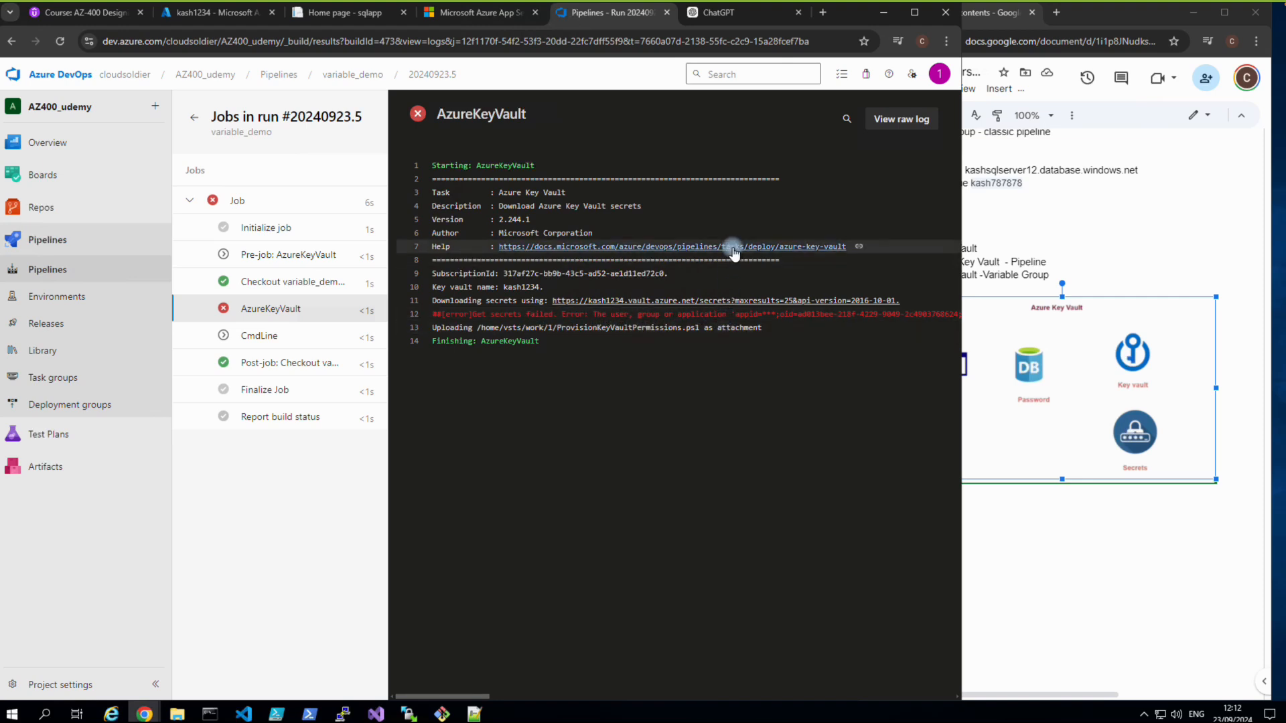
{"action": "left_click_drag", "start_coordinate": [467, 693], "coordinate": [600, 697]}
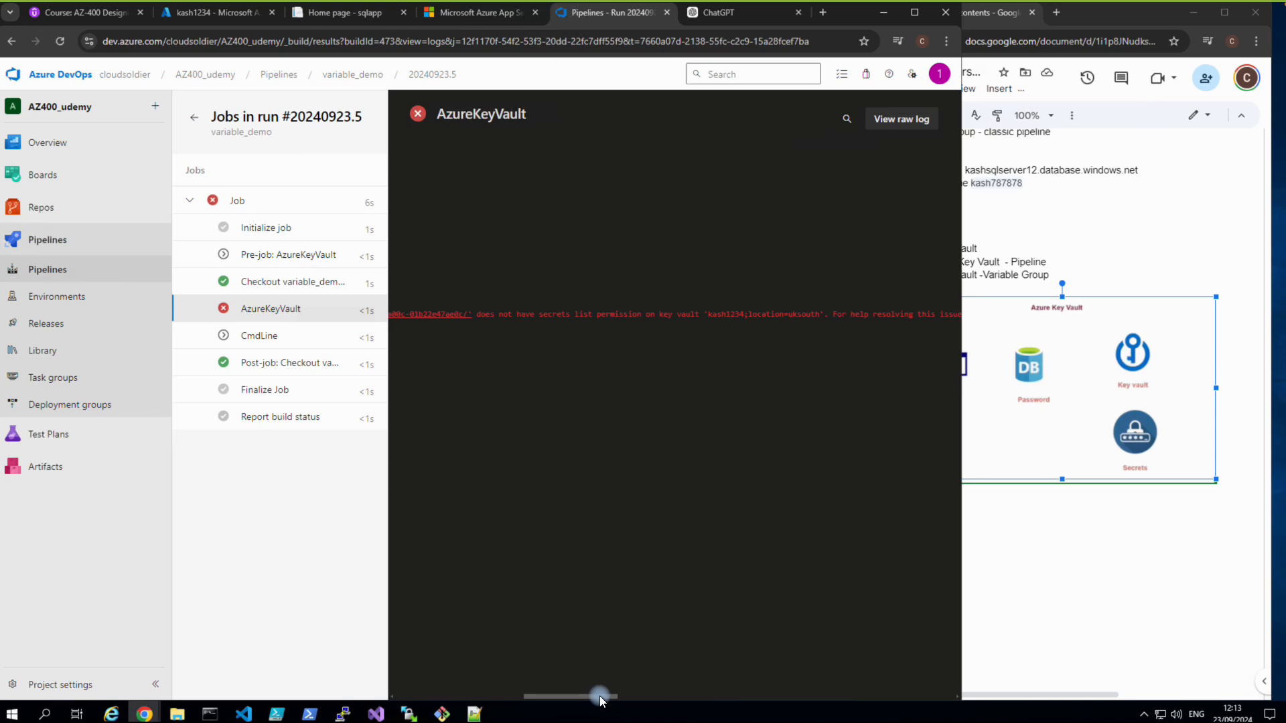
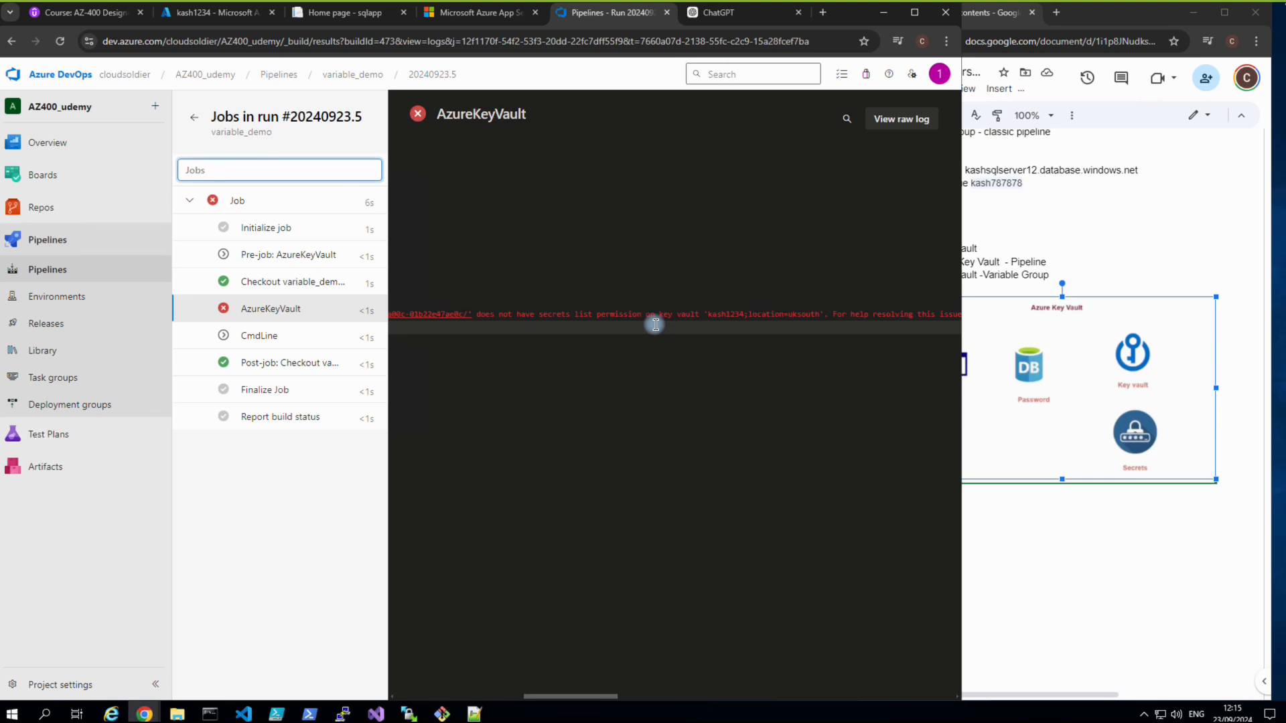
Leave the failed AzureKeyVault job log and go to the AZ400_udemy project settings.
{"action": "left_click", "coordinate": [309, 559]}
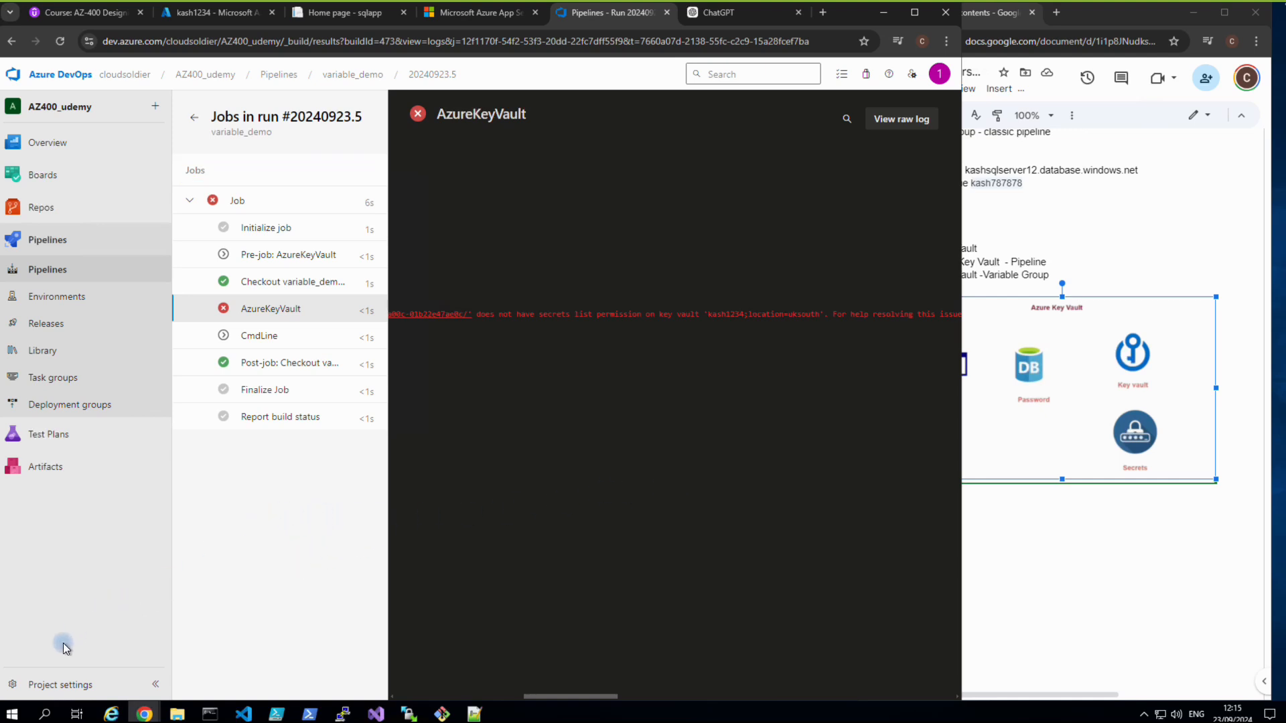
{"action": "left_click", "coordinate": [47, 684]}
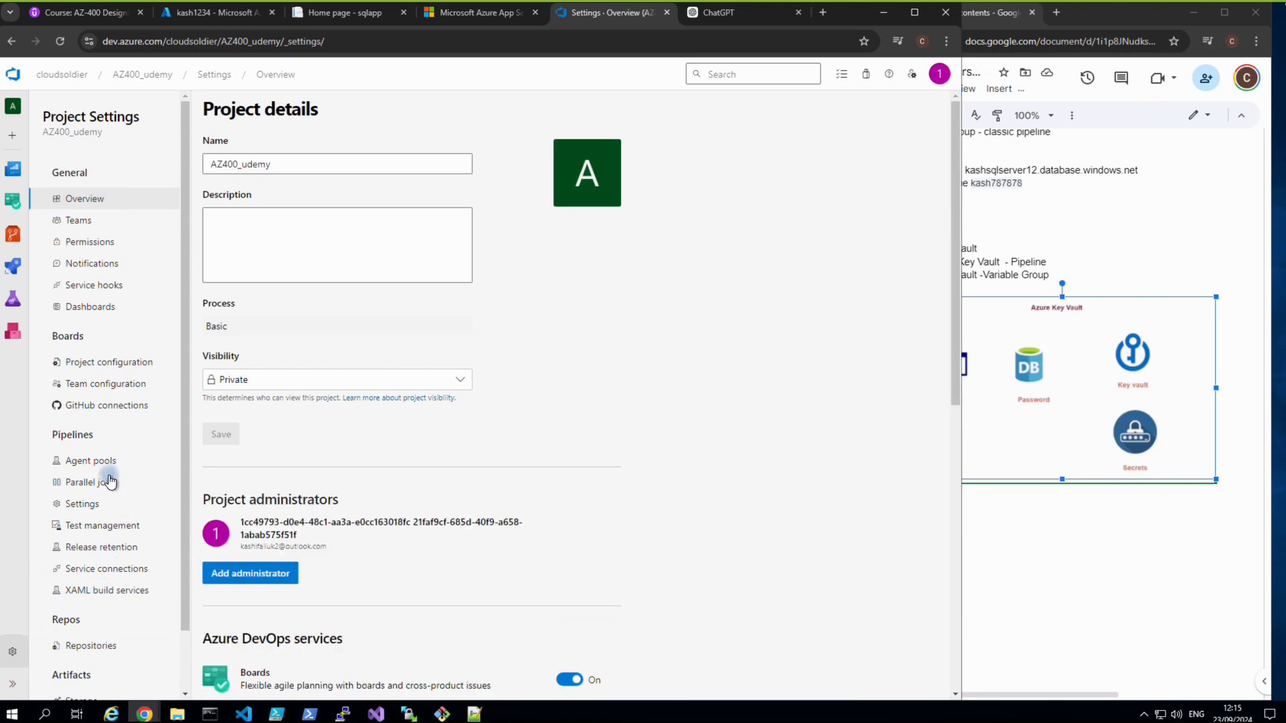
From Service connections, open the Visual Studio Enterprise – MPN connection's app registration in Azure.
{"action": "left_click", "coordinate": [87, 569]}
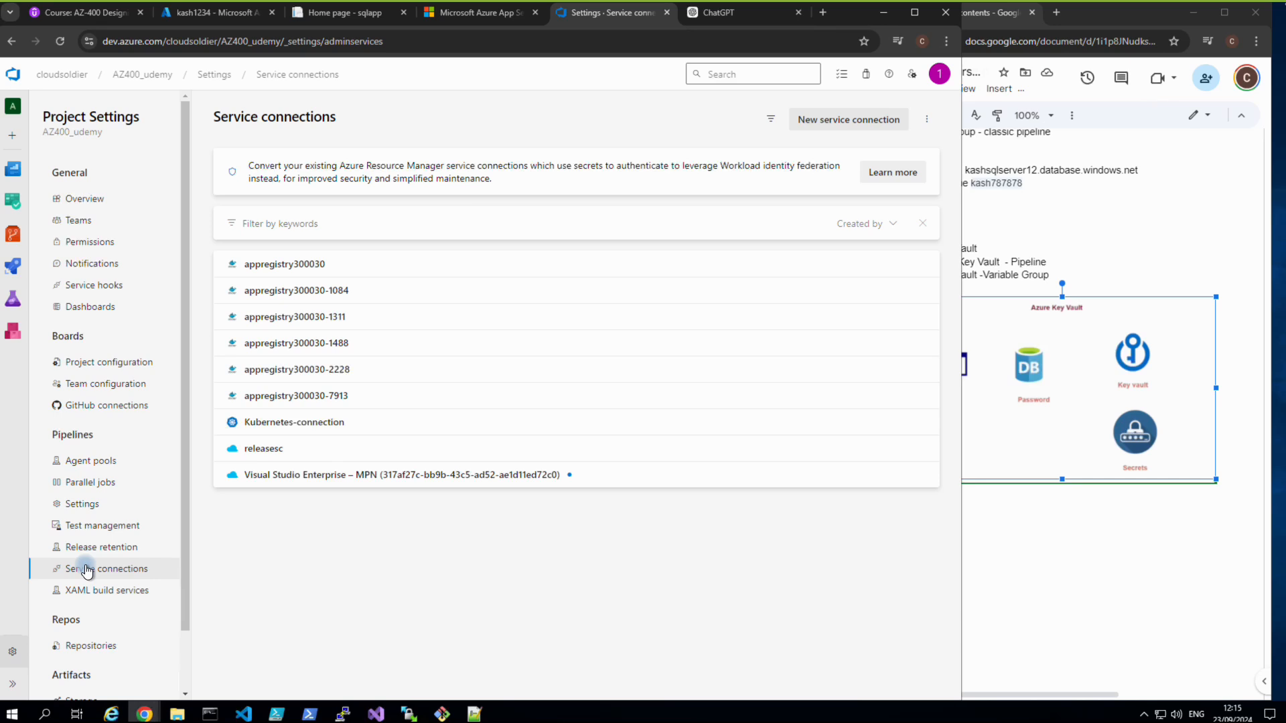
{"action": "left_click", "coordinate": [305, 477]}
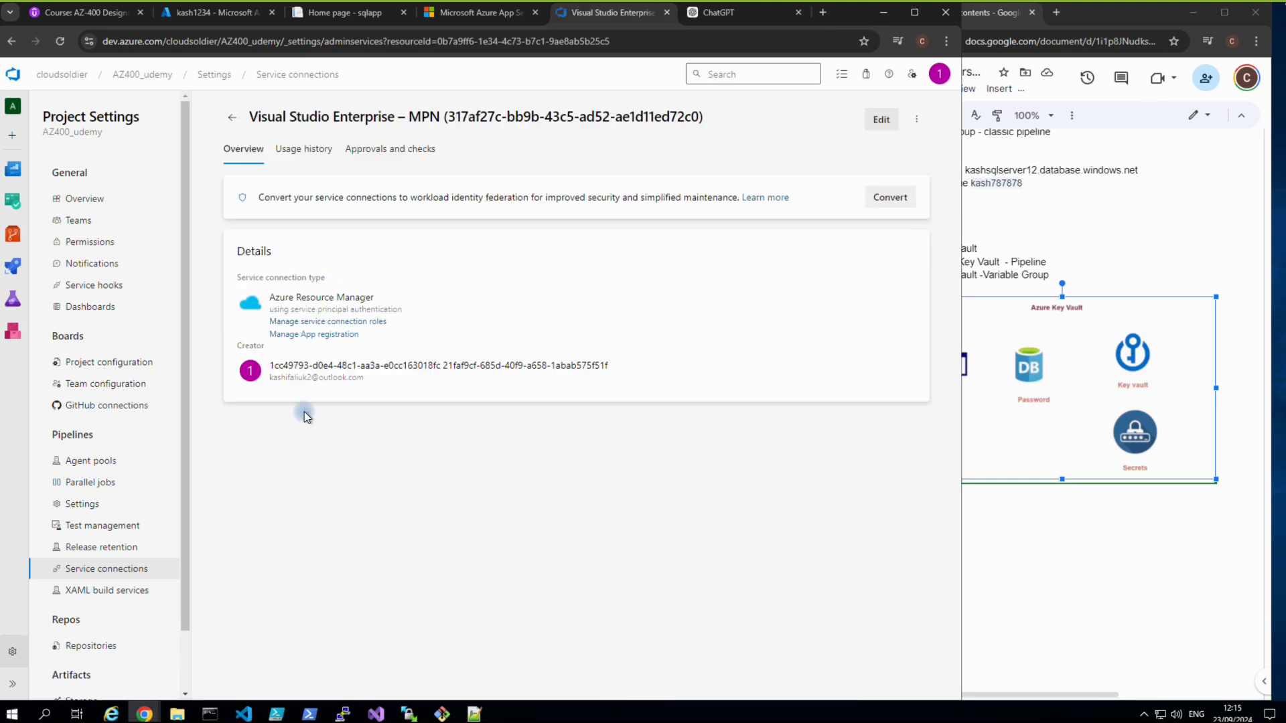
{"action": "left_click", "coordinate": [326, 334]}
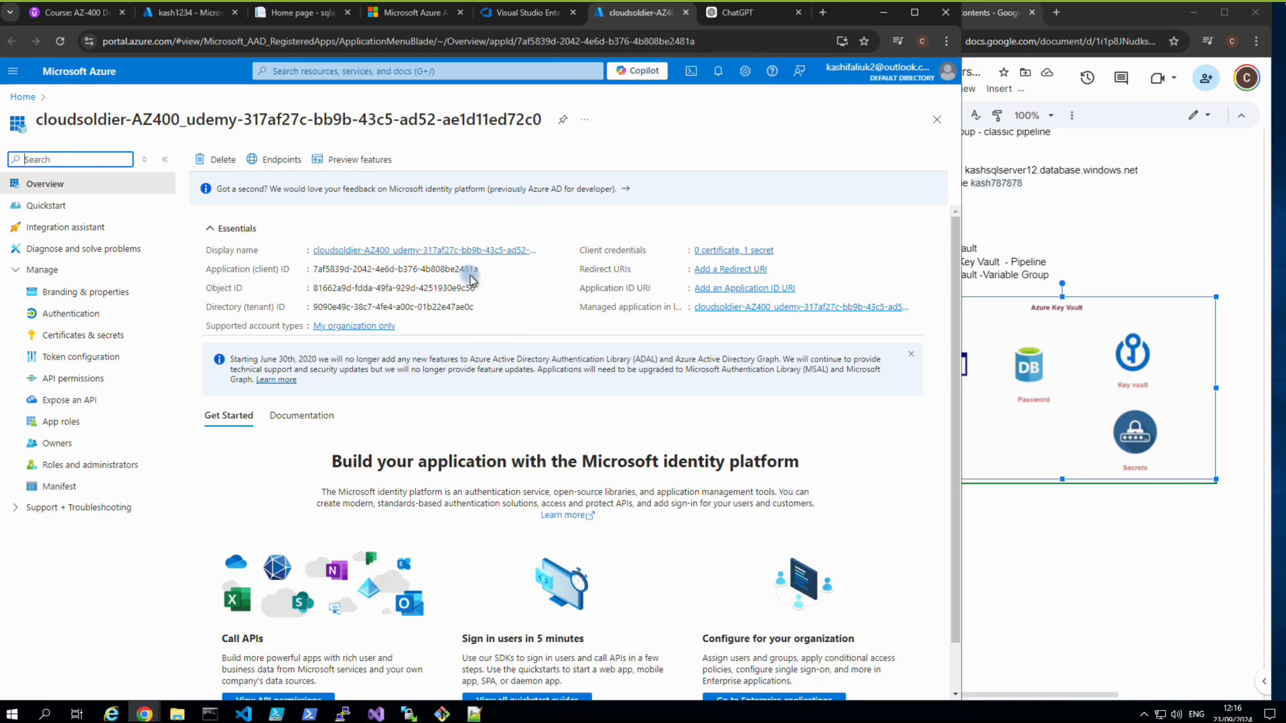
On key vault kash1234, go to Access policies and start creating a new policy.
{"action": "left_click", "coordinate": [188, 21]}
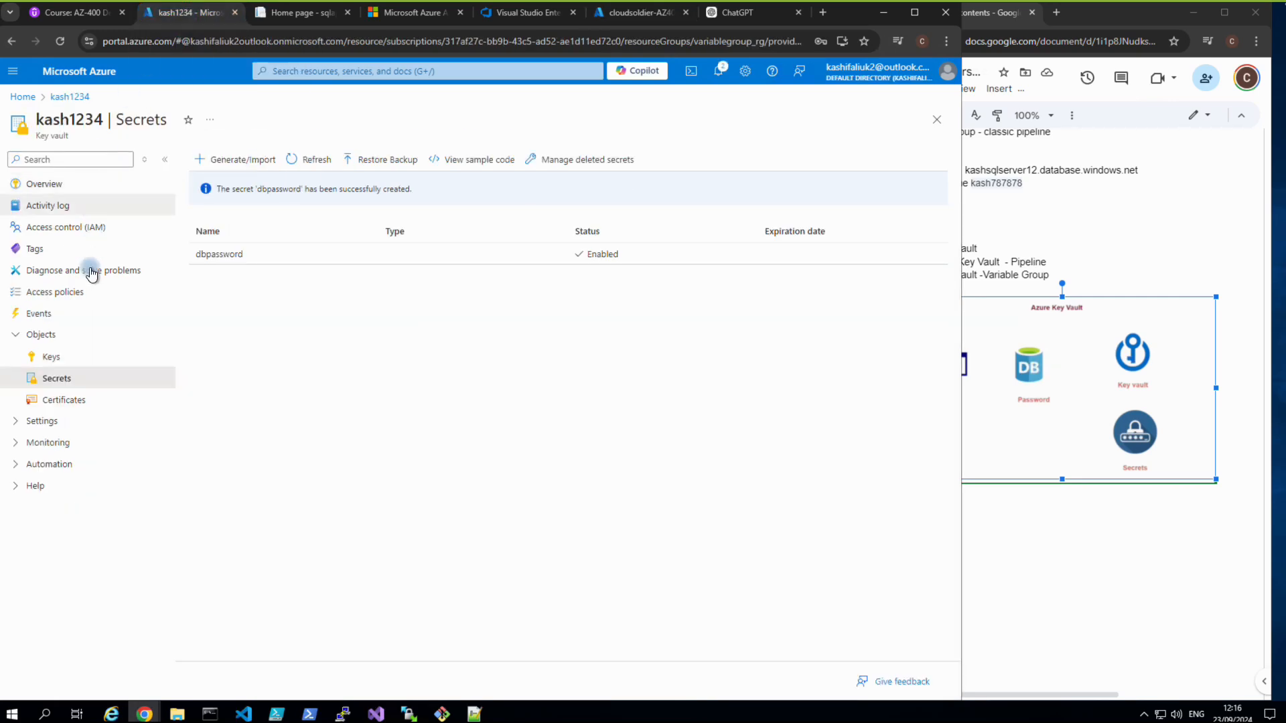
{"action": "left_click", "coordinate": [50, 298]}
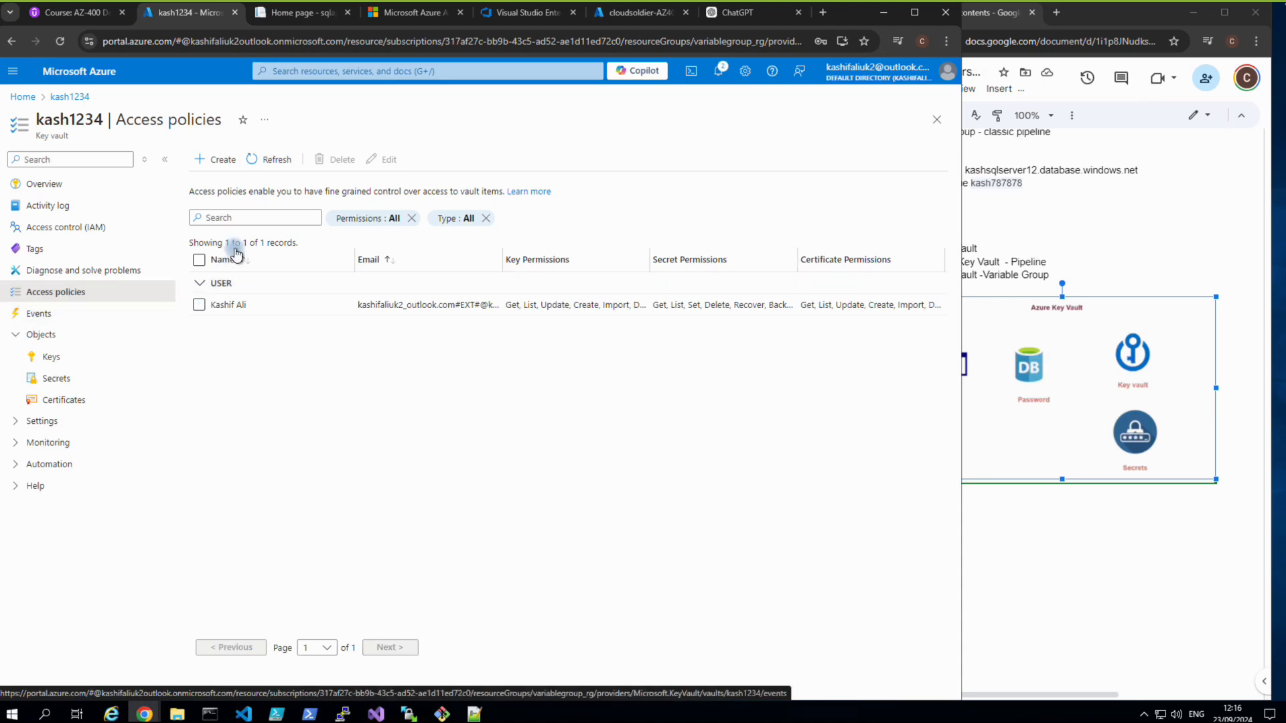
{"action": "left_click", "coordinate": [225, 164]}
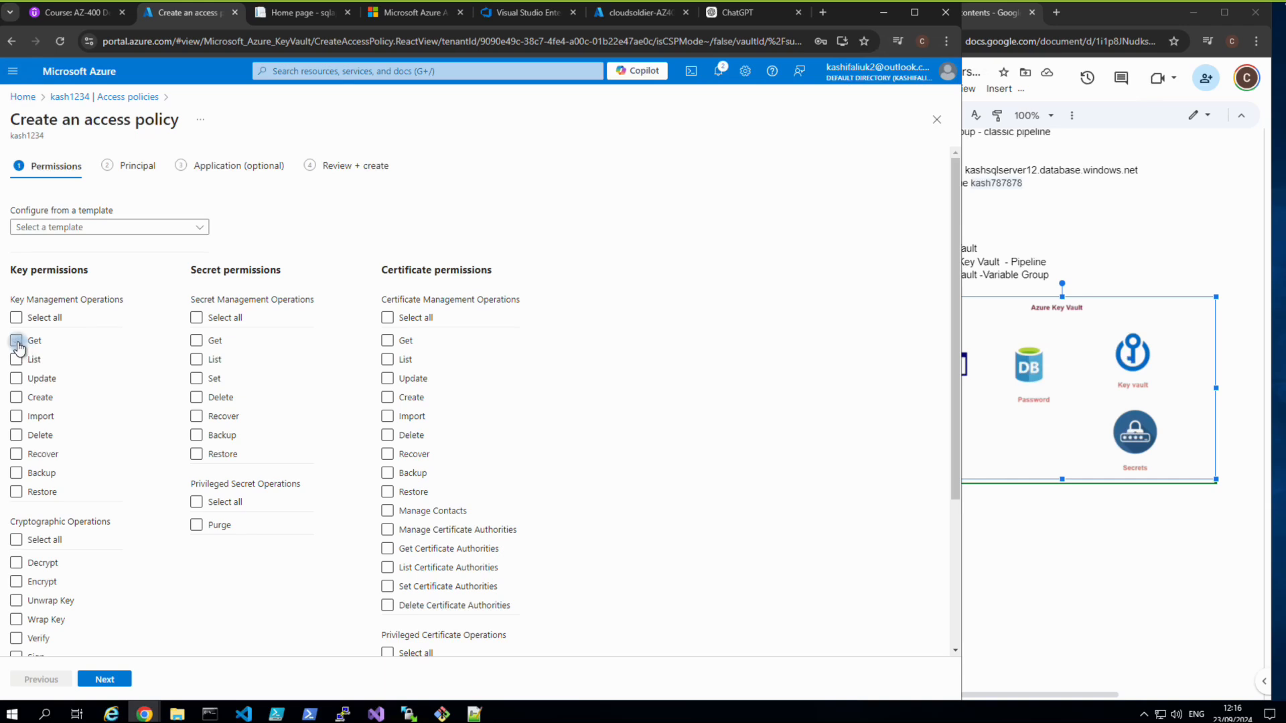
Grant the new policy Get and List secret permissions and advance to the Principal stage.
{"action": "left_click", "coordinate": [195, 343]}
{"action": "left_click", "coordinate": [196, 361]}
{"action": "scroll", "coordinate": [284, 461], "scroll_direction": "down", "scroll_amount": 1}
{"action": "scroll", "coordinate": [282, 463], "scroll_direction": "up", "scroll_amount": 1}
{"action": "scroll", "coordinate": [241, 469], "scroll_direction": "down", "scroll_amount": 2}
{"action": "left_click", "coordinate": [100, 679]}
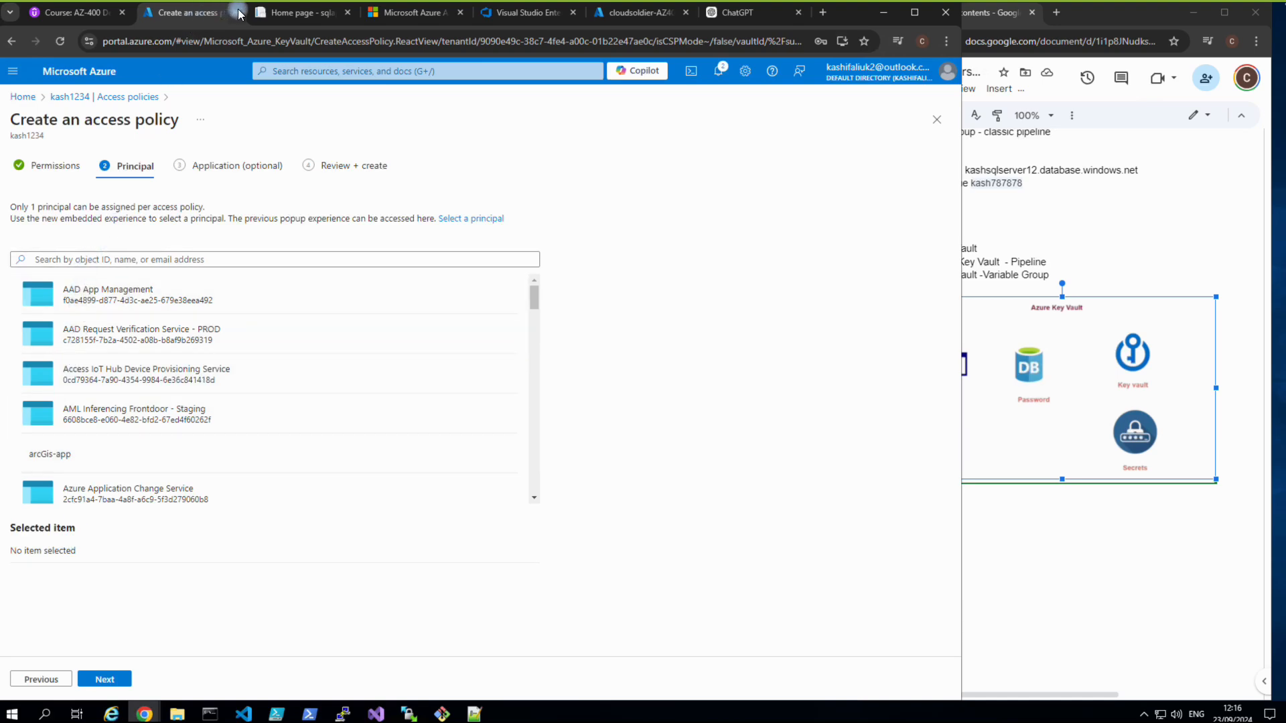
Copy the cloudsoldier-AZ400_udemy app registration name from its page title, closing the unneeded web app page.
{"action": "left_click", "coordinate": [485, 14]}
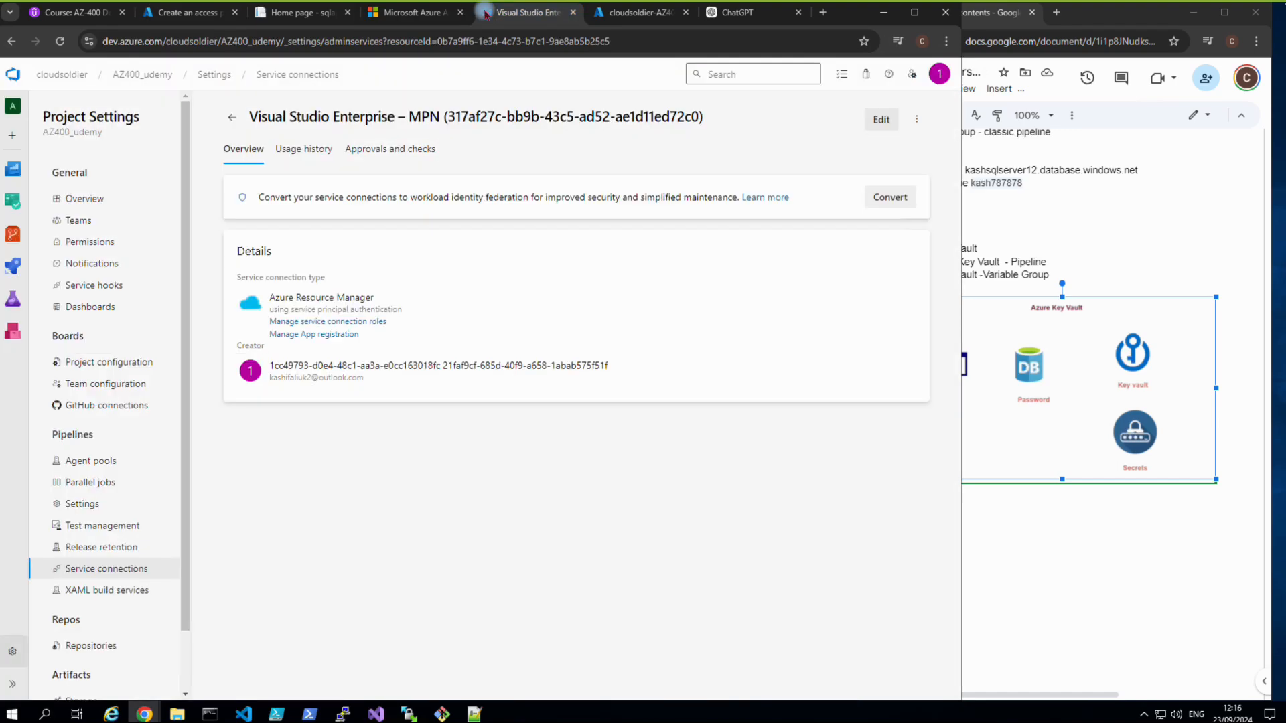
{"action": "left_click", "coordinate": [623, 14]}
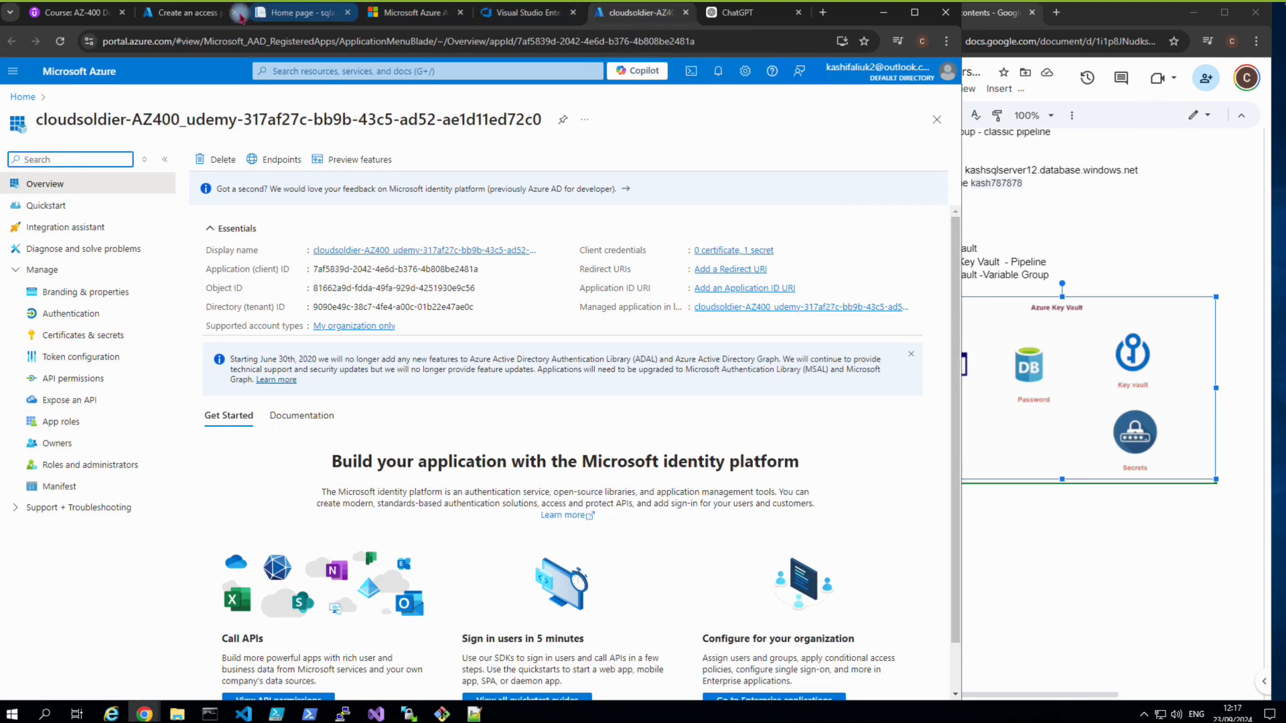
{"action": "left_click", "coordinate": [191, 12]}
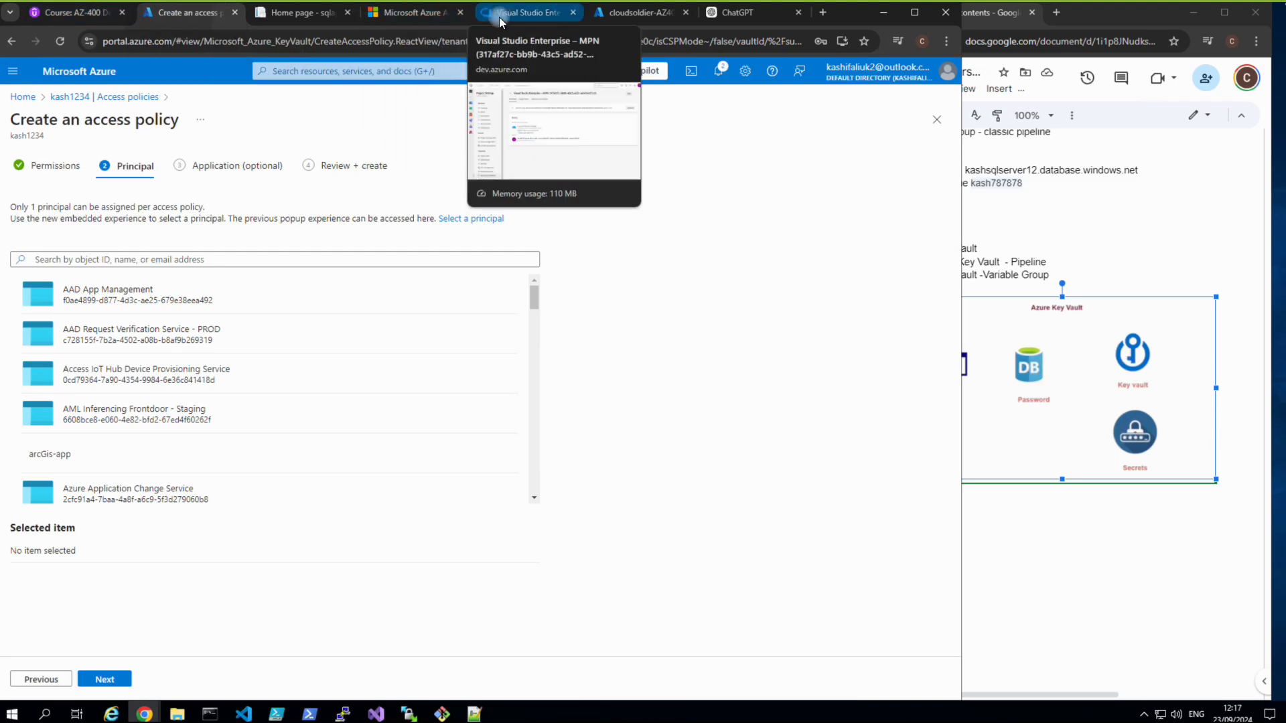
{"action": "left_click", "coordinate": [449, 14]}
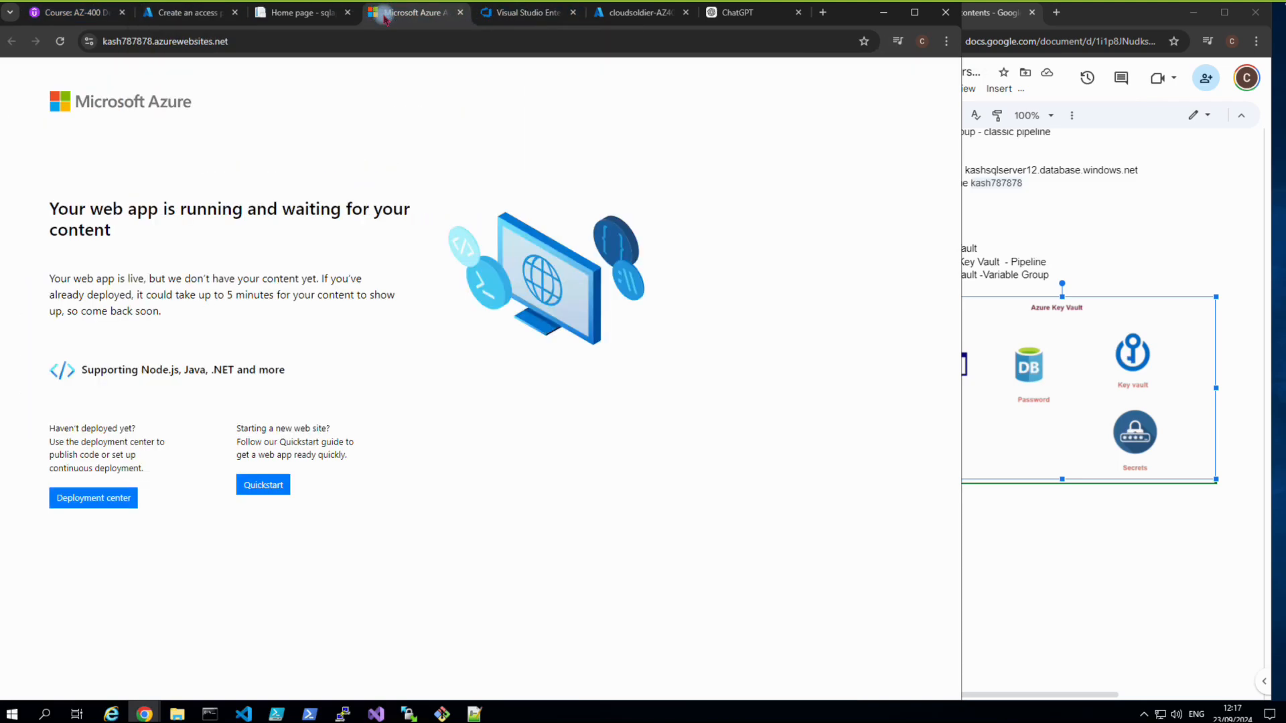
{"action": "left_click", "coordinate": [460, 12]}
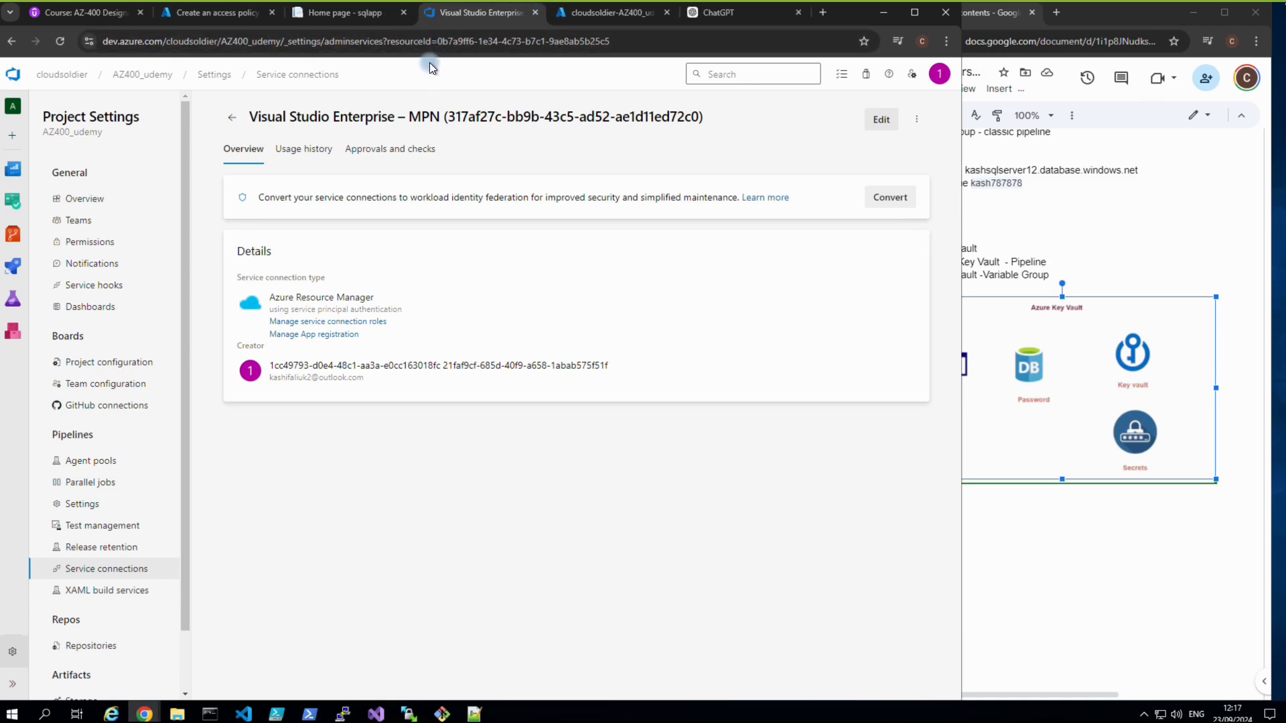
{"action": "left_click", "coordinate": [555, 11]}
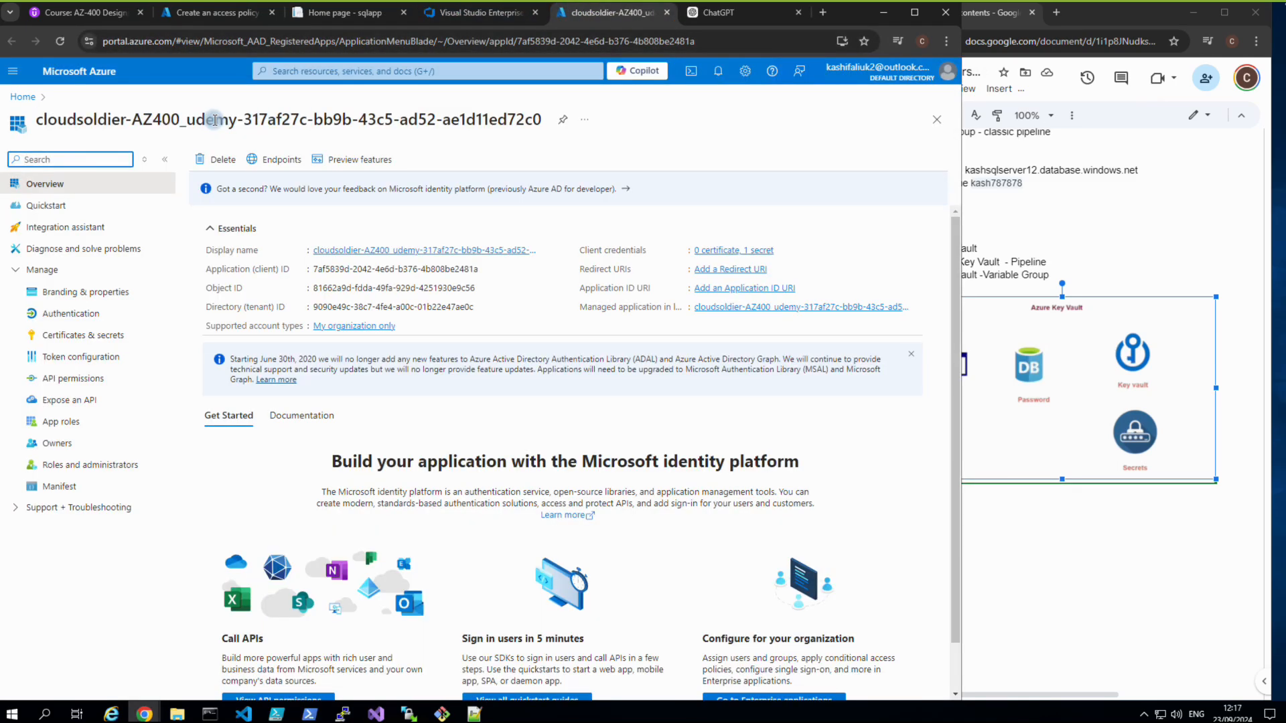
{"action": "left_click_drag", "start_coordinate": [235, 121], "coordinate": [37, 121]}
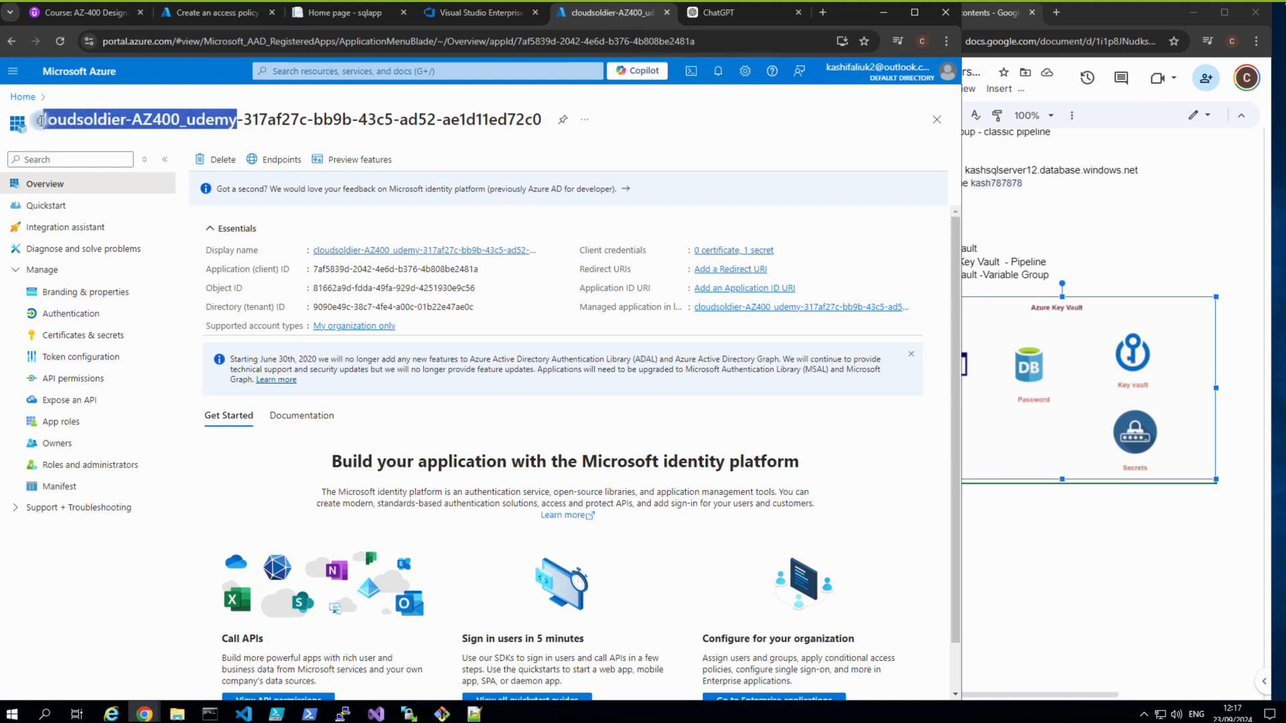
{"action": "right_click", "coordinate": [48, 124]}
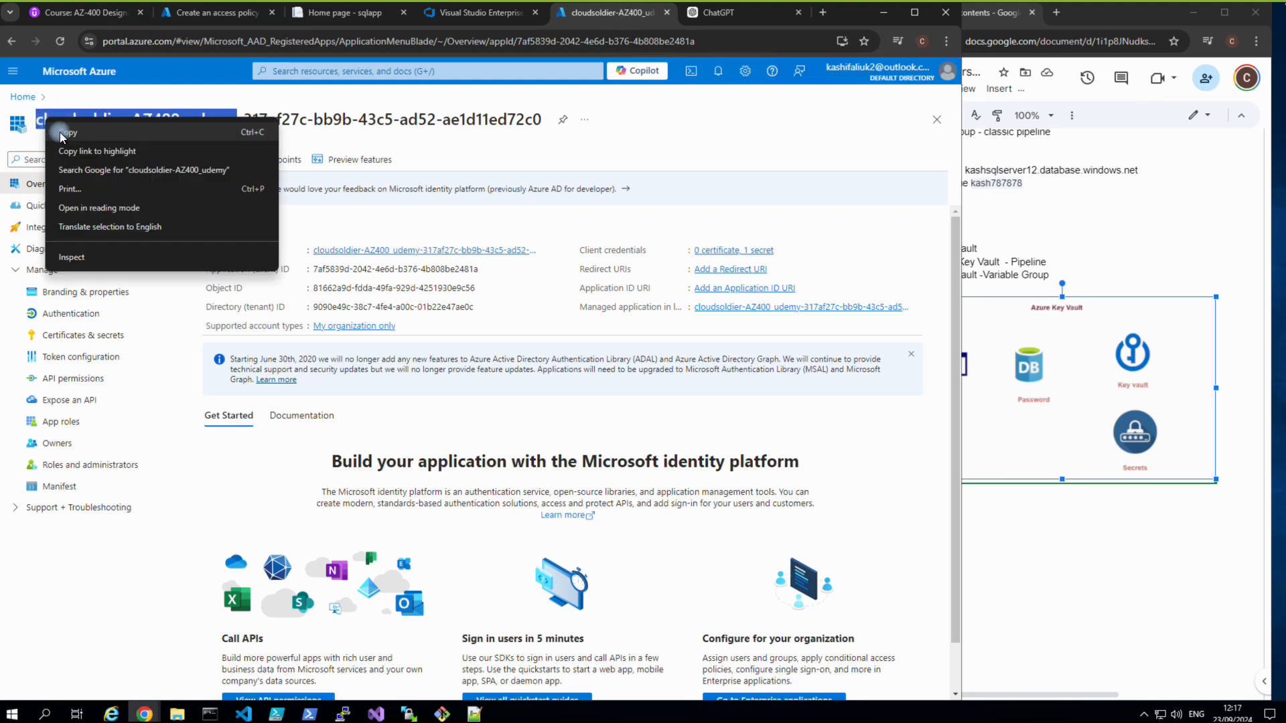
{"action": "left_click", "coordinate": [61, 132]}
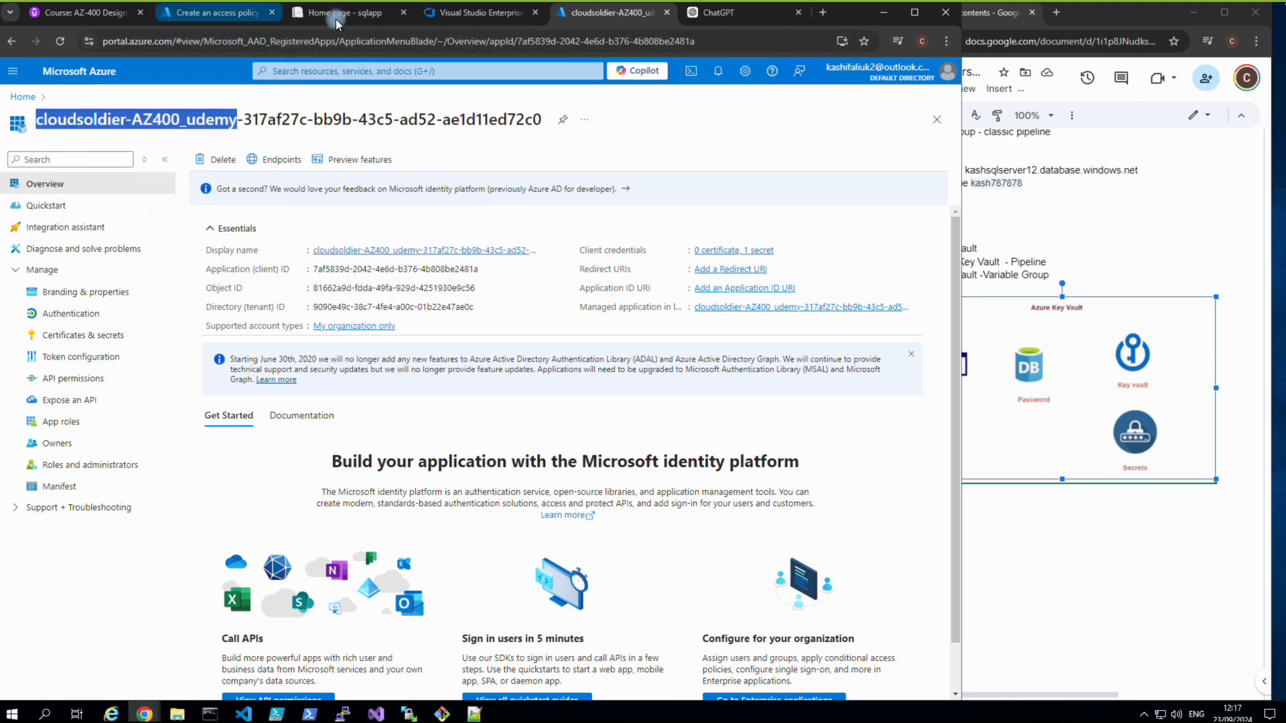
{"action": "left_click", "coordinate": [456, 19]}
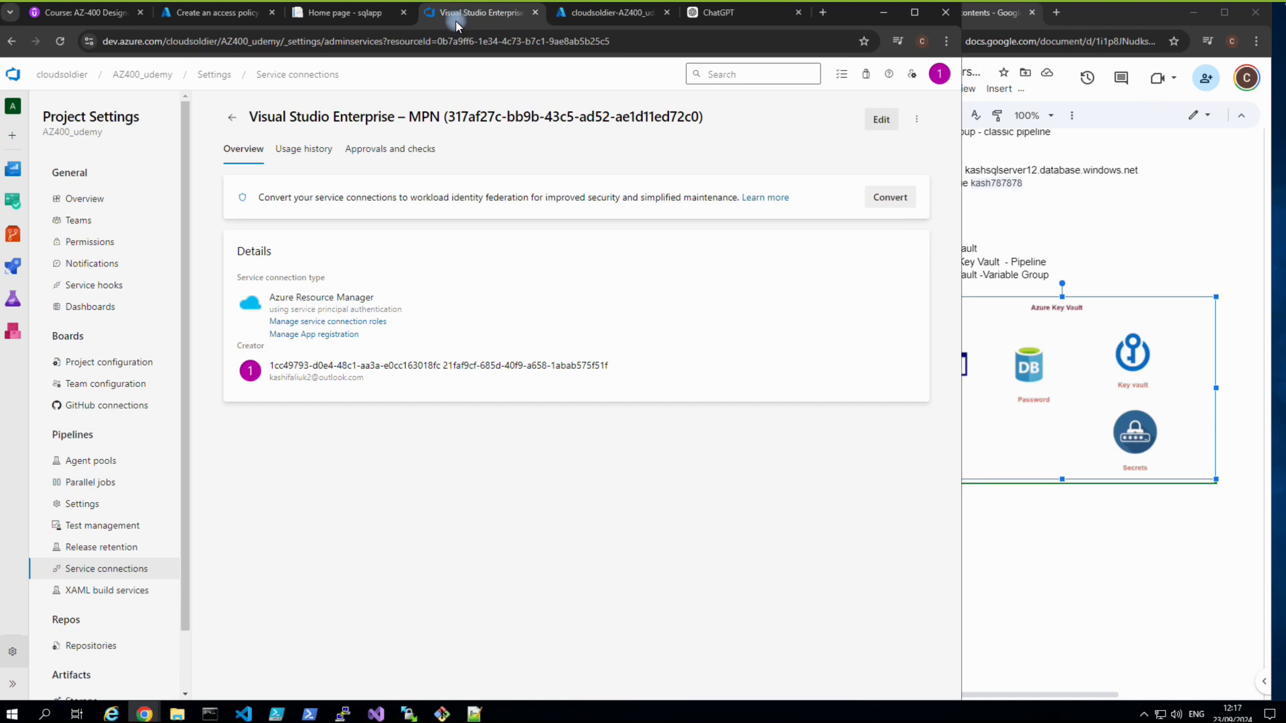
{"action": "left_click", "coordinate": [227, 15]}
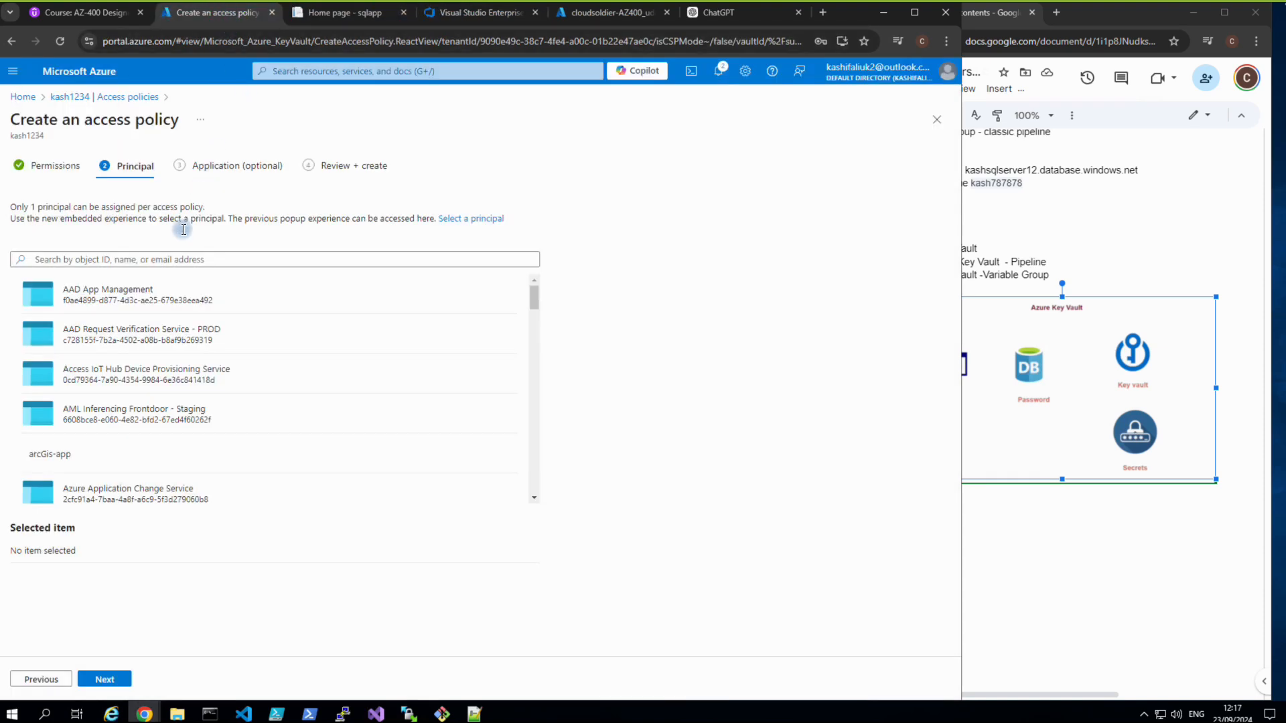
Search for the pasted app name, pick cloudsoldier-AZ400_udemy as principal, and create the access policy.
{"action": "left_click", "coordinate": [178, 257]}
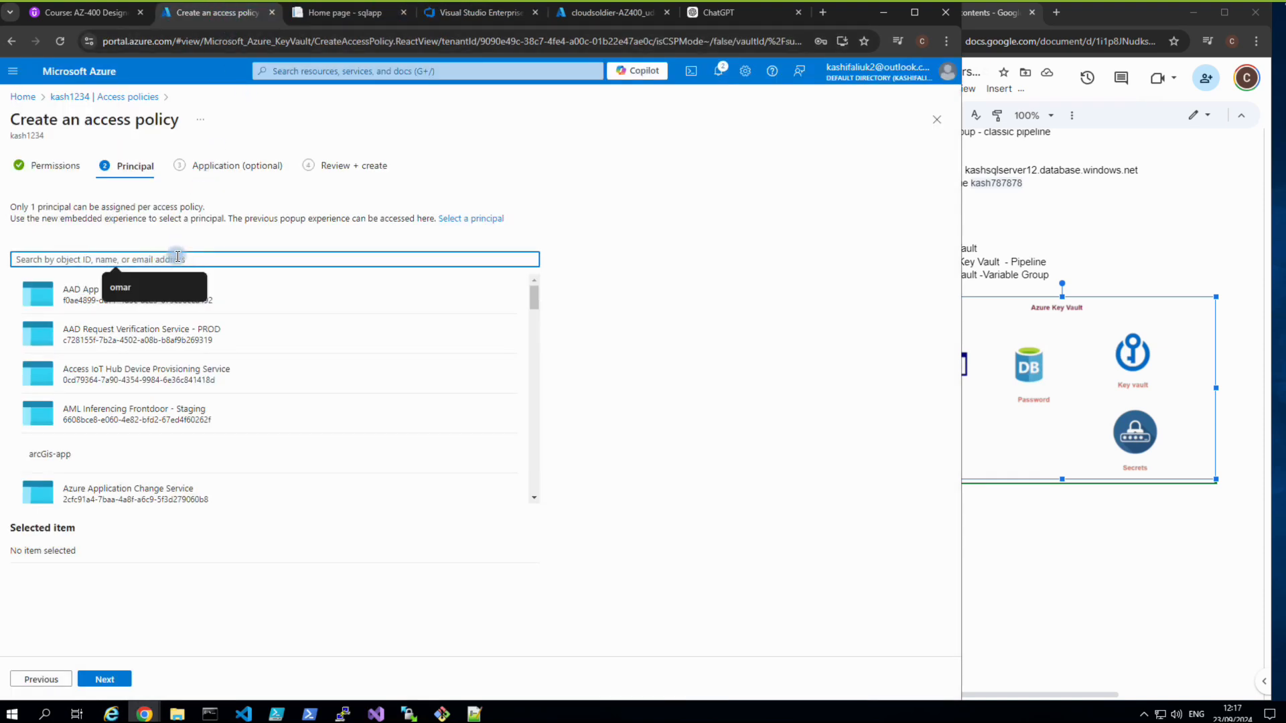
{"action": "key", "text": "ctrl+v"}
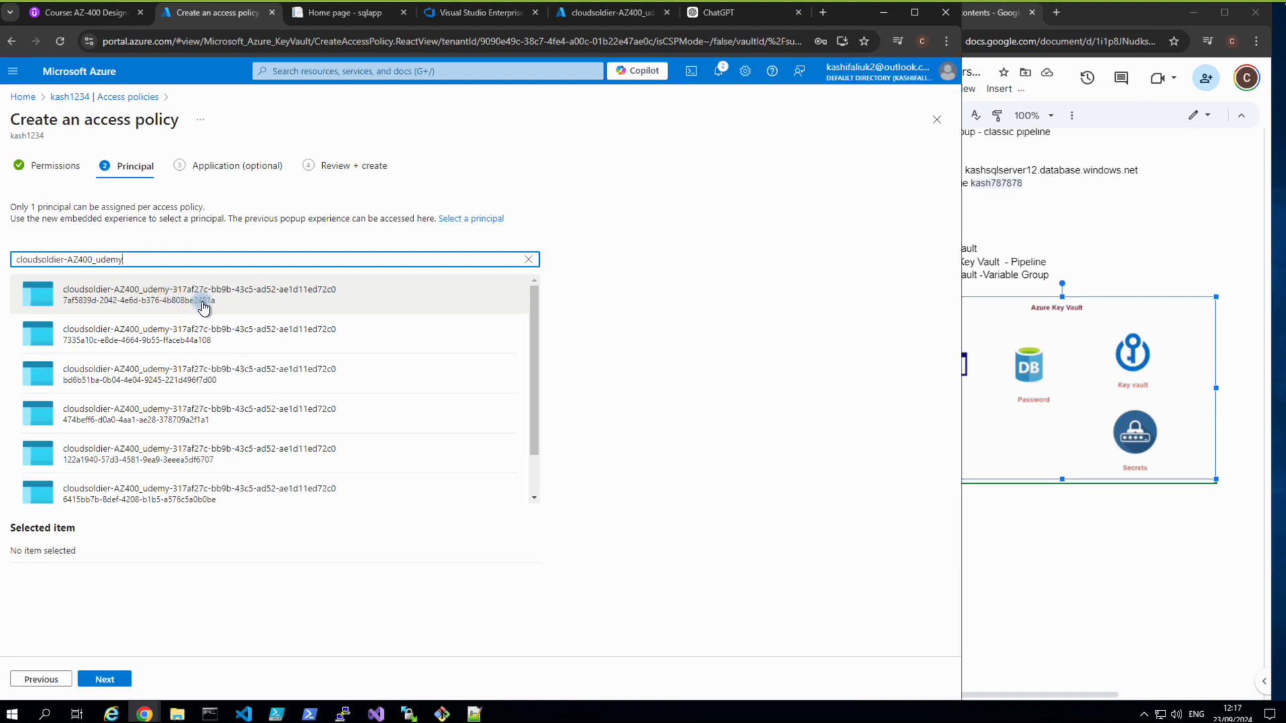
{"action": "left_click", "coordinate": [182, 299]}
{"action": "left_click", "coordinate": [99, 681]}
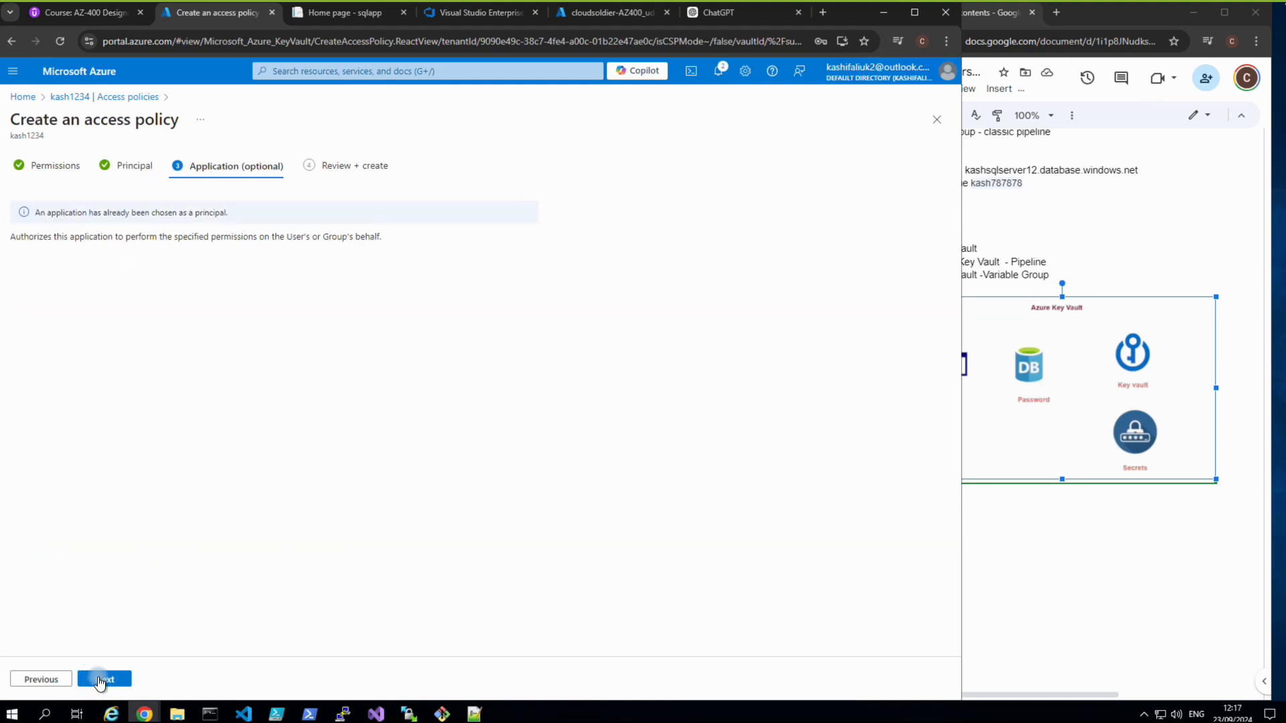
{"action": "left_click", "coordinate": [101, 680]}
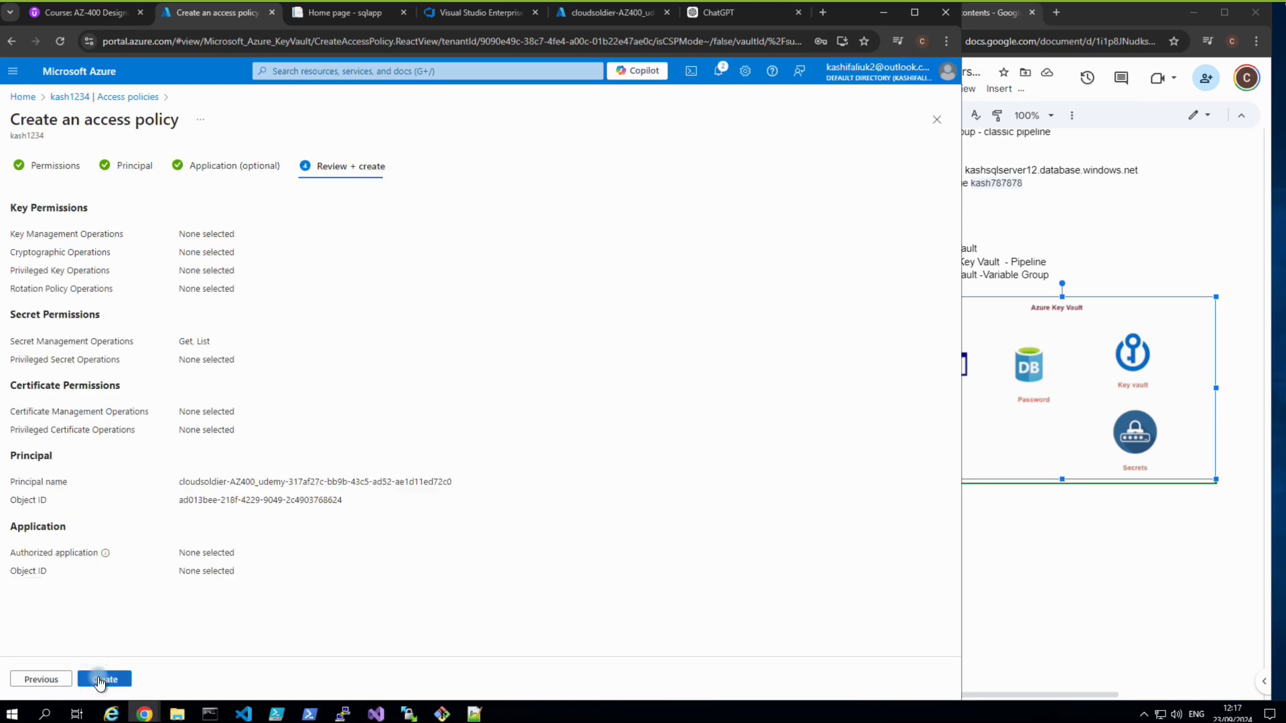
{"action": "left_click", "coordinate": [100, 680]}
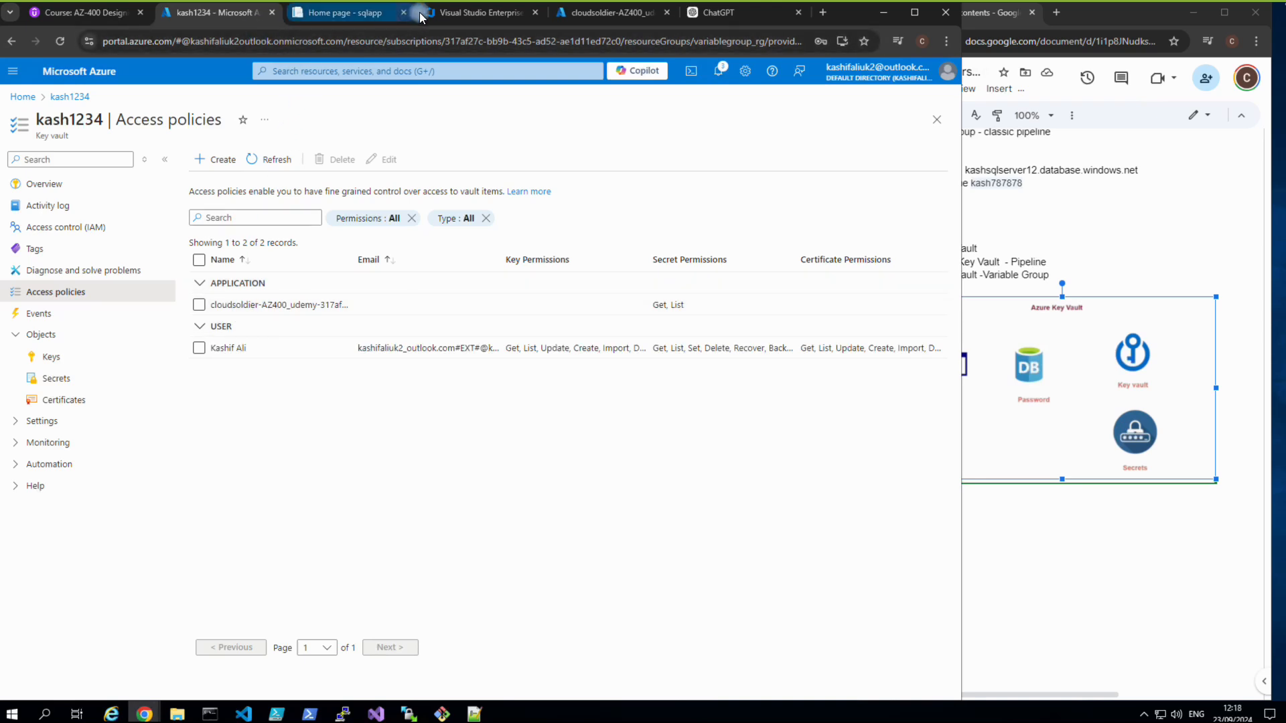
{"action": "left_click", "coordinate": [577, 13]}
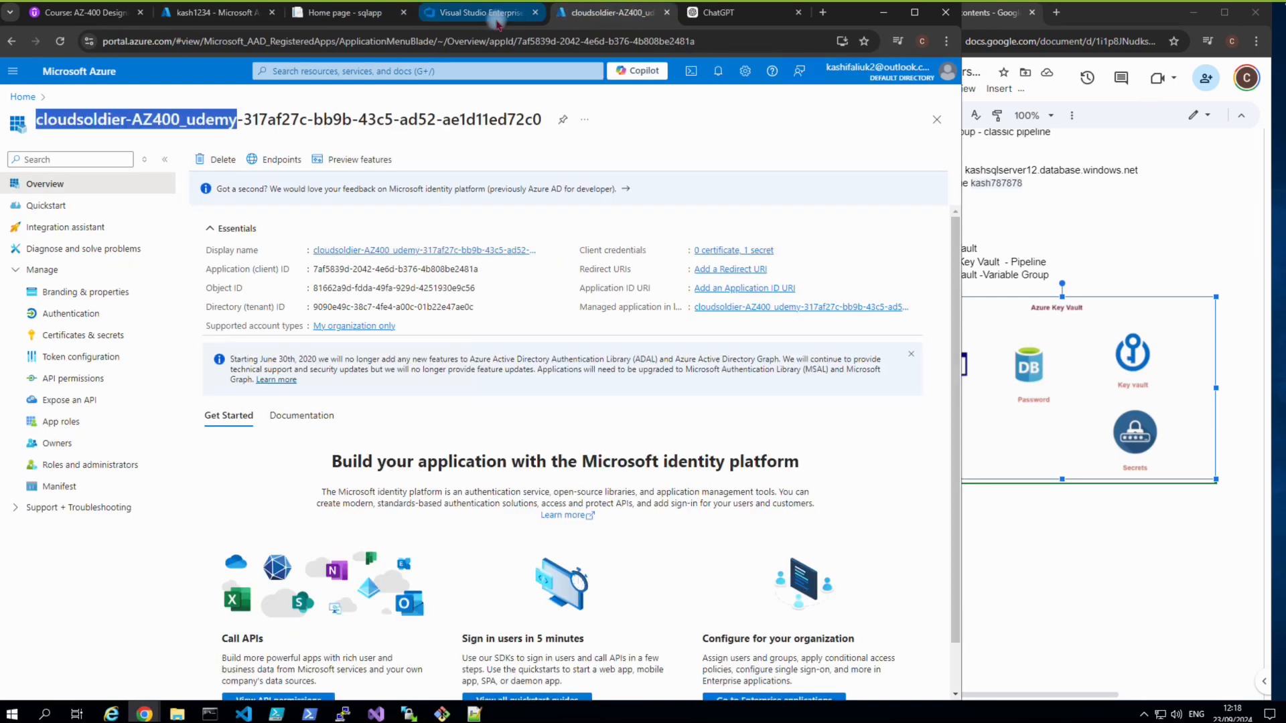
{"action": "left_click", "coordinate": [482, 14]}
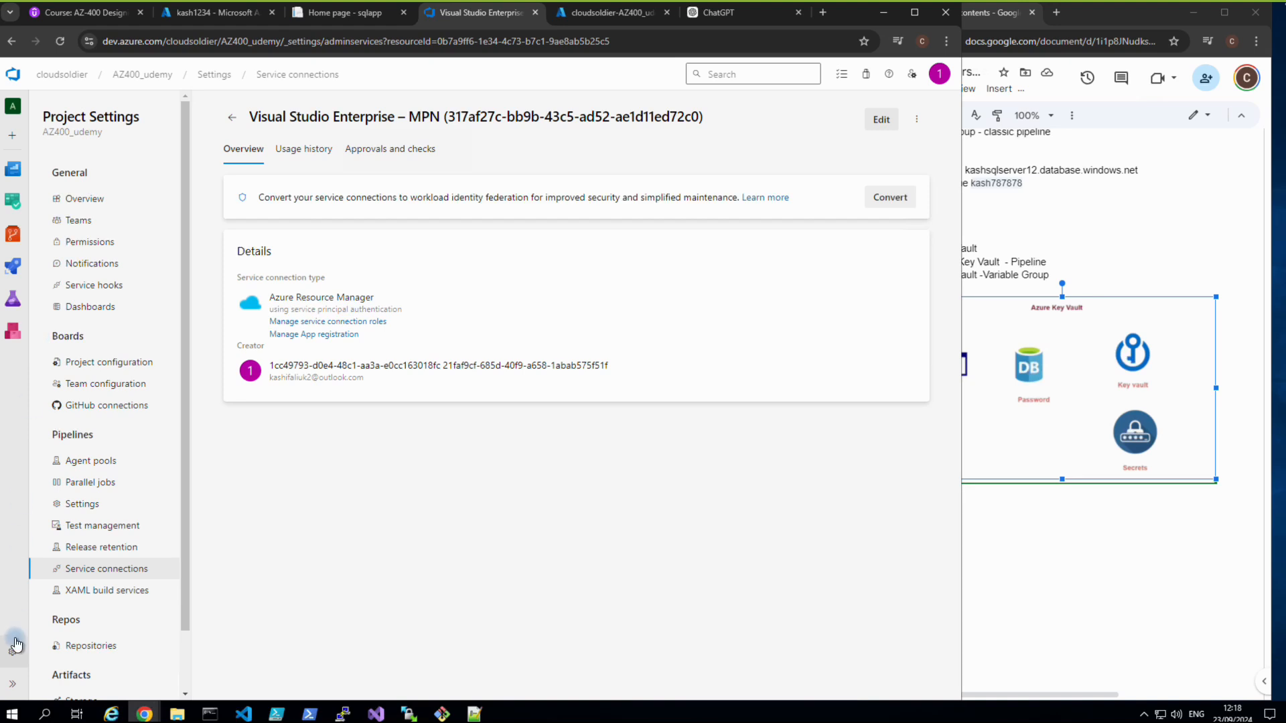
Queue a new variable_demo run (#20240923.6) from Pipelines and open its job log.
{"action": "left_click", "coordinate": [12, 686]}
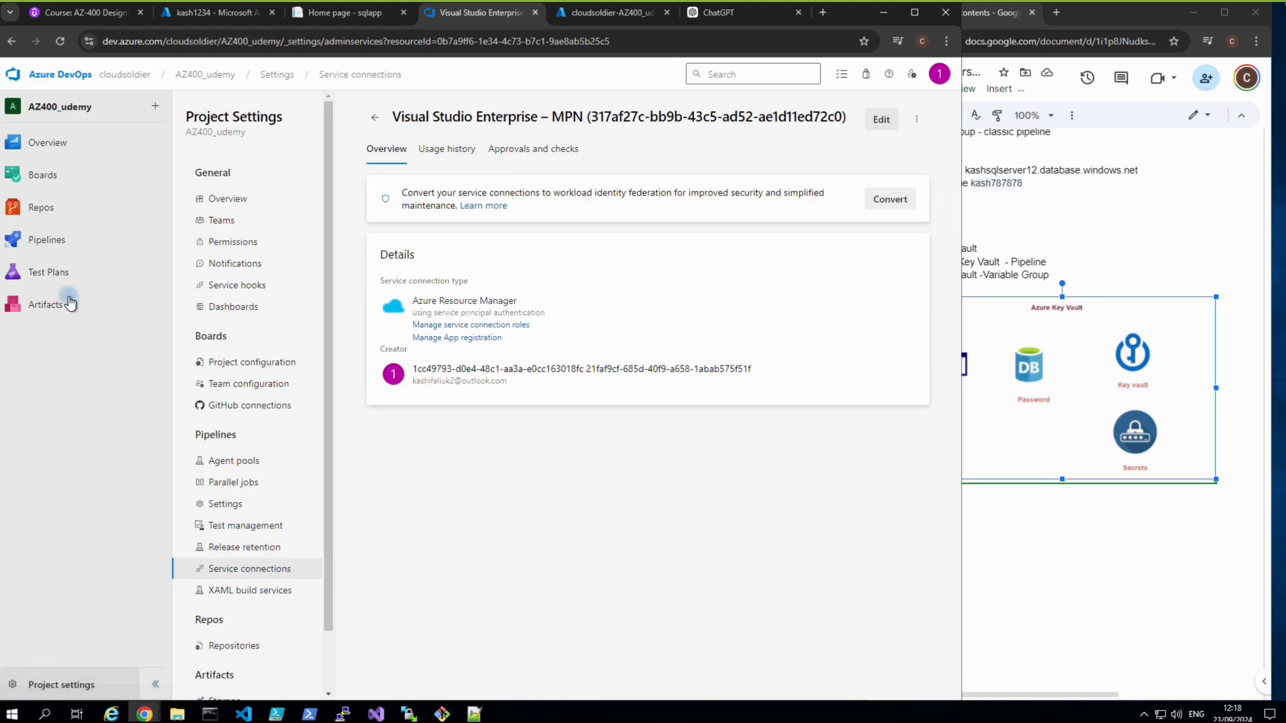
{"action": "mouse_move", "coordinate": [69, 275]}
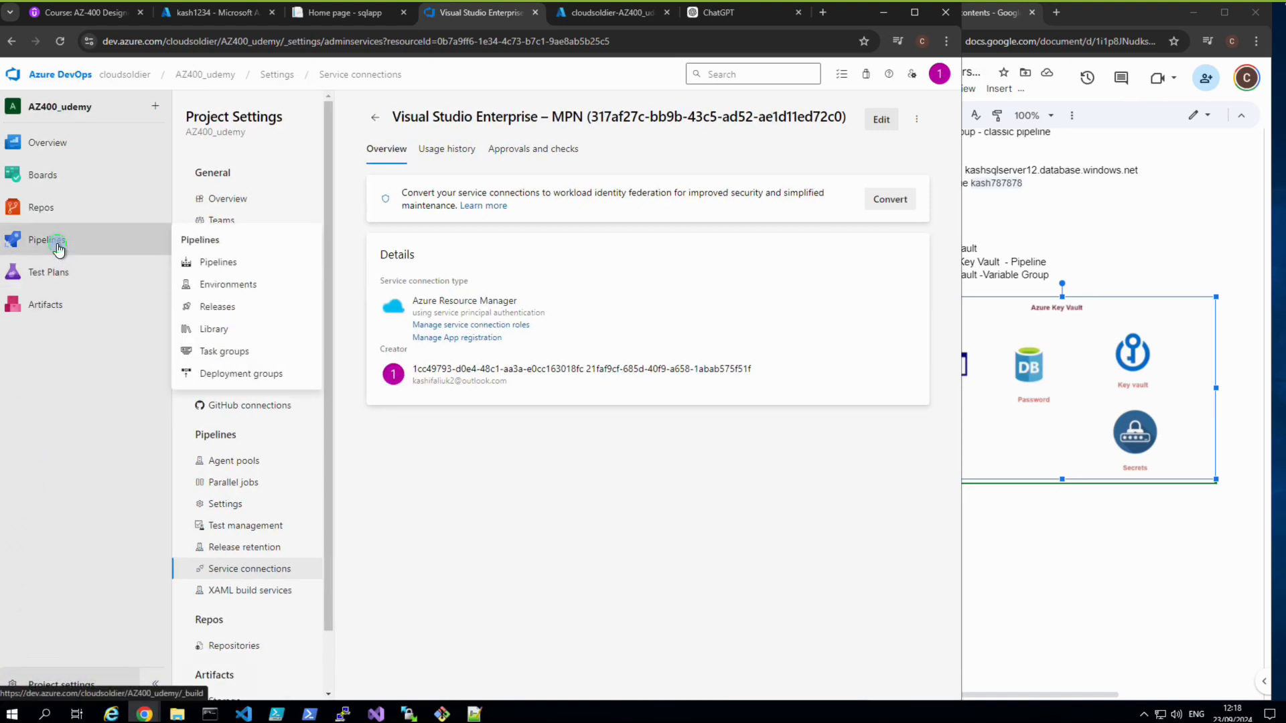
{"action": "left_click", "coordinate": [58, 246]}
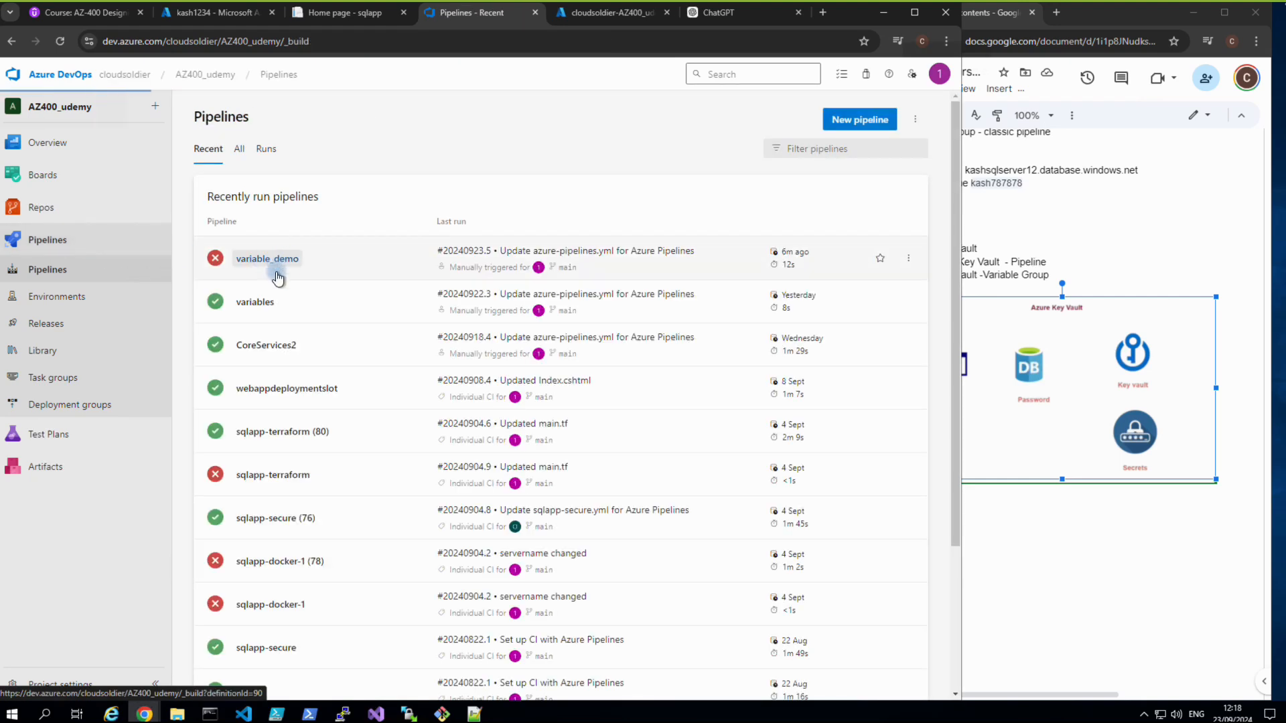
{"action": "left_click", "coordinate": [279, 261]}
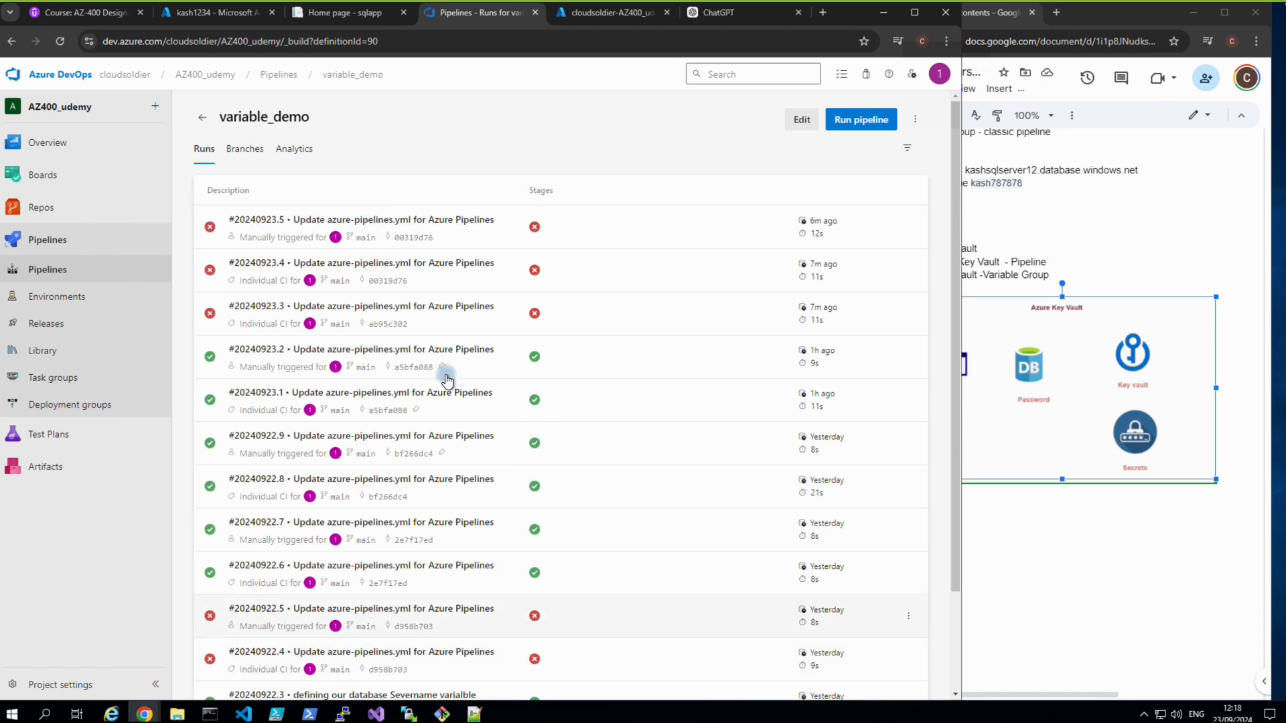
{"action": "left_click", "coordinate": [838, 121]}
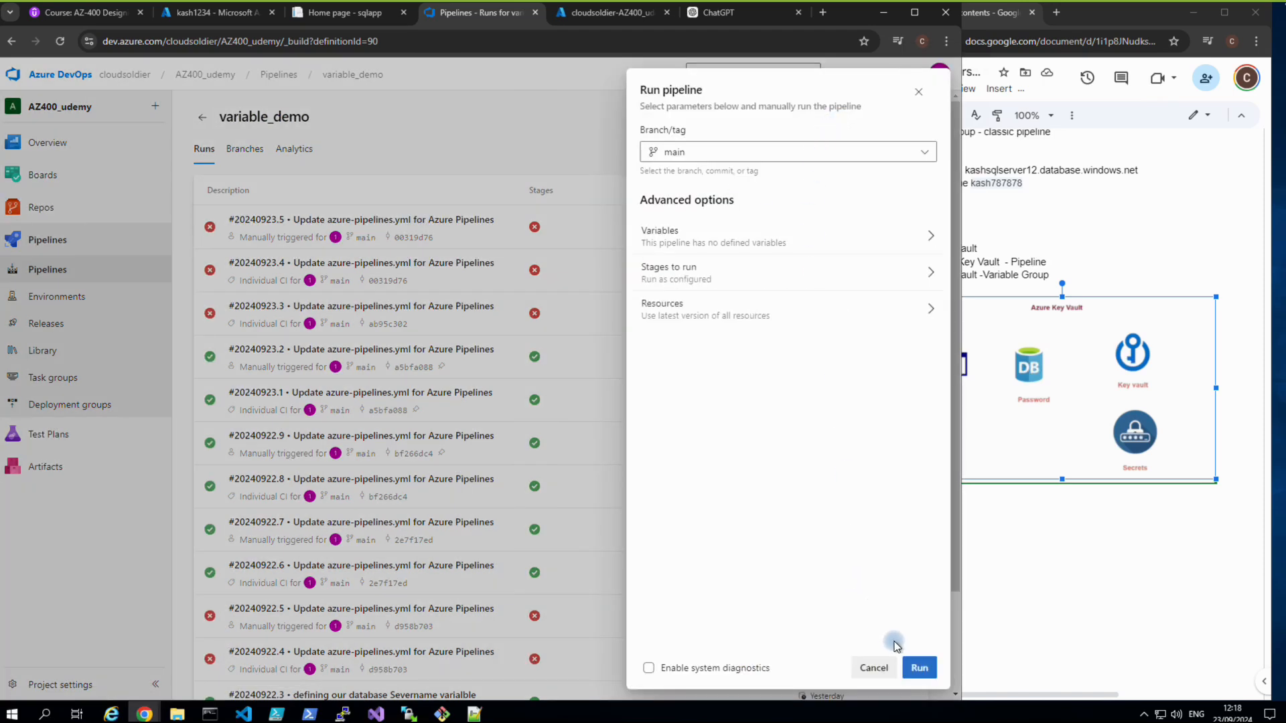
{"action": "left_click", "coordinate": [920, 669]}
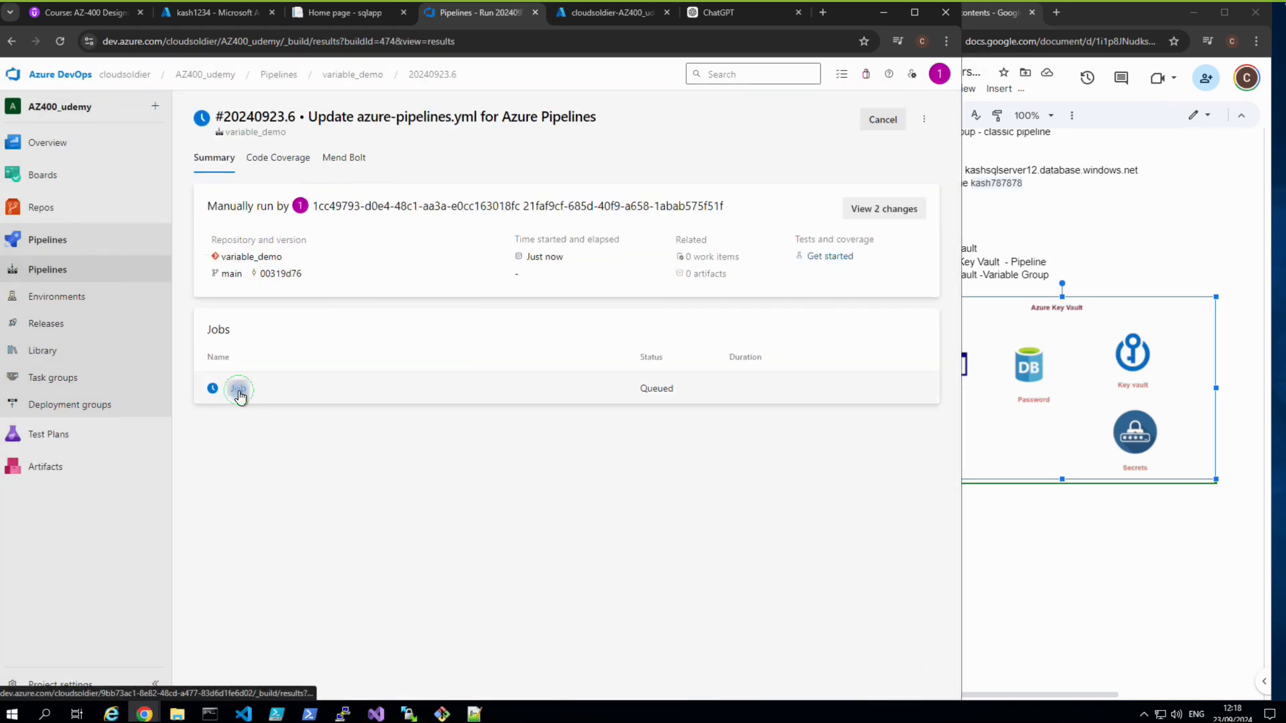
{"action": "left_click", "coordinate": [239, 390]}
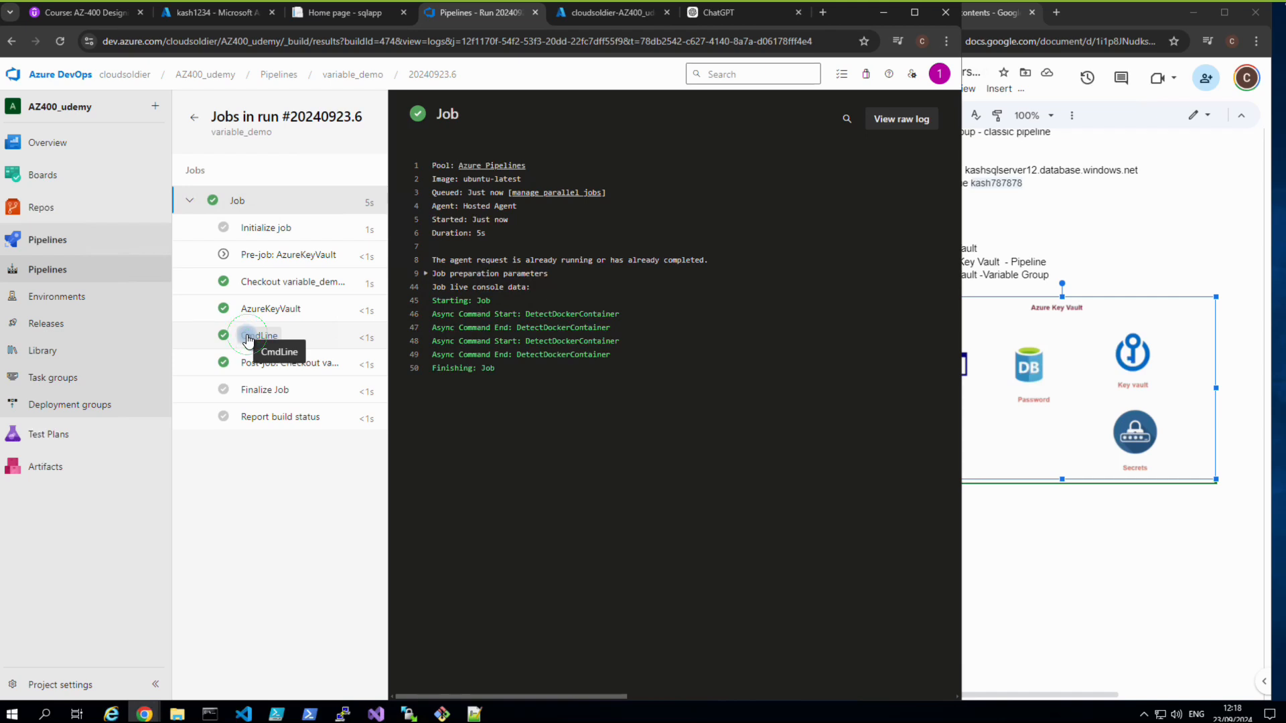
Inspect the CmdLine step output with the secret masked as ***, then return to Pipelines.
{"action": "left_click", "coordinate": [248, 337]}
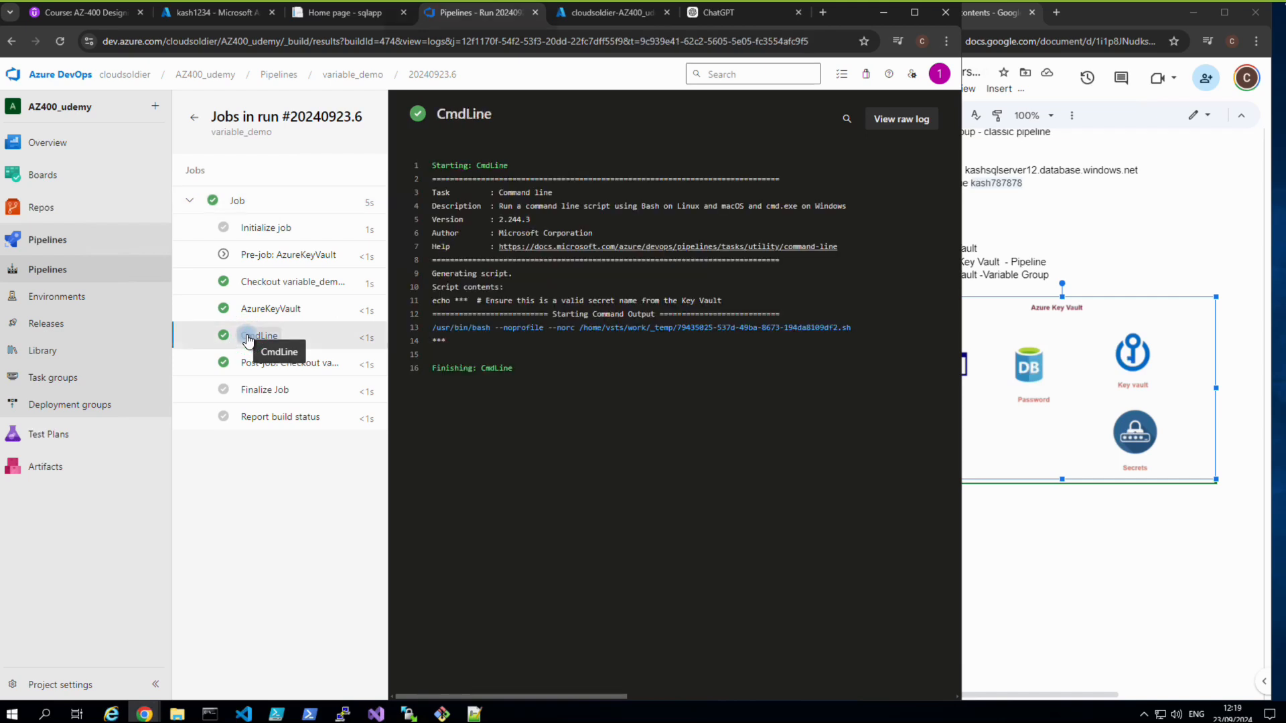
{"action": "double_click", "coordinate": [464, 302]}
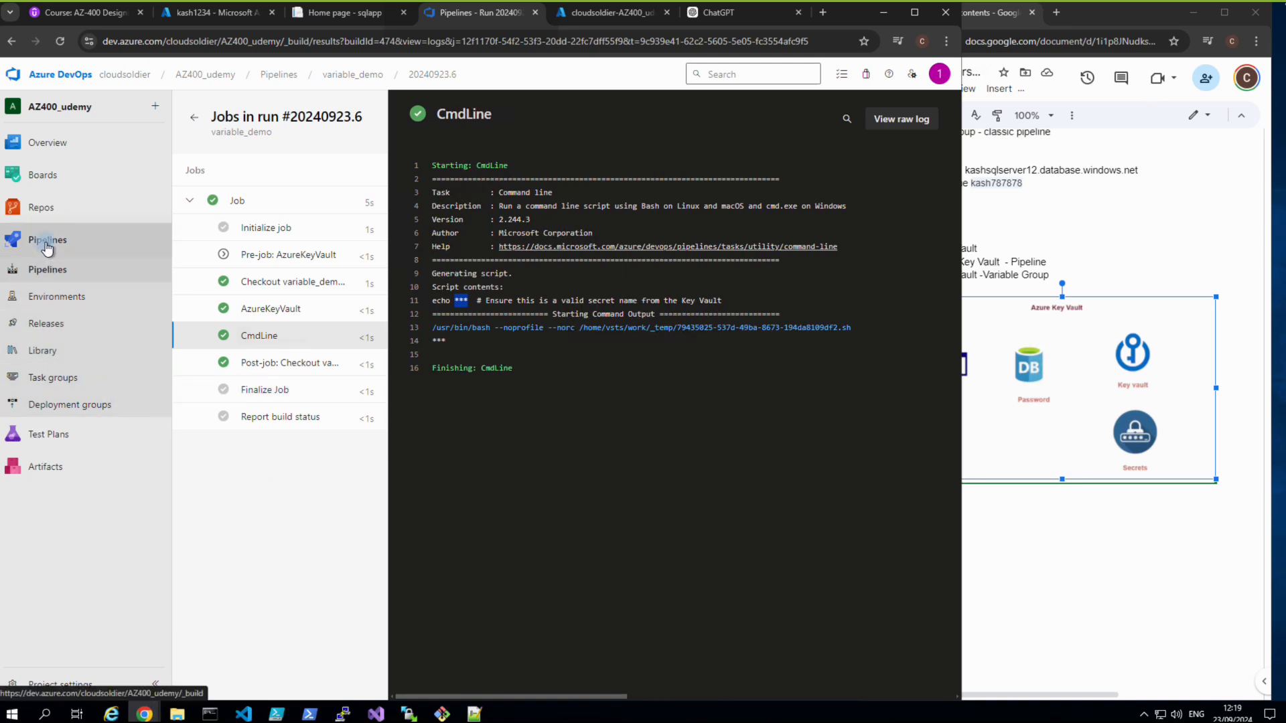
{"action": "left_click", "coordinate": [44, 269]}
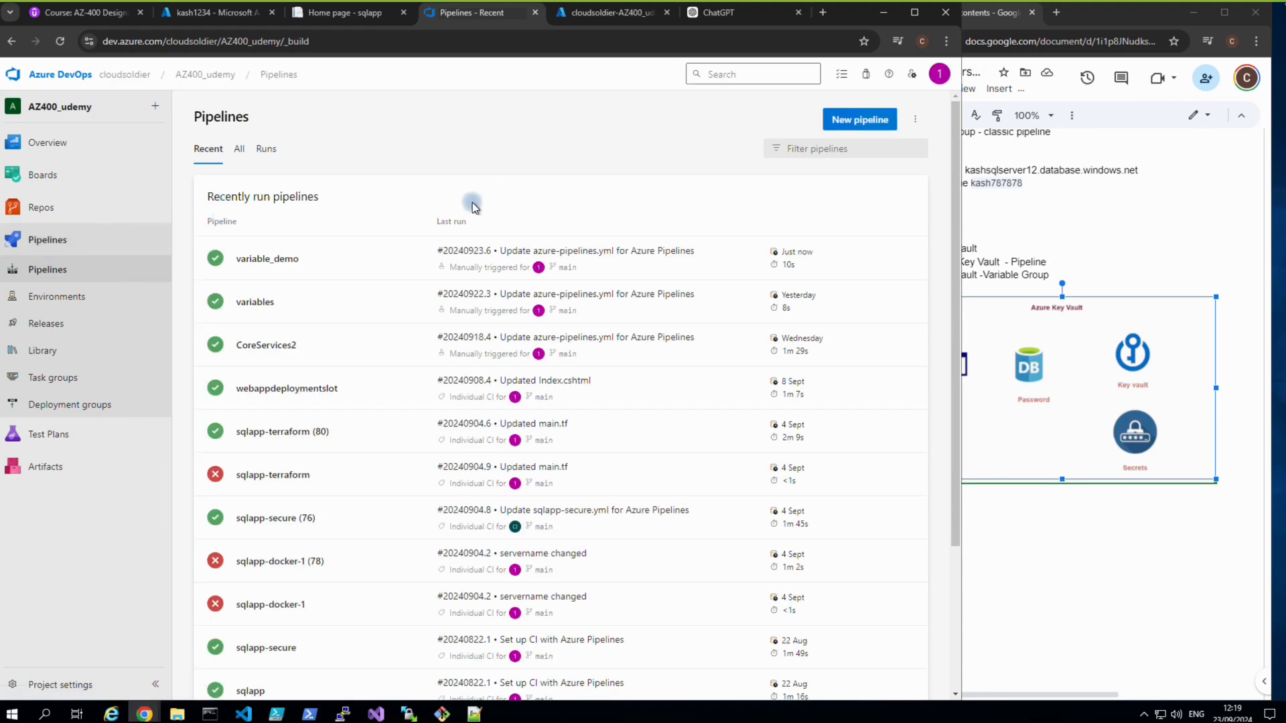
Open the variable_demo YAML editor and show azure-pipelines1.yml in a widened Notepad++ window.
{"action": "left_click", "coordinate": [279, 263]}
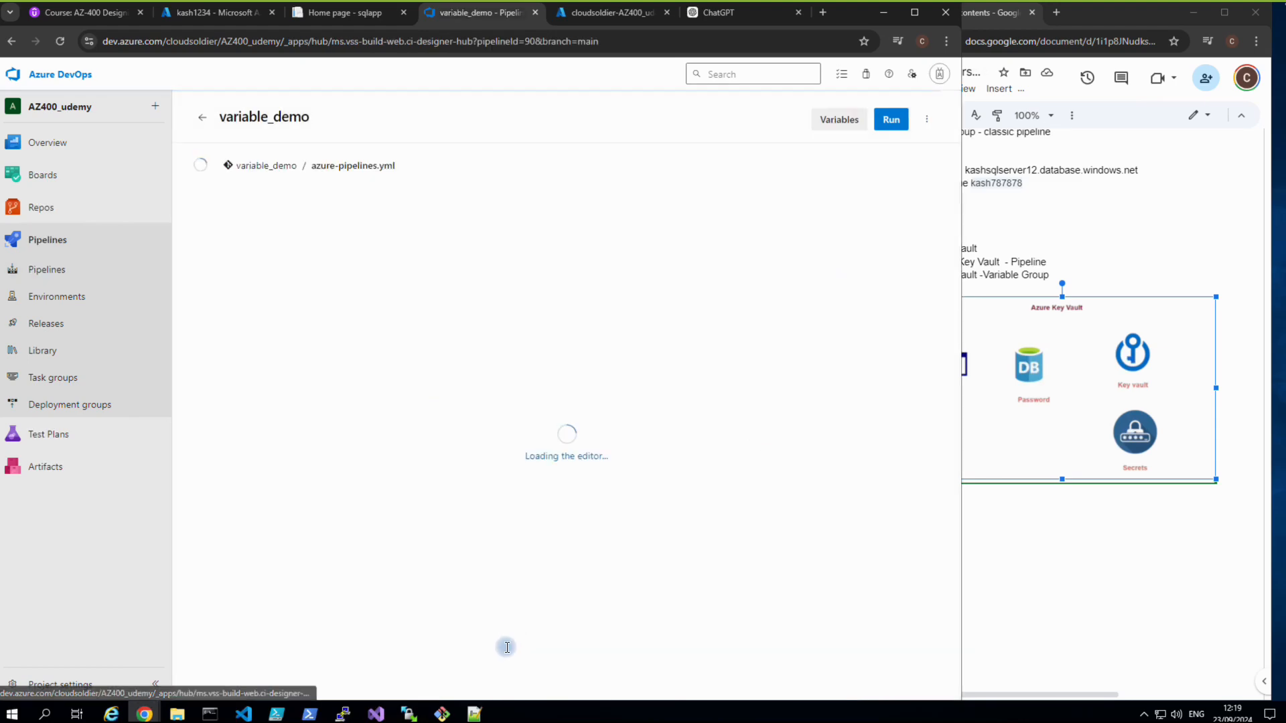
{"action": "left_click", "coordinate": [474, 714]}
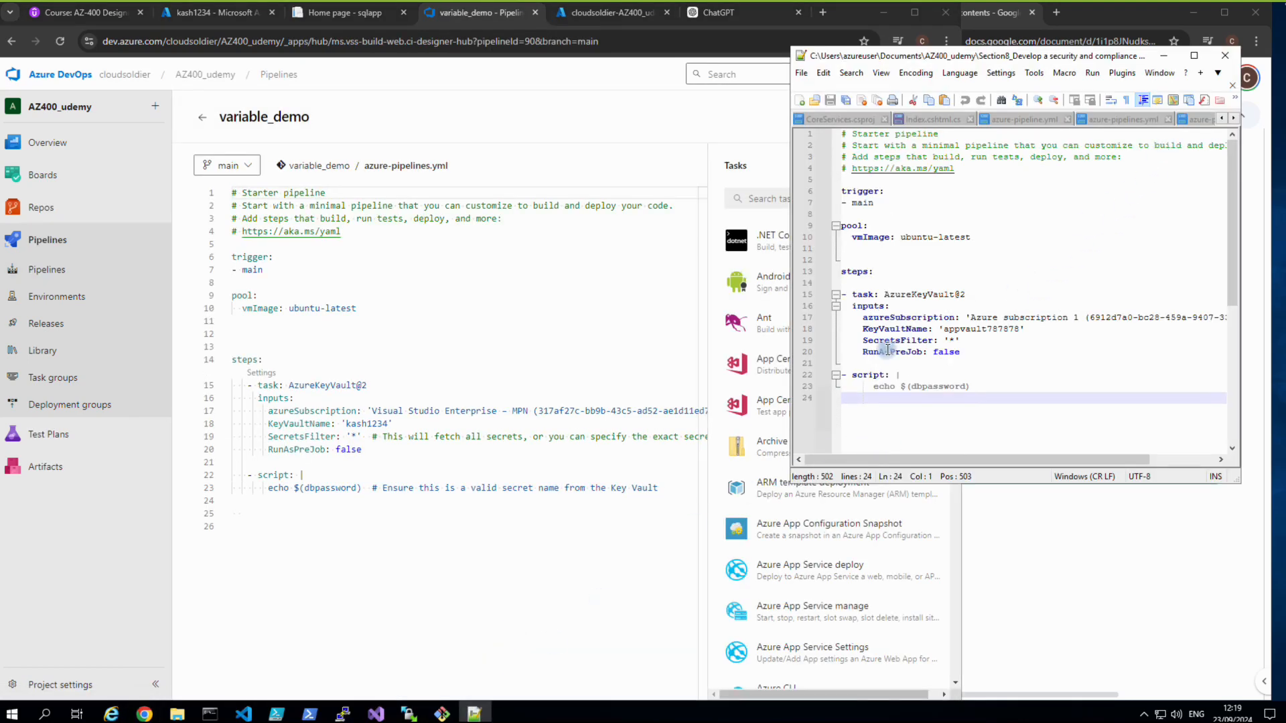
{"action": "left_click_drag", "start_coordinate": [790, 389], "coordinate": [600, 375]}
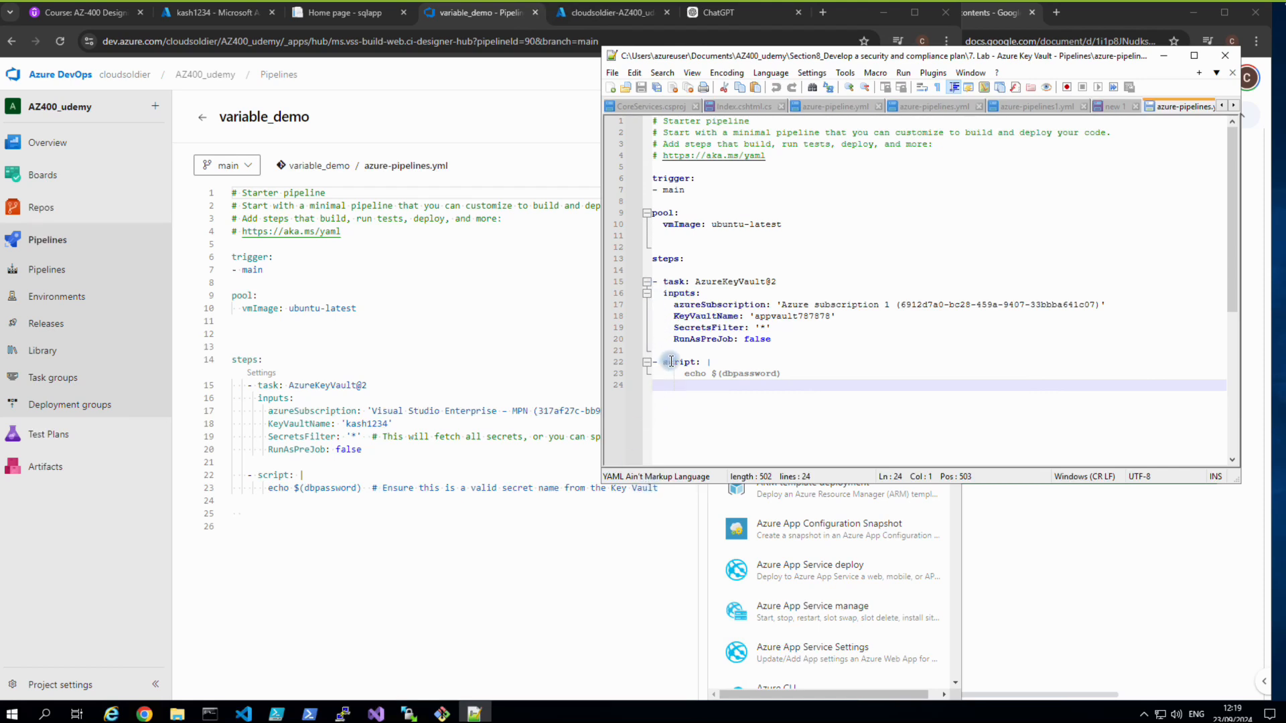
{"action": "left_click", "coordinate": [1115, 108]}
{"action": "left_click", "coordinate": [1185, 112]}
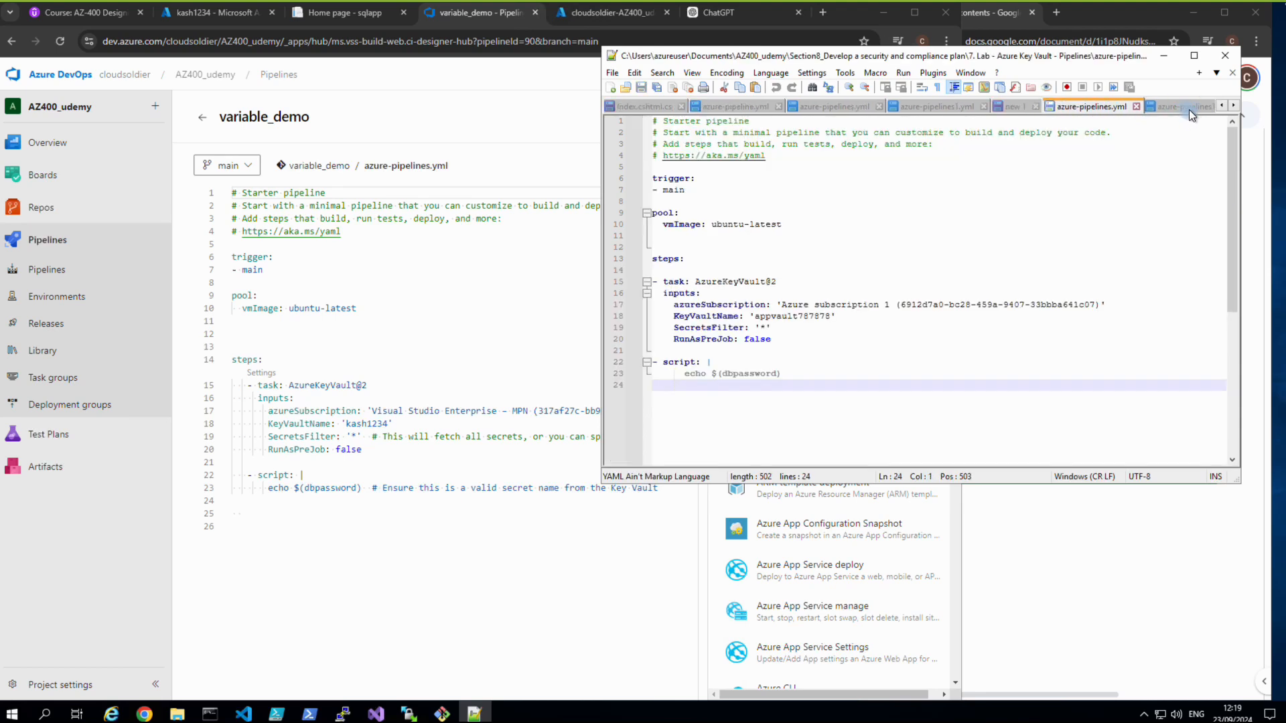
{"action": "left_click", "coordinate": [1231, 107]}
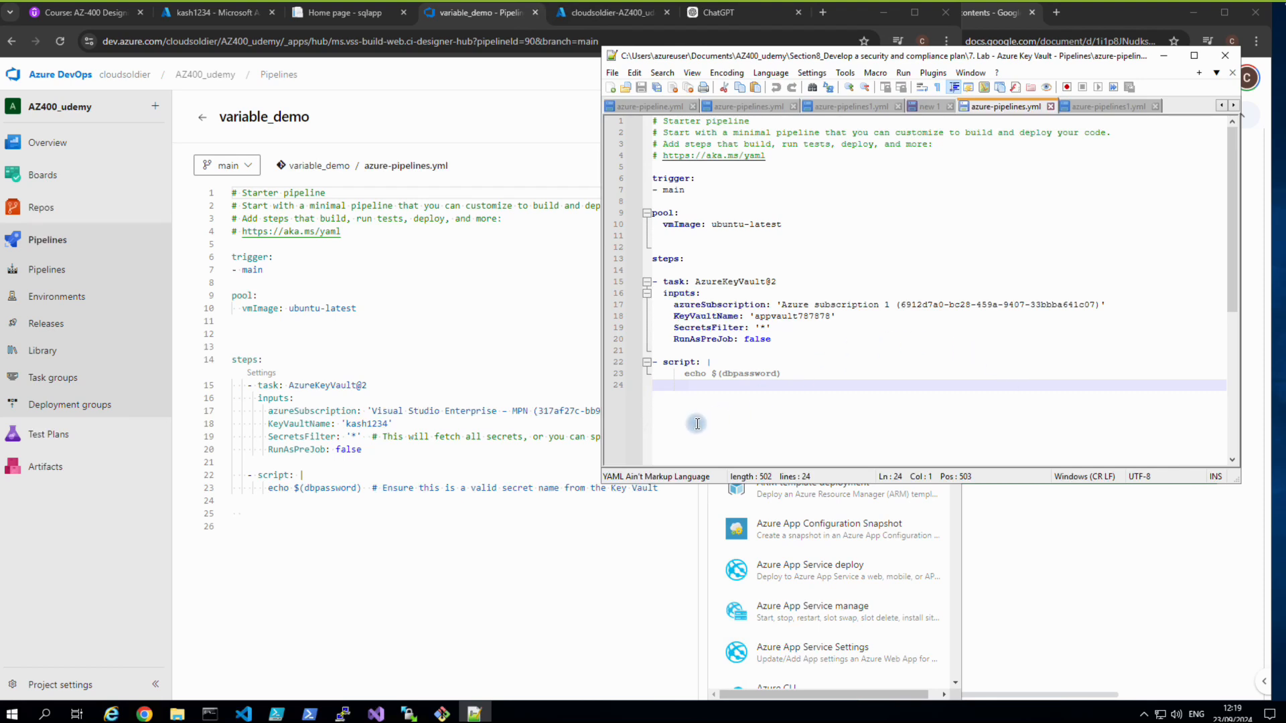
{"action": "left_click_drag", "start_coordinate": [601, 436], "coordinate": [419, 436]}
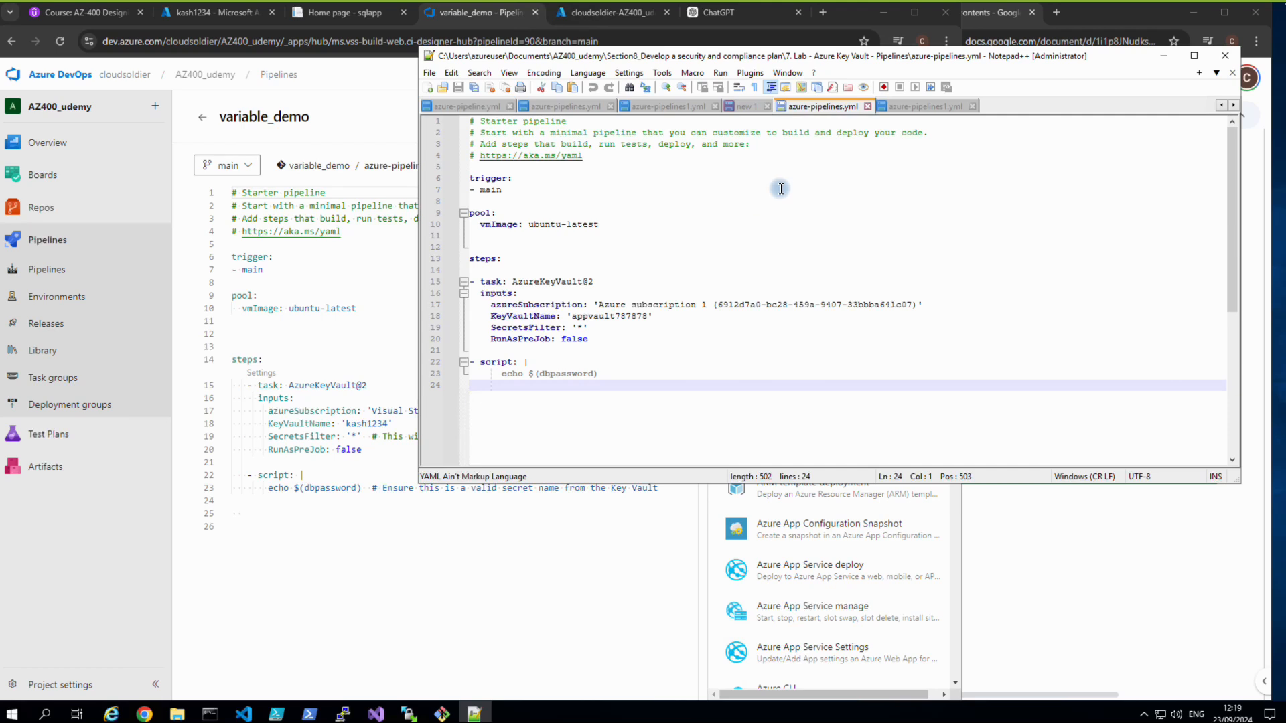
{"action": "left_click", "coordinate": [910, 110]}
{"action": "scroll", "coordinate": [856, 305], "scroll_direction": "down", "scroll_amount": 3}
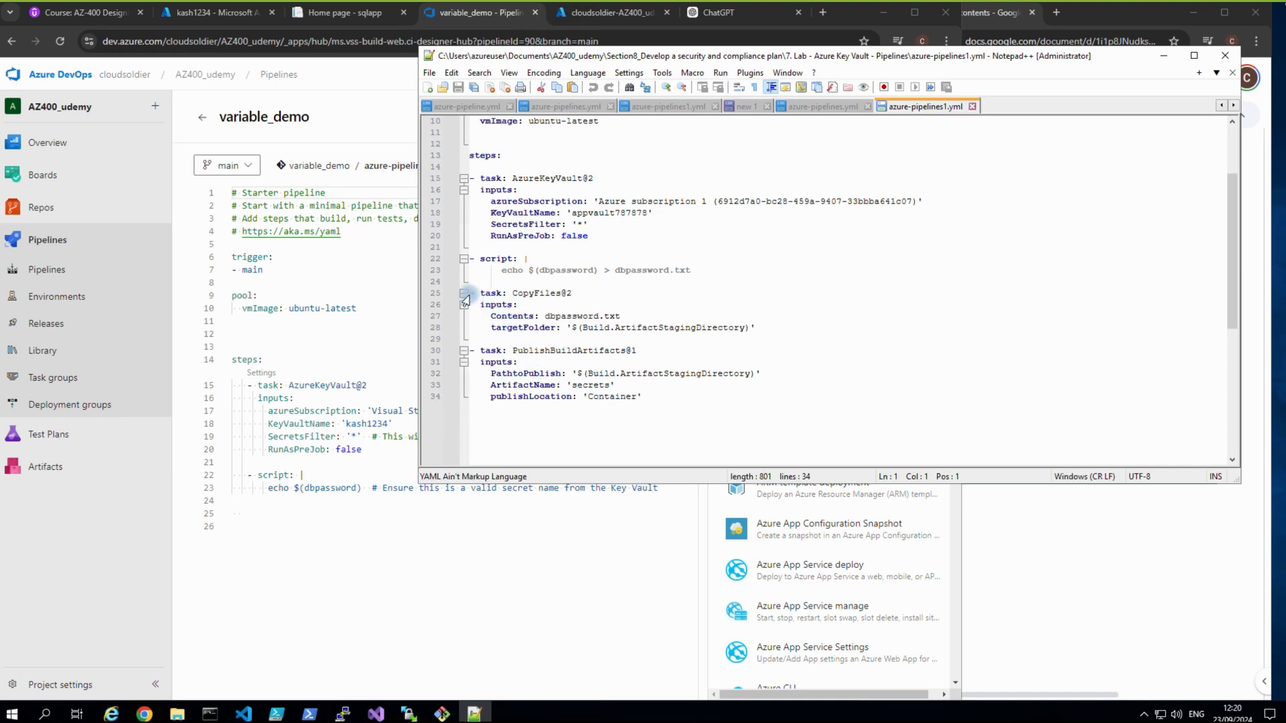
Copy lines 25–34, the CopyFiles and PublishBuildArtifacts tasks, from azure-pipelines1.yml.
{"action": "left_click_drag", "start_coordinate": [470, 295], "coordinate": [615, 386]}
{"action": "left_click", "coordinate": [583, 416]}
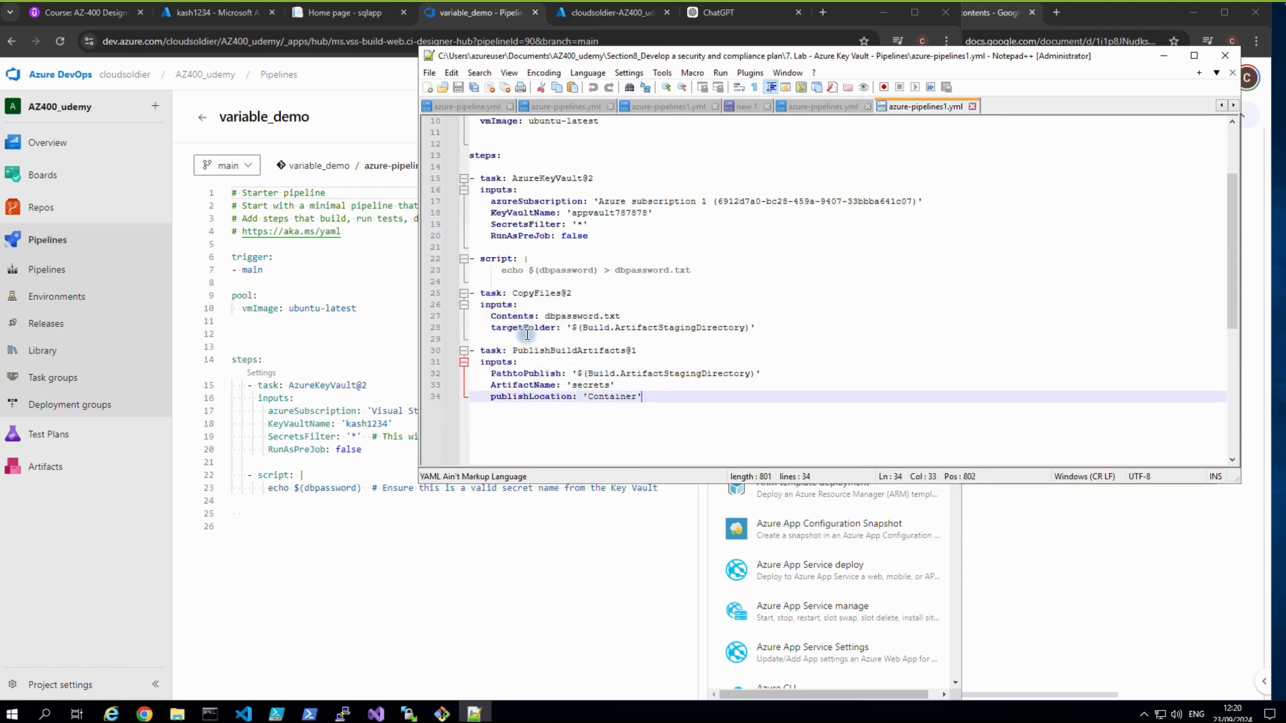
{"action": "left_click_drag", "start_coordinate": [472, 295], "coordinate": [660, 398]}
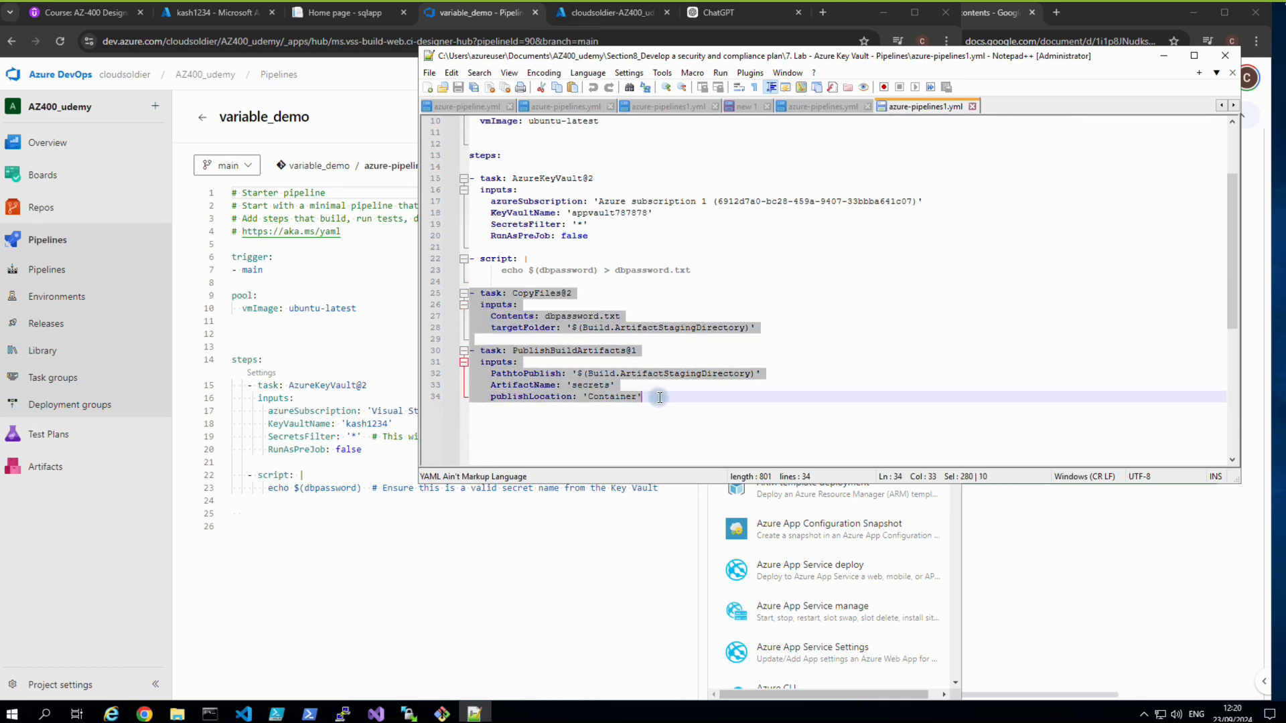
{"action": "right_click", "coordinate": [590, 369]}
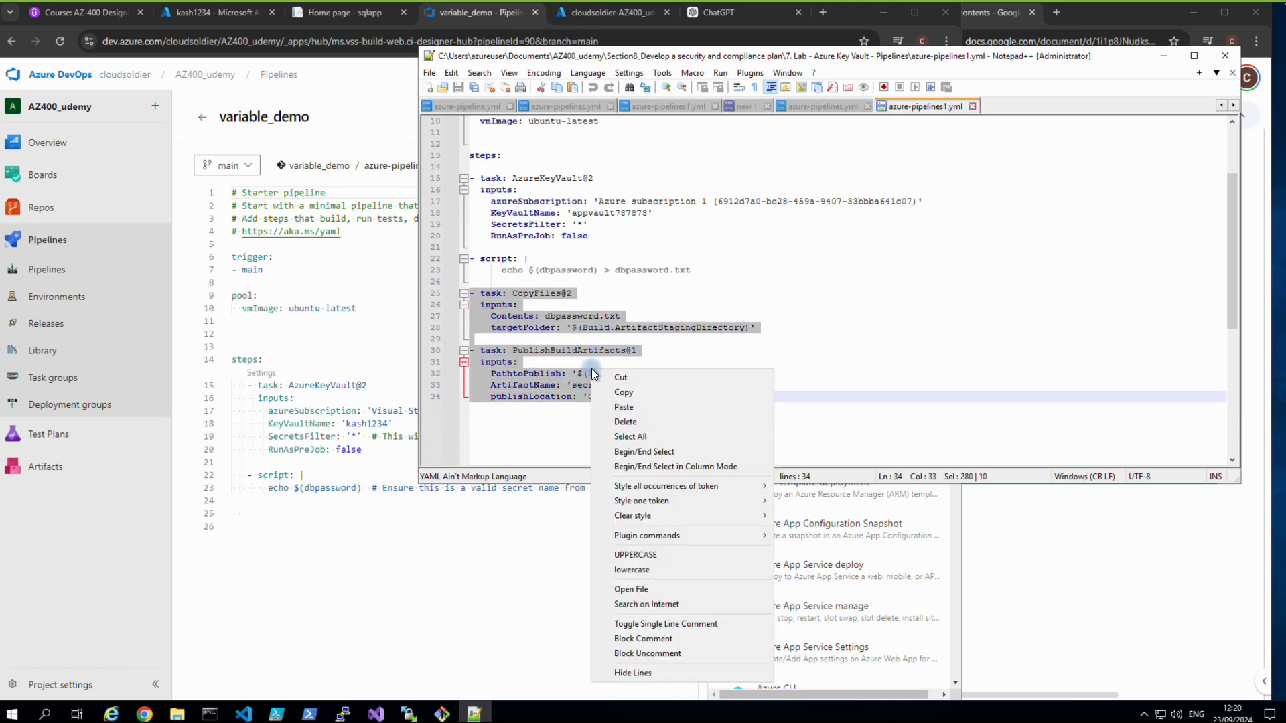
{"action": "left_click", "coordinate": [621, 393]}
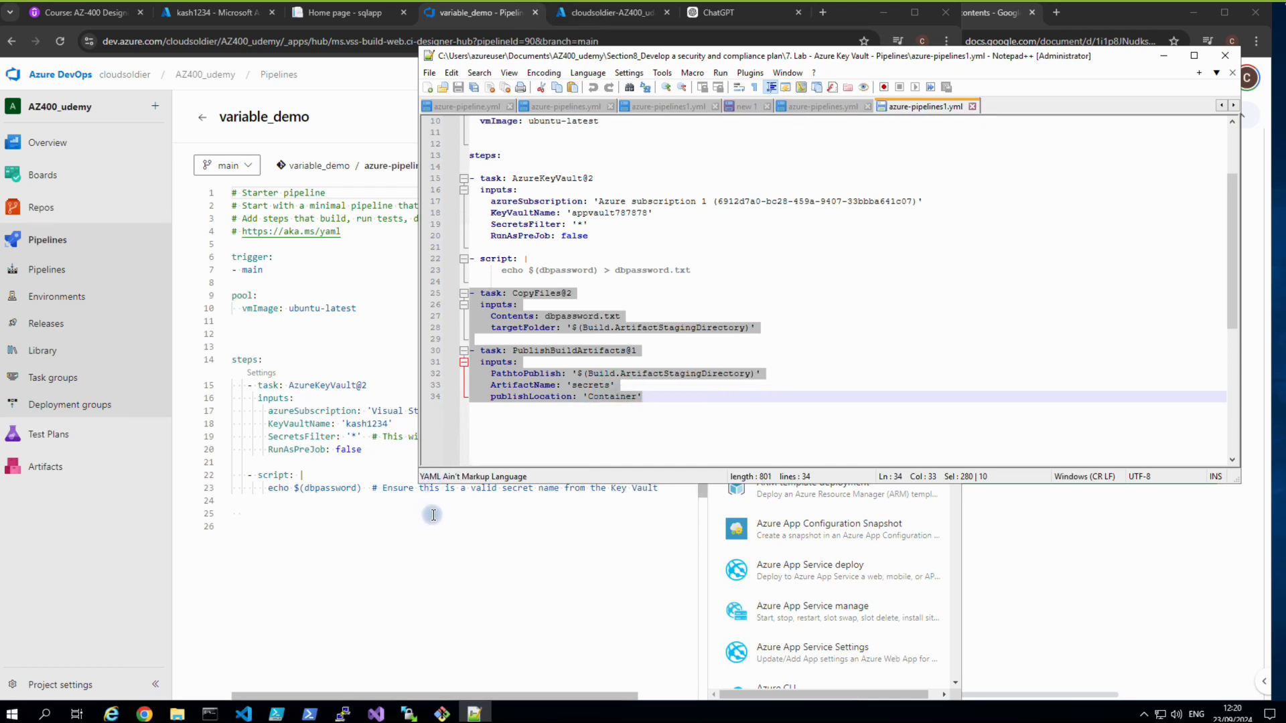
{"action": "mouse_move", "coordinate": [1280, 4]}
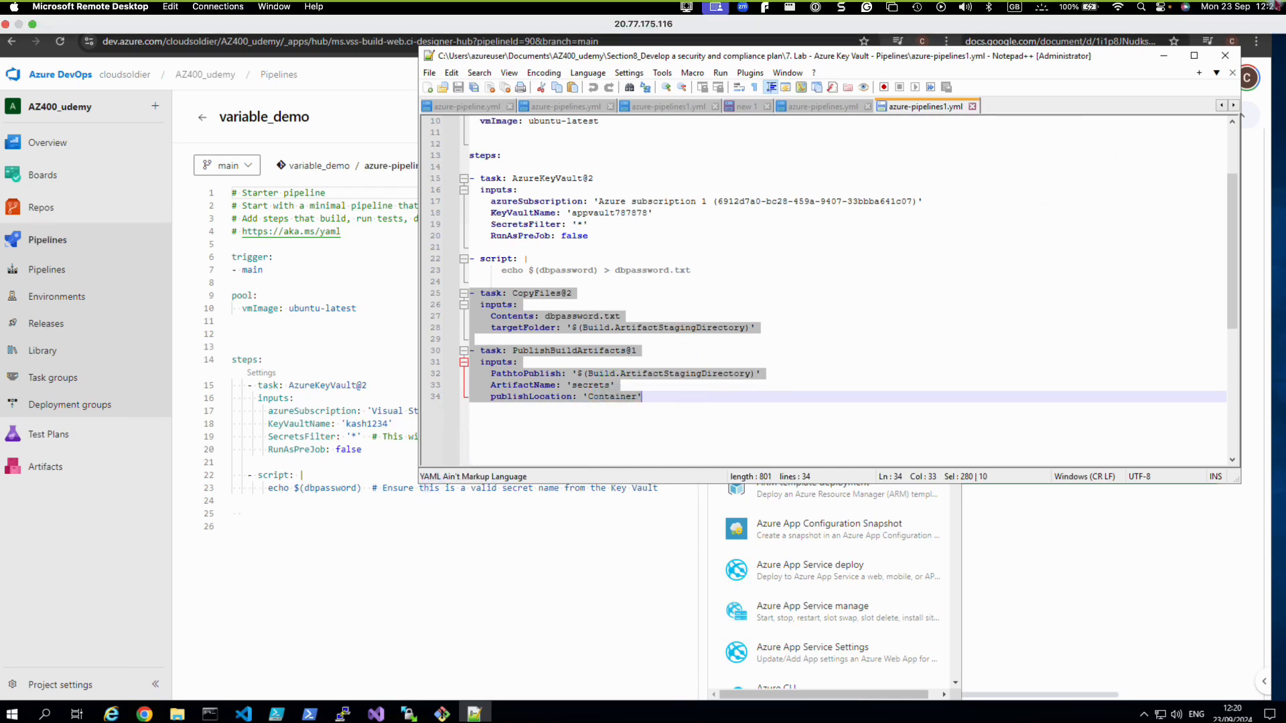
{"action": "left_click", "coordinate": [608, 589]}
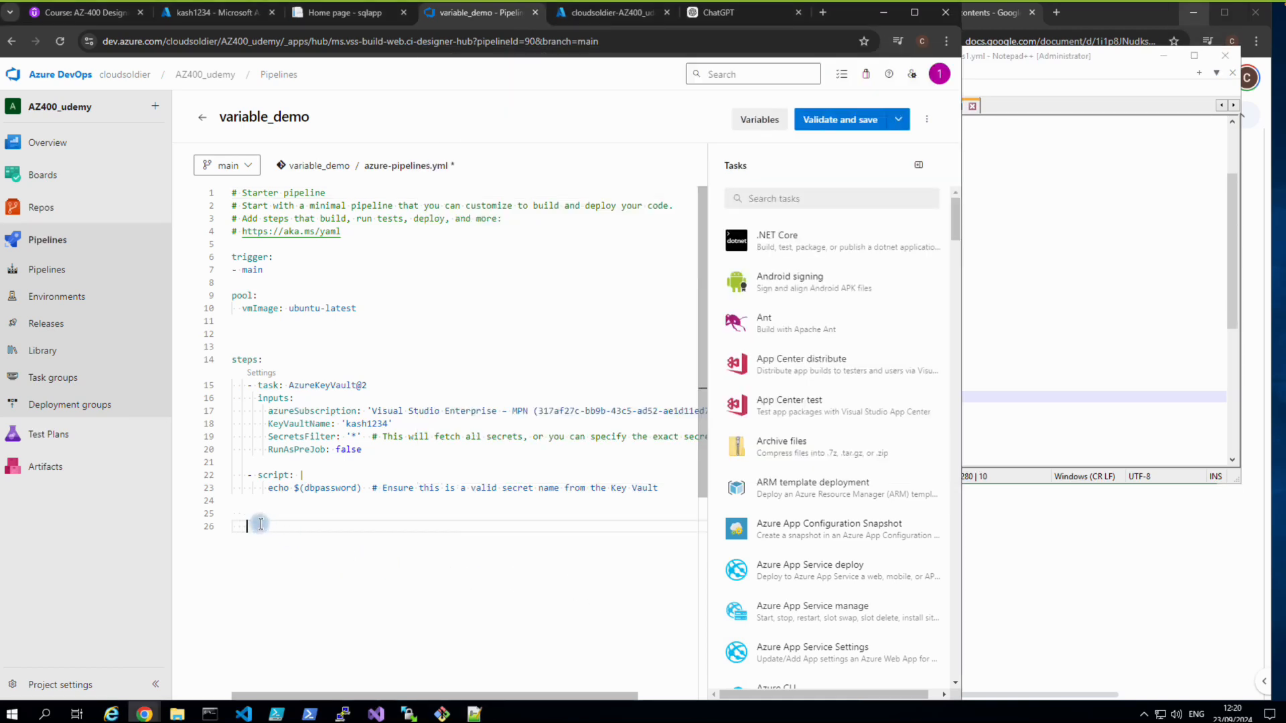
Paste the CopyFiles and PublishBuildArtifacts tasks at line 26 of variable_demo's YAML, then copy lines 26–35.
{"action": "key", "text": "ctrl+v"}
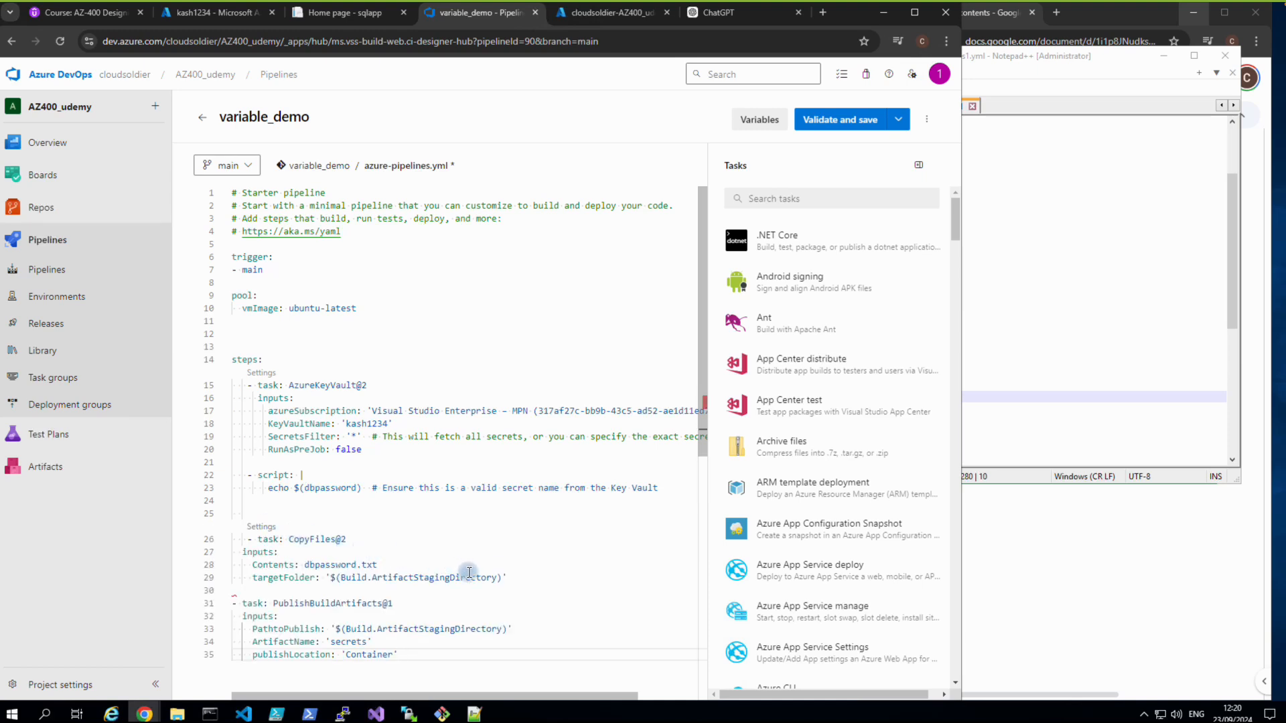
{"action": "scroll", "coordinate": [469, 573], "scroll_direction": "down", "scroll_amount": 3}
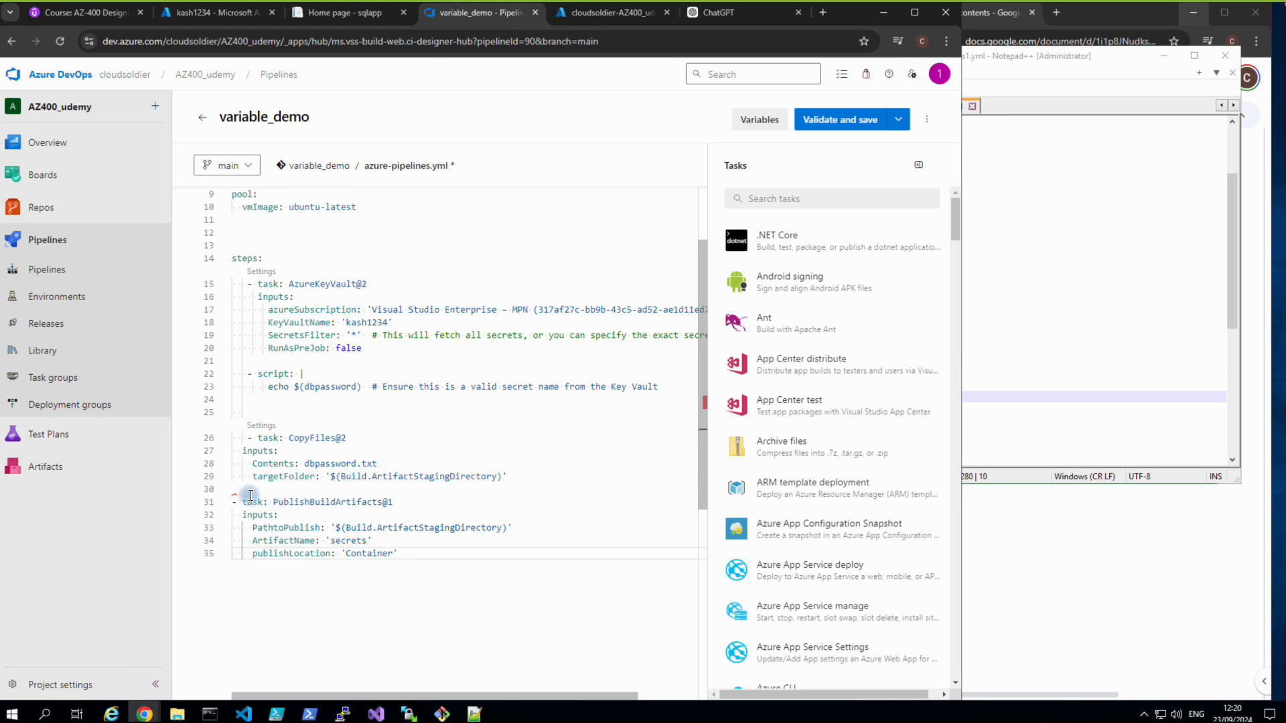
{"action": "left_click", "coordinate": [225, 502]}
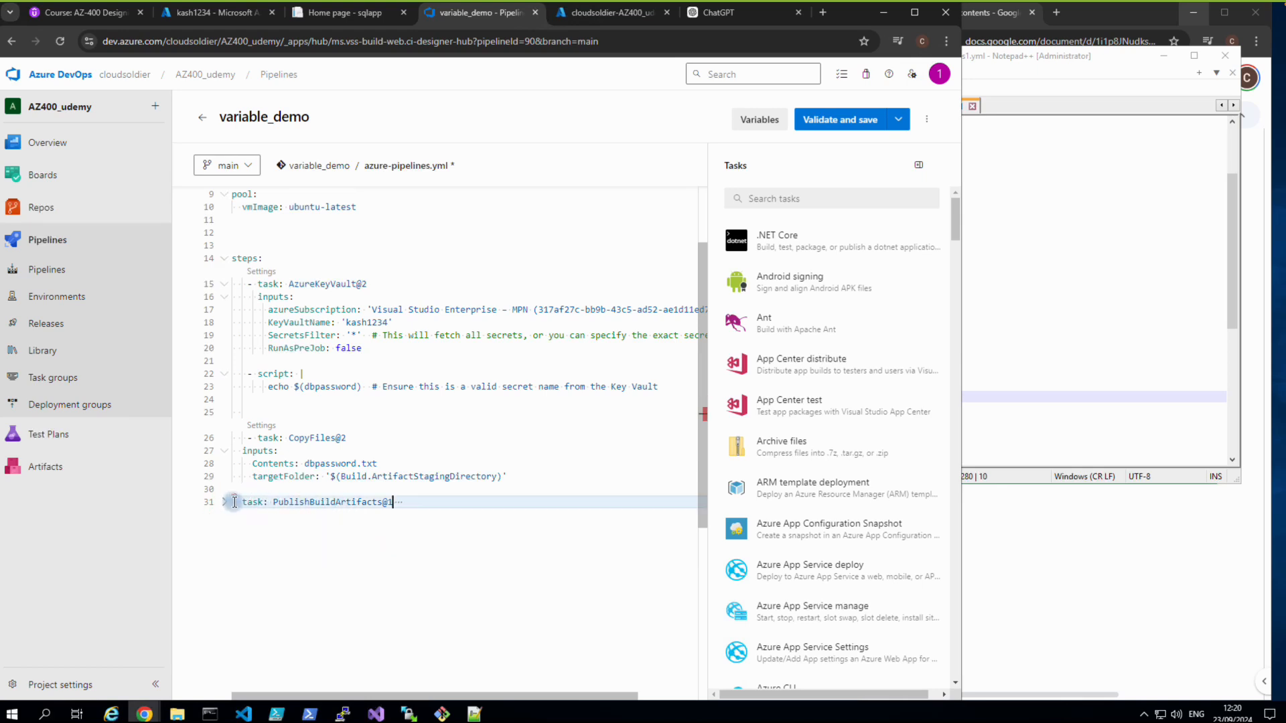
{"action": "left_click", "coordinate": [228, 502]}
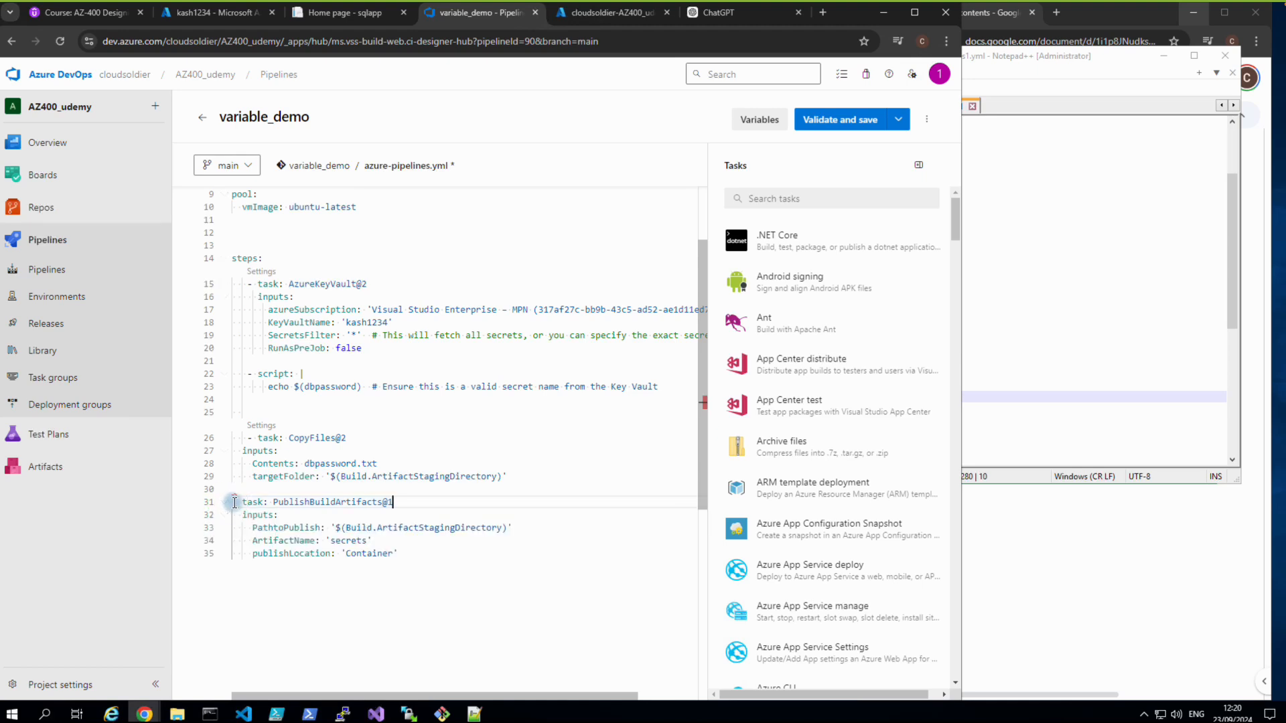
{"action": "left_click", "coordinate": [600, 490]}
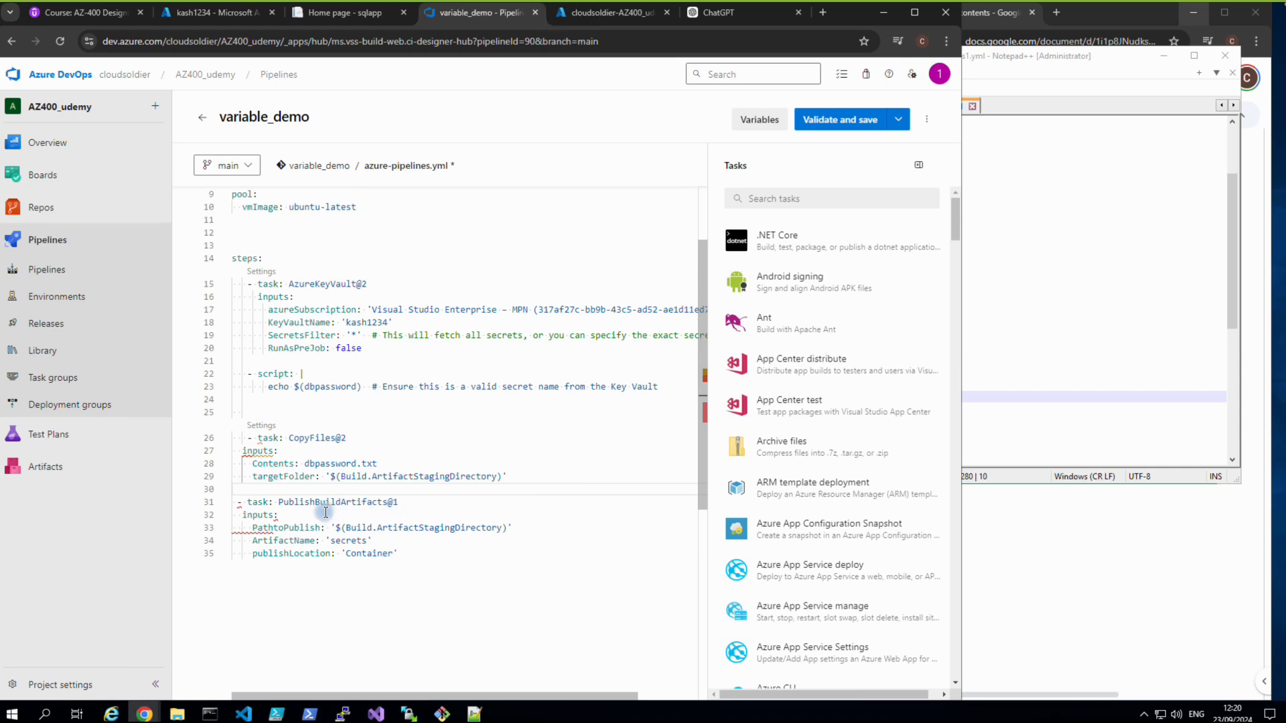
{"action": "left_click", "coordinate": [239, 503]}
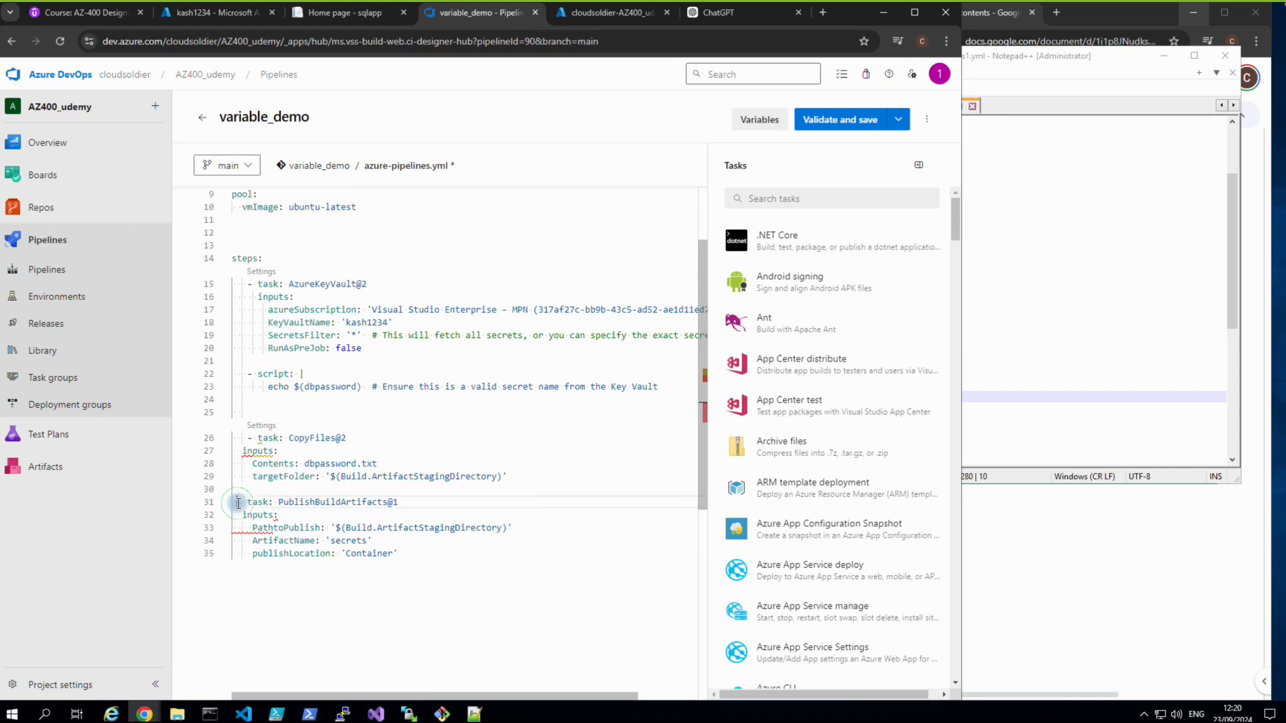
{"action": "left_click", "coordinate": [578, 458]}
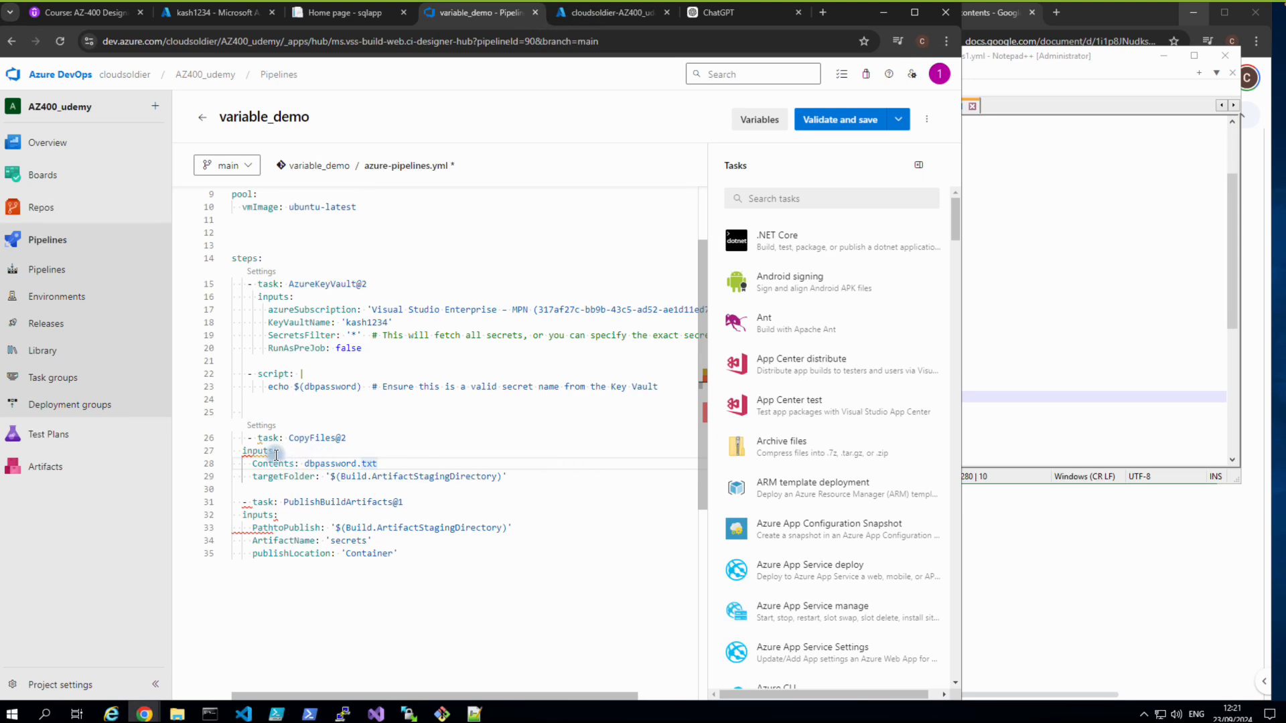
{"action": "left_click_drag", "start_coordinate": [248, 441], "coordinate": [420, 555]}
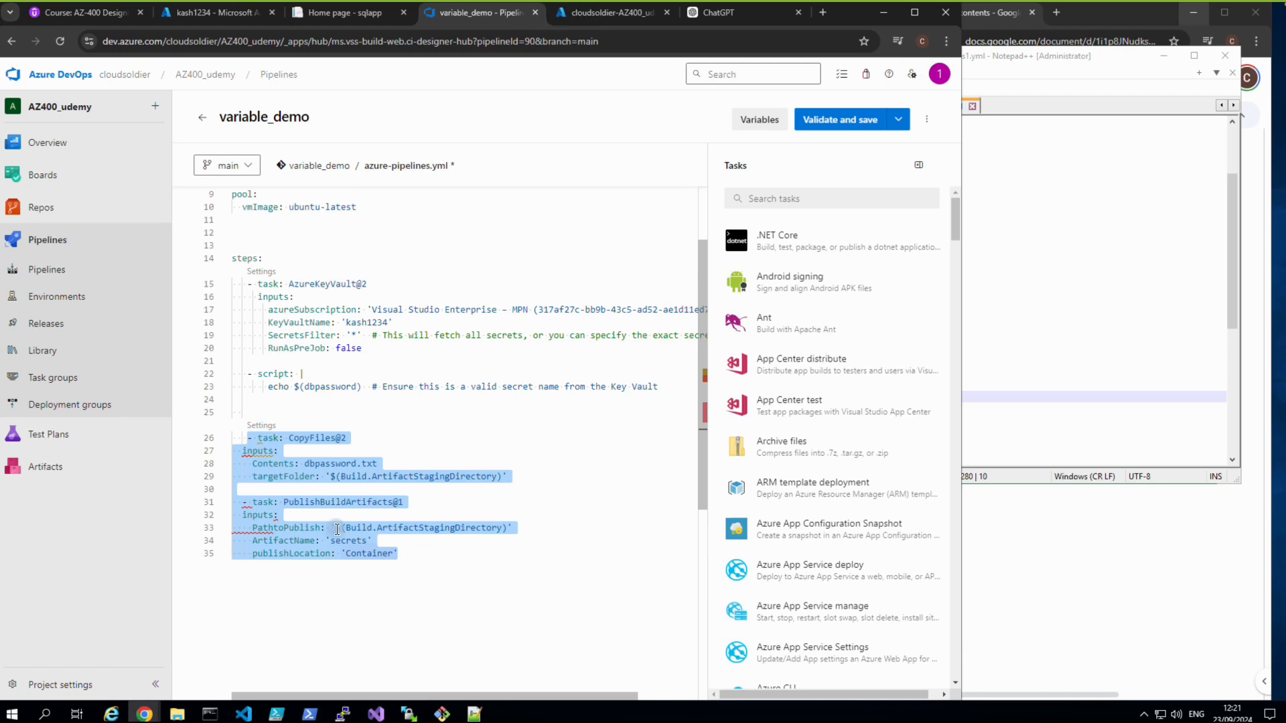
{"action": "right_click", "coordinate": [333, 511]}
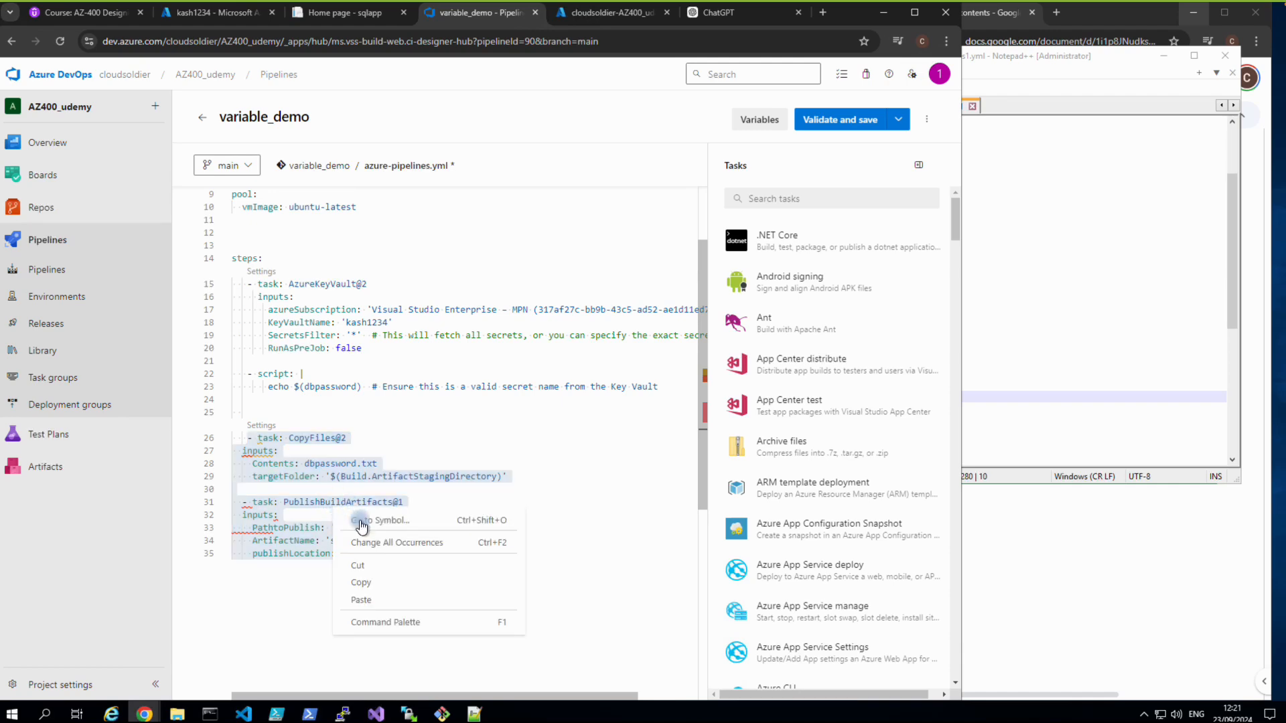
{"action": "left_click", "coordinate": [368, 583]}
Ask ChatGPT to 'fix this code' for the CopyFiles and PublishBuildArtifacts YAML and copy its corrected script.
{"action": "left_click", "coordinate": [701, 12]}
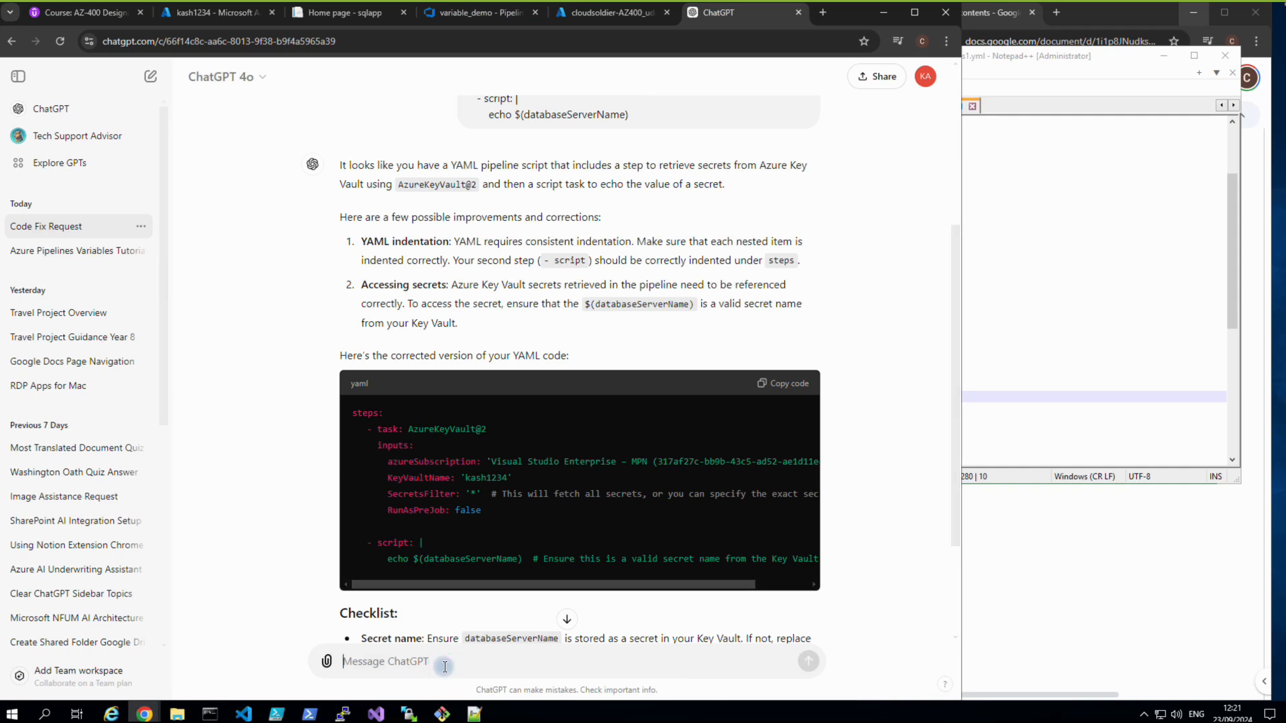
{"action": "type", "text": "fix this code"}
{"action": "key", "text": "ctrl+v"}
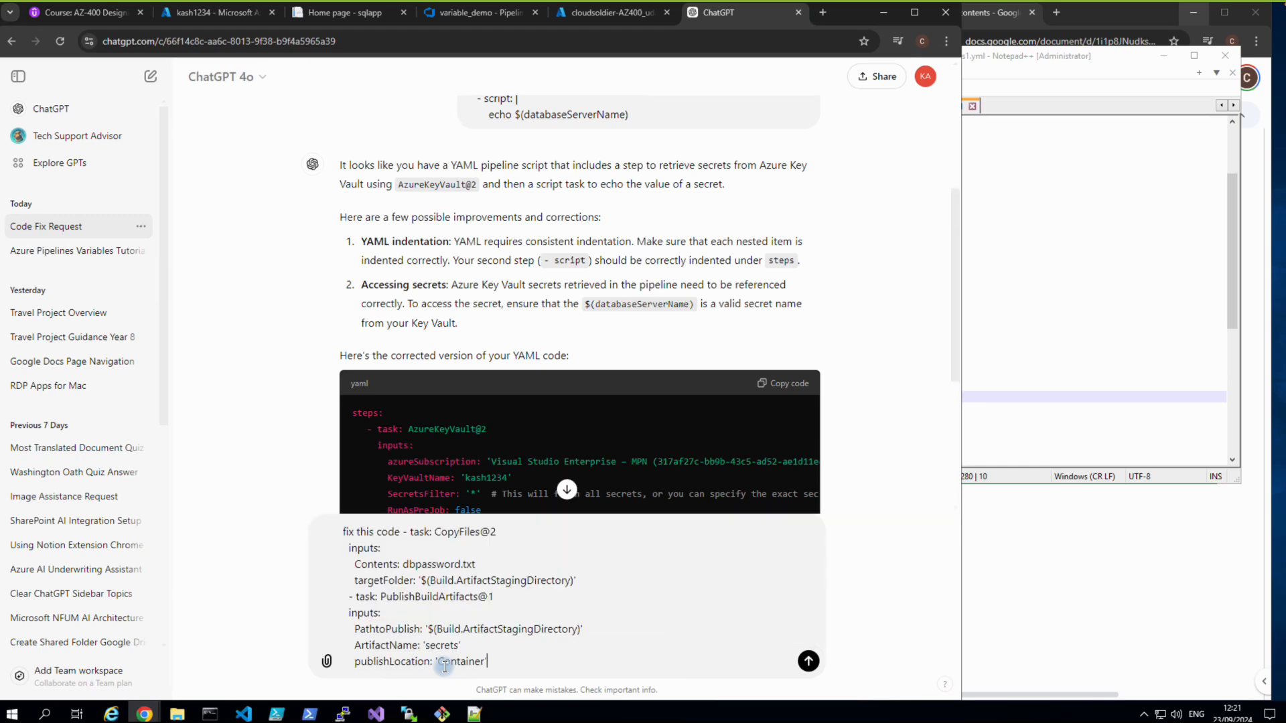
{"action": "key", "text": "Return"}
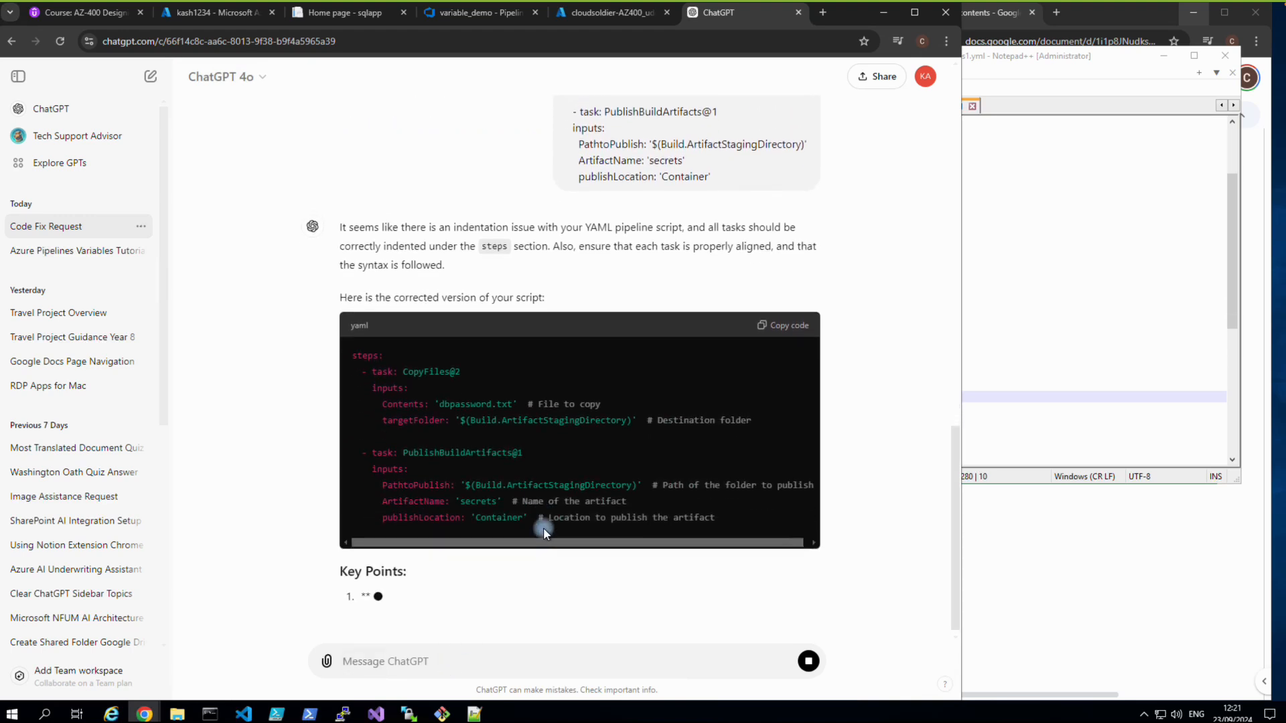
{"action": "left_click", "coordinate": [789, 296]}
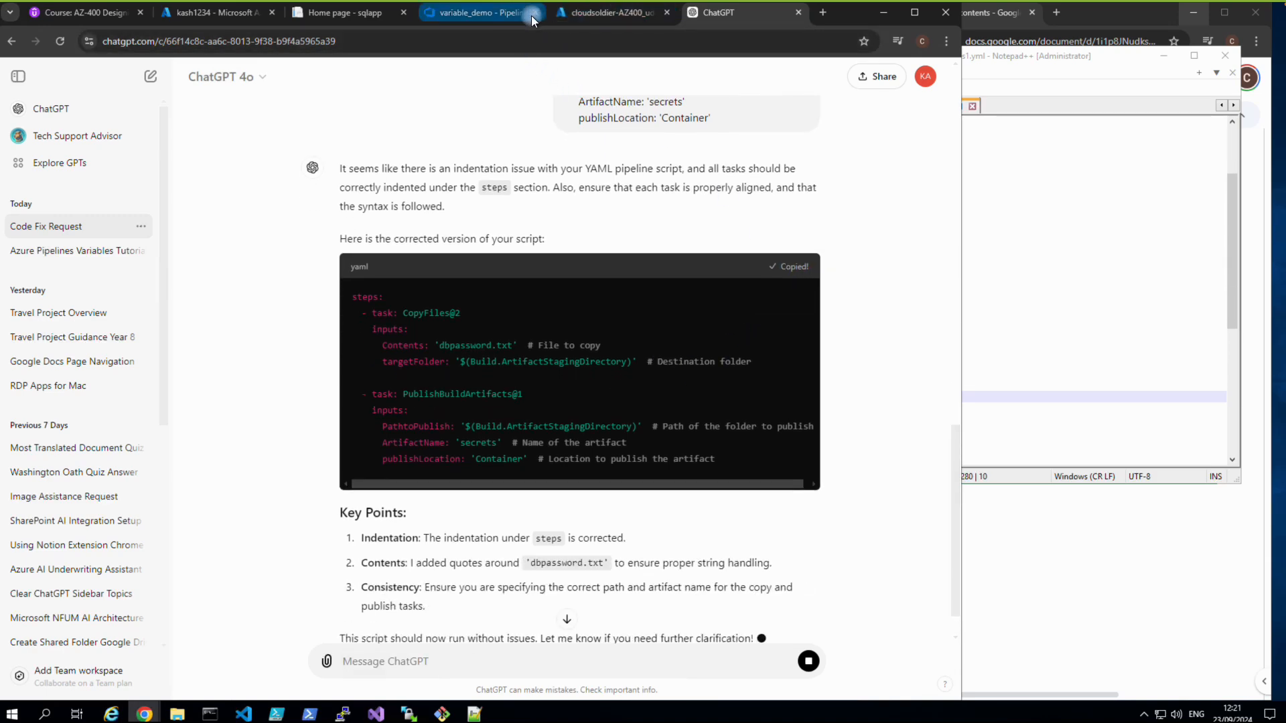
{"action": "left_click", "coordinate": [484, 16]}
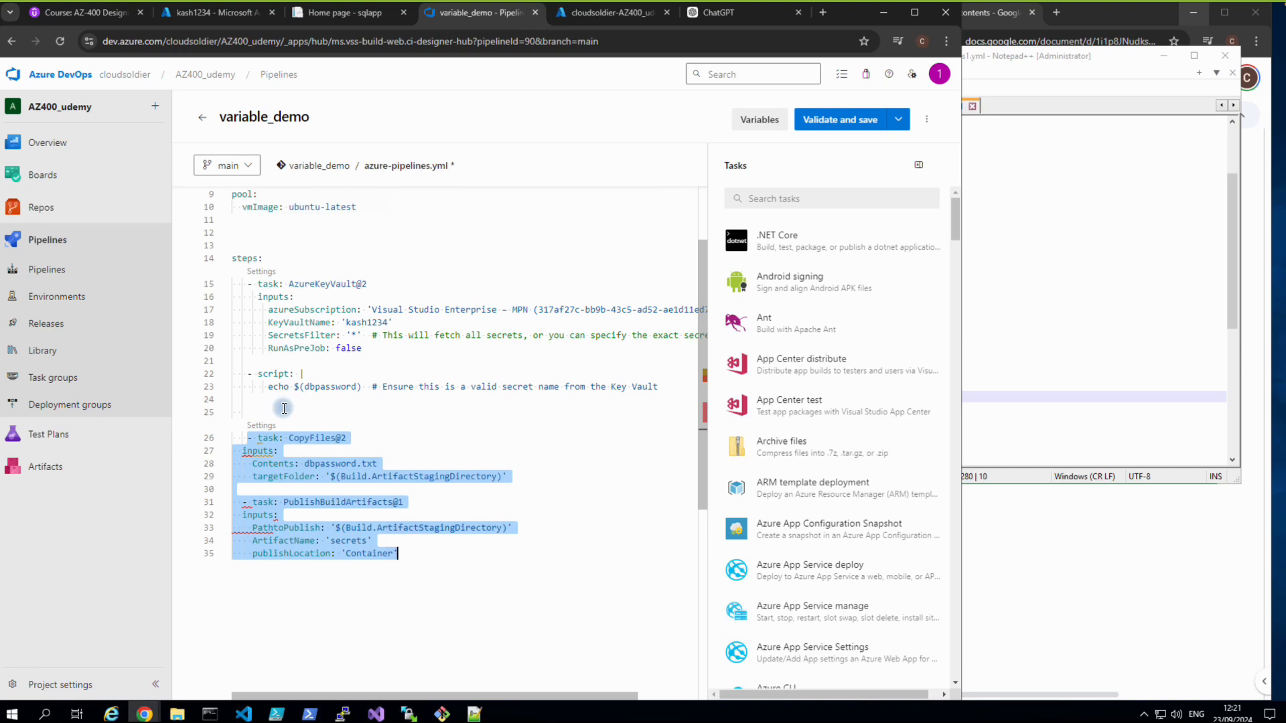
Paste ChatGPT's corrected task blocks over the selected lines and copy the entire variable_demo pipeline YAML.
{"action": "key", "text": "ctrl+v"}
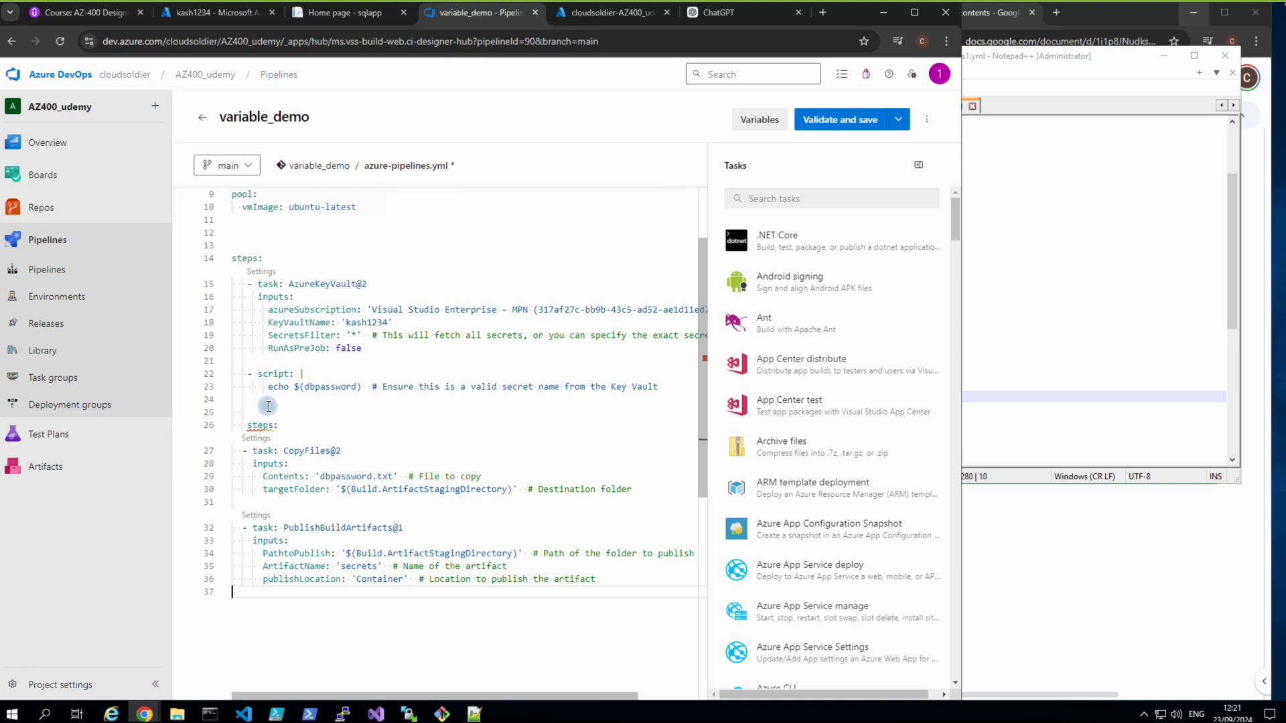
{"action": "key", "text": "ctrl+a"}
{"action": "right_click", "coordinate": [305, 316]}
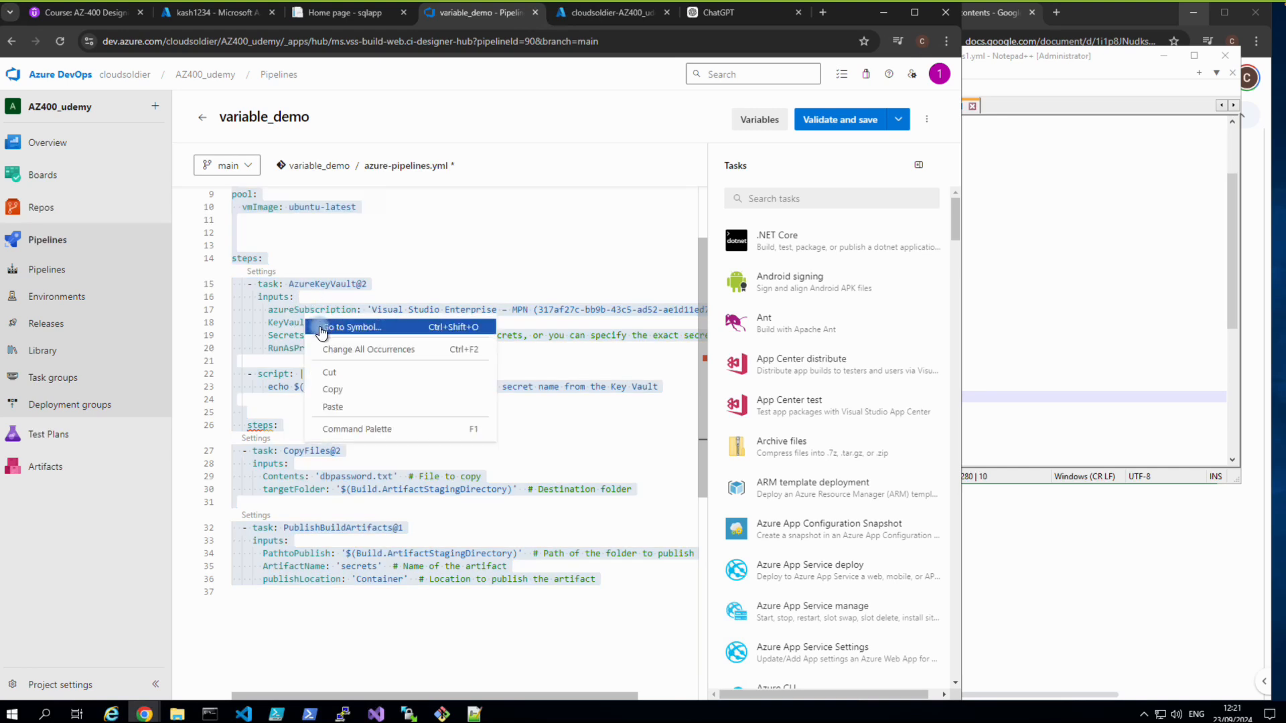
{"action": "left_click", "coordinate": [335, 389]}
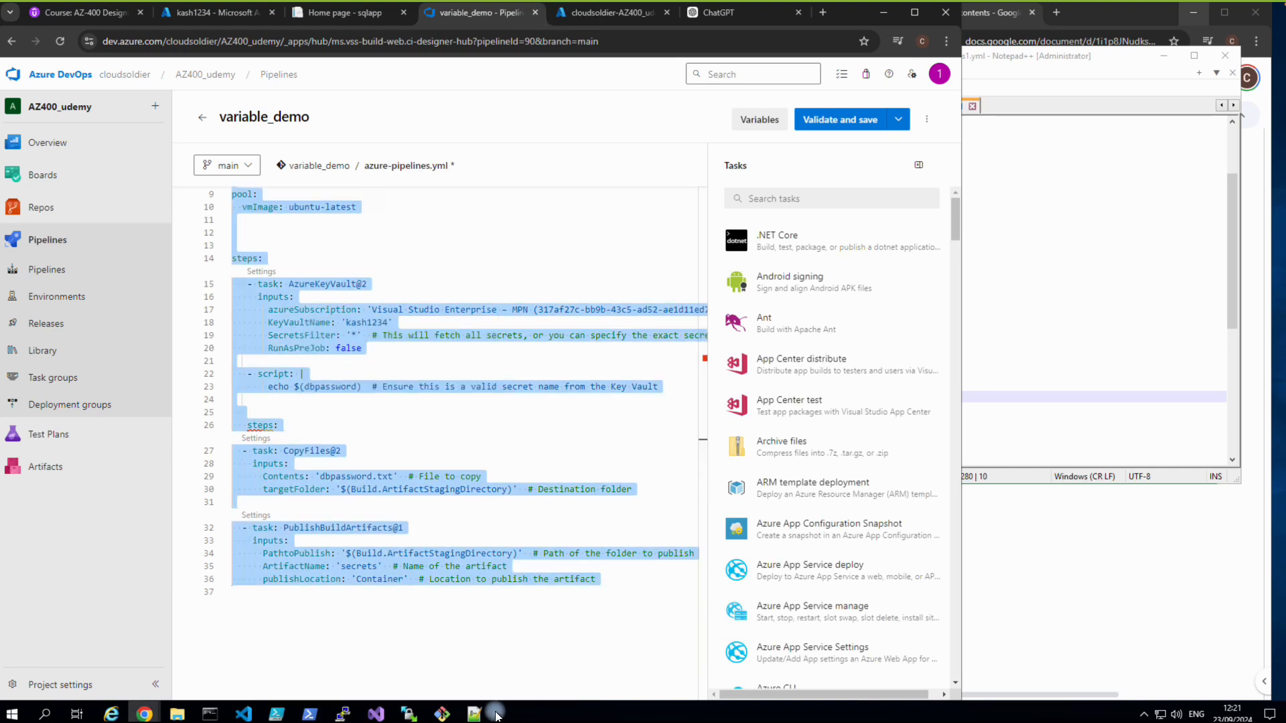
{"action": "left_click", "coordinate": [1018, 606]}
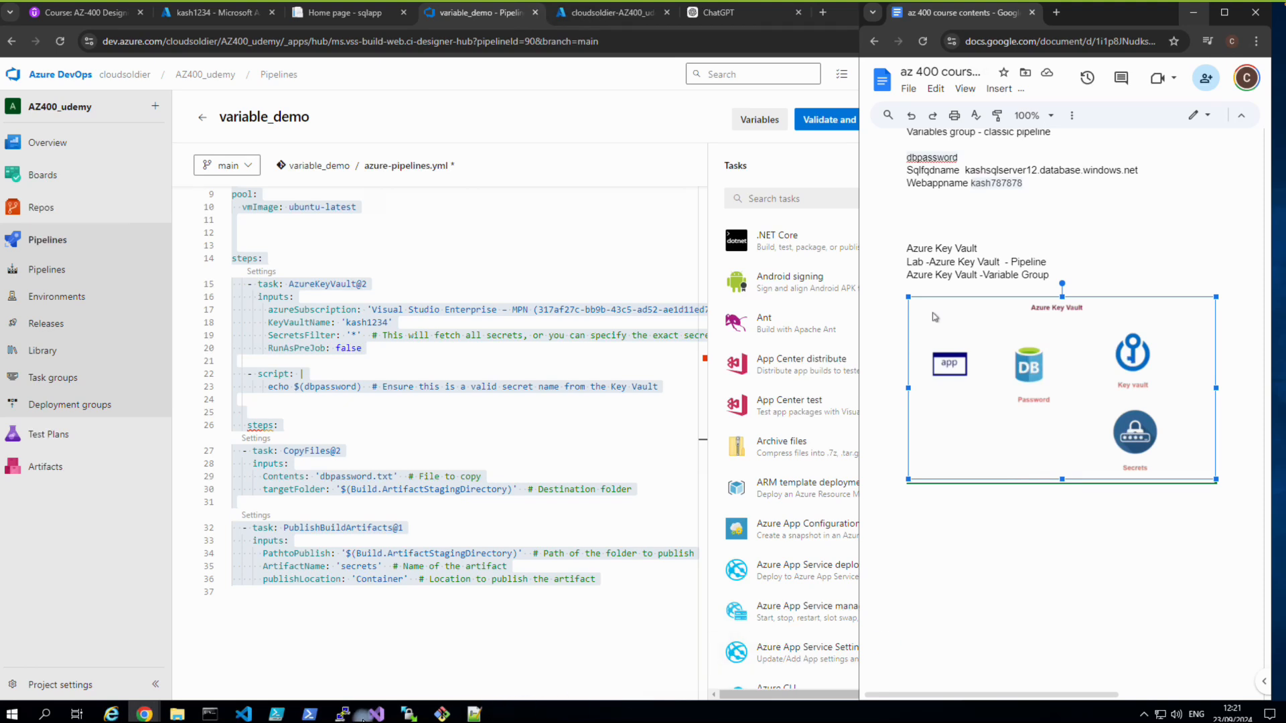
Paste the full variable_demo pipeline YAML on a new line below the Azure Key Vault diagram.
{"action": "mouse_move", "coordinate": [144, 714]}
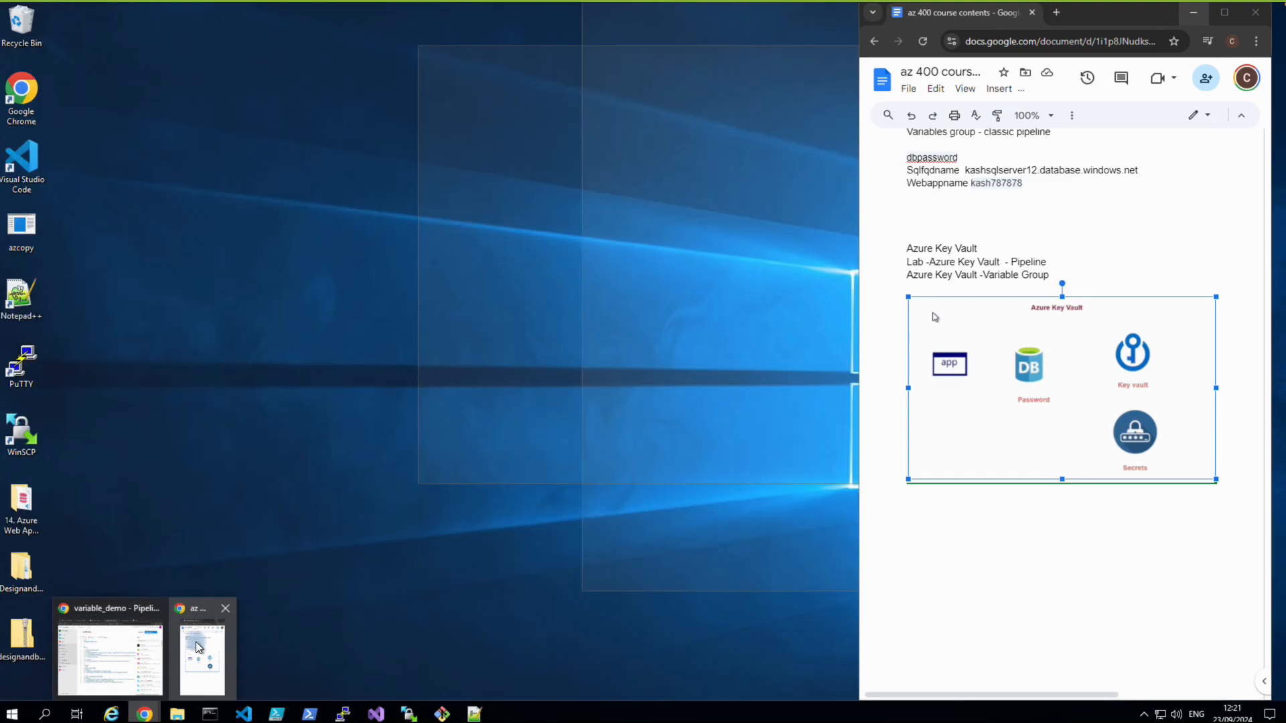
{"action": "left_click", "coordinate": [199, 648]}
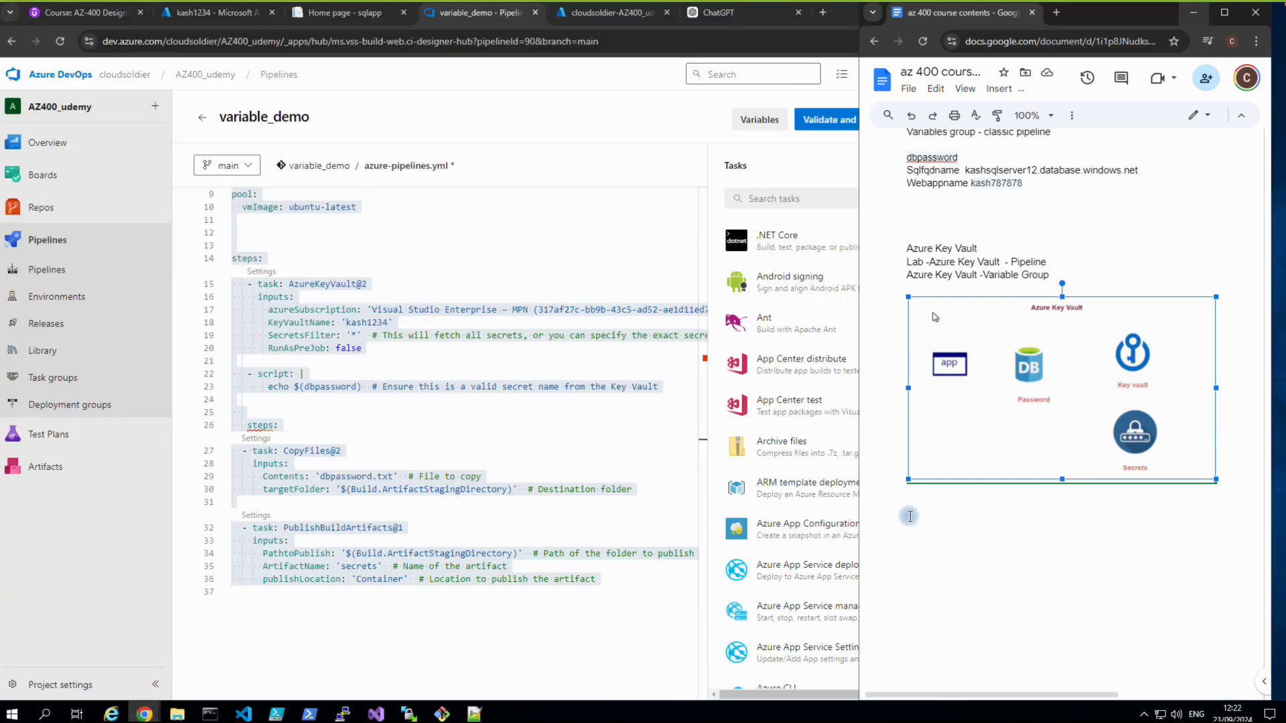
{"action": "left_click", "coordinate": [1237, 489]}
{"action": "key", "text": "Return"}
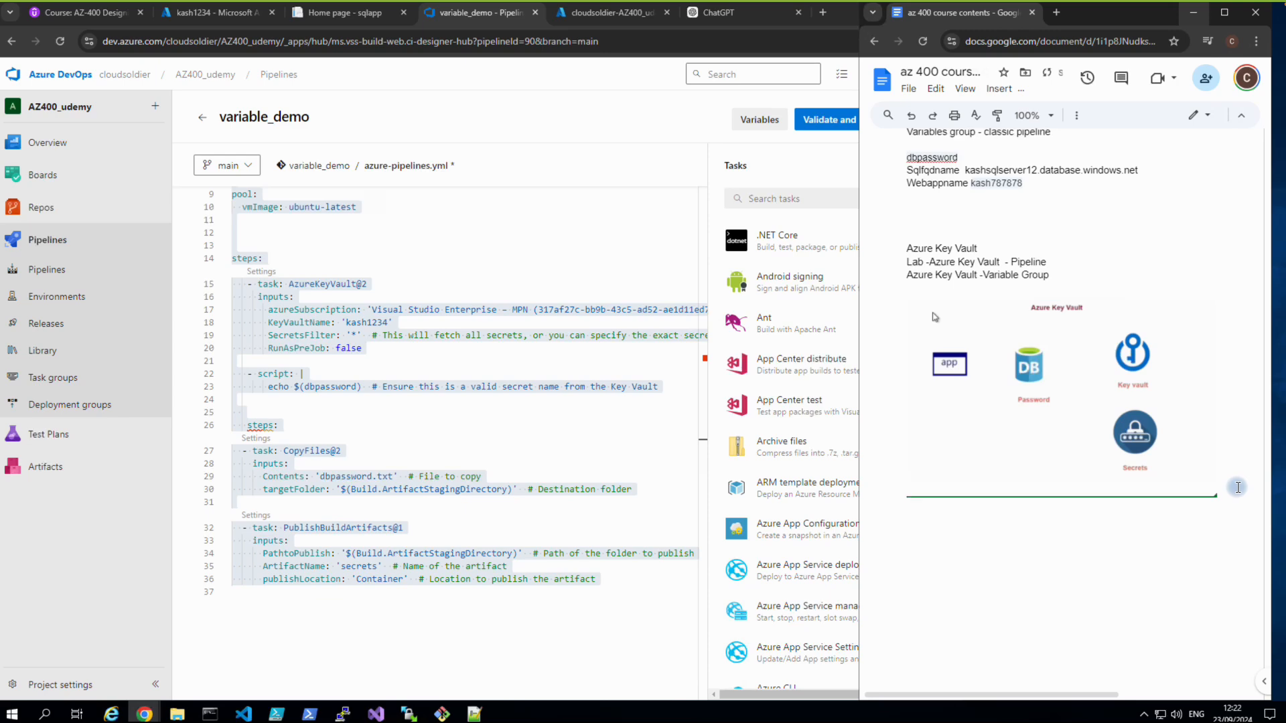
{"action": "key", "text": "ctrl+v"}
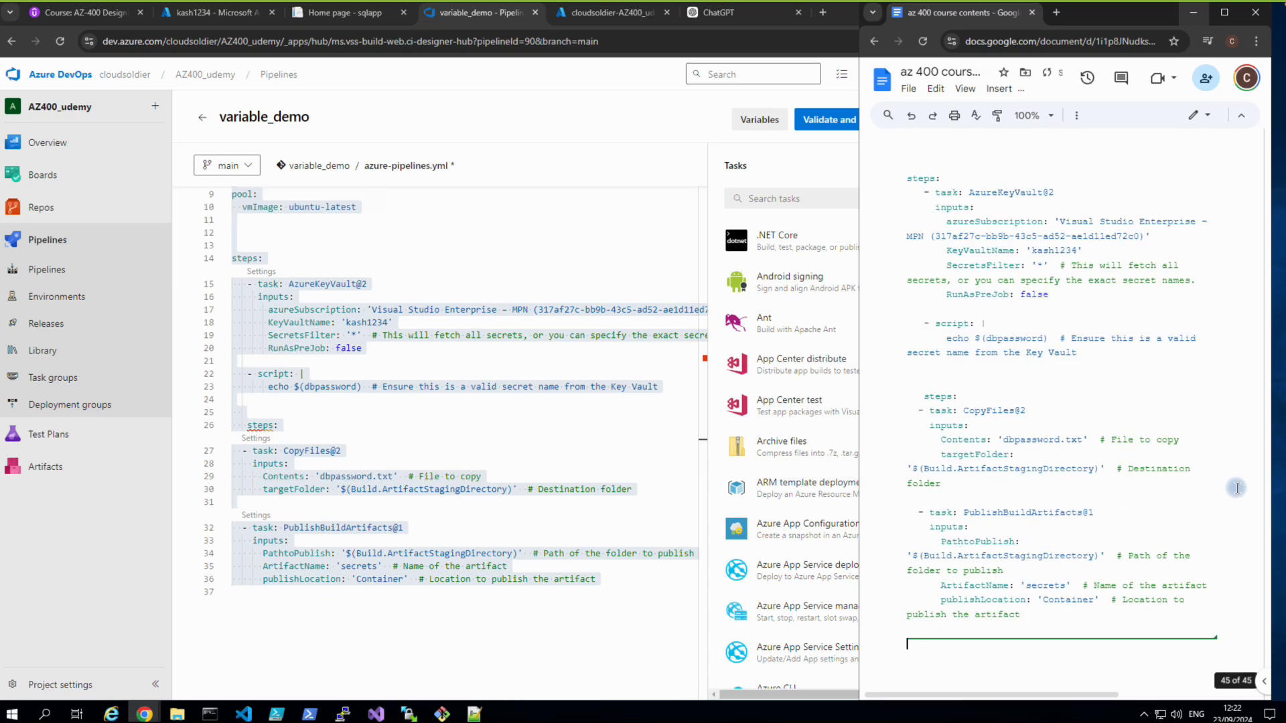
{"action": "left_click", "coordinate": [646, 629]}
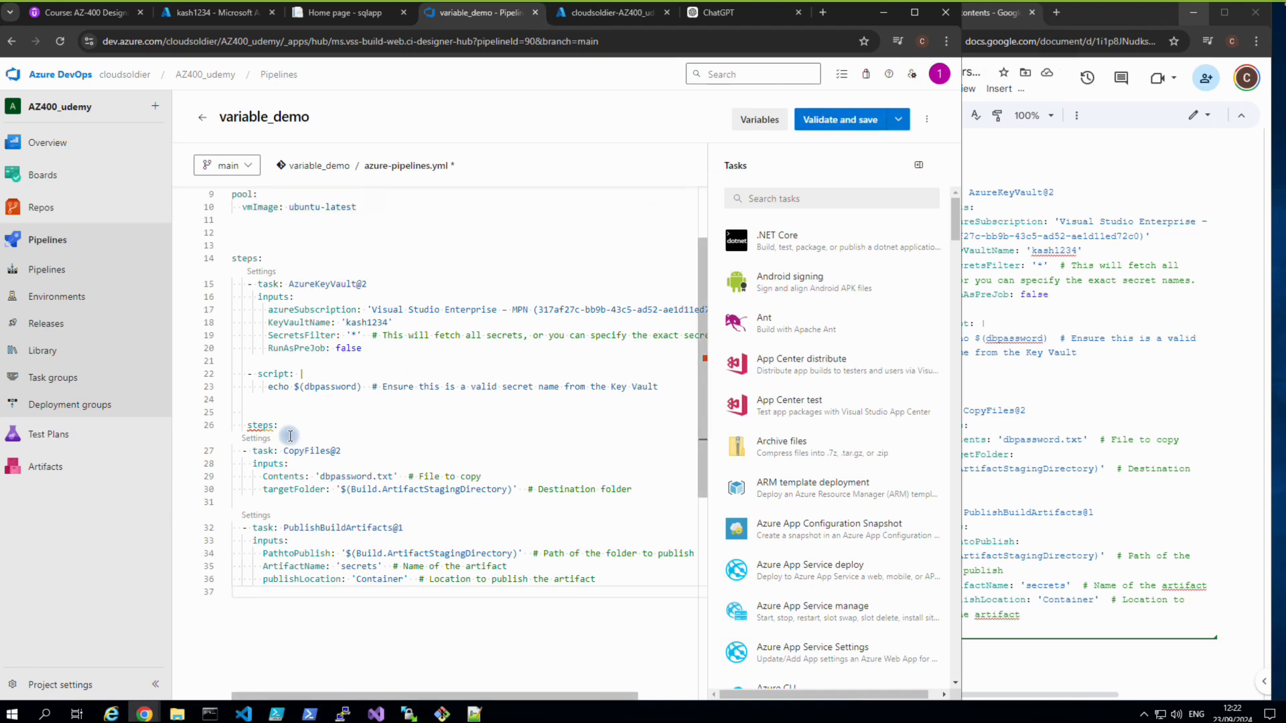
Add a dash so line 26 reads '- steps:', then copy lines 26 through 36.
{"action": "left_click", "coordinate": [249, 426]}
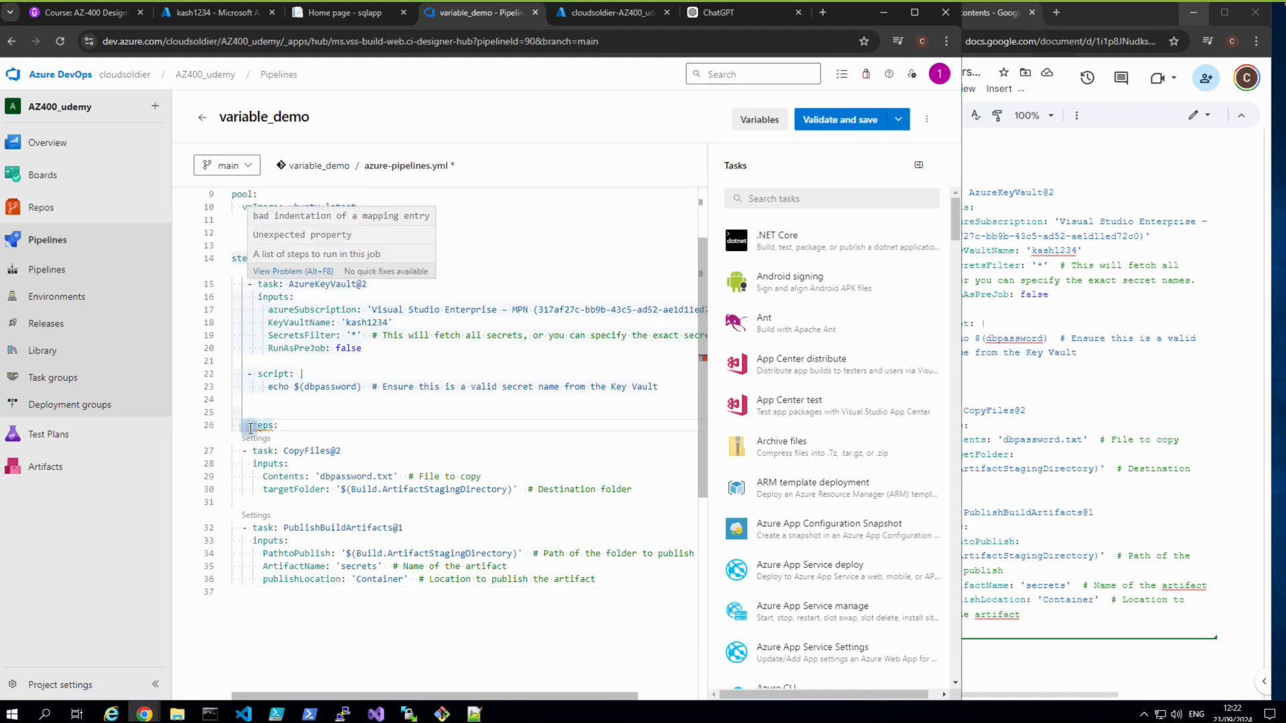
{"action": "type", "text": "-"}
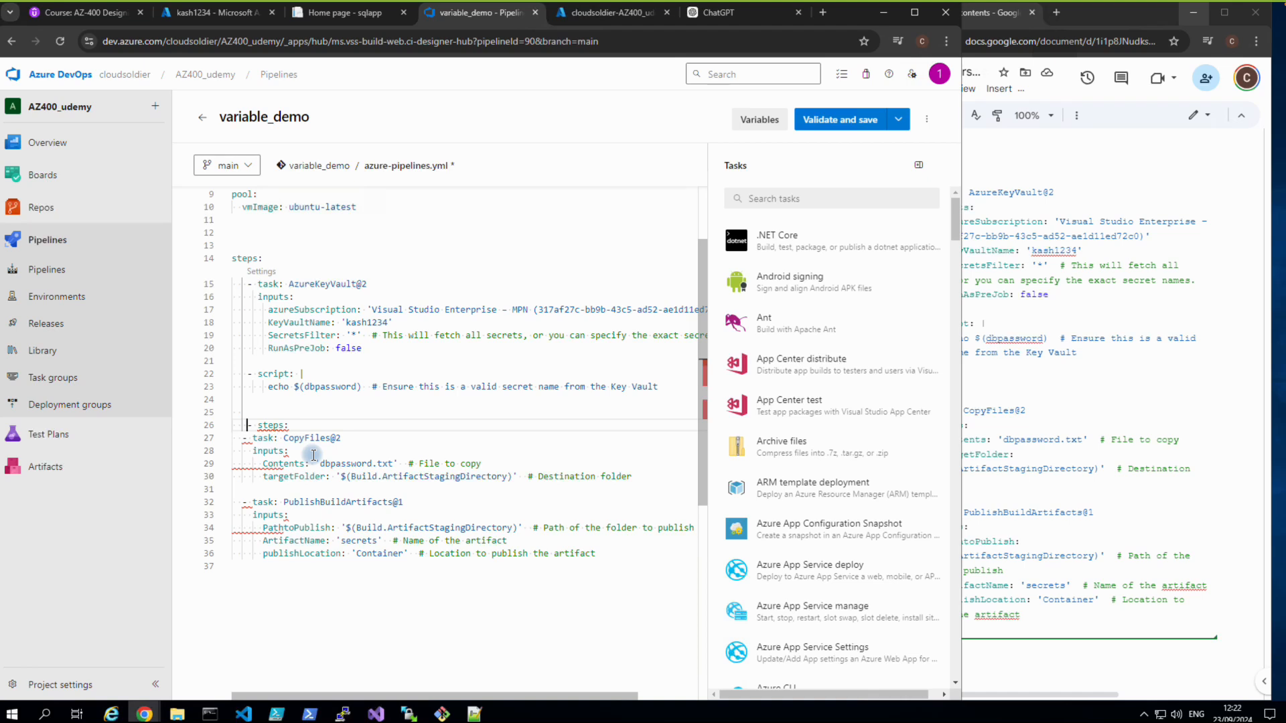
{"action": "left_click_drag", "start_coordinate": [247, 426], "coordinate": [600, 551]}
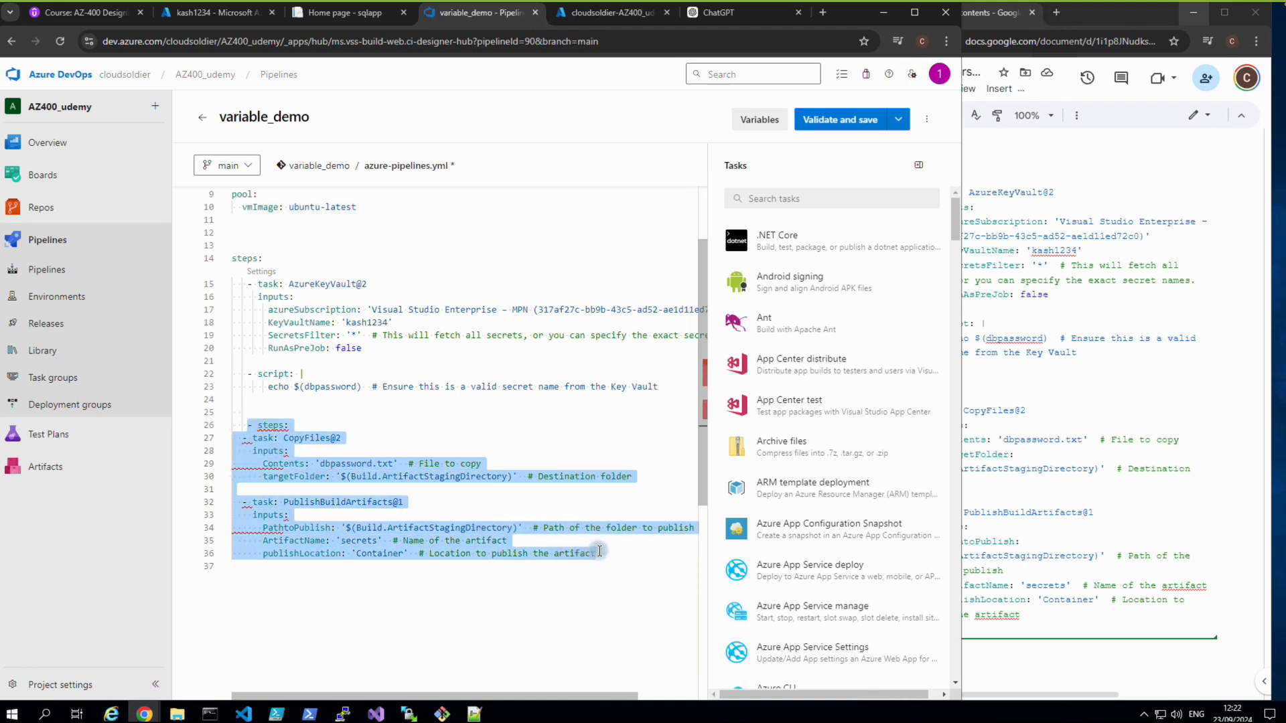
{"action": "right_click", "coordinate": [529, 531]}
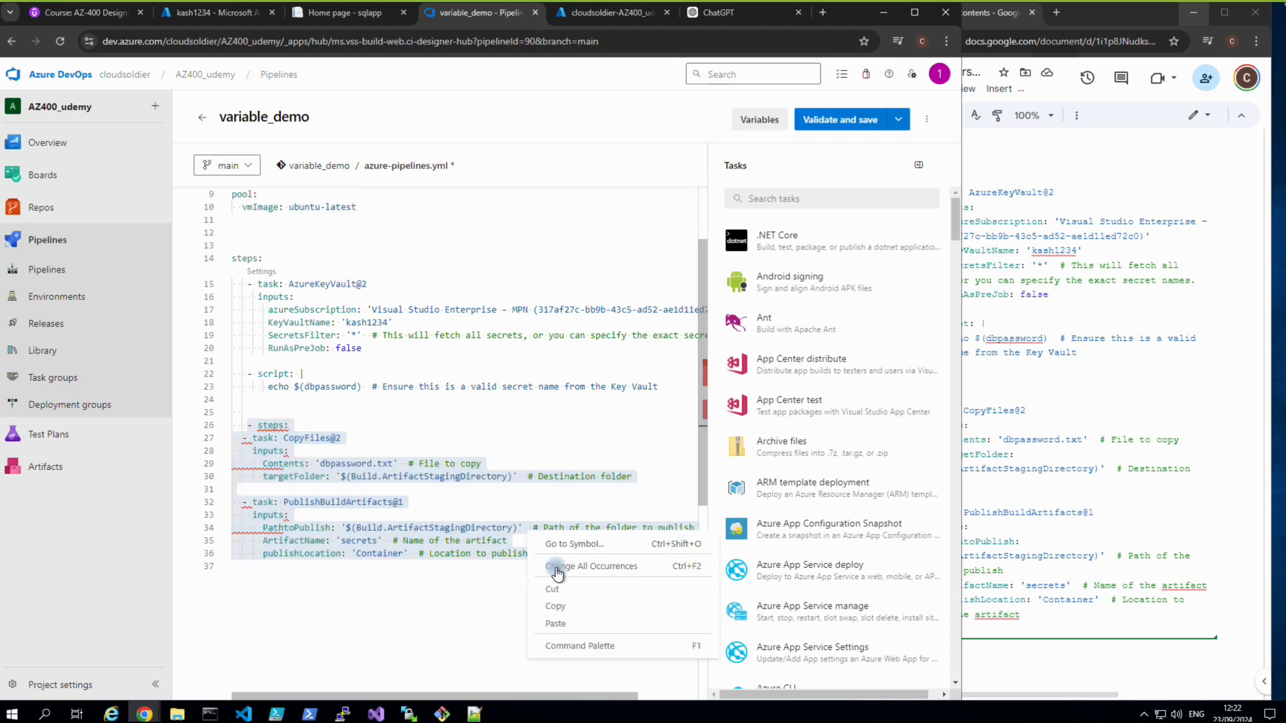
{"action": "left_click", "coordinate": [560, 608]}
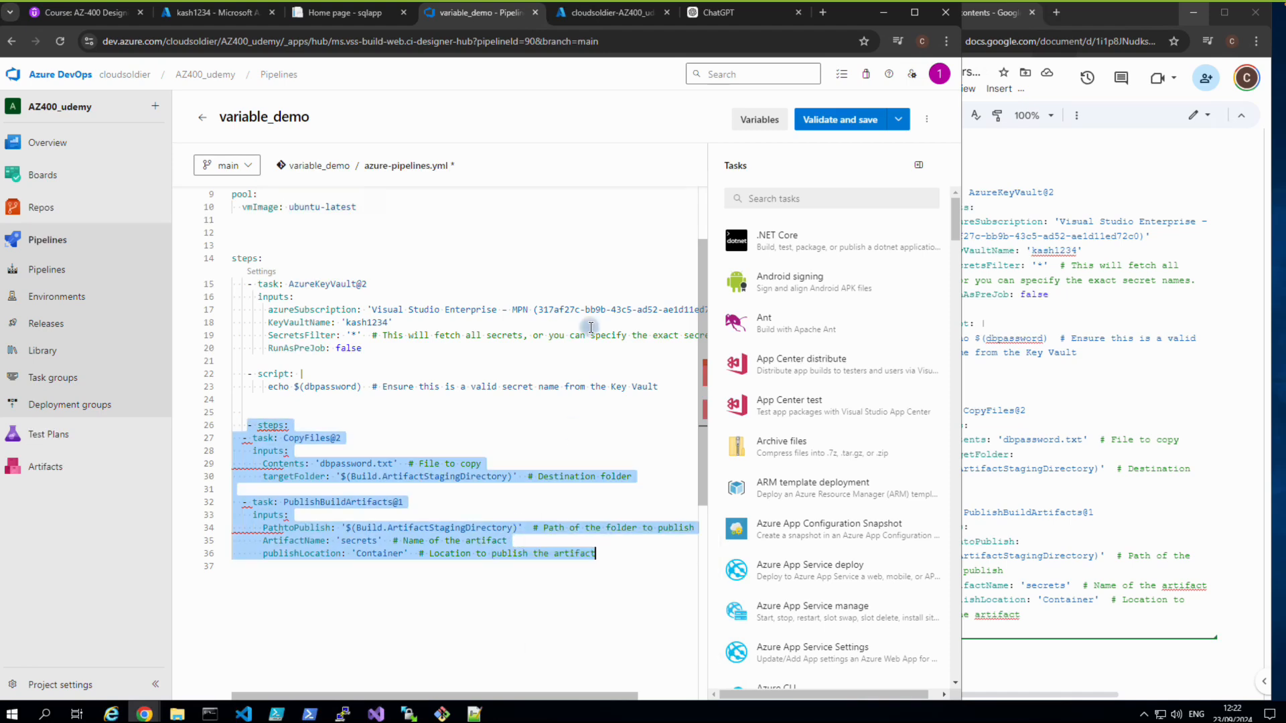
Send the copied '- steps:' block to ChatGPT and copy its restructured YAML reply.
{"action": "left_click", "coordinate": [697, 14]}
{"action": "left_click", "coordinate": [430, 666]}
{"action": "key", "text": "ctrl+v"}
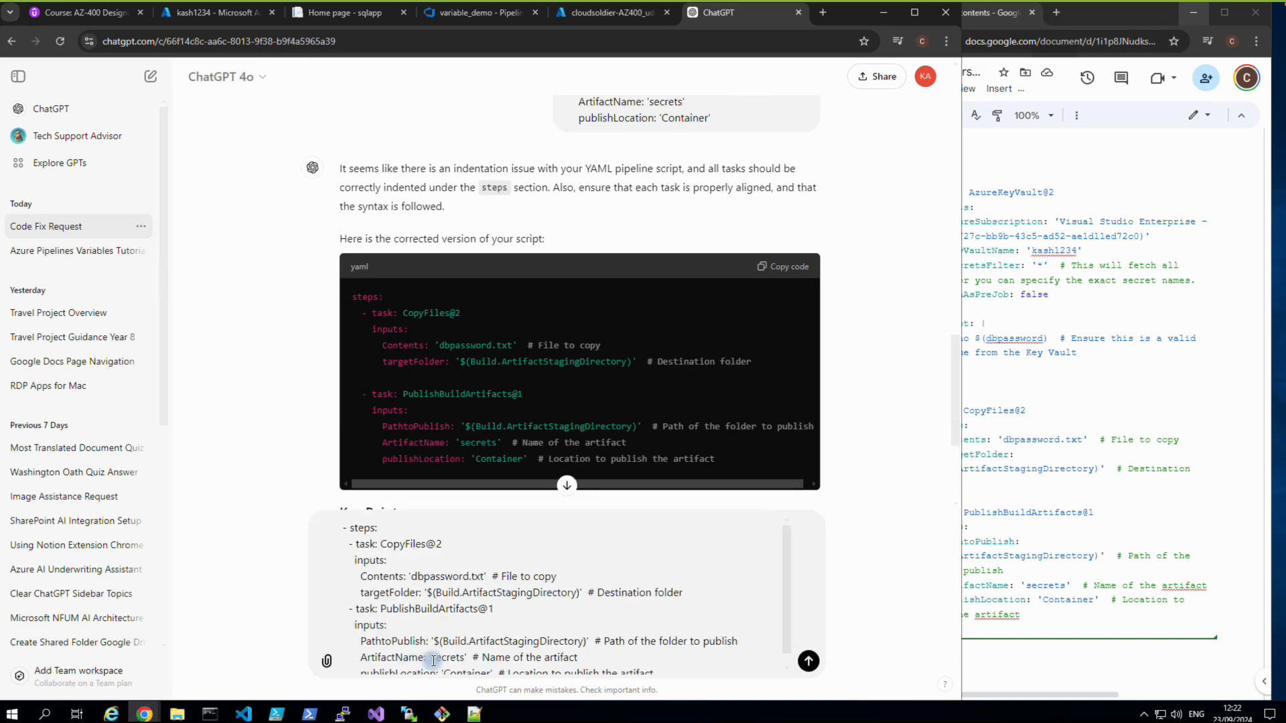
{"action": "left_click", "coordinate": [808, 663]}
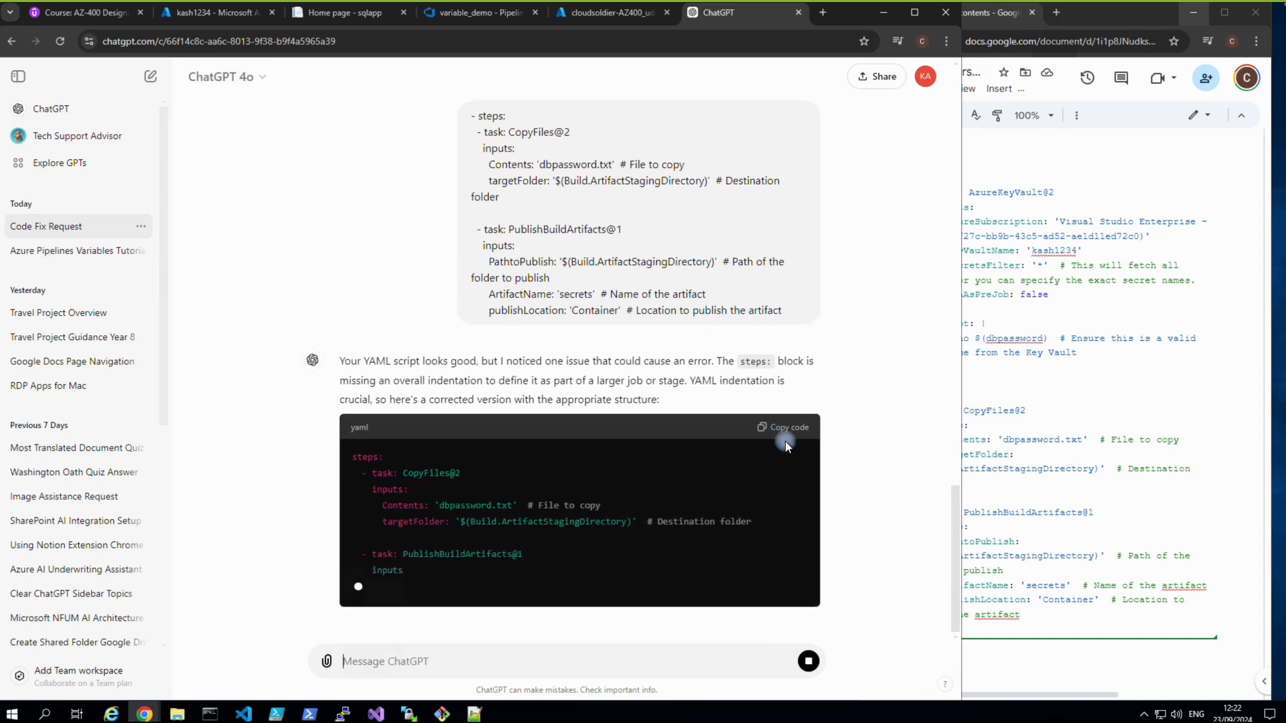
{"action": "left_click", "coordinate": [784, 415]}
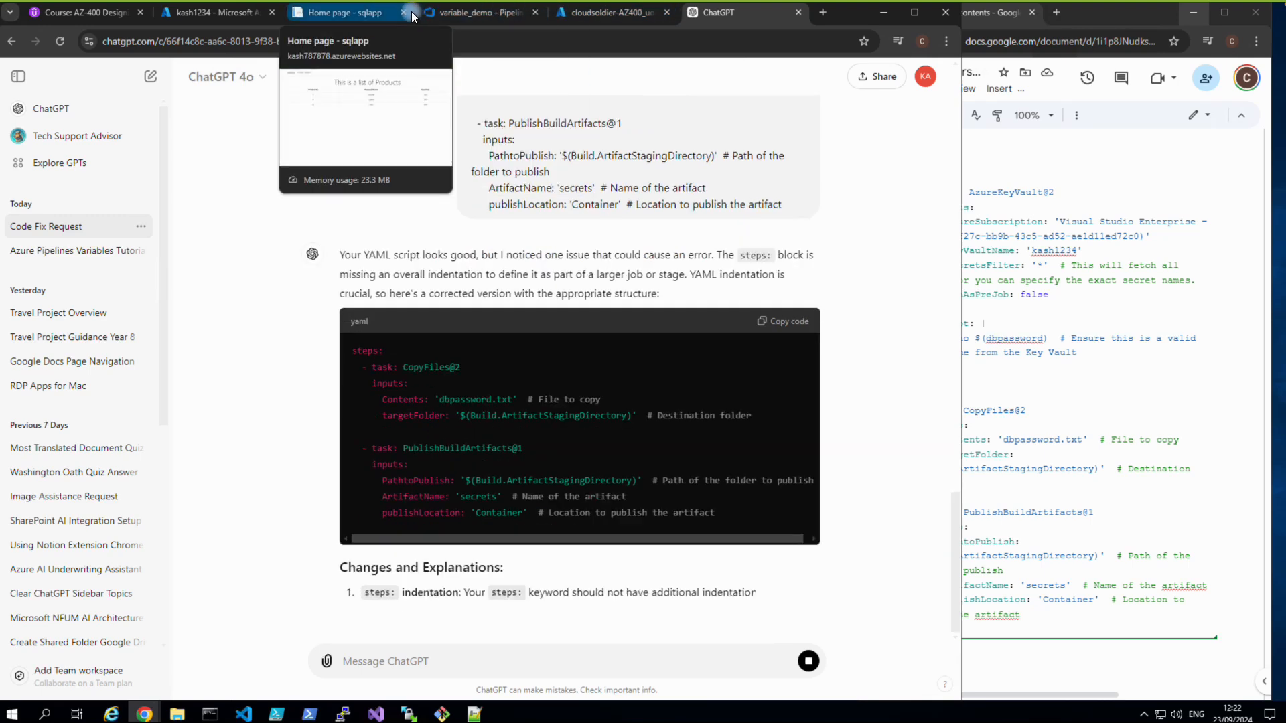
{"action": "left_click", "coordinate": [442, 13]}
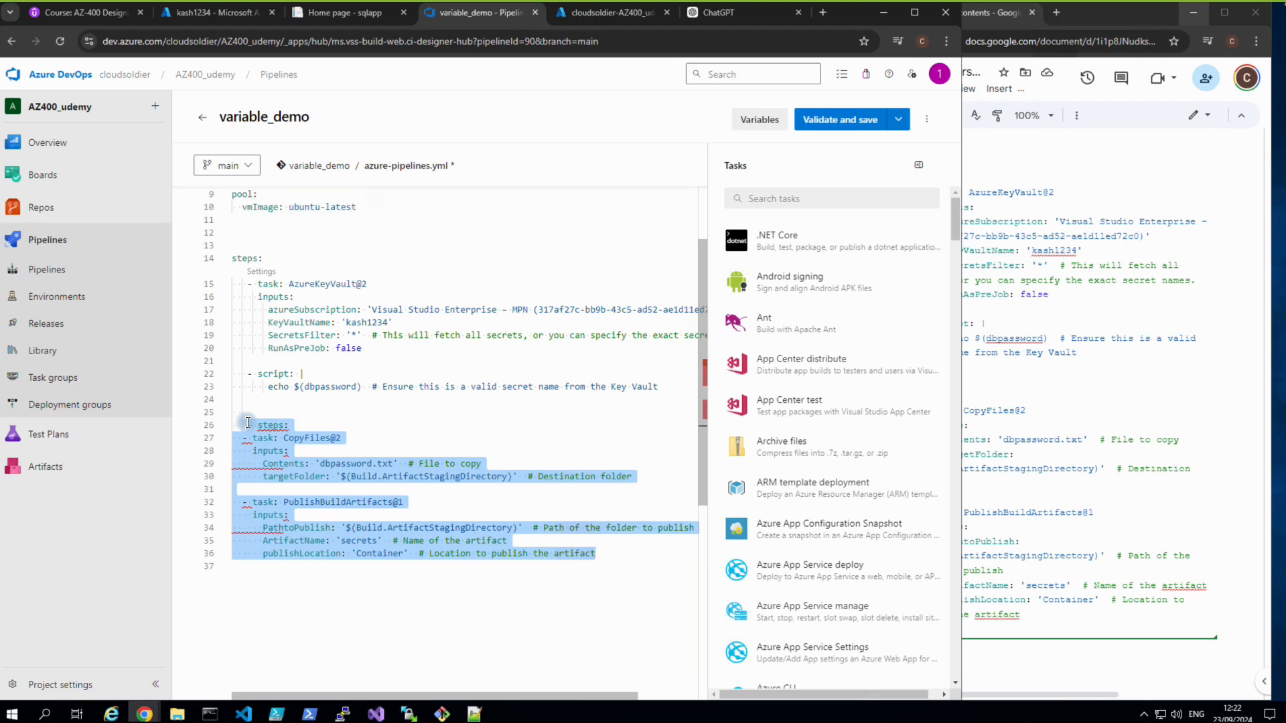
Paste the restructured YAML and delete the redundant second 'steps' line above the CopyFiles task.
{"action": "key", "text": "ctrl+v"}
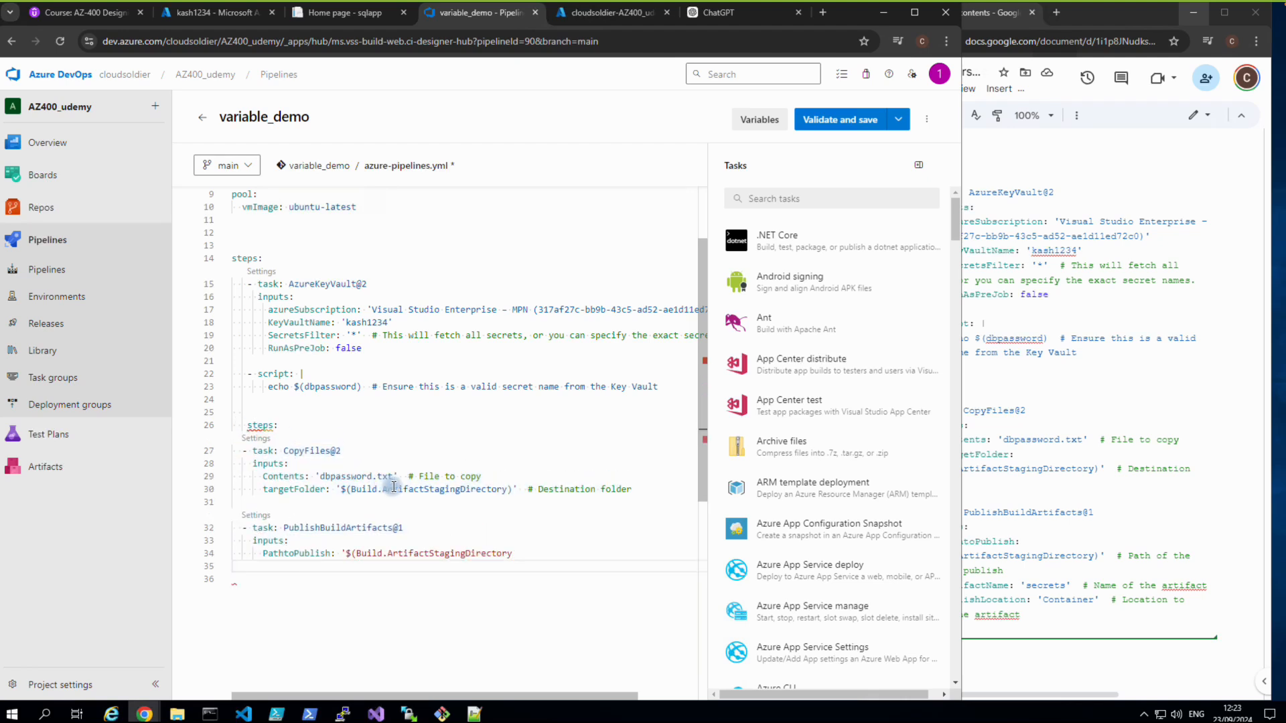
{"action": "left_click", "coordinate": [288, 424]}
{"action": "key", "text": "BackSpace"}
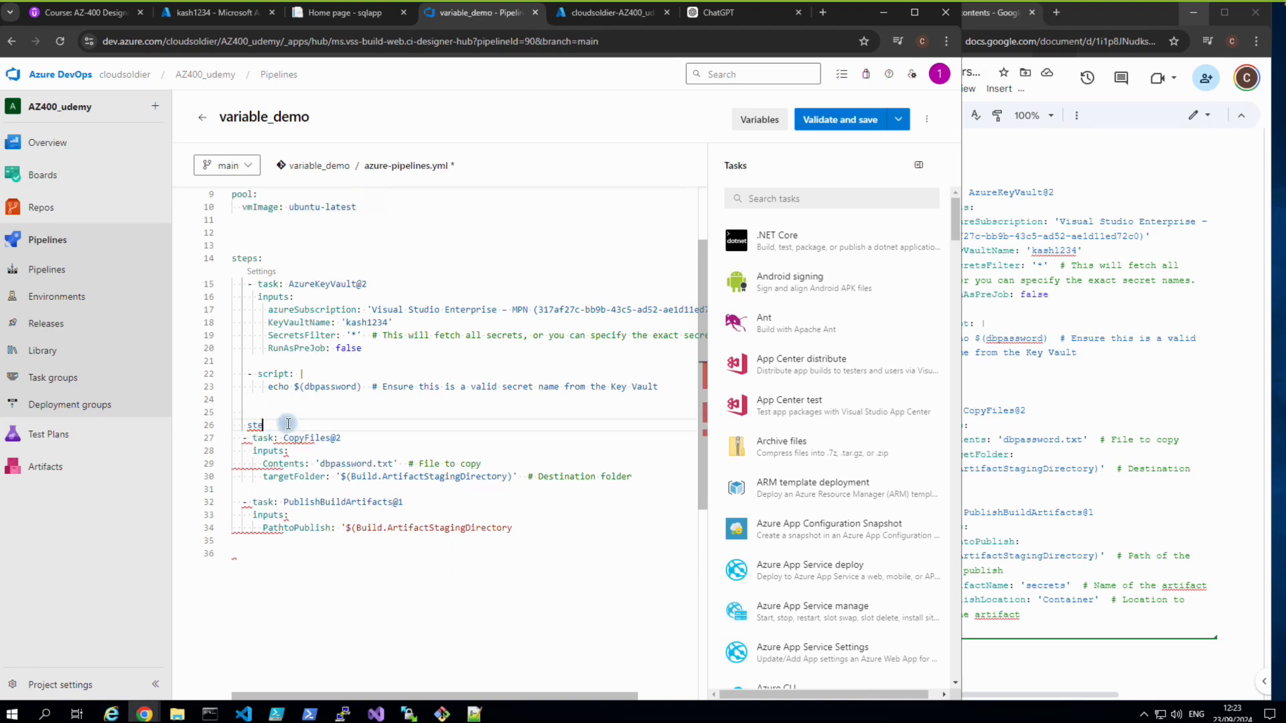
{"action": "key", "text": "BackSpace"}
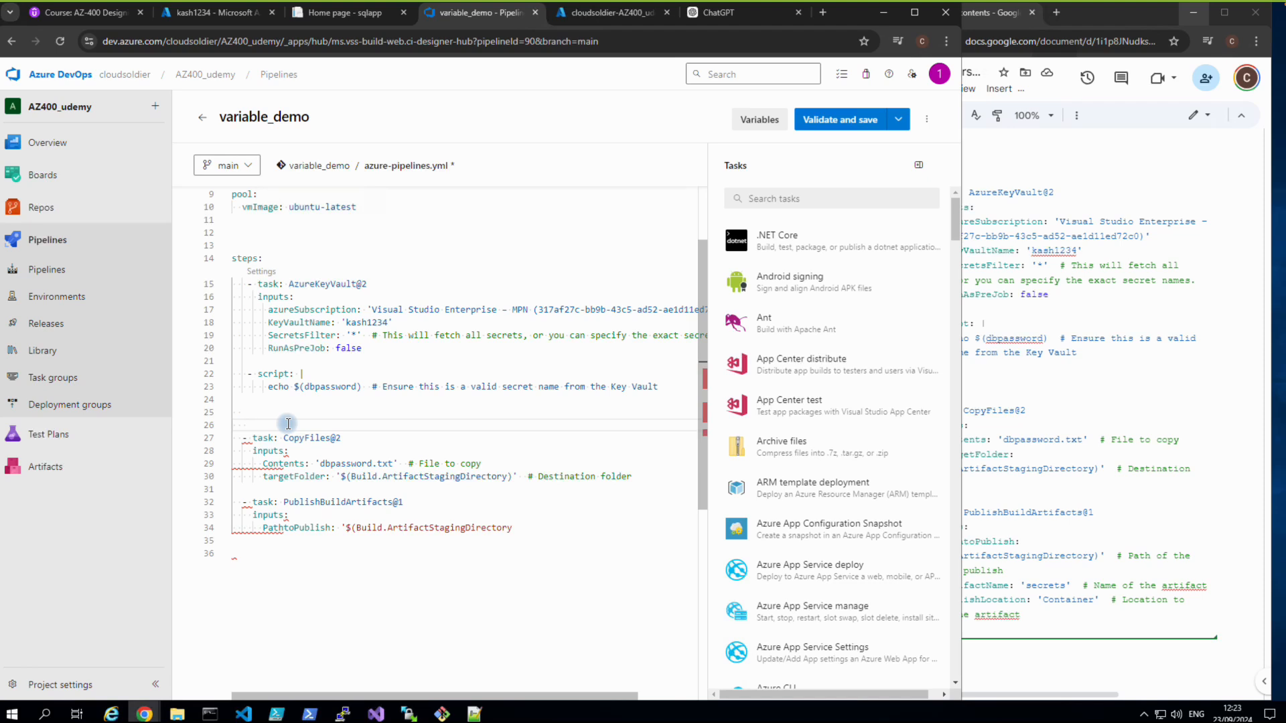
{"action": "key", "text": "Delete"}
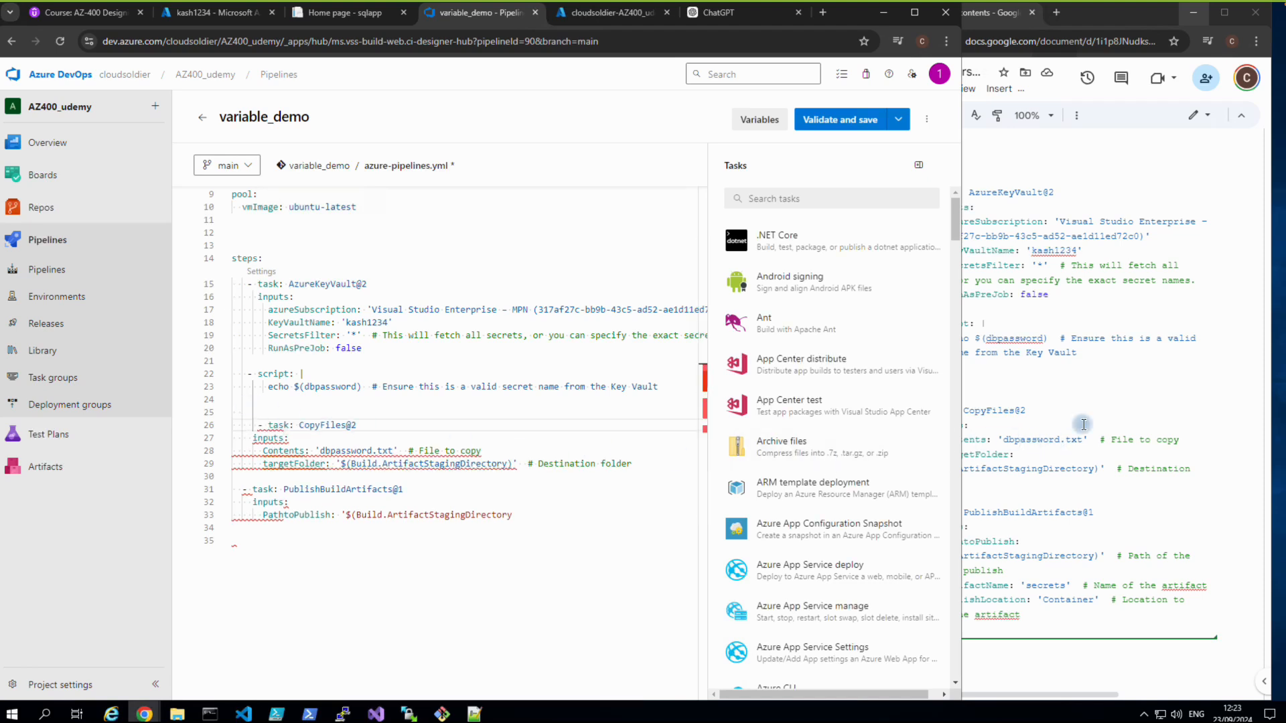
Check azure-pipelines1.yml, then undo the broken edits so CopyFiles and PublishBuildArtifacts sit under the main steps.
{"action": "left_click", "coordinate": [1004, 442]}
{"action": "left_click", "coordinate": [474, 714]}
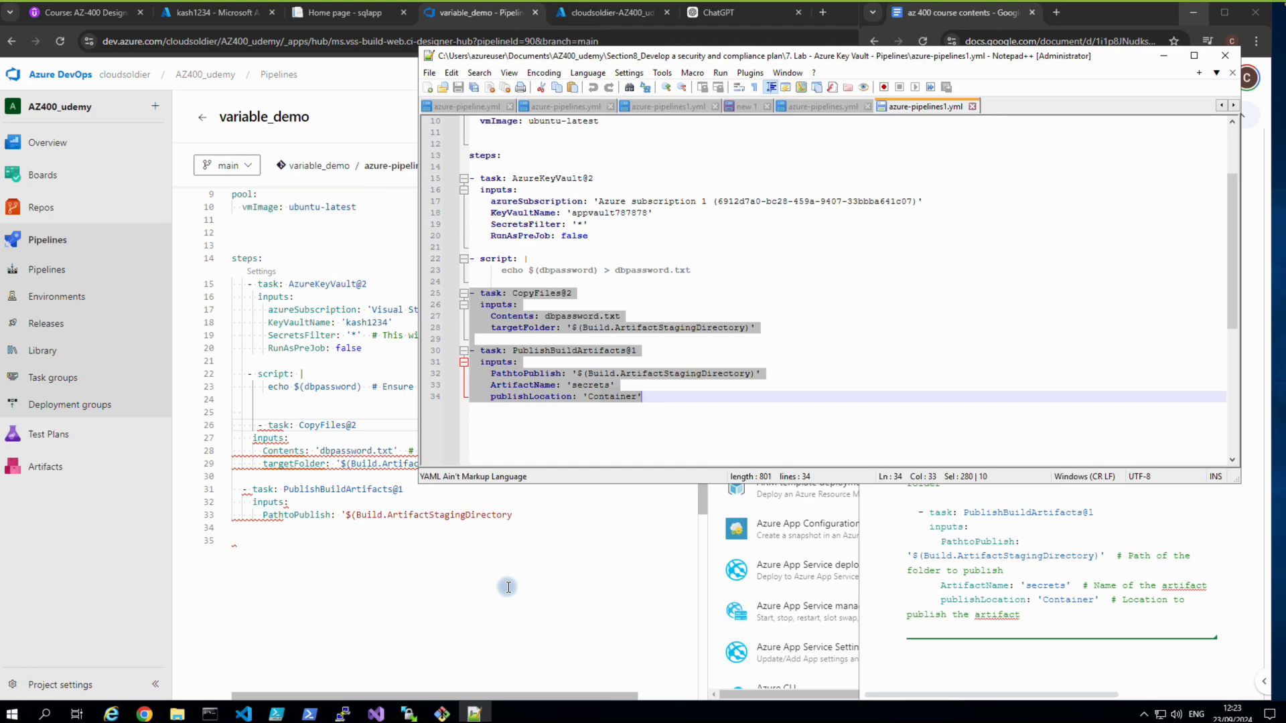
{"action": "left_click", "coordinate": [335, 611]}
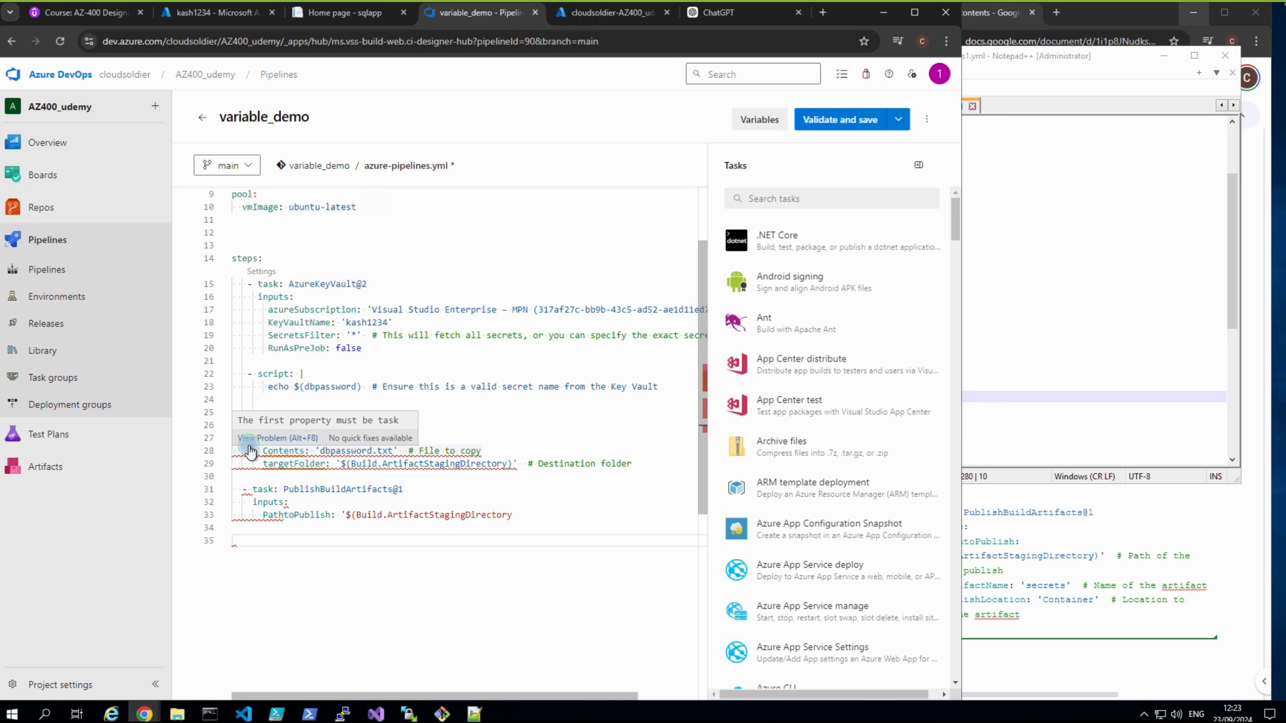
{"action": "left_click", "coordinate": [250, 441]}
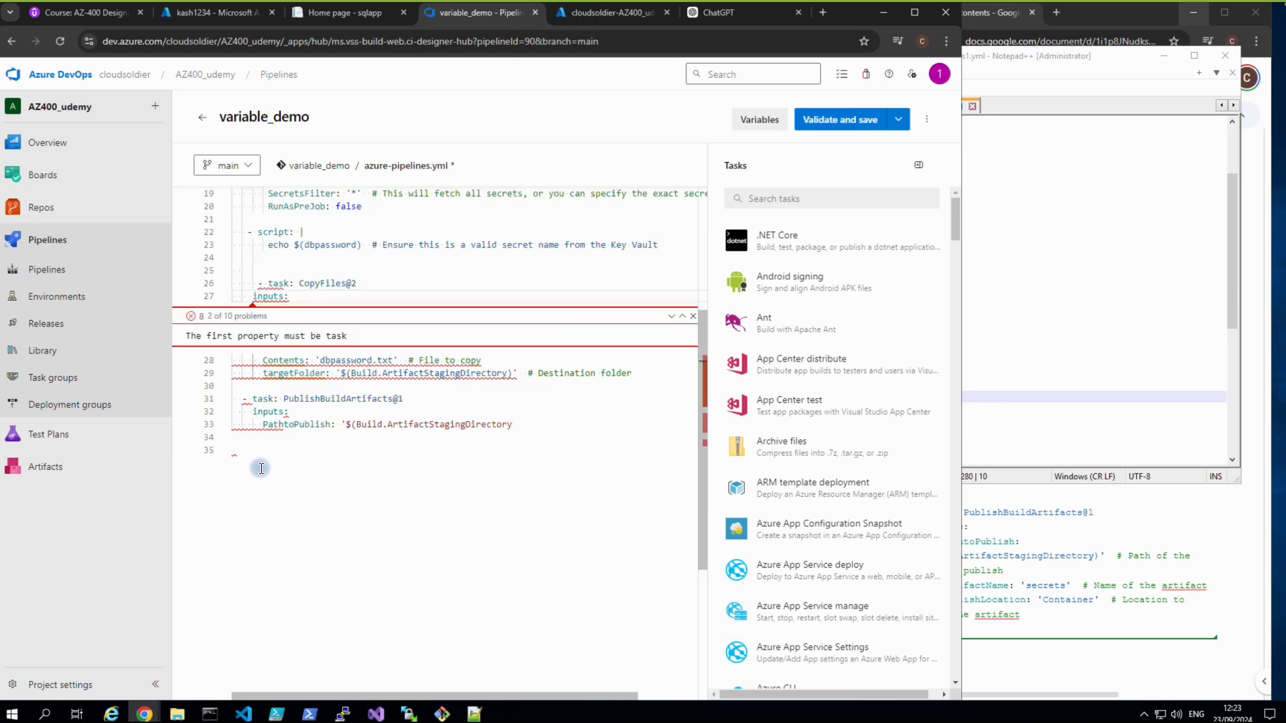
{"action": "key", "text": "ctrl+z"}
{"action": "left_click", "coordinate": [276, 534]}
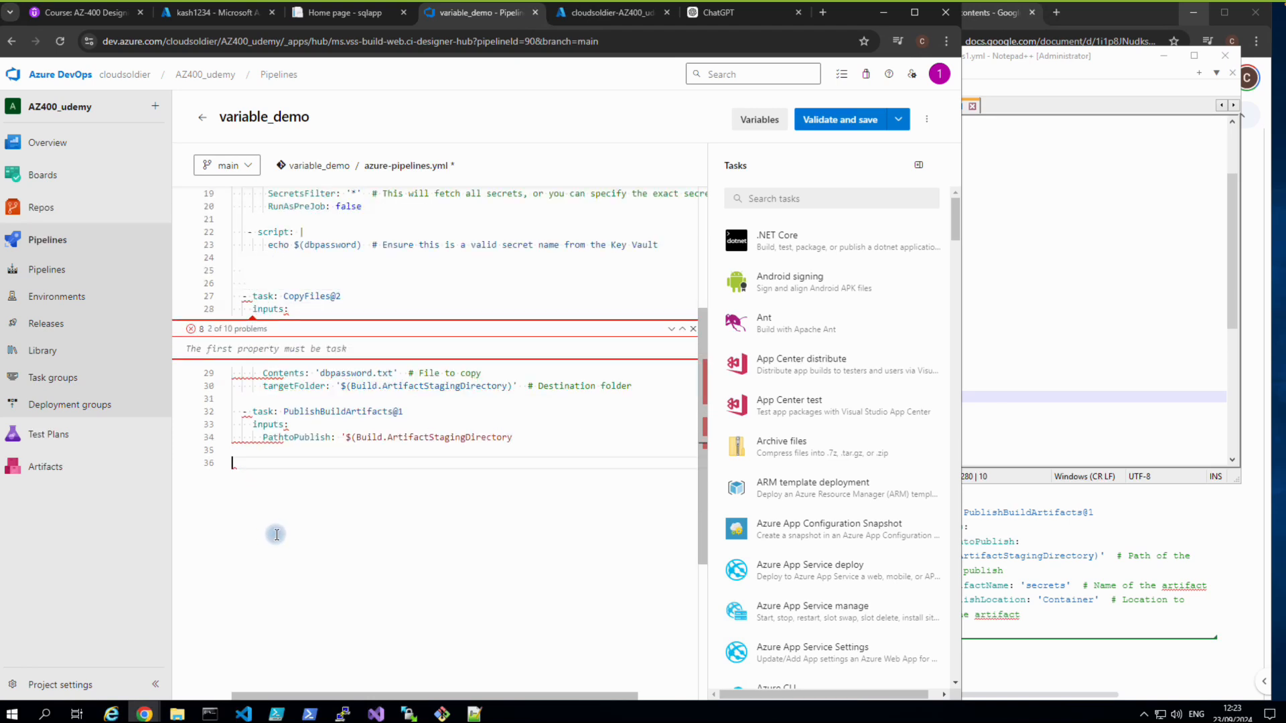
{"action": "key", "text": "ctrl+z"}
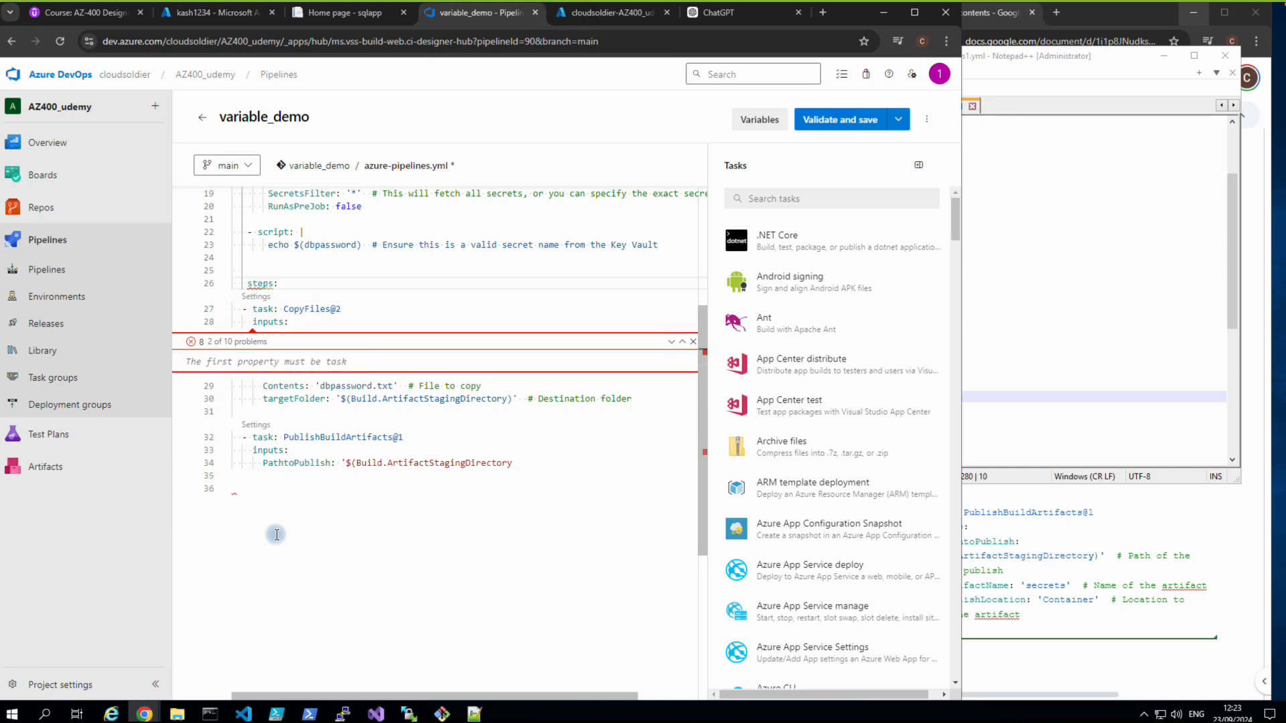
{"action": "key", "text": "ctrl+z"}
{"action": "key", "text": "ctrl+z"}
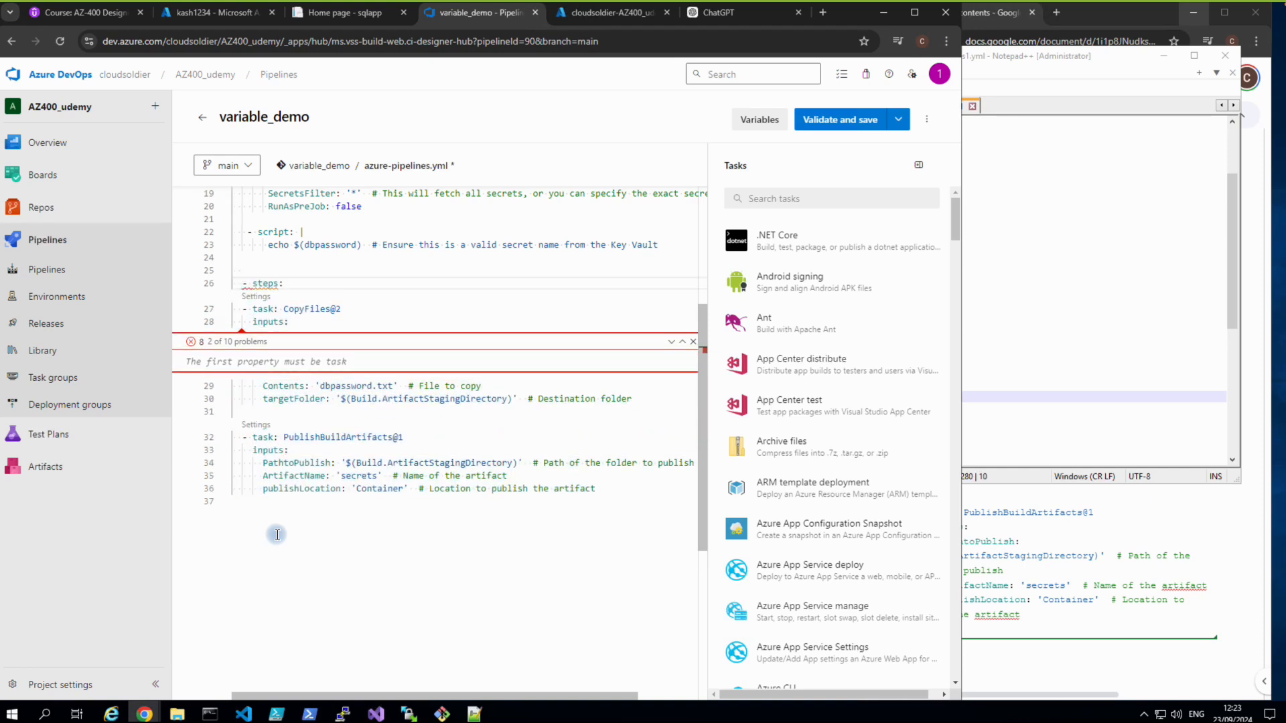
{"action": "key", "text": "ctrl+z"}
{"action": "key", "text": "ctrl+z"}
{"action": "key", "text": "ctrl+z"}
{"action": "key", "text": "ctrl+z"}
{"action": "key", "text": "ctrl+z"}
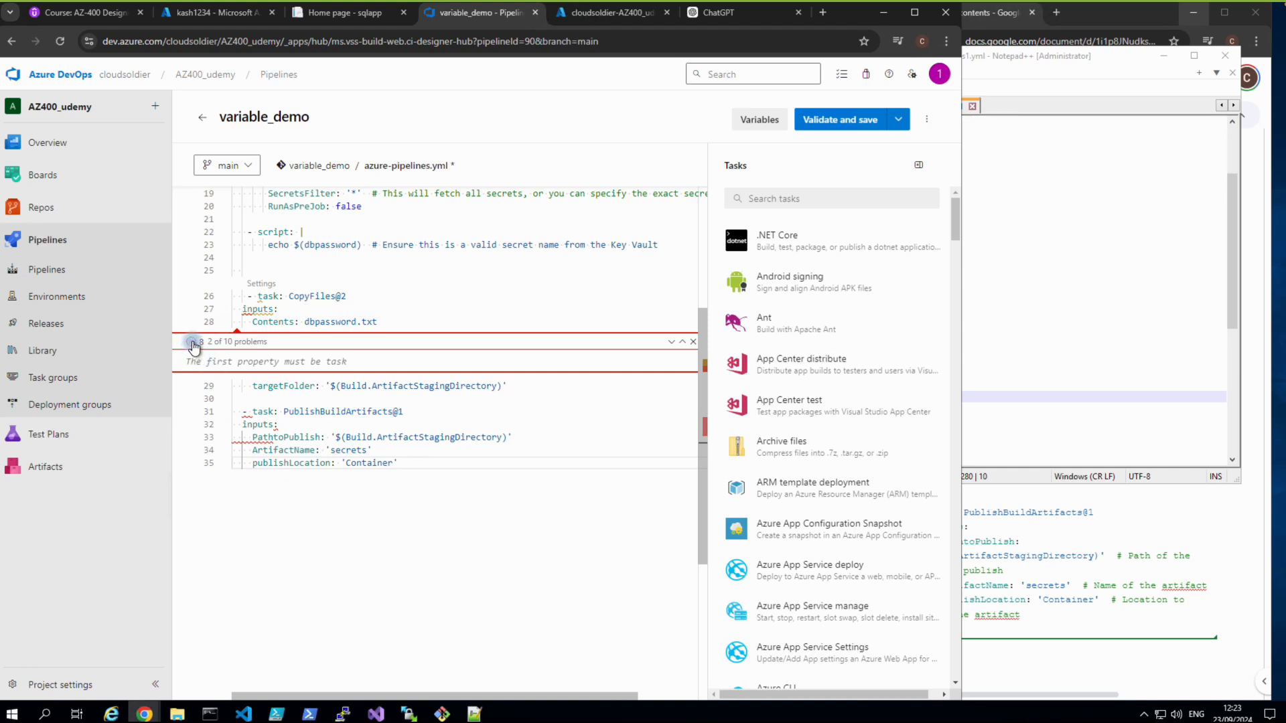
{"action": "left_click", "coordinate": [693, 341]}
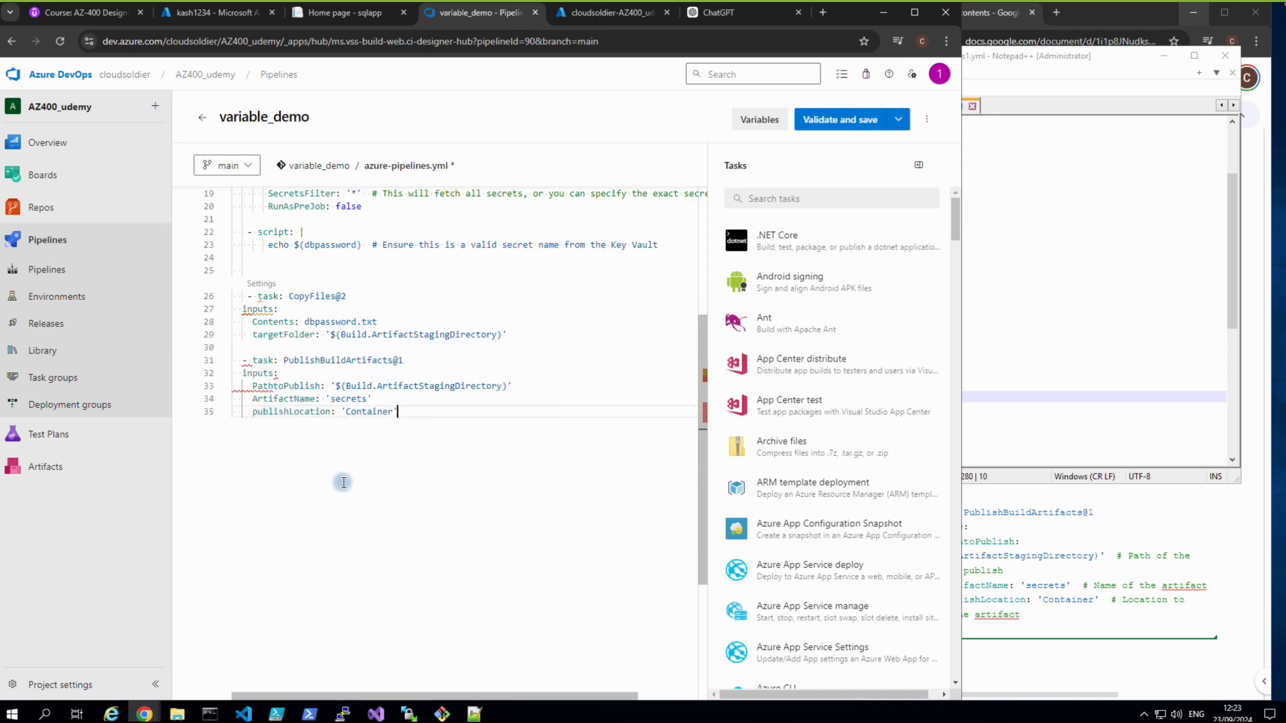
{"action": "scroll", "coordinate": [338, 529], "scroll_direction": "up", "scroll_amount": 1}
{"action": "scroll", "coordinate": [333, 554], "scroll_direction": "up", "scroll_amount": 2}
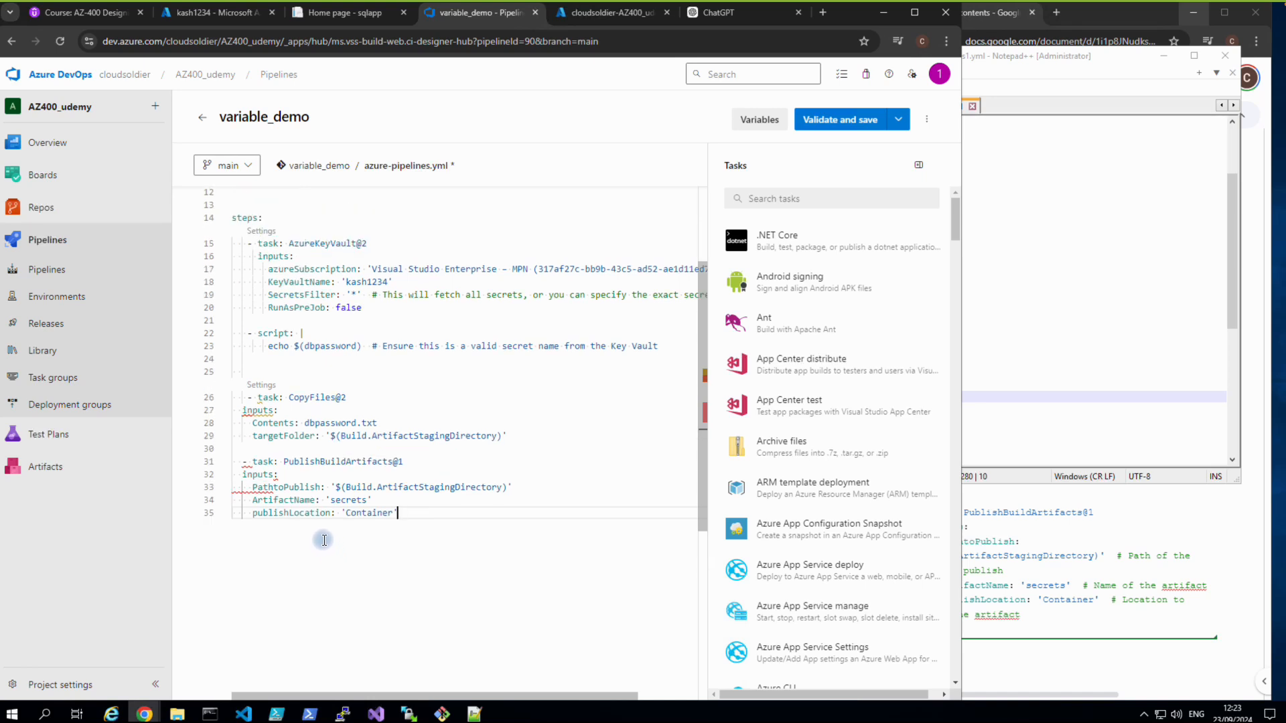
Indent the Contents line under the CopyFiles task's inputs.
{"action": "left_click", "coordinate": [242, 410]}
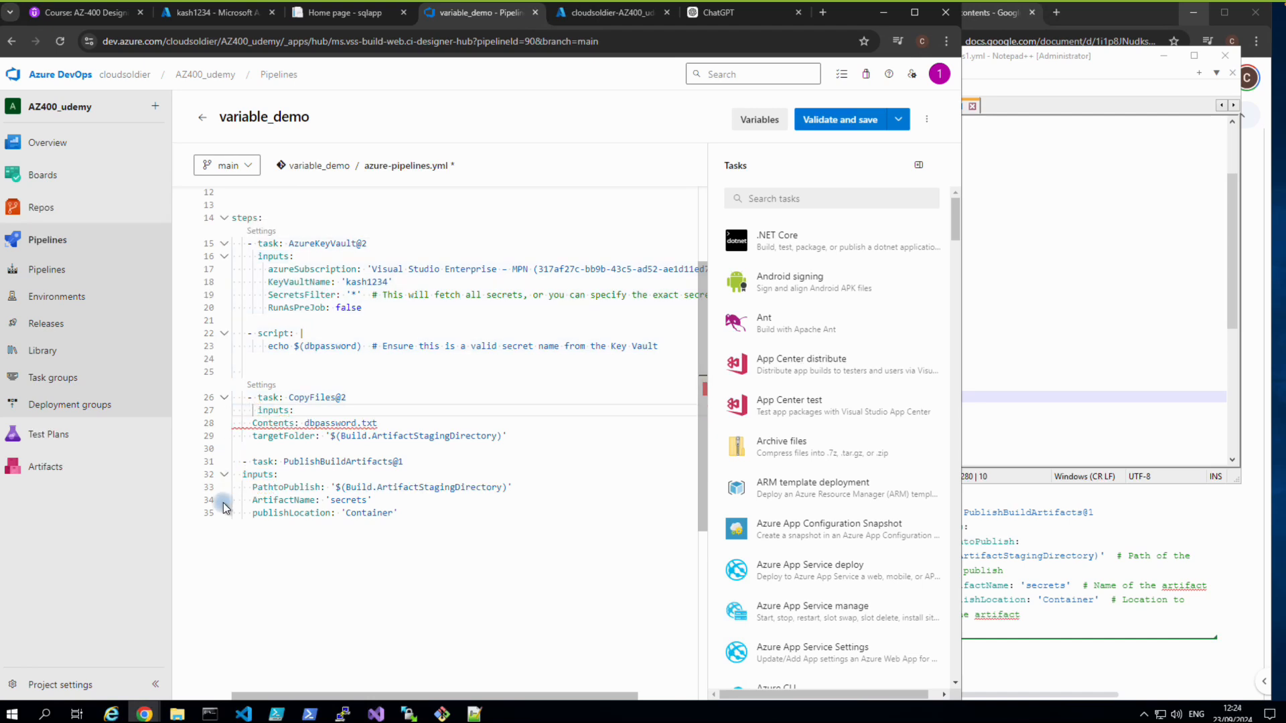
{"action": "left_click", "coordinate": [245, 427]}
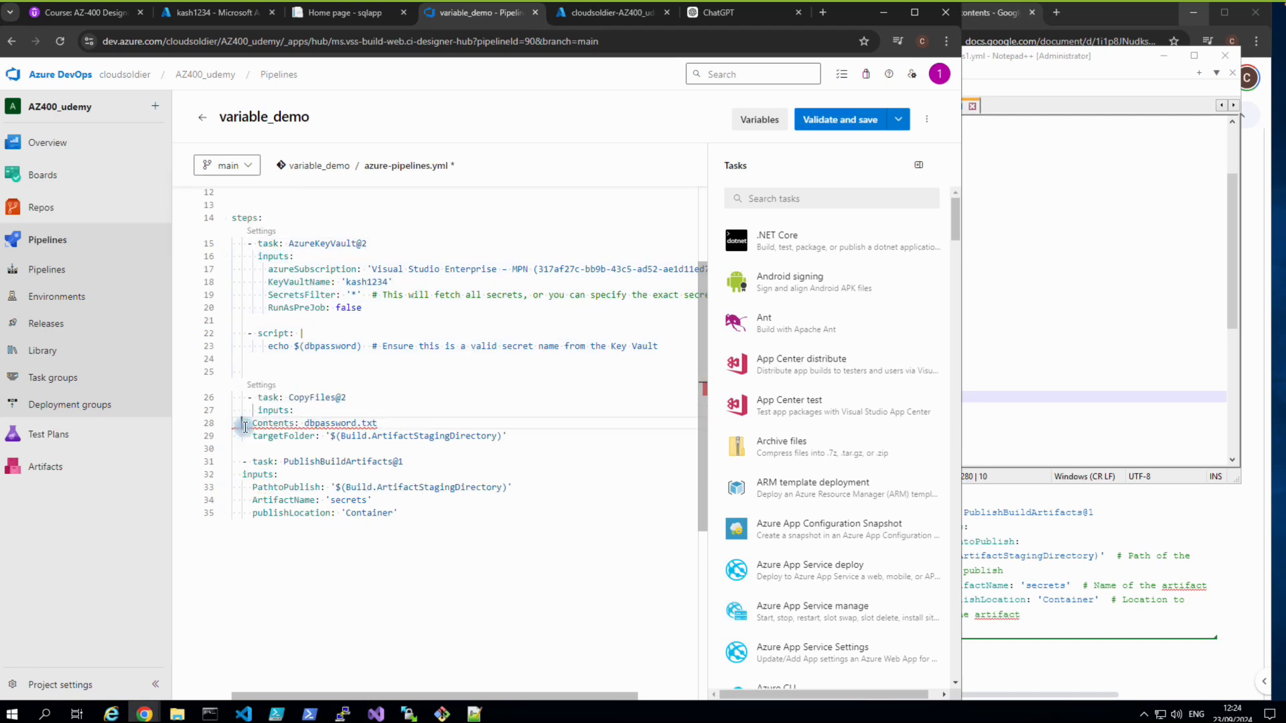
{"action": "left_click", "coordinate": [242, 625]}
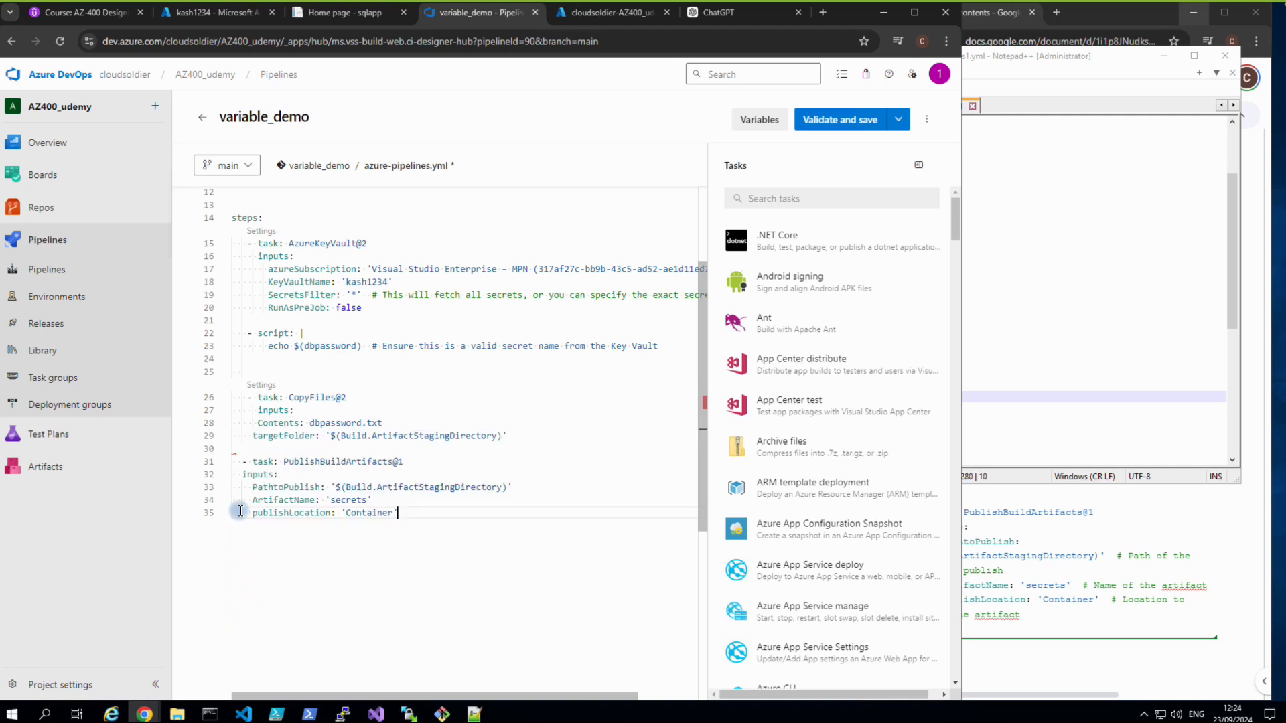
Realign PathtoPublish, ArtifactName and publishLocation under the publish task's inputs, then validate the pipeline.
{"action": "left_click", "coordinate": [243, 464]}
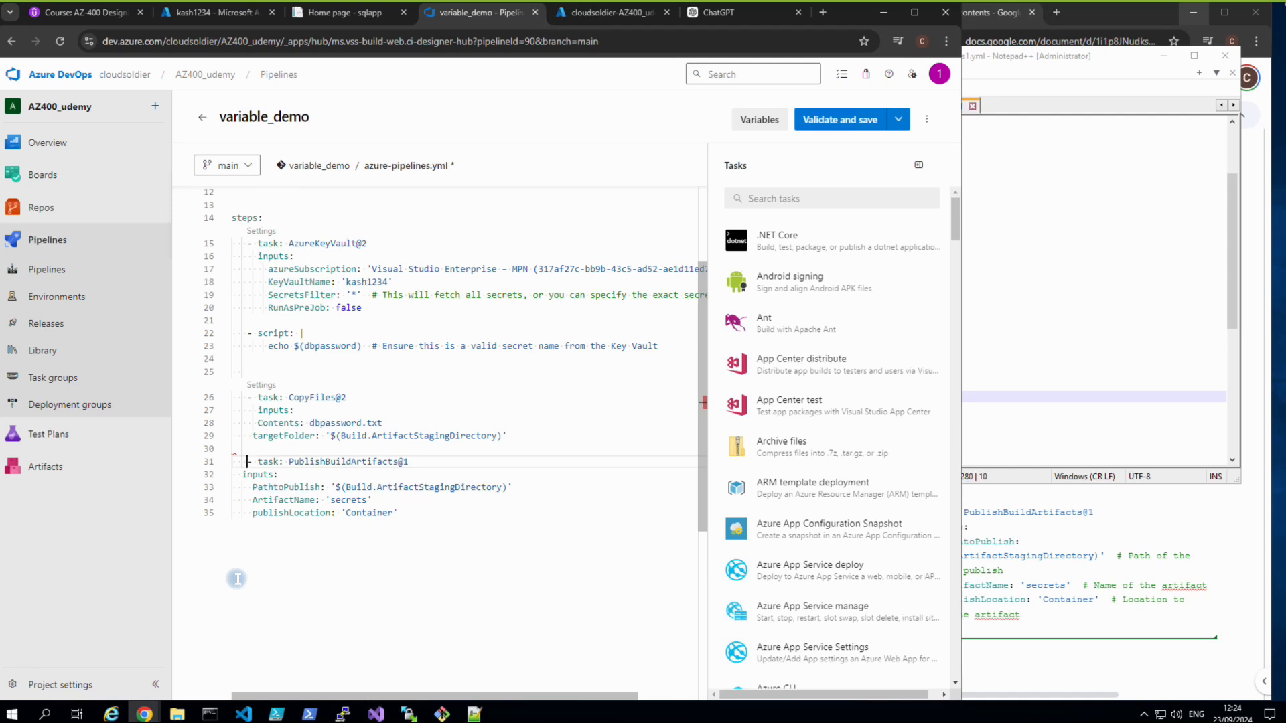
{"action": "left_click", "coordinate": [241, 473]}
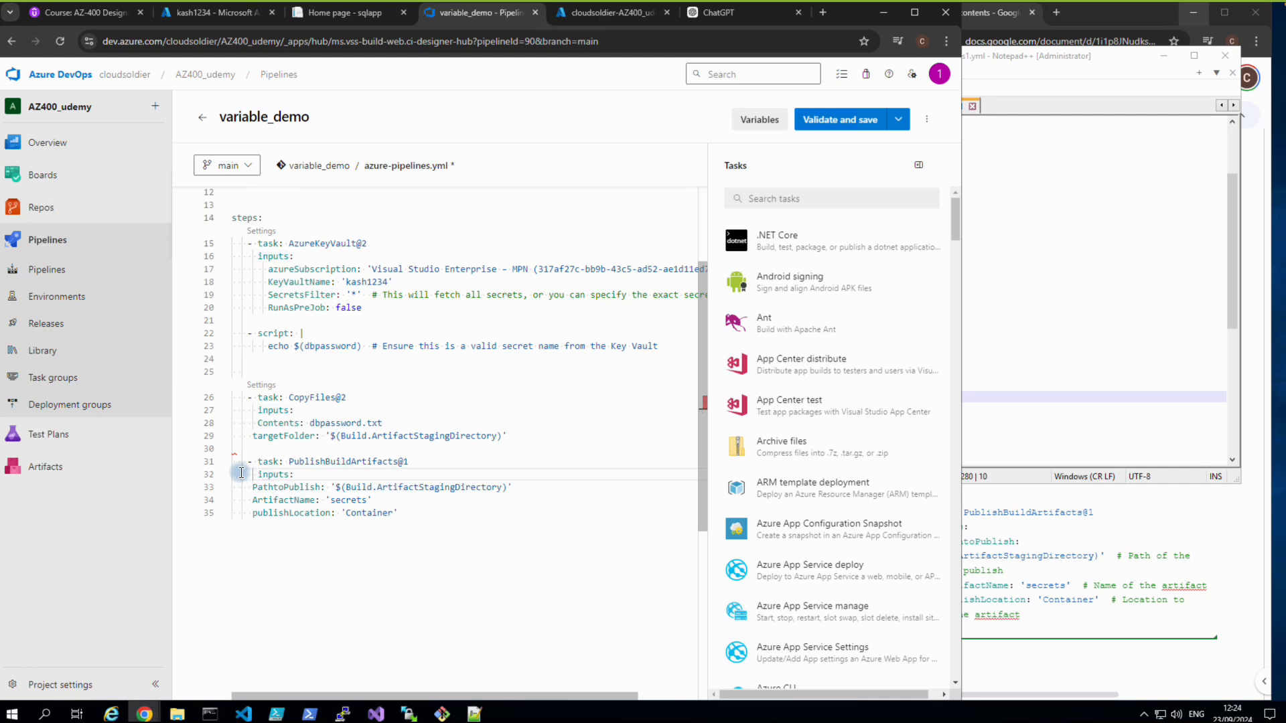
{"action": "left_click", "coordinate": [245, 484]}
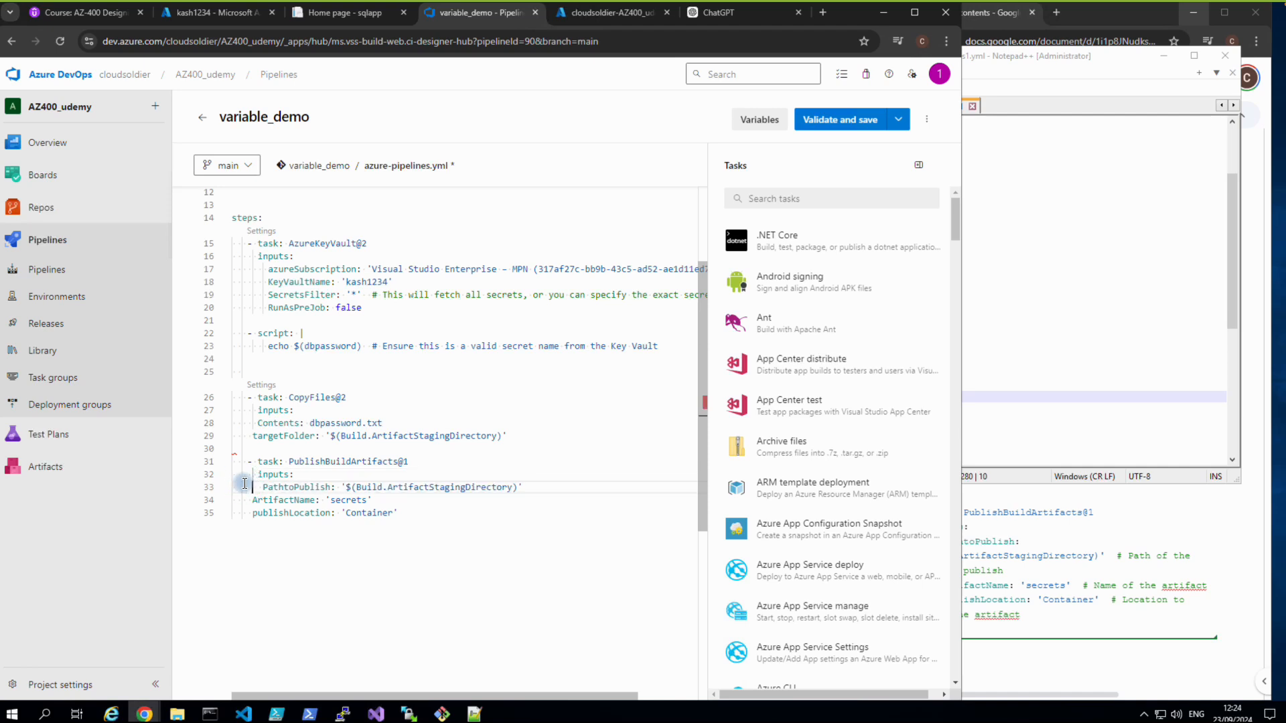
{"action": "key", "text": "BackSpace"}
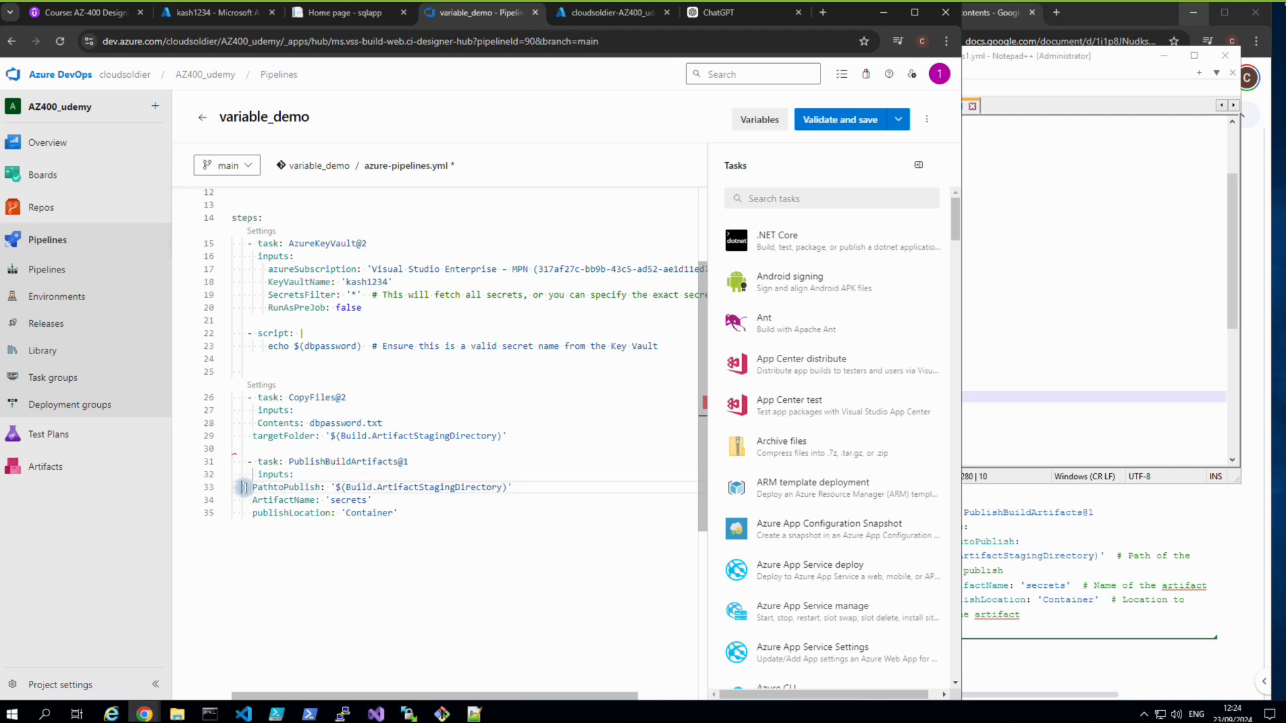
{"action": "left_click", "coordinate": [248, 497]}
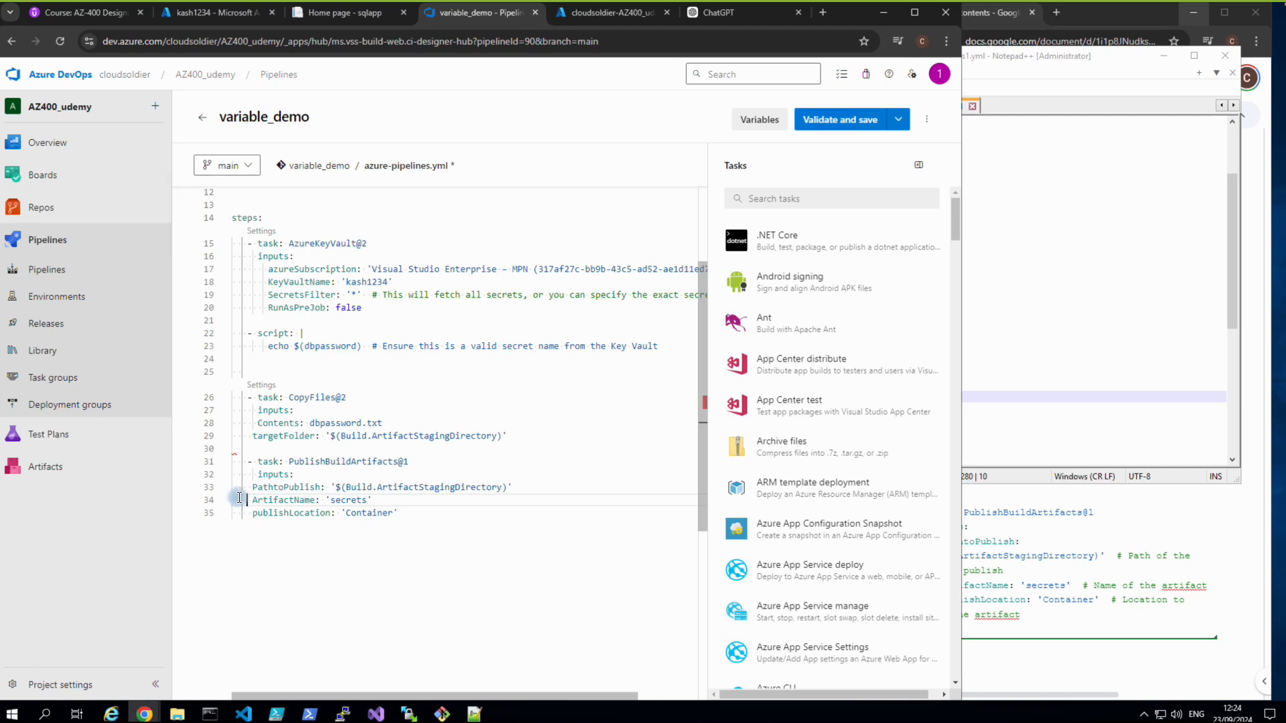
{"action": "left_click", "coordinate": [251, 491]}
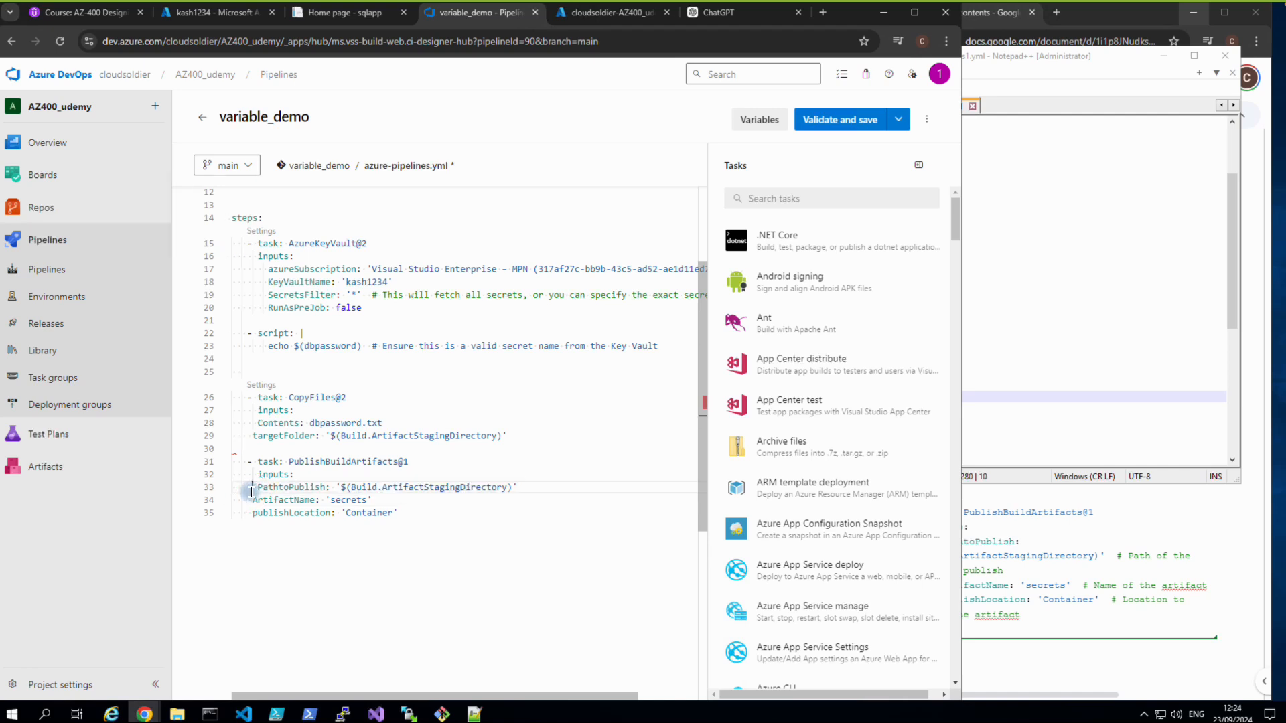
{"action": "left_click", "coordinate": [250, 501]}
{"action": "left_click", "coordinate": [248, 514]}
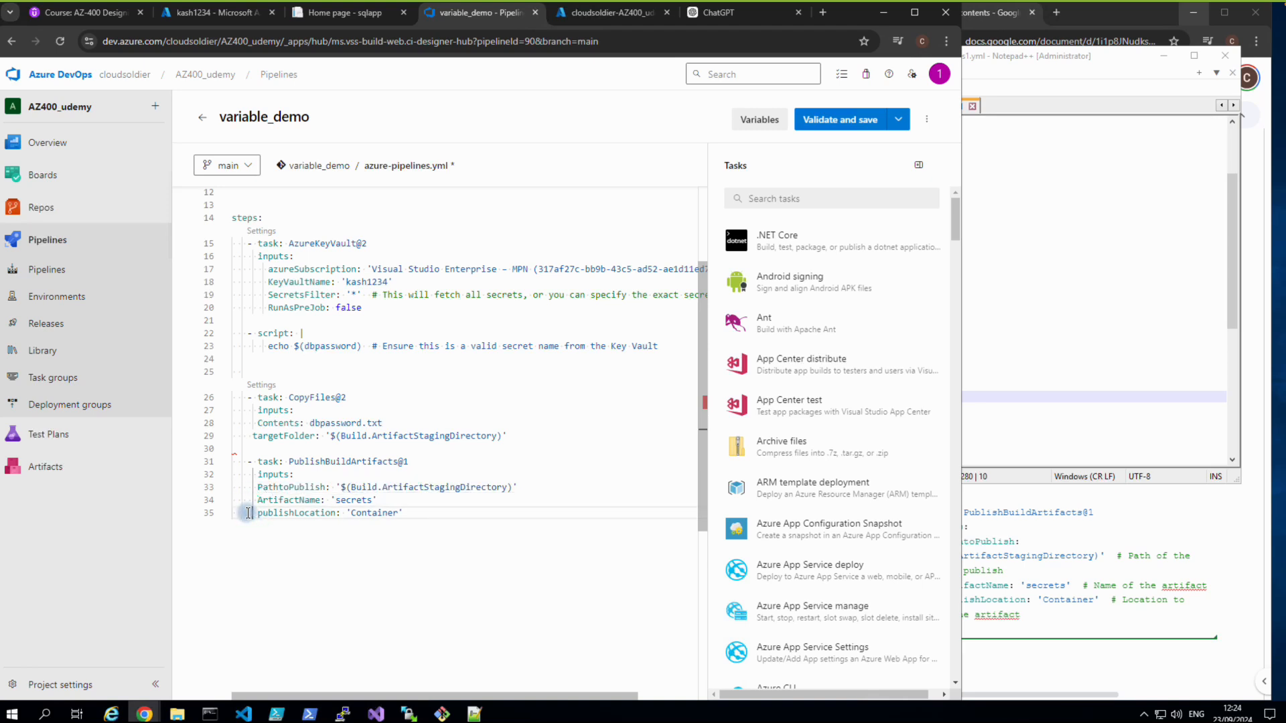
{"action": "left_click", "coordinate": [819, 129]}
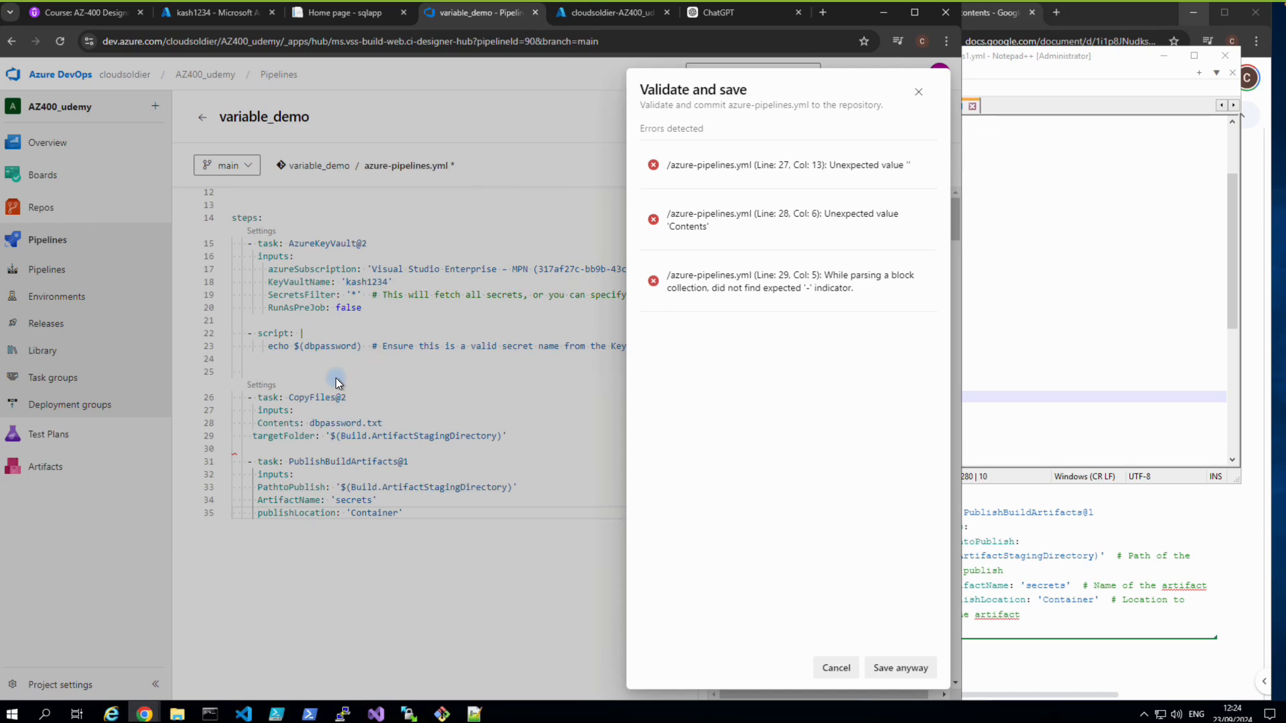
Align targetFolder with Contents and re-validate the pipeline, cancelling the save.
{"action": "left_click", "coordinate": [252, 440]}
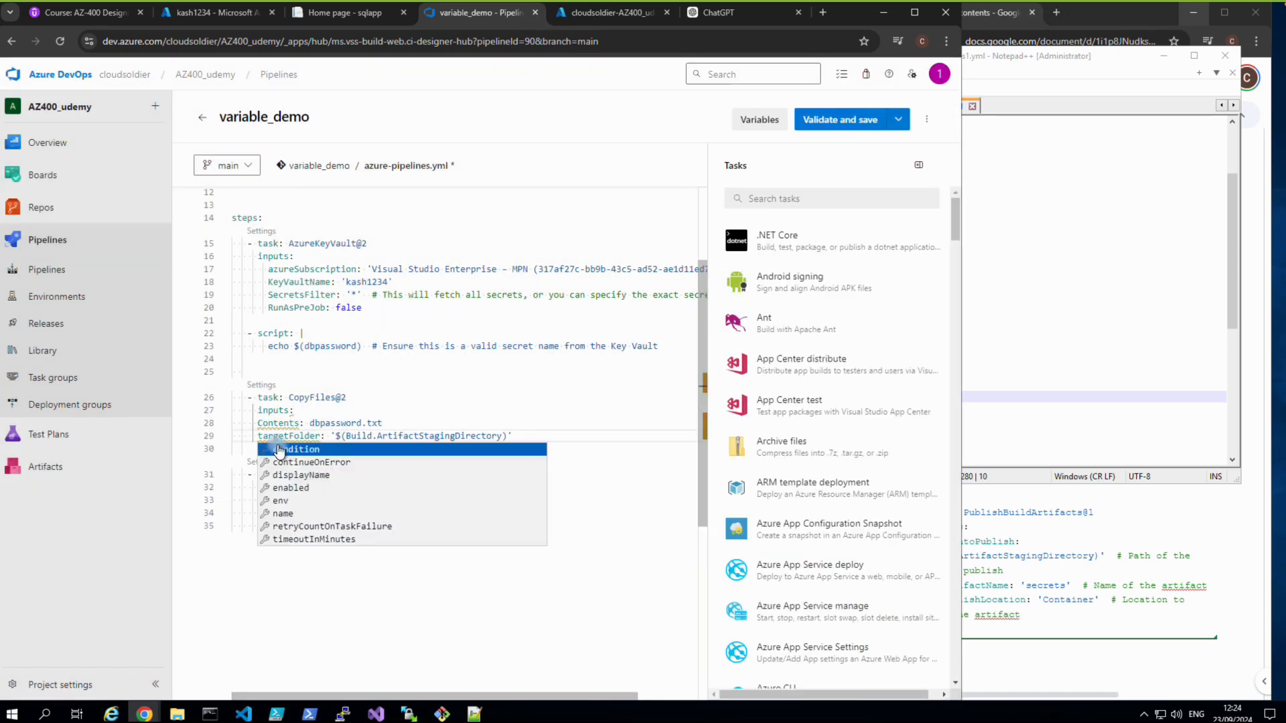
{"action": "left_click", "coordinate": [295, 609]}
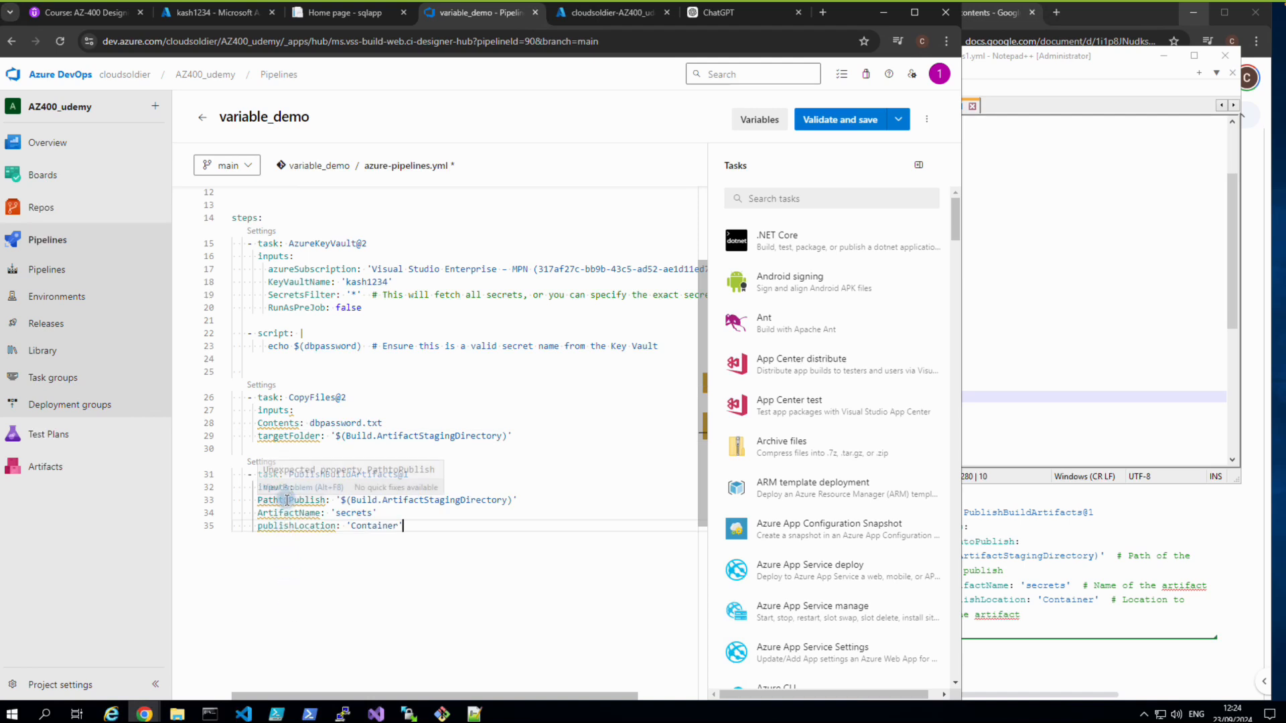
{"action": "left_click", "coordinate": [824, 116]}
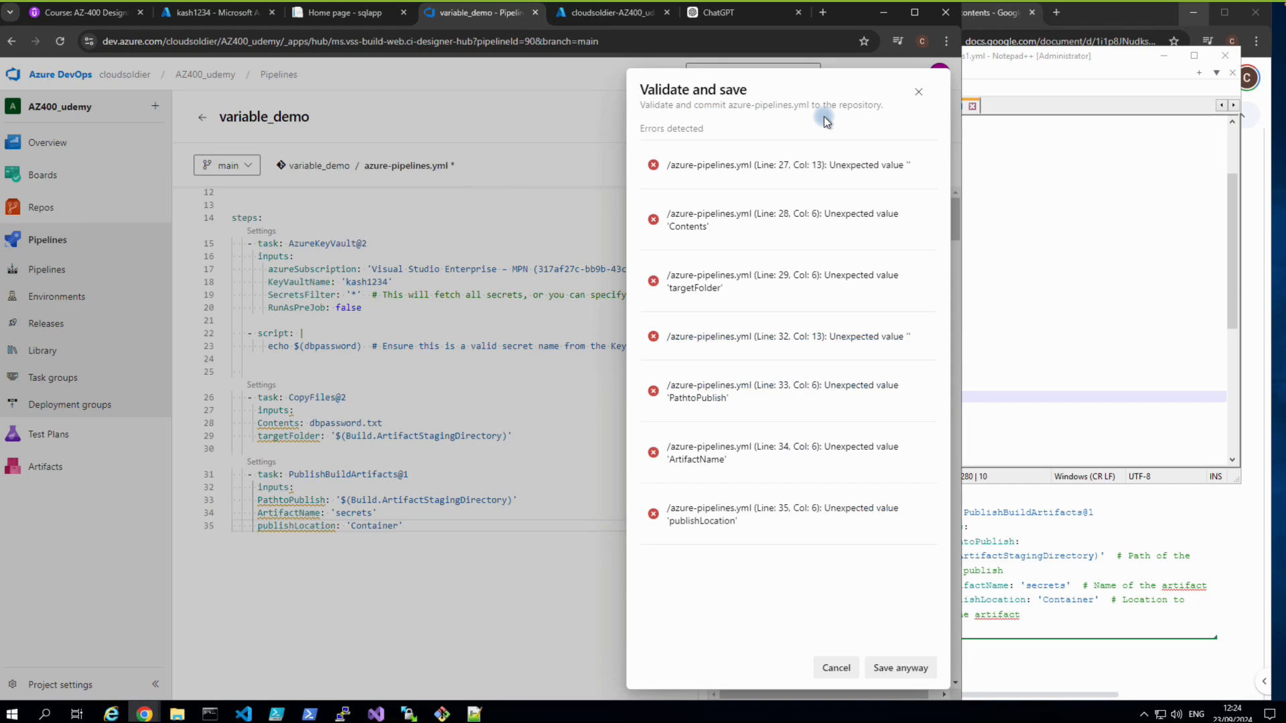
{"action": "left_click", "coordinate": [483, 617]}
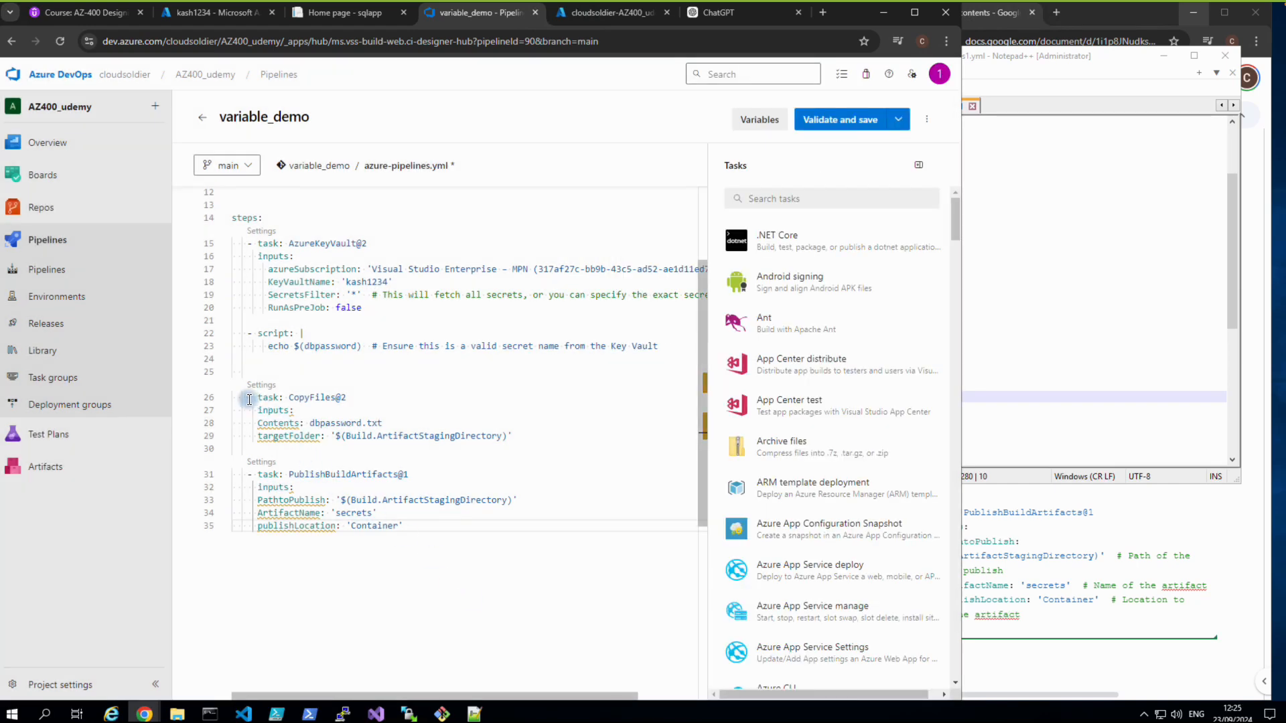
Copy lines 26–35 holding the CopyFiles and PublishBuildArtifacts tasks.
{"action": "left_click_drag", "start_coordinate": [249, 399], "coordinate": [402, 536]}
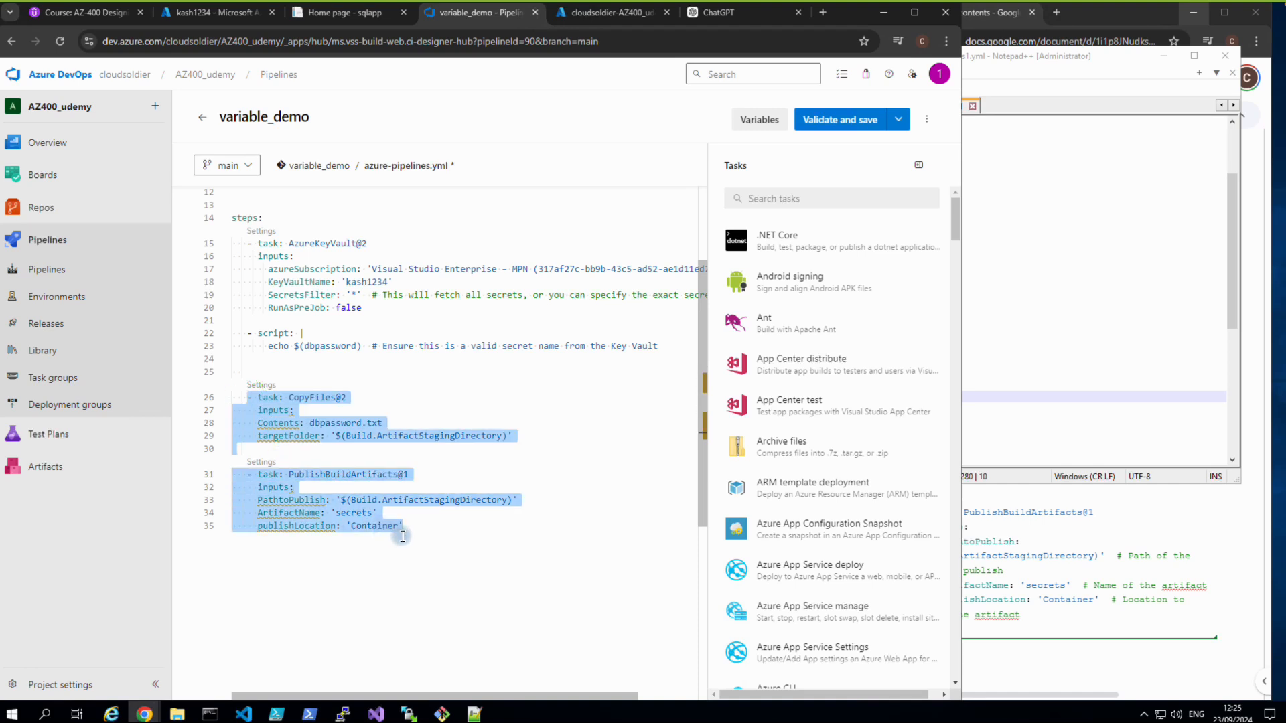
{"action": "right_click", "coordinate": [346, 500]}
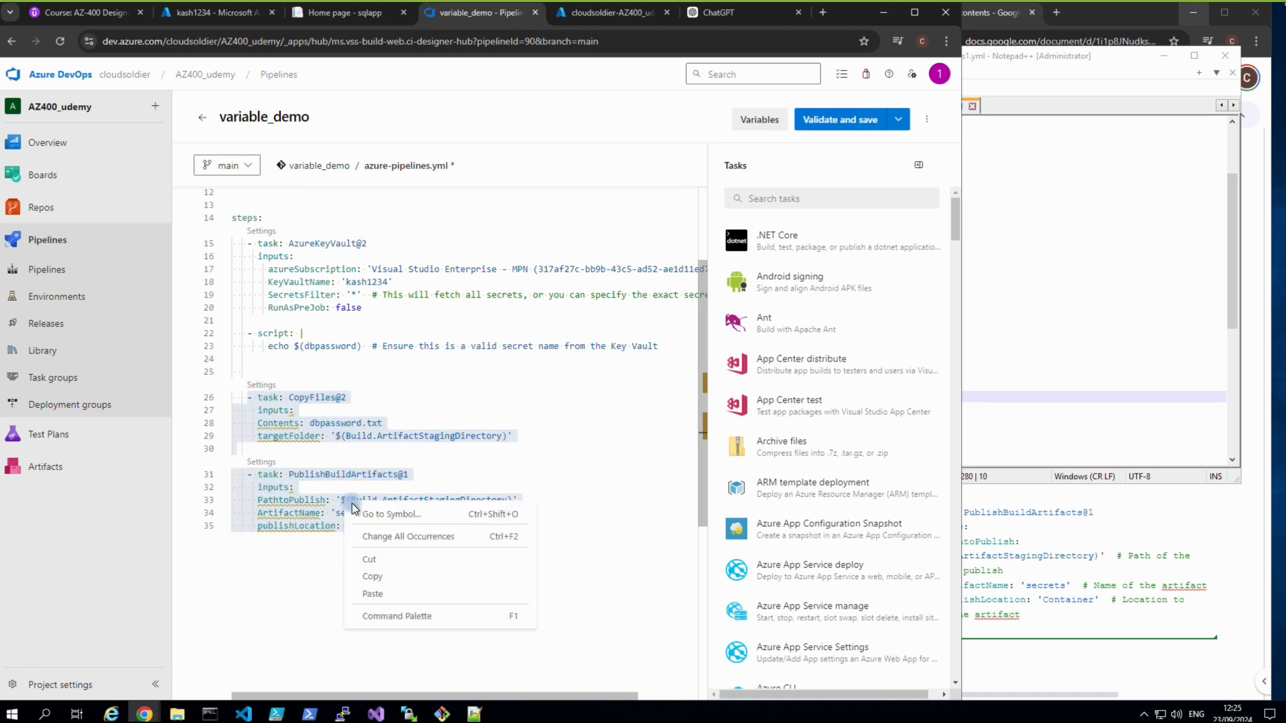
{"action": "left_click", "coordinate": [377, 576]}
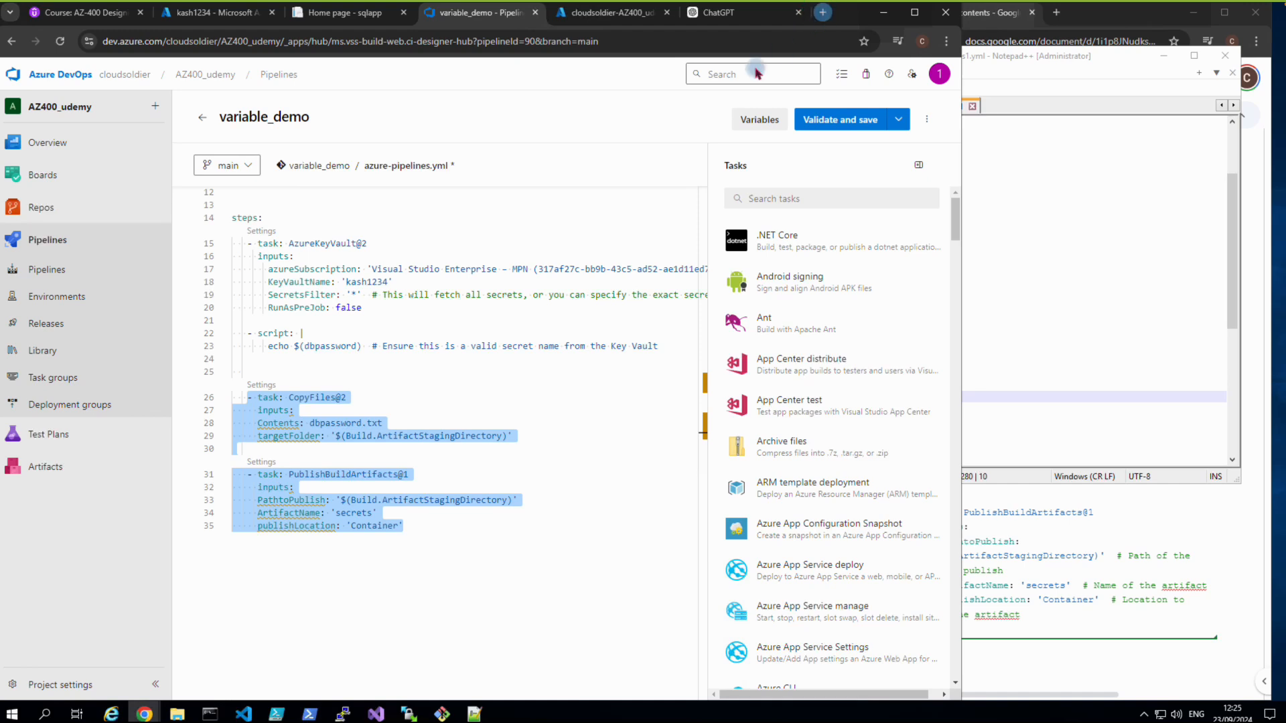
{"action": "left_click", "coordinate": [823, 12]}
Search the web for 'yaml lint' and open the YAMLlint validator site.
{"action": "left_click", "coordinate": [481, 266]}
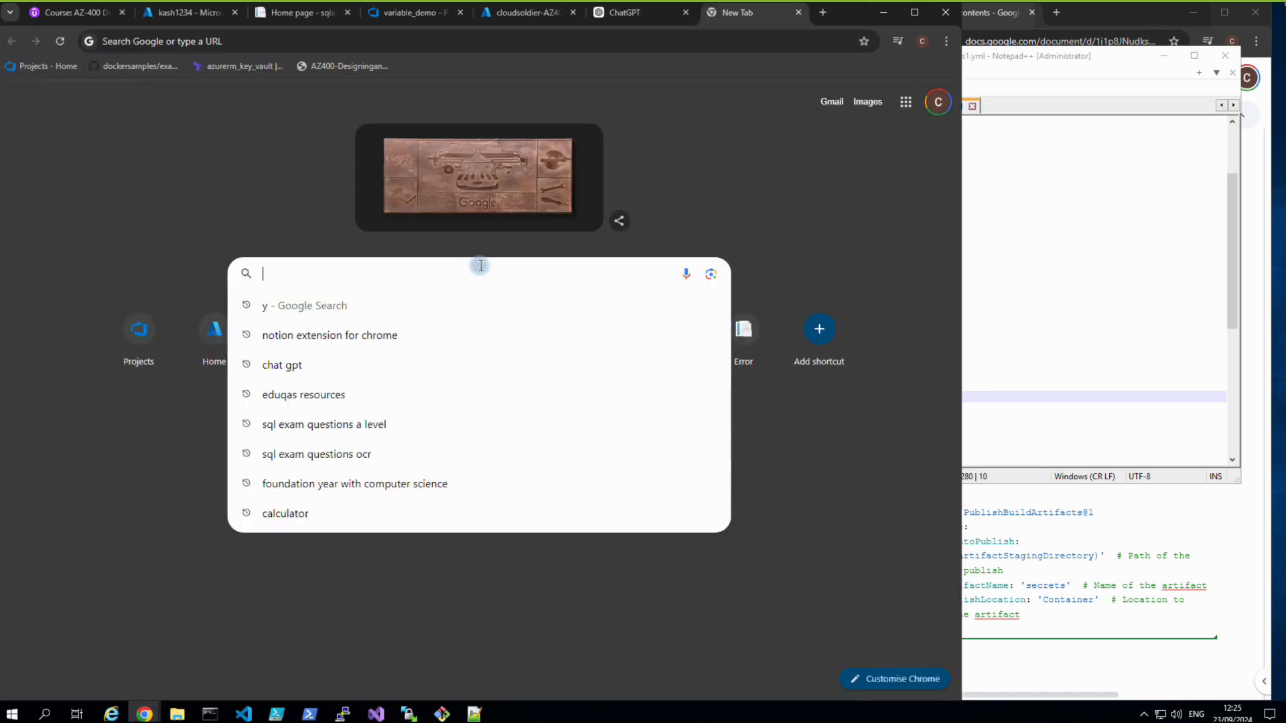
{"action": "type", "text": "ya"}
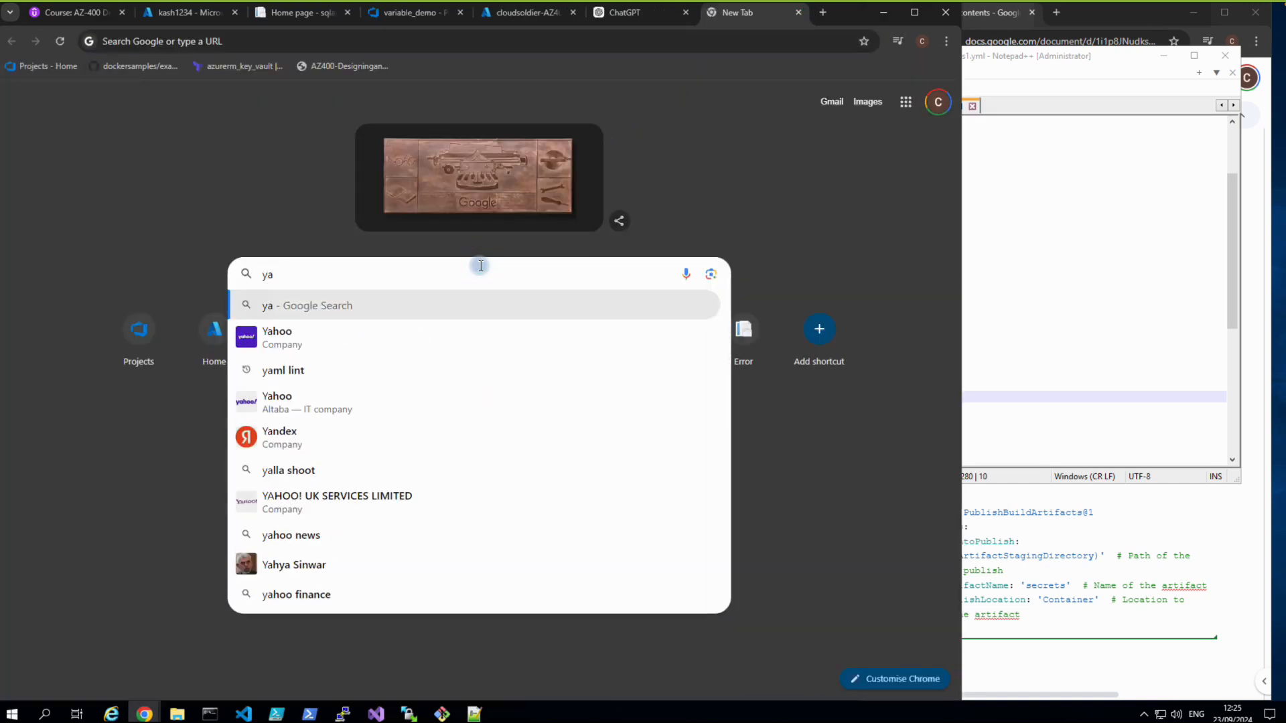
{"action": "type", "text": "ml lint"}
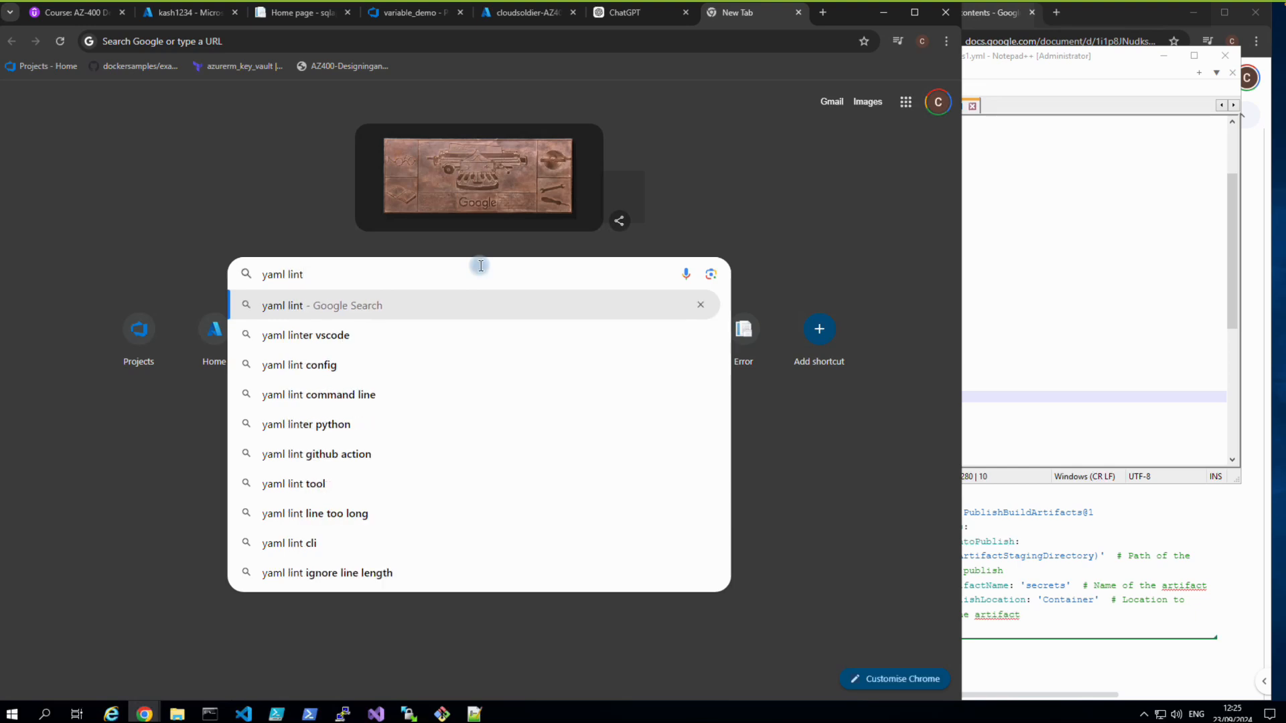
{"action": "key", "text": "Return"}
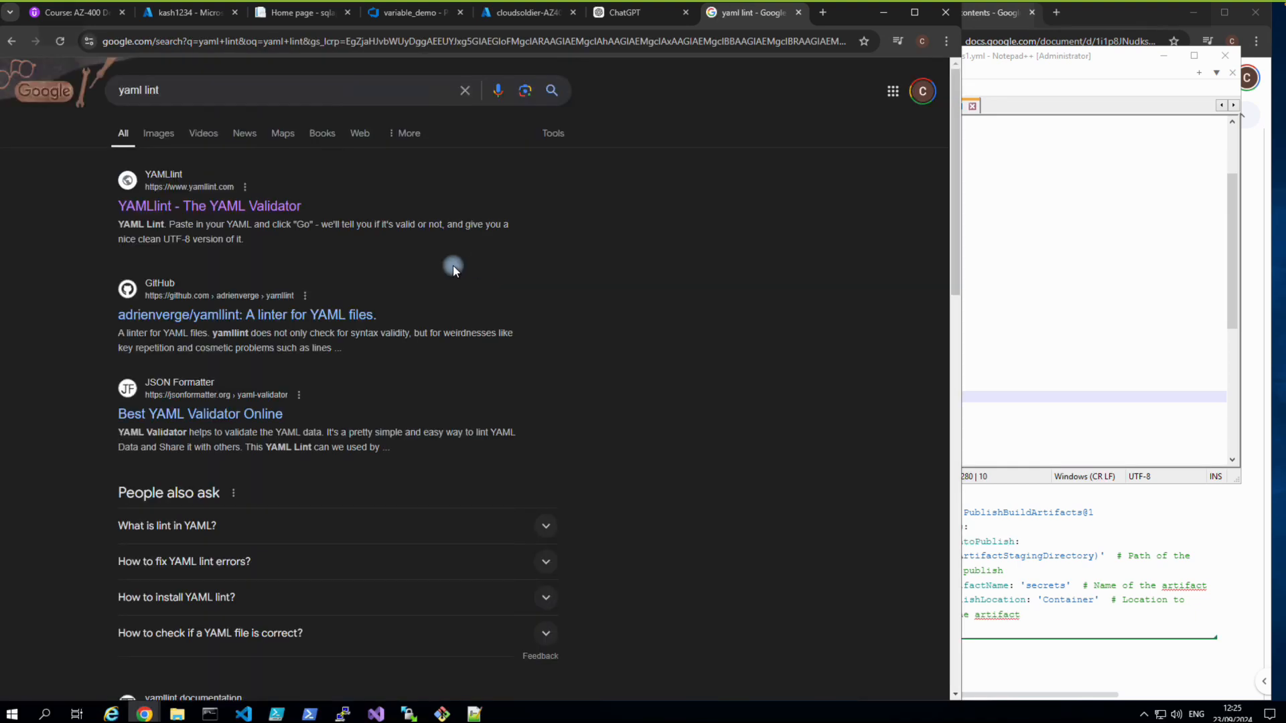
{"action": "left_click", "coordinate": [221, 209]}
Paste the CopyFiles and PublishBuildArtifacts block into YAMLlint and validate it, revealing five errors.
{"action": "left_click", "coordinate": [236, 176]}
{"action": "key", "text": "ctrl+v"}
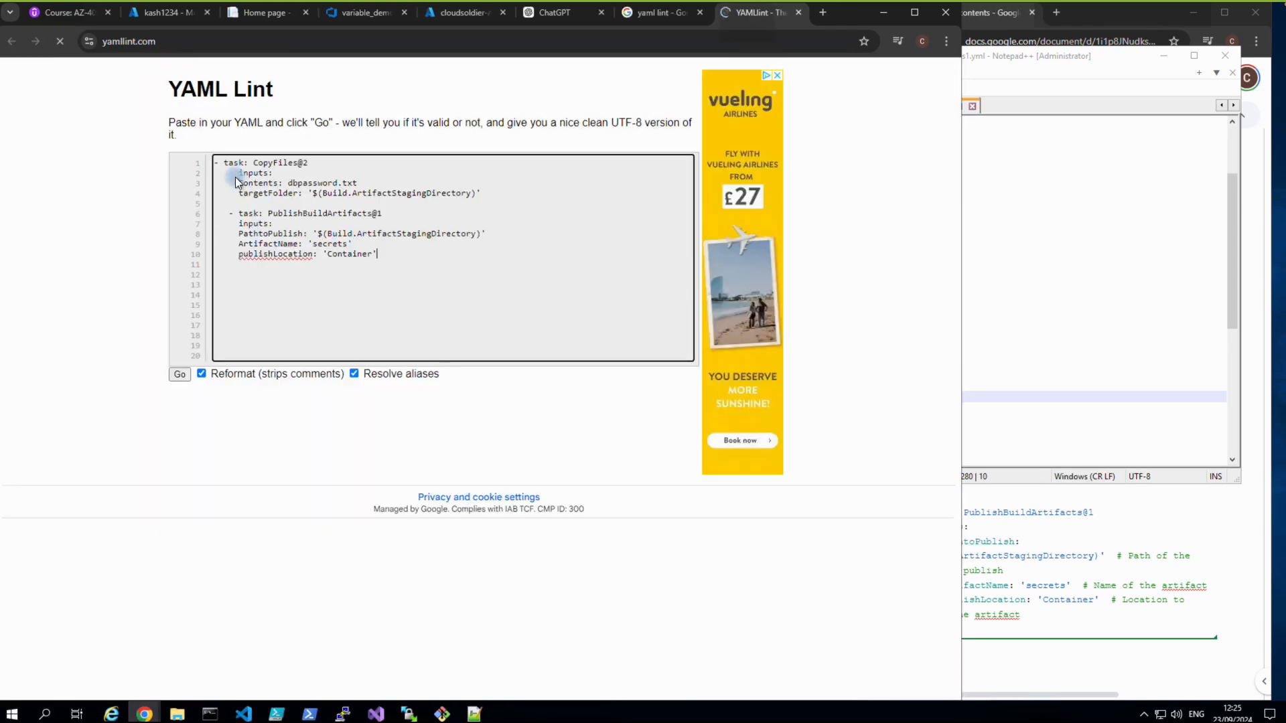
{"action": "left_click", "coordinate": [355, 375]}
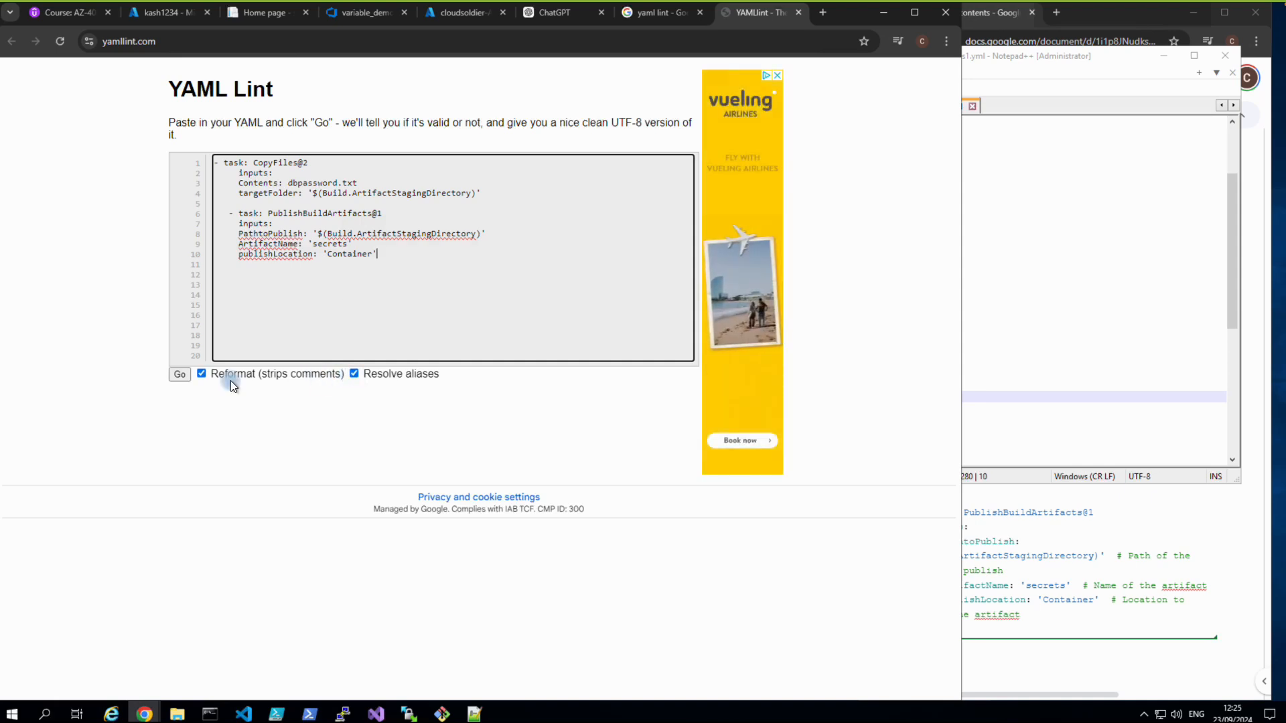
{"action": "left_click", "coordinate": [180, 375]}
{"action": "left_click", "coordinate": [181, 375]}
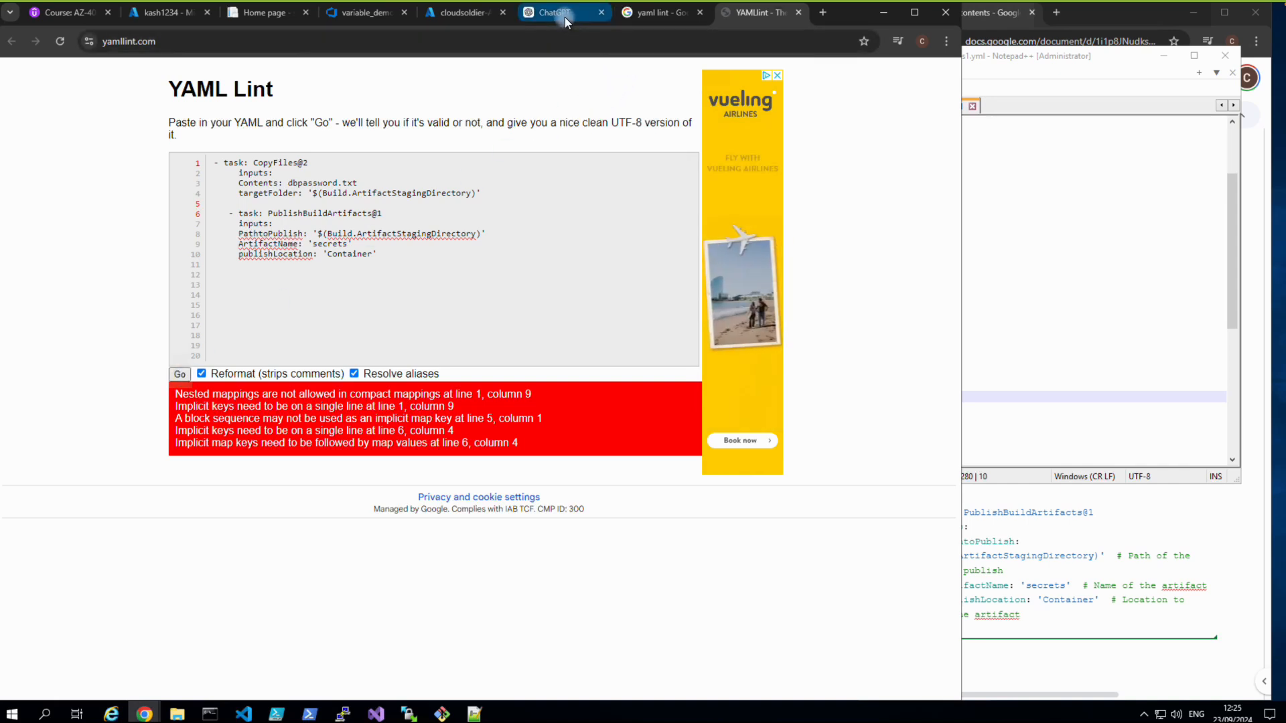
{"action": "mouse_move", "coordinate": [565, 18]}
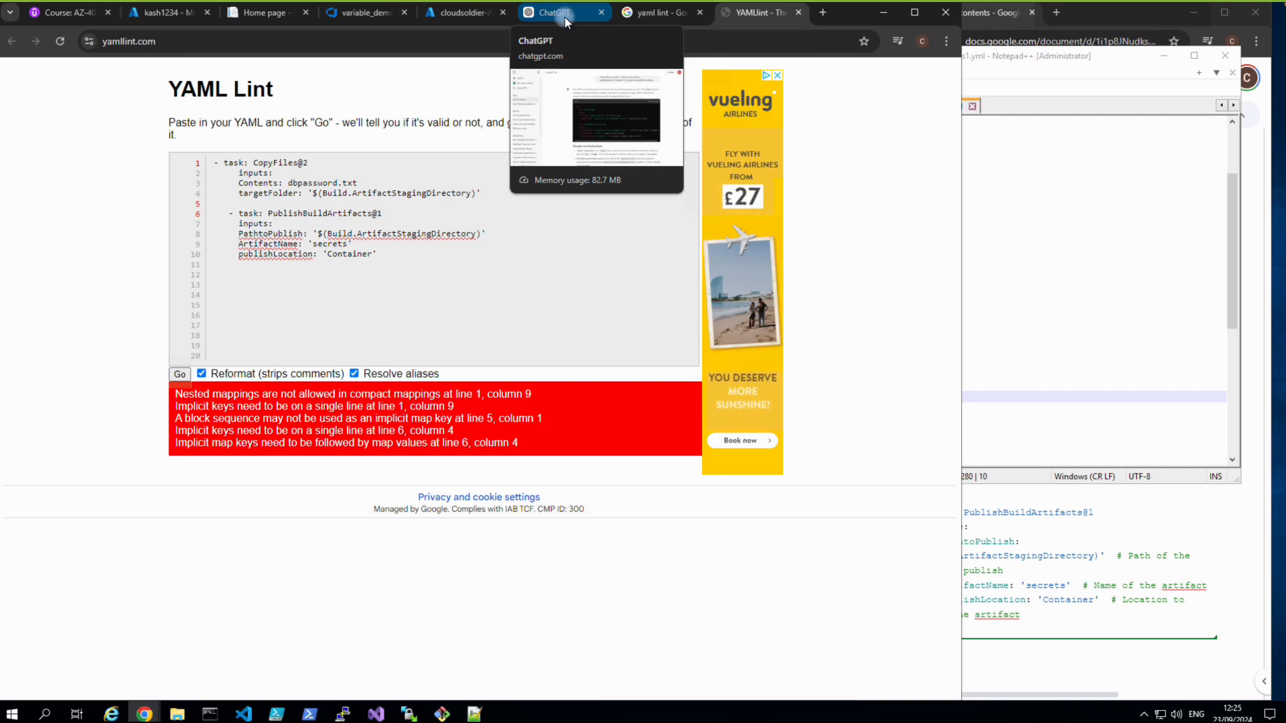
Select and copy the whole variable_demo pipeline YAML from the editor.
{"action": "left_click", "coordinate": [565, 18]}
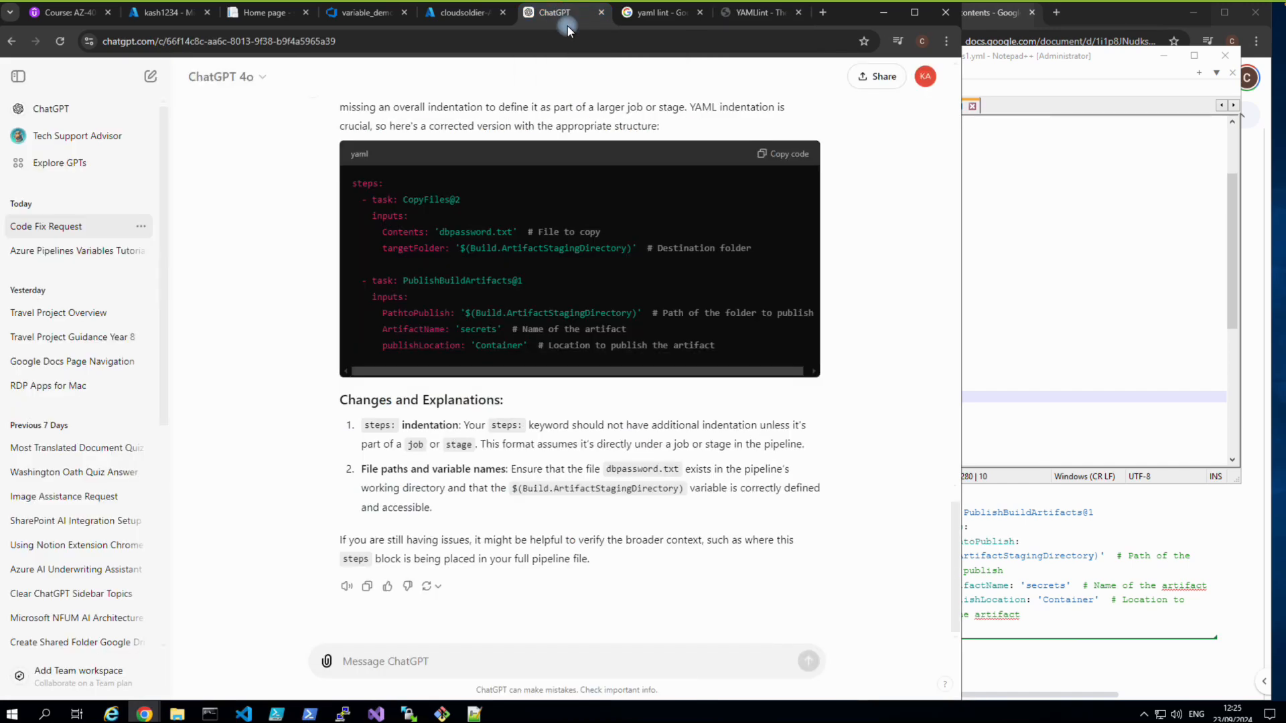
{"action": "scroll", "coordinate": [530, 138], "scroll_direction": "up", "scroll_amount": 1}
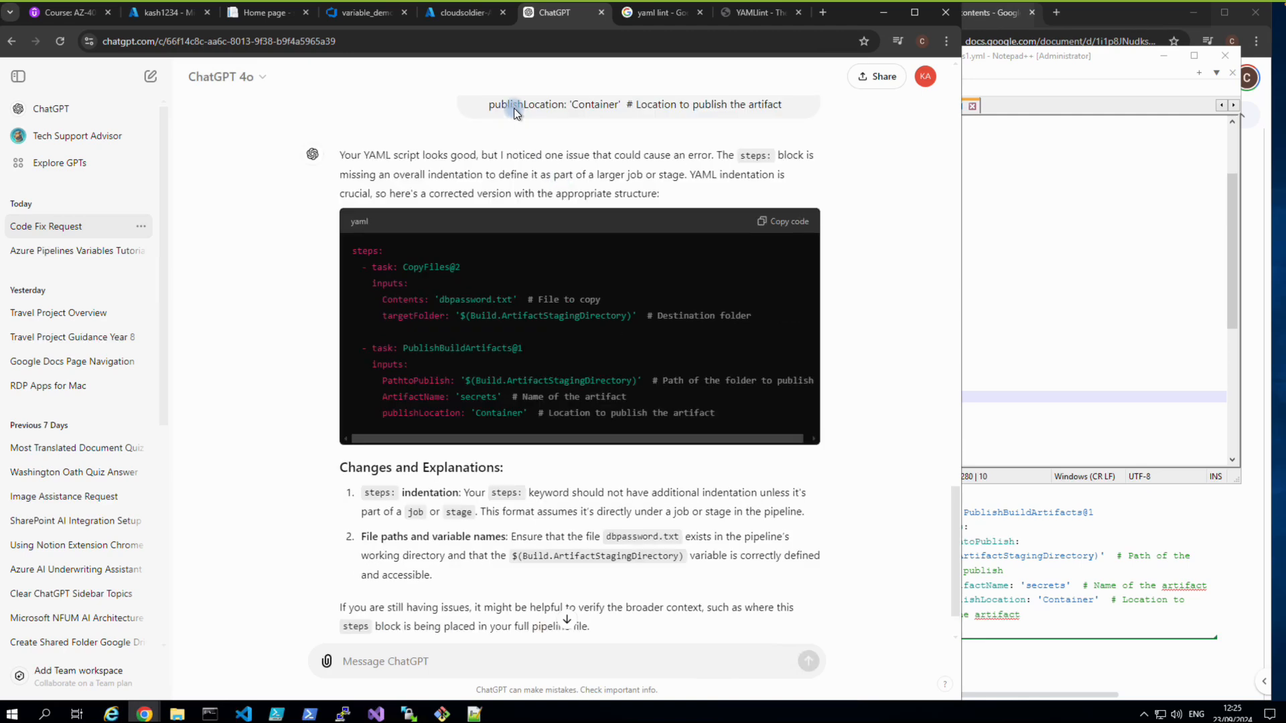
{"action": "left_click", "coordinate": [344, 17]}
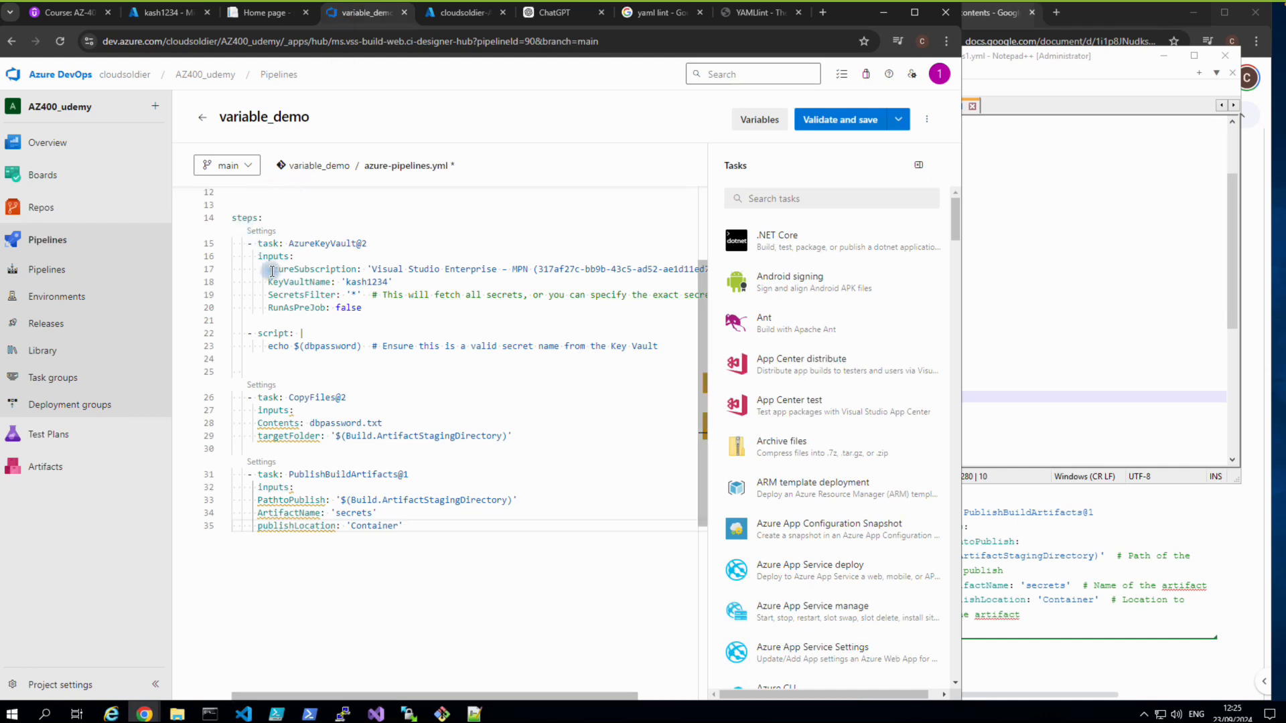
{"action": "key", "text": "ctrl+a"}
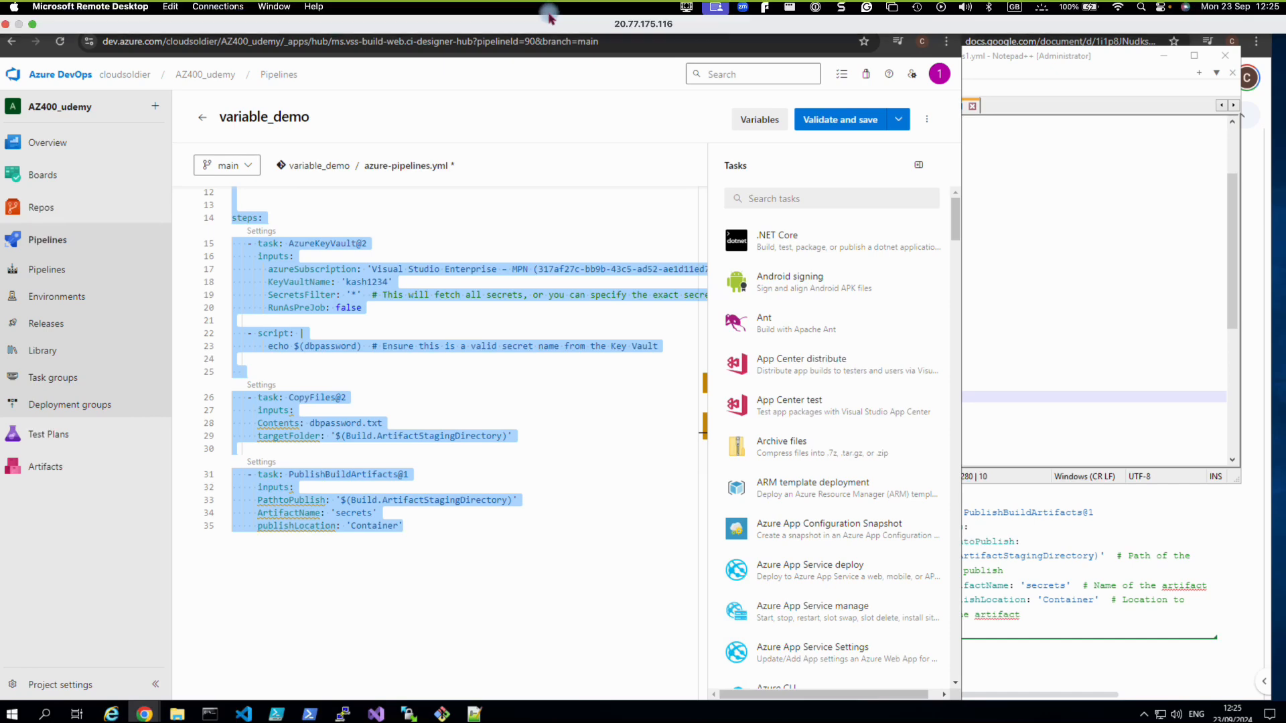
Send ChatGPT 'fix this' followed by the full pipeline YAML.
{"action": "left_click", "coordinate": [534, 19]}
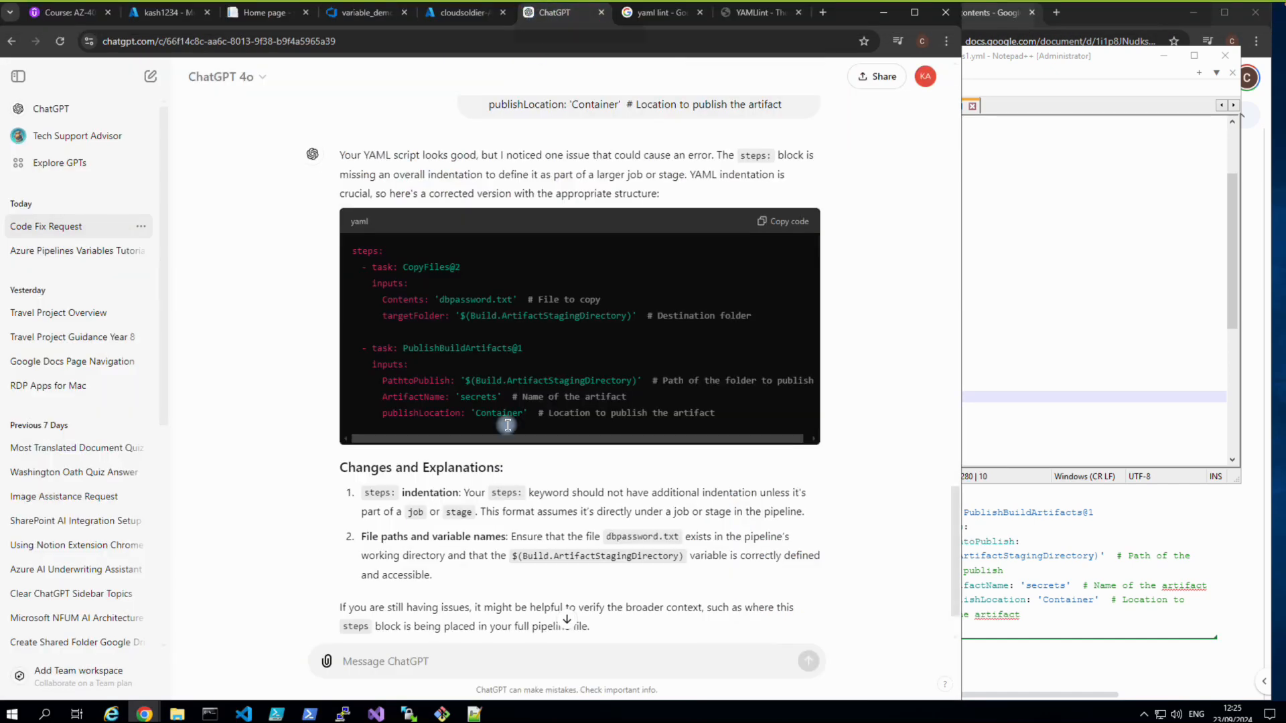
{"action": "left_click", "coordinate": [508, 655]}
{"action": "type", "text": "f"}
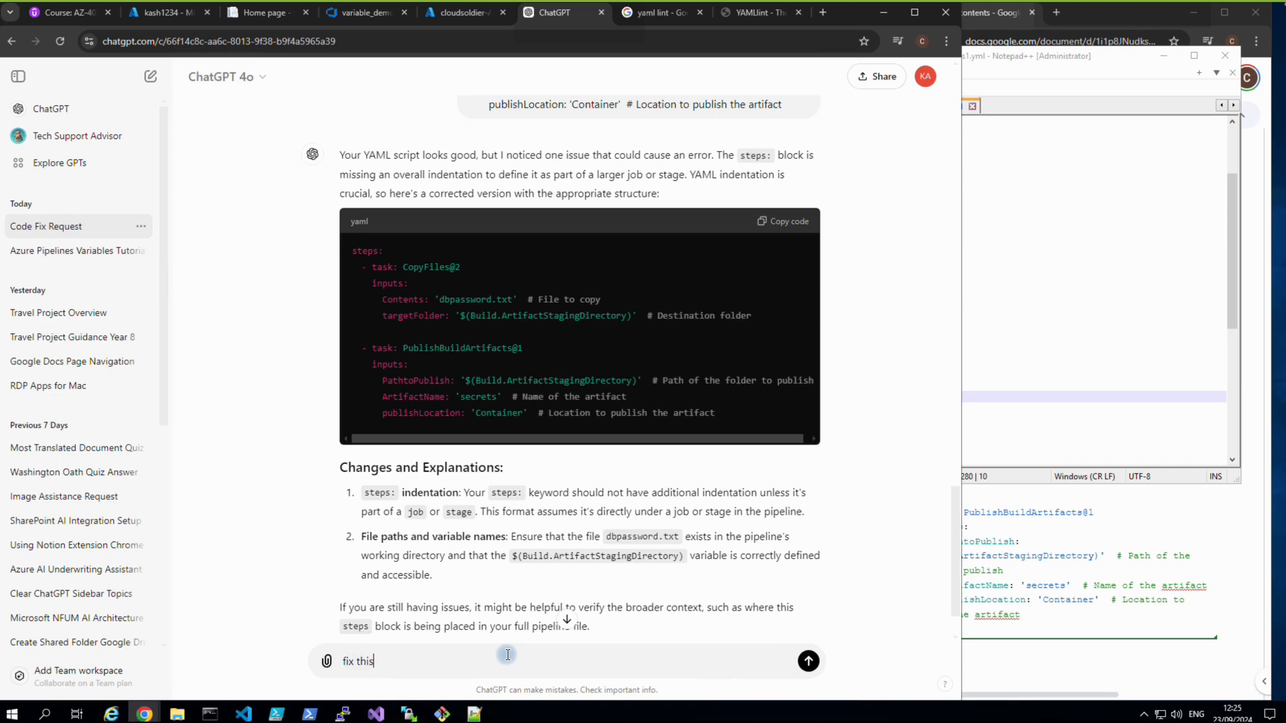
{"action": "type", "text": "ix this"}
{"action": "key", "text": "ctrl+v"}
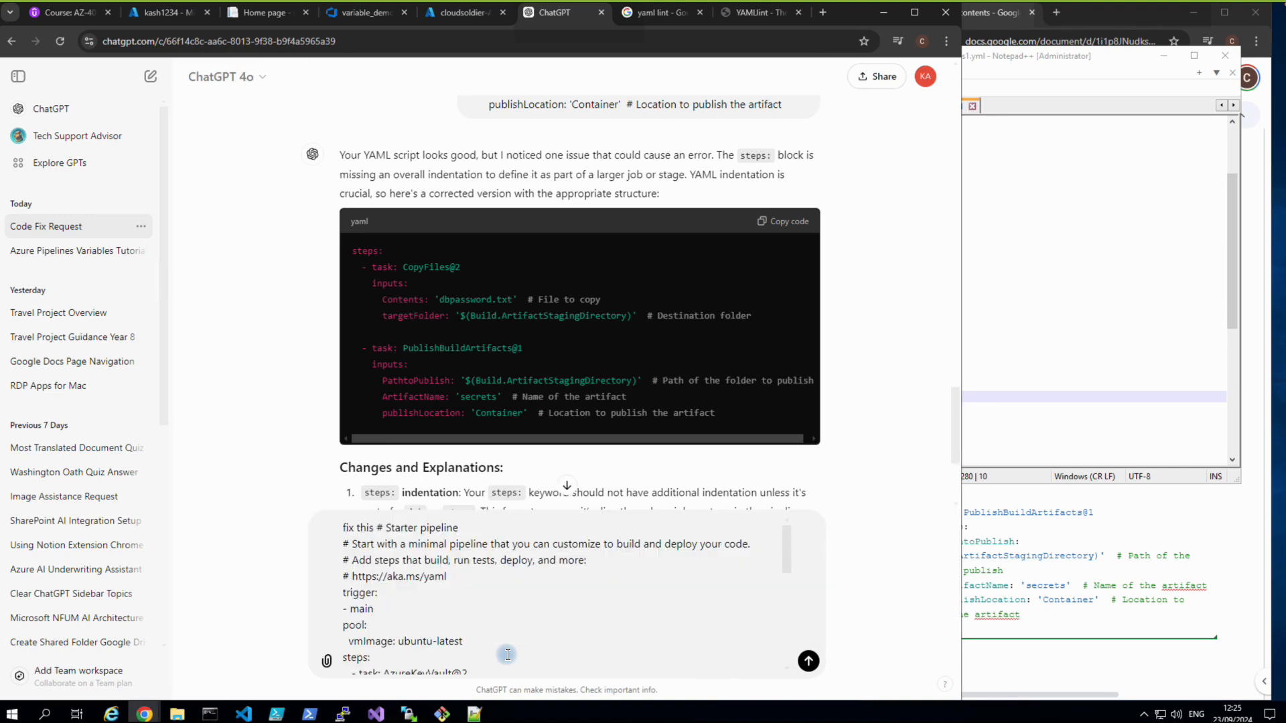
{"action": "key", "text": "Return"}
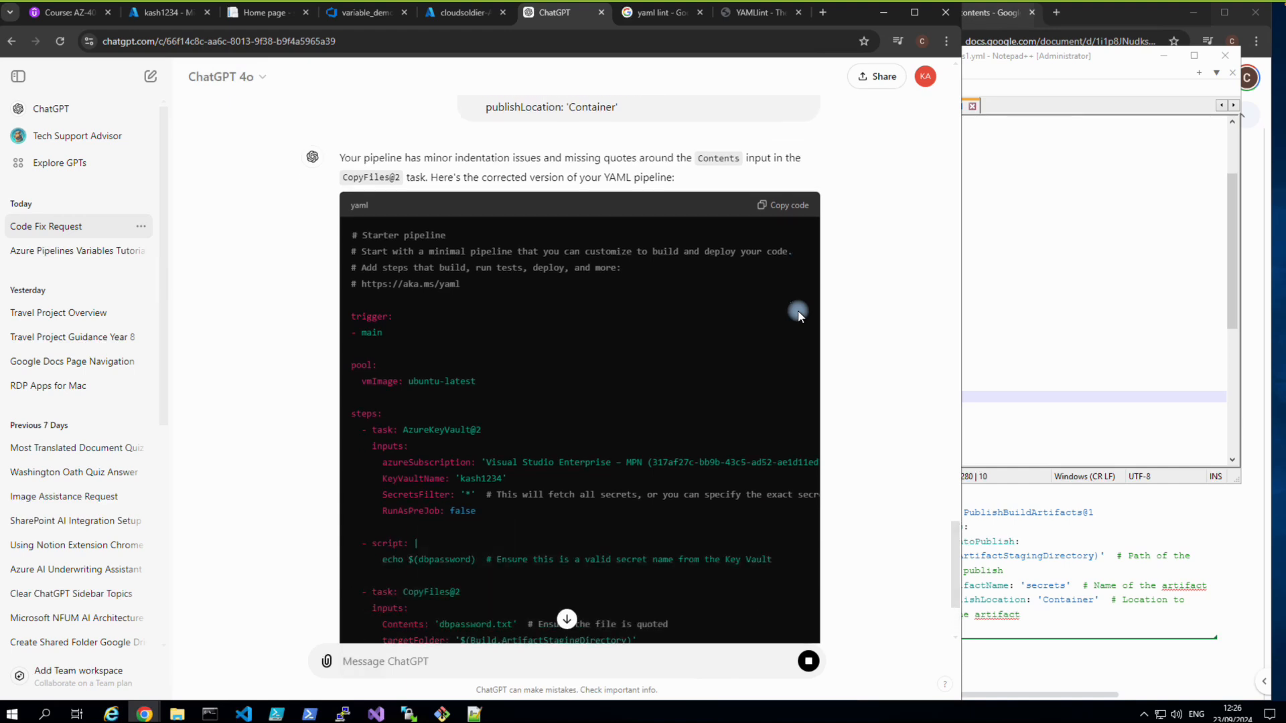
Copy ChatGPT's corrected pipeline and paste it over the variable_demo YAML.
{"action": "left_click", "coordinate": [793, 205]}
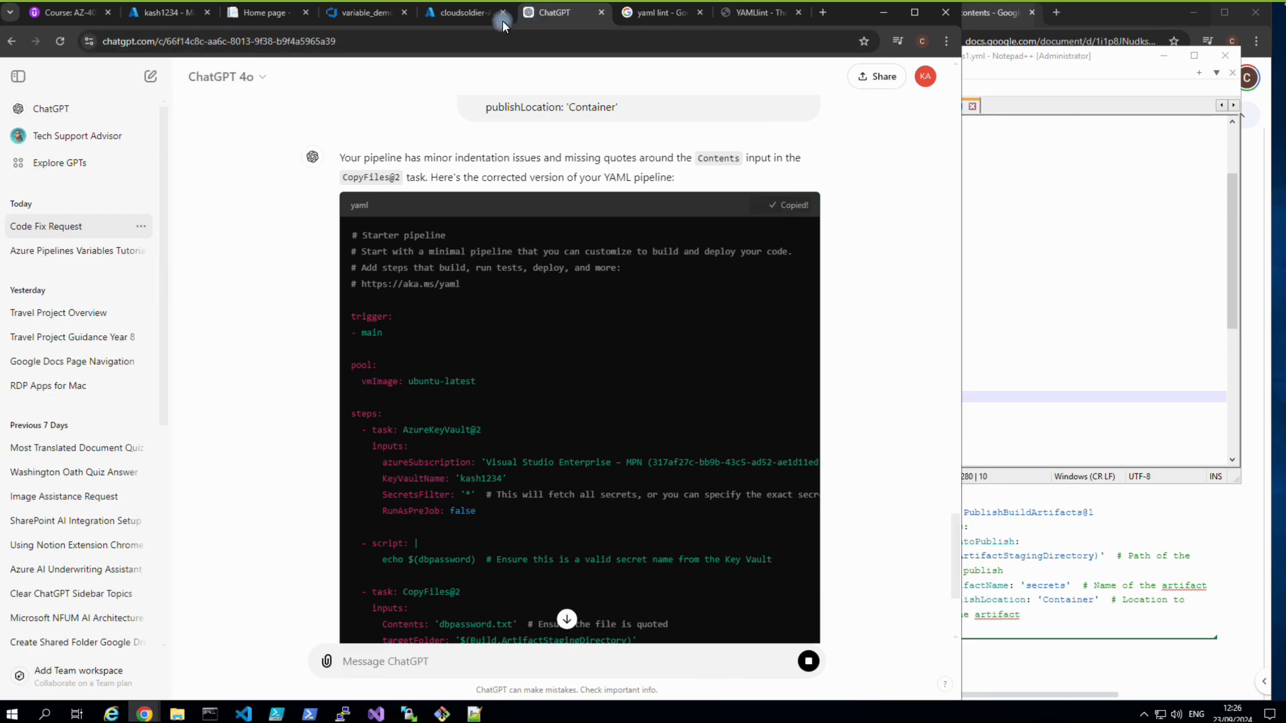
{"action": "left_click", "coordinate": [360, 17]}
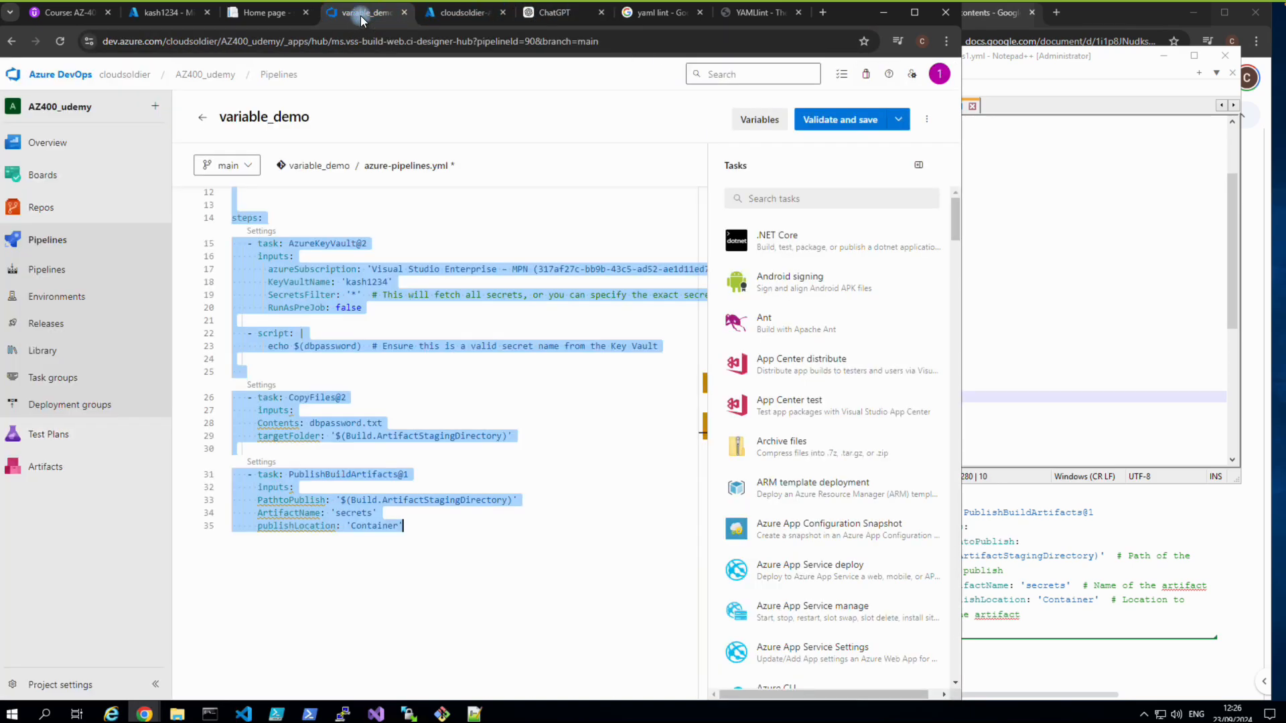
{"action": "key", "text": "ctrl+v"}
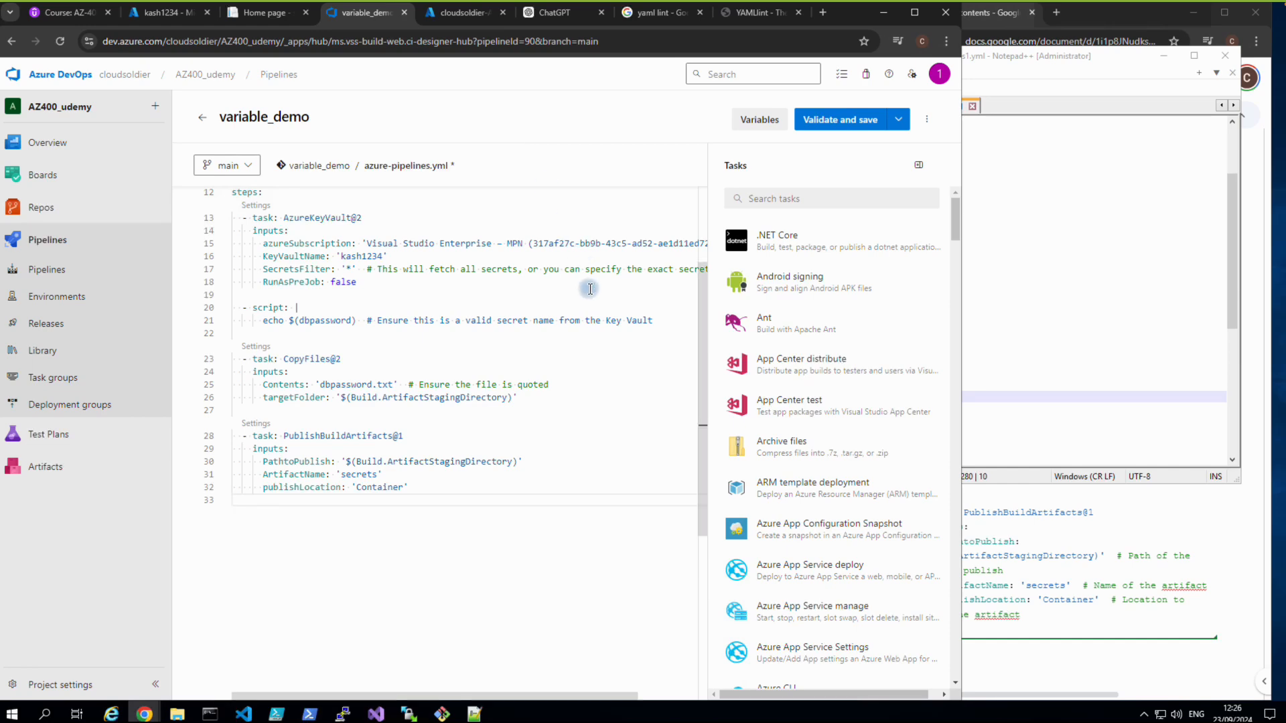
Validate and commit the corrected pipeline YAML to main, and queue a new variable_demo run.
{"action": "scroll", "coordinate": [557, 418], "scroll_direction": "up", "scroll_amount": 2}
{"action": "scroll", "coordinate": [557, 418], "scroll_direction": "up", "scroll_amount": 1}
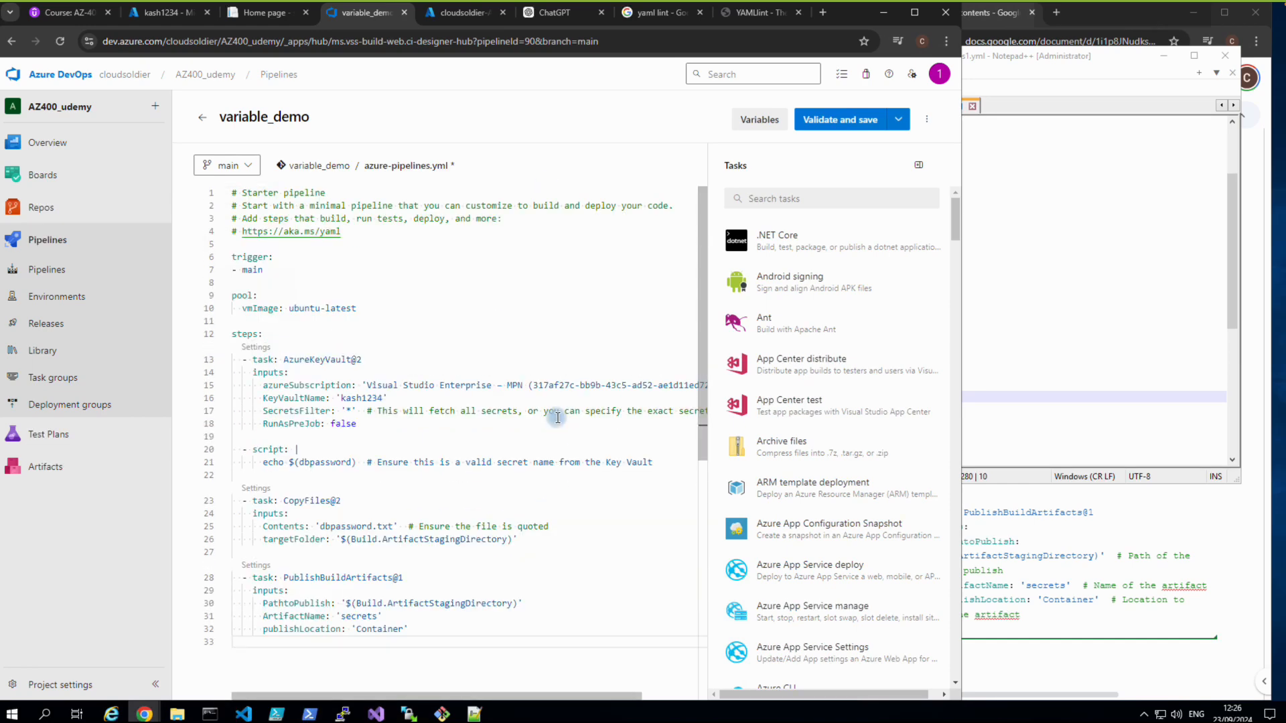
{"action": "left_click", "coordinate": [832, 130]}
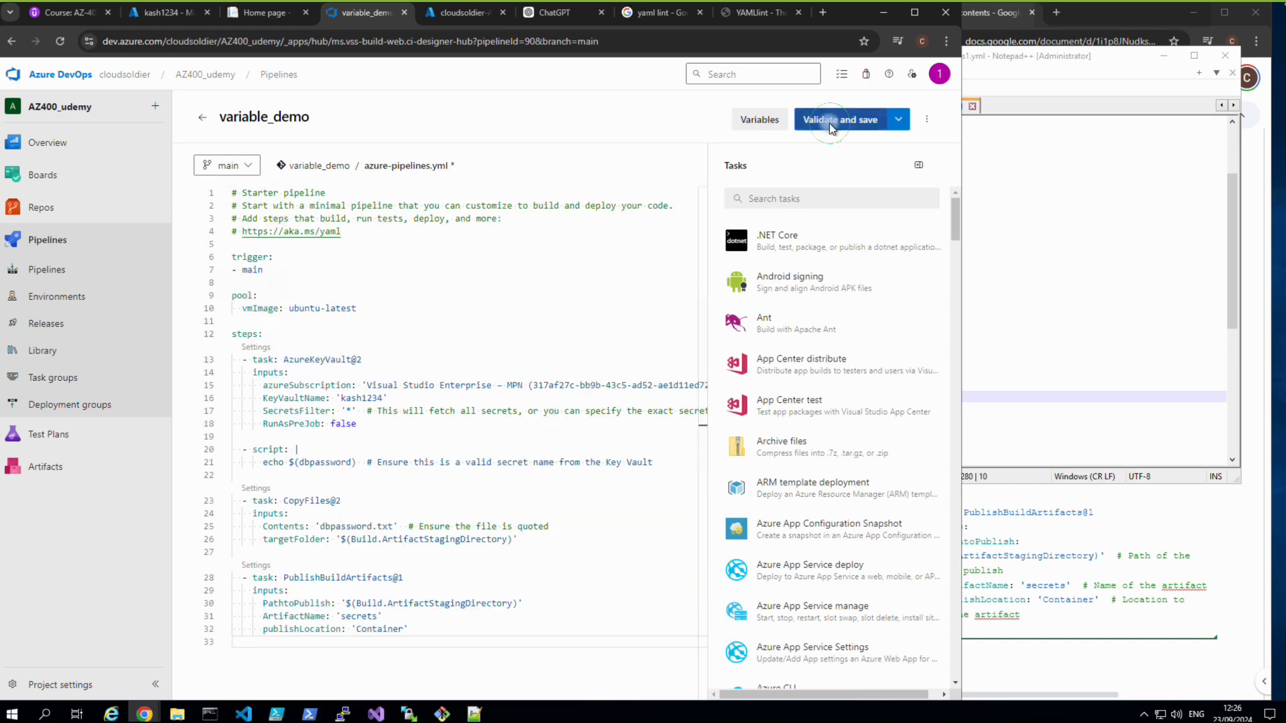
{"action": "left_click", "coordinate": [918, 667]}
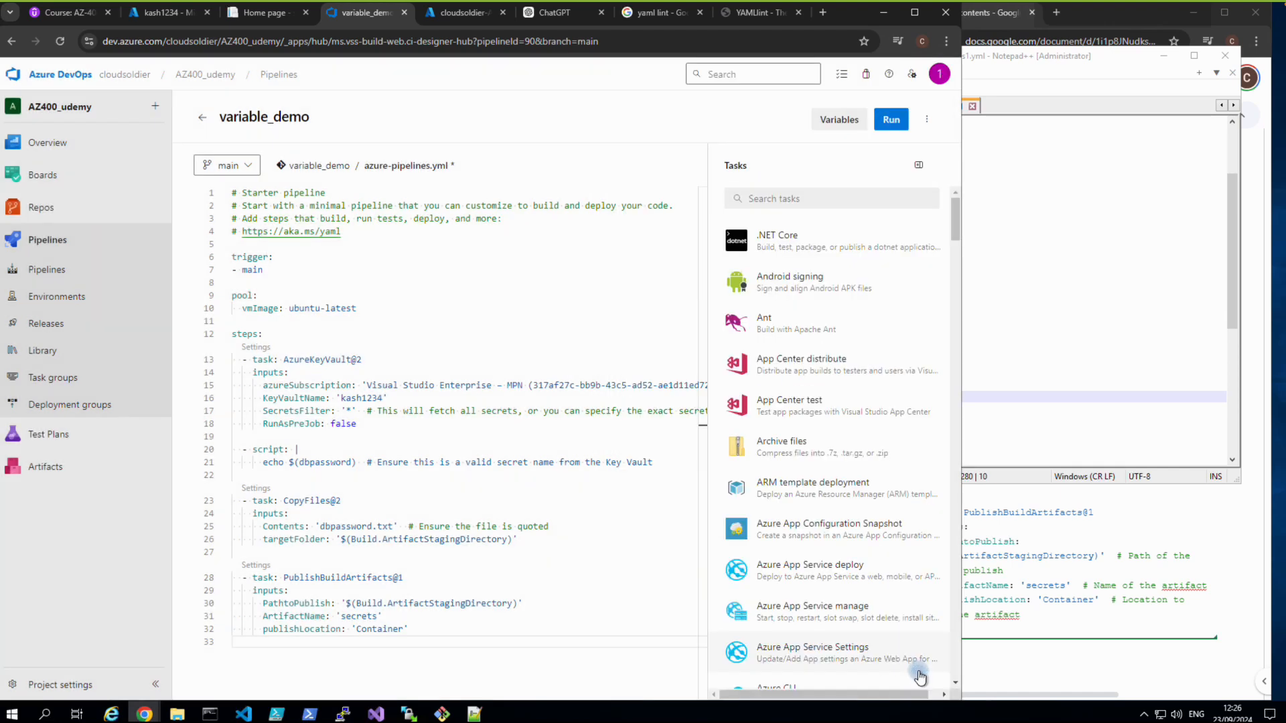
{"action": "left_click", "coordinate": [892, 127]}
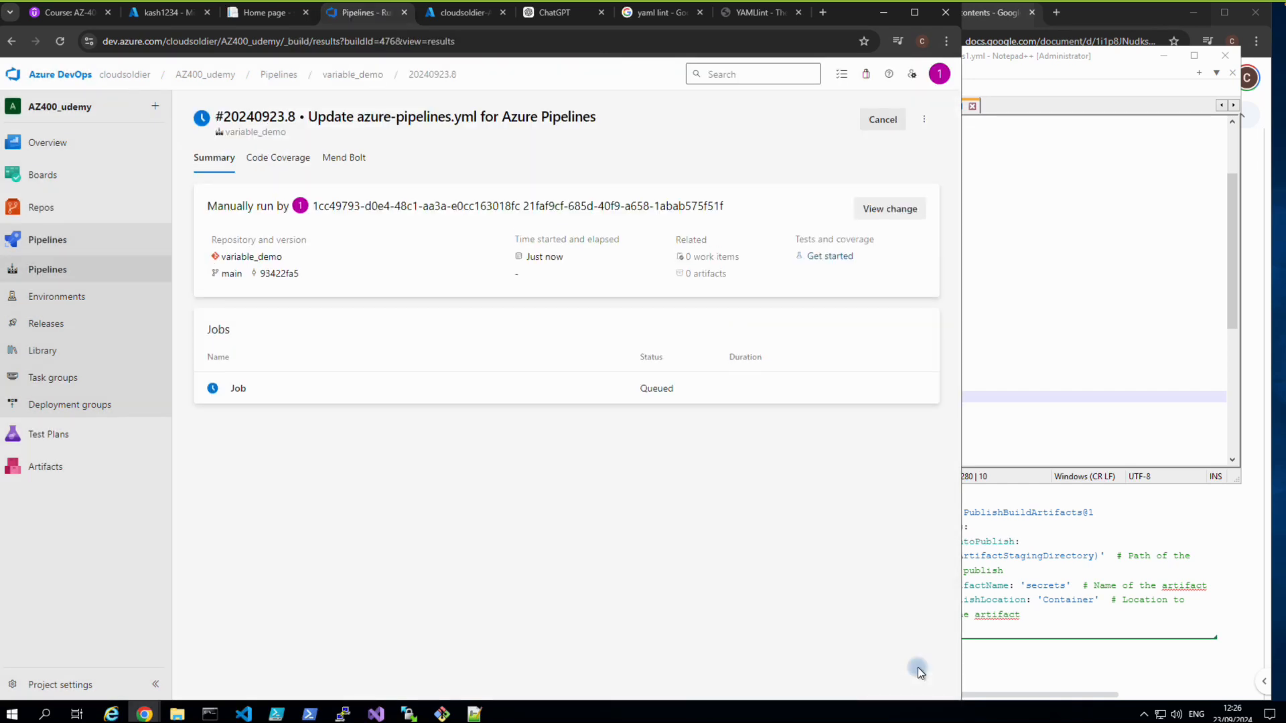
Inspect run #20240923.8's job logs, where CopyFiles found 0 files and PublishBuildArtifacts uploaded nothing.
{"action": "left_click", "coordinate": [238, 387]}
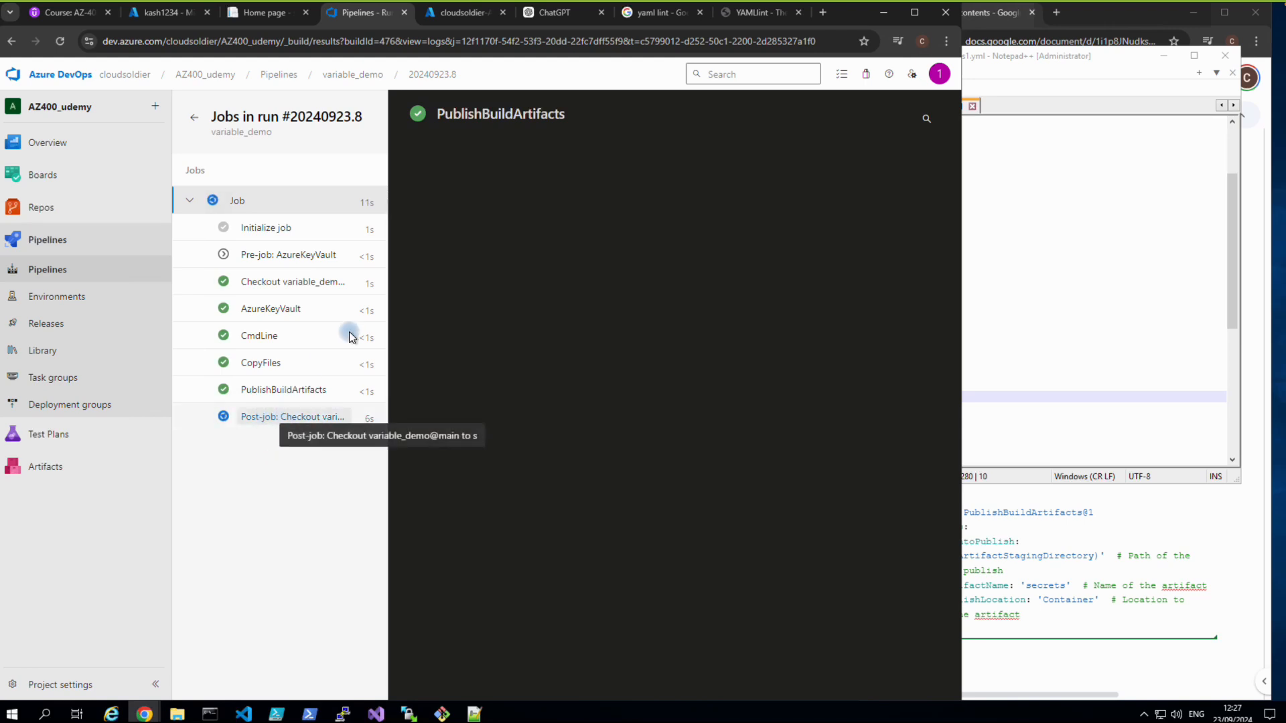
{"action": "mouse_move", "coordinate": [561, 1]}
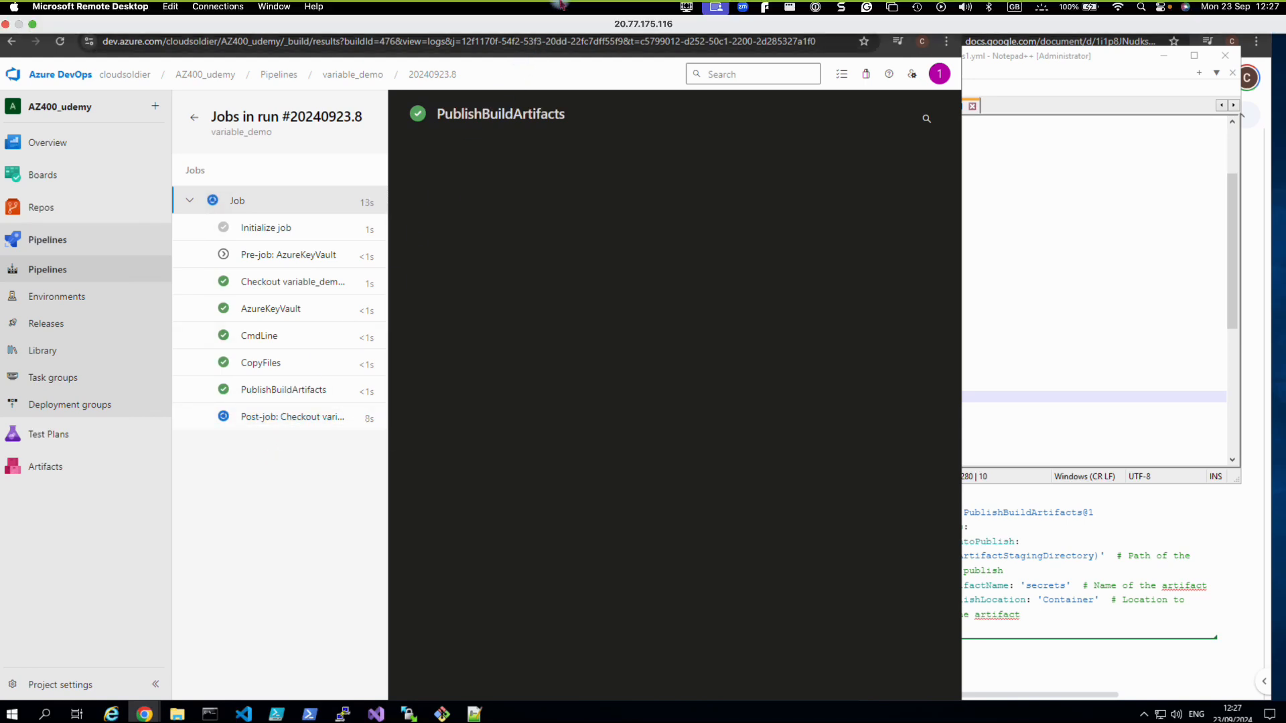
{"action": "left_click", "coordinate": [688, 8]}
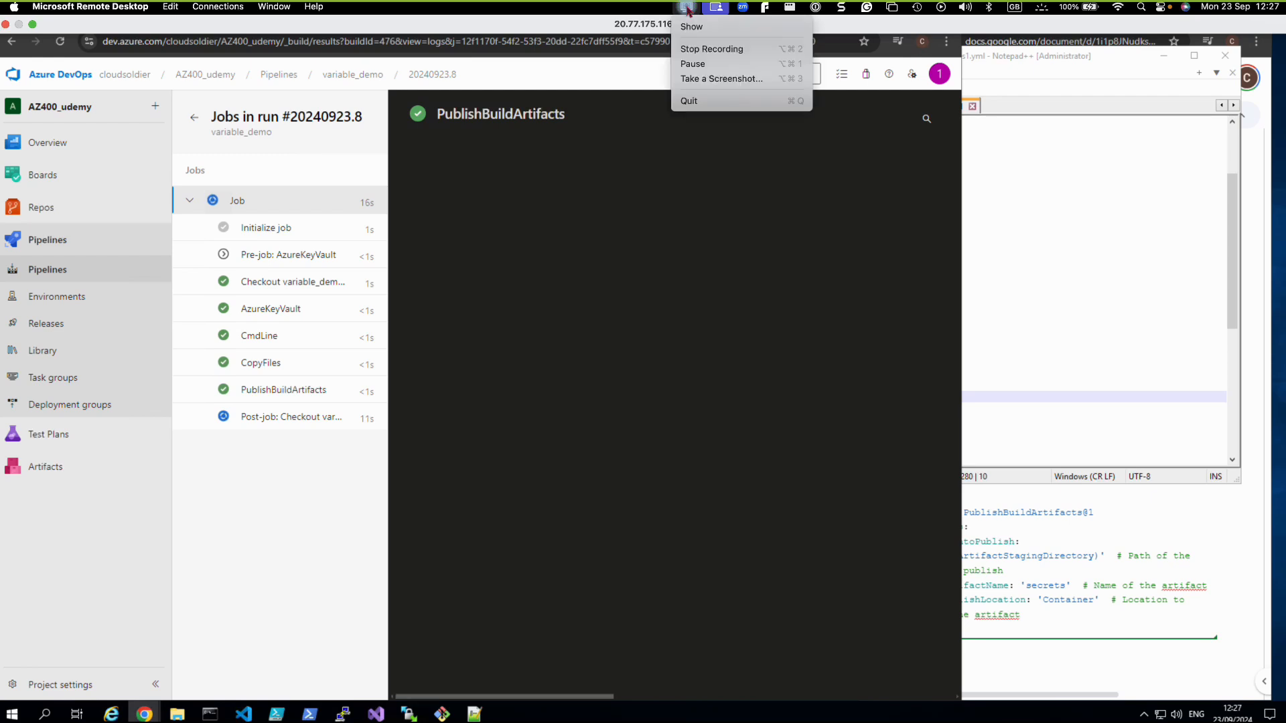
{"action": "left_click", "coordinate": [280, 493]}
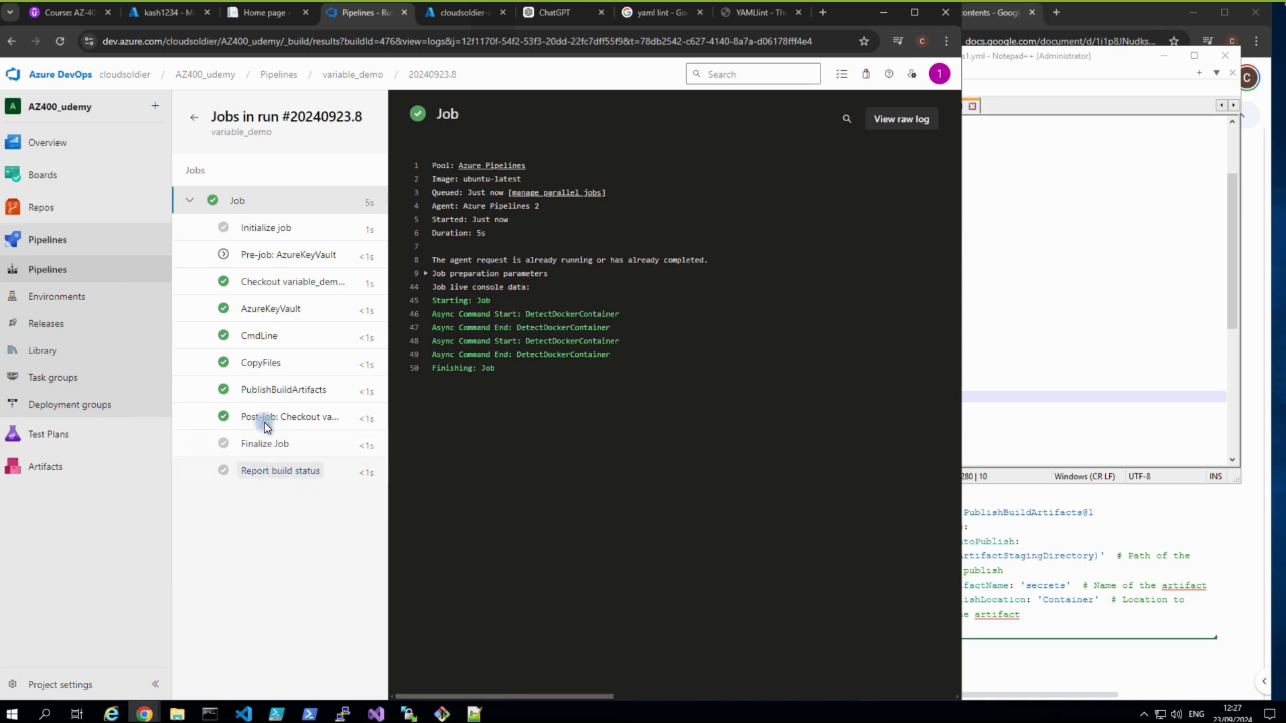
{"action": "left_click", "coordinate": [267, 391]}
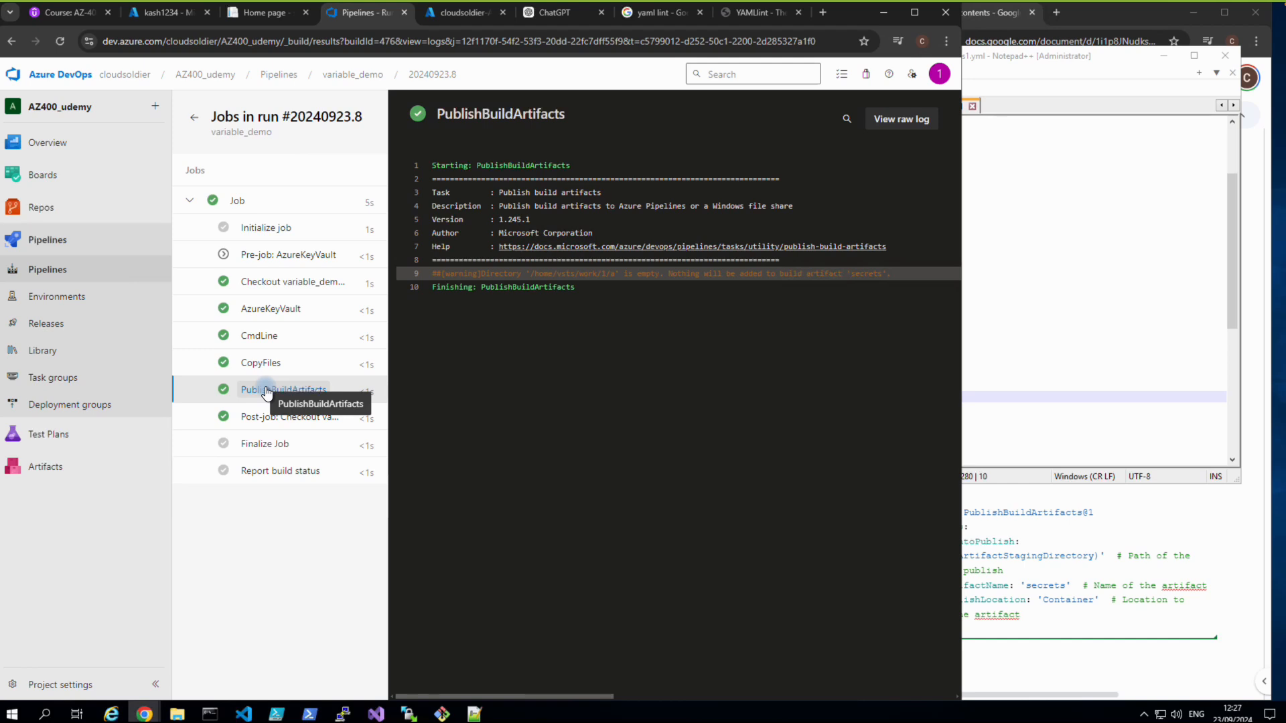
{"action": "left_click", "coordinate": [267, 420]}
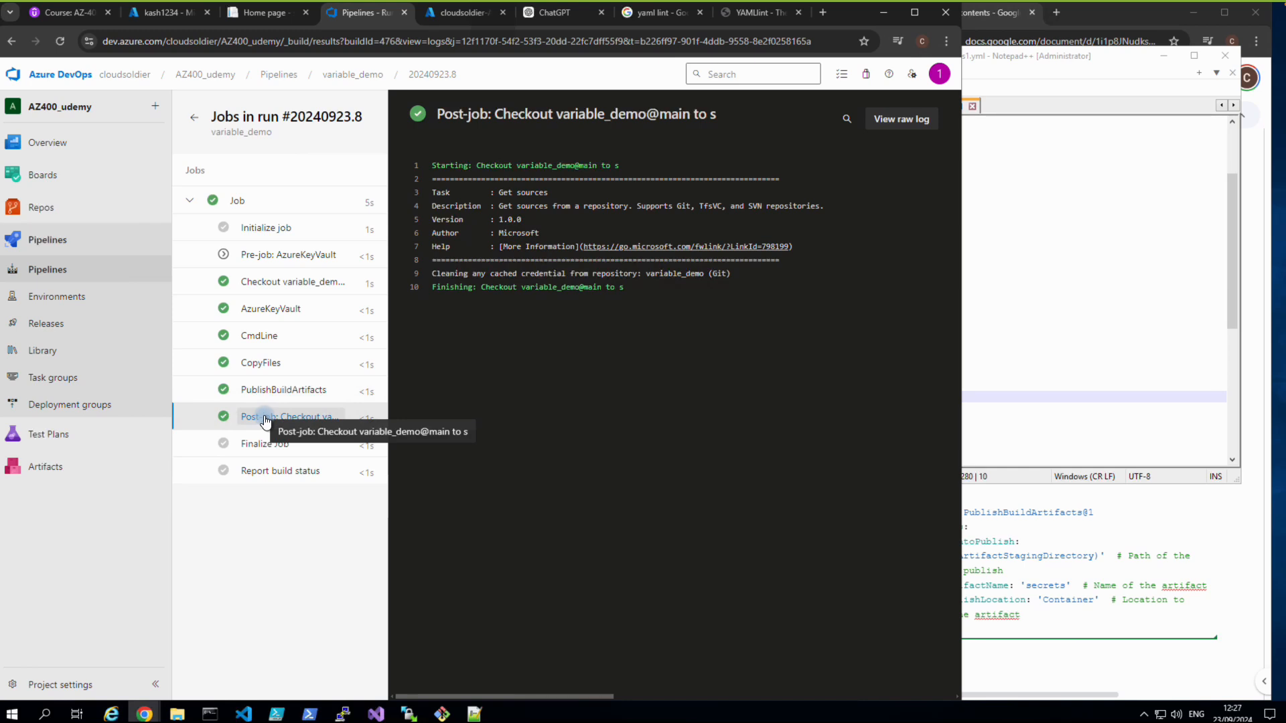
{"action": "left_click", "coordinate": [262, 363]}
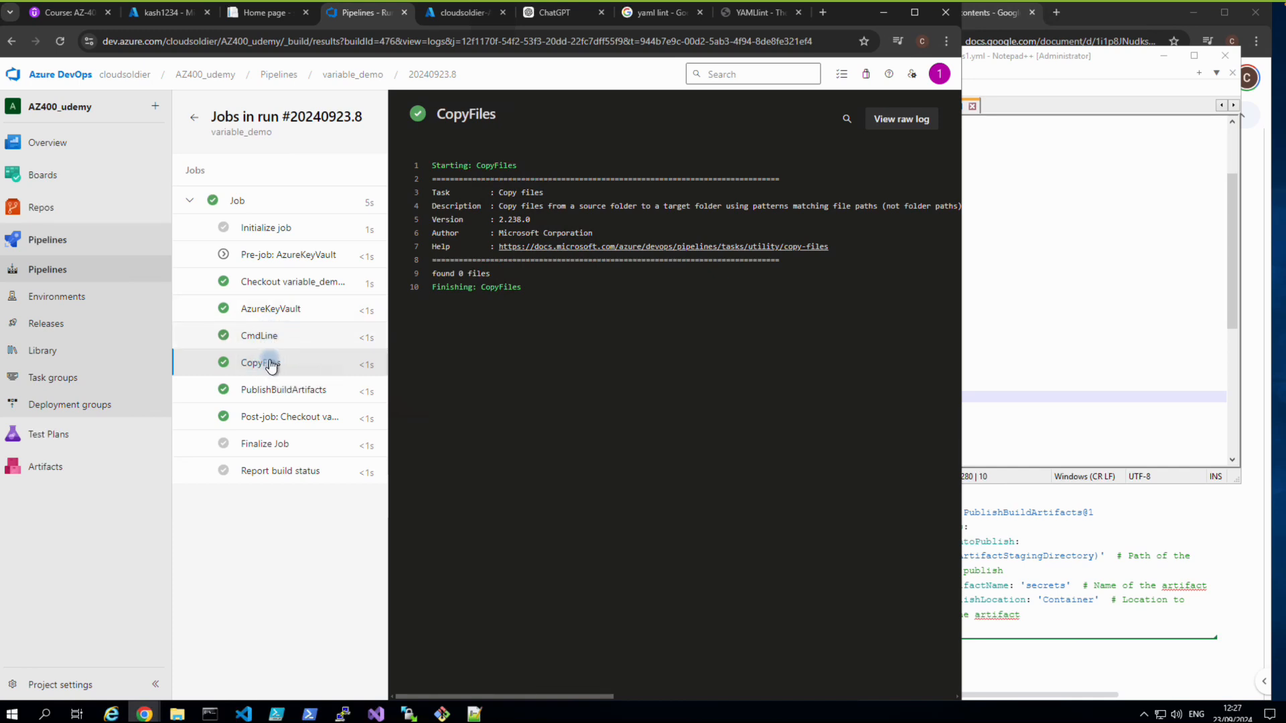
{"action": "left_click", "coordinate": [273, 396]}
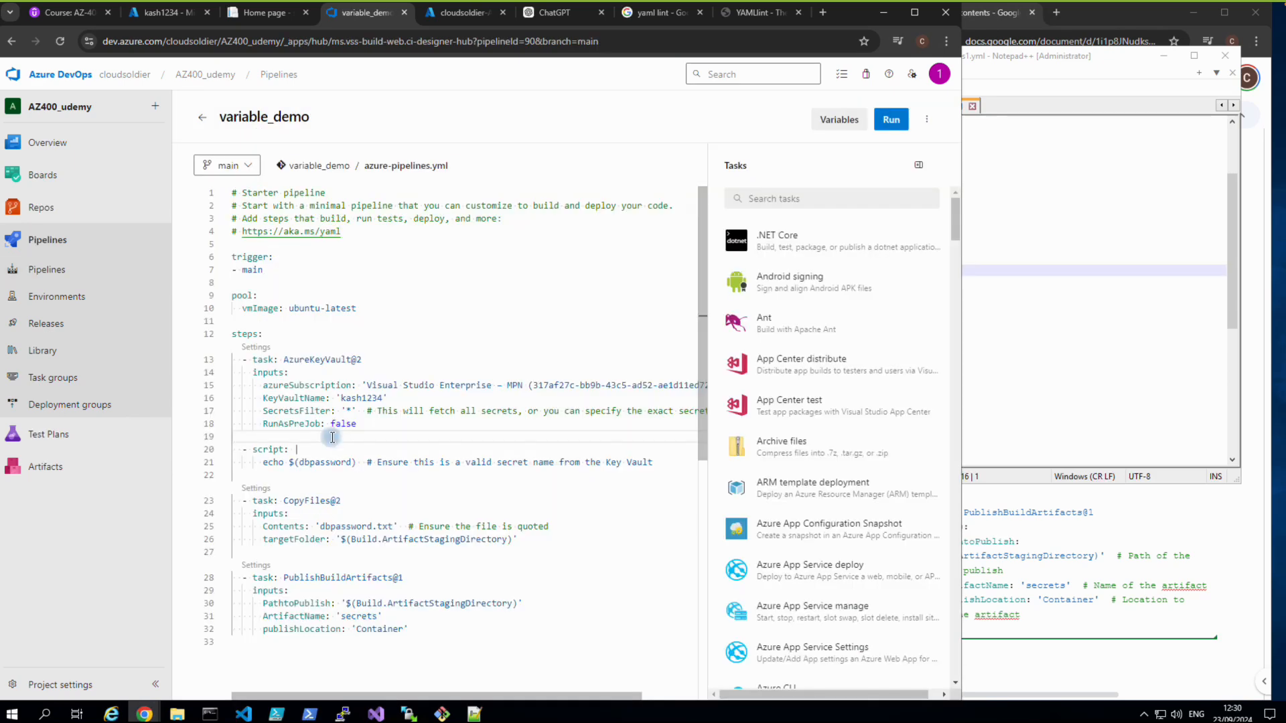
Change line 21 to 'echo $(dbpassword) > dbpassword.txt', checking it against the local YAML copy.
{"action": "left_click", "coordinate": [998, 327]}
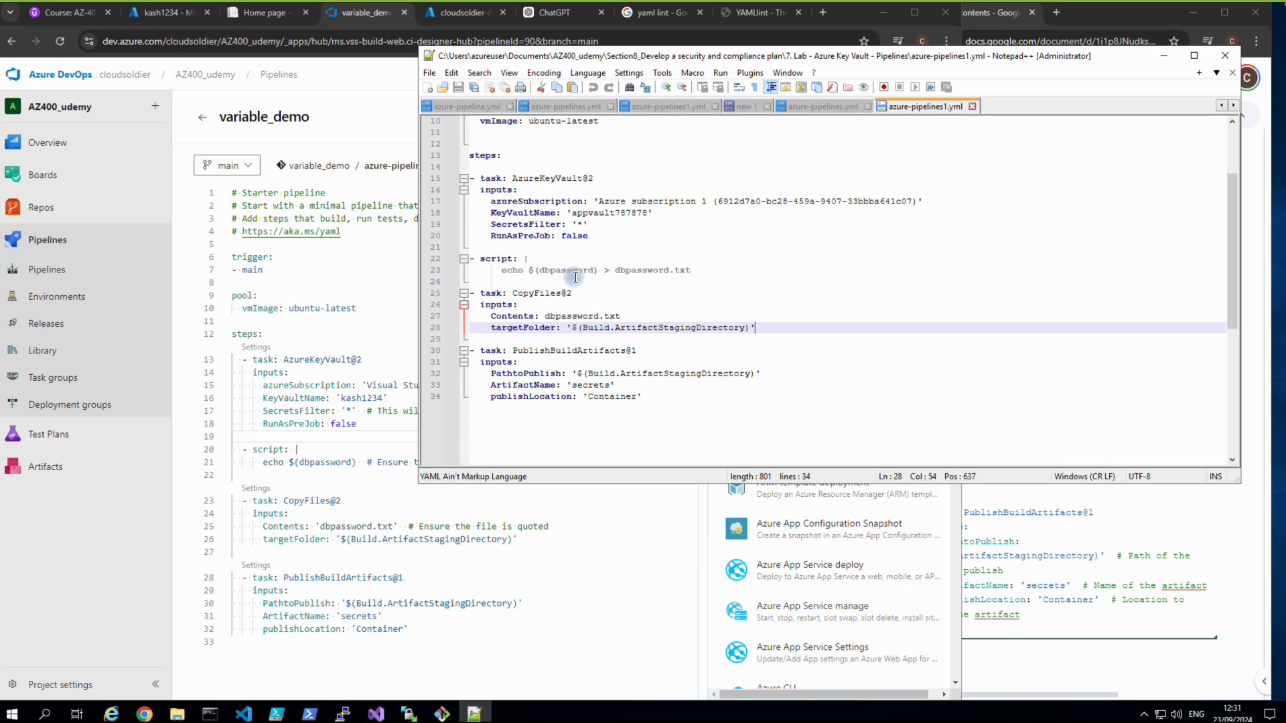
{"action": "left_click", "coordinate": [373, 439]}
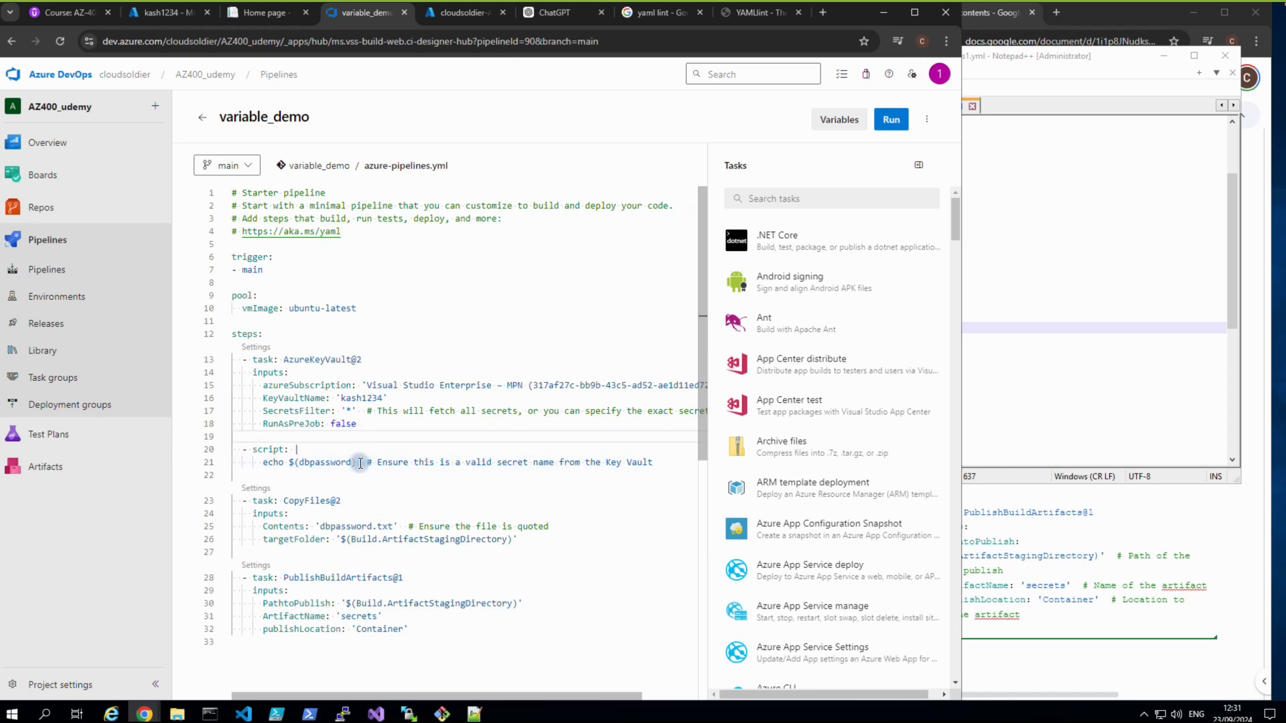
{"action": "left_click", "coordinate": [356, 462]}
{"action": "key", "text": "BackSpace"}
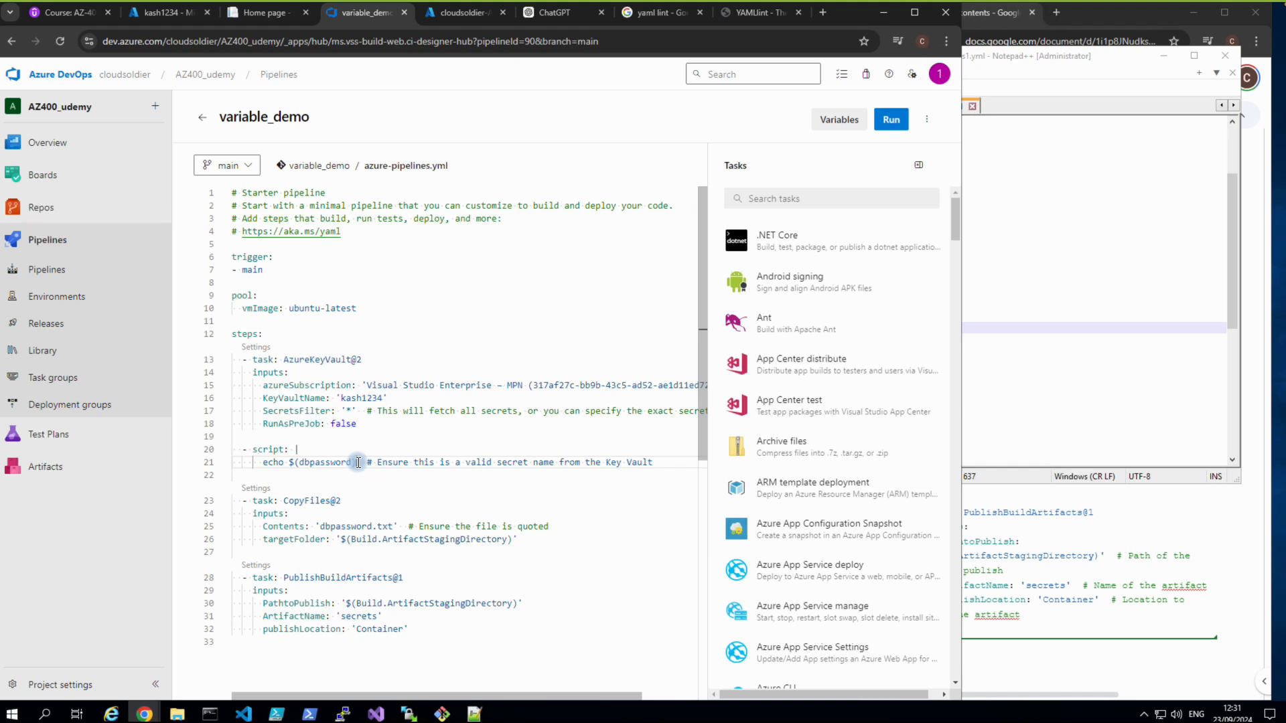
{"action": "type", "text": ")> dbpassword.txt"}
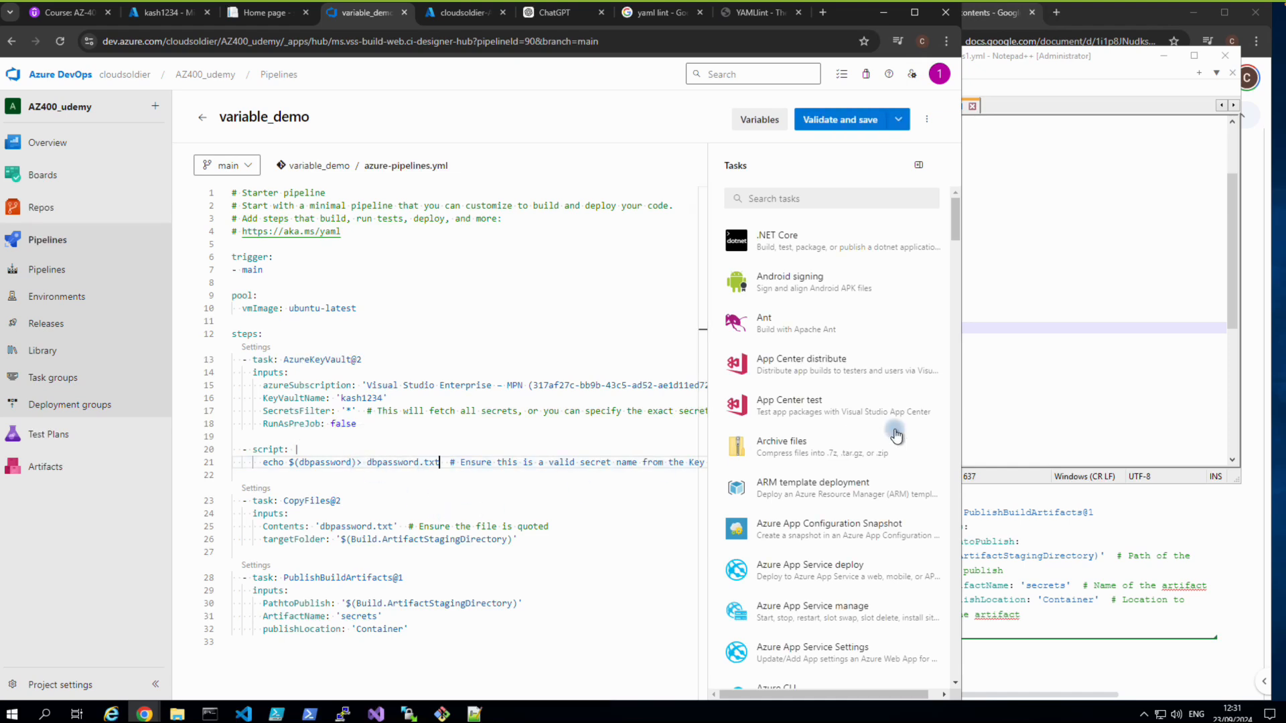
{"action": "left_click", "coordinate": [357, 462]}
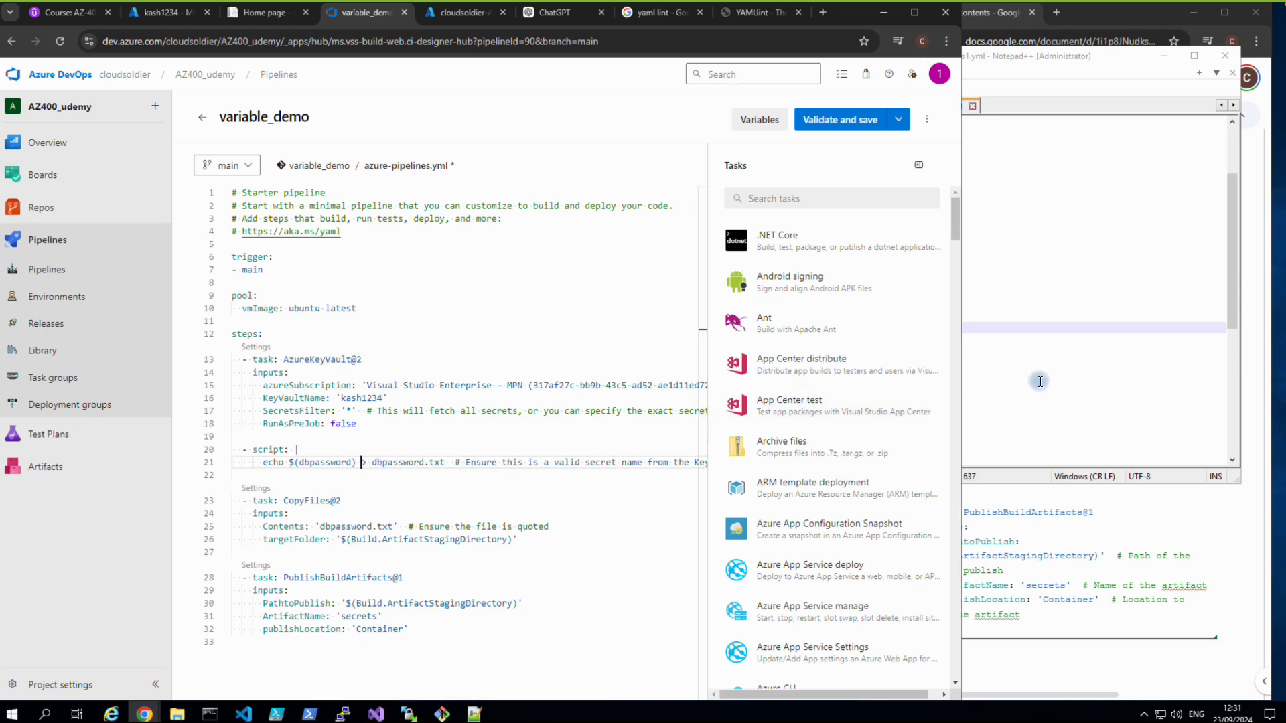
{"action": "left_click", "coordinate": [989, 384]}
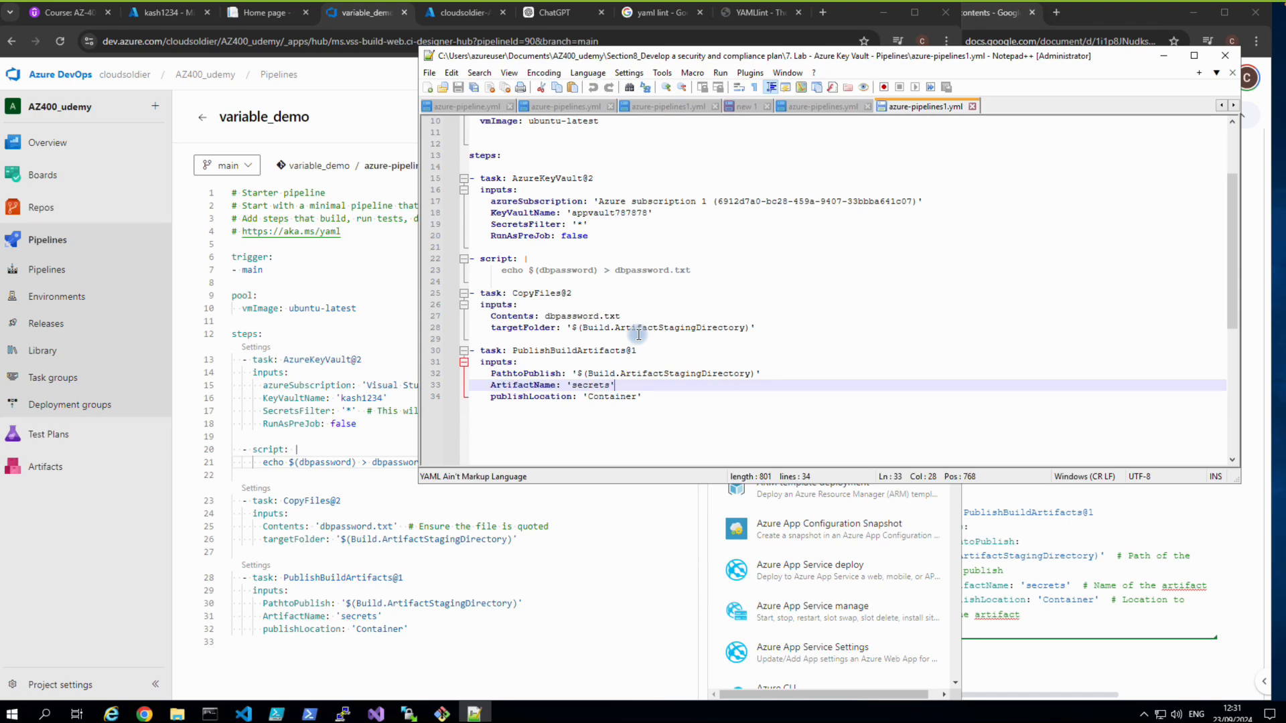
{"action": "left_click", "coordinate": [540, 561]}
Validate the edited variable_demo YAML, commit it to main, and bring up the run options.
{"action": "left_click", "coordinate": [822, 123]}
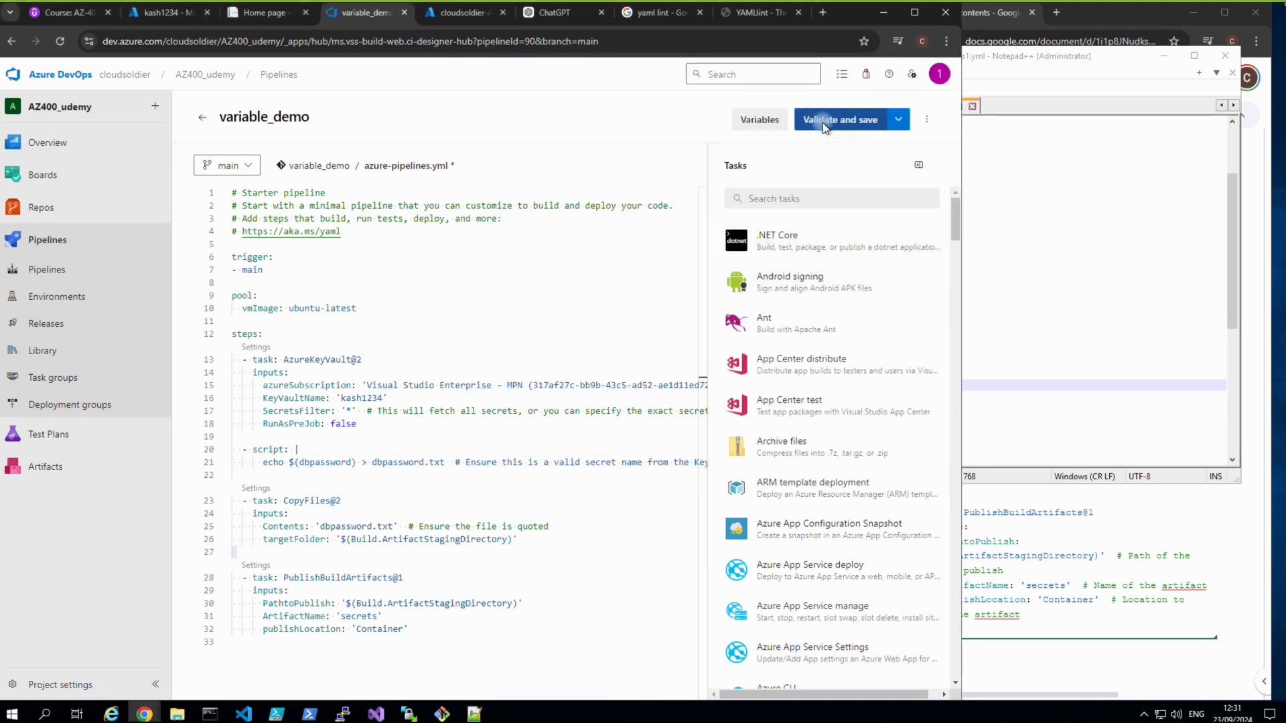
{"action": "left_click", "coordinate": [921, 671]}
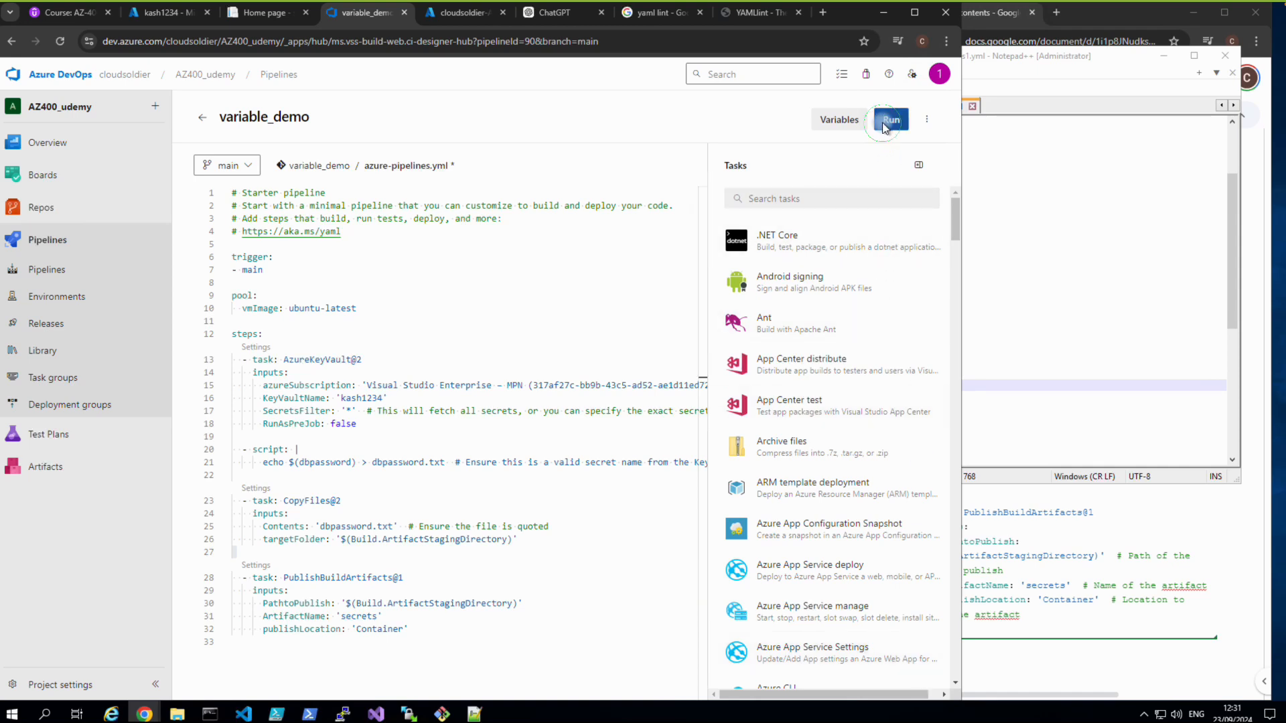
{"action": "left_click", "coordinate": [884, 125]}
Start the variable_demo pipeline run on the main branch.
{"action": "left_click", "coordinate": [922, 672]}
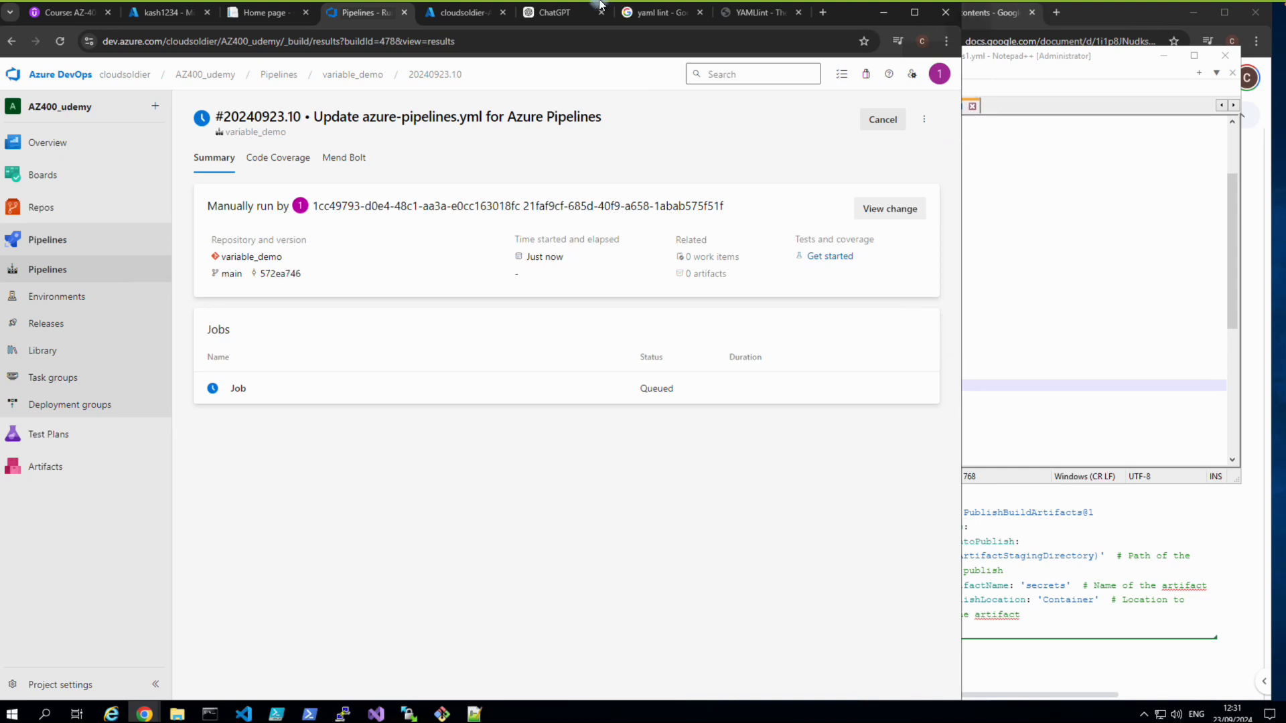
{"action": "mouse_move", "coordinate": [599, 3]}
{"action": "left_click", "coordinate": [688, 8]}
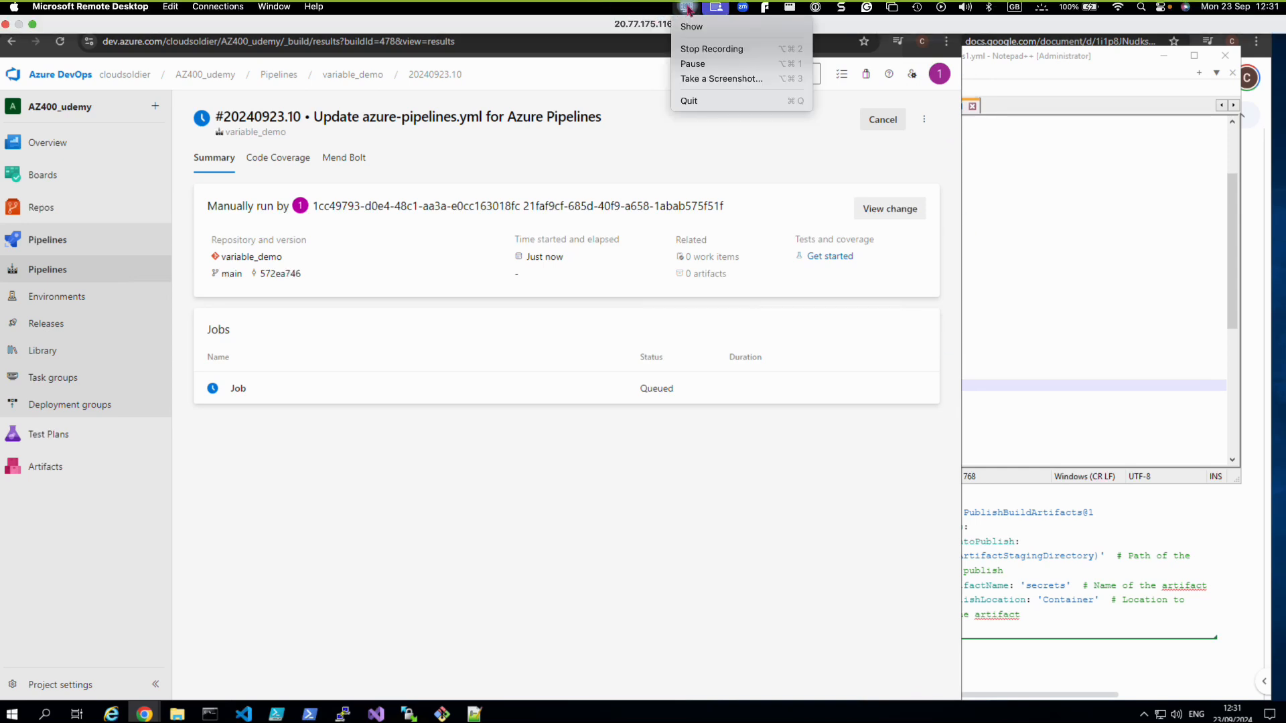
{"action": "left_click", "coordinate": [460, 508]}
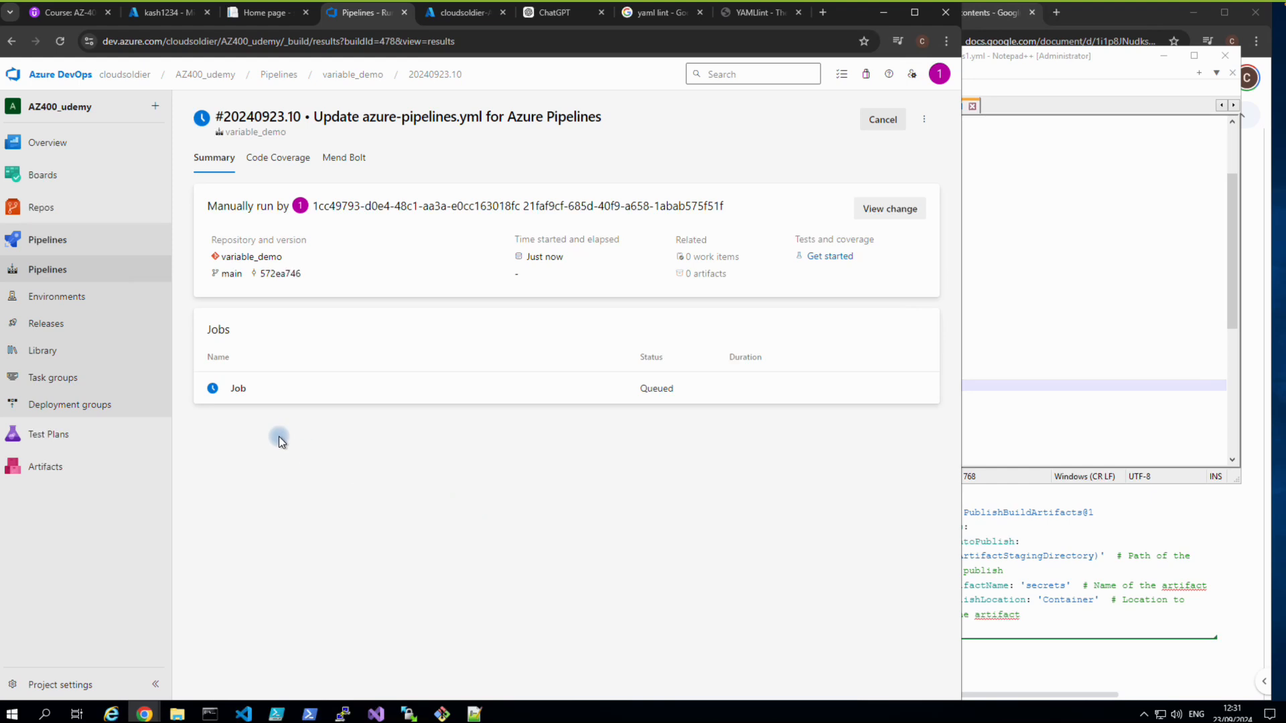
Confirm in the job's PublishBuildArtifacts log that 1 file (13 bytes) uploaded to 'secrets'.
{"action": "left_click", "coordinate": [235, 400]}
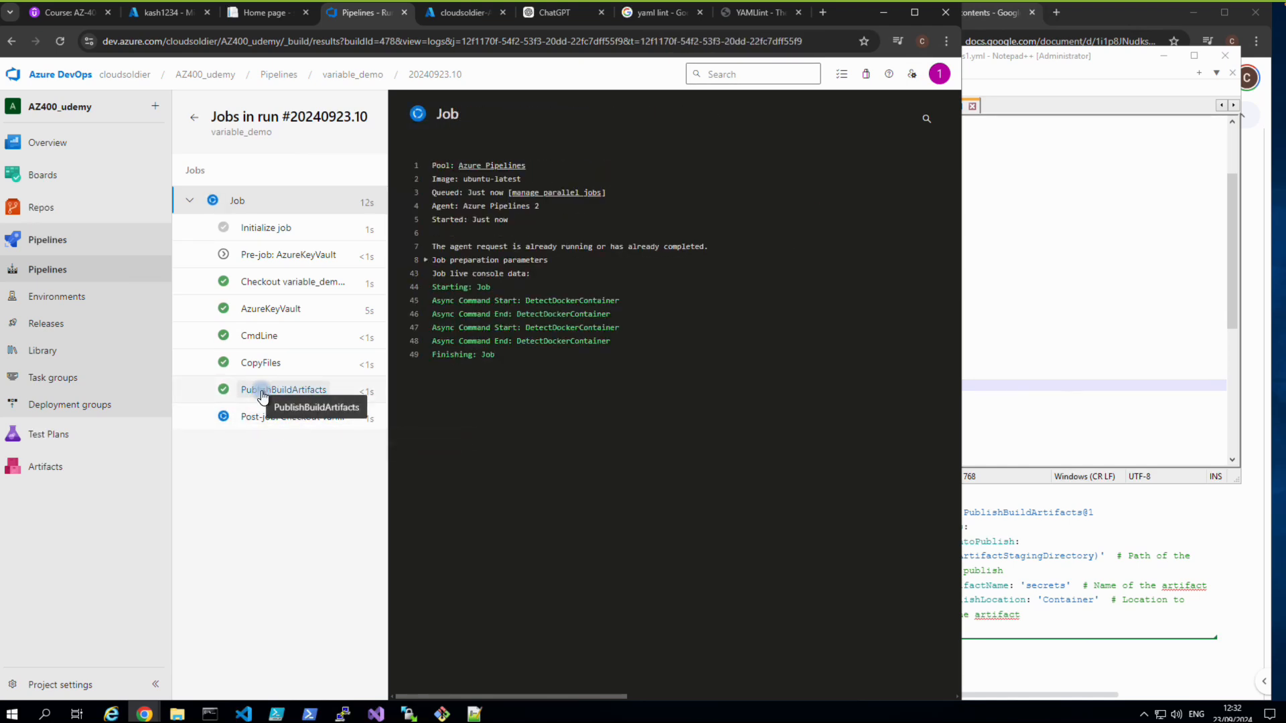
{"action": "left_click", "coordinate": [262, 396]}
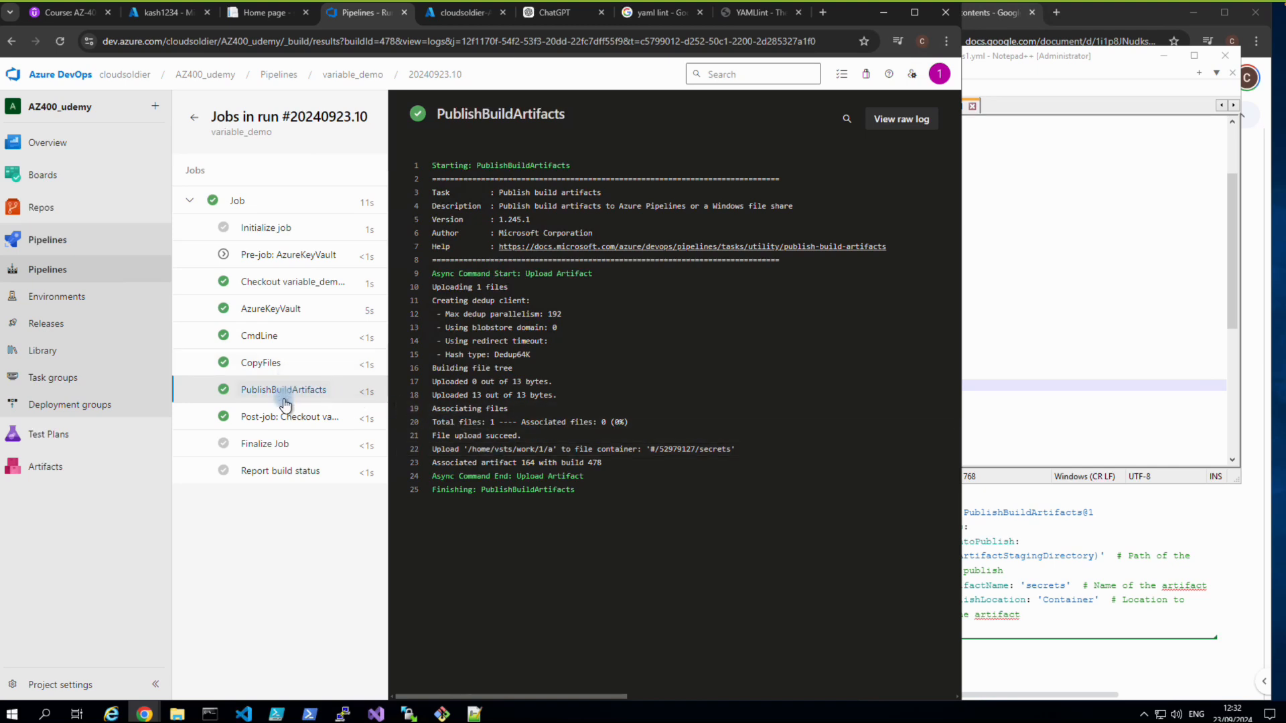
{"action": "left_click", "coordinate": [285, 424]}
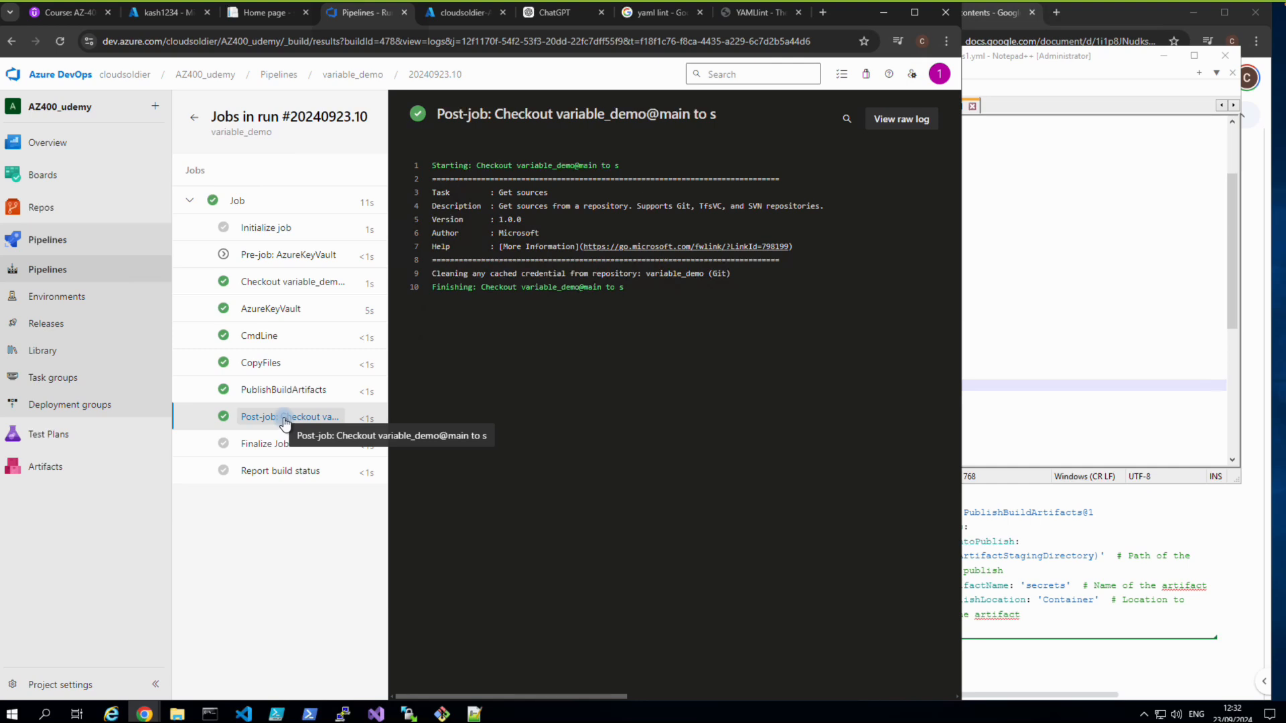
{"action": "left_click", "coordinate": [277, 397]}
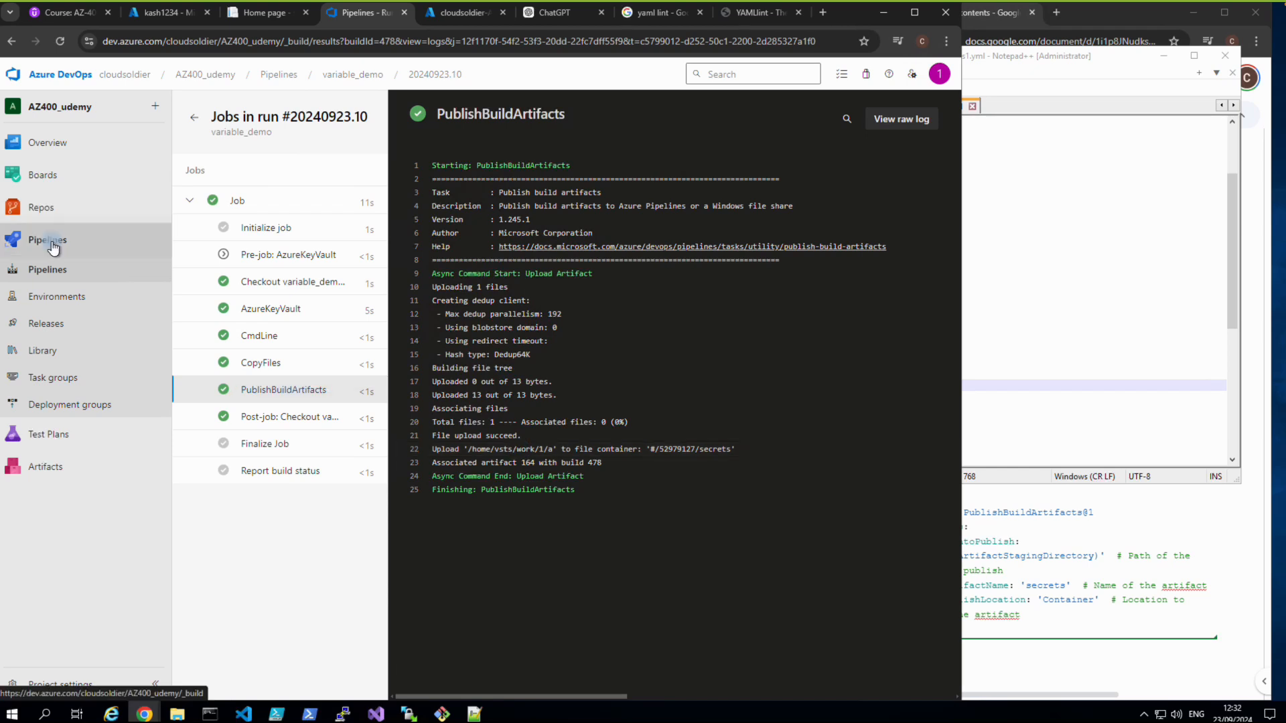
Download dbpassword.txt from run #20240923.10's 'secrets' artifact and view the secret in Notepad.
{"action": "left_click", "coordinate": [52, 269]}
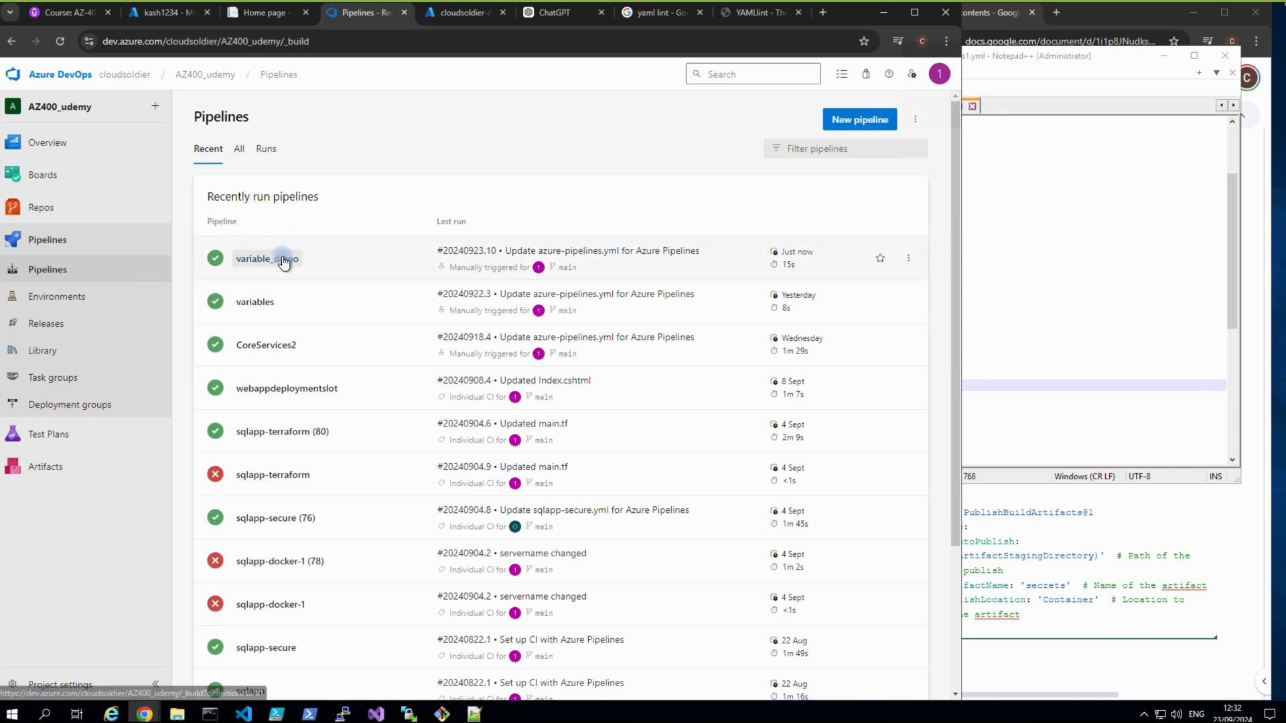
{"action": "left_click", "coordinate": [285, 260]}
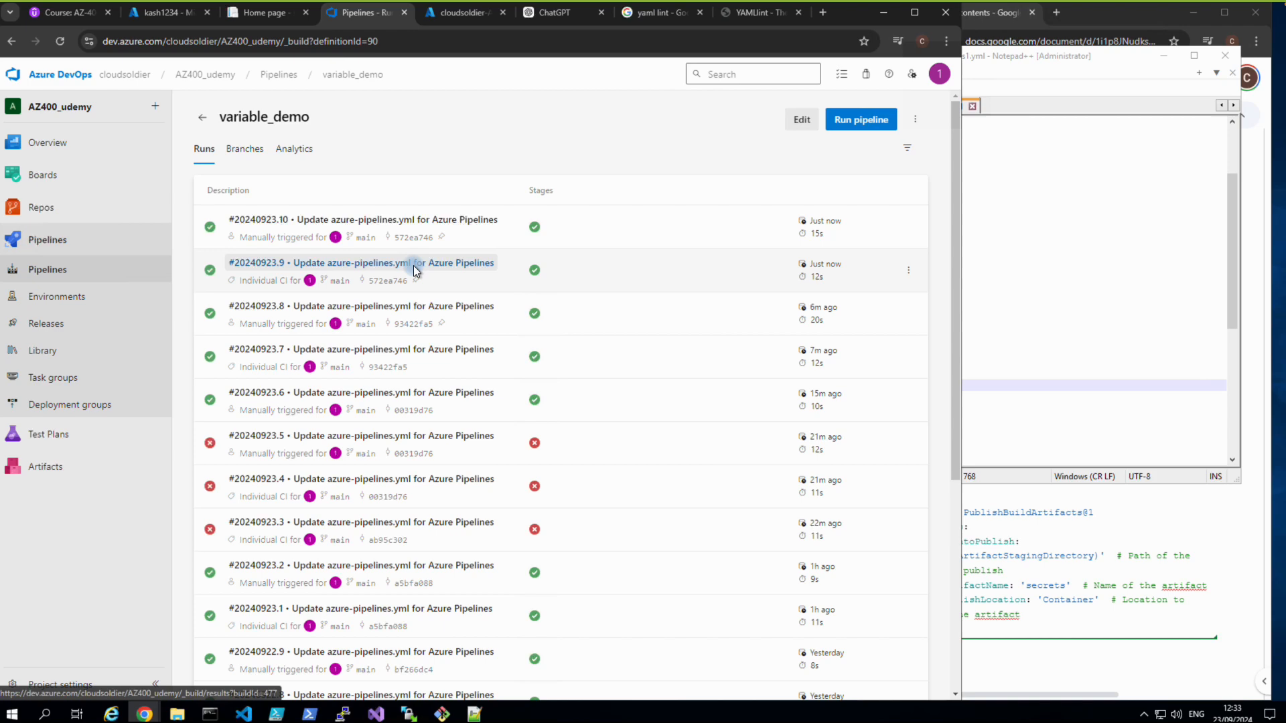
{"action": "left_click", "coordinate": [356, 226]}
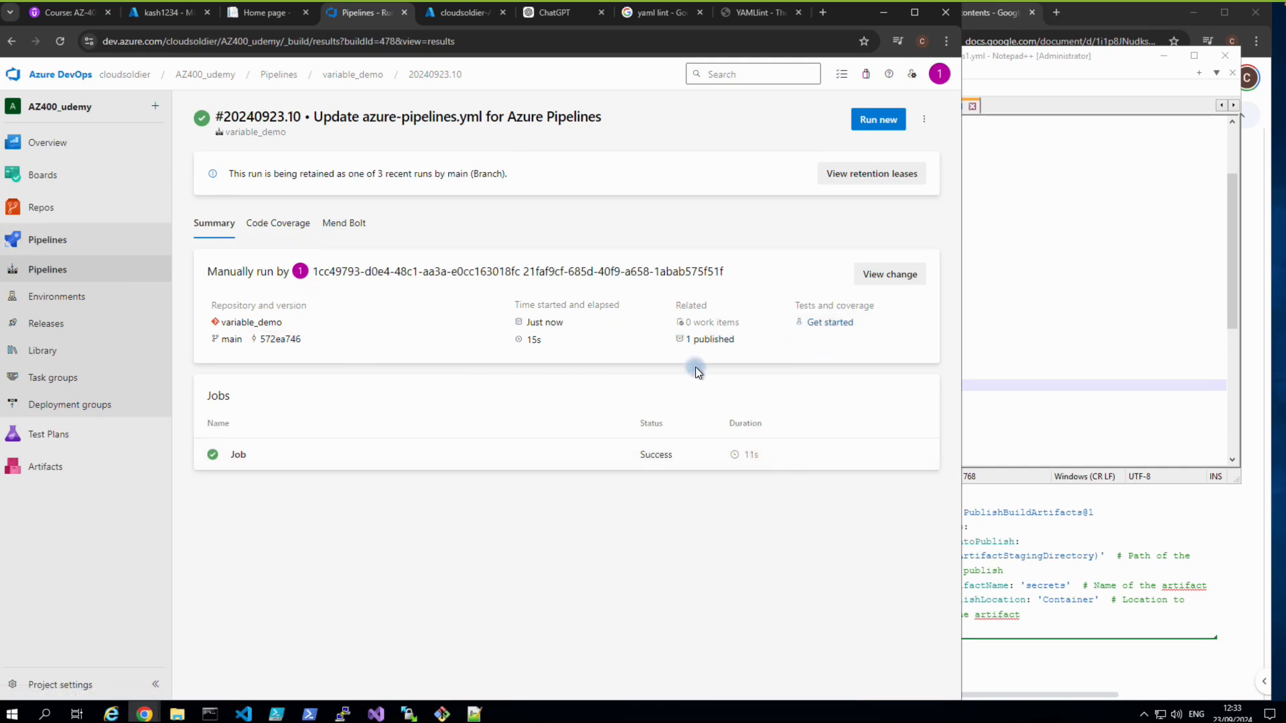
{"action": "left_click", "coordinate": [709, 339]}
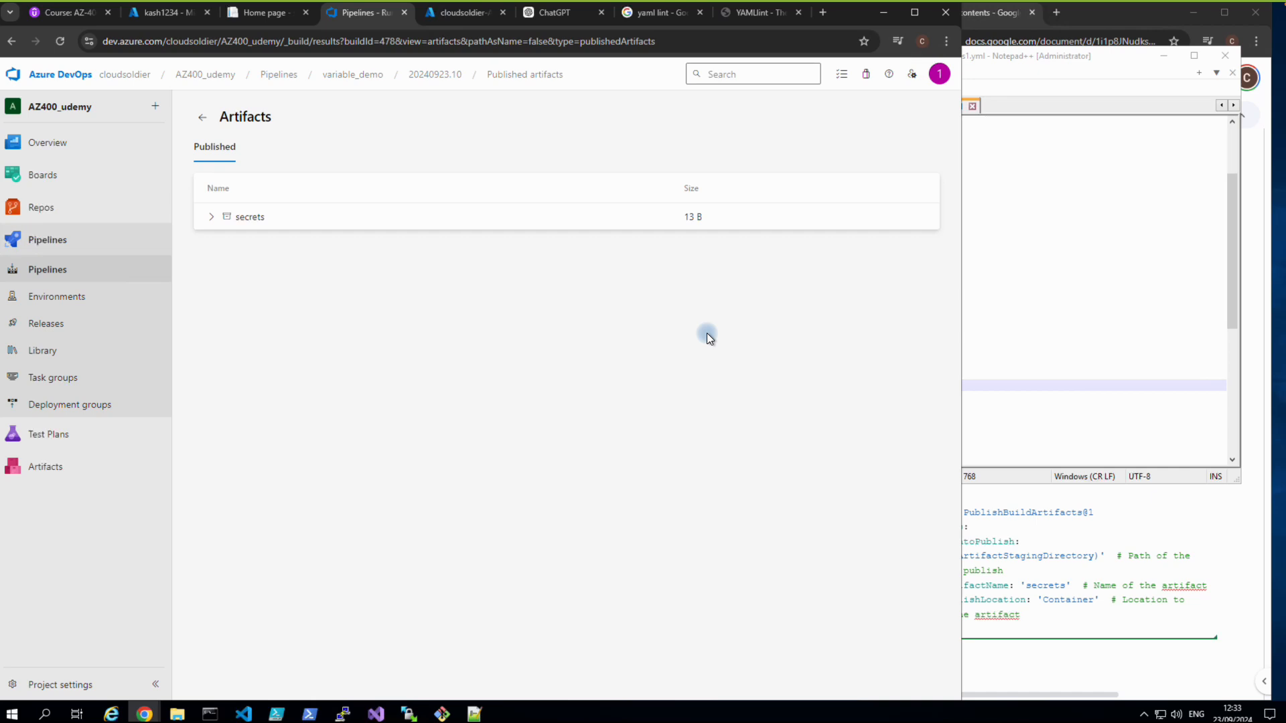
{"action": "left_click", "coordinate": [213, 218]}
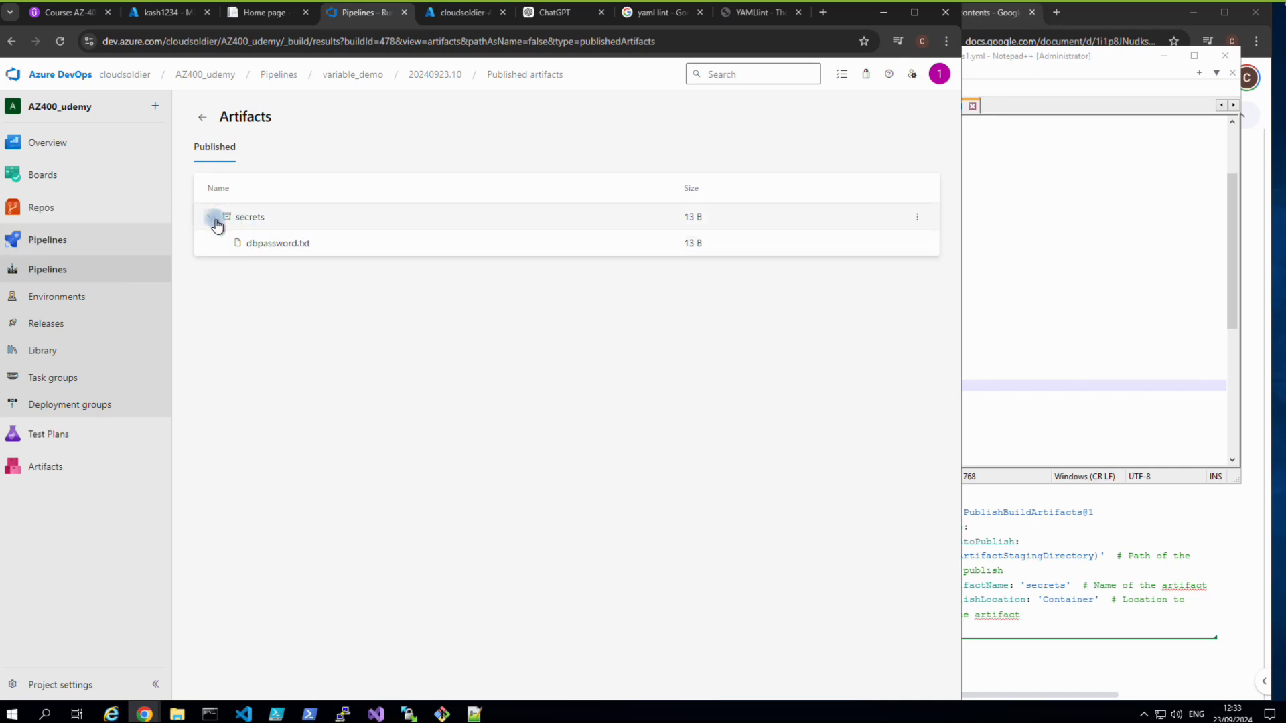
{"action": "left_click", "coordinate": [261, 244]}
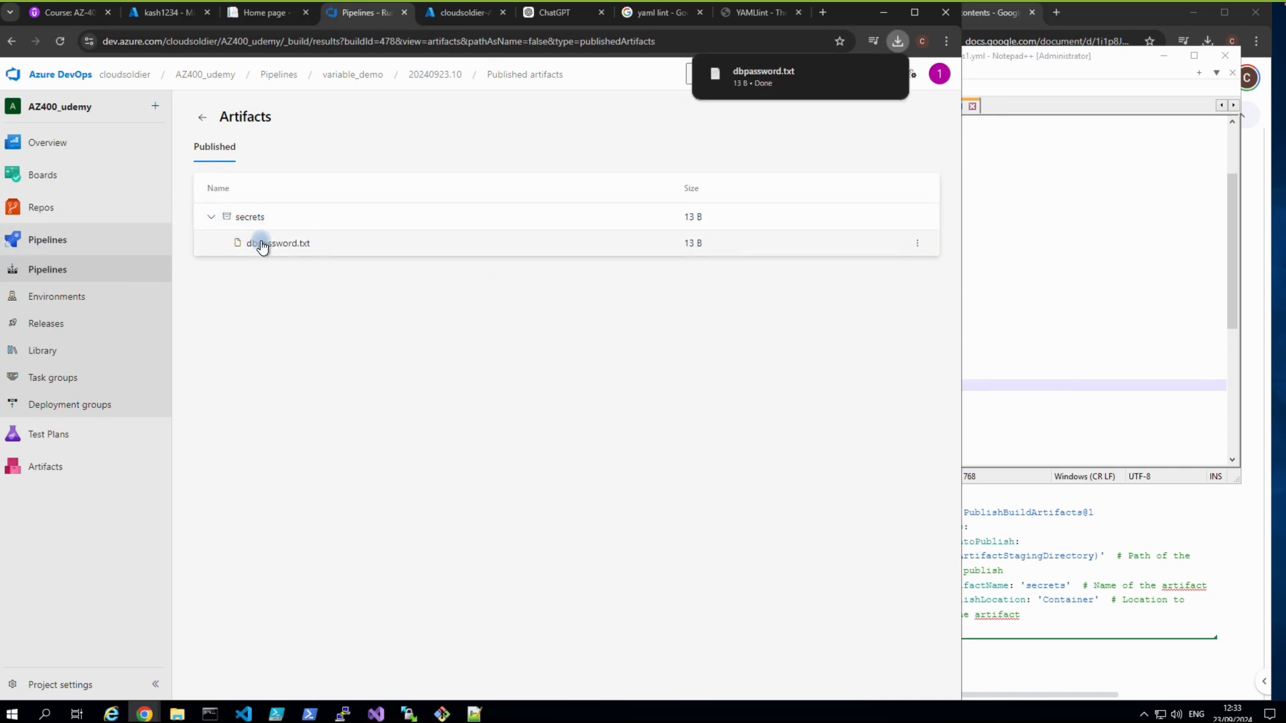
{"action": "left_click", "coordinate": [764, 71]}
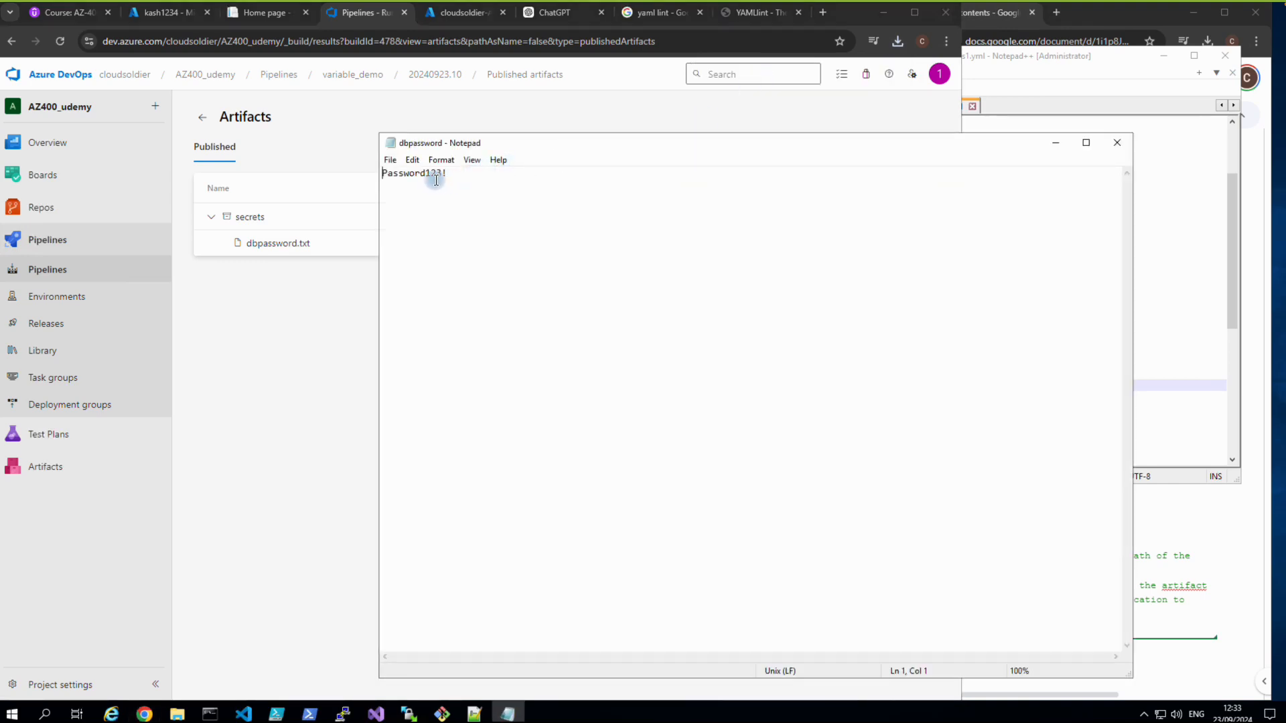
{"action": "left_click_drag", "start_coordinate": [445, 174], "coordinate": [383, 172]}
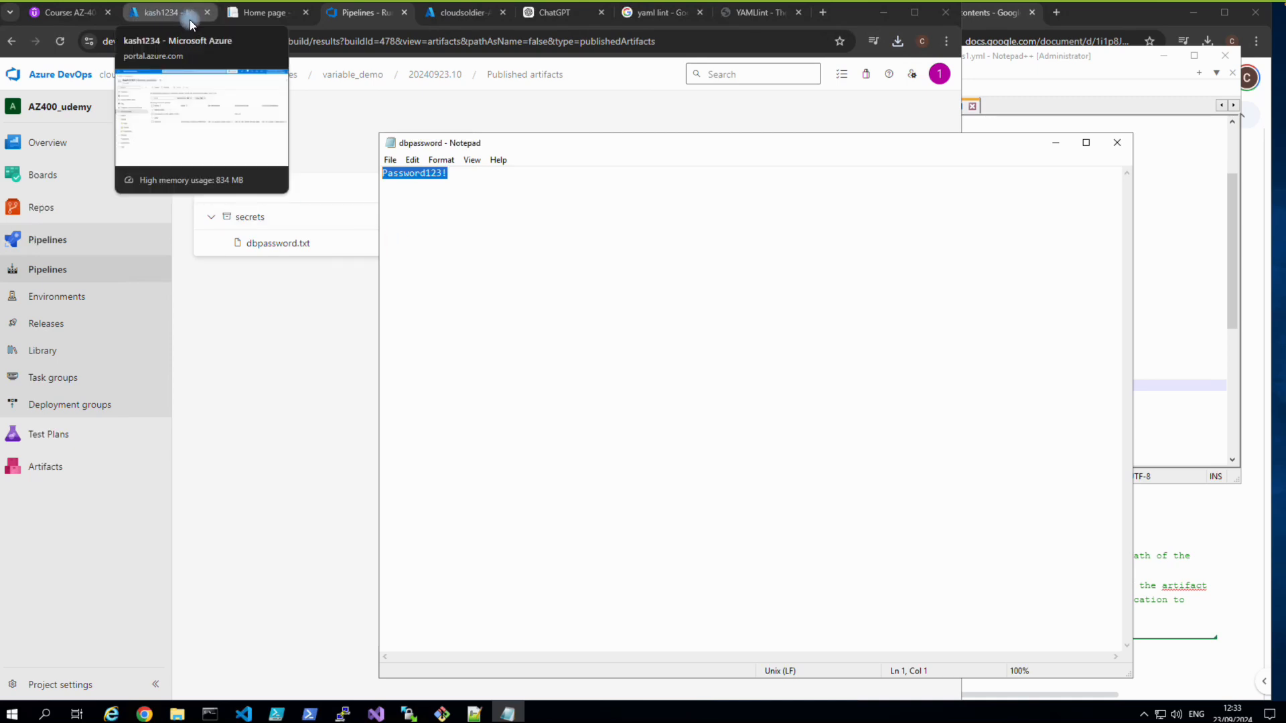
Bring the course notes forward and scroll up to the variables group and Azure Key Vault sections.
{"action": "left_click", "coordinate": [1162, 524]}
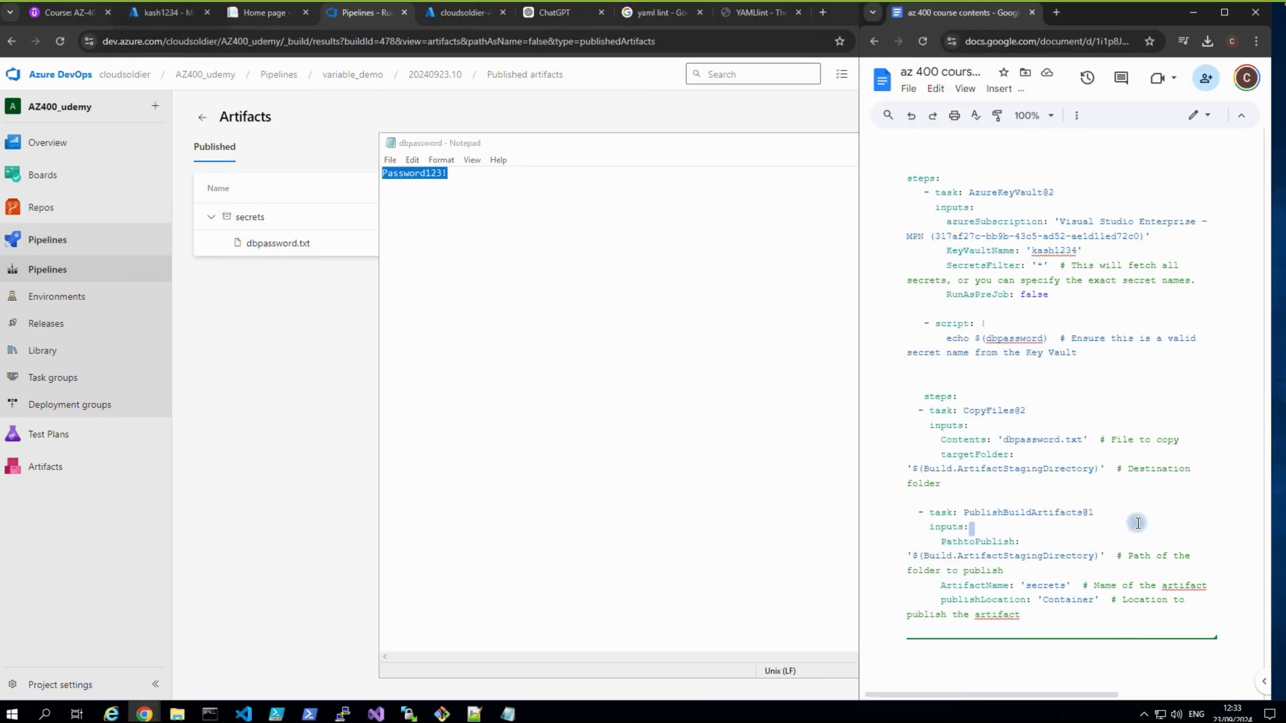
{"action": "scroll", "coordinate": [1056, 546], "scroll_direction": "up", "scroll_amount": 7}
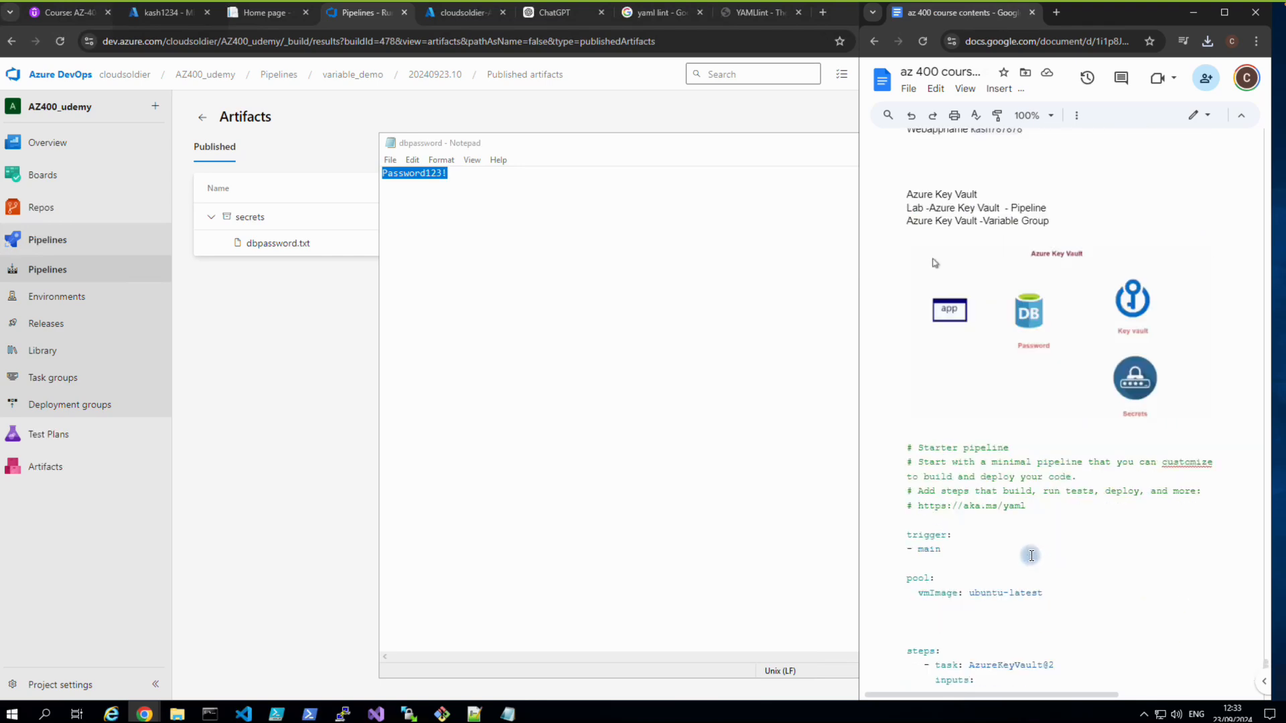
{"action": "scroll", "coordinate": [1031, 556], "scroll_direction": "up", "scroll_amount": 3}
{"action": "scroll", "coordinate": [1028, 555], "scroll_direction": "up", "scroll_amount": 3}
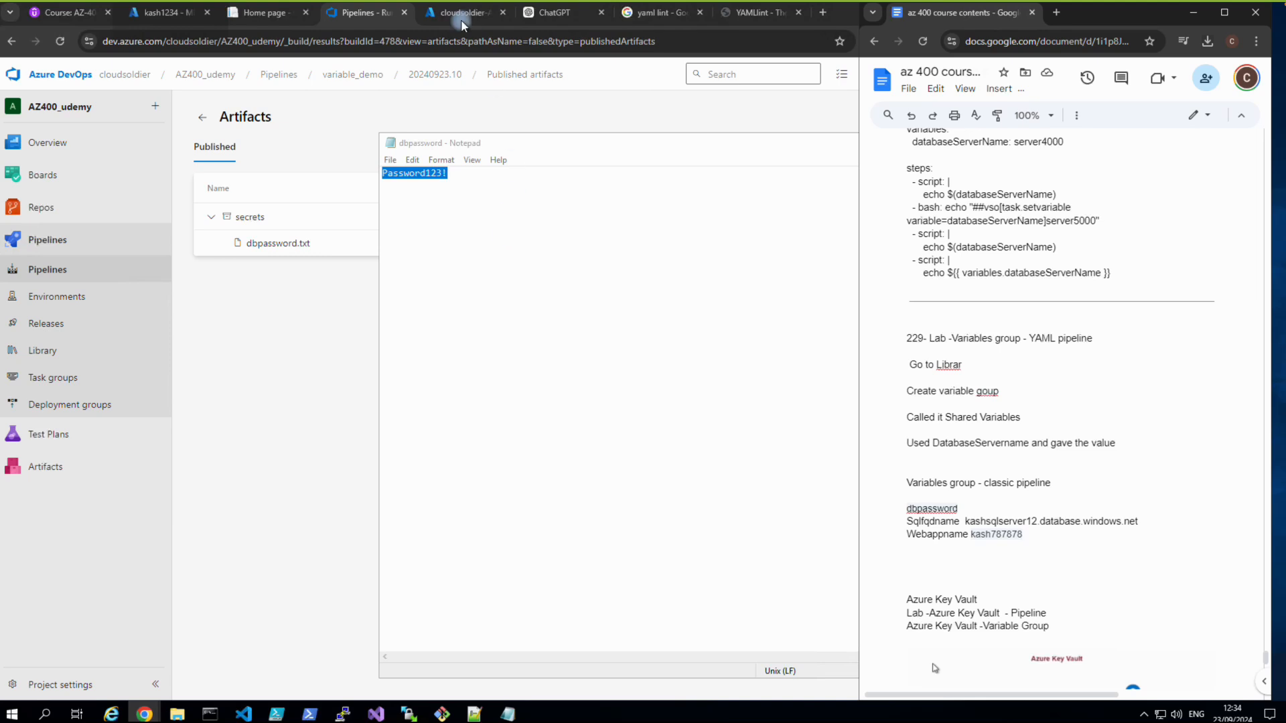
{"action": "mouse_move", "coordinate": [702, 12]}
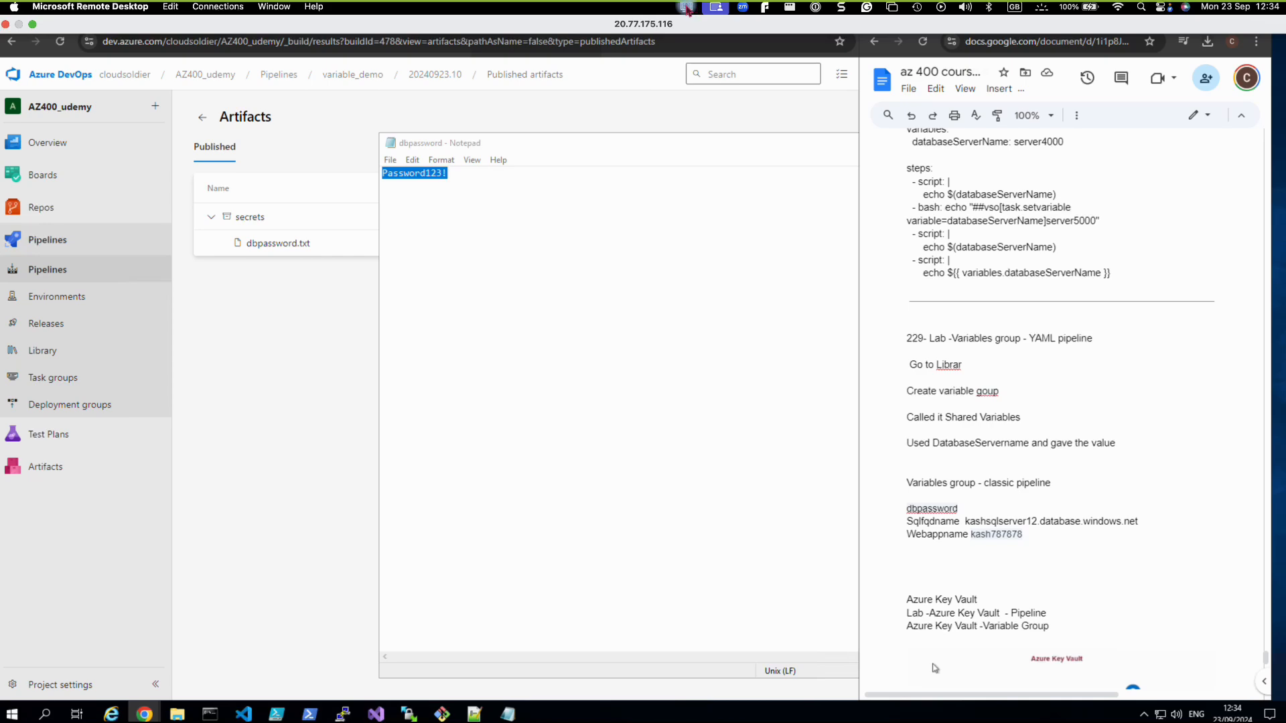
{"action": "left_click", "coordinate": [687, 8]}
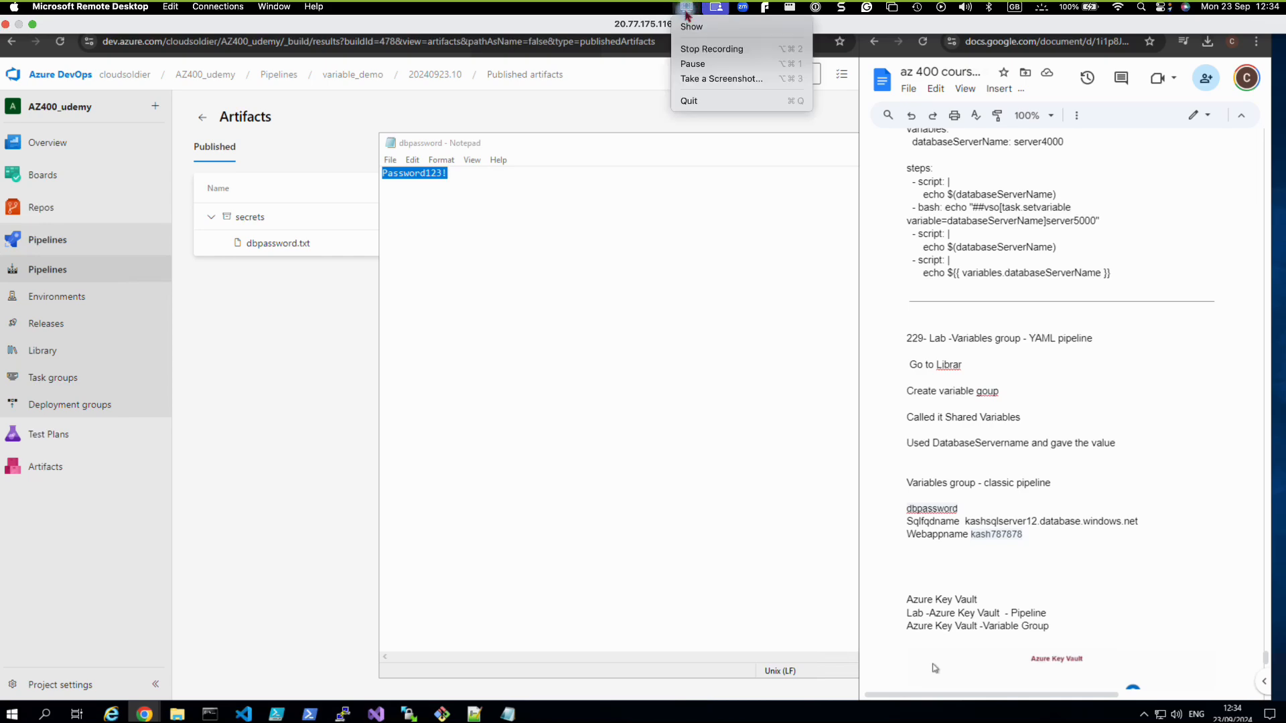
{"action": "left_click", "coordinate": [697, 49]}
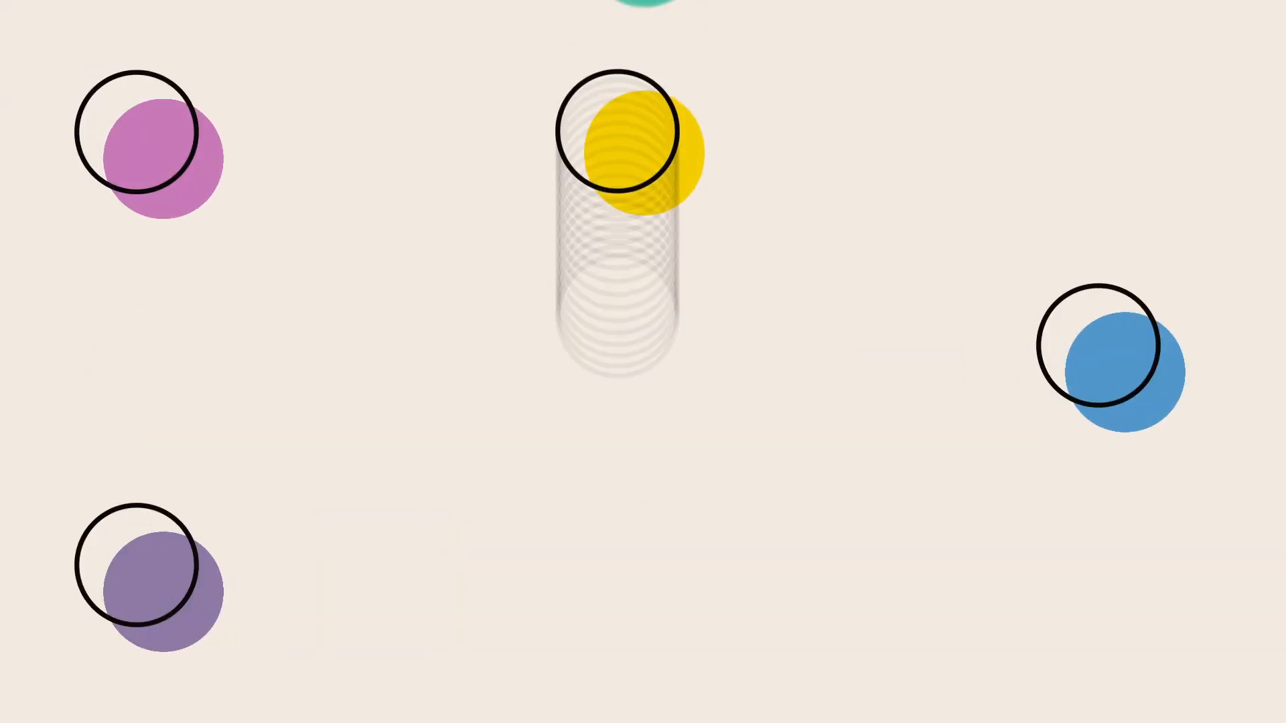